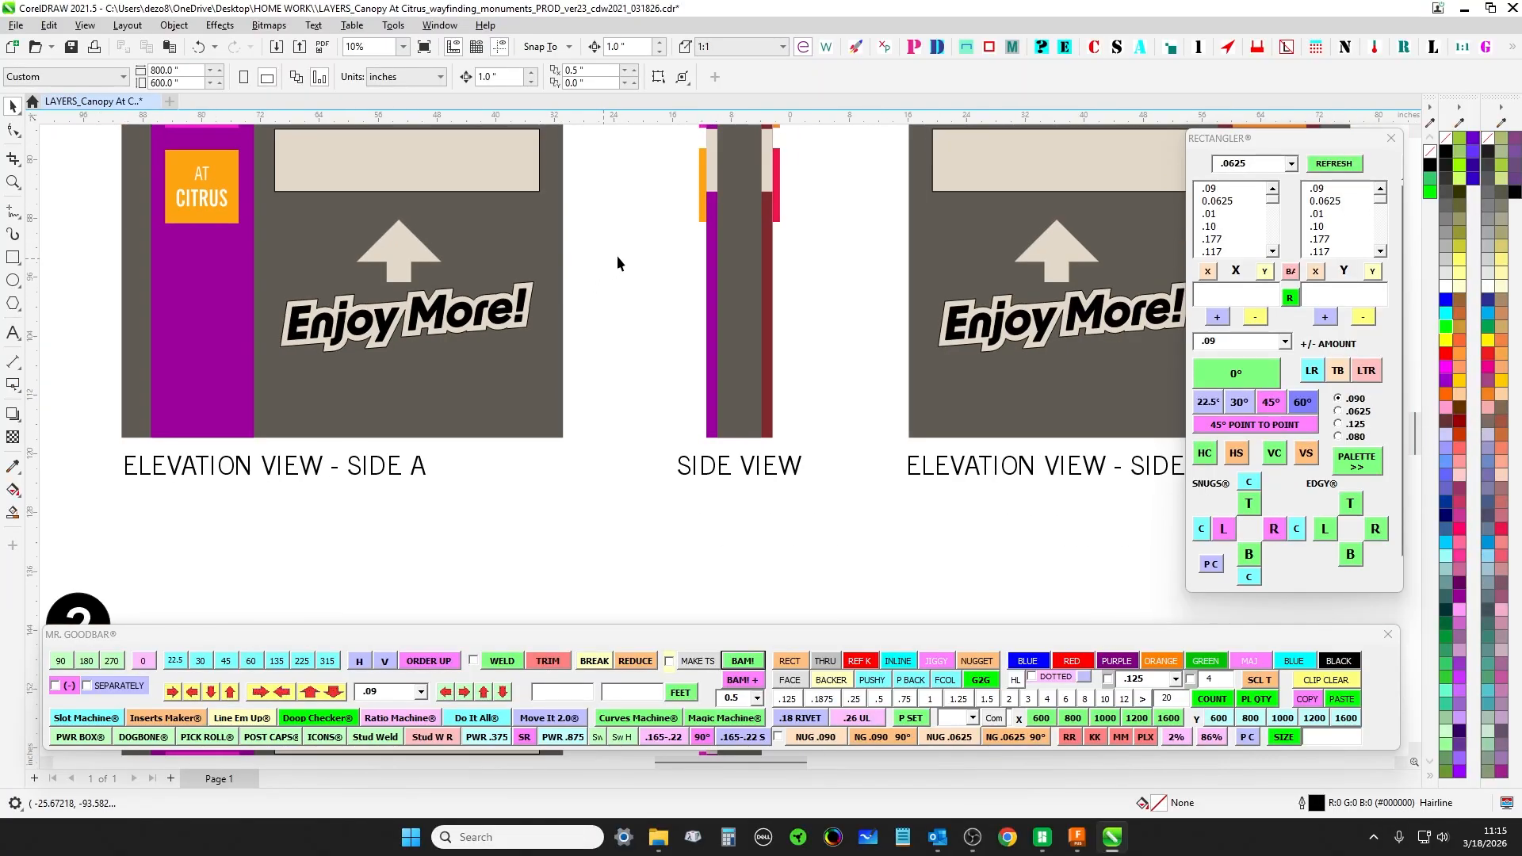
- Examine the Enjoy More! lettering and its beige backing shape on the Side A elevation
left_click_drag(616, 255, 706, 339)
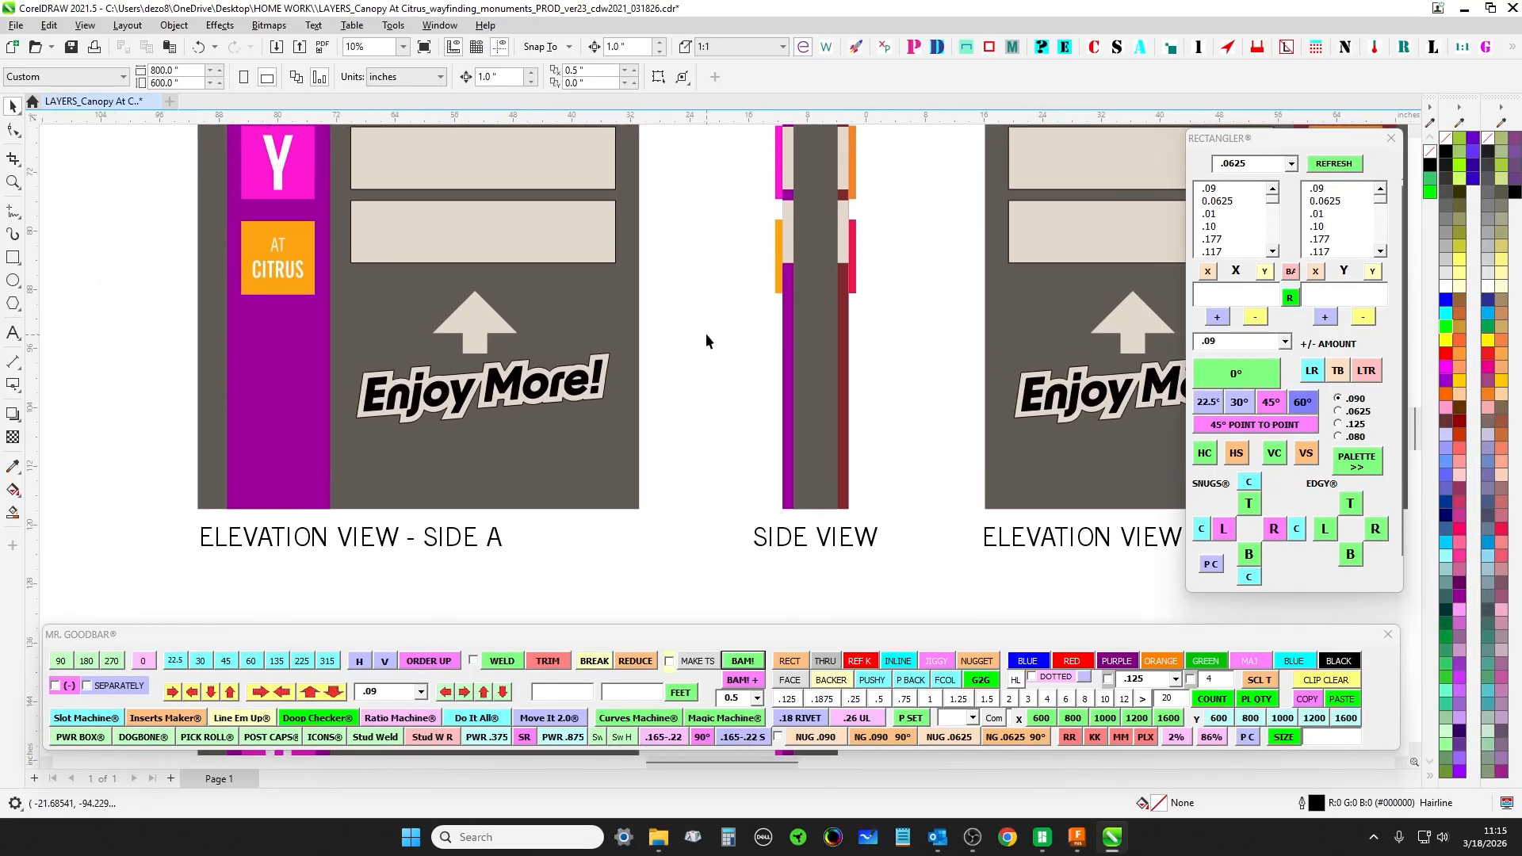
scroll(691, 348, "up", 4)
left_click(659, 373)
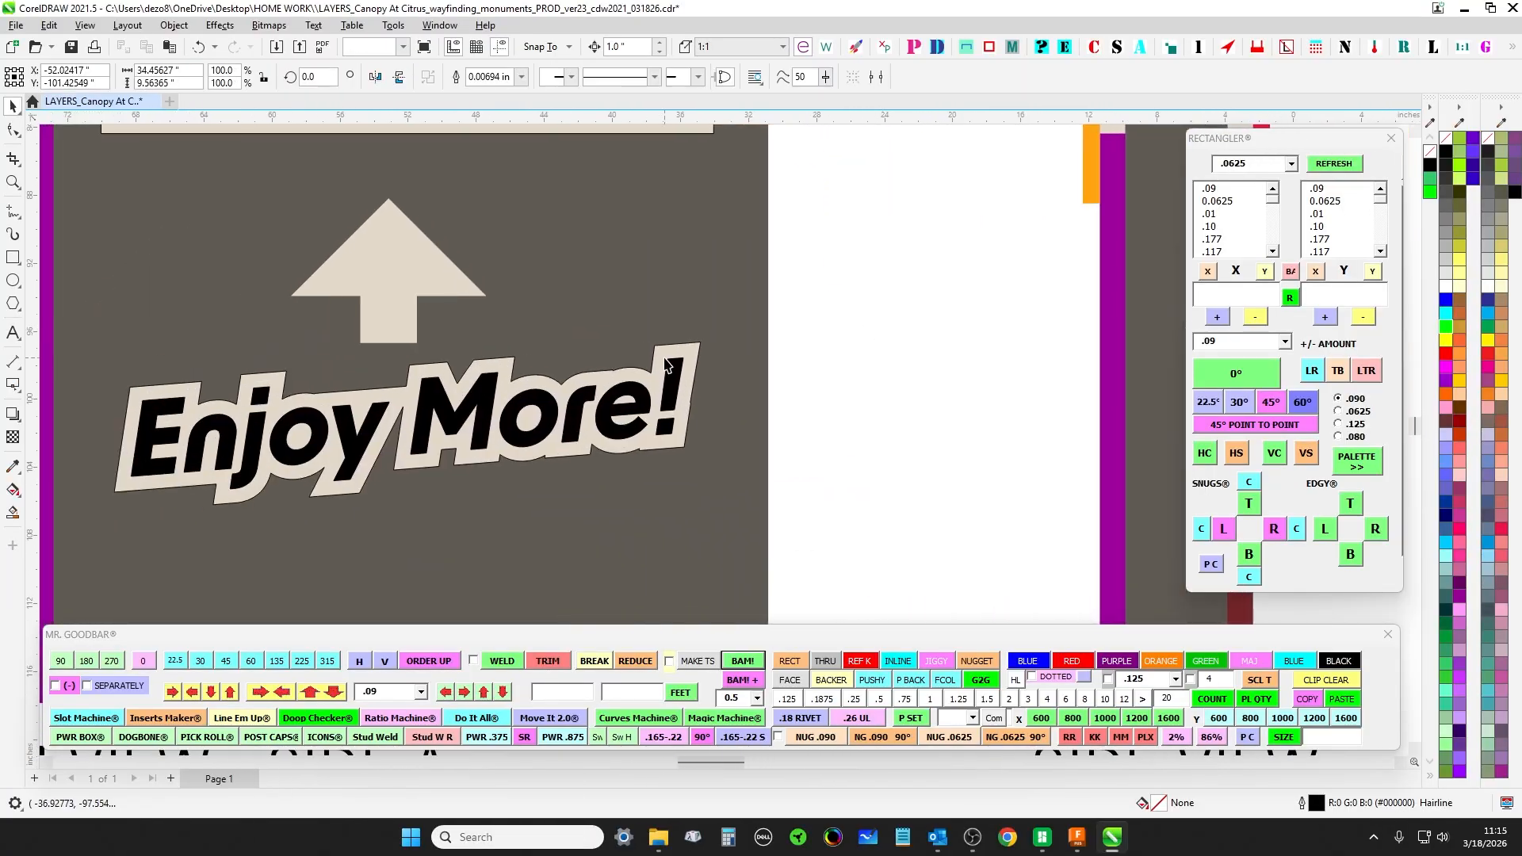
scroll(873, 336, "up", 2)
left_click(864, 282)
scroll(866, 286, "down", 3)
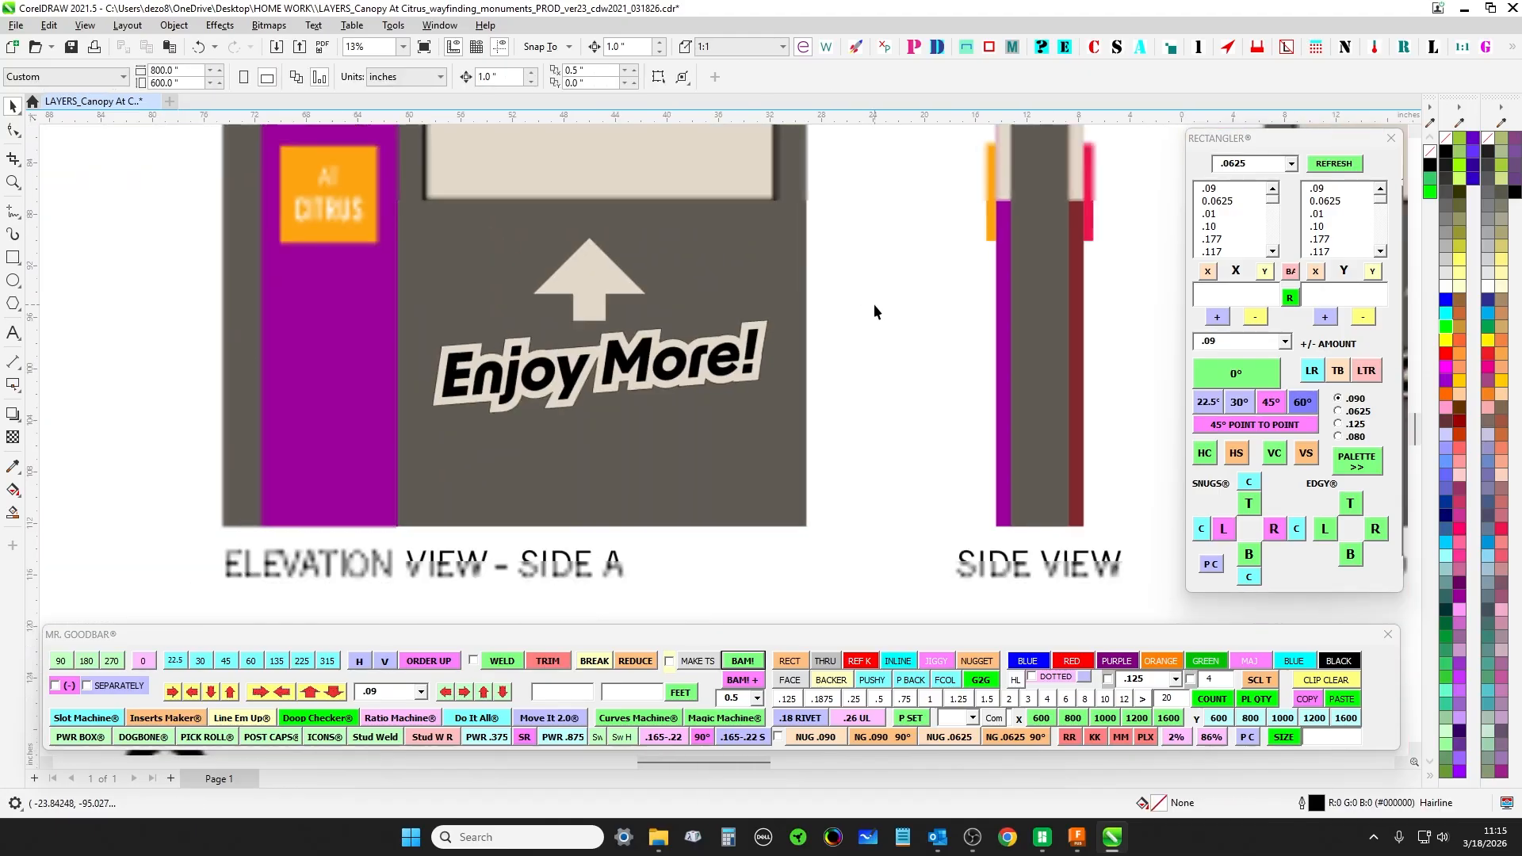
scroll(792, 339, "up", 4)
scroll(873, 262, "down", 5)
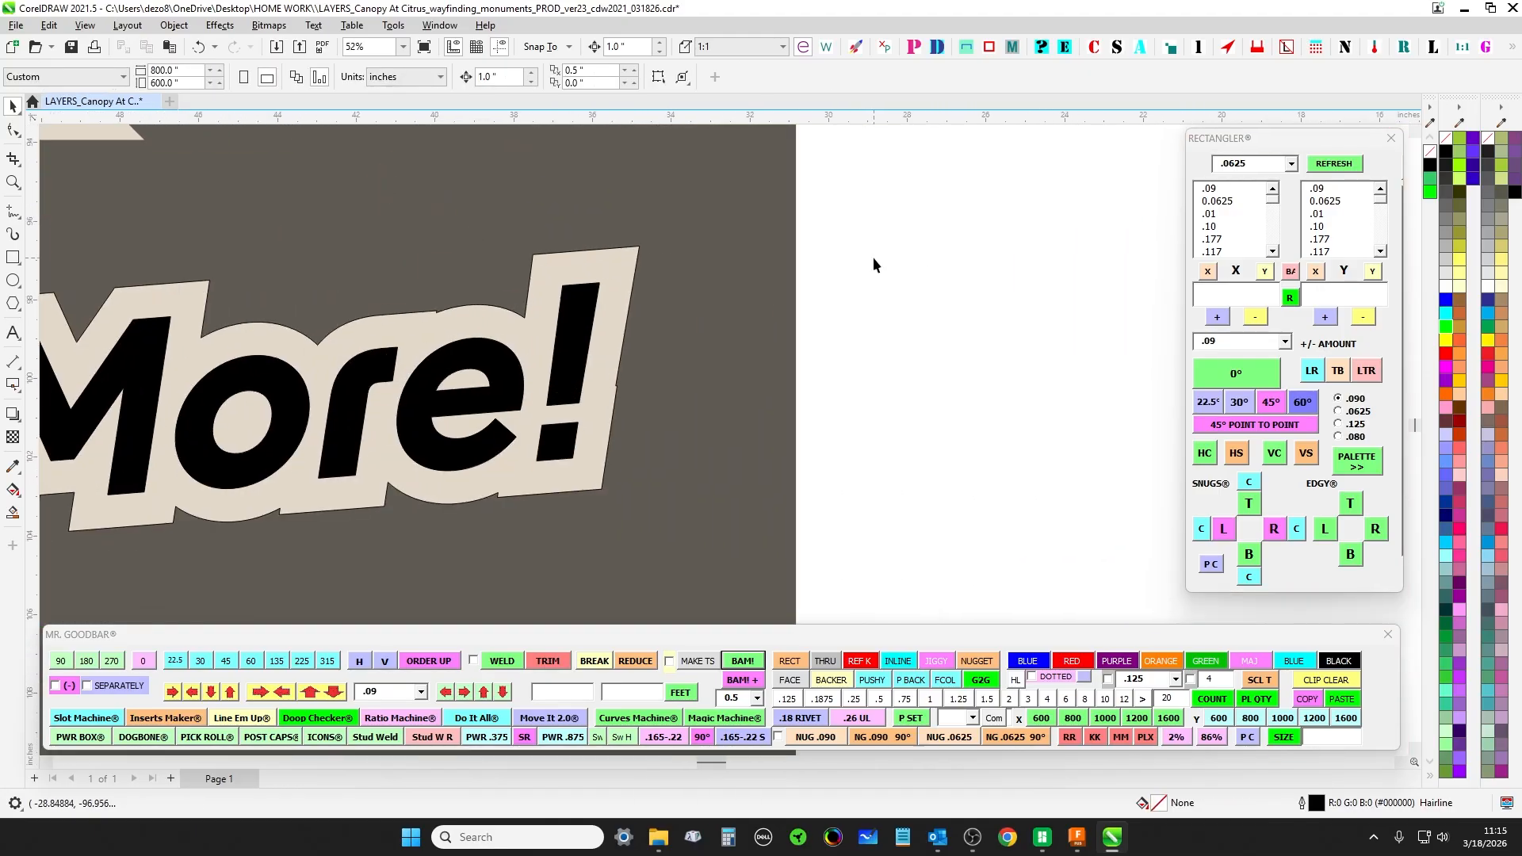
scroll(828, 278, "up", 2)
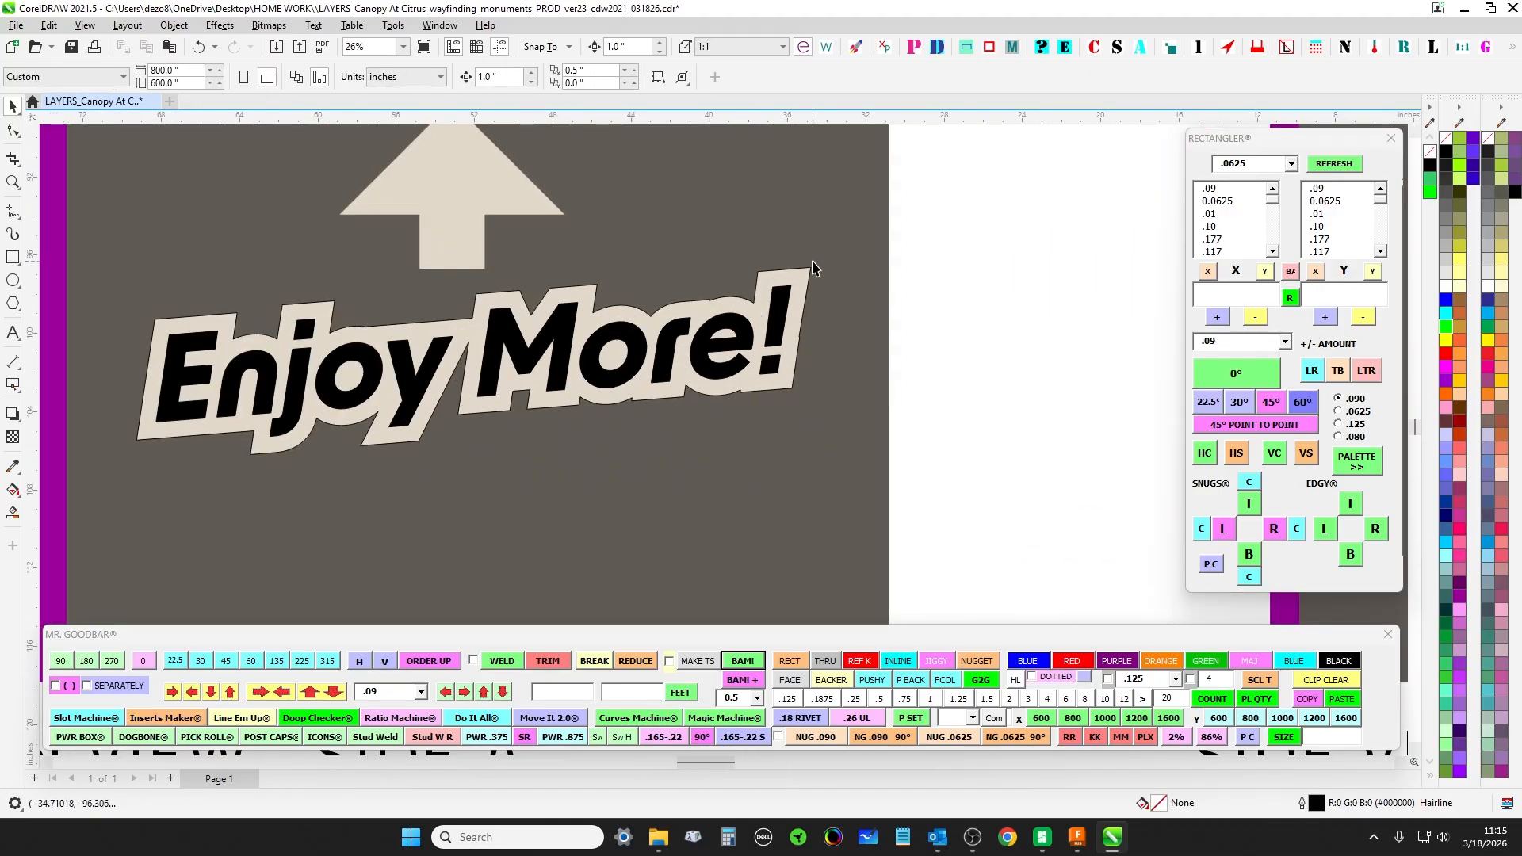
scroll(929, 286, "down", 2)
scroll(931, 287, "up", 1)
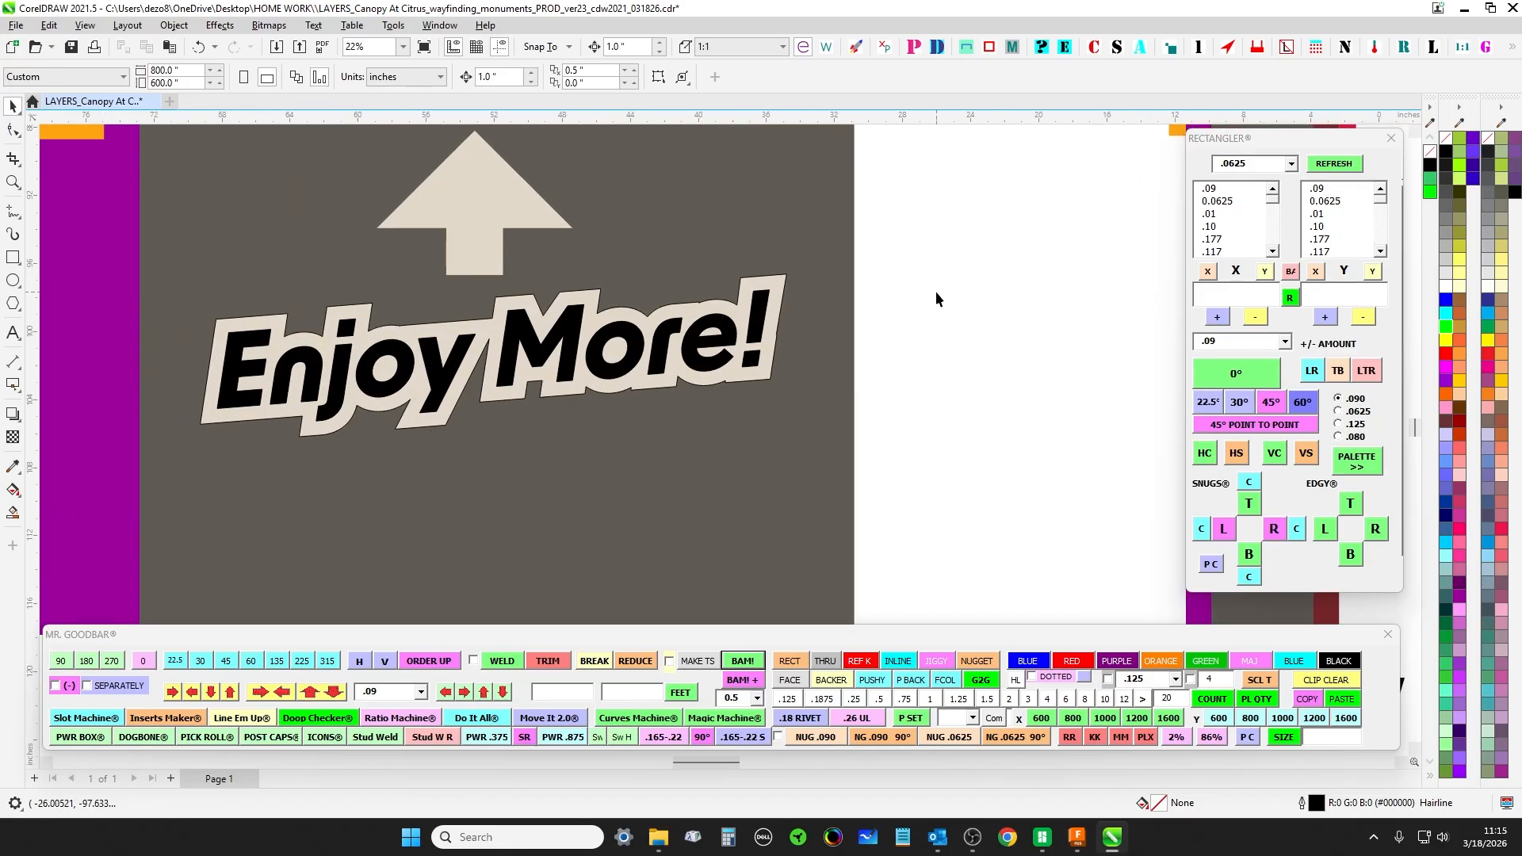
scroll(934, 295, "left", 4)
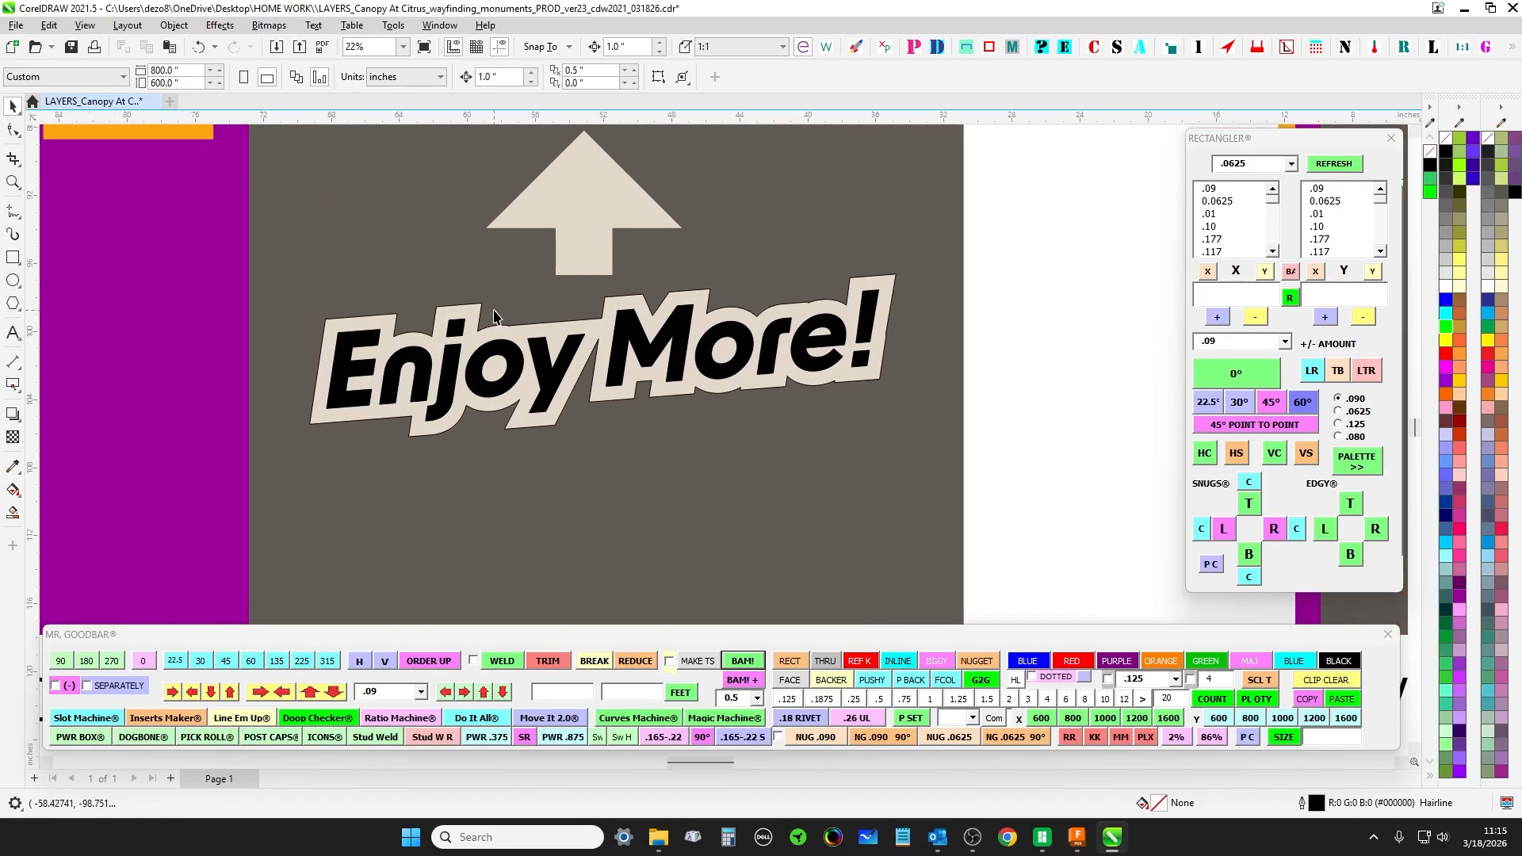
scroll(1001, 278, "right", 5)
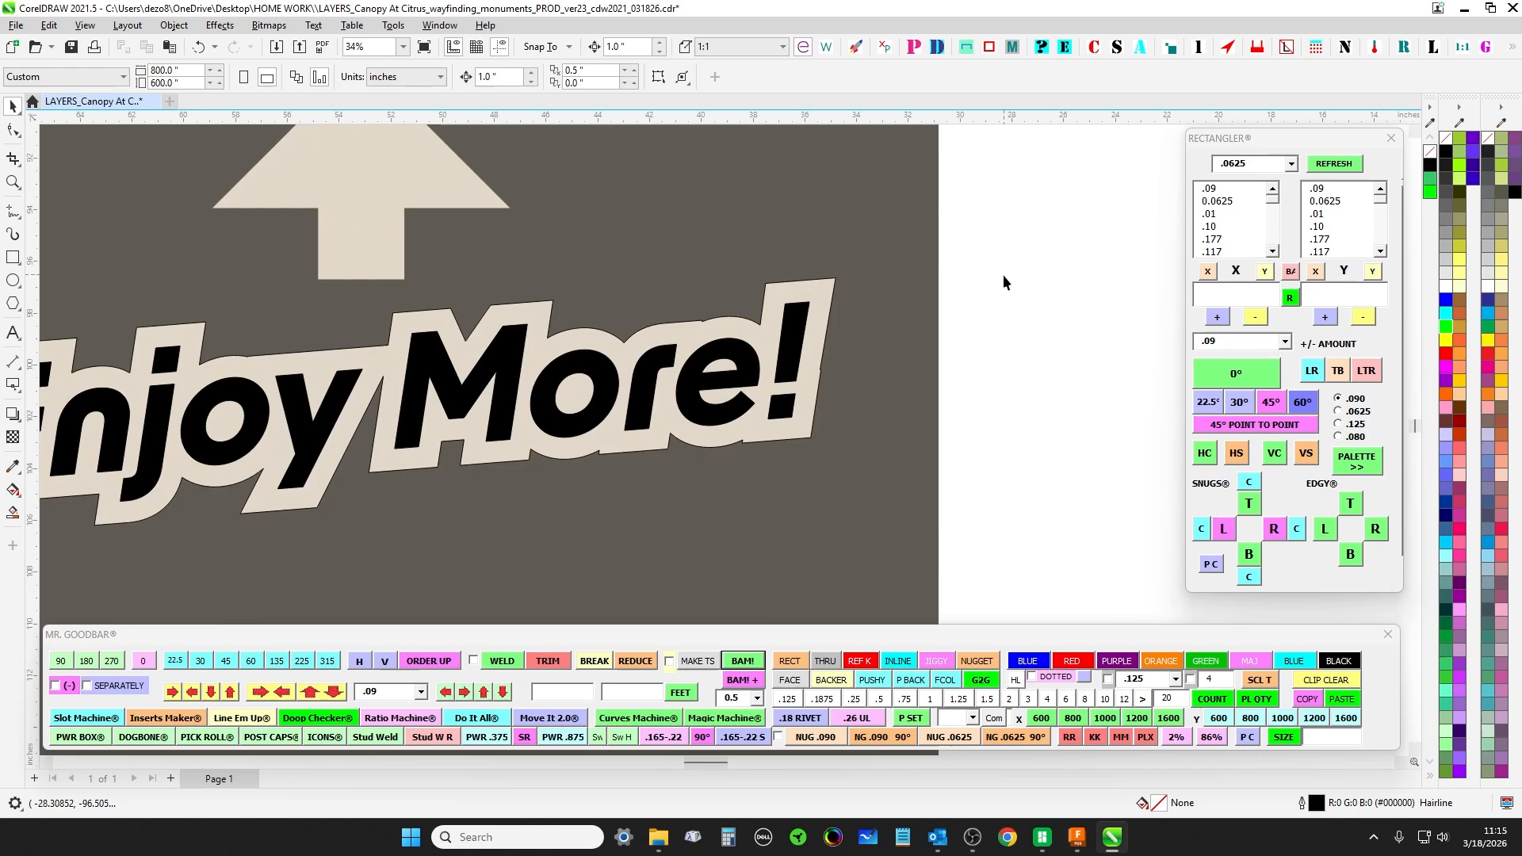
- Select the beige backing shape and inspect its upper edge around the word More!
left_click(759, 325)
scroll(913, 325, "down", 1)
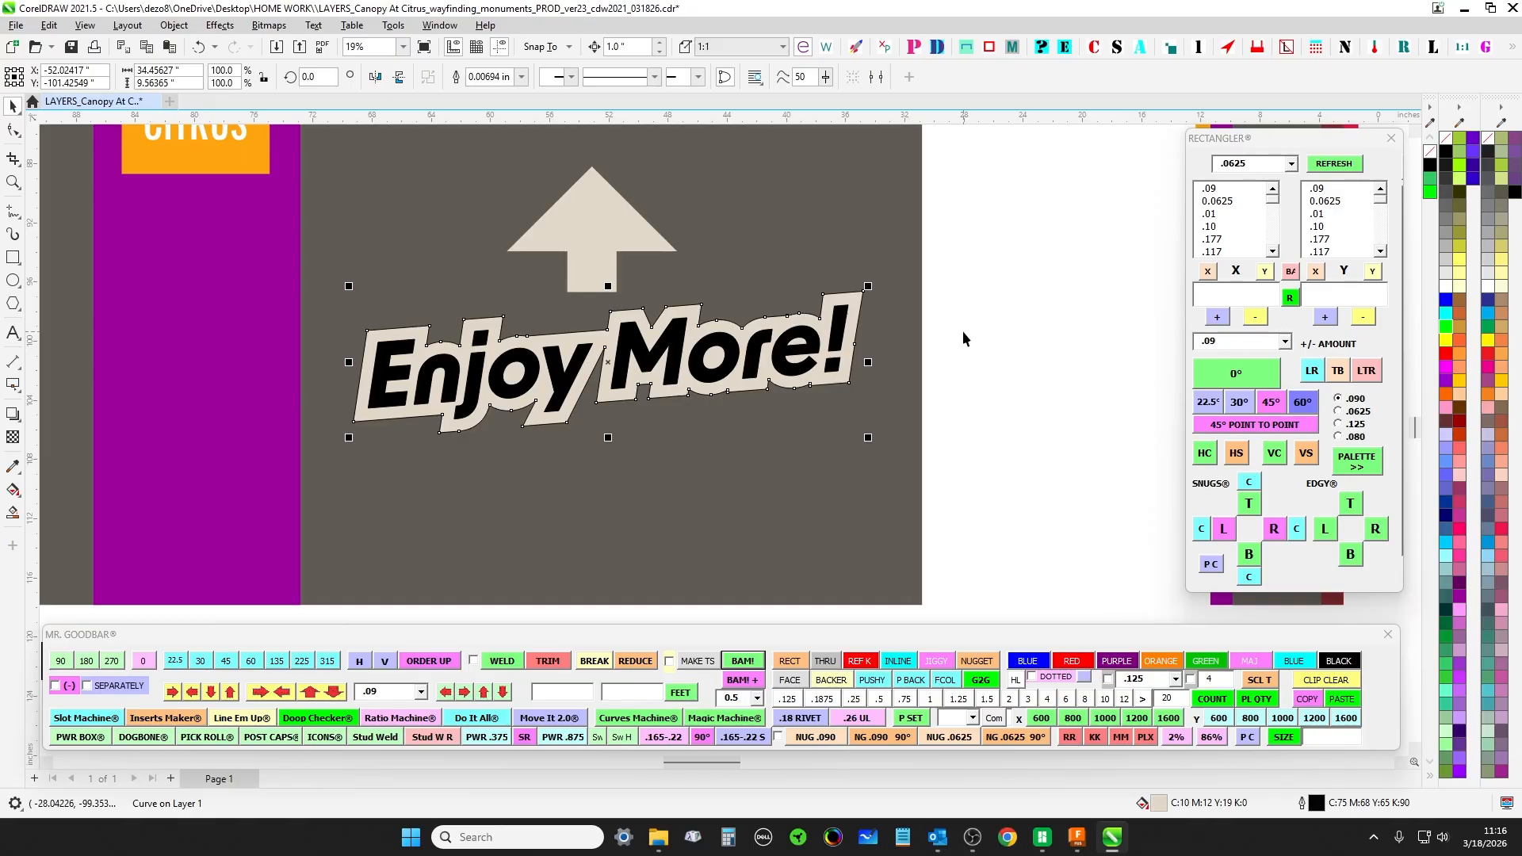
scroll(963, 331, "up", 3)
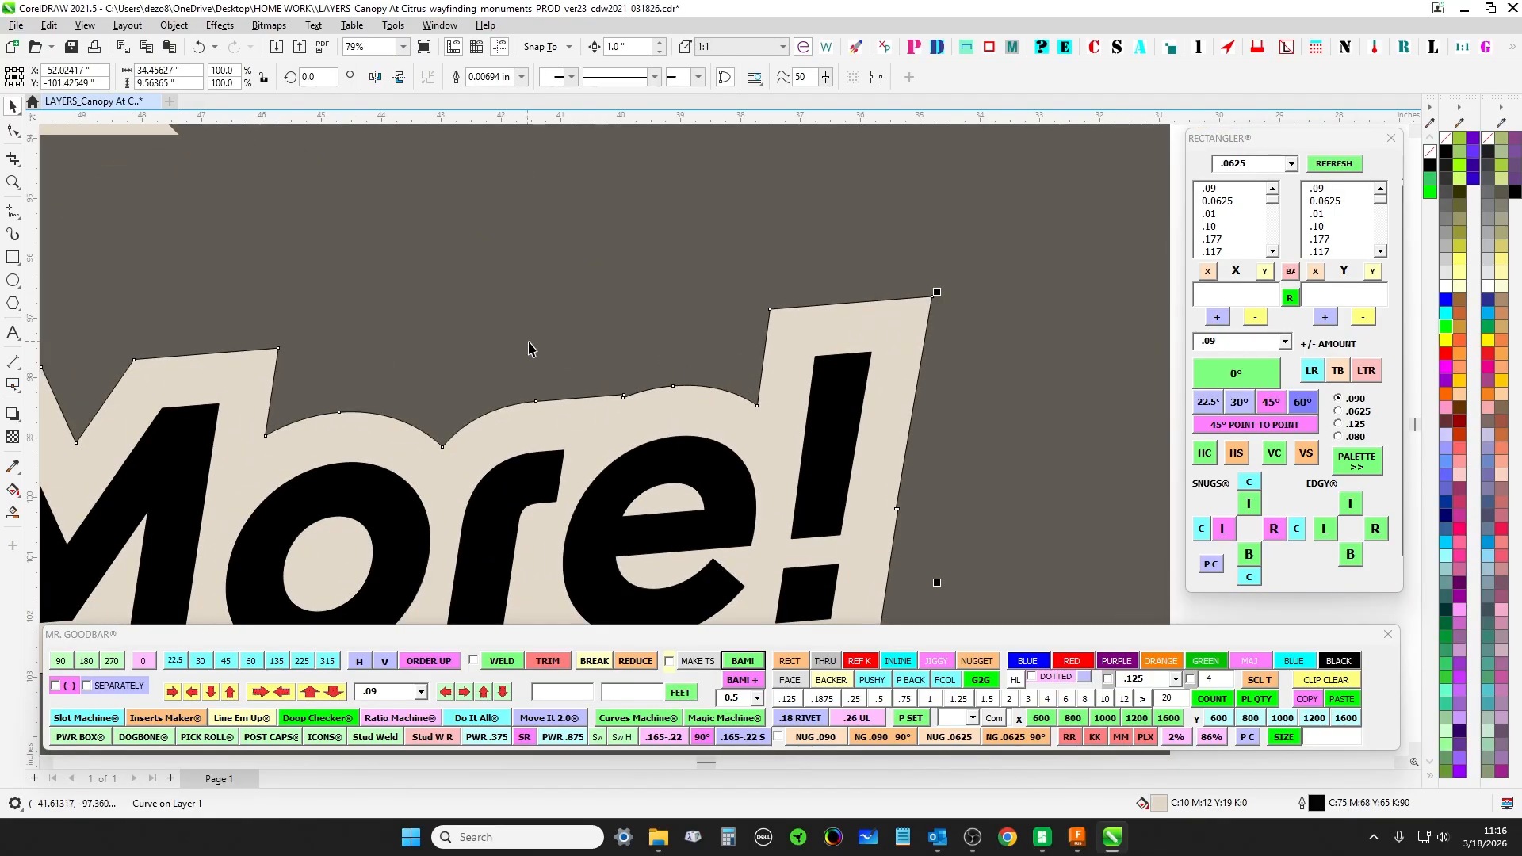
scroll(546, 345, "down", 1)
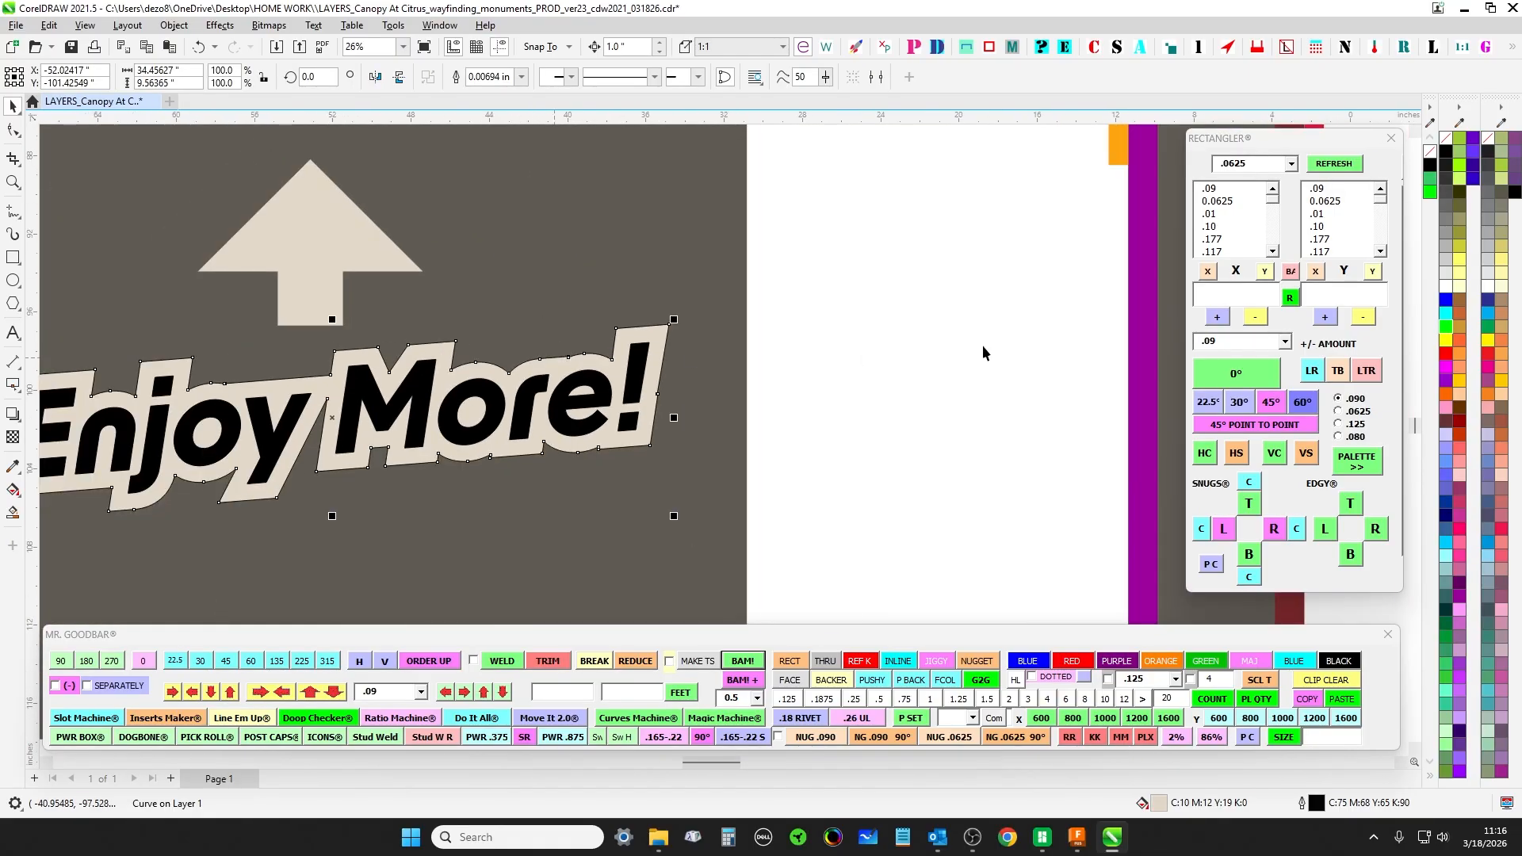
left_click(862, 329)
left_click_drag(863, 329, 967, 319)
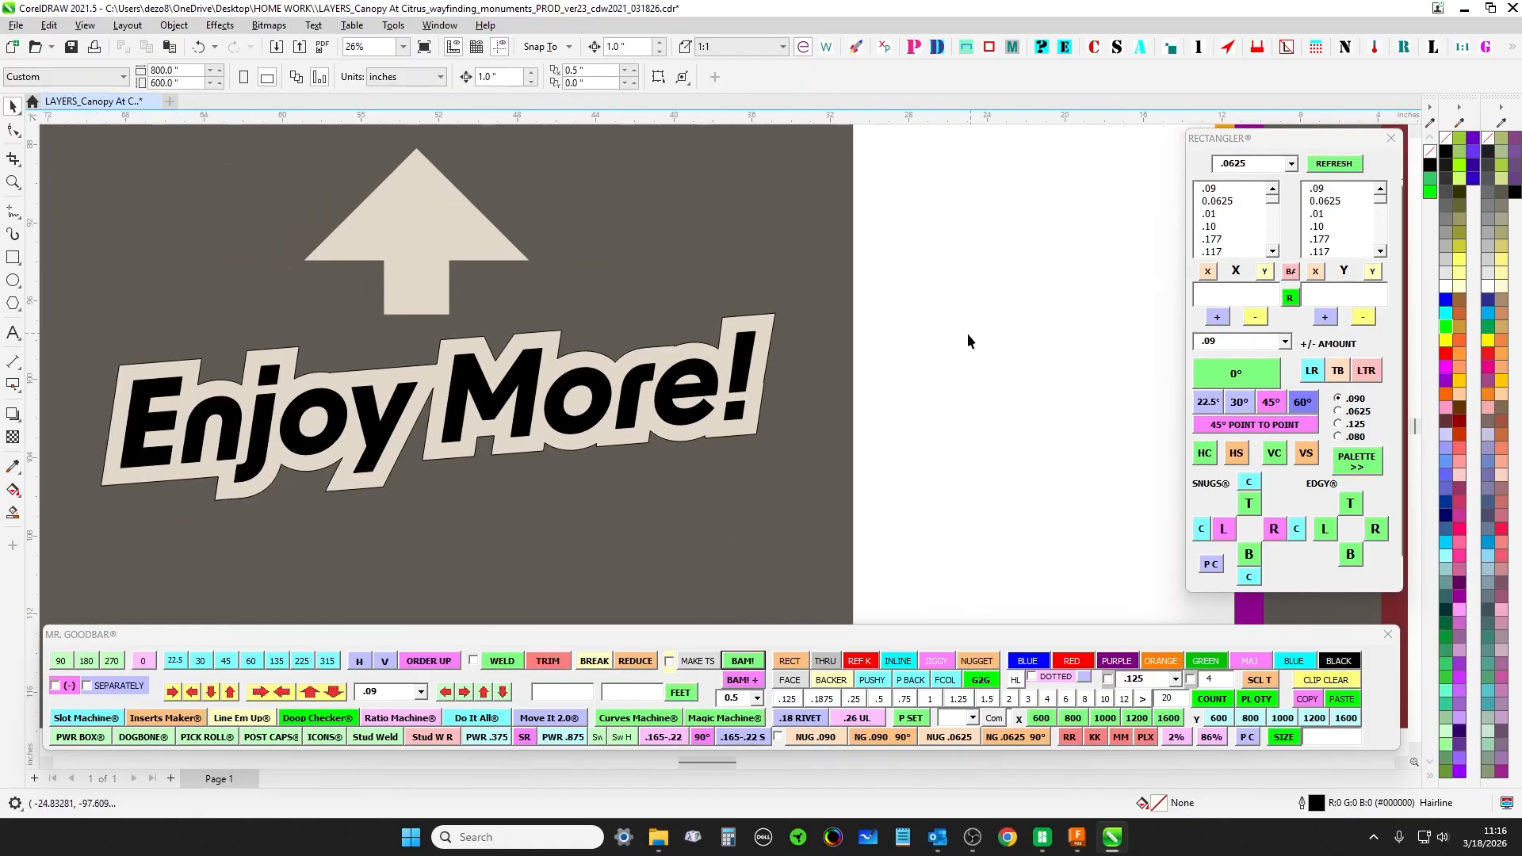
- Check what makes up the Side A Enjoy More! graphic by selecting the beige backing and the lettering together
left_click(451, 452)
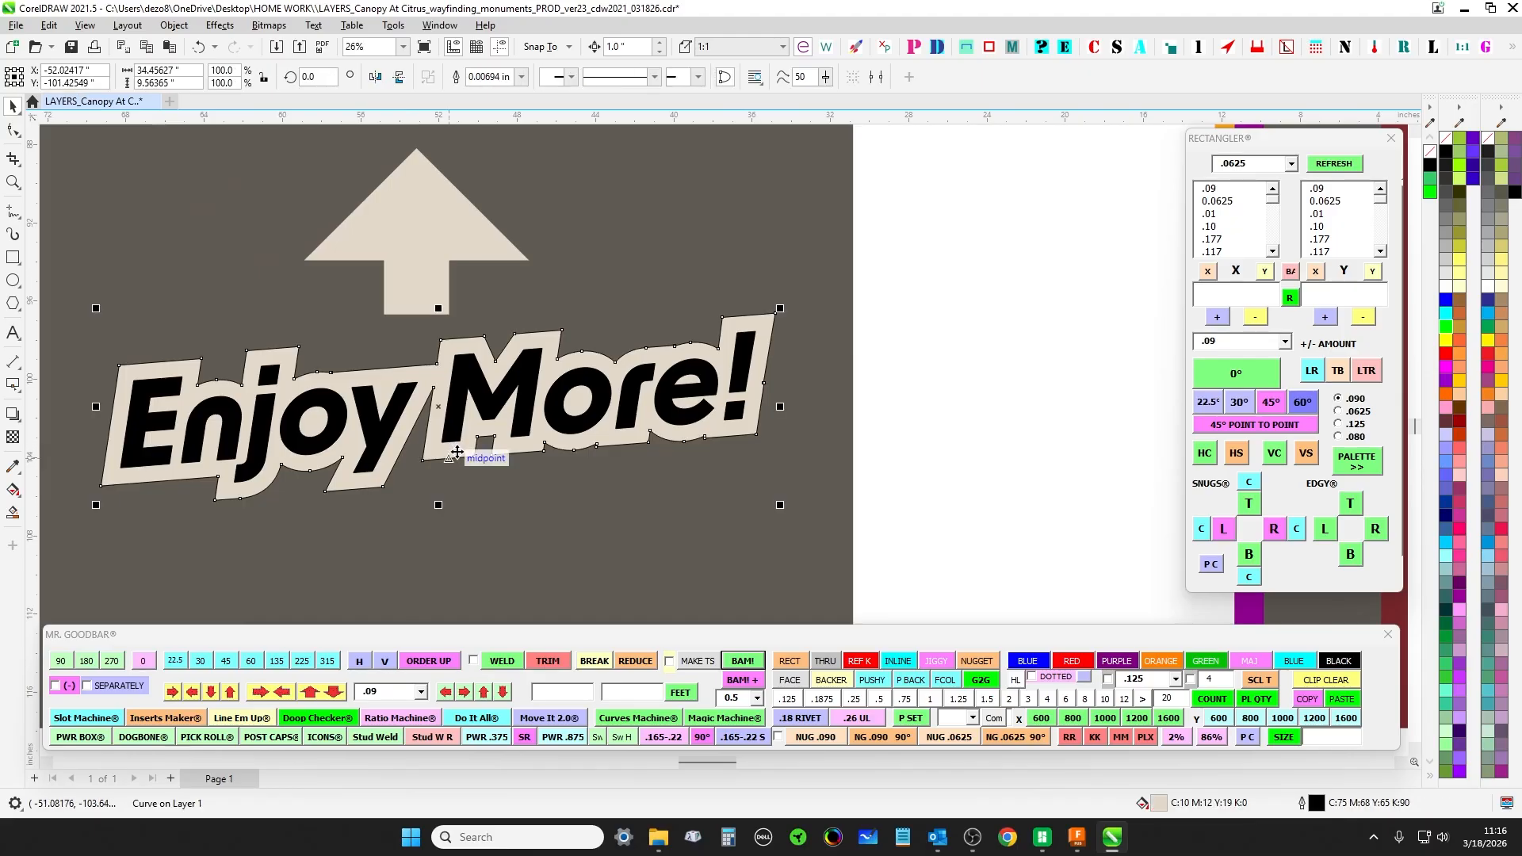
left_click(981, 278)
left_click(767, 325)
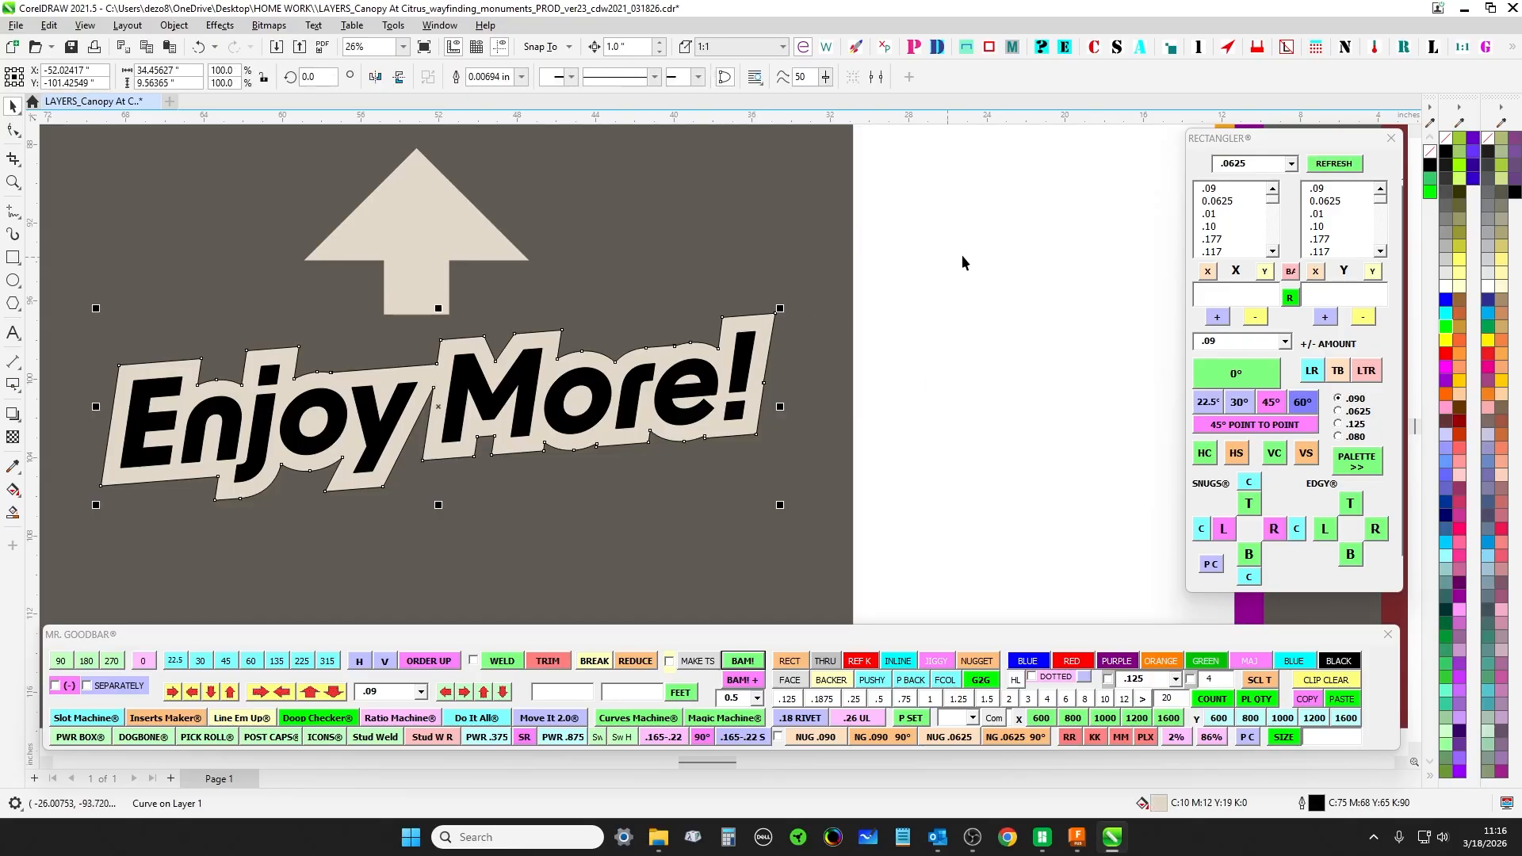
scroll(963, 254, "down", 1)
left_click(759, 342)
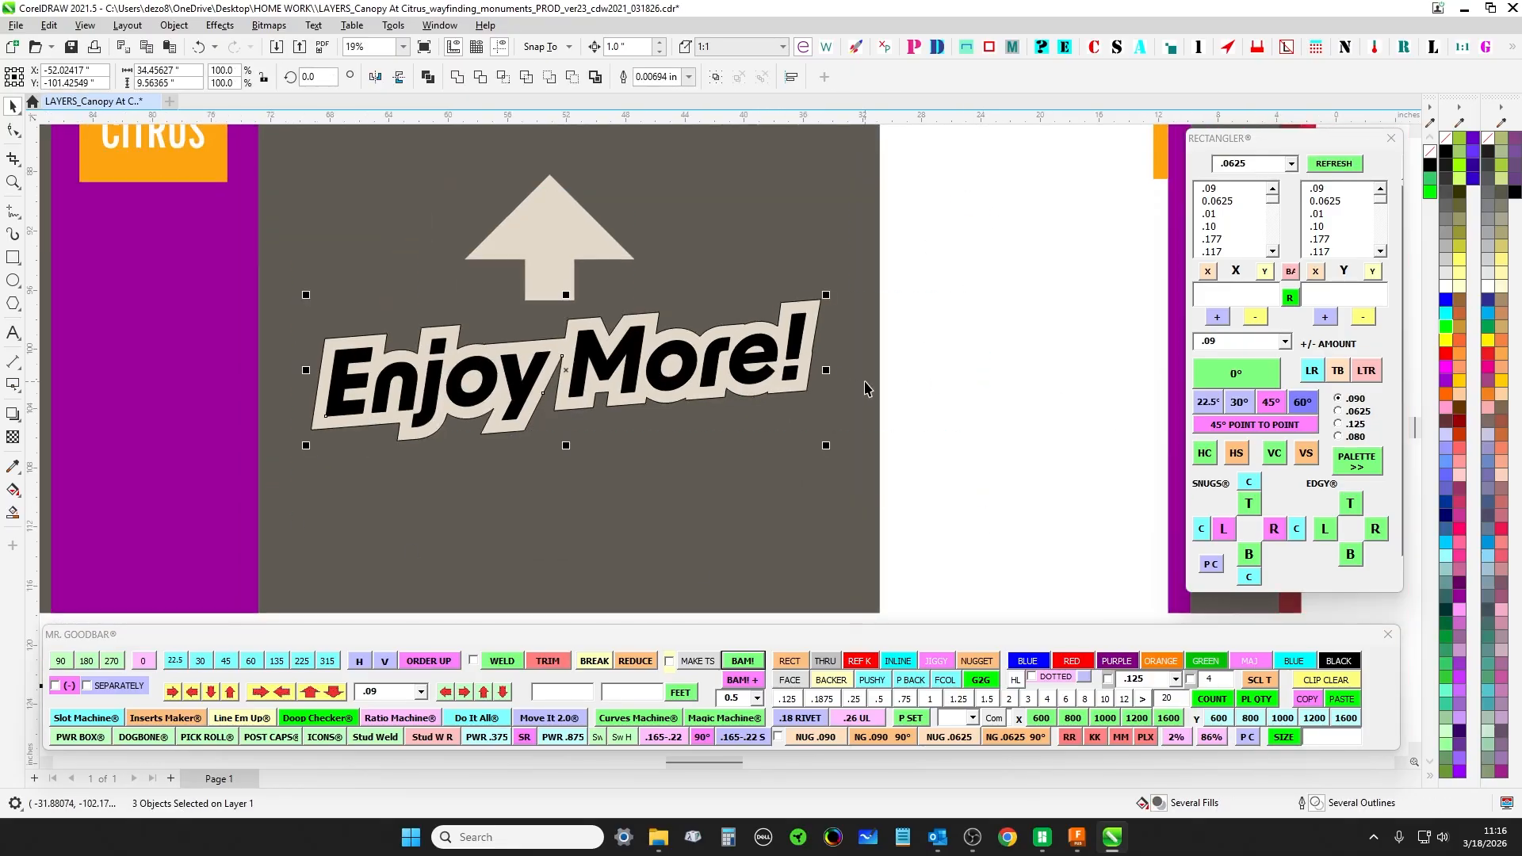
scroll(961, 451, "down", 1)
left_click_drag(961, 451, 605, 469)
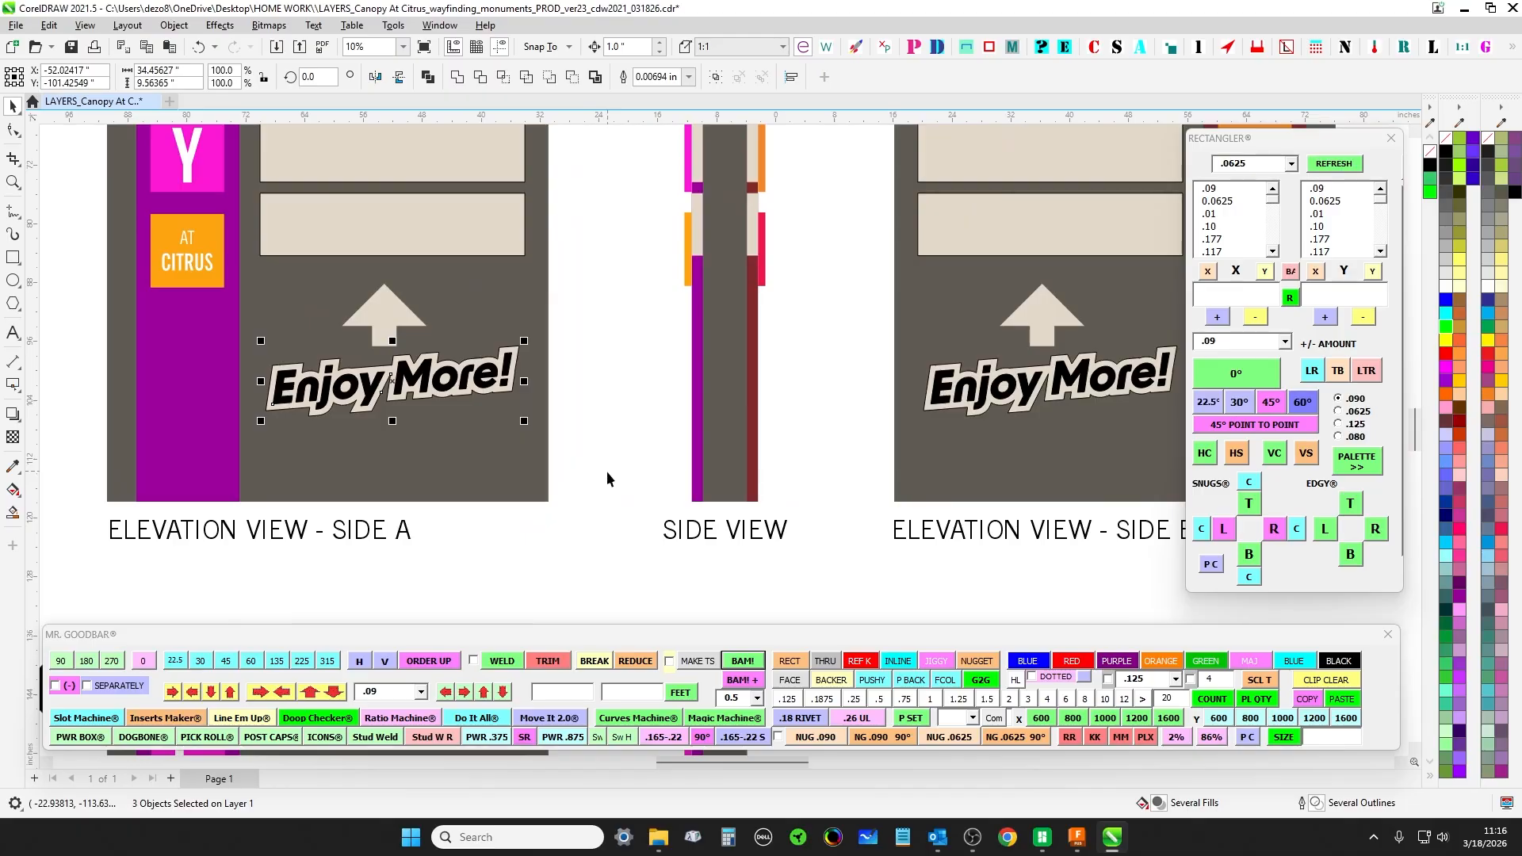
left_click(616, 473)
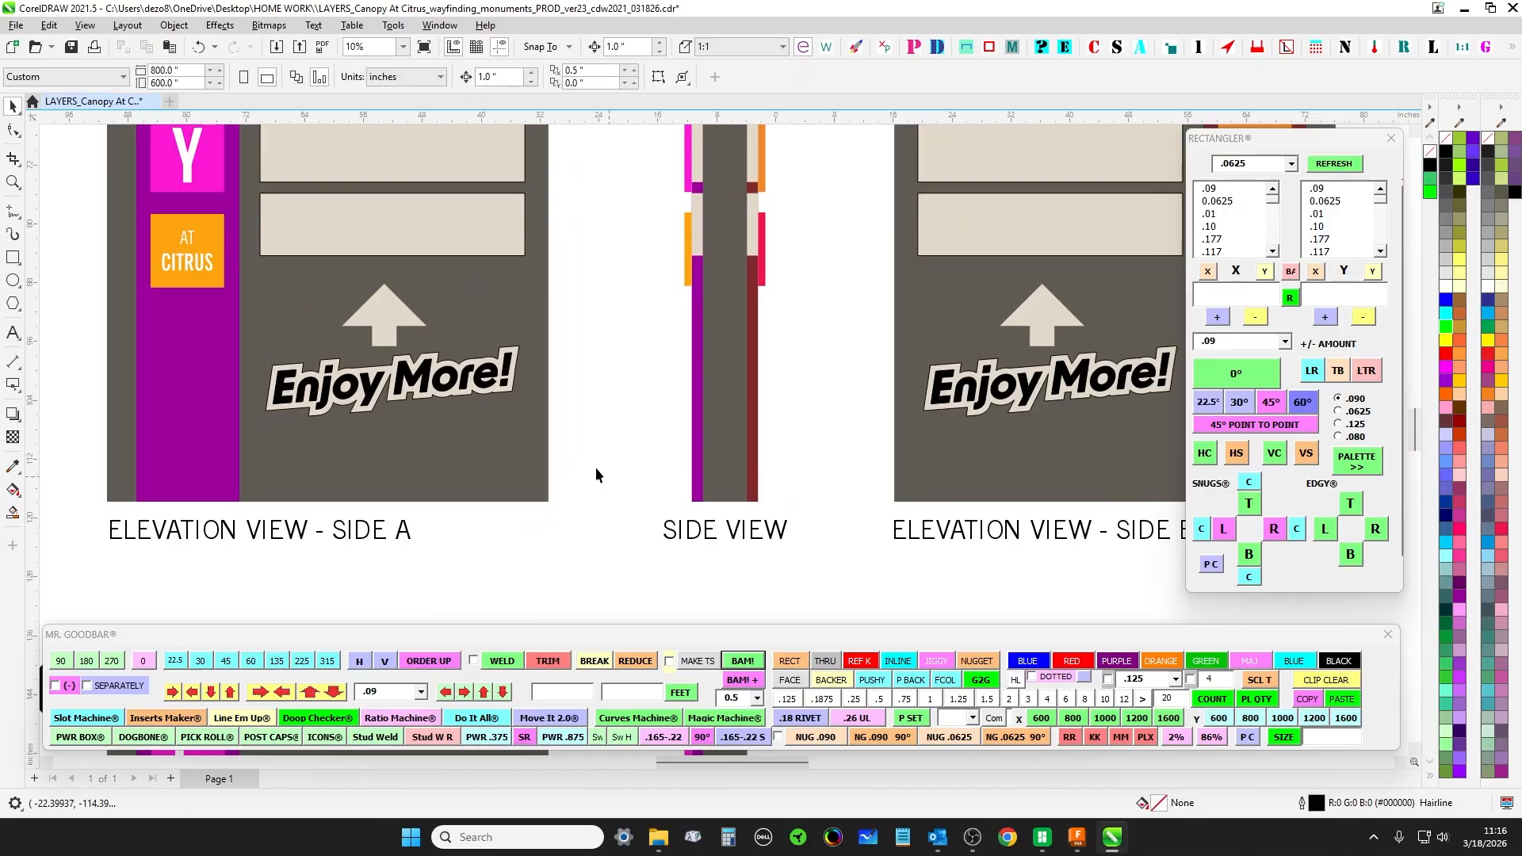
- Inspect the stepped node on the beige backing's edge beside the exclamation mark
scroll(502, 379, "up", 8)
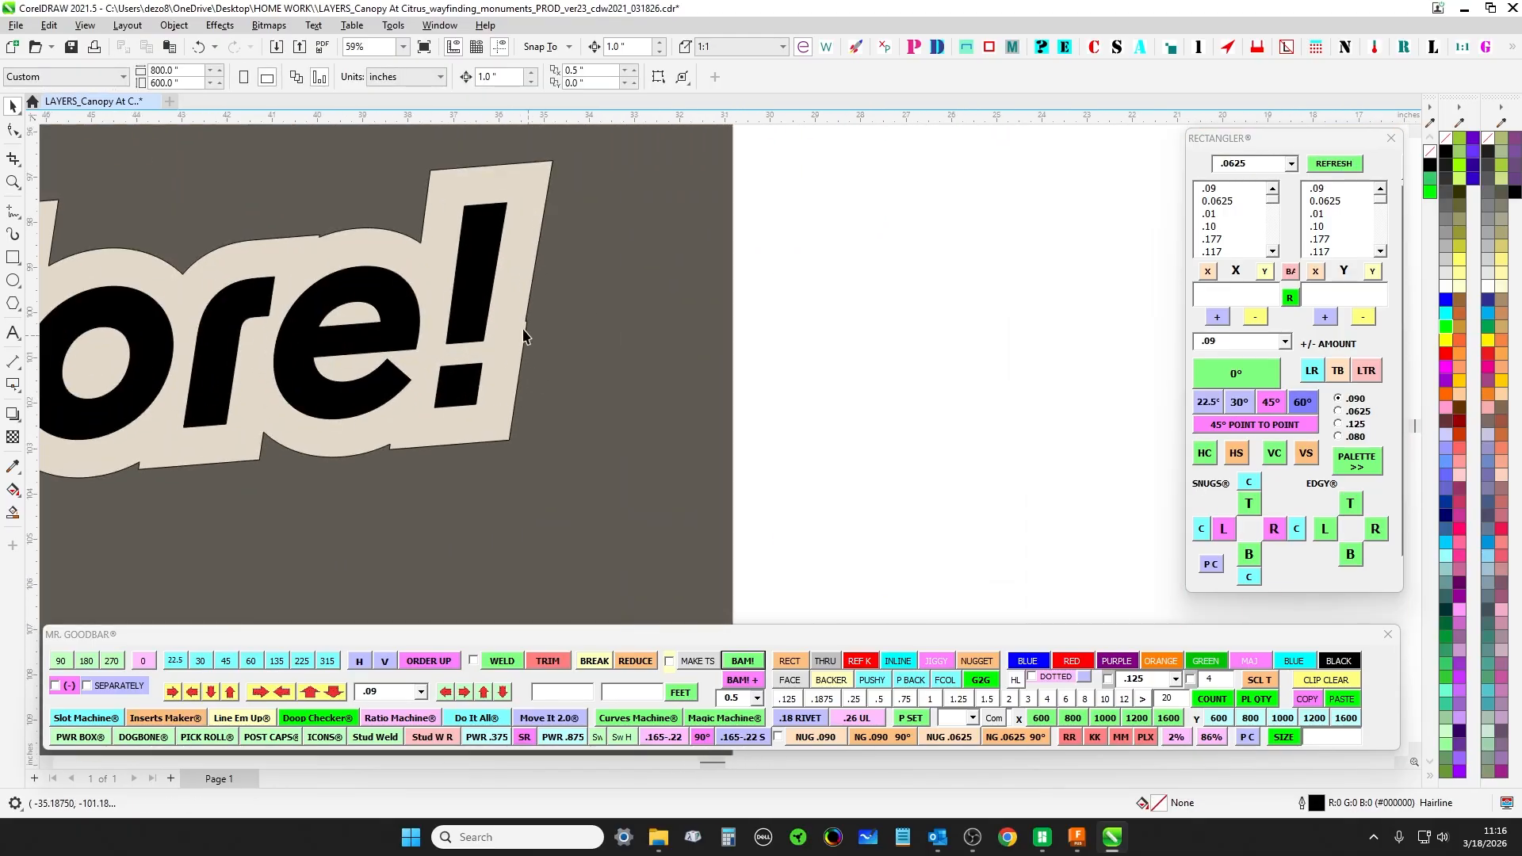
left_click(523, 347)
scroll(517, 321, "down", 4)
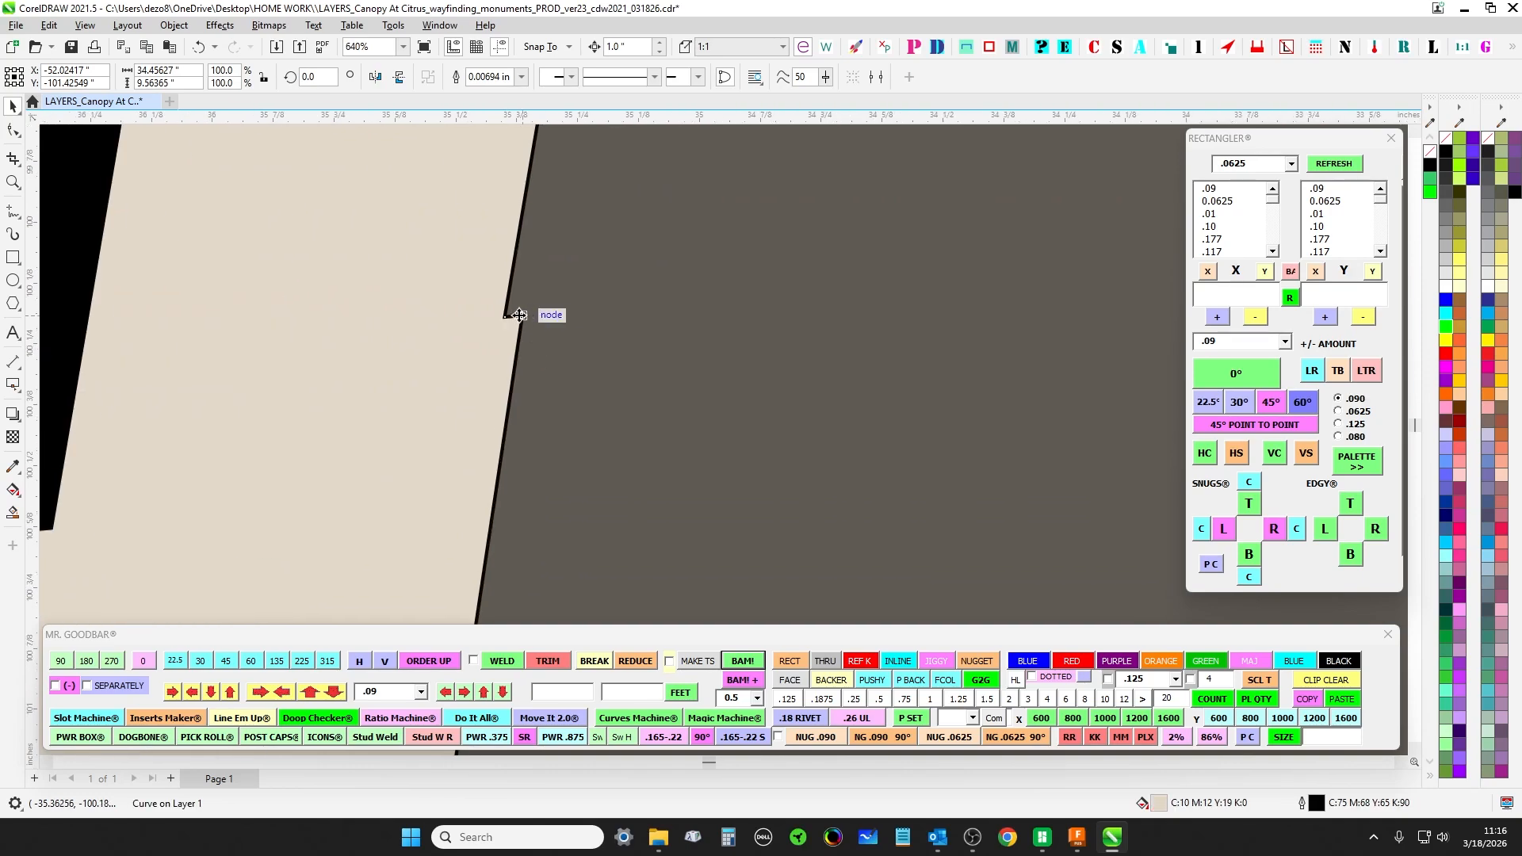
scroll(1066, 339, "up", 3)
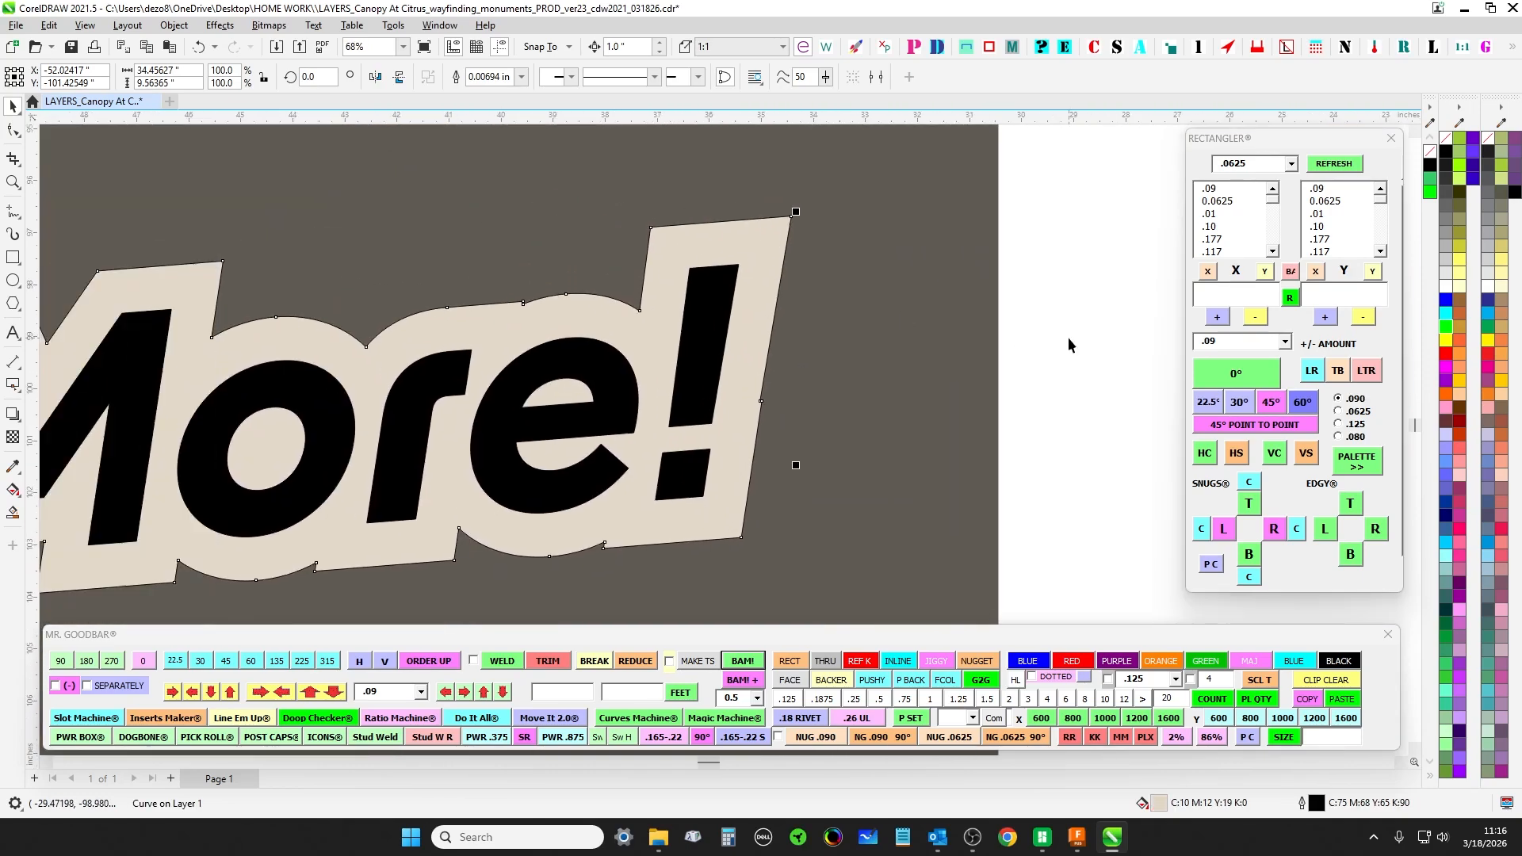
scroll(607, 364, "down", 4)
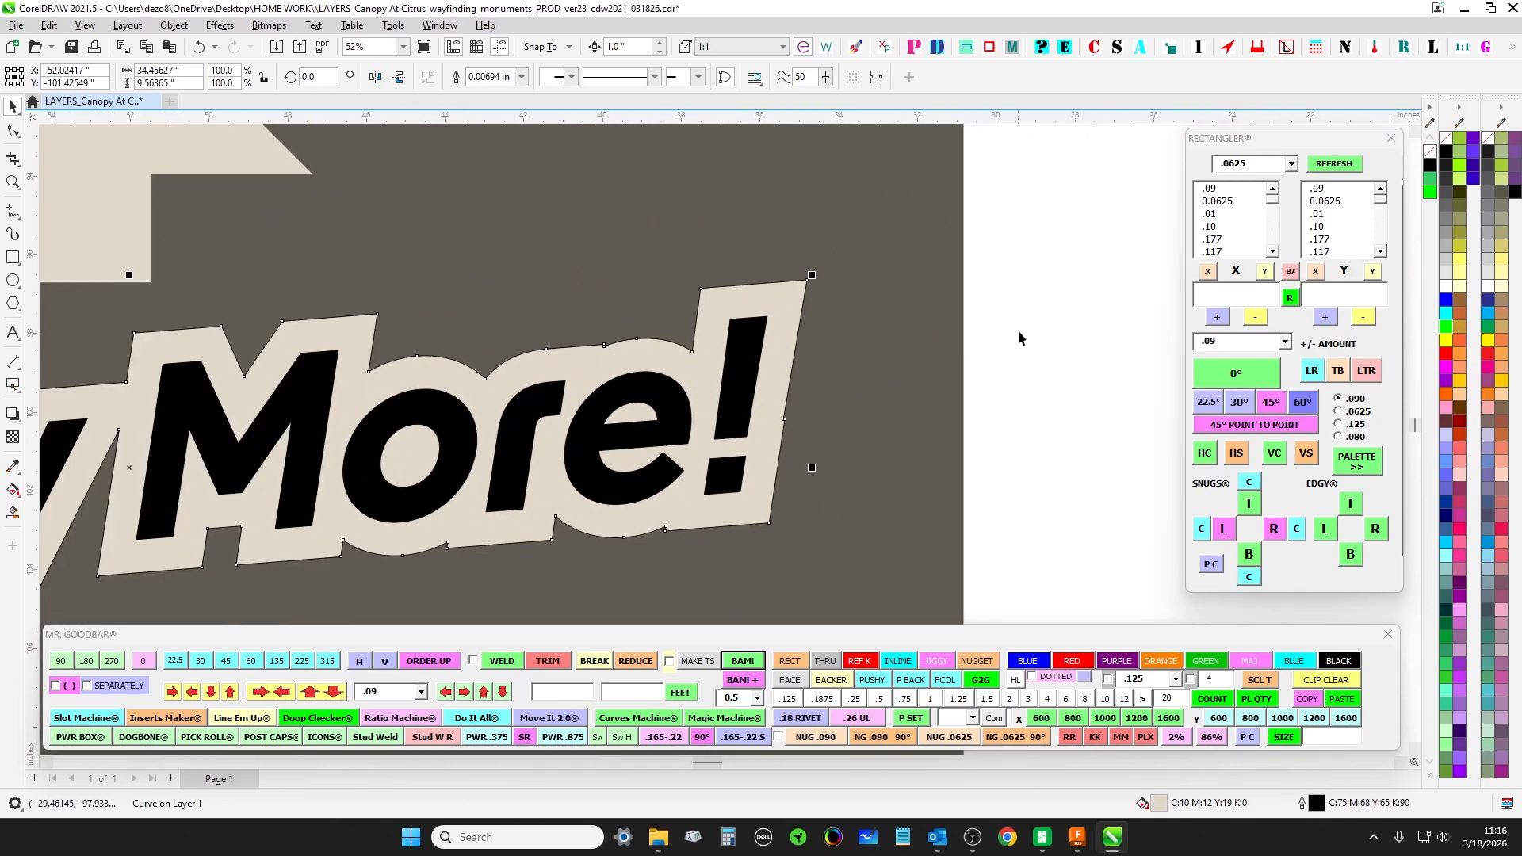
scroll(1018, 329, "down", 3)
scroll(643, 341, "up", 4)
scroll(685, 337, "down", 7)
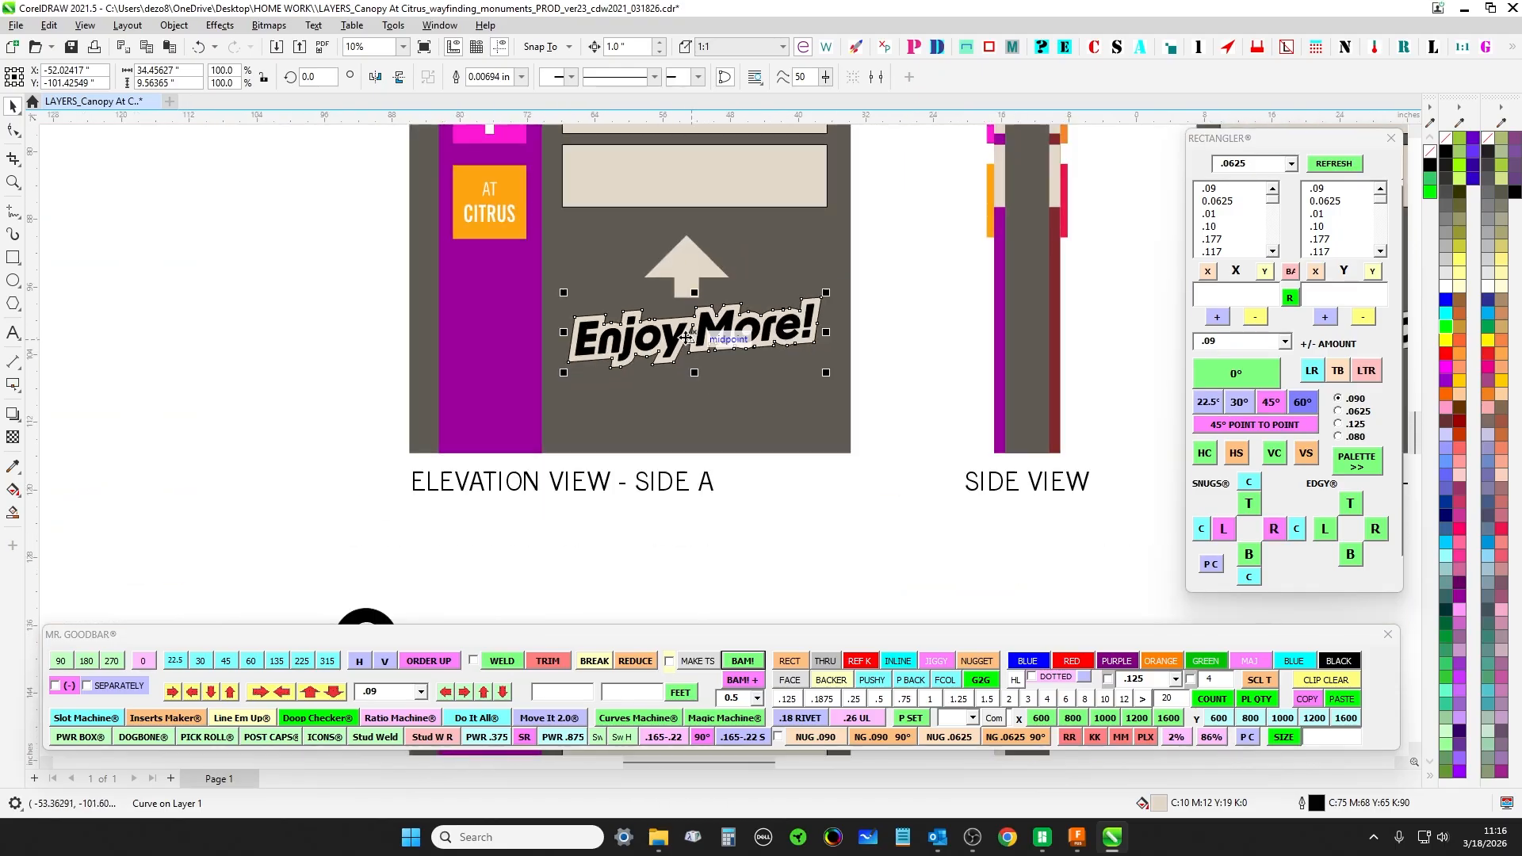
scroll(1006, 337, "up", 3)
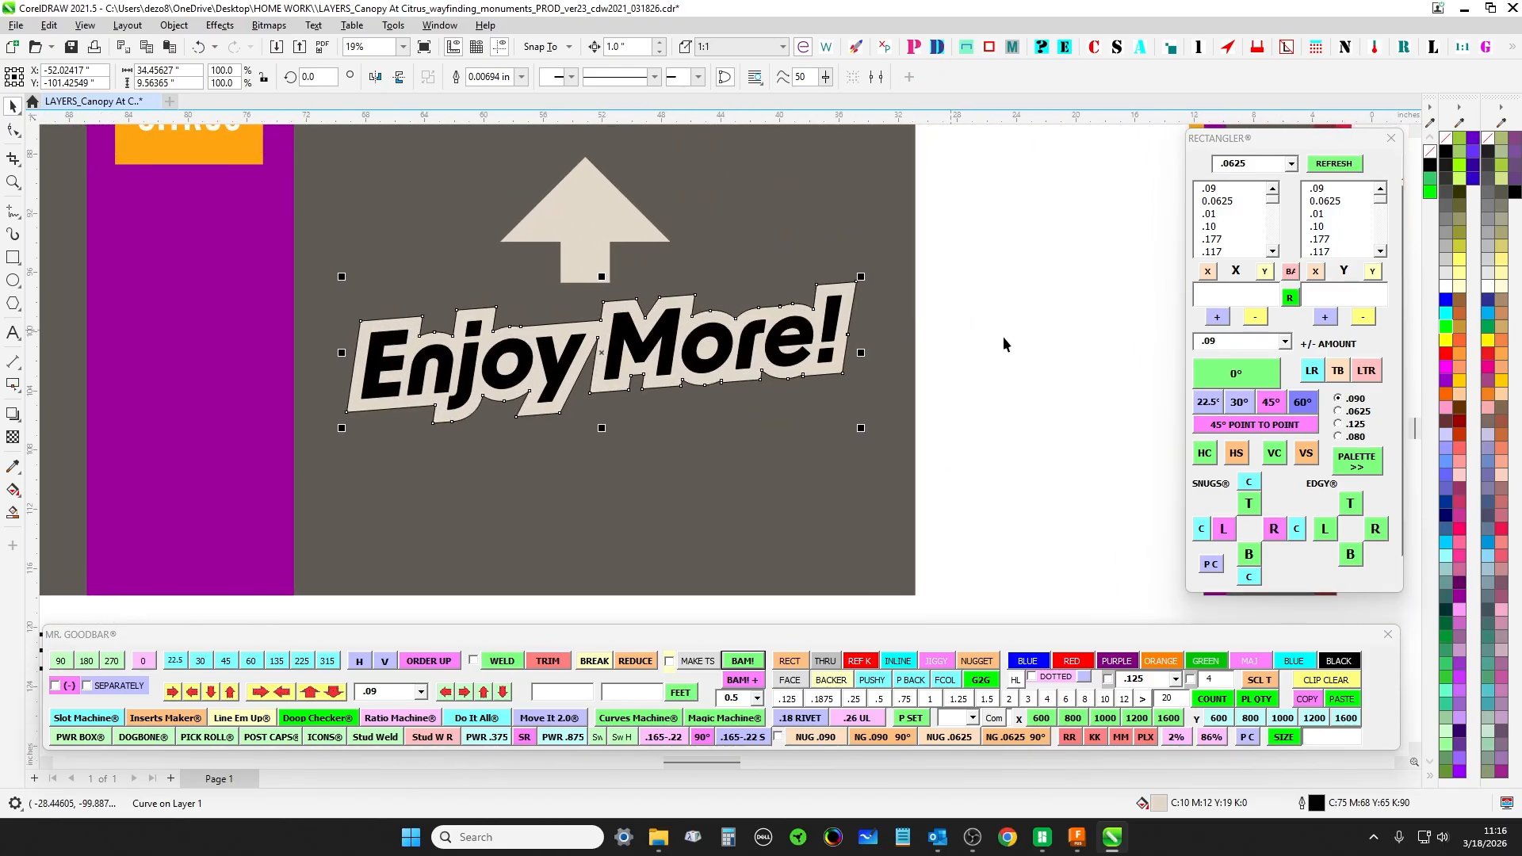
left_click_drag(1002, 340, 943, 362)
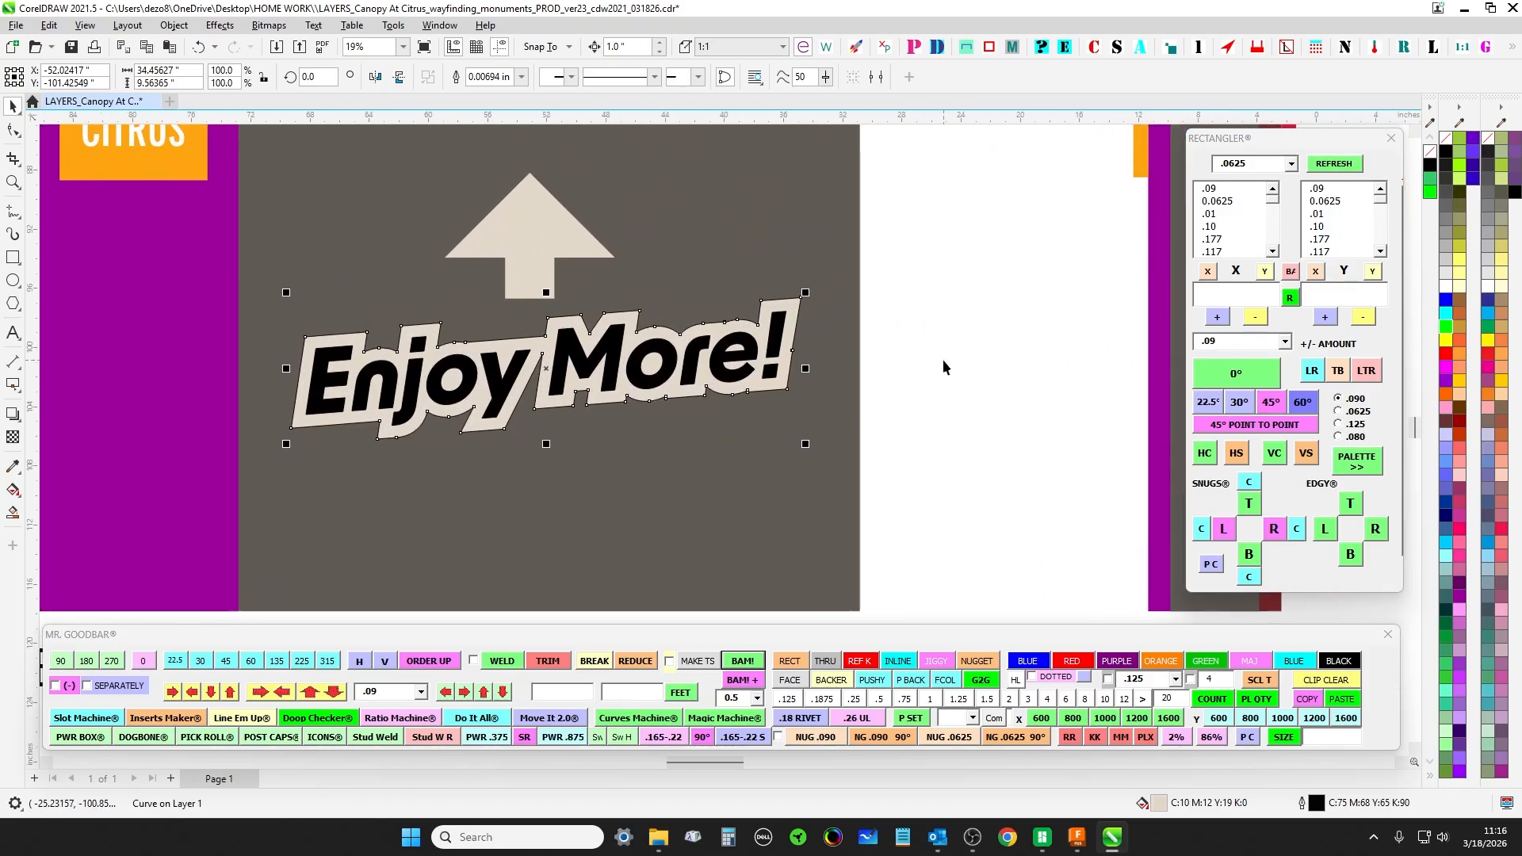
scroll(943, 366, "down", 1)
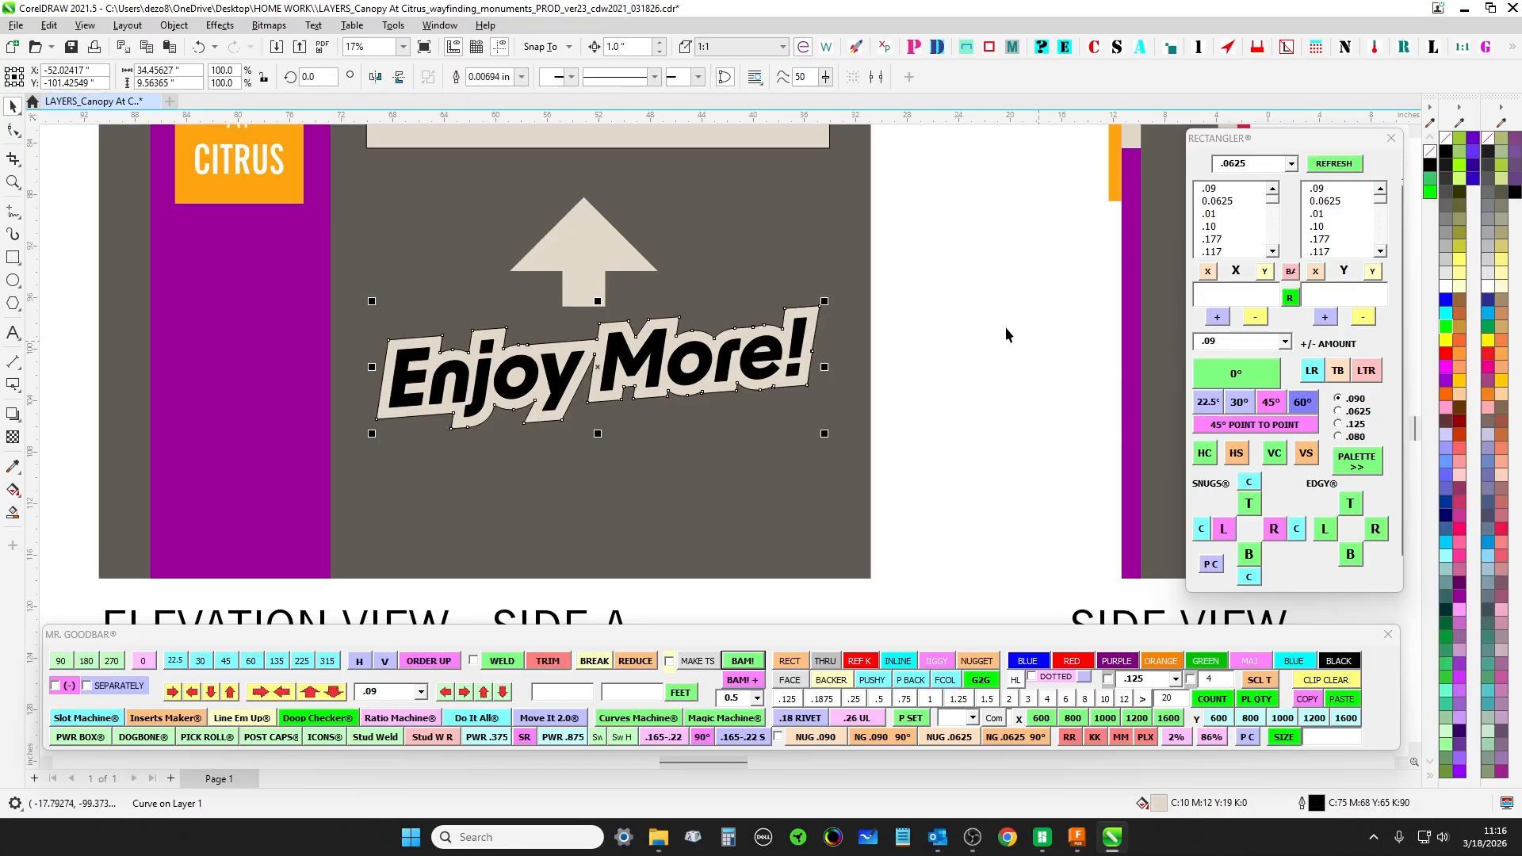
scroll(1001, 329, "down", 1)
scroll(990, 321, "up", 2)
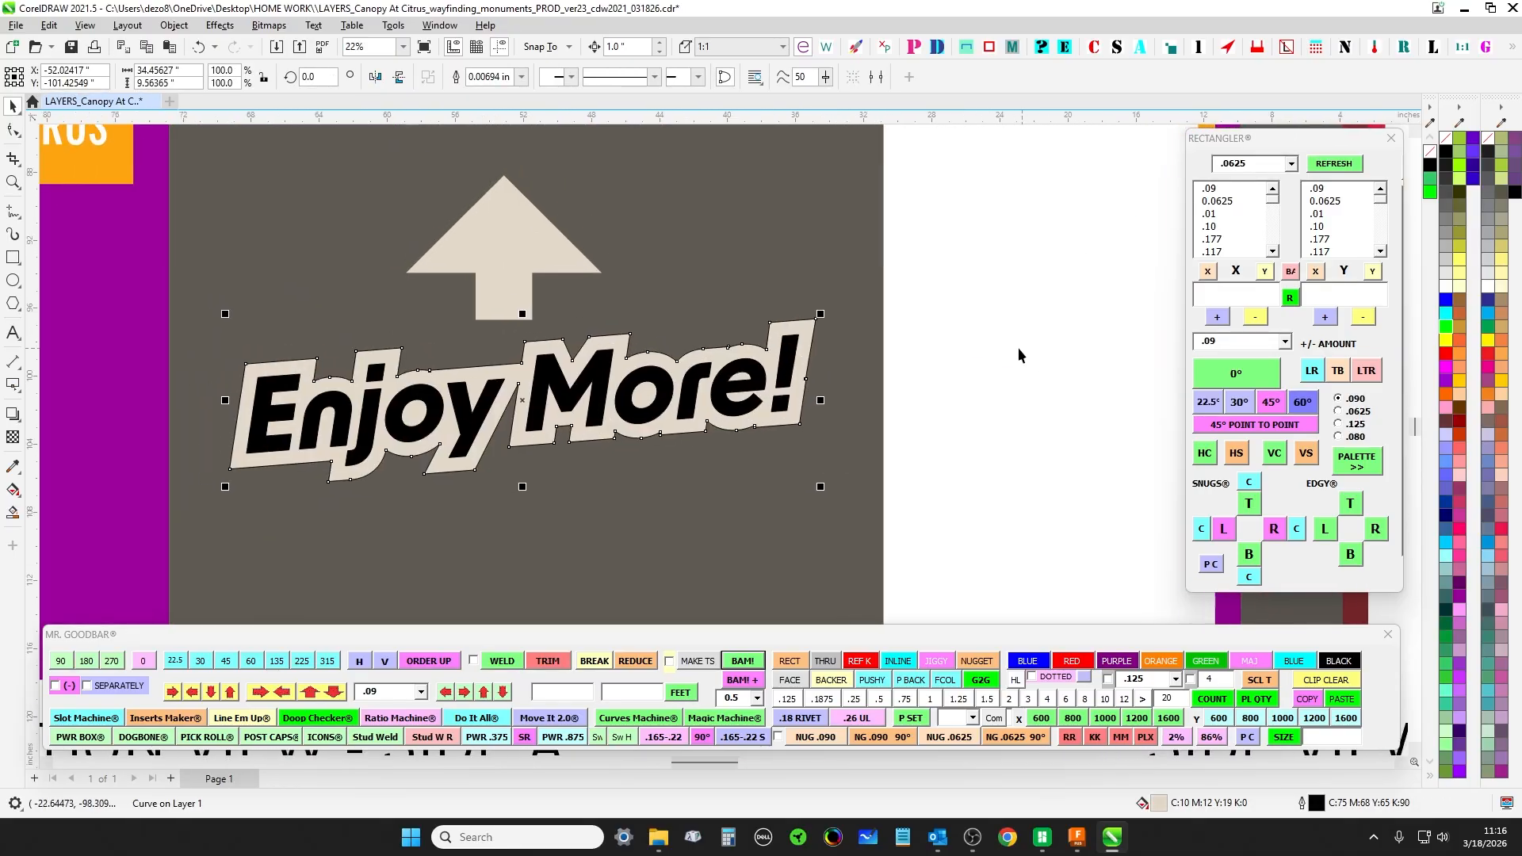
scroll(743, 291, "up", 3)
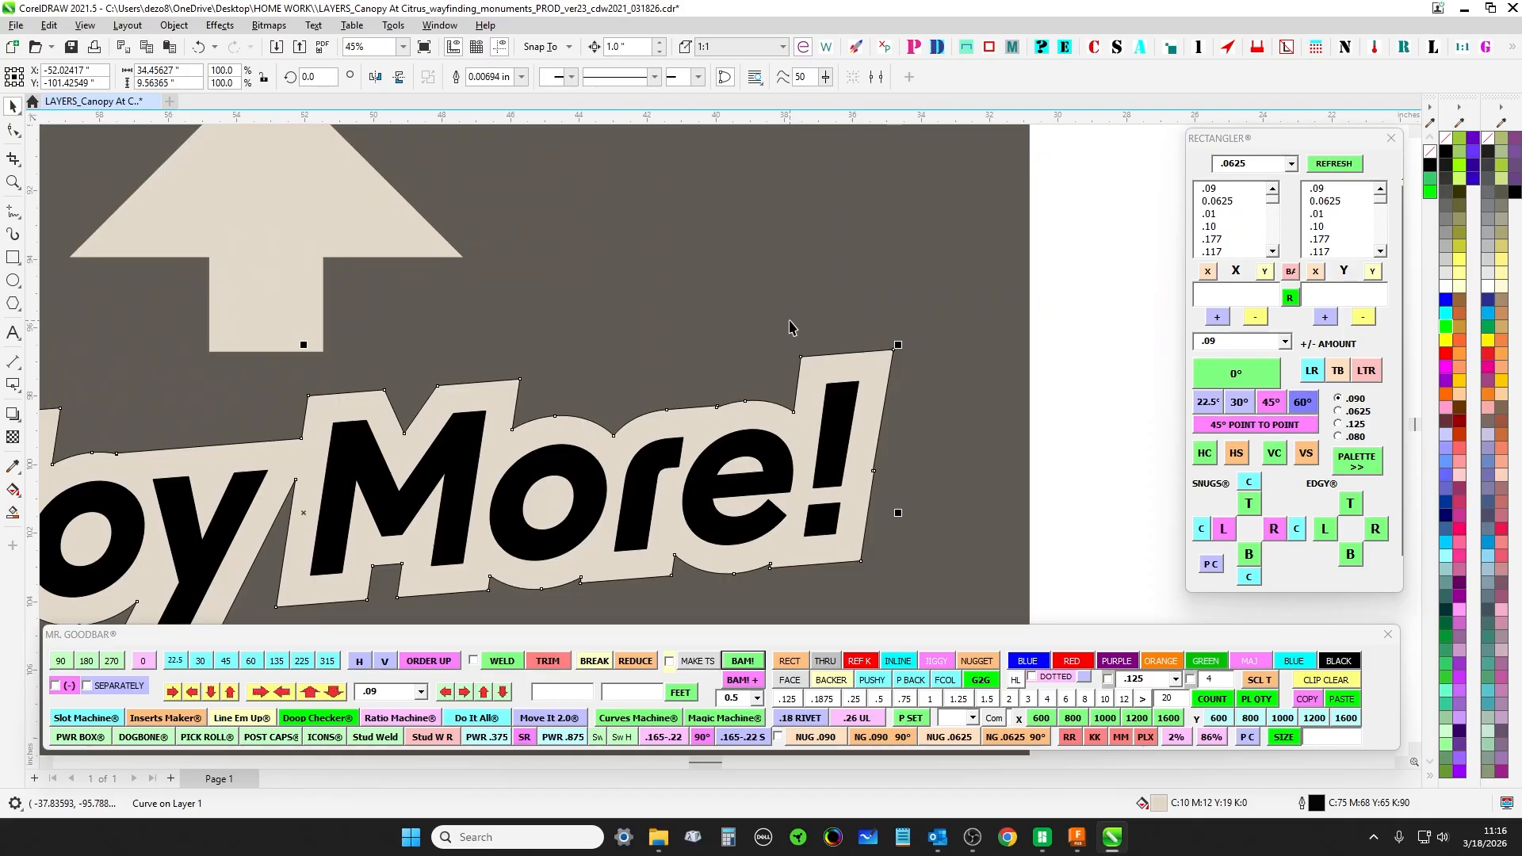
scroll(789, 330, "down", 4)
scroll(793, 336, "up", 3)
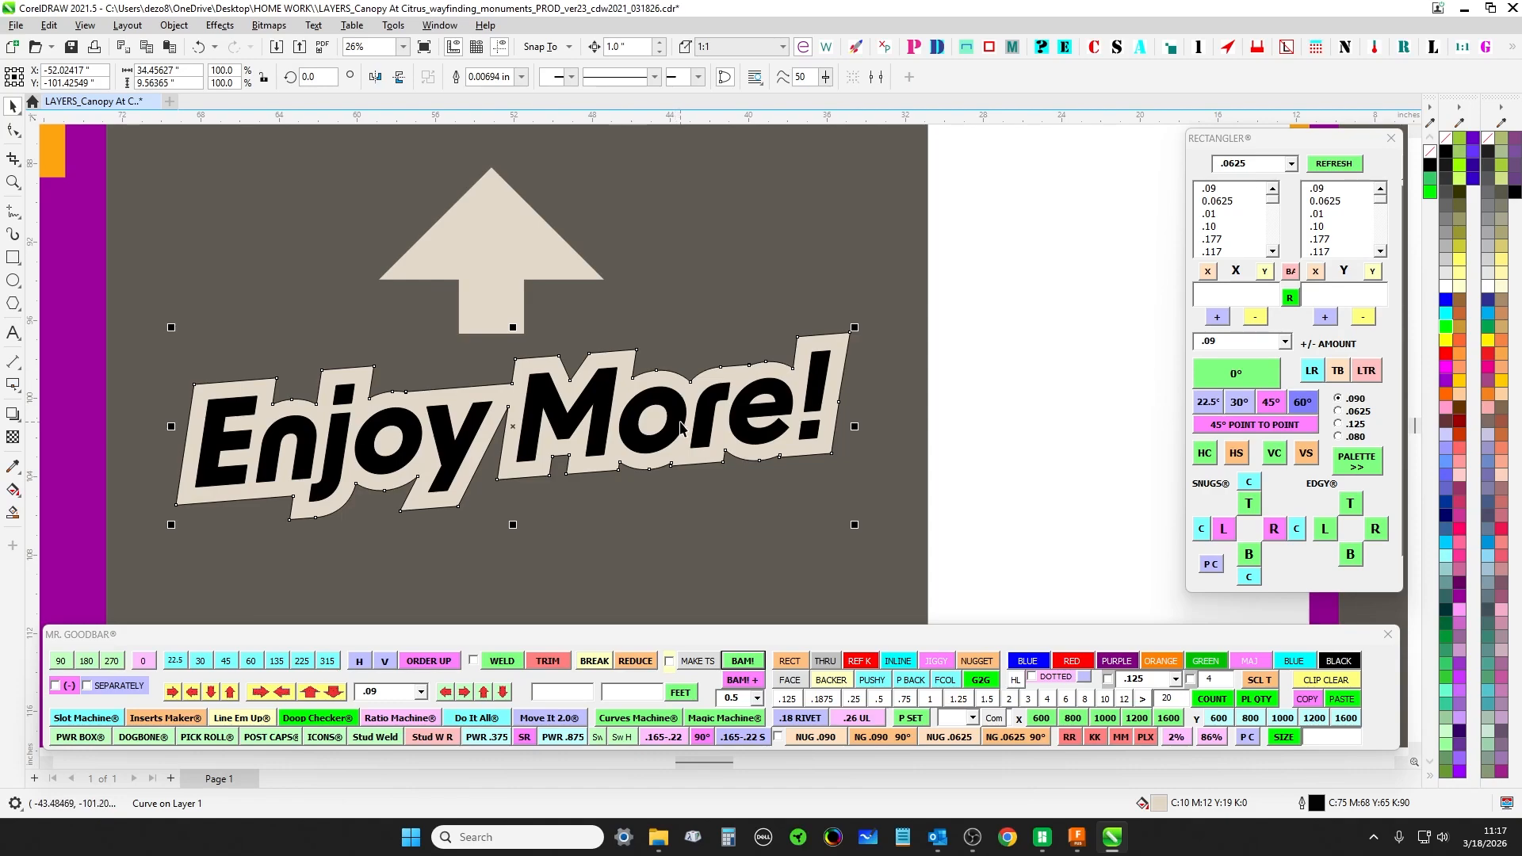
scroll(680, 428, "down", 1)
scroll(680, 428, "up", 1)
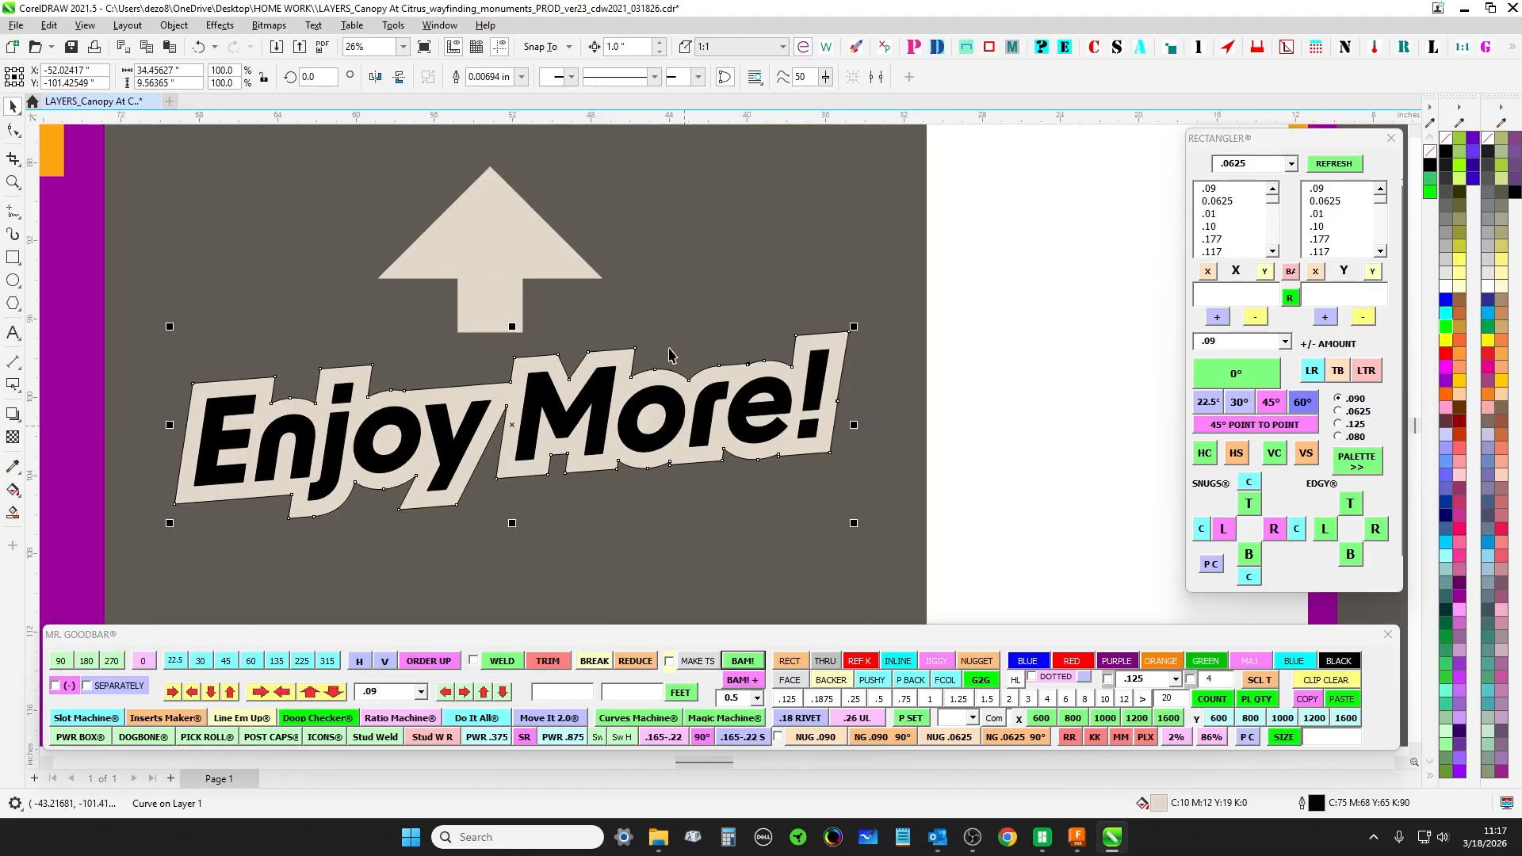
scroll(867, 375, "down", 2)
scroll(867, 375, "up", 1)
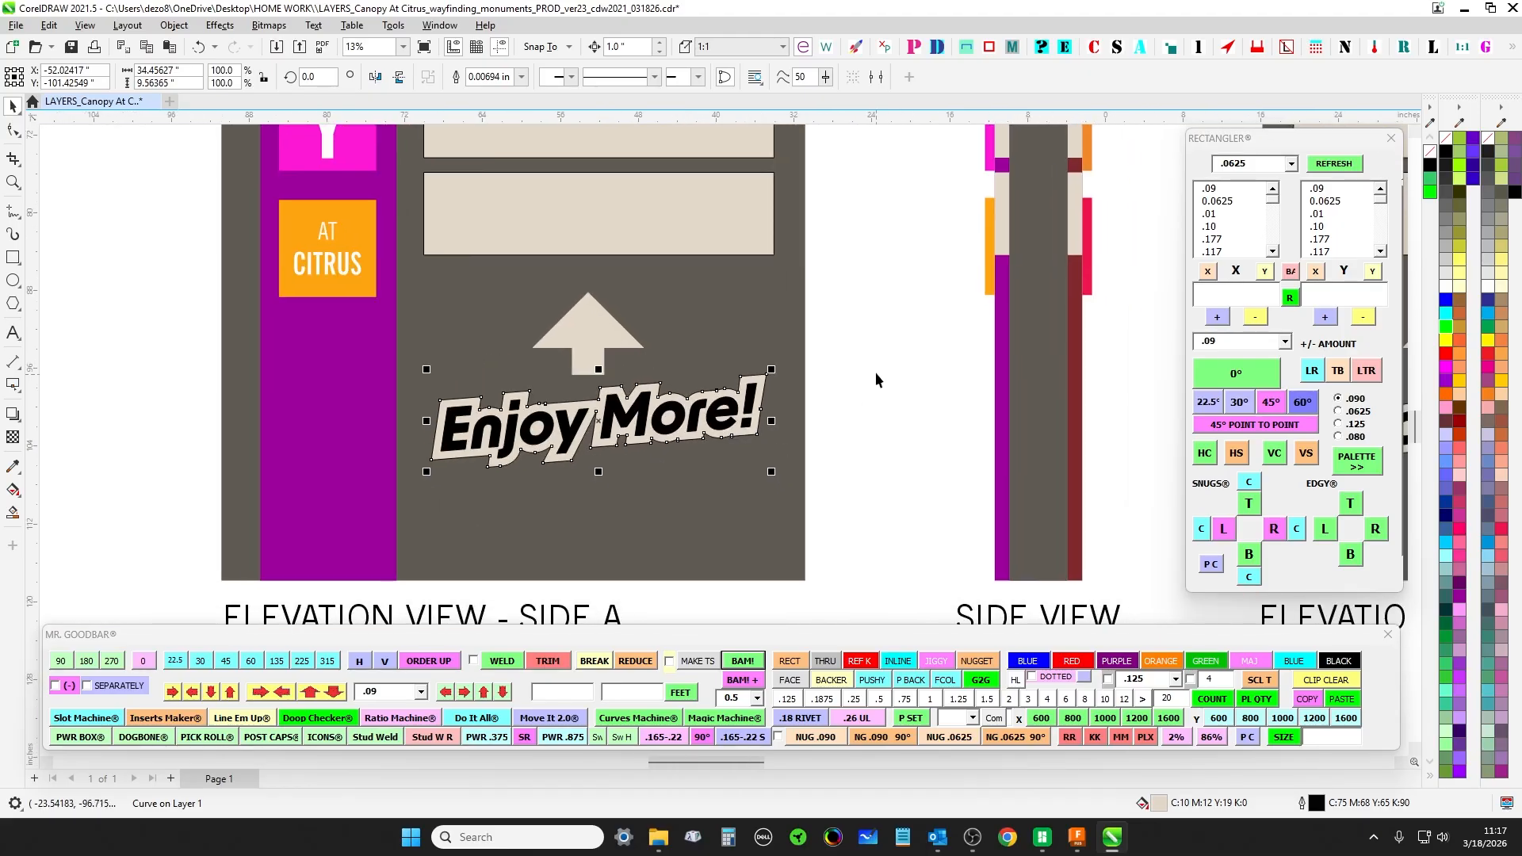
scroll(867, 379, "up", 1)
mouse_move(867, 379)
left_mouse_down()
mouse_move(900, 390)
mouse_move(888, 399)
left_mouse_up()
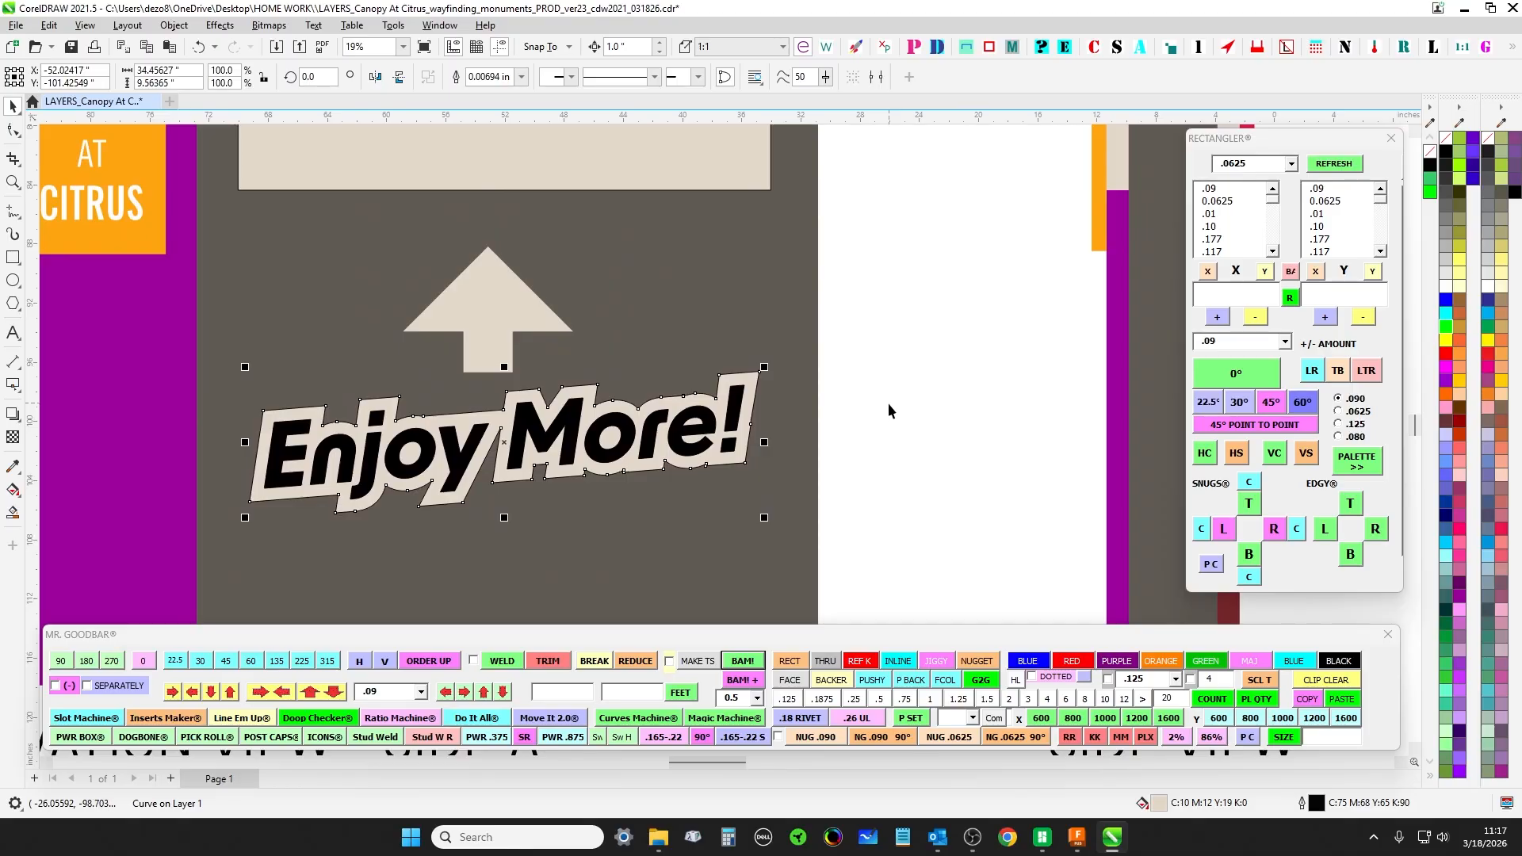
scroll(821, 425, "up", 1)
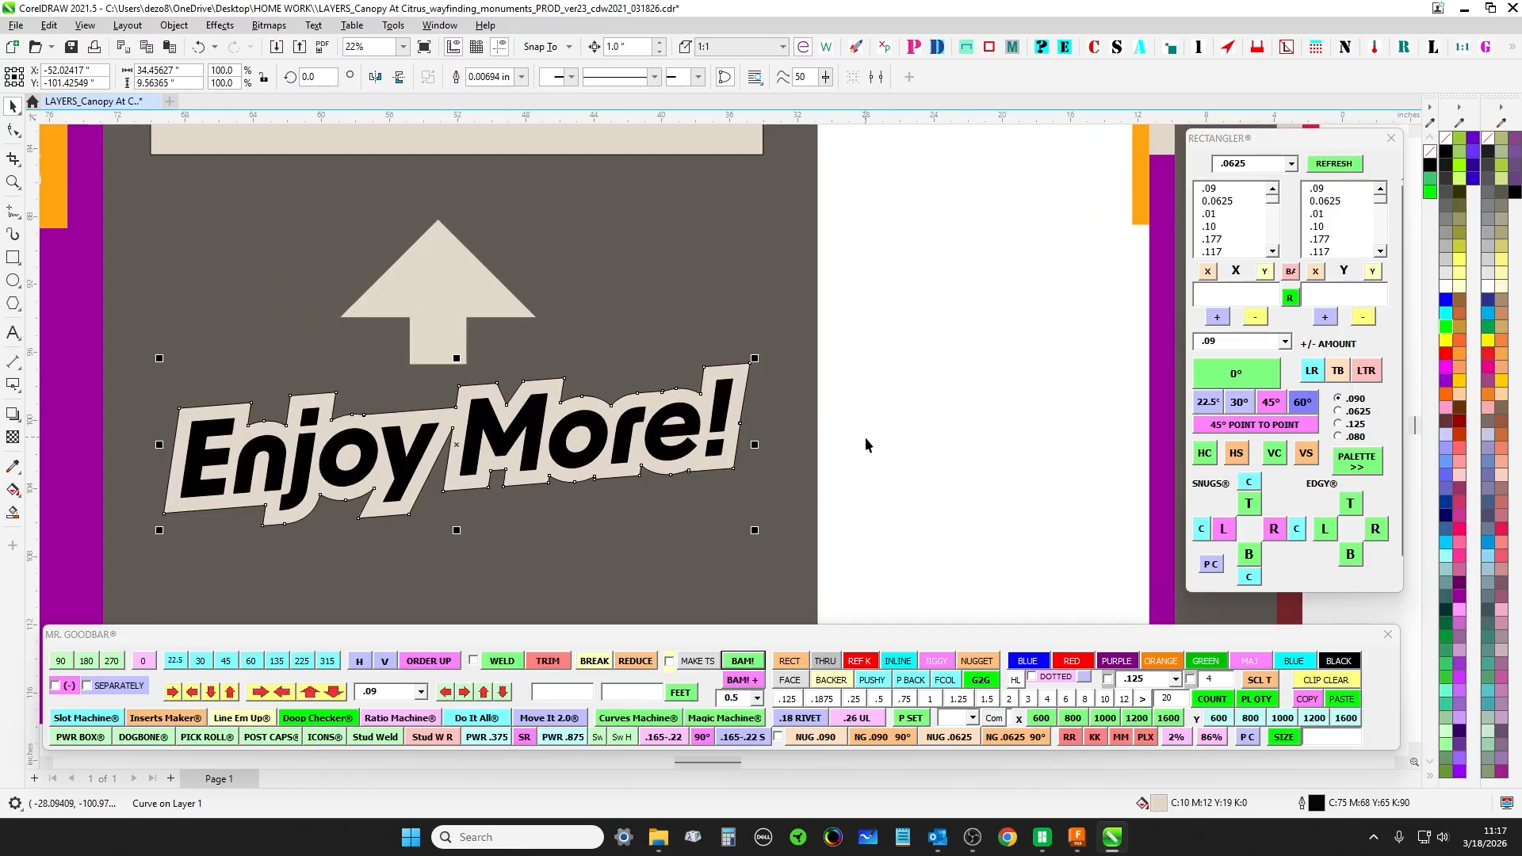
scroll(777, 420, "up", 2)
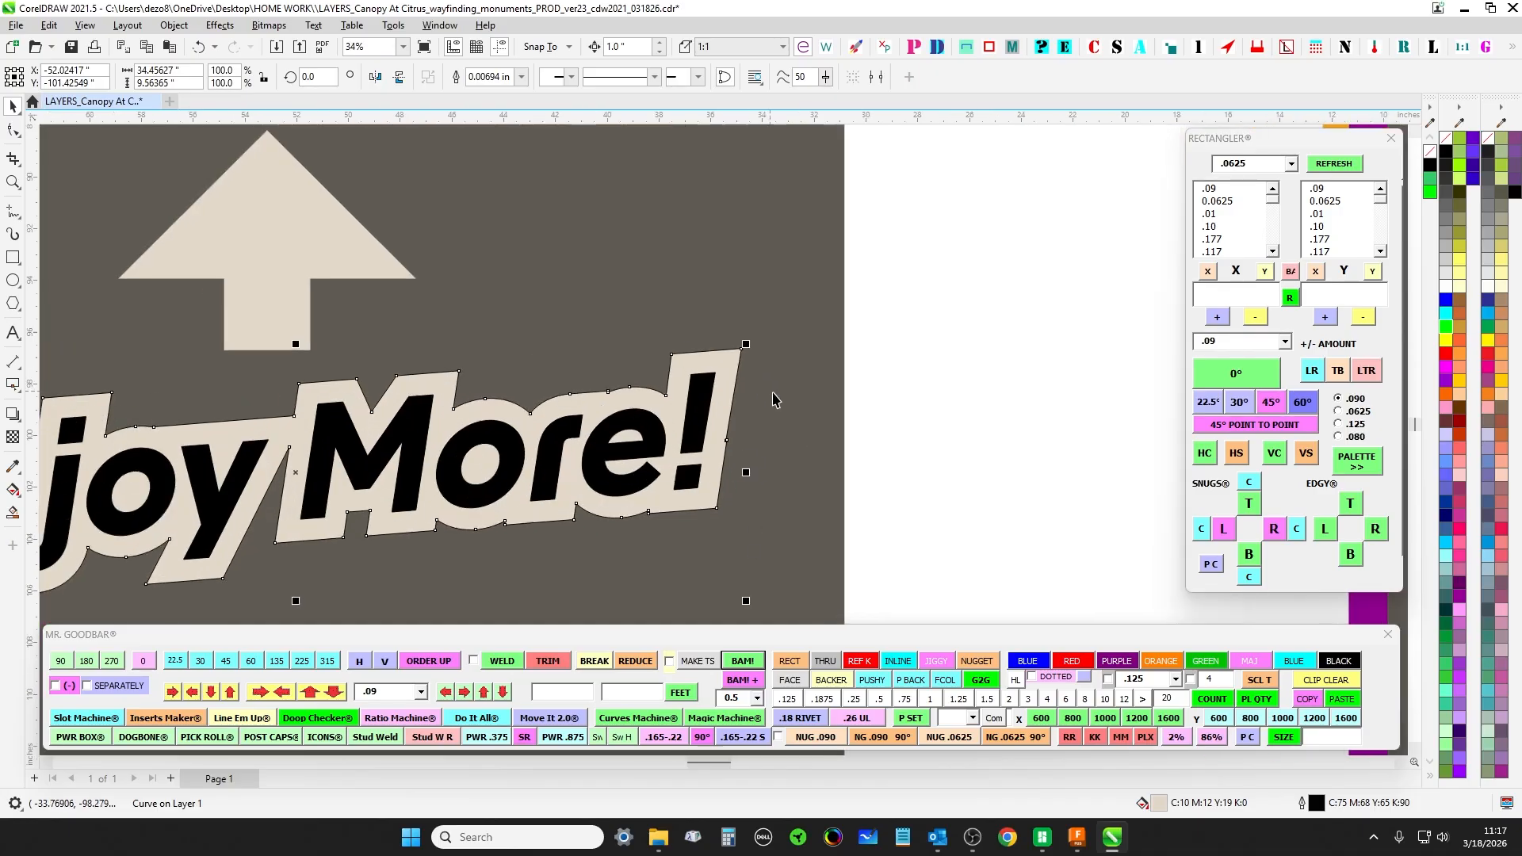
- Deselect the beige backing and inspect its contour where the words Enjoy and More! meet
left_click(911, 356)
scroll(911, 363, "down", 8)
scroll(498, 418, "up", 8)
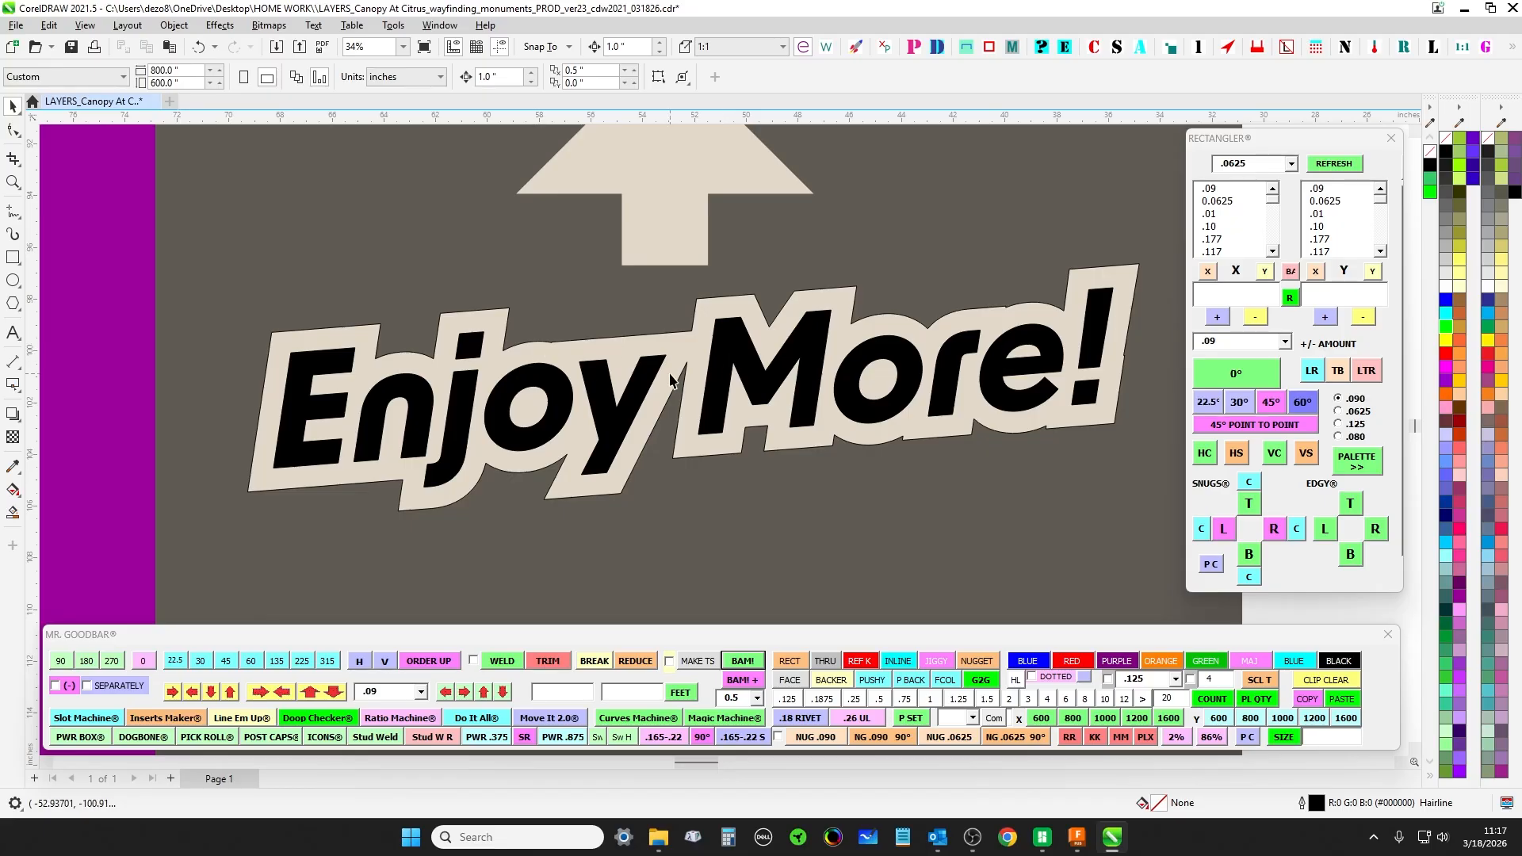
scroll(683, 375, "up", 2)
scroll(720, 330, "down", 10)
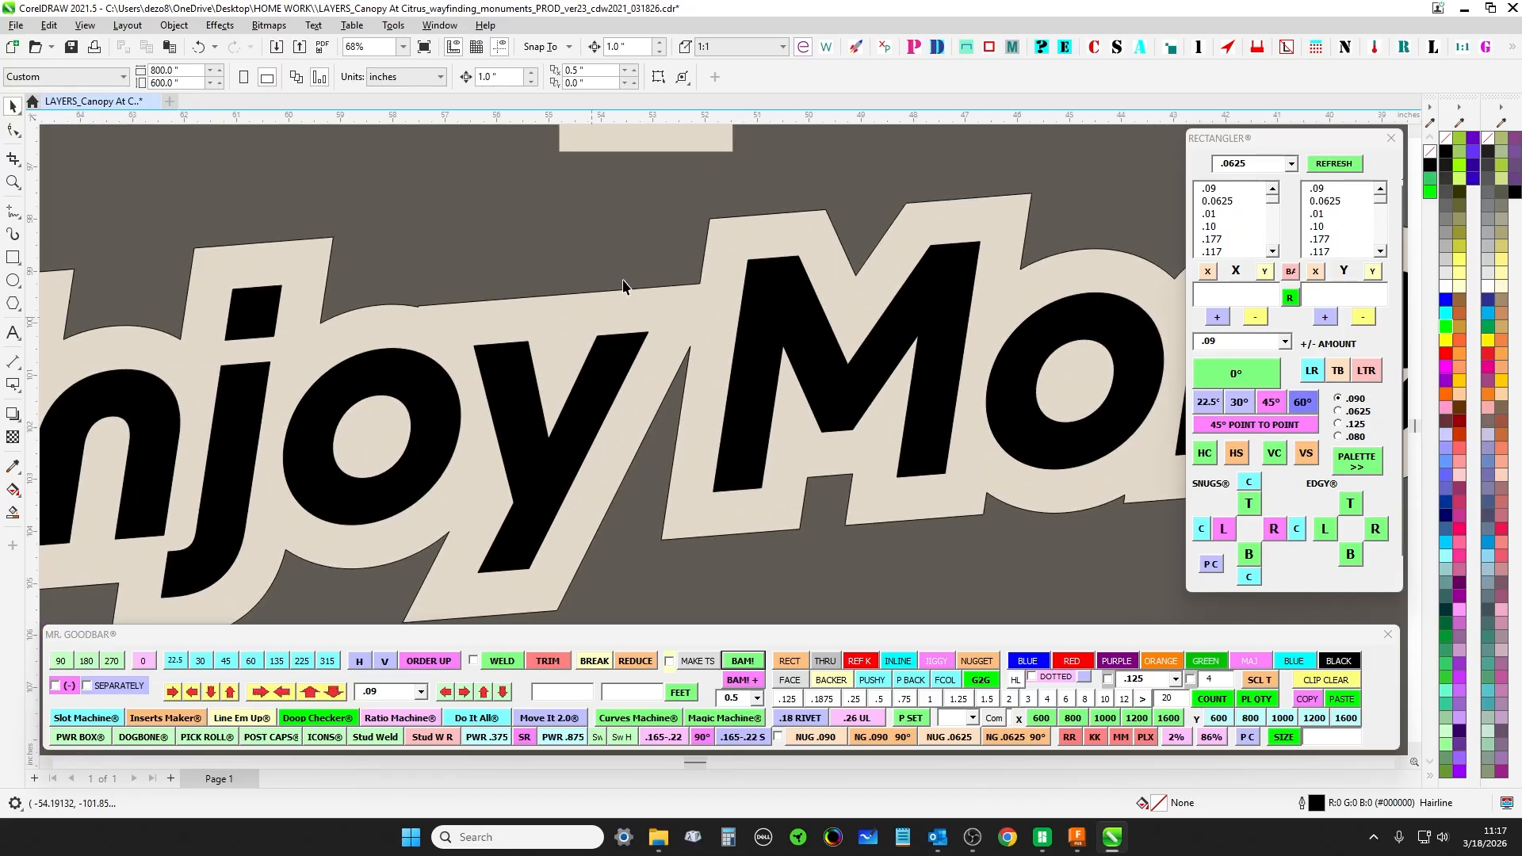
- Check the monument elevations in the full layout and inspect the Side A backing between the letters y and M
left_click_drag(68, 340, 893, 441)
scroll(507, 428, "down", 3)
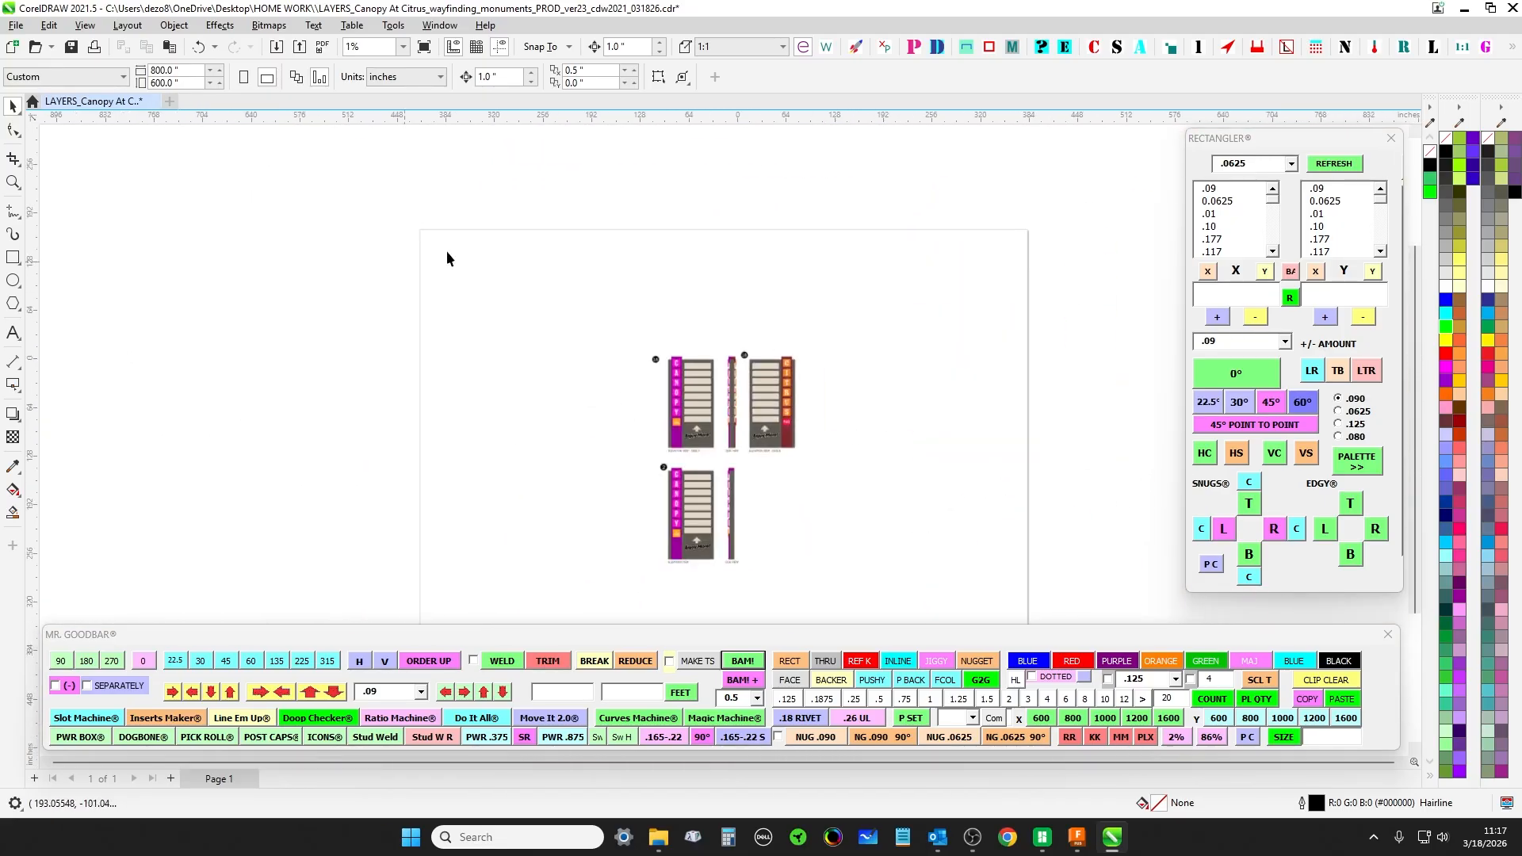
scroll(467, 420, "up", 1)
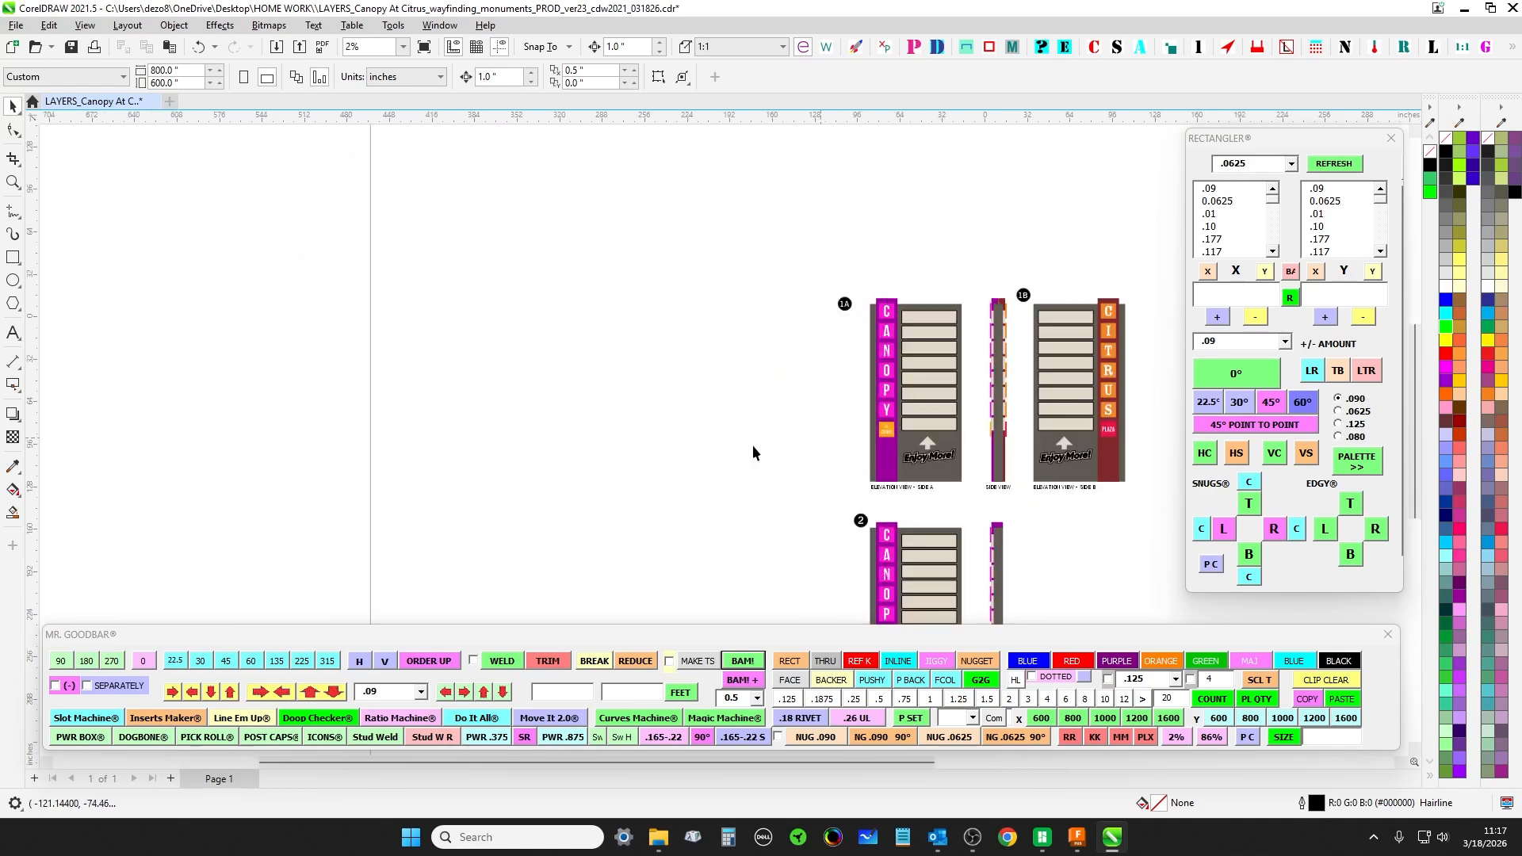
scroll(758, 452, "up", 2)
left_click_drag(553, 477, 207, 429)
scroll(819, 475, "up", 1)
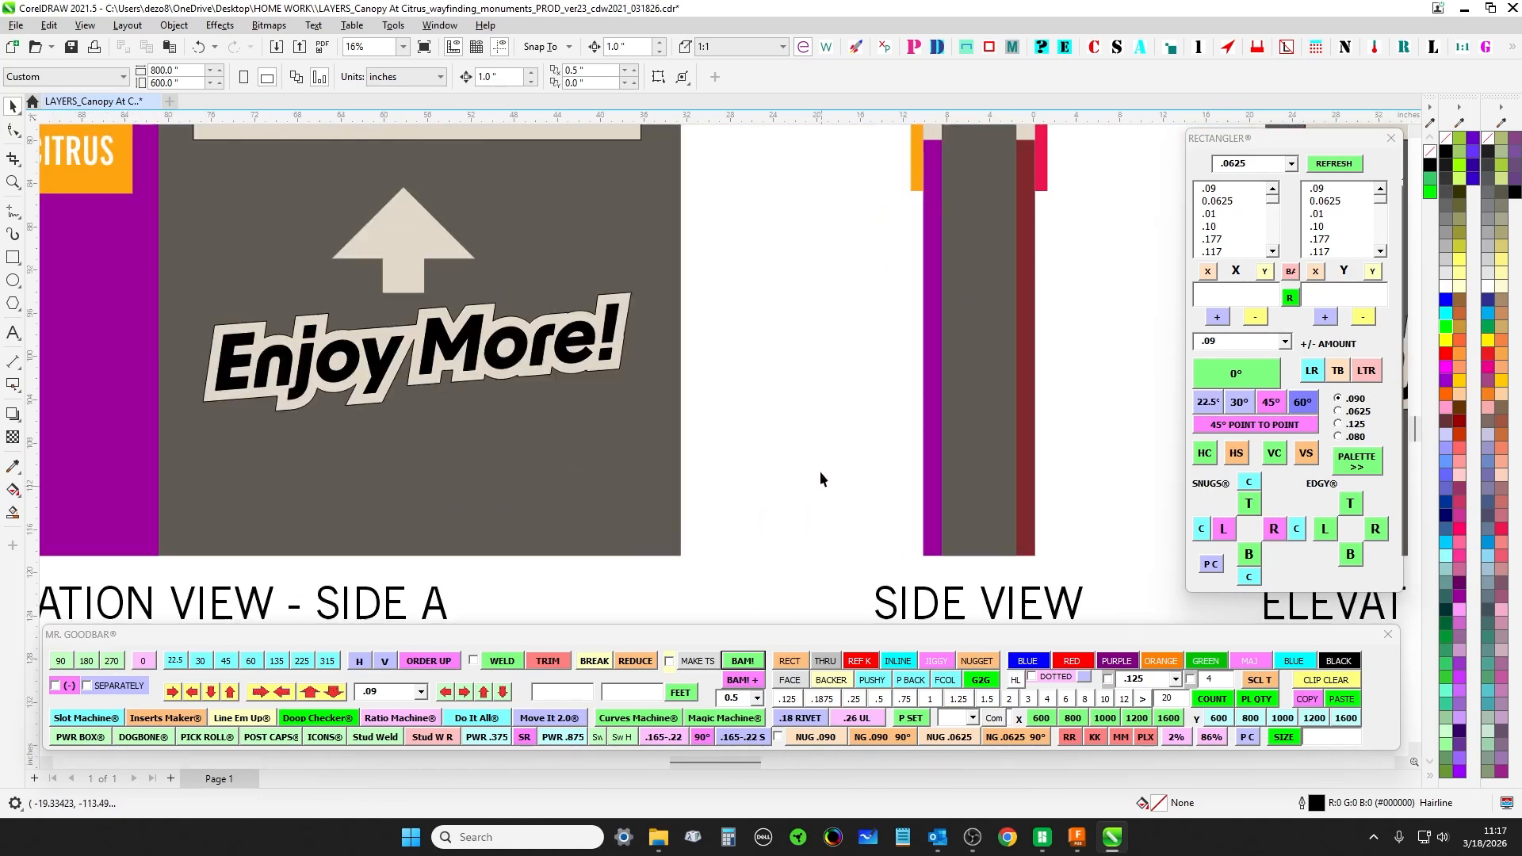
scroll(470, 371, "up", 1)
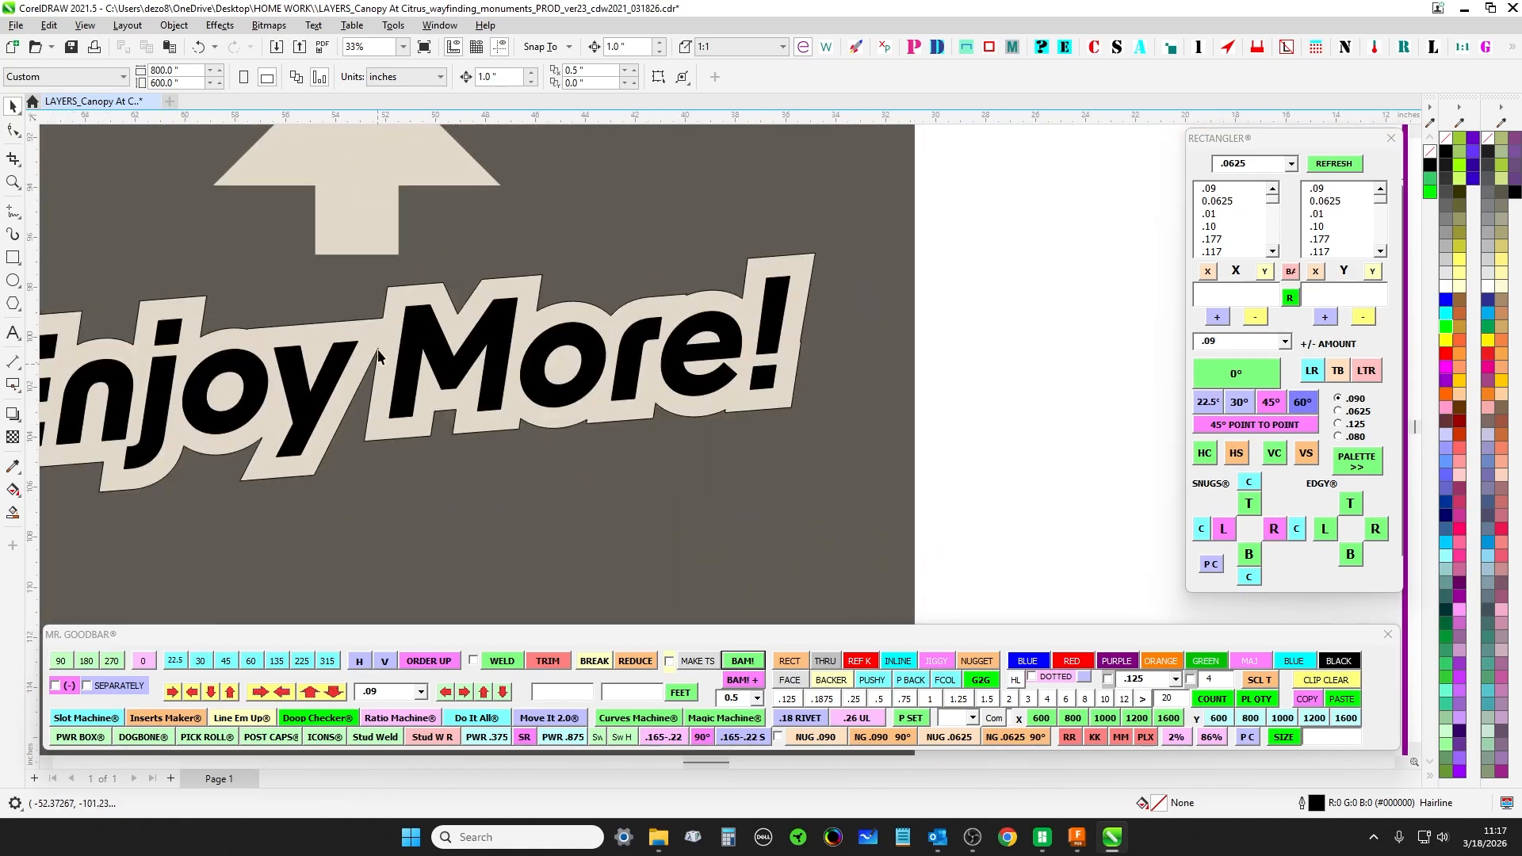
scroll(378, 348, "up", 1)
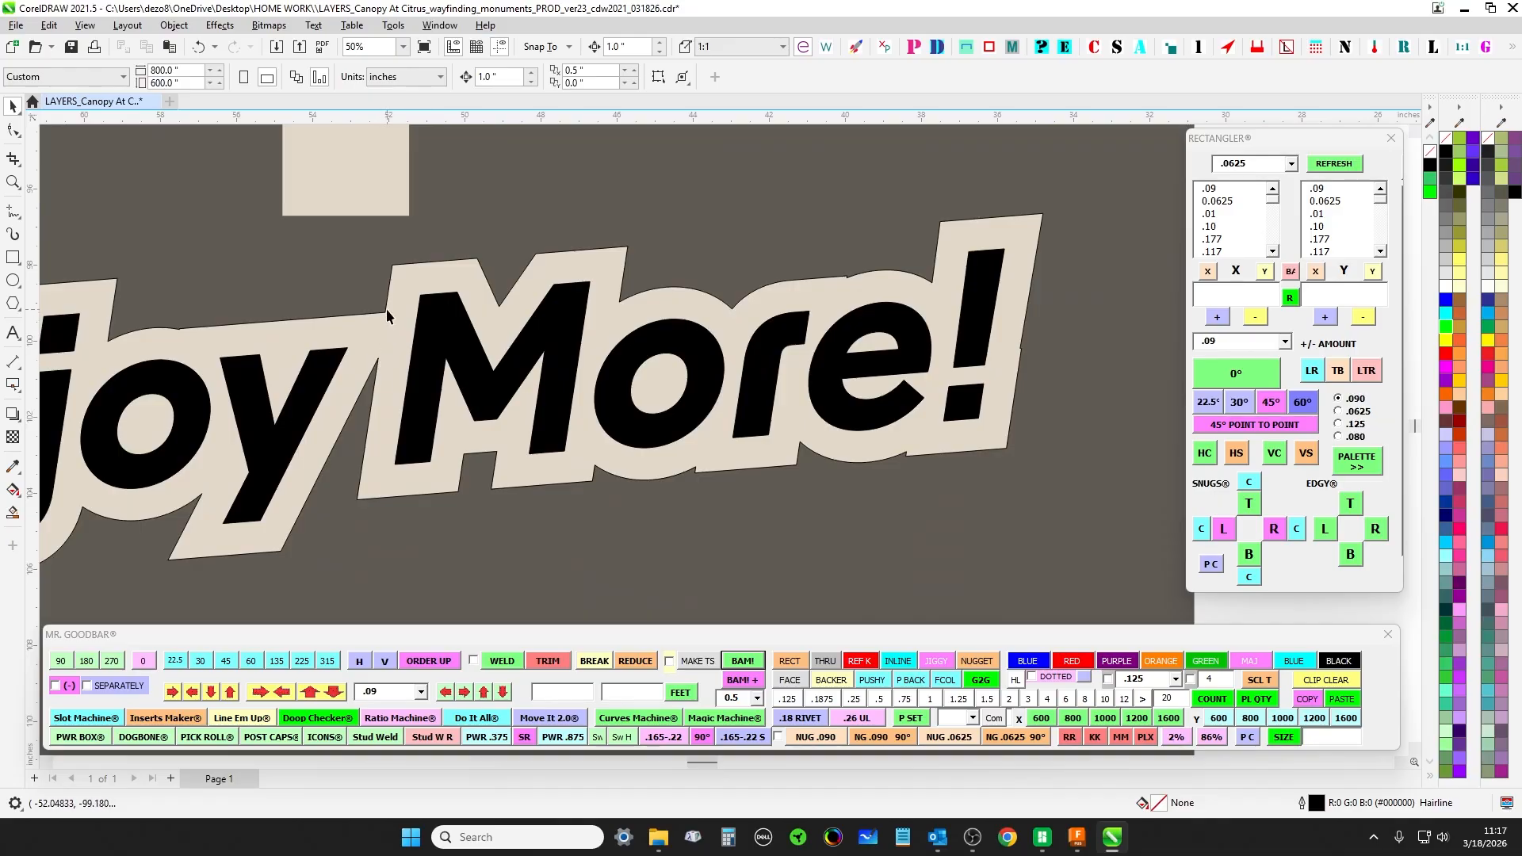
- Select the beige backing behind Enjoy More! and inspect its nodes around the gap between the two words
scroll(544, 340, "down", 1)
left_click(425, 340)
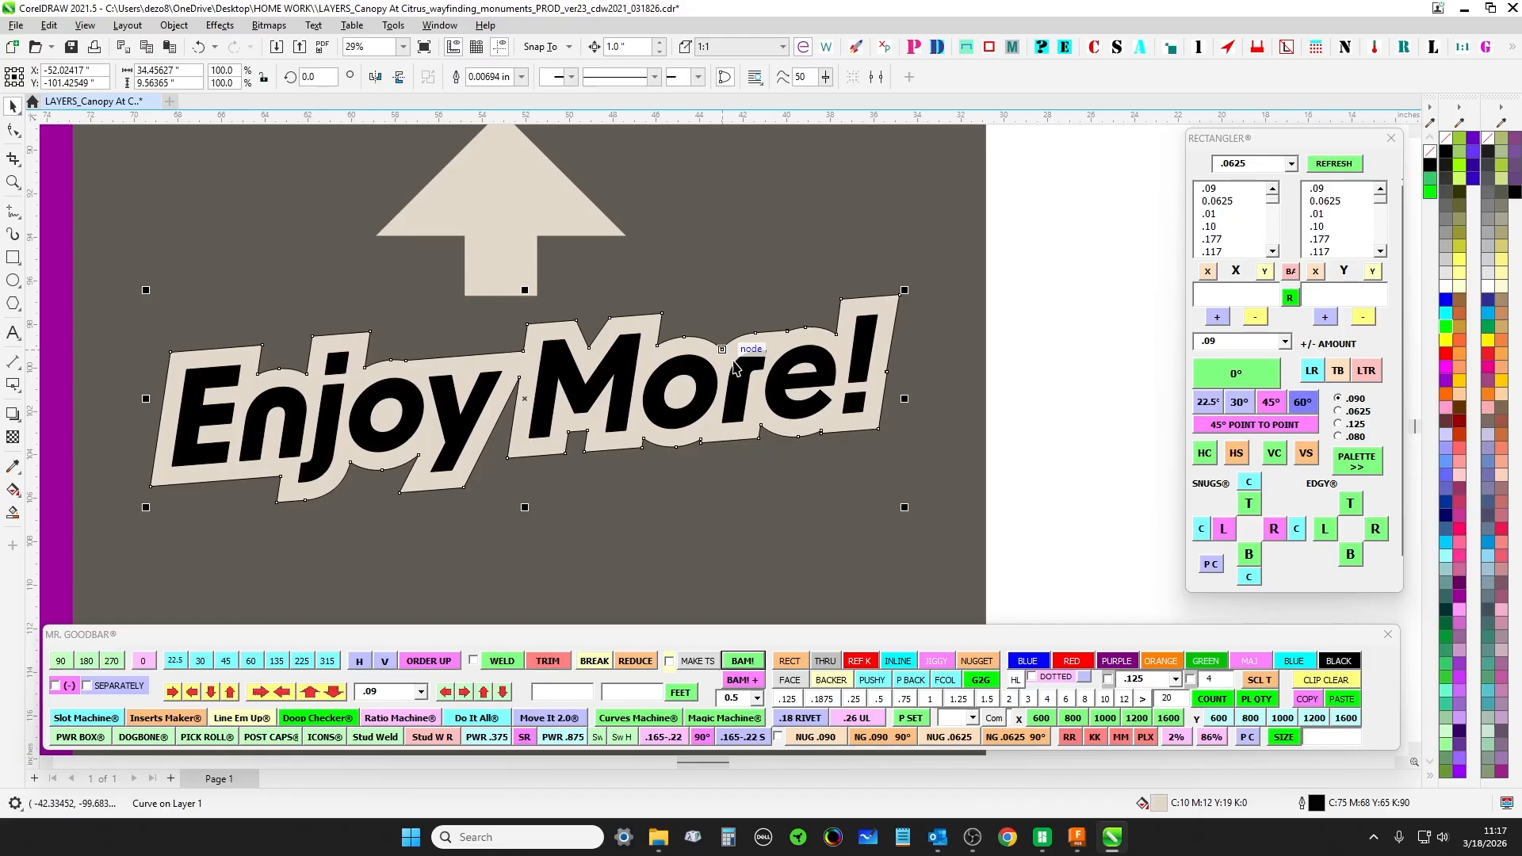
scroll(520, 362, "up", 2)
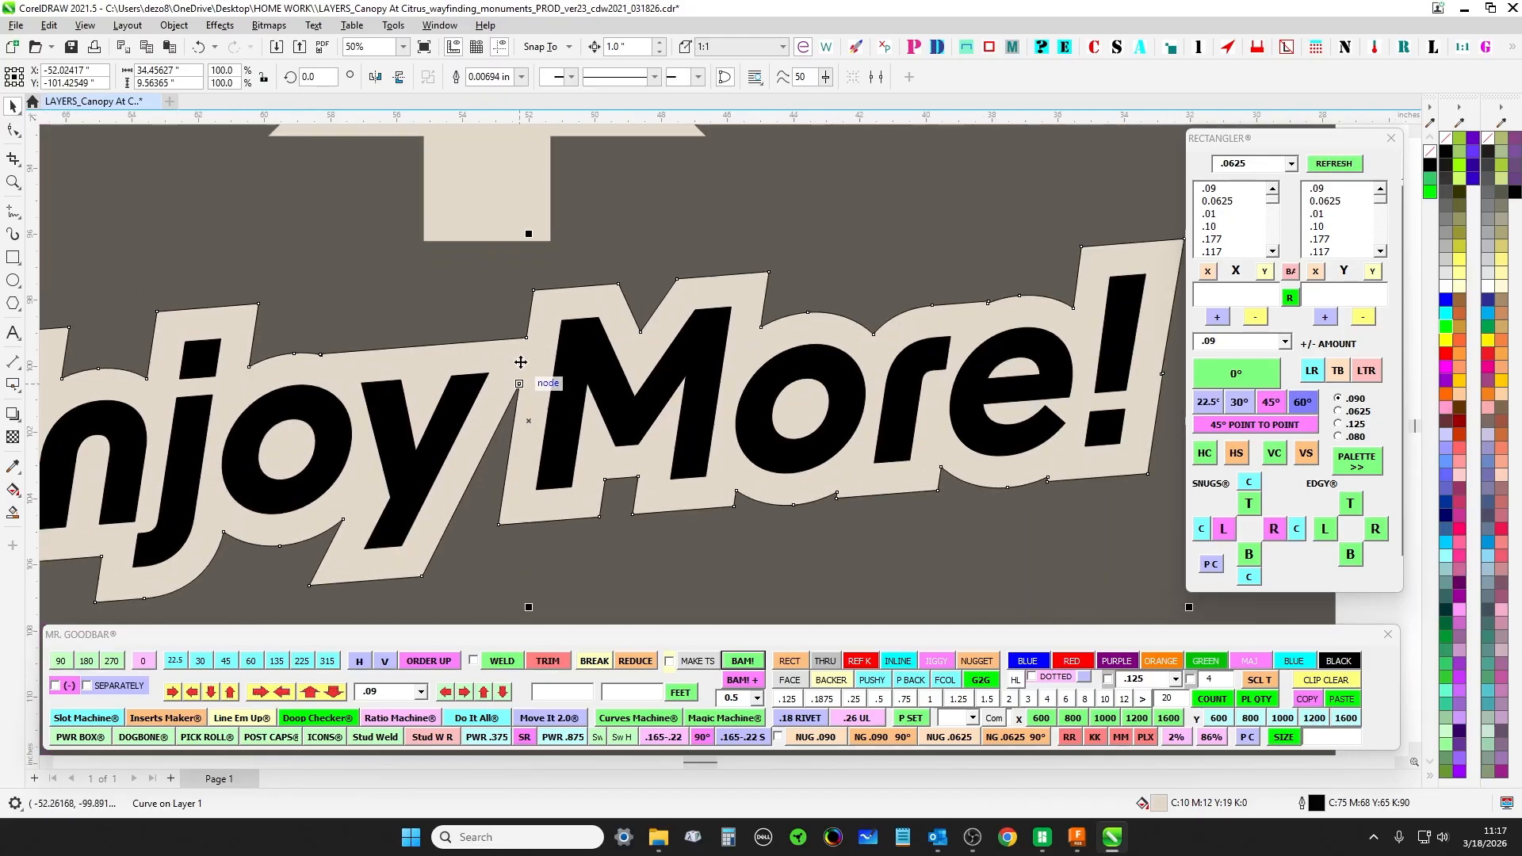
scroll(521, 362, "down", 1)
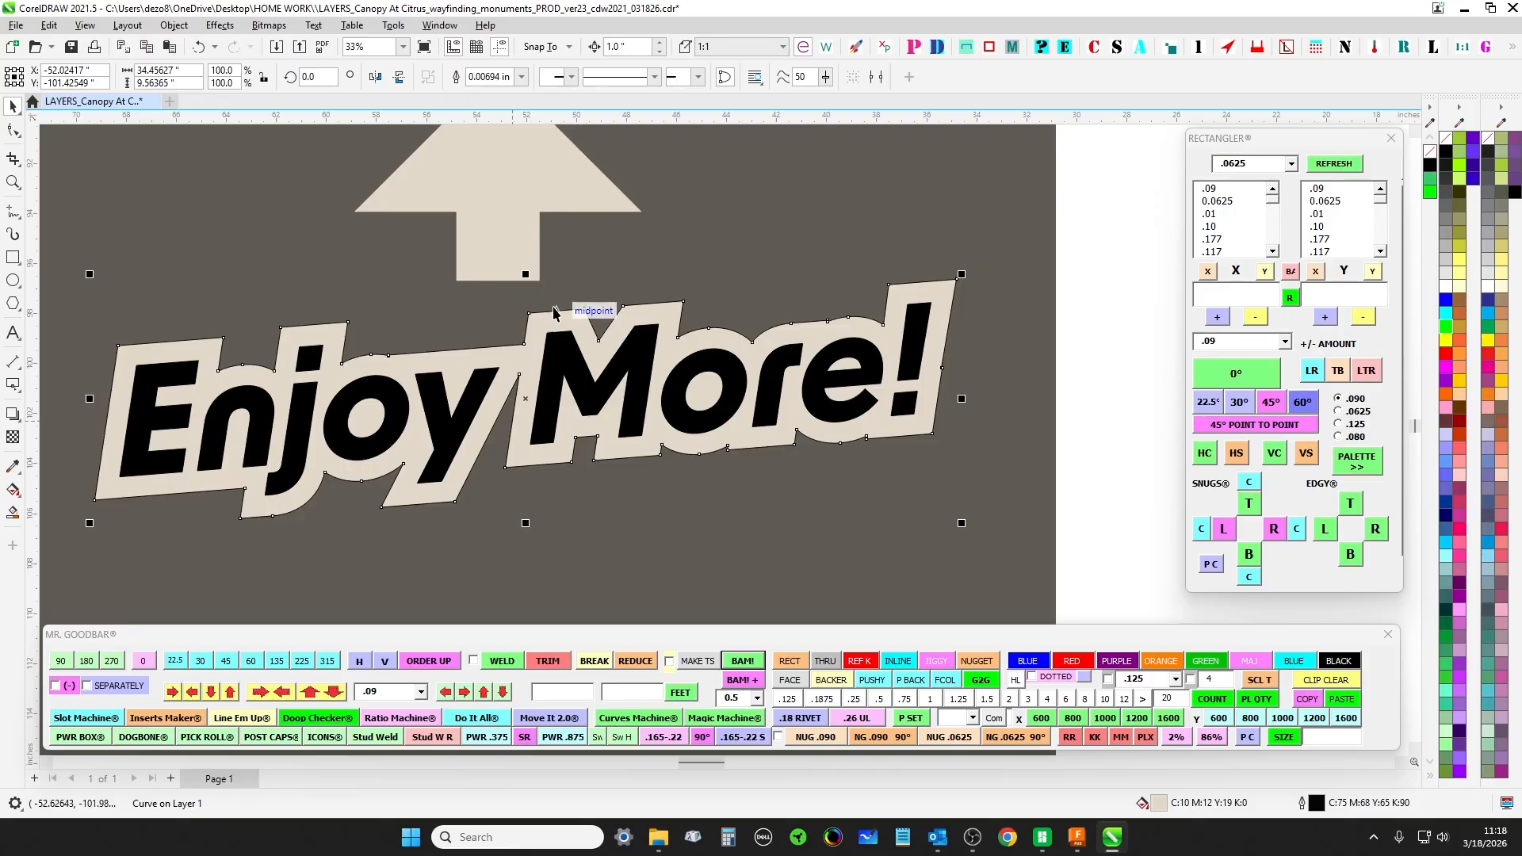
scroll(559, 317, "down", 2)
scroll(553, 348, "up", 1)
scroll(549, 347, "up", 2)
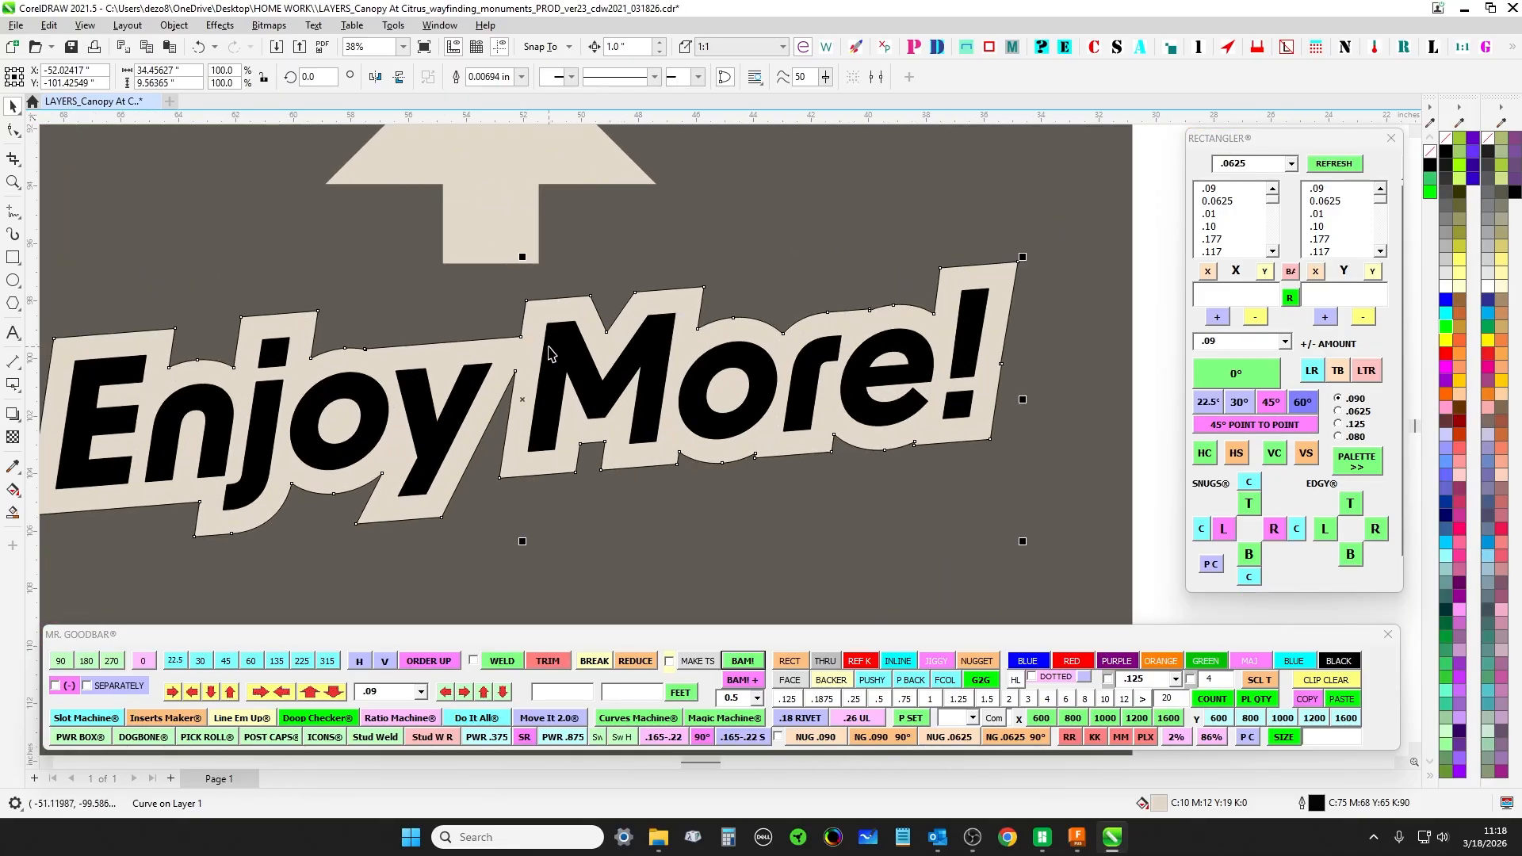
- Reselect the beige backing and inspect the arcs and steps of its lower edge beneath the word More!
scroll(550, 346, "down", 3)
left_click(1106, 320)
left_click(839, 335)
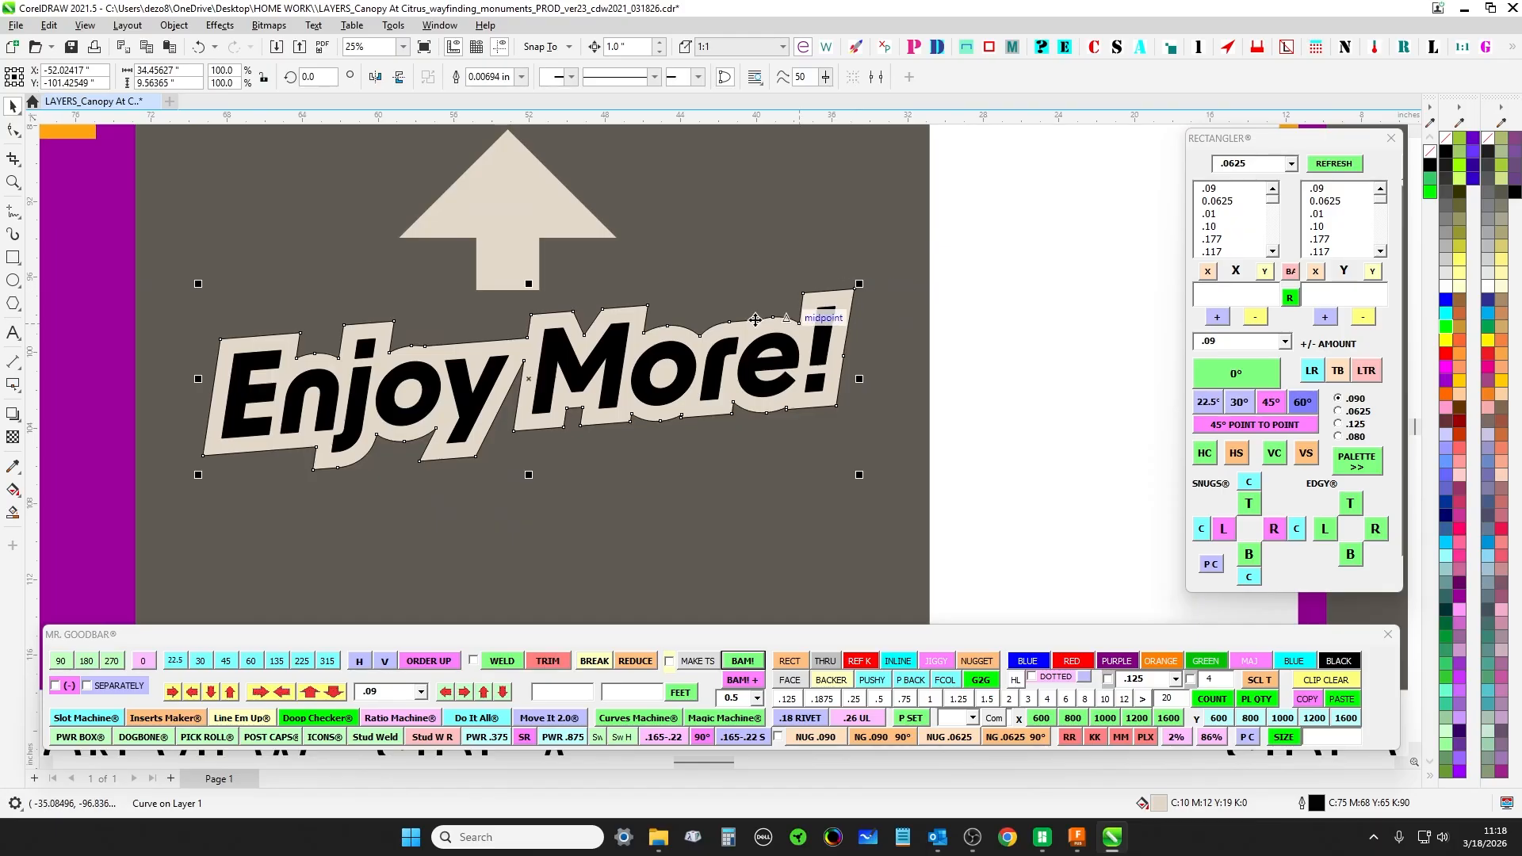
scroll(626, 317, "up", 1)
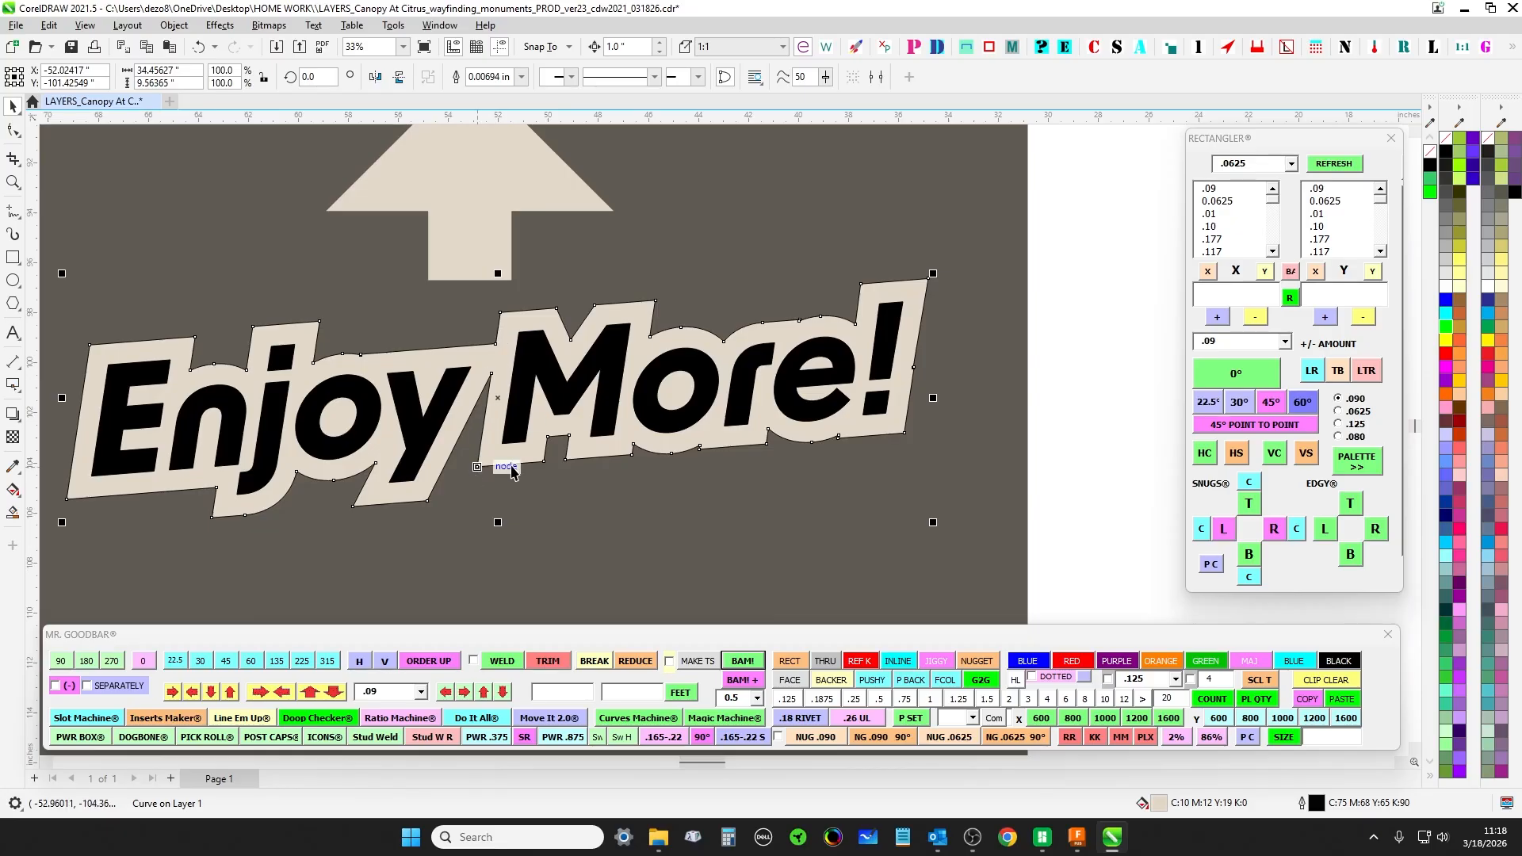
scroll(781, 458, "up", 1)
scroll(538, 437, "up", 2)
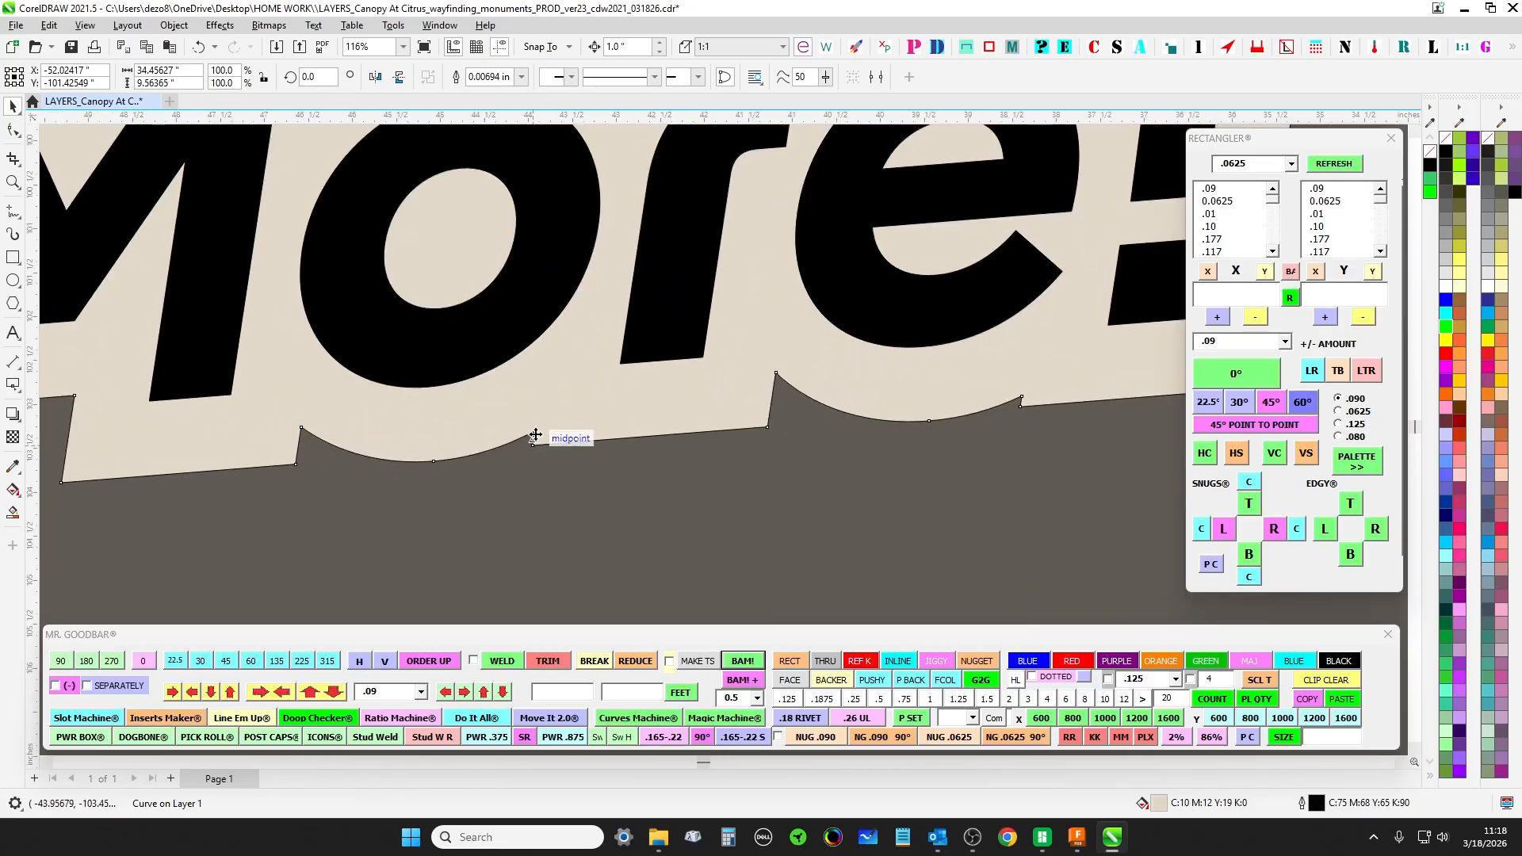
scroll(798, 367, "down", 1)
scroll(911, 353, "down", 2)
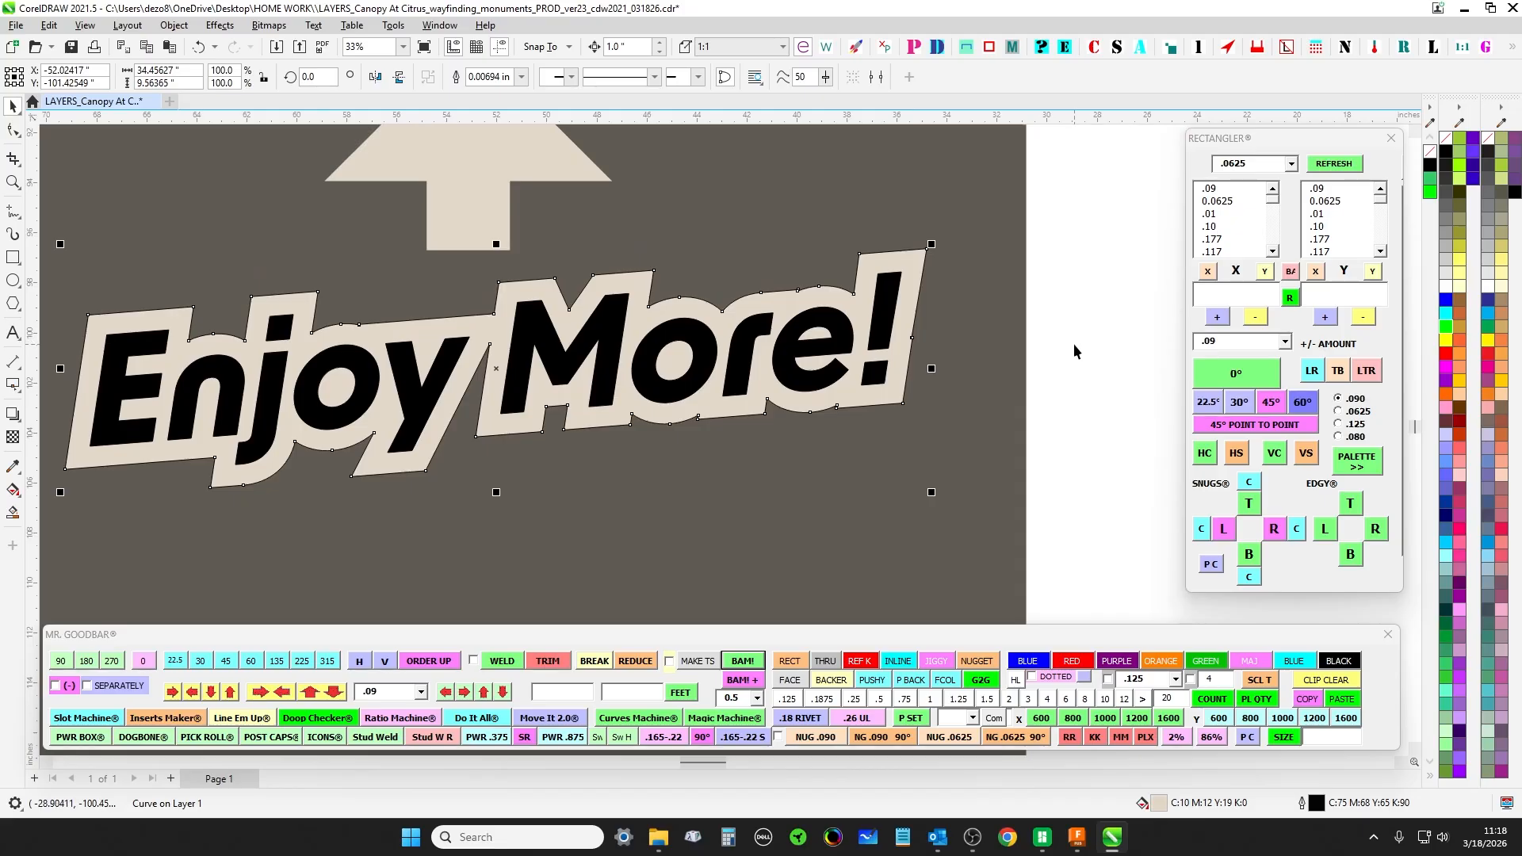
- Switch to Chrome, view the first two image results for architect vs engineer design, and return to CorelDRAW
left_click(1010, 832)
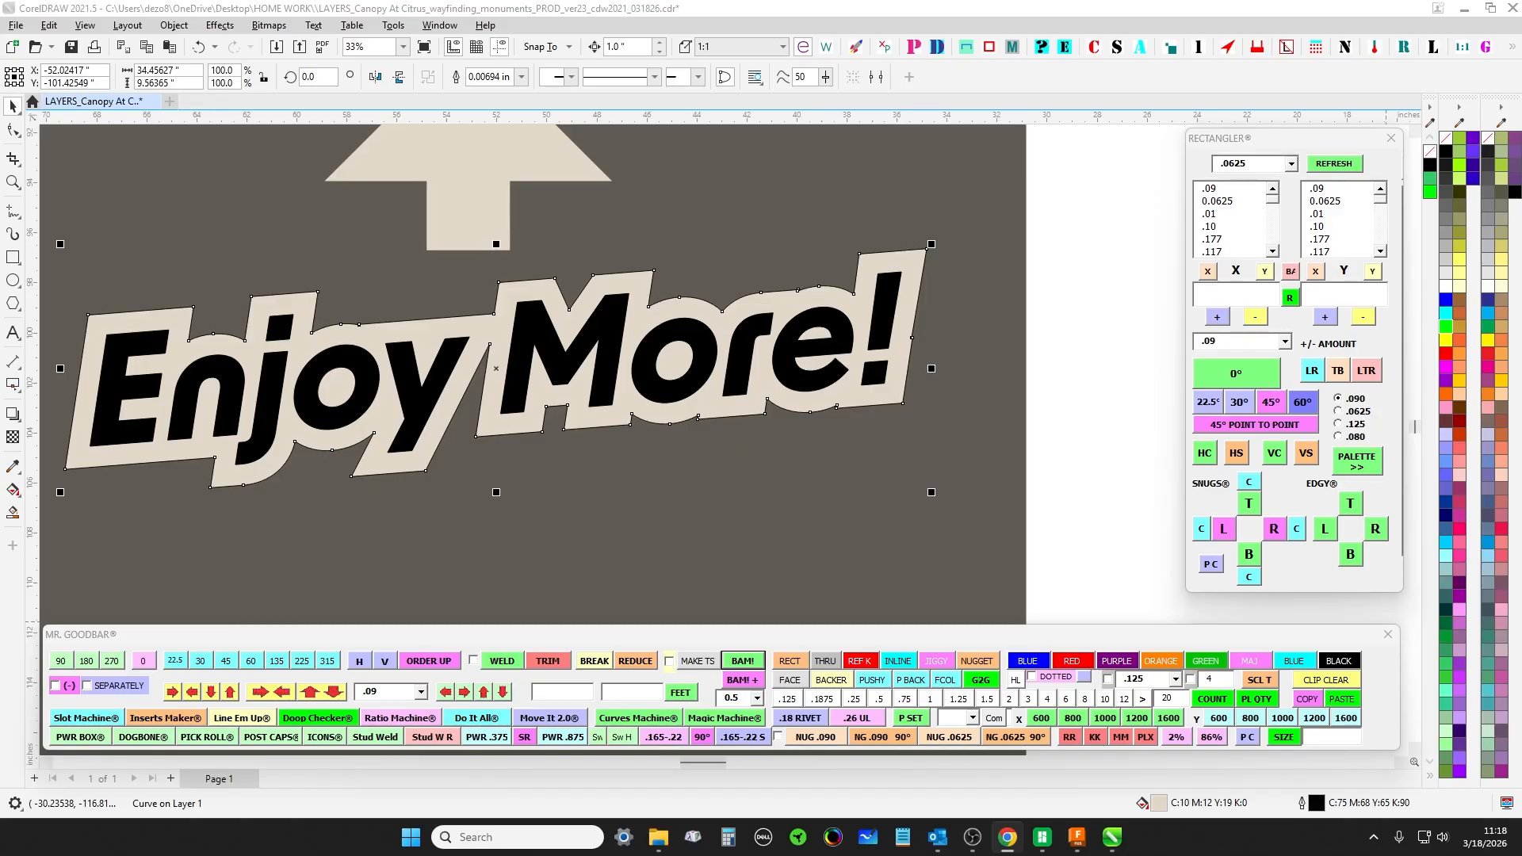
left_click(1006, 837)
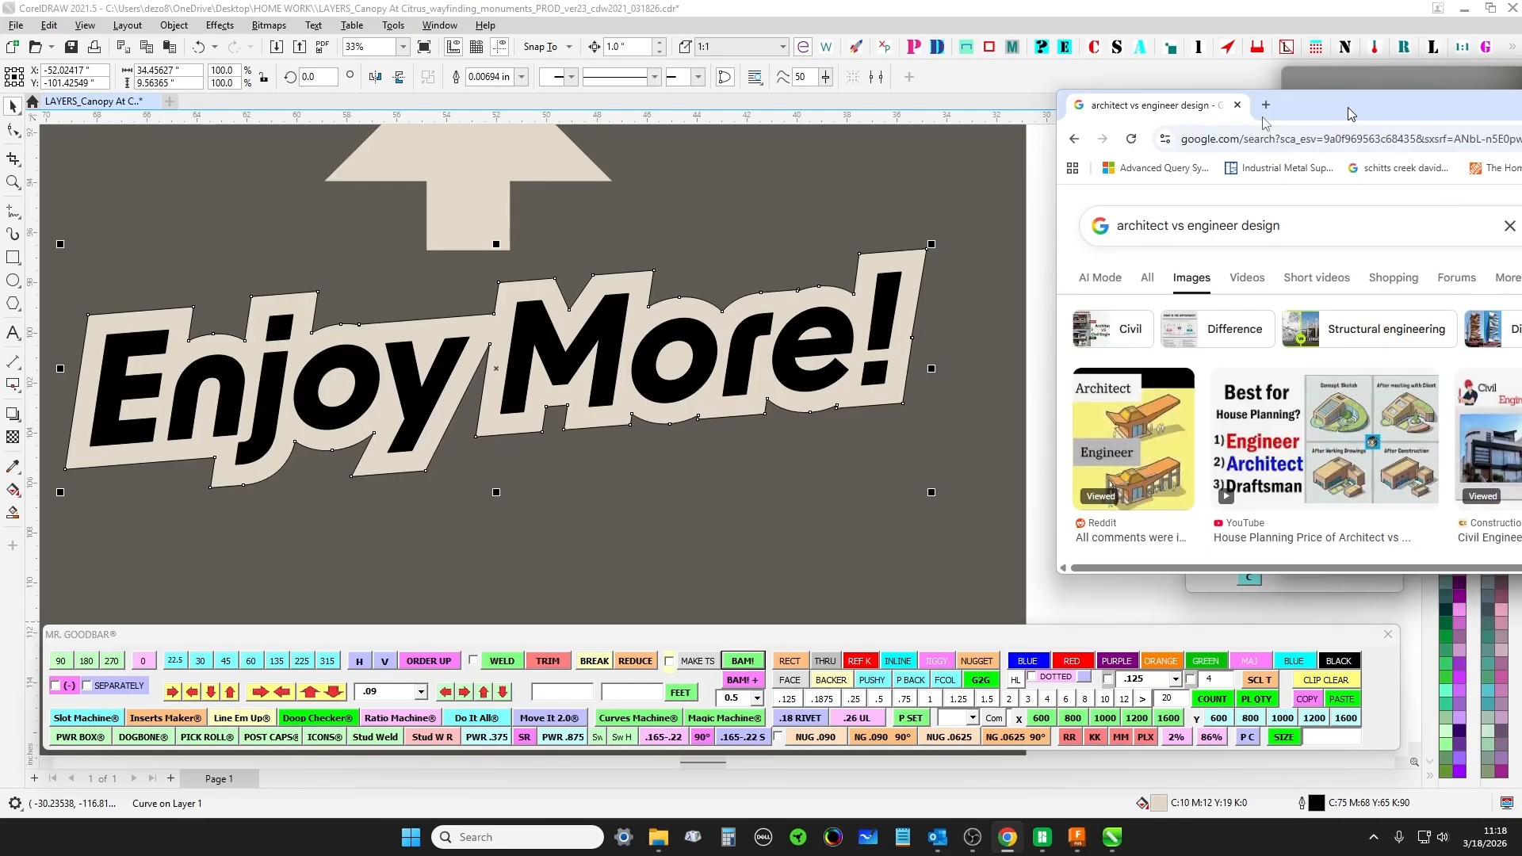
left_click(924, 118)
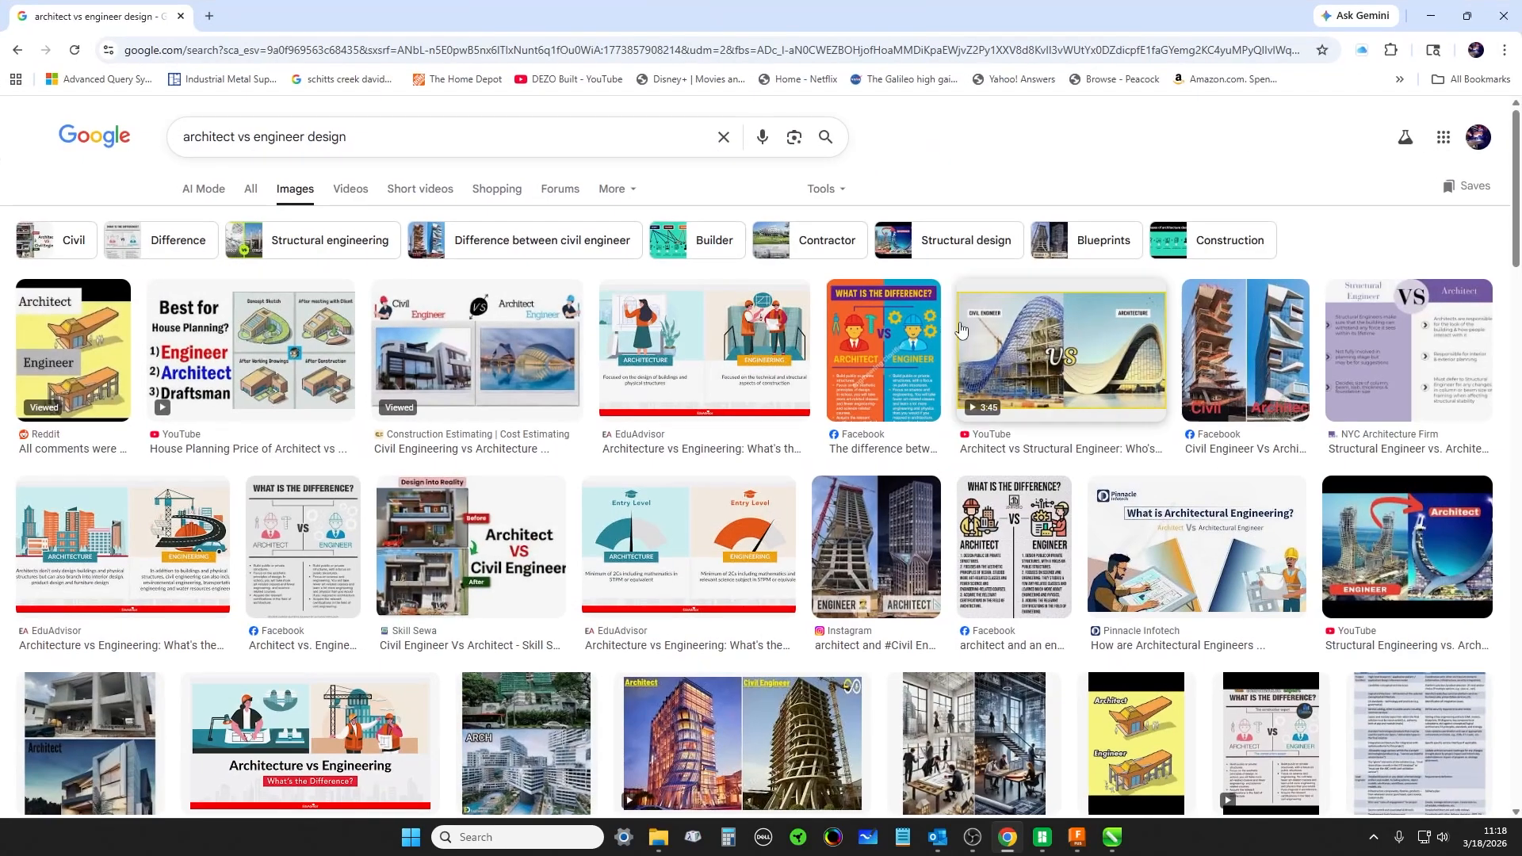
left_click(98, 343)
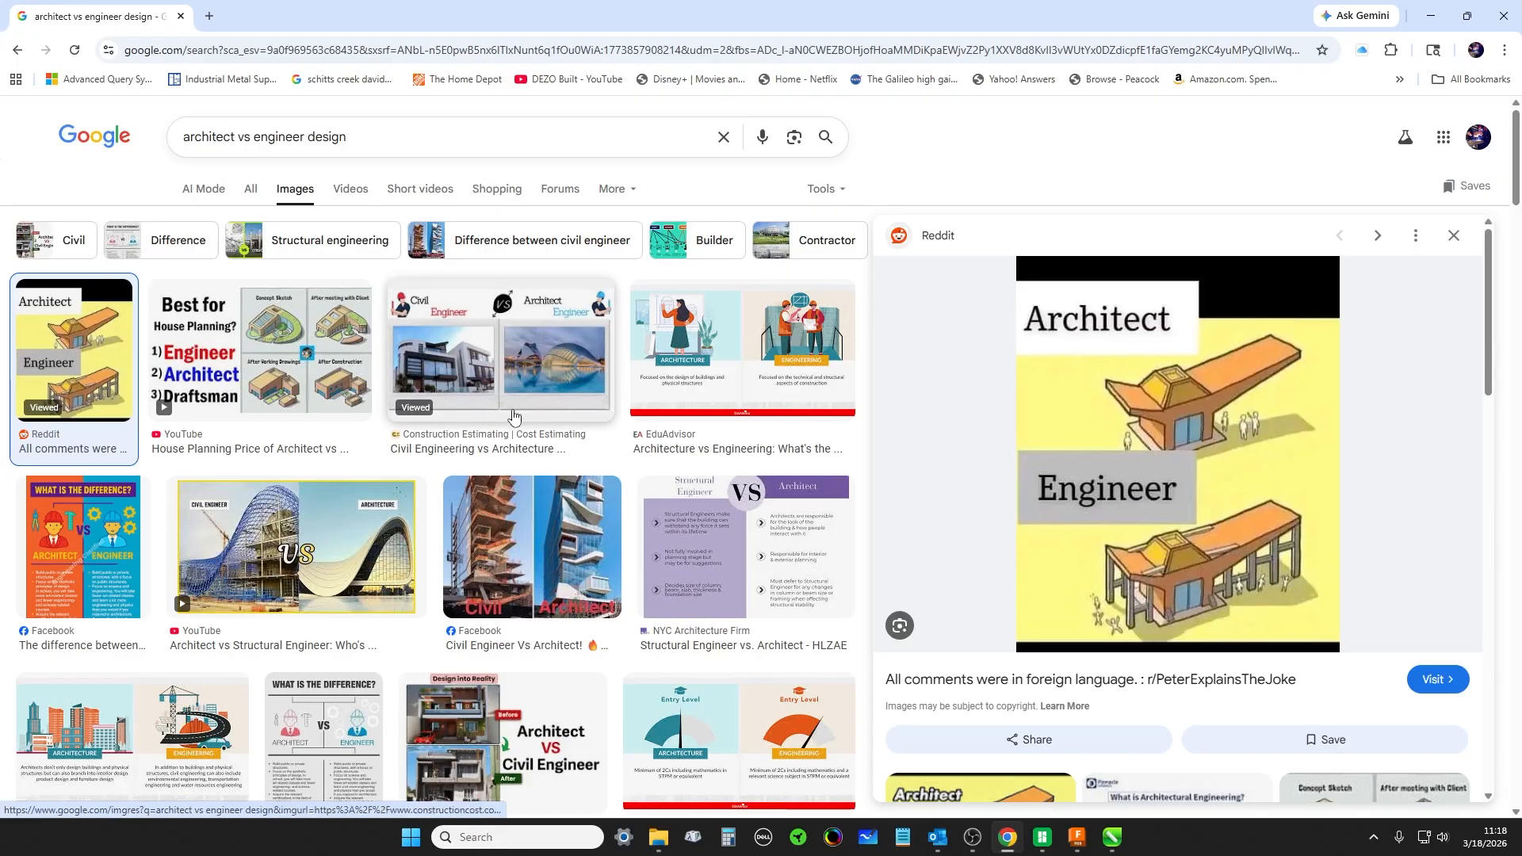
left_click(319, 387)
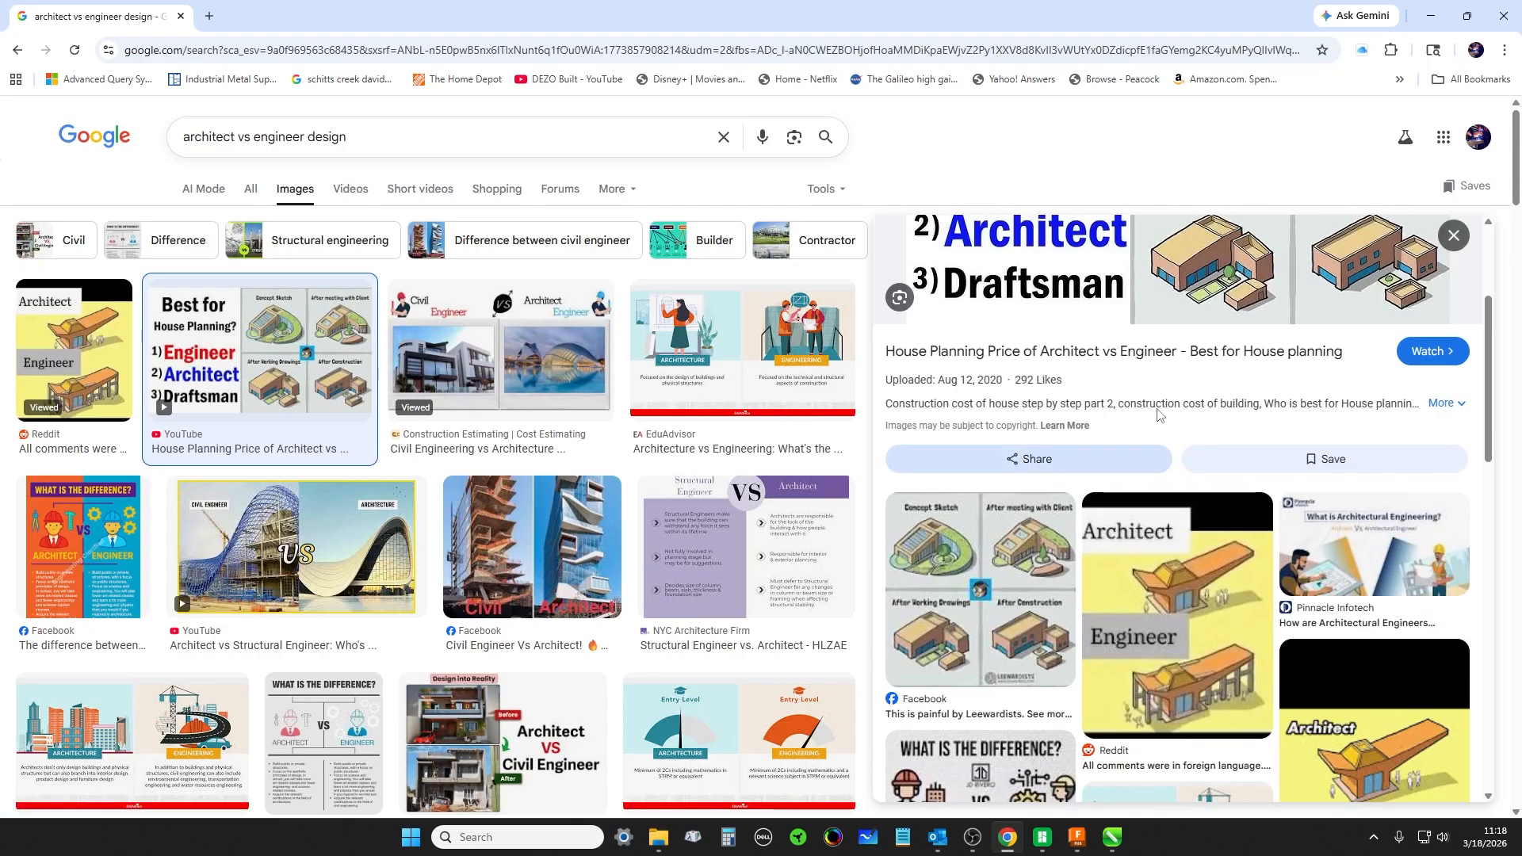
left_click(1430, 15)
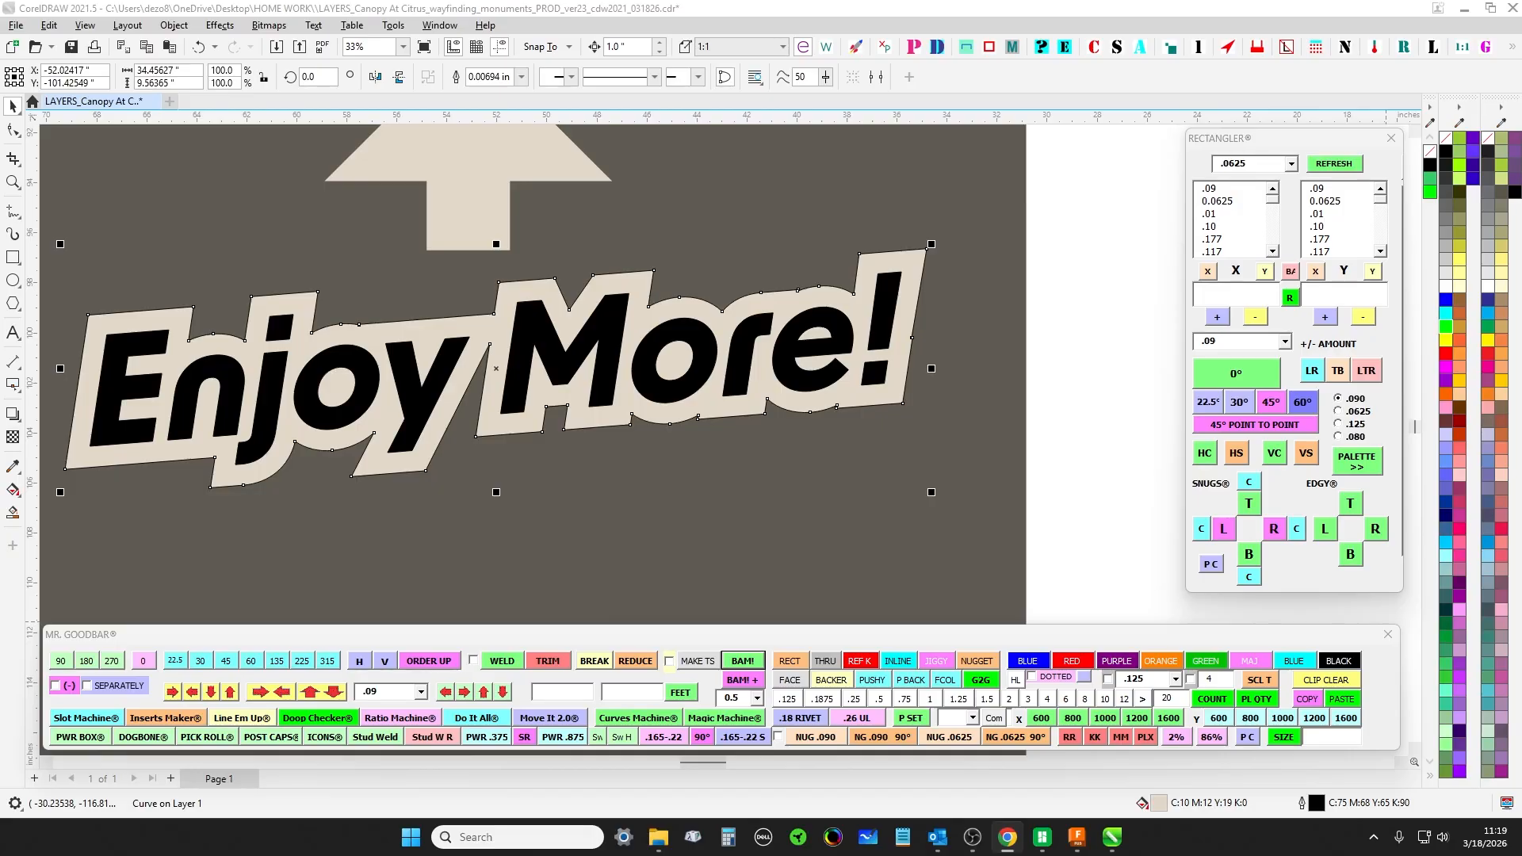
- Inspect the selected backing's edge beside the exclamation mark and beneath More!, and deselect it
scroll(895, 328, "up", 9)
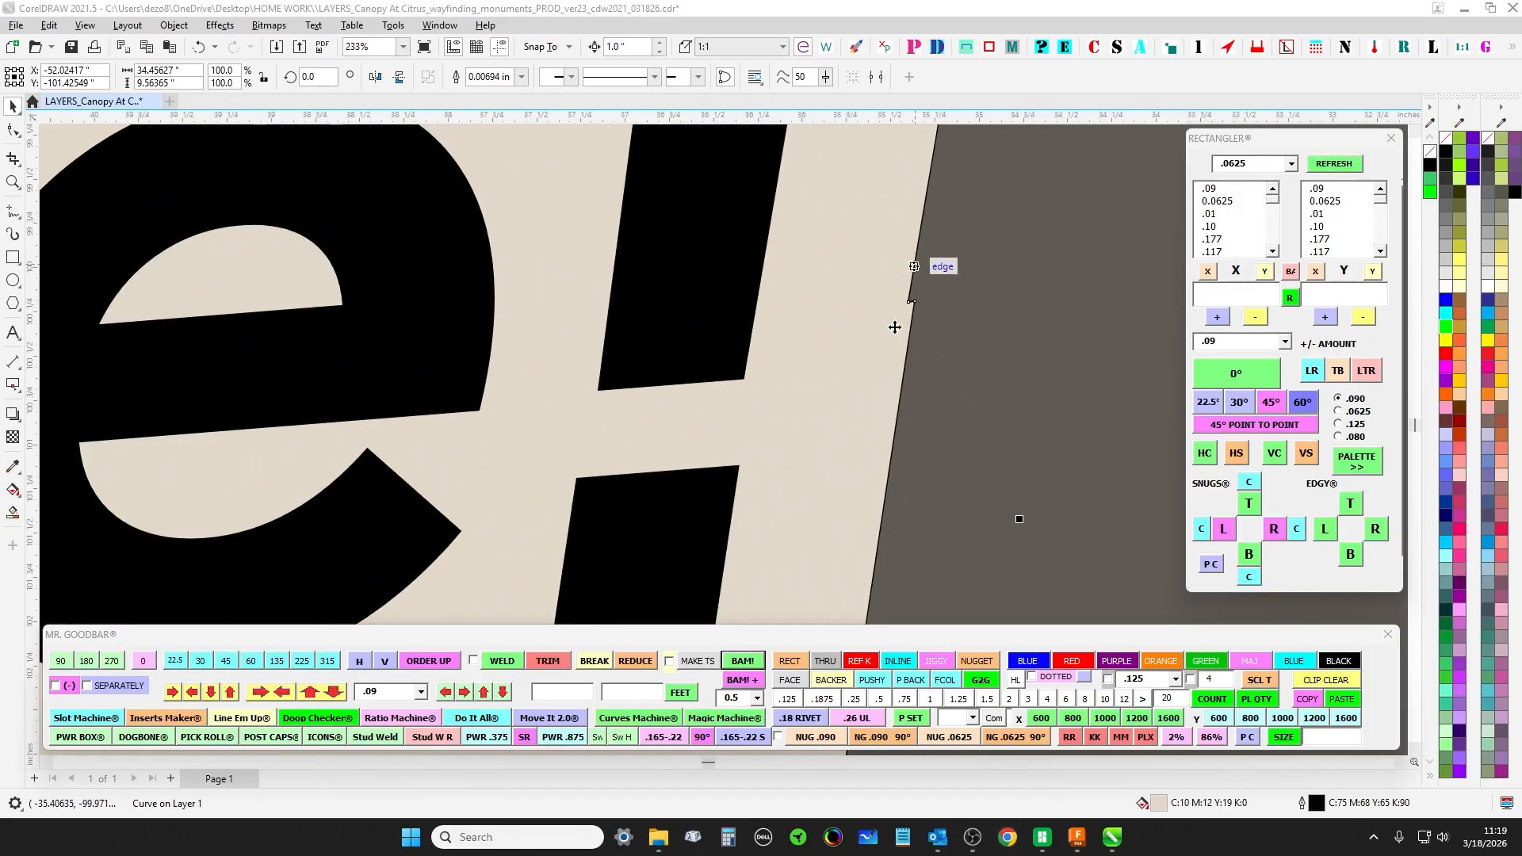
scroll(903, 317, "down", 5)
scroll(856, 398, "up", 2)
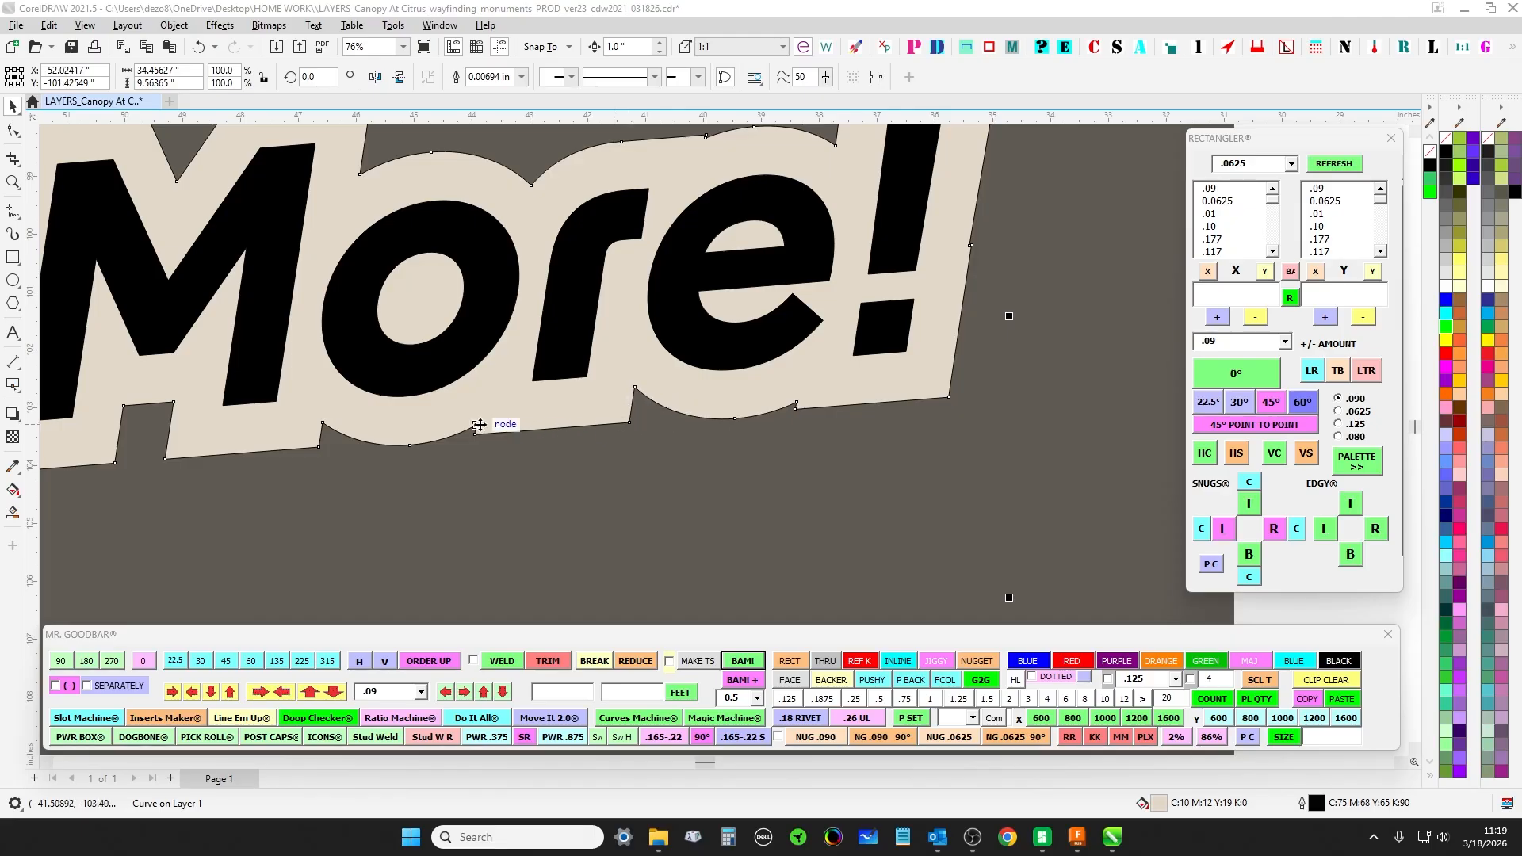
scroll(360, 422, "down", 2)
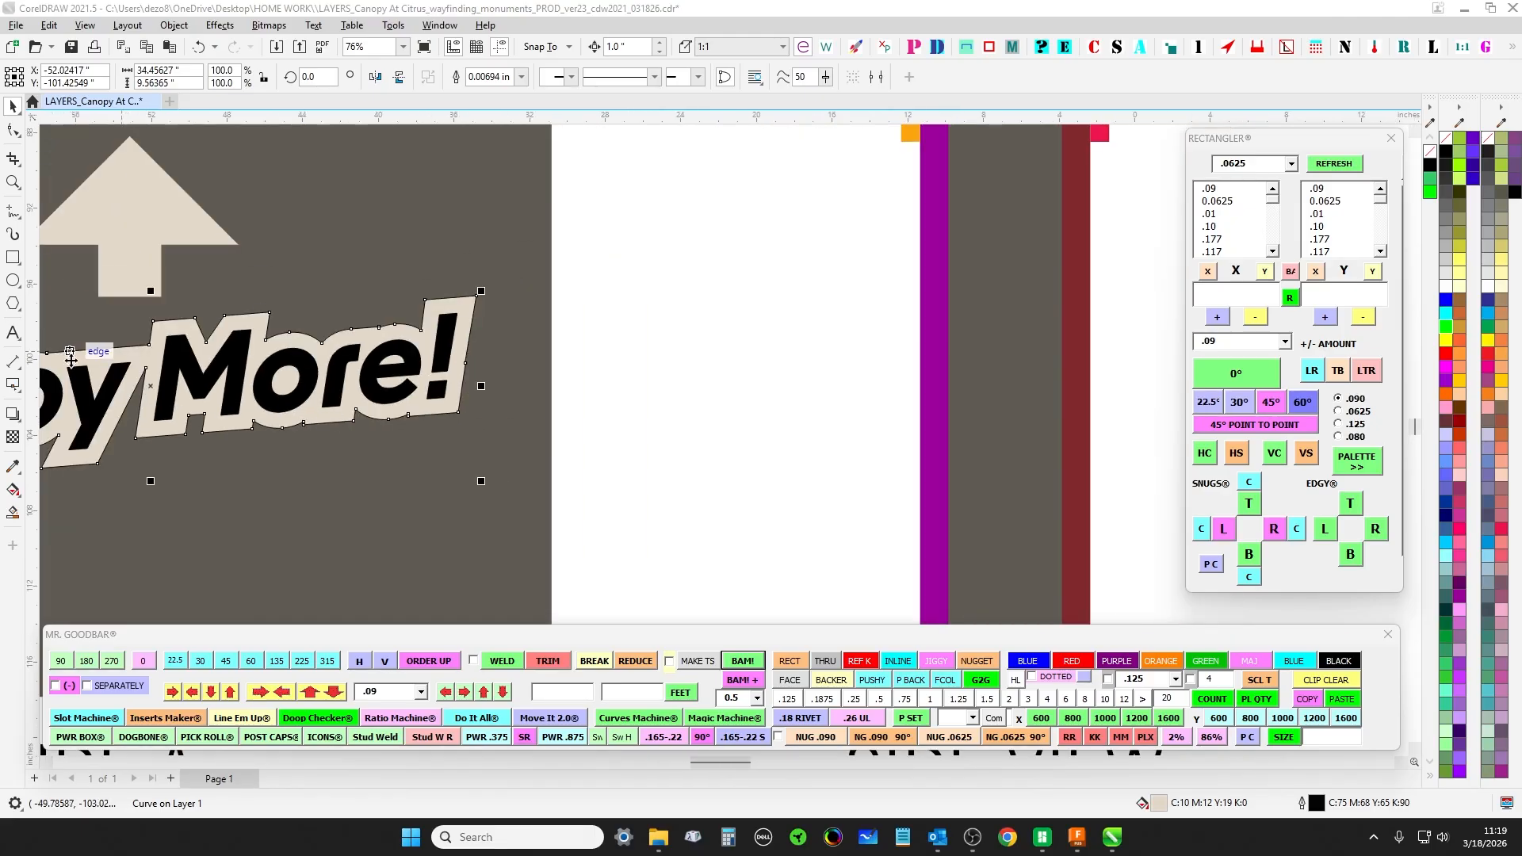
scroll(917, 346, "down", 2)
left_click(926, 326)
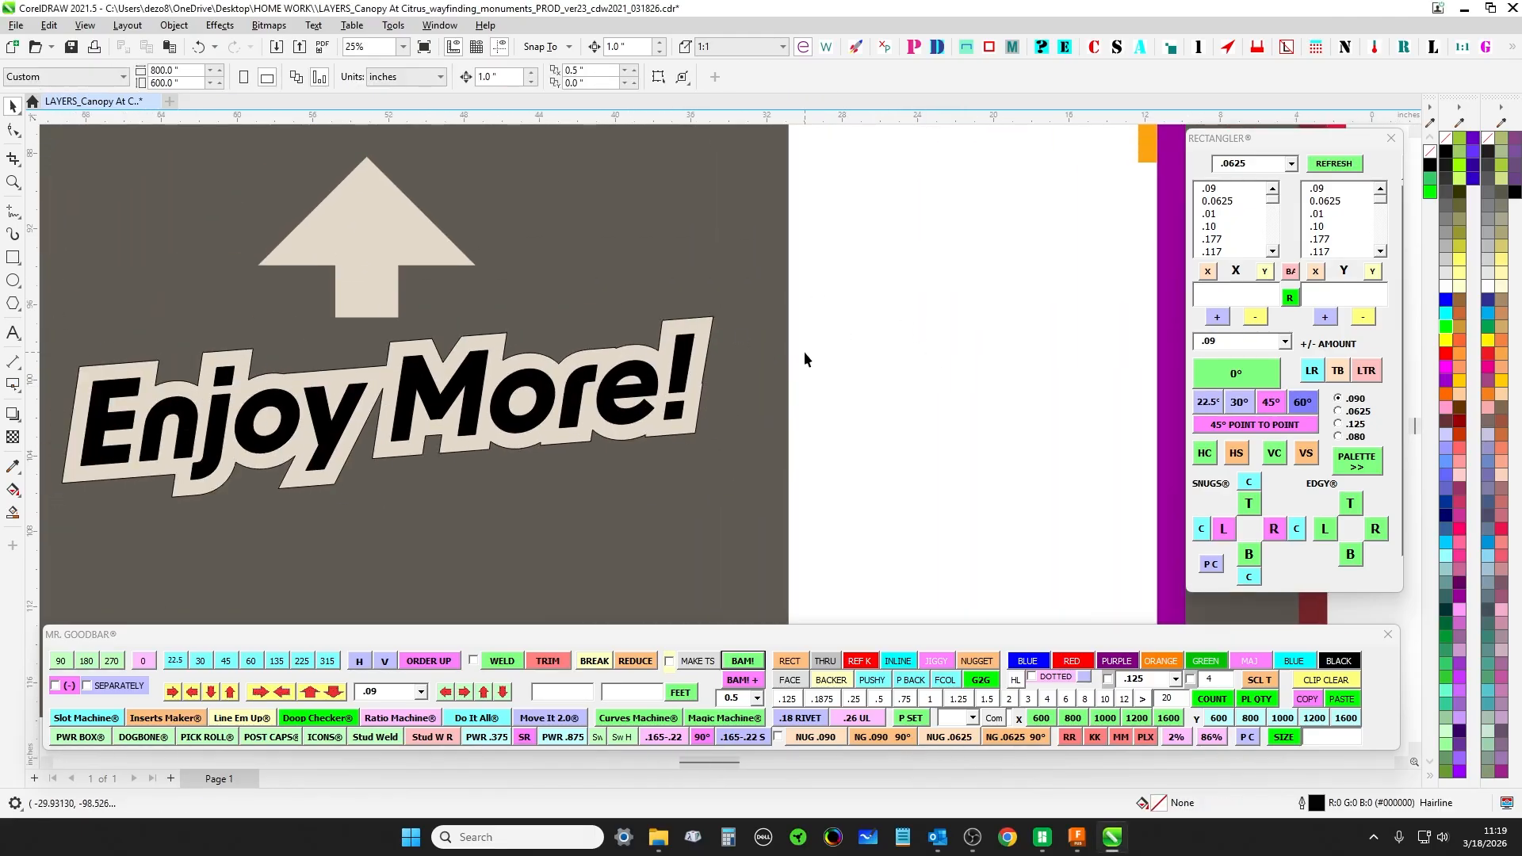
- Check the backing's extent by selecting it, and inspect the narrow wedge between the y and the M with it deselected
scroll(972, 363, "up", 1)
scroll(883, 373, "up", 1)
left_click(817, 346)
scroll(919, 358, "down", 4)
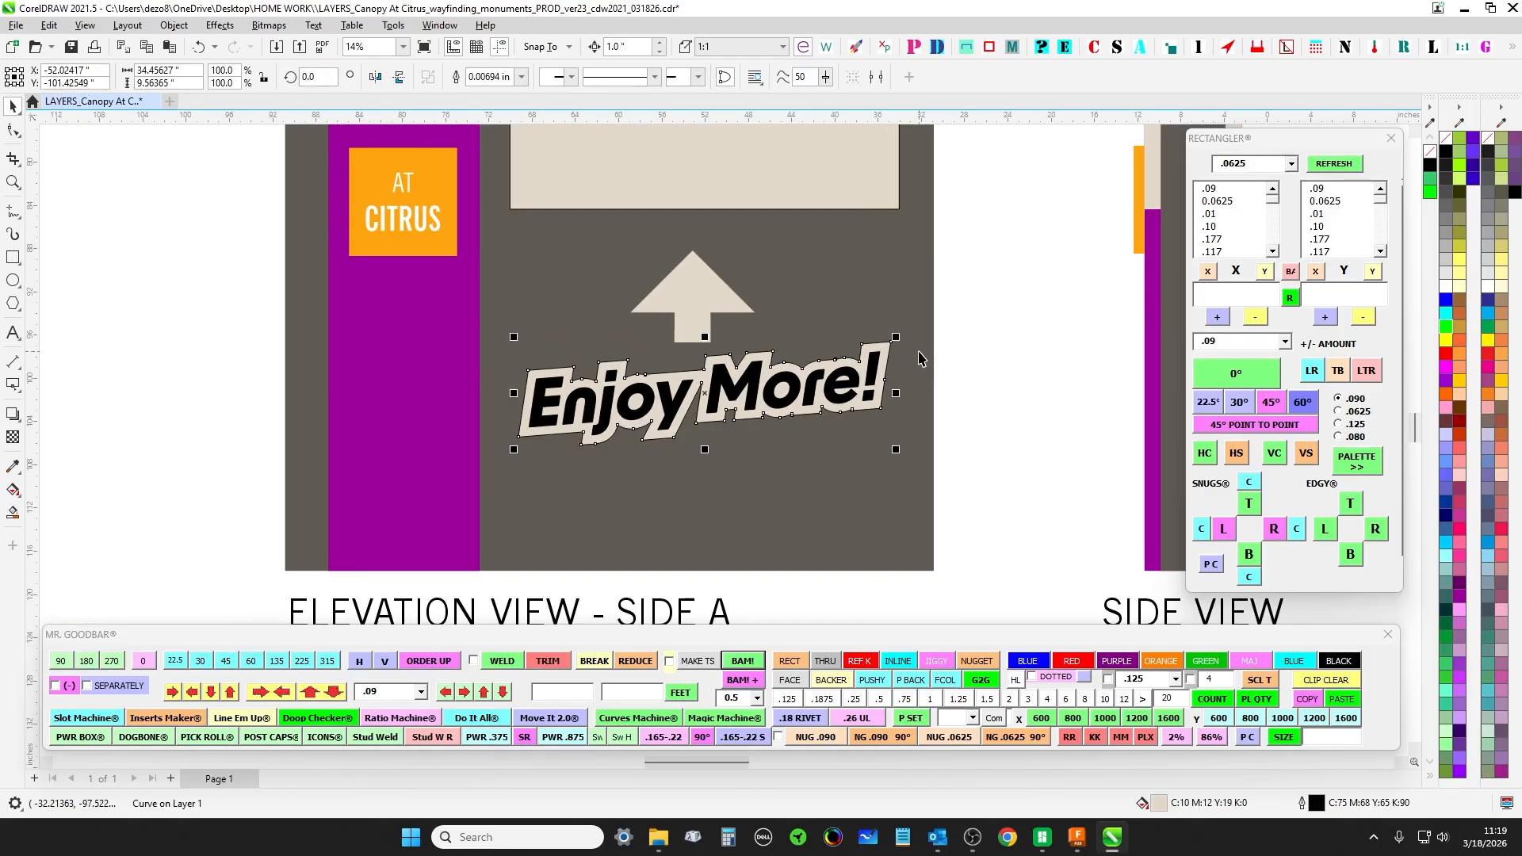
left_click(989, 363)
scroll(674, 466, "up", 3)
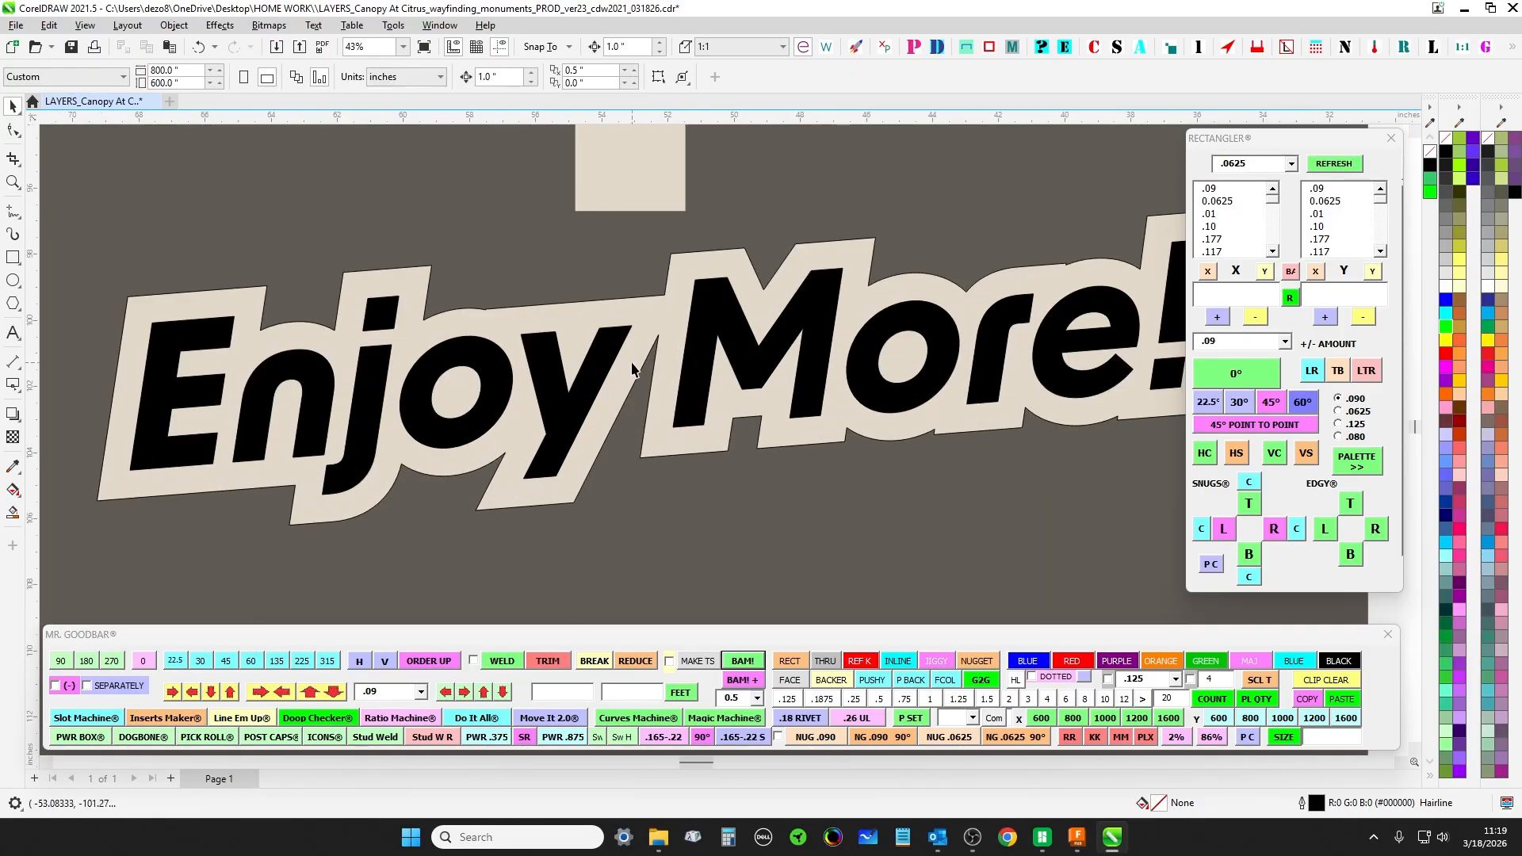
scroll(669, 467, "up", 2)
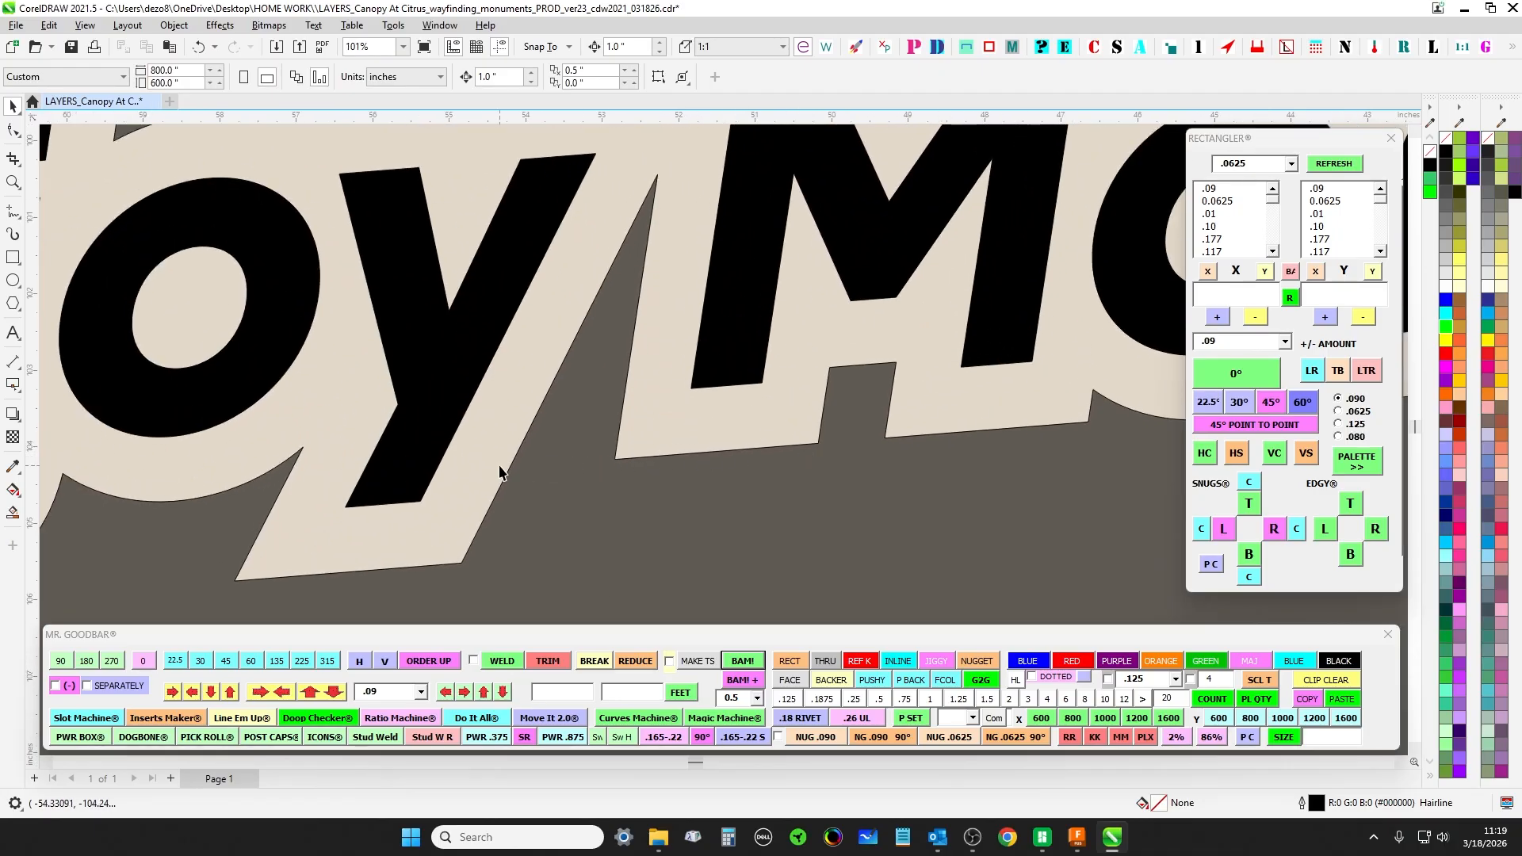
scroll(499, 473, "down", 5)
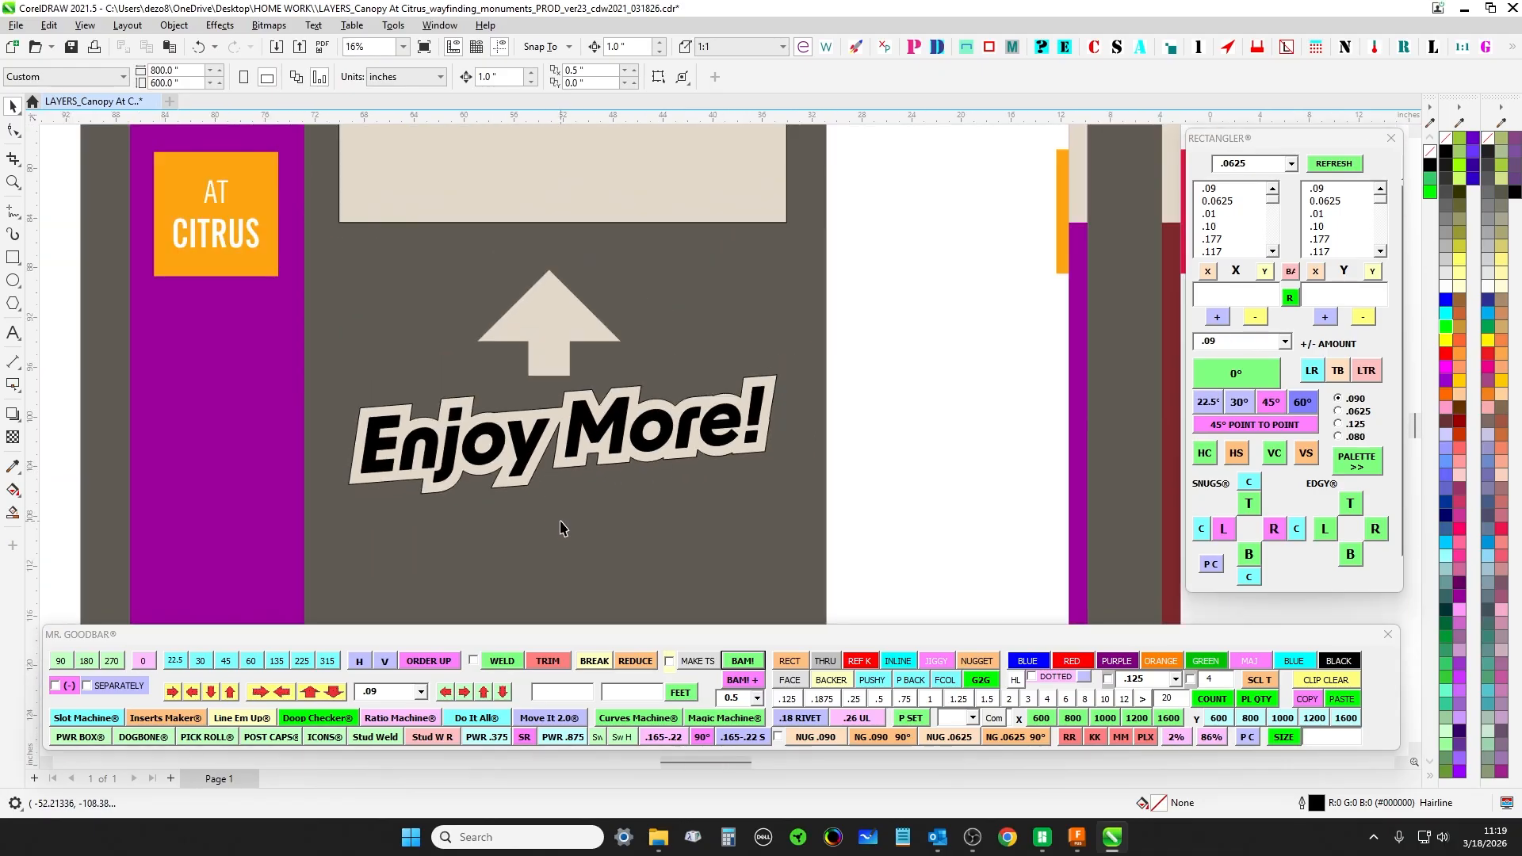
- Bring the beige backing in front of the Enjoy More! lettering and inspect its bare outline
scroll(555, 448, "up", 2)
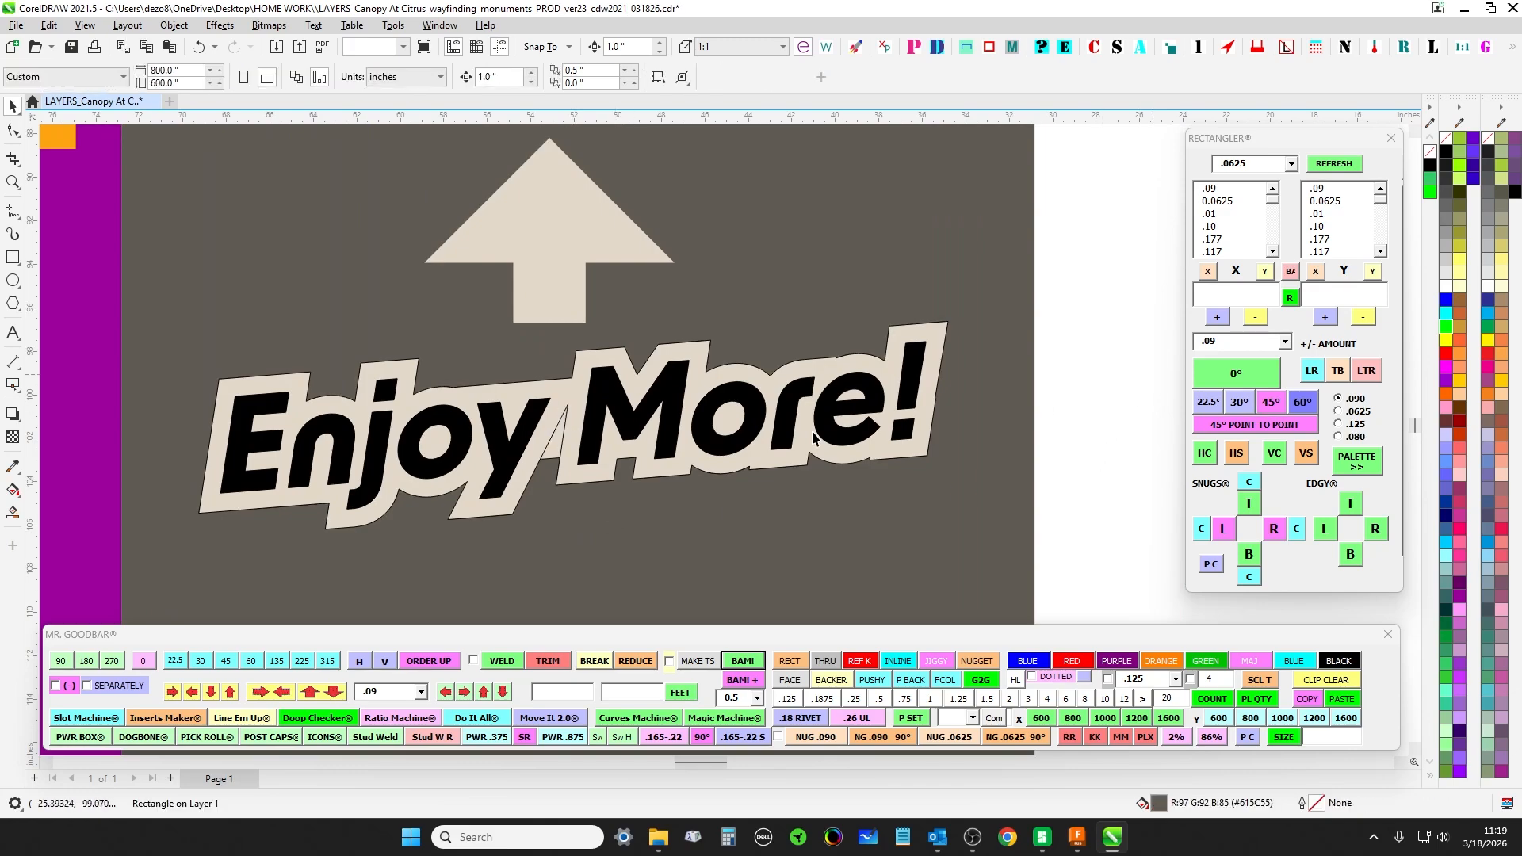
scroll(551, 442, "up", 2)
left_click(546, 442)
scroll(555, 444, "down", 4)
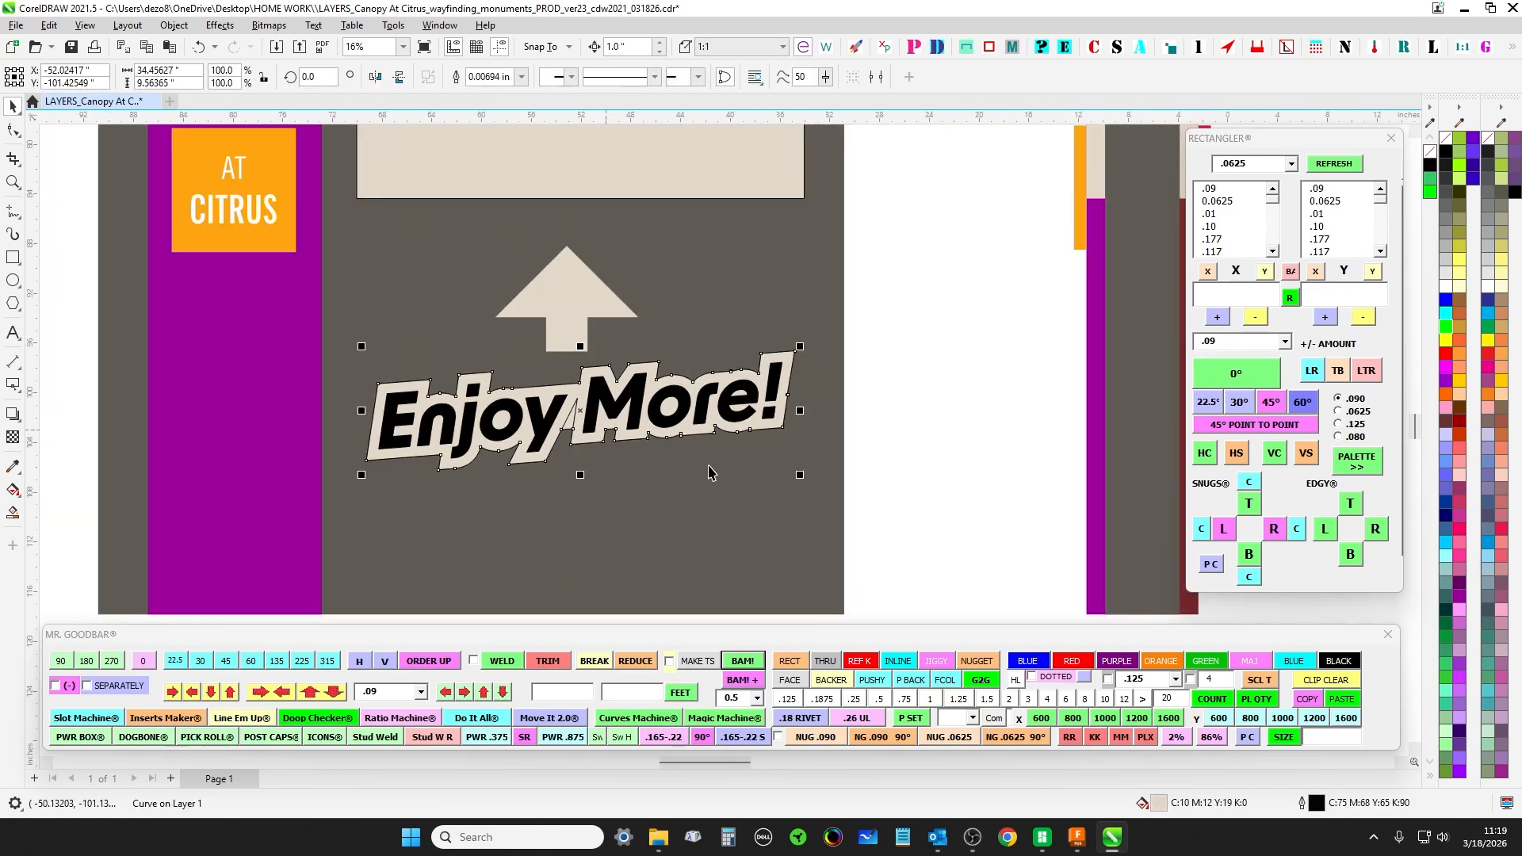
key("shift+Page_Up")
scroll(599, 408, "up", 2)
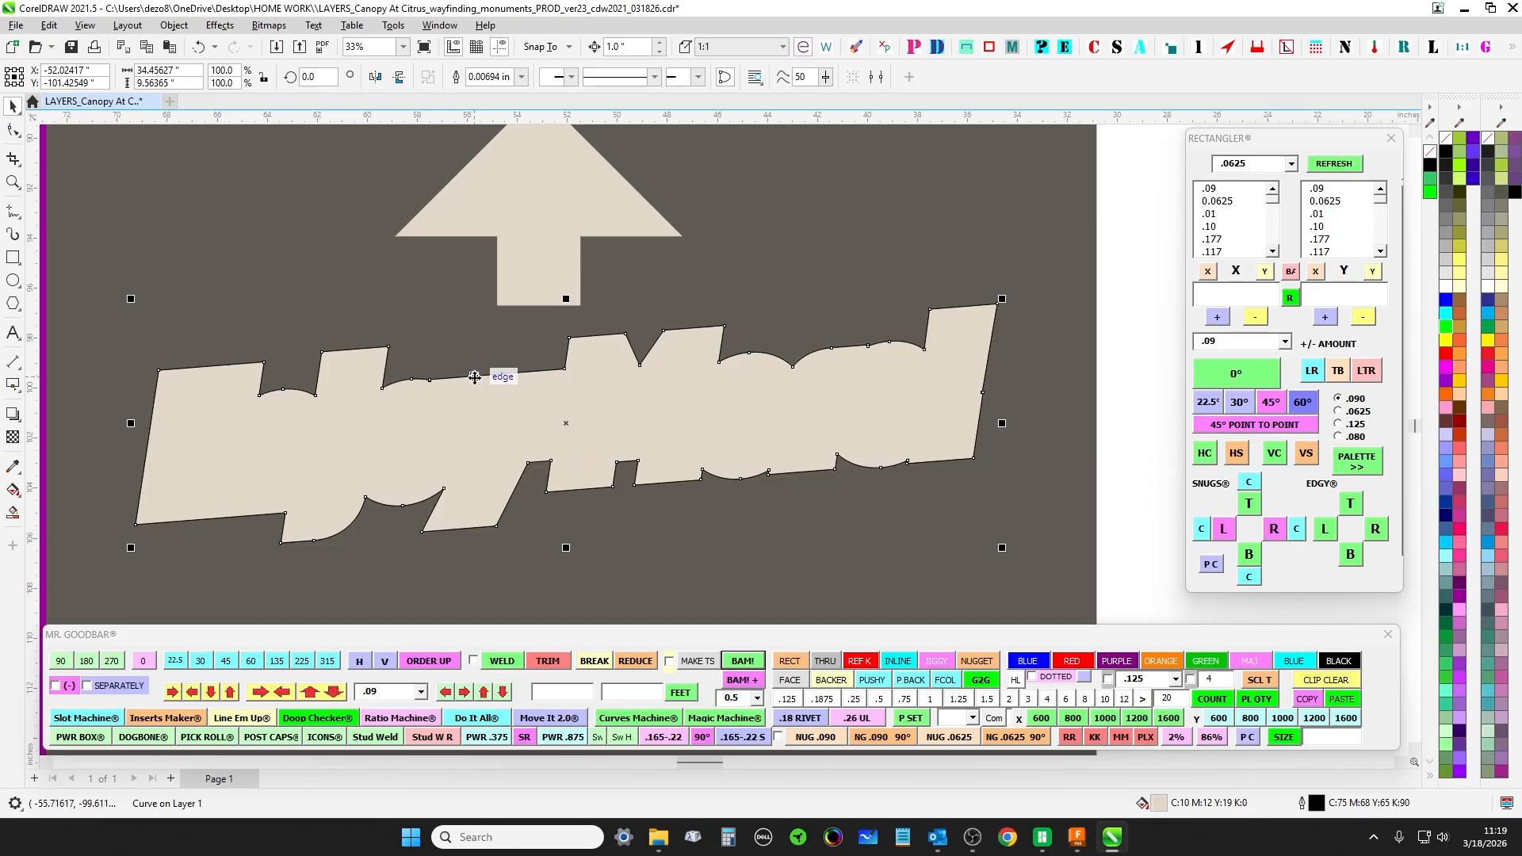
scroll(475, 377, "down", 1)
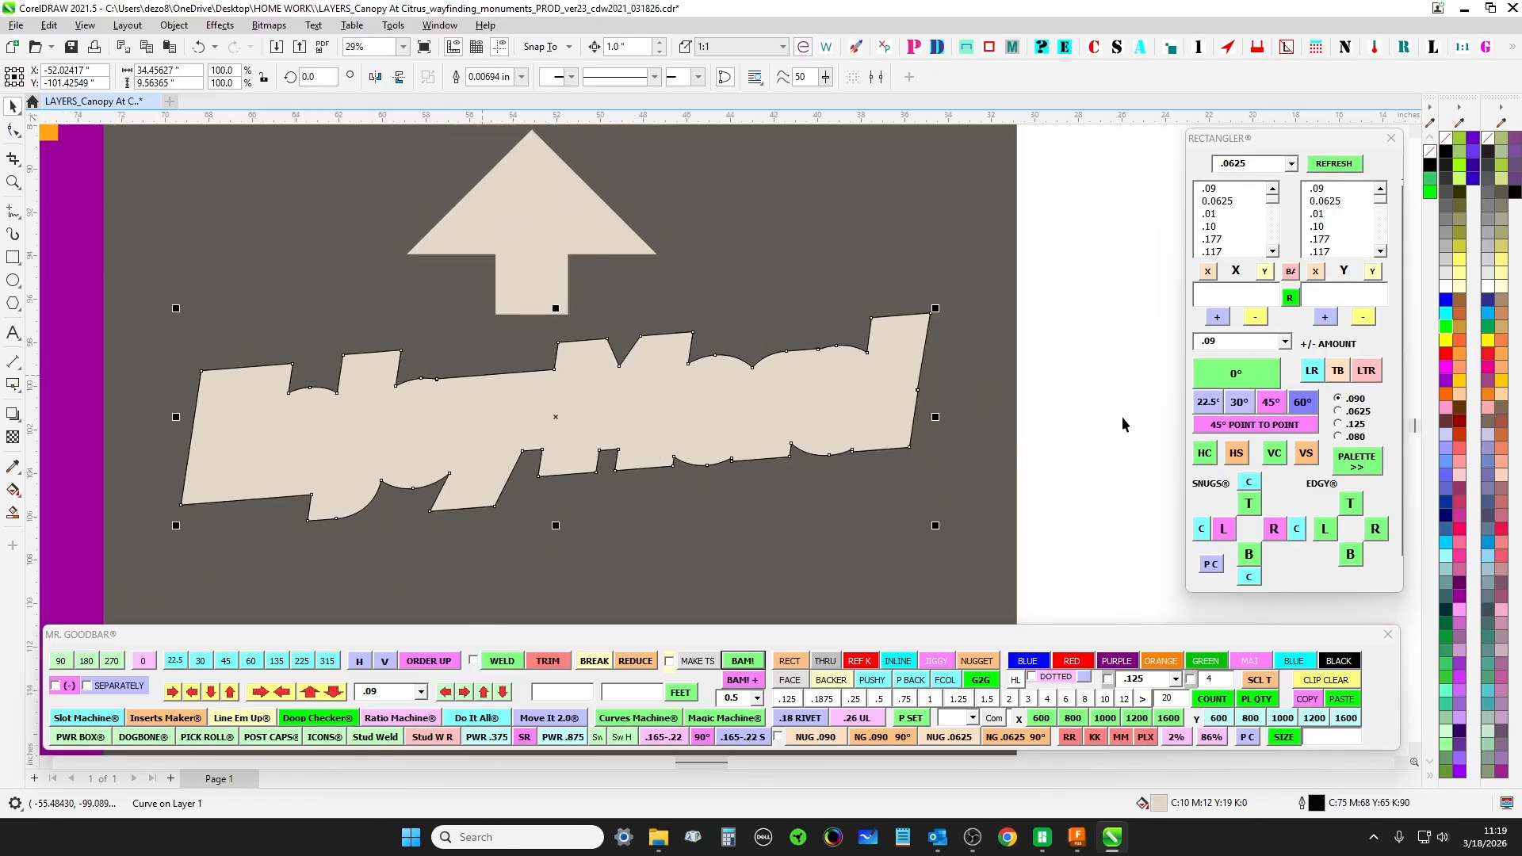
- Send the beige backing one level back behind the Enjoy More! lettering and deselect it
left_click(1085, 366)
left_click(877, 364)
key("ctrl+Page_Down")
left_click(1063, 420)
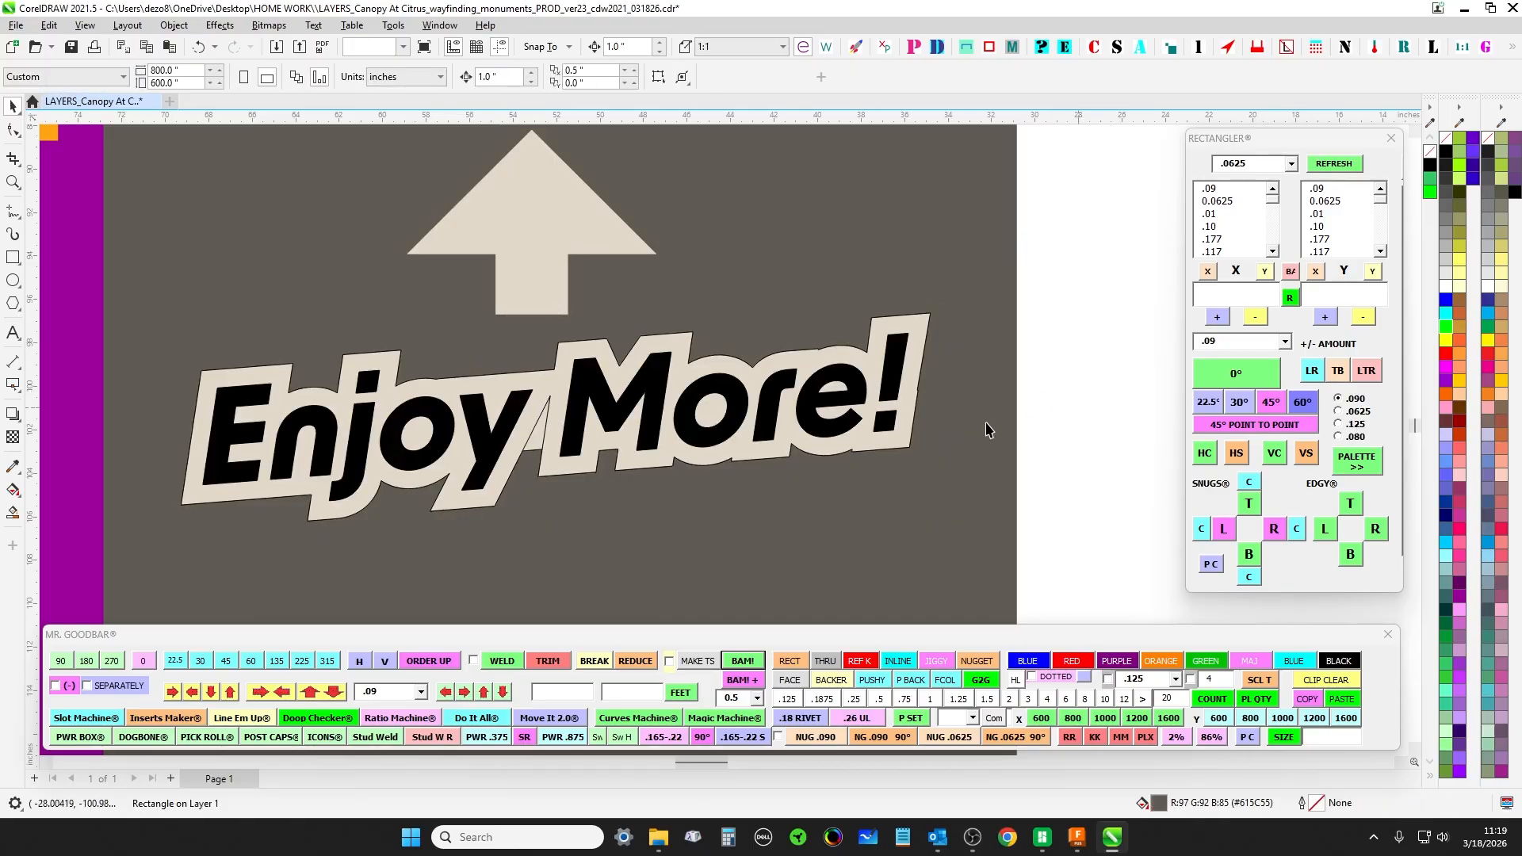
- Select the beige backing again and inspect the wedge outline between the y and the M
left_click(540, 430)
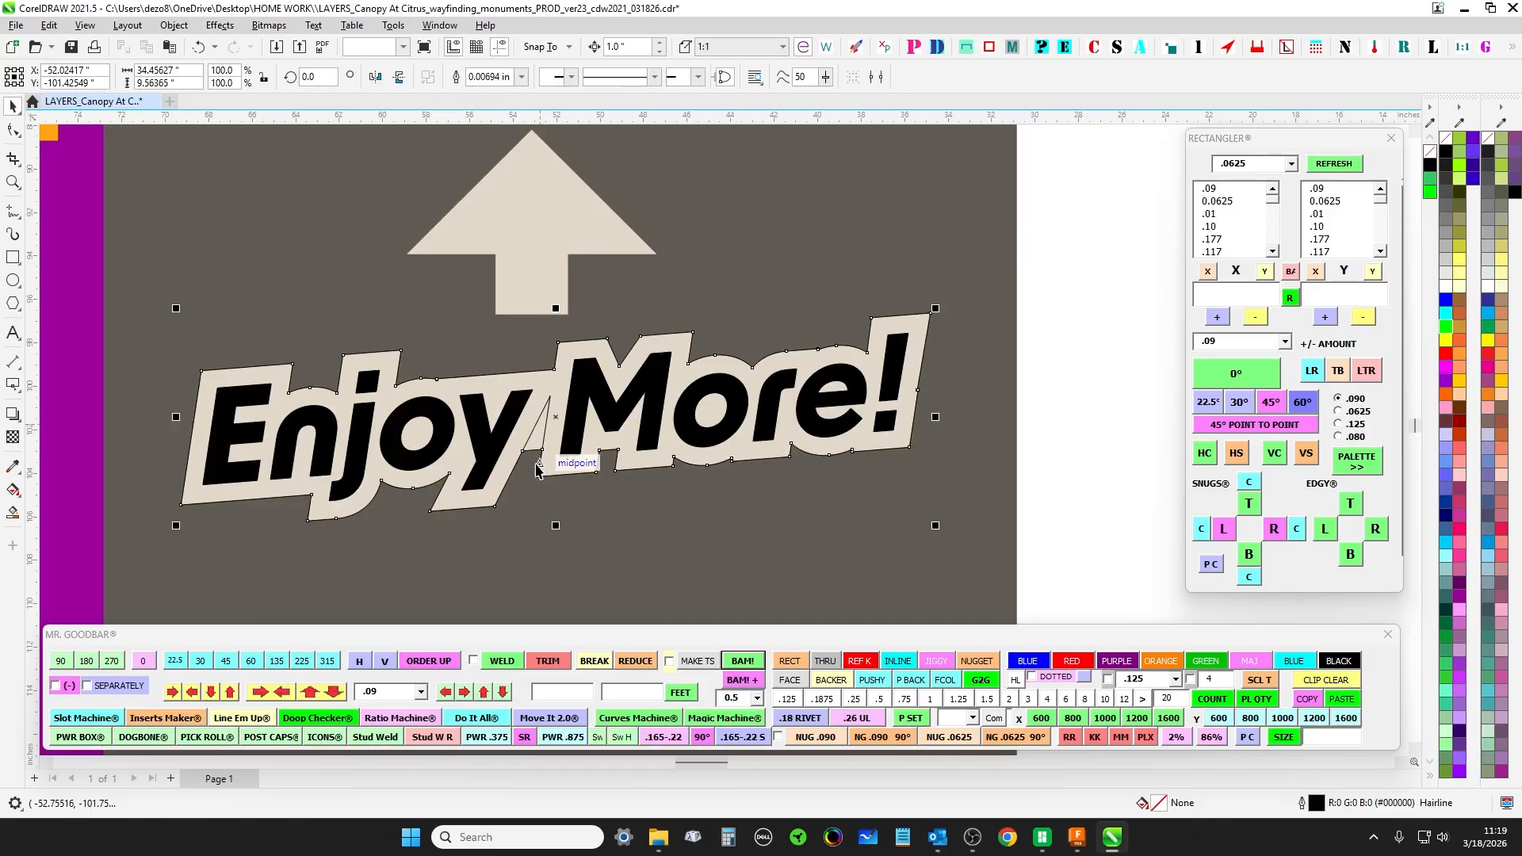
scroll(554, 438, "up", 2)
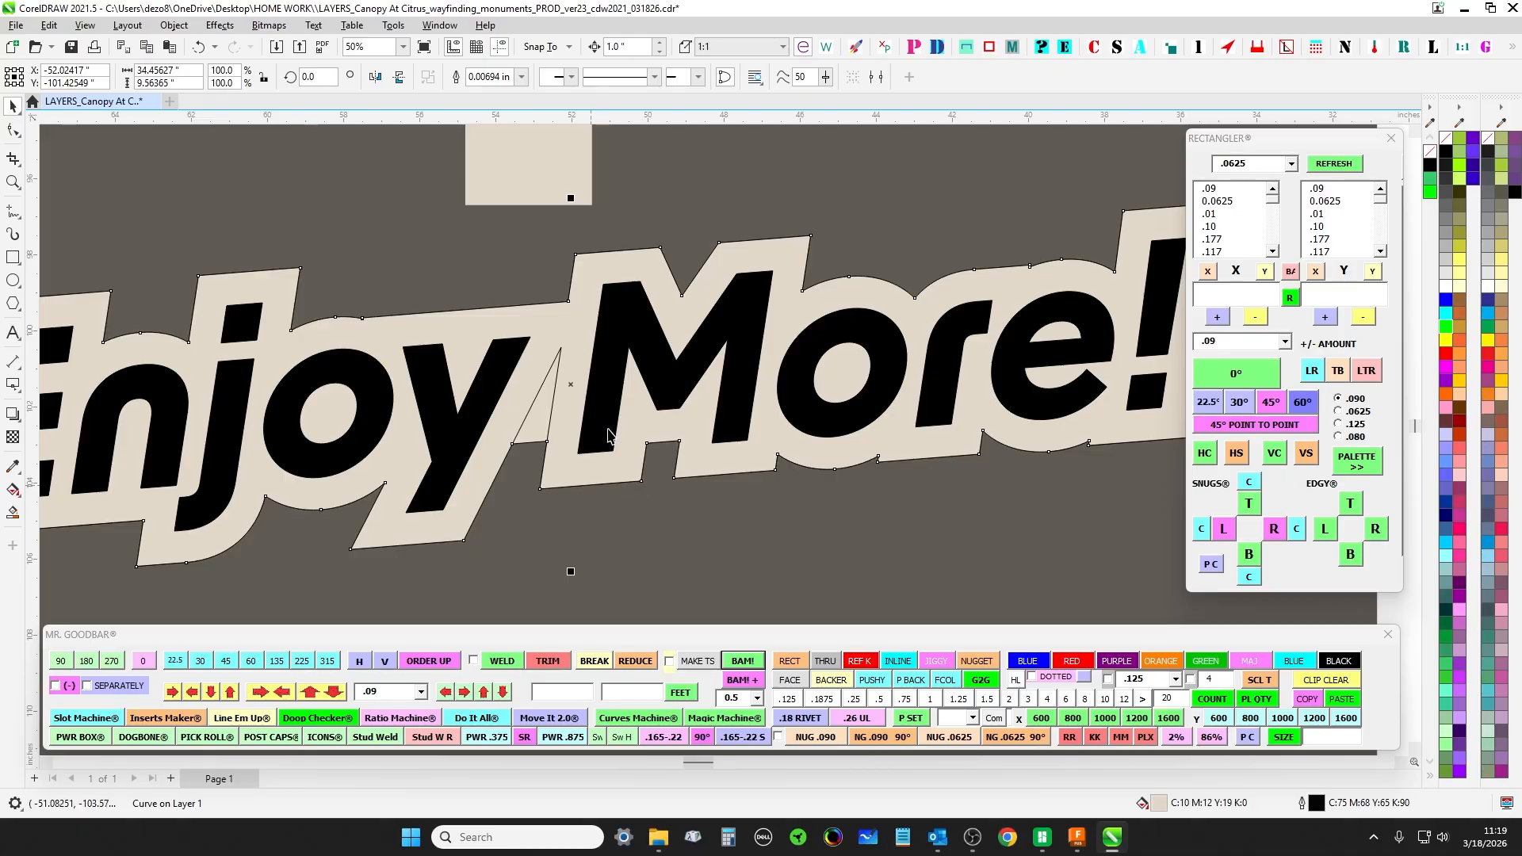
scroll(615, 422, "down", 3)
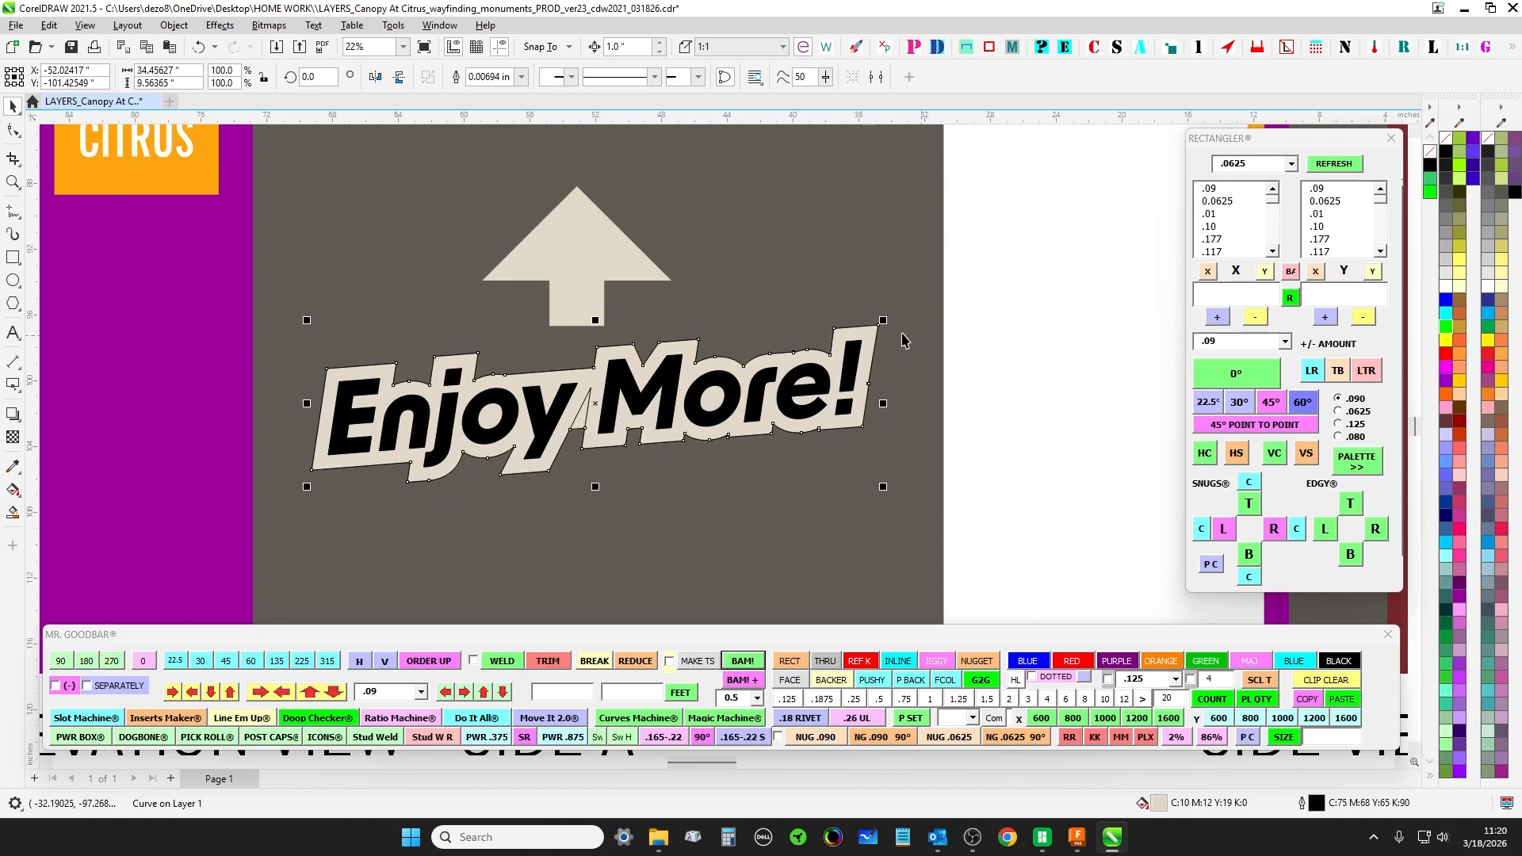
- Frame the selected beige backing with a hairline bounding rectangle and deselect it
left_click(735, 655)
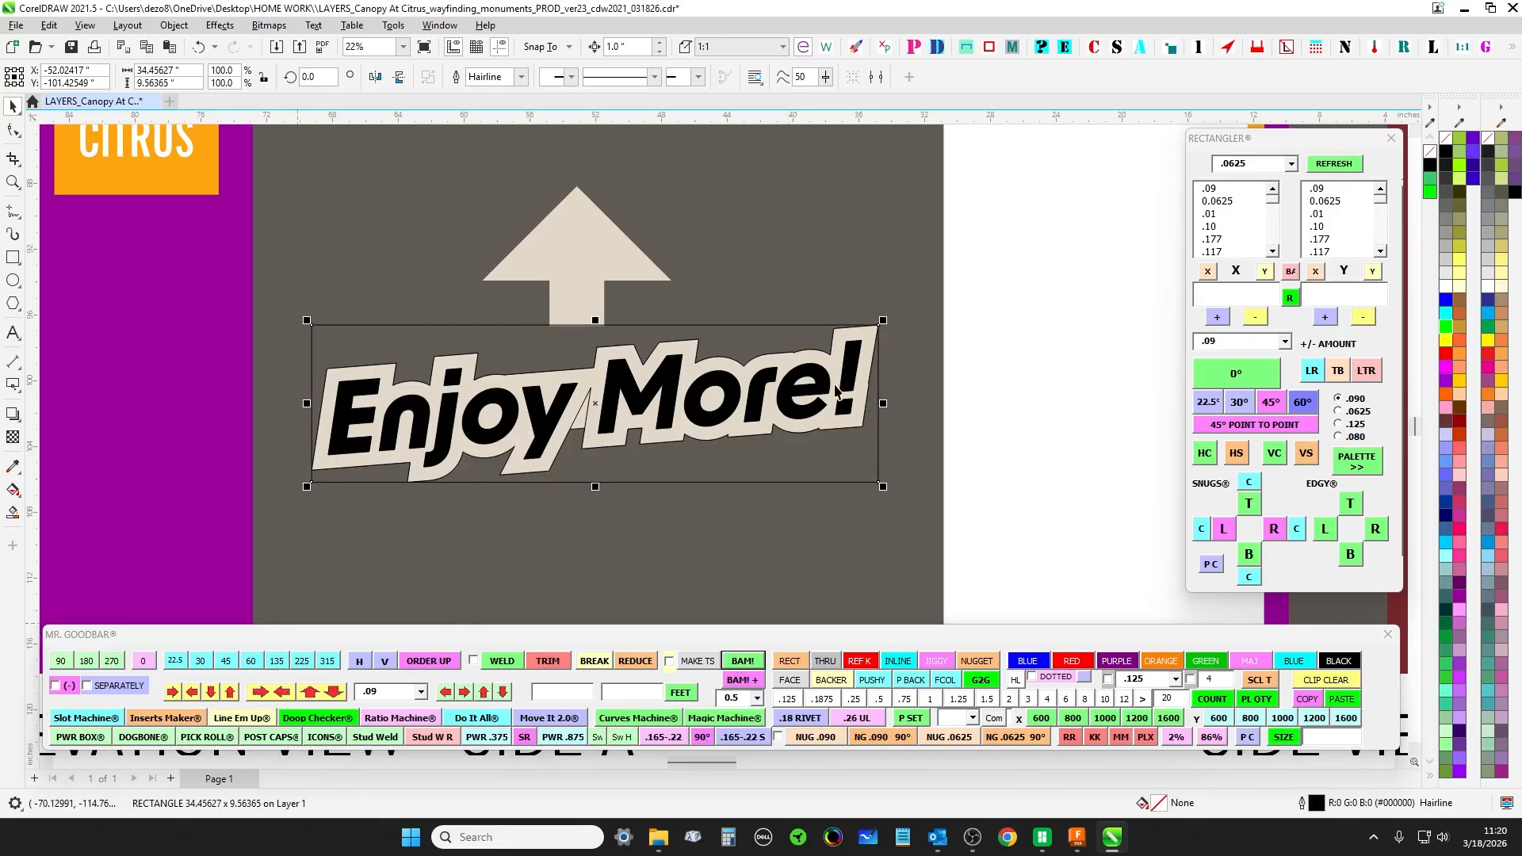
left_click(883, 363)
left_click(980, 288)
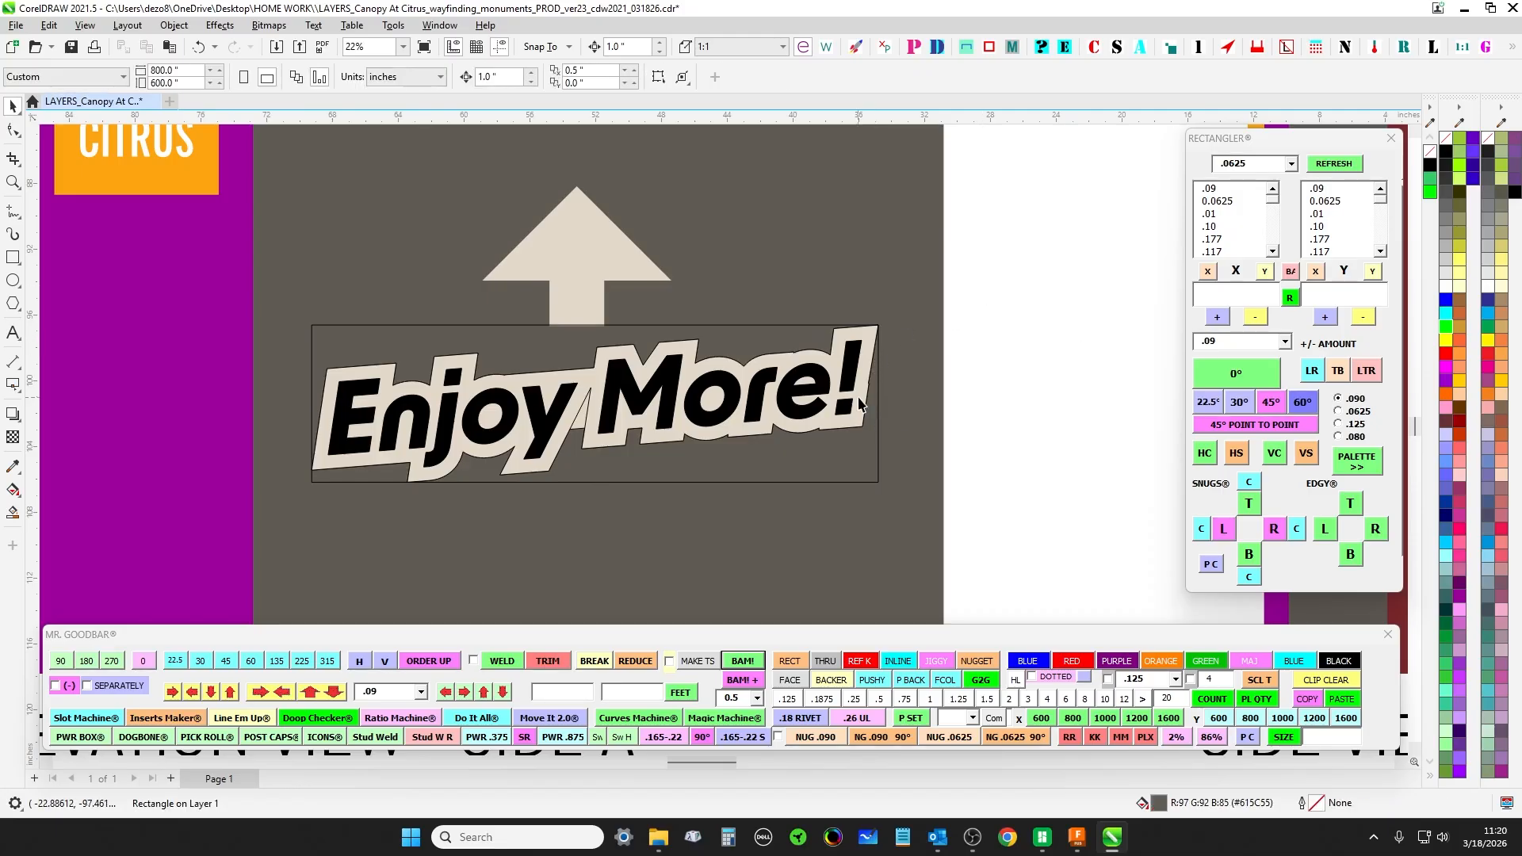
- Delete the hairline bounding rectangle around the Enjoy More! backing, undoing the mistaken deletion of the gray sign panel
left_click(881, 366)
key("Delete")
key("ctrl+z")
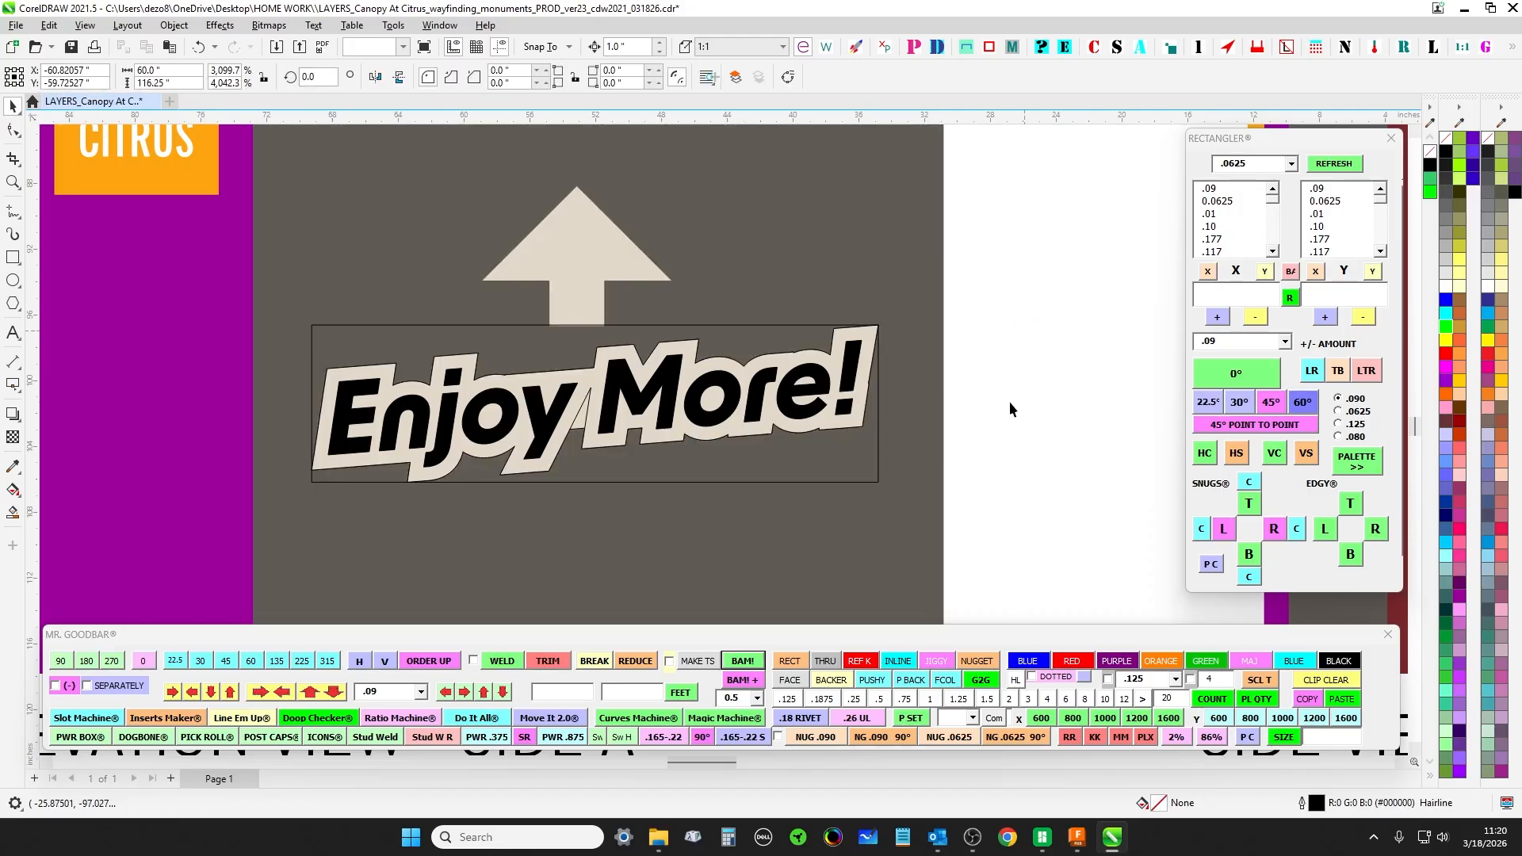
left_click(1009, 401)
left_click(880, 388)
key("Delete")
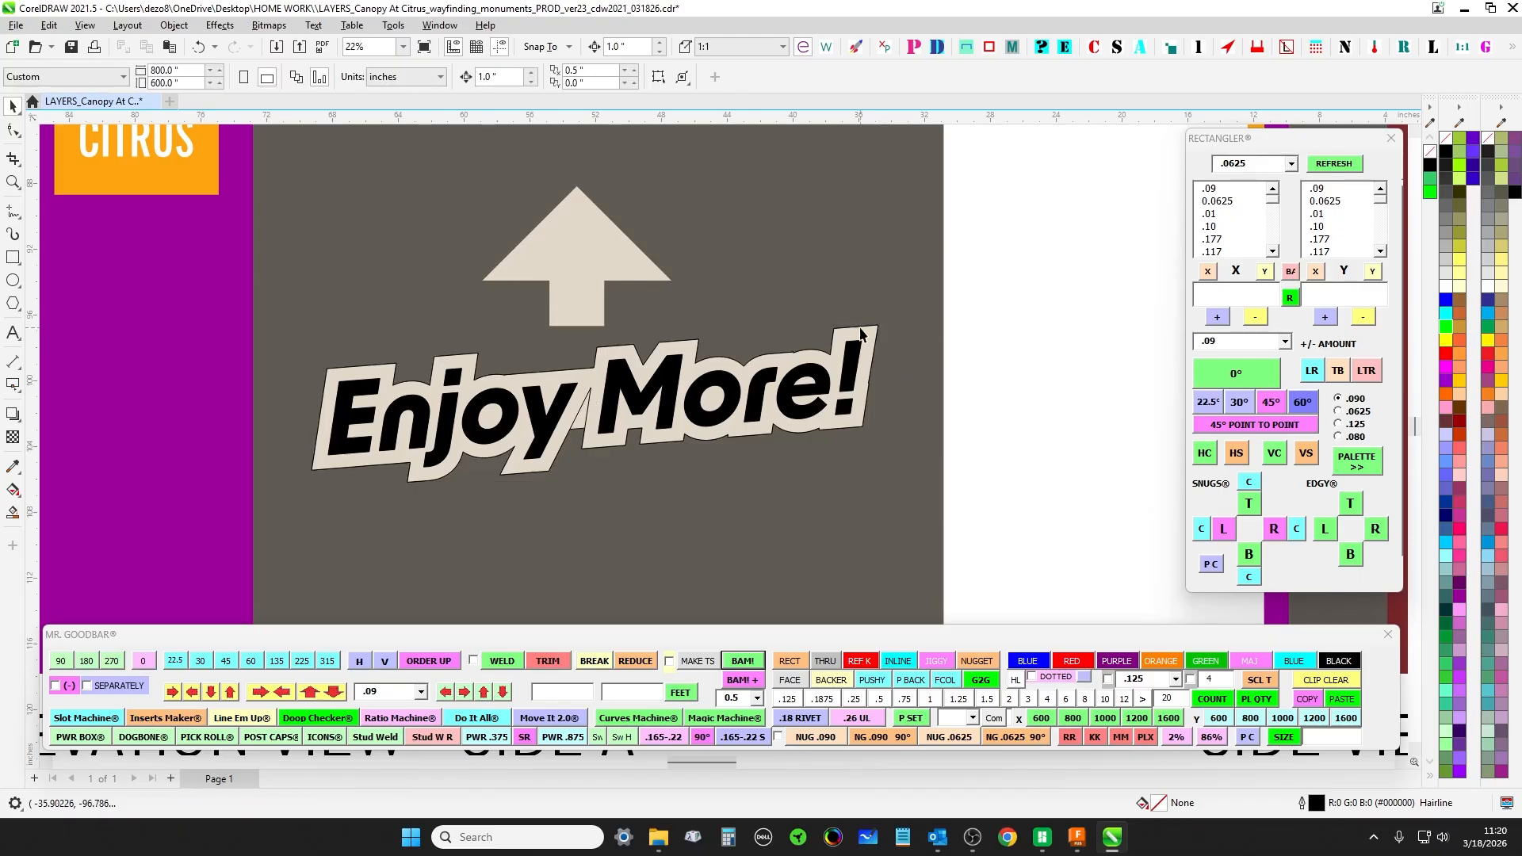
- Place a copy of the beige backing 96 inches to the left, in the blank area beside the Side A elevation
scroll(611, 389, "up", 2)
left_click(552, 448)
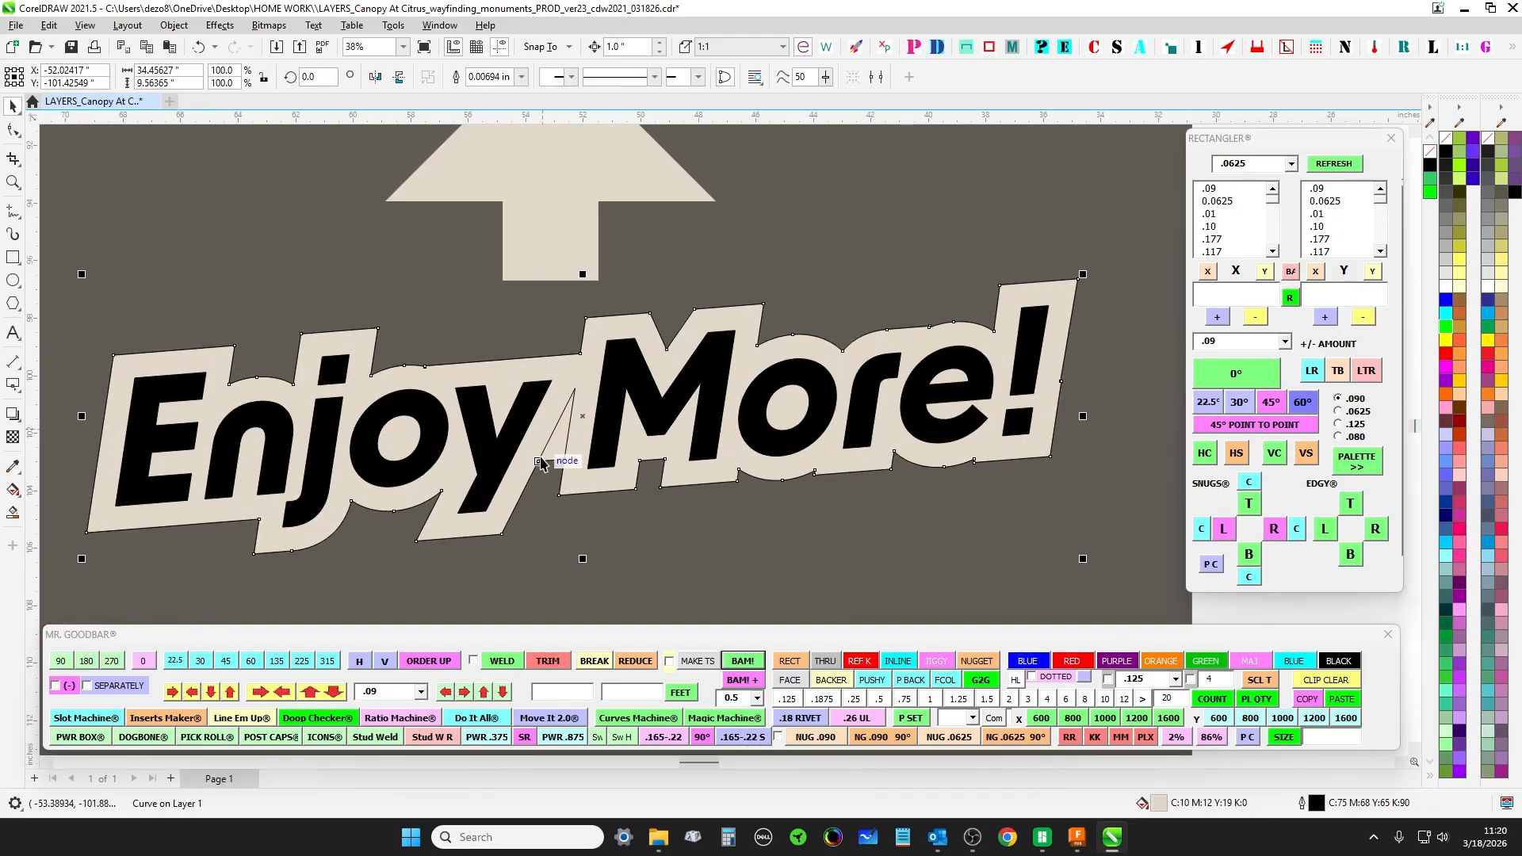
scroll(573, 453, "down", 6)
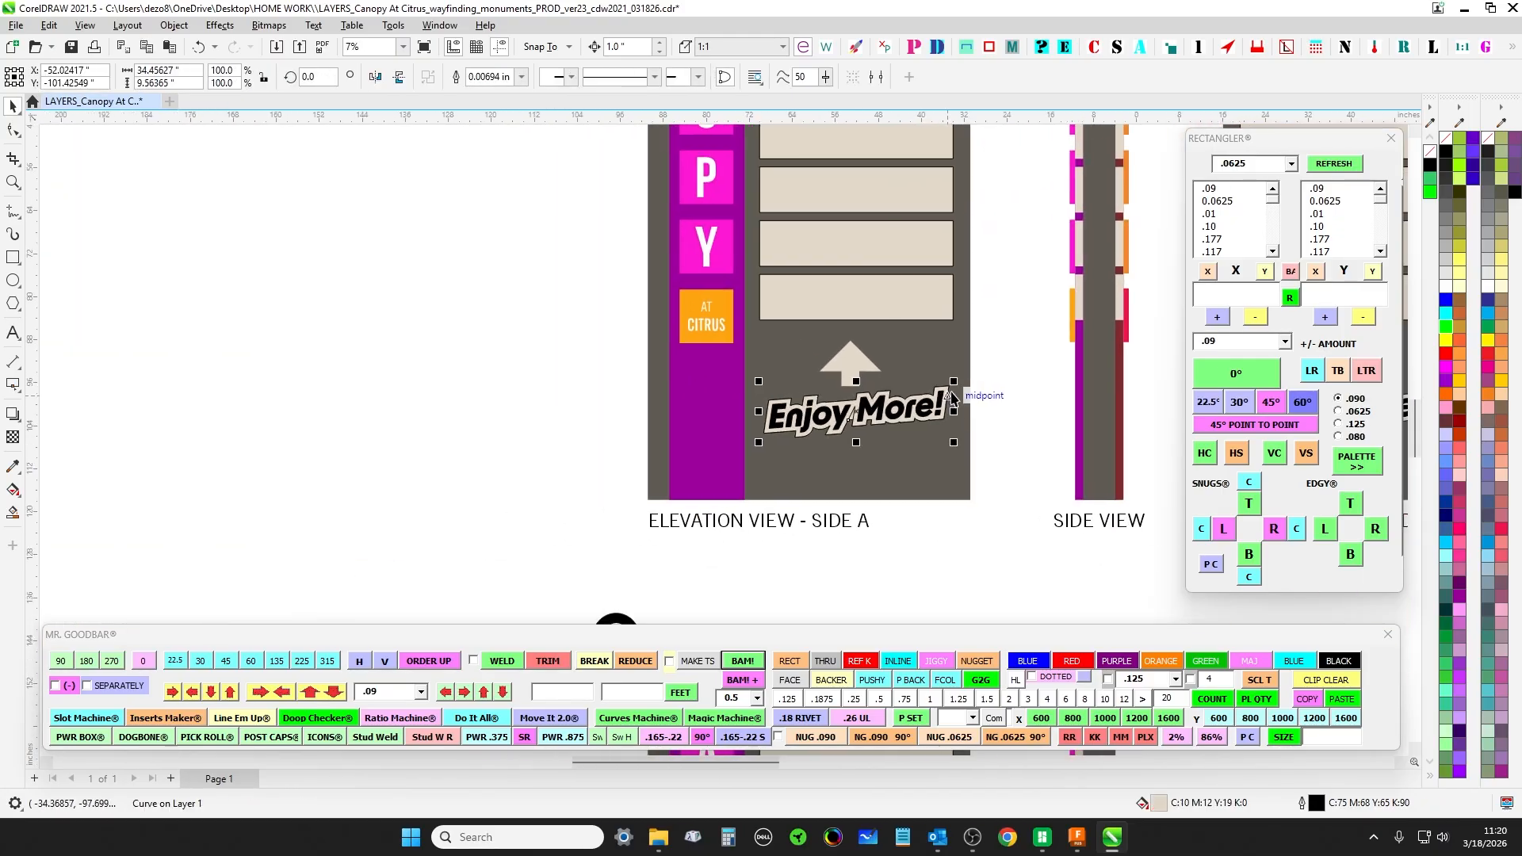
scroll(957, 421, "up", 1)
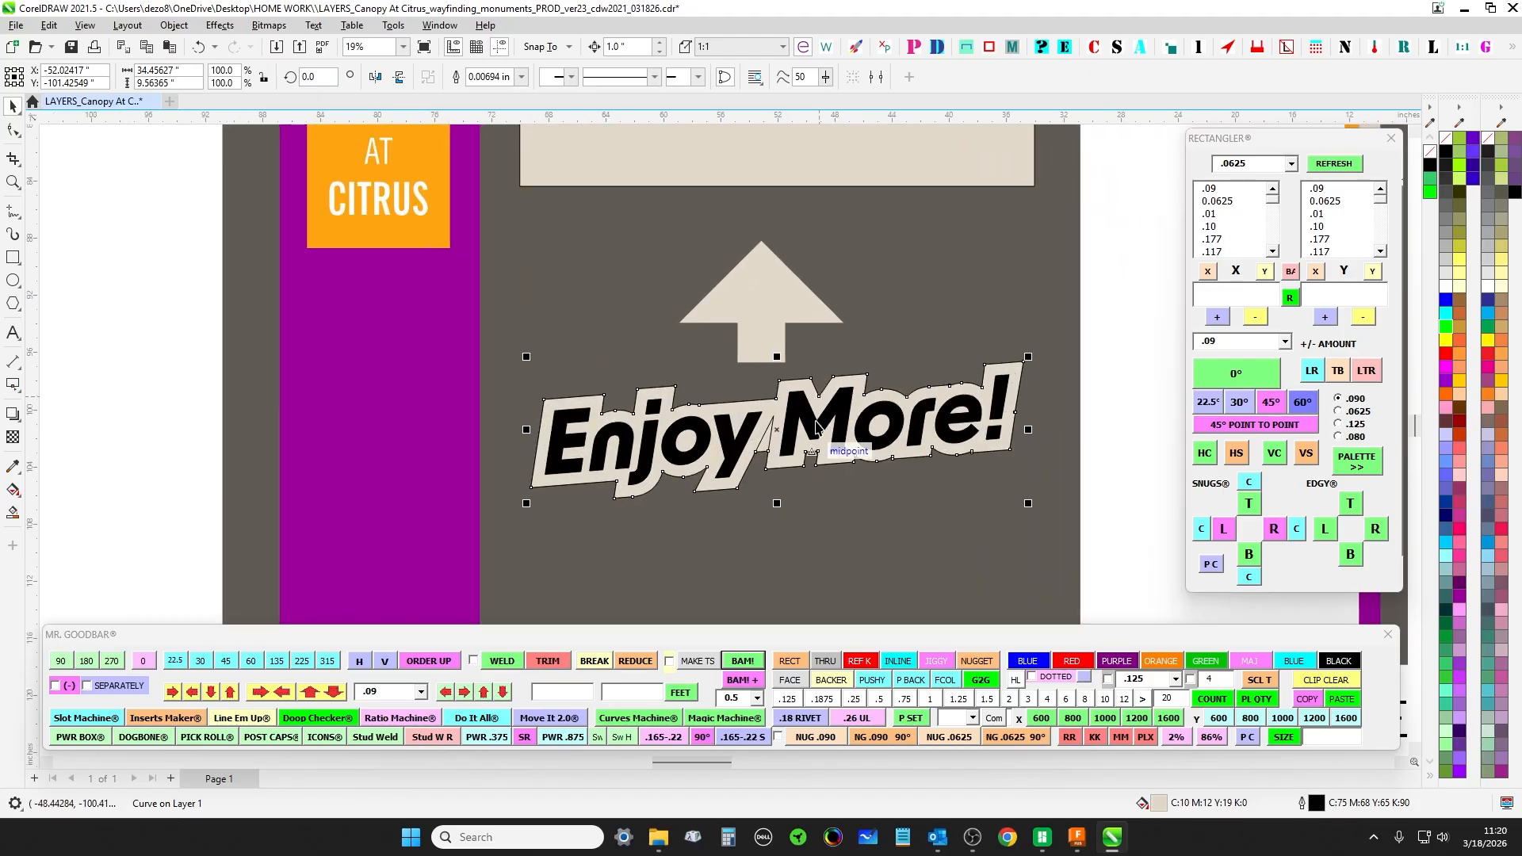
scroll(849, 413, "up", 2)
scroll(982, 406, "down", 4)
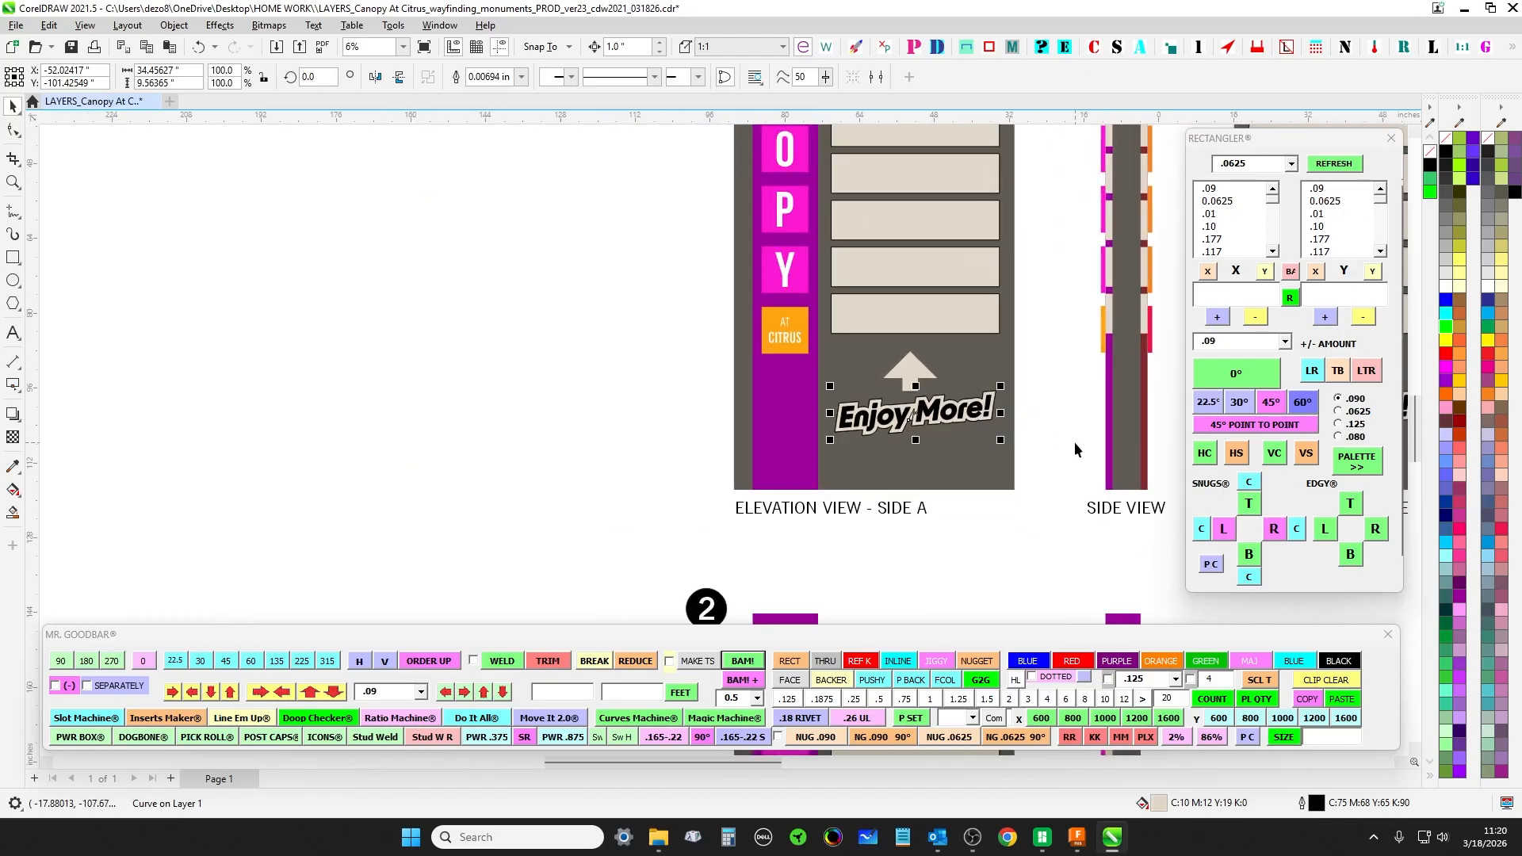
key("shift+Left")
key("shift+Left")
key("shift+Left")
key("shift+Left")
key("shift+Left")
key("shift+Left")
key("shift+Left")
key("shift+Left")
- Convert the copied backing to an unfilled blue outline and show its nodes for editing
scroll(605, 369, "up", 5)
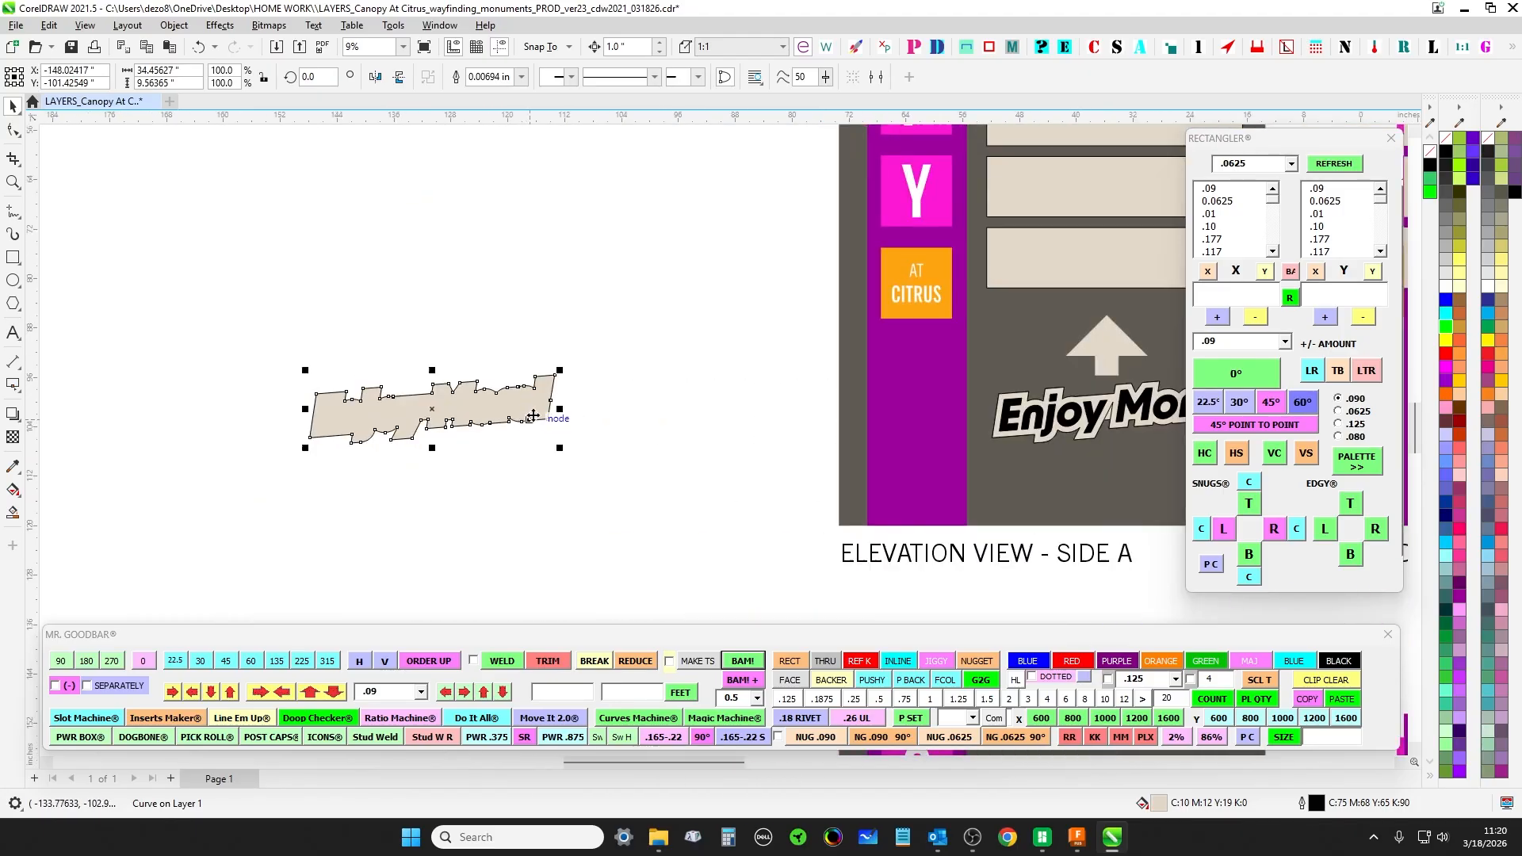
left_click(1075, 680)
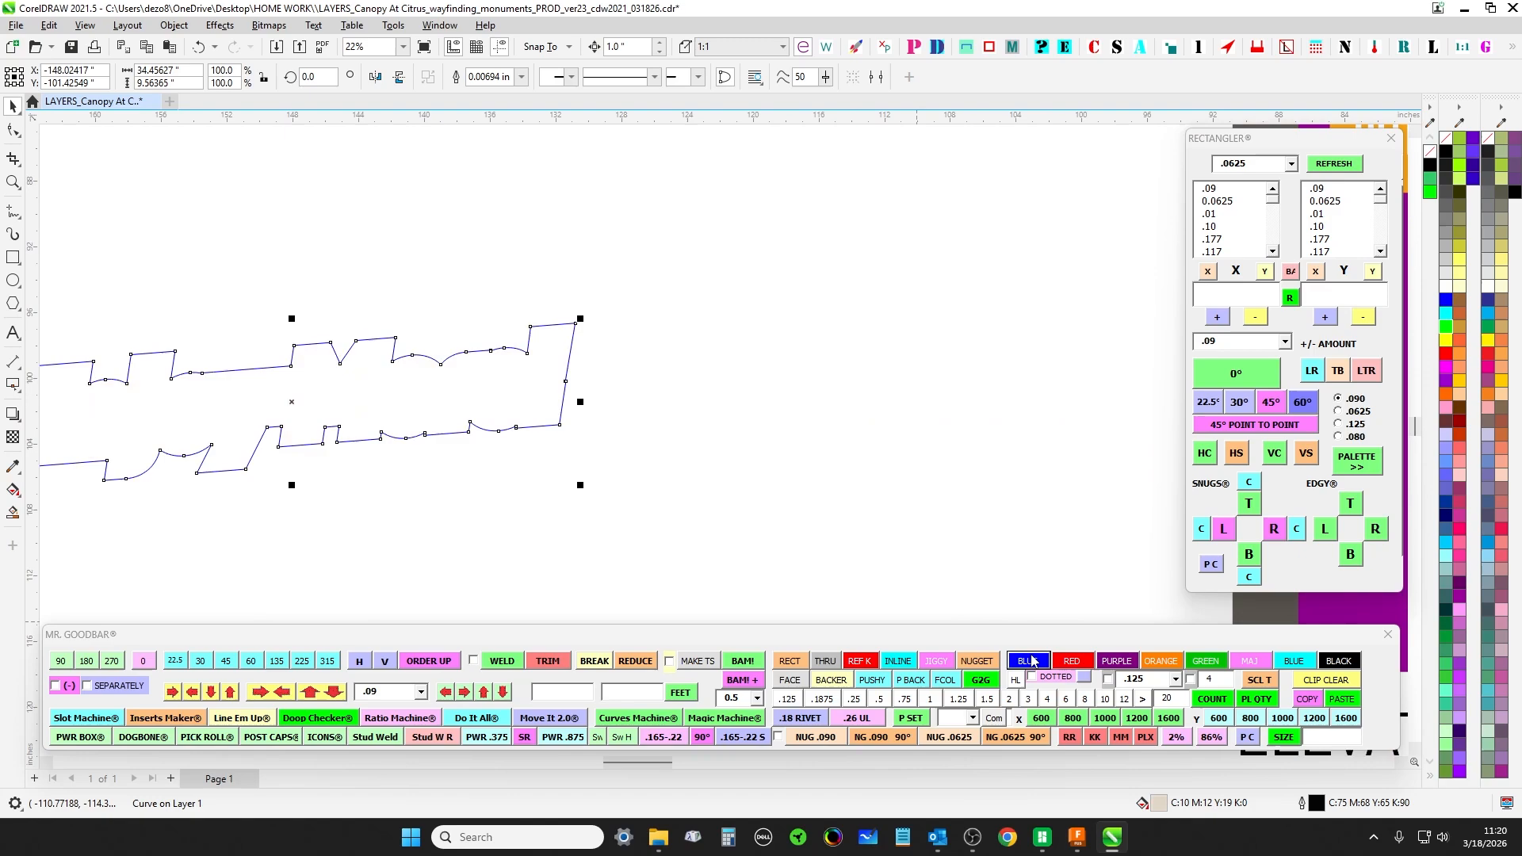
left_click(642, 387)
scroll(490, 443, "up", 5)
left_click(710, 229)
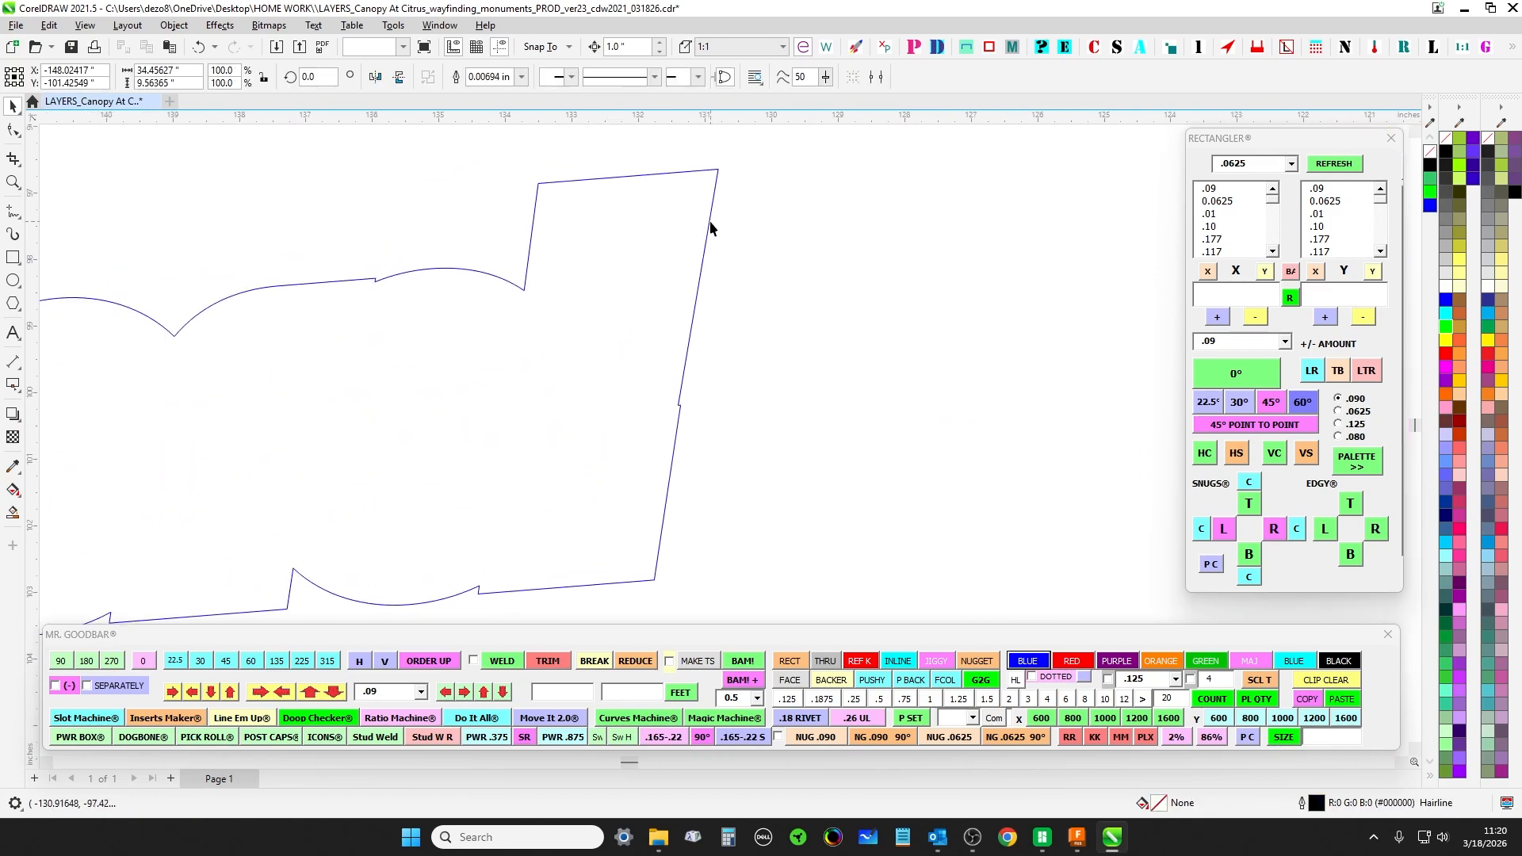
scroll(717, 245, "down", 5)
left_click(14, 129)
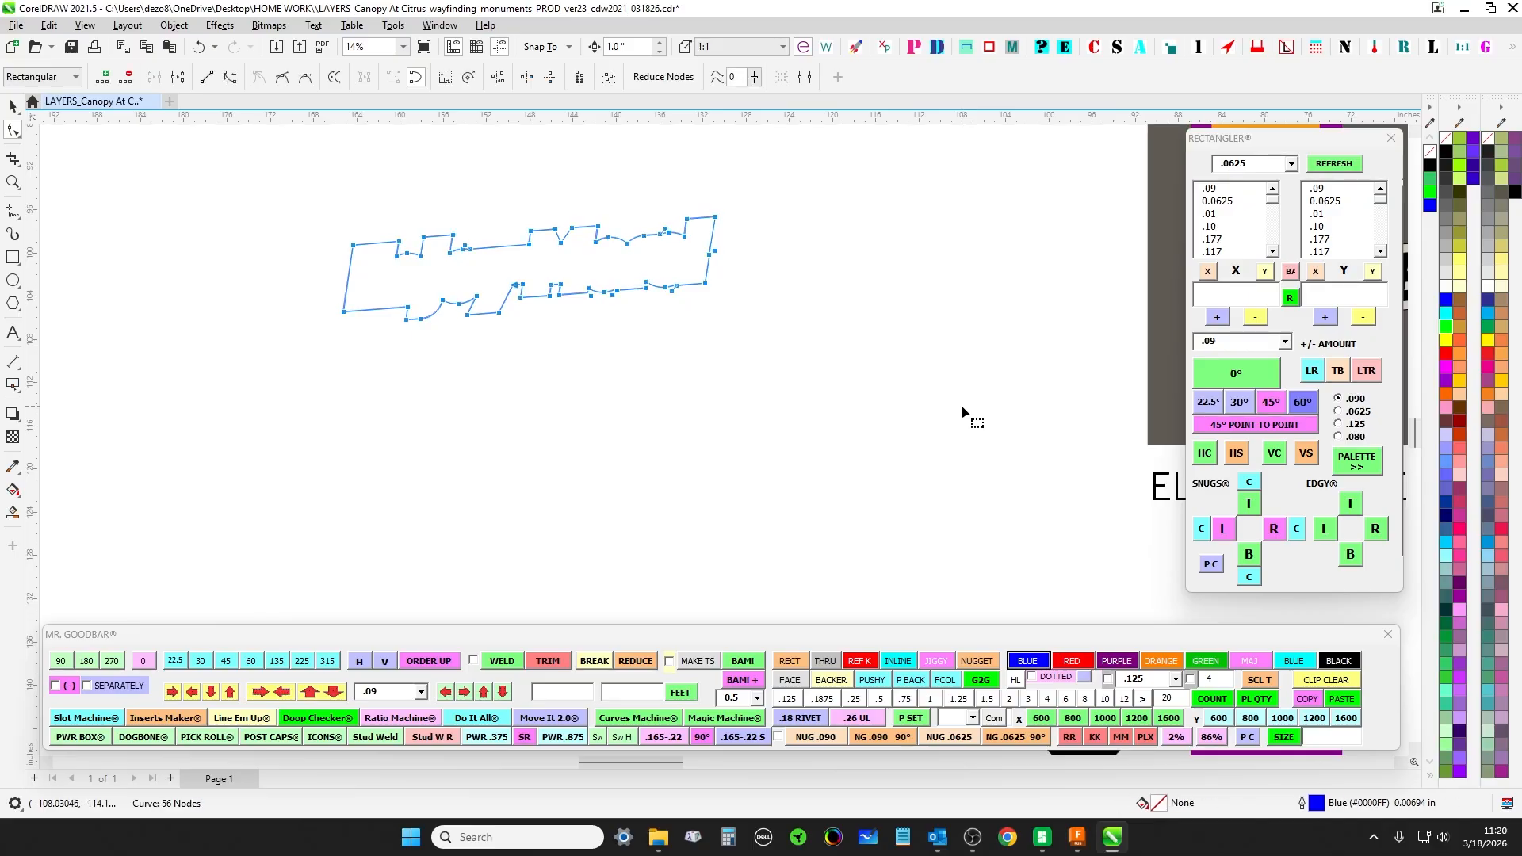
- Inspect the blue outline's nodes, focusing on the upper edge where the o contour meets the y
scroll(720, 238, "up", 4)
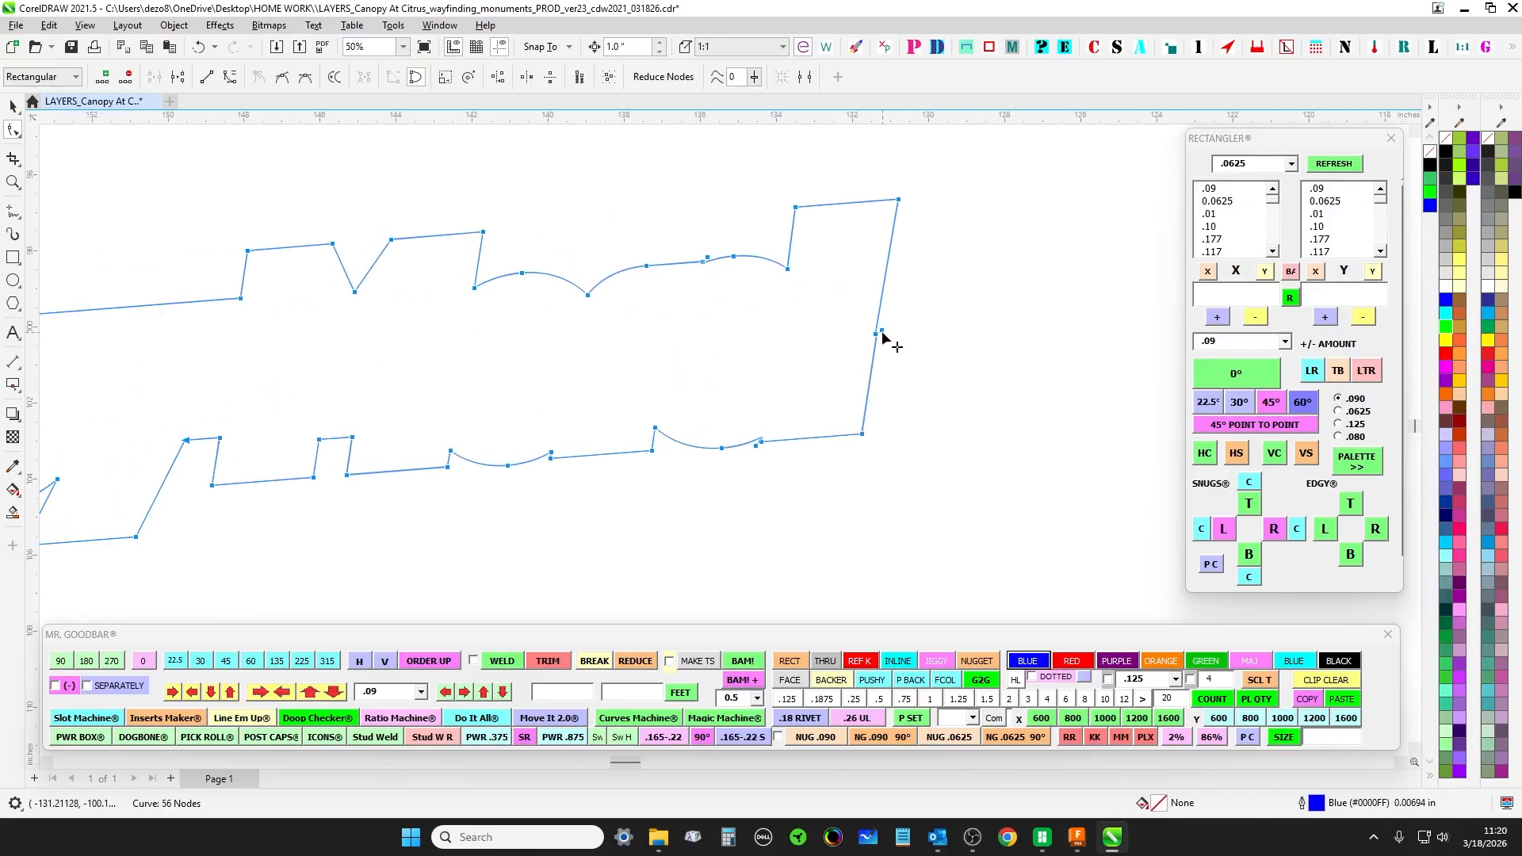
scroll(758, 247, "left", 4)
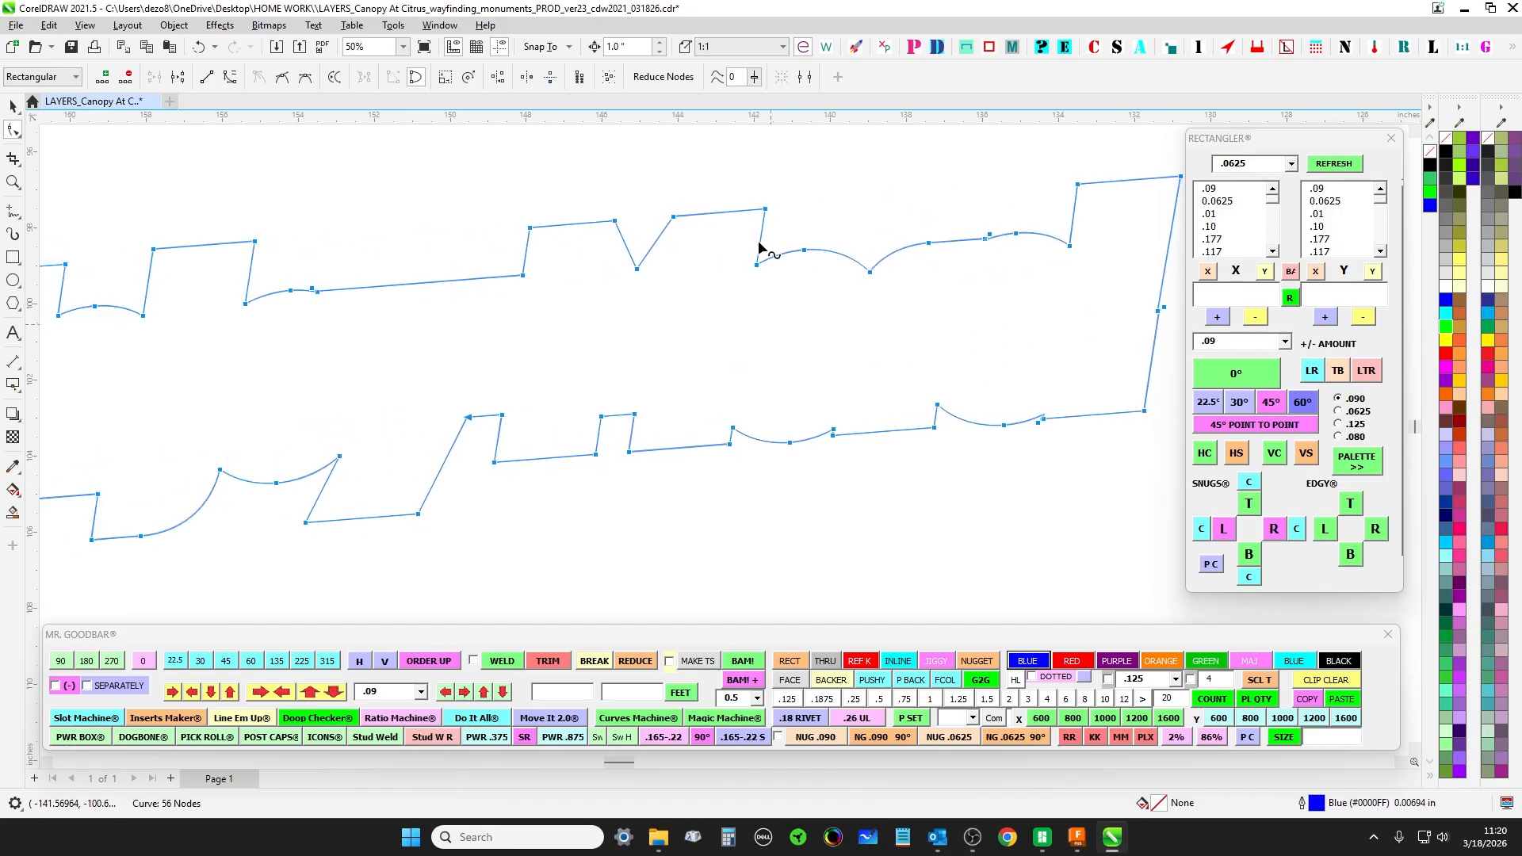
scroll(527, 295, "up", 5)
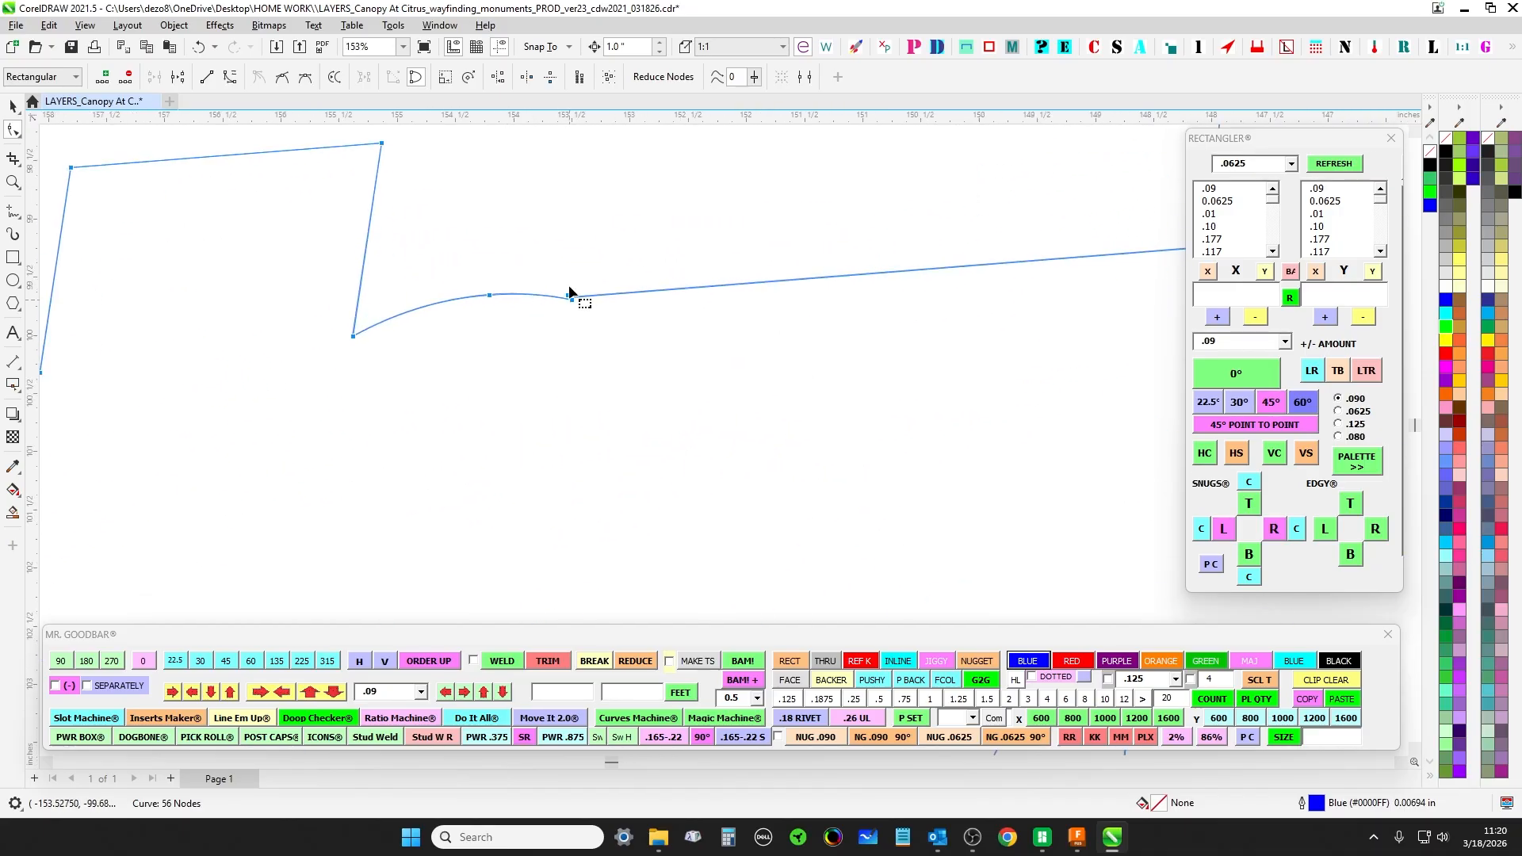
scroll(567, 305, "down", 1)
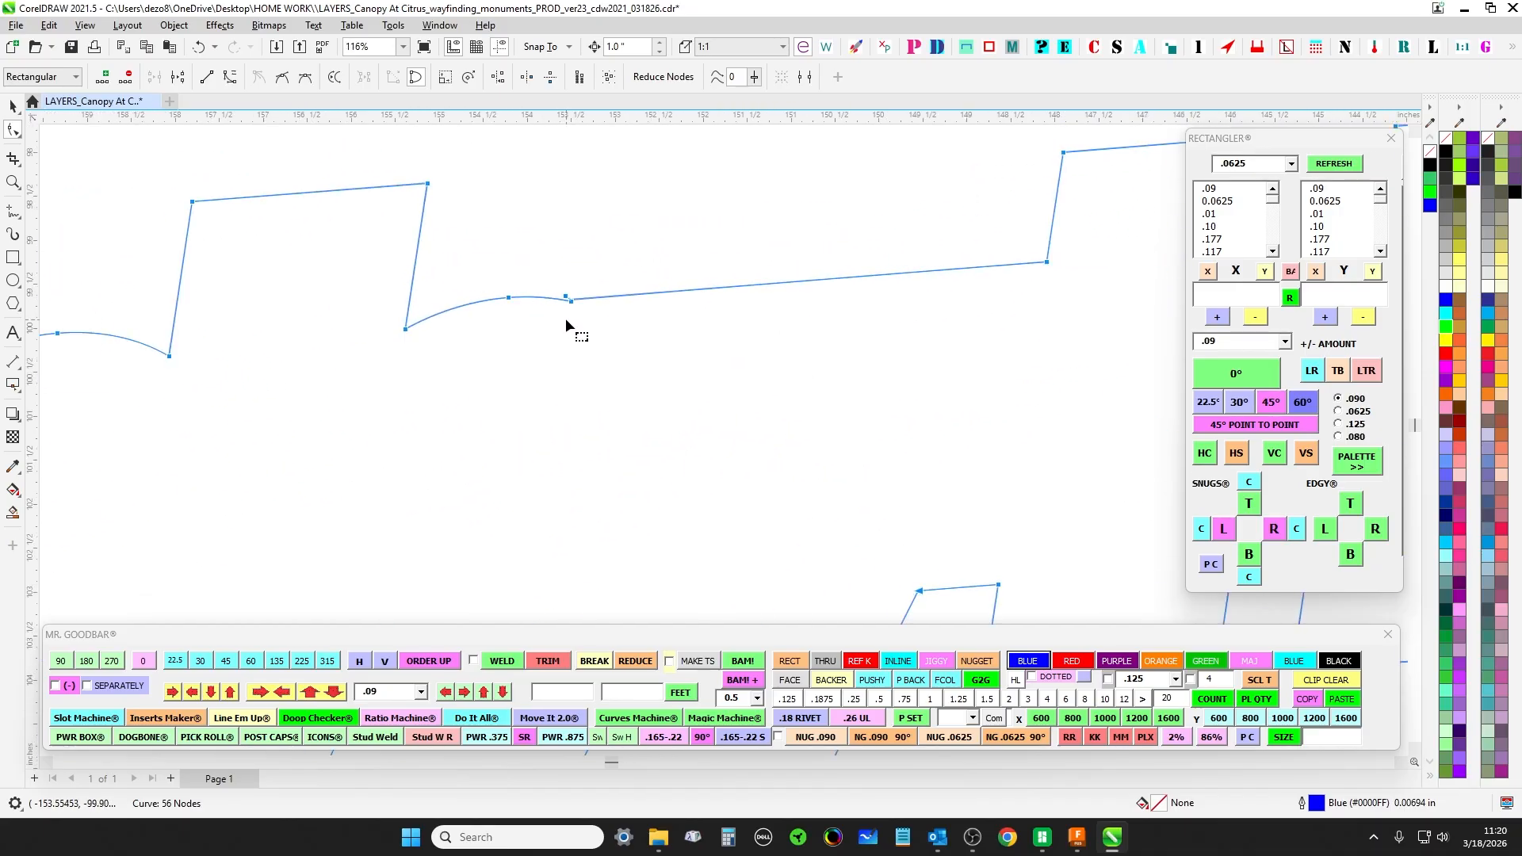
scroll(554, 346, "down", 2)
scroll(563, 205, "up", 2)
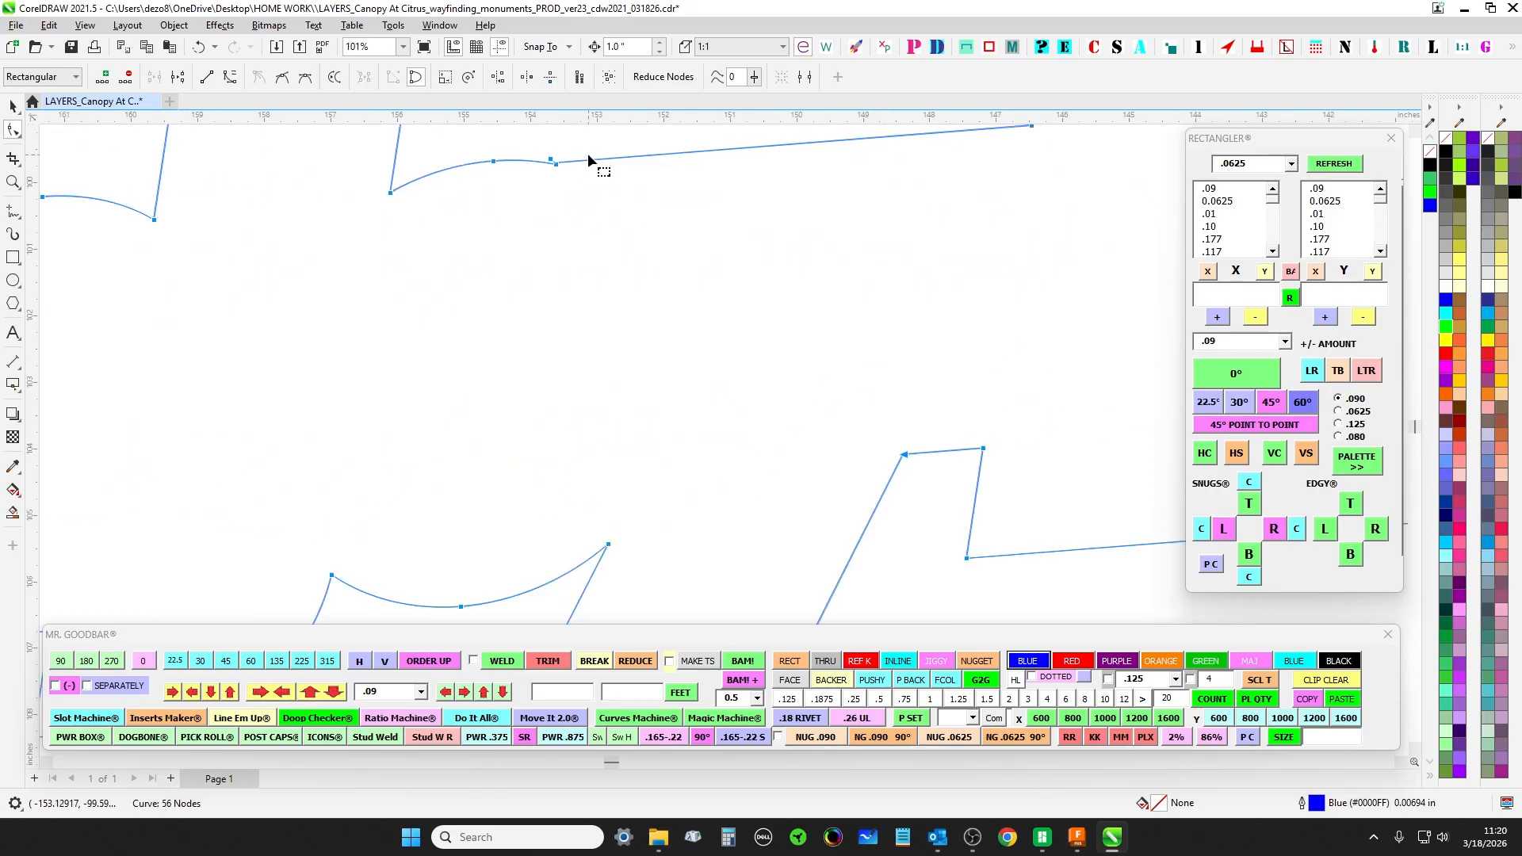
scroll(587, 154, "up", 10)
scroll(437, 202, "down", 4)
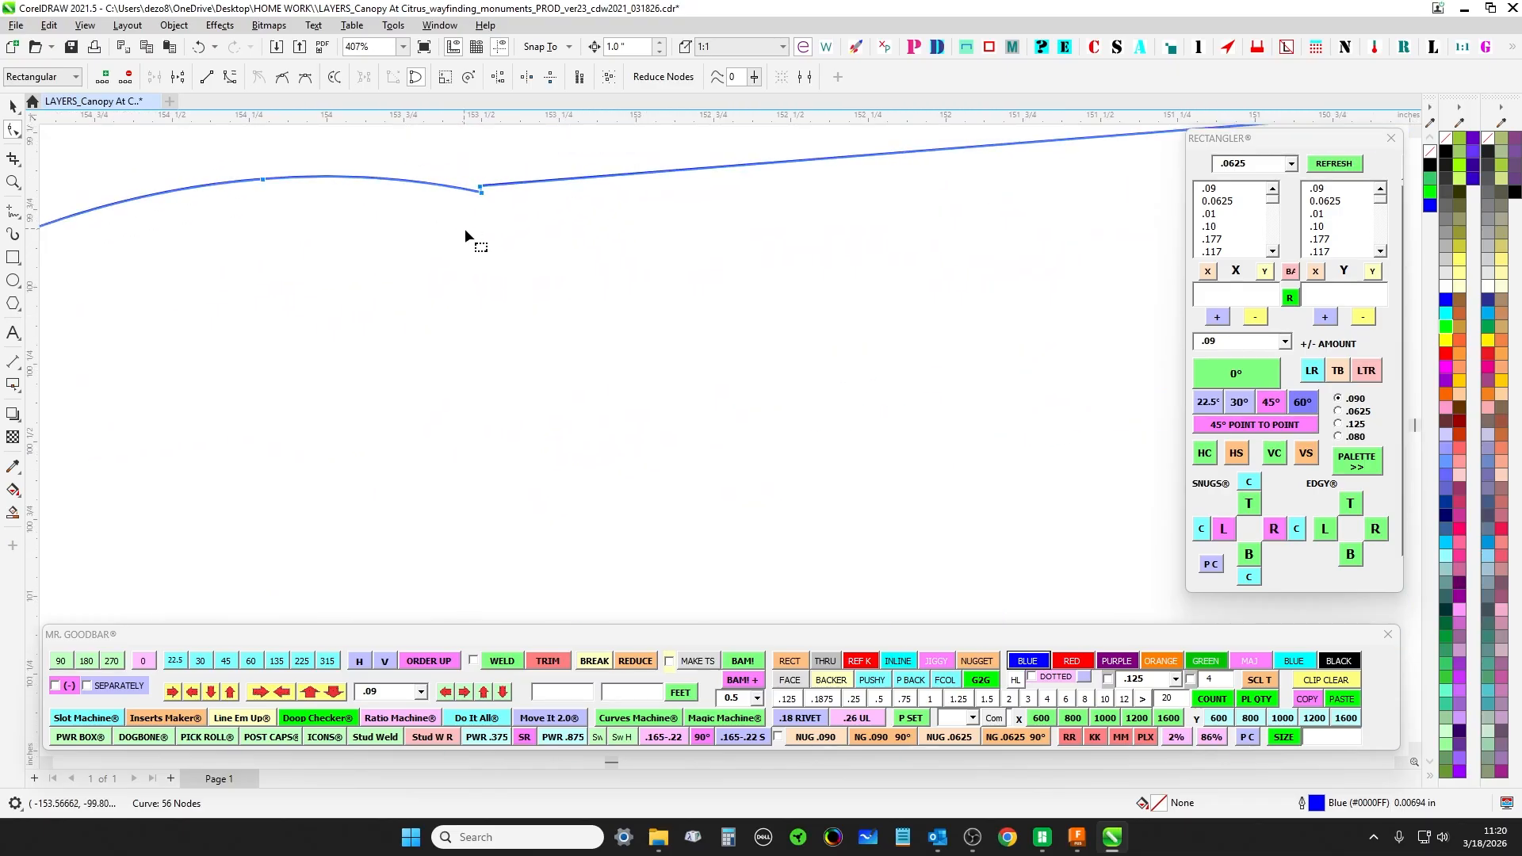
scroll(477, 287, "down", 4)
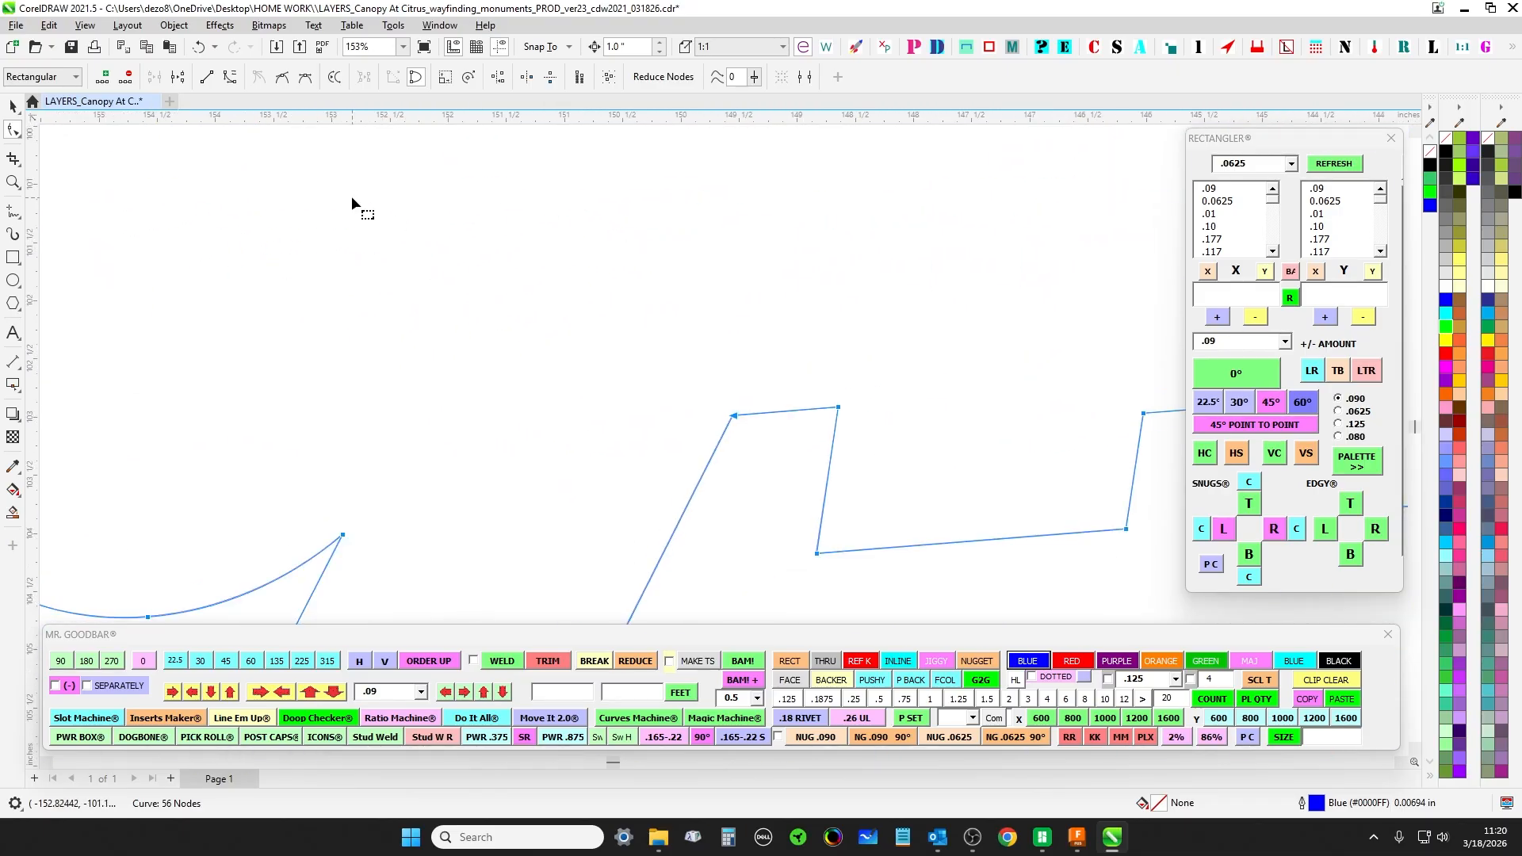
- Inspect the small jogs on the lower and upper edges under More! and on the slanted edge beside the exclamation point
scroll(355, 211, "right", 10)
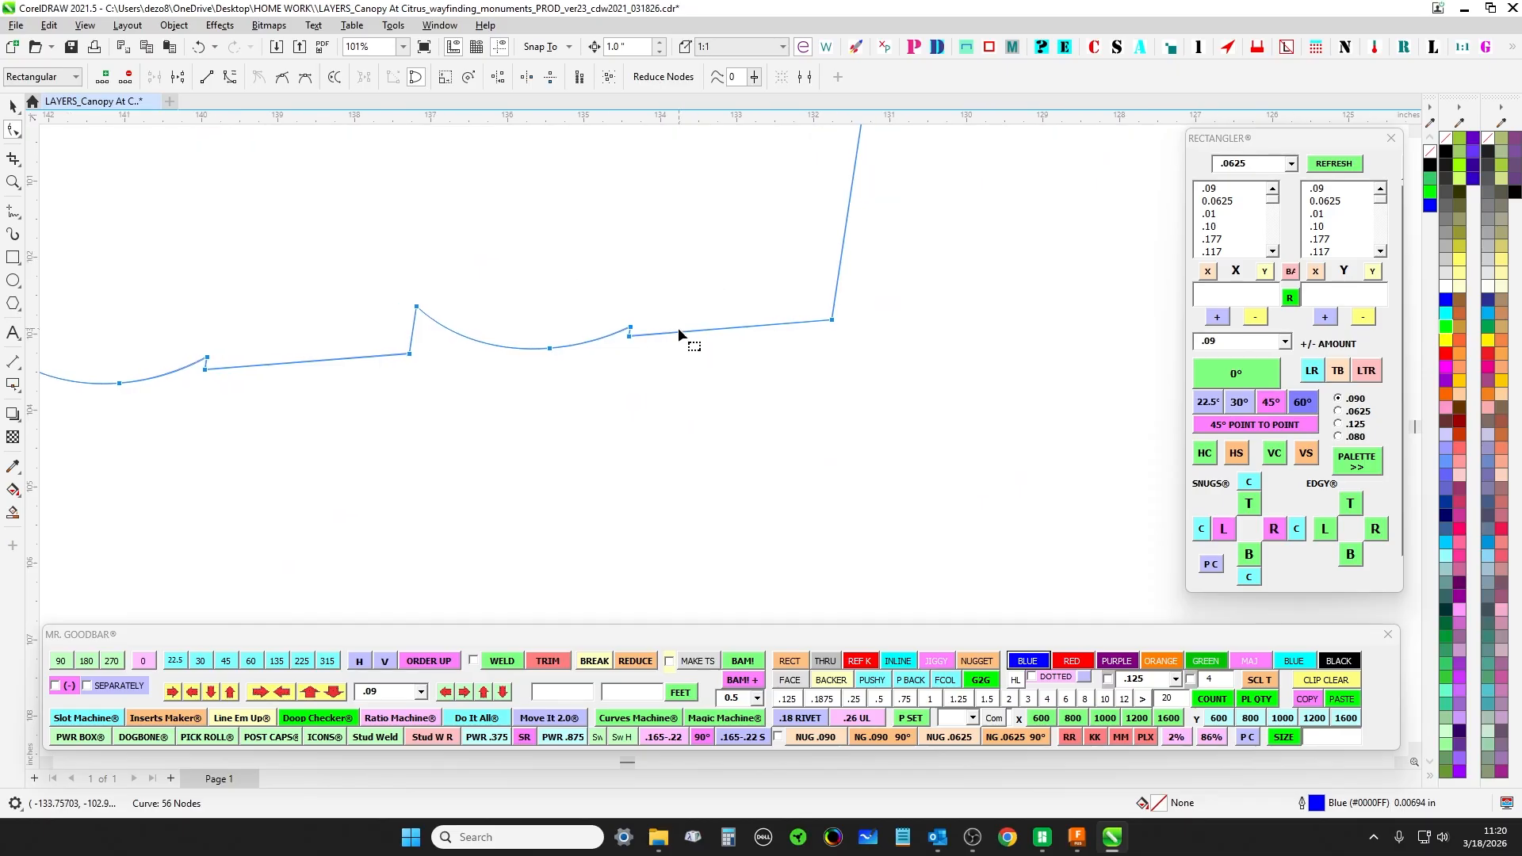
scroll(570, 413, "up", 2)
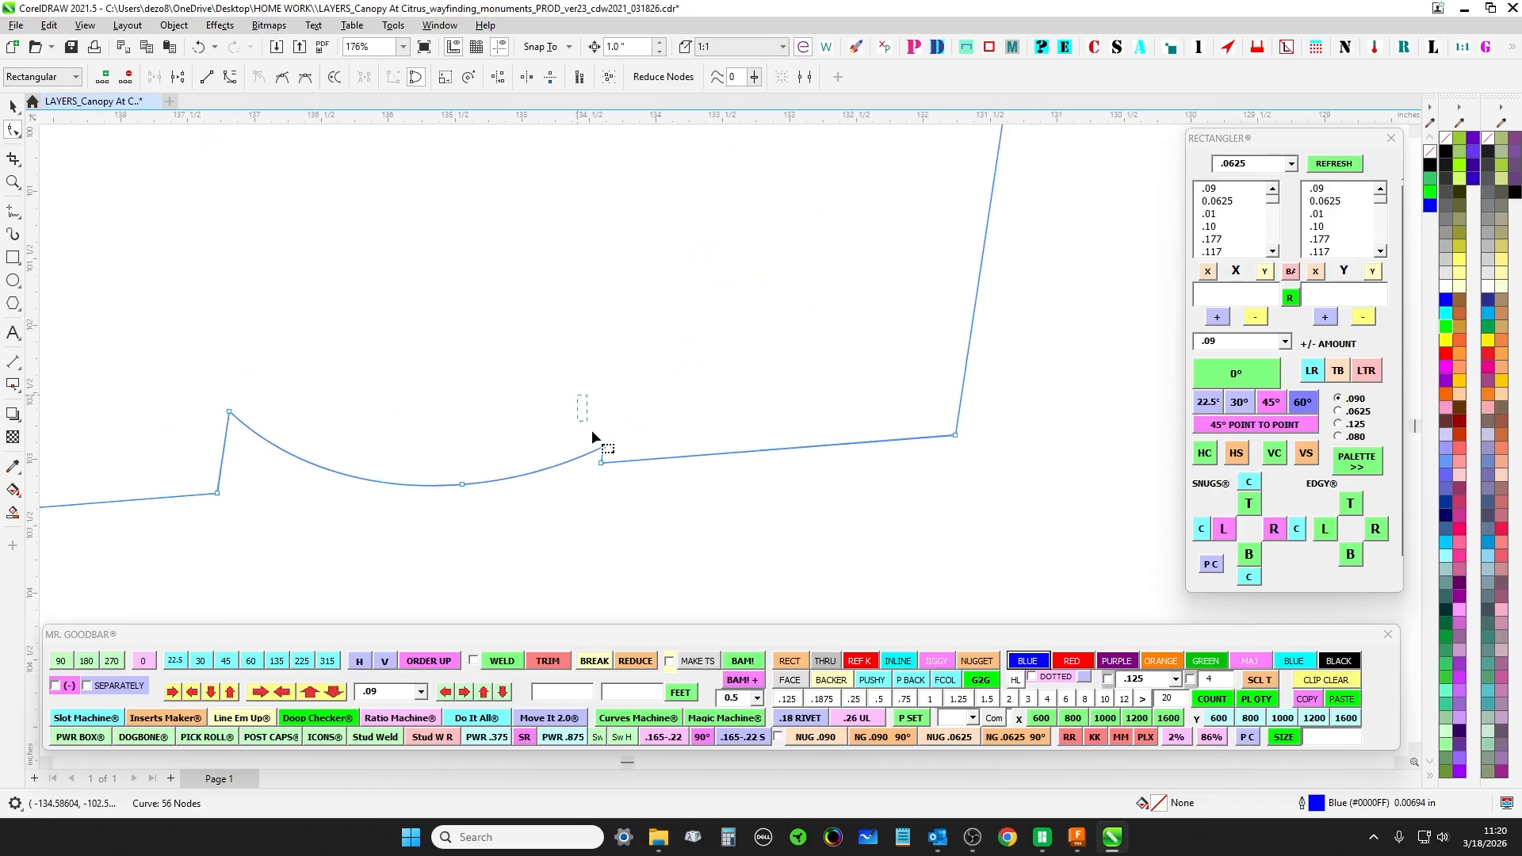
scroll(604, 449, "down", 4)
scroll(571, 261, "up", 2)
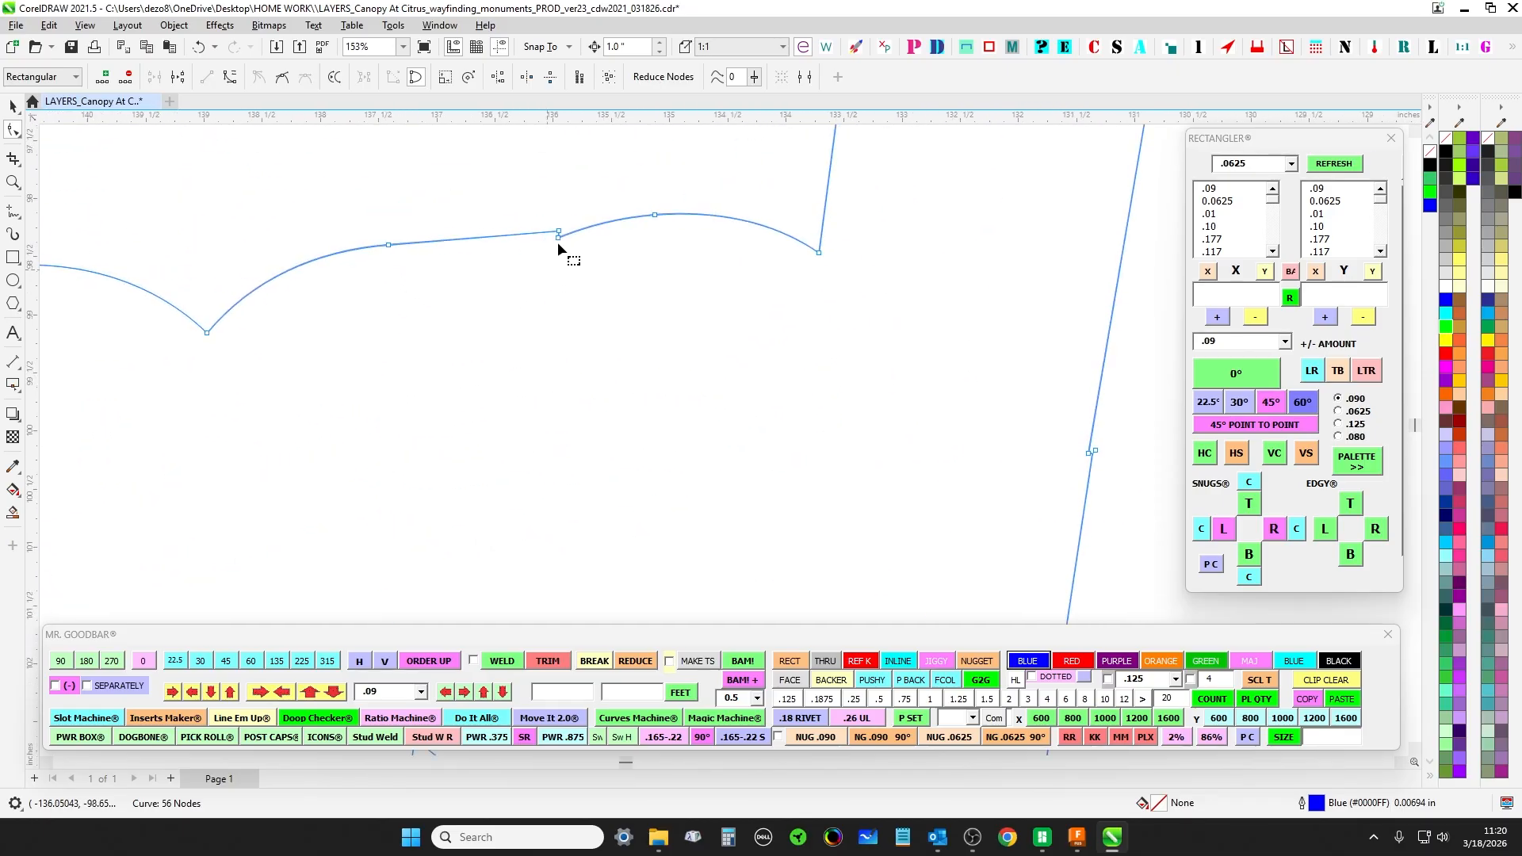
scroll(572, 272, "down", 2)
left_click_drag(982, 324, 859, 360)
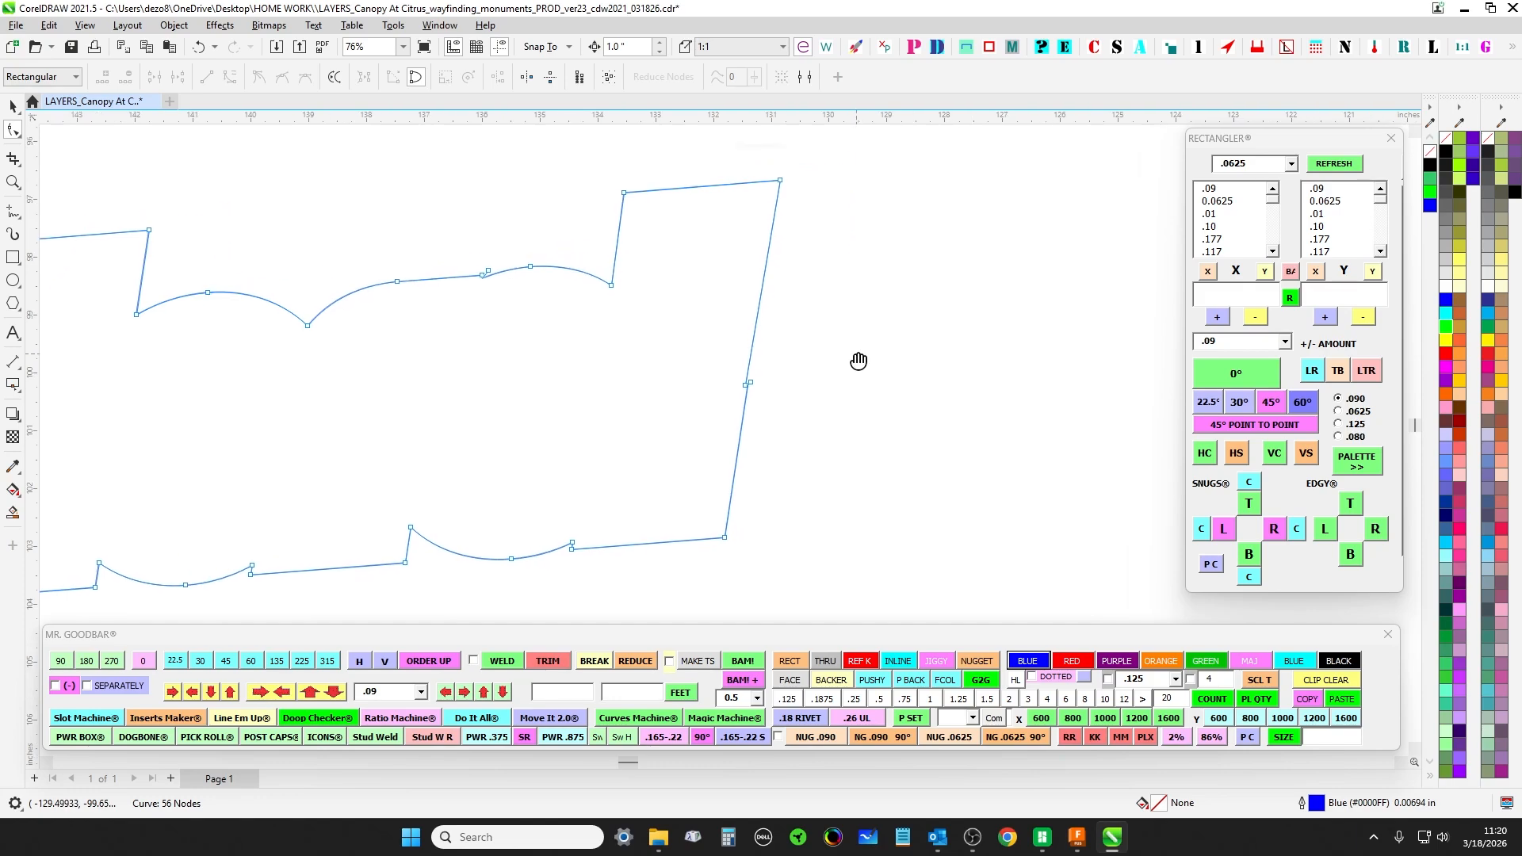
scroll(753, 396, "up", 5)
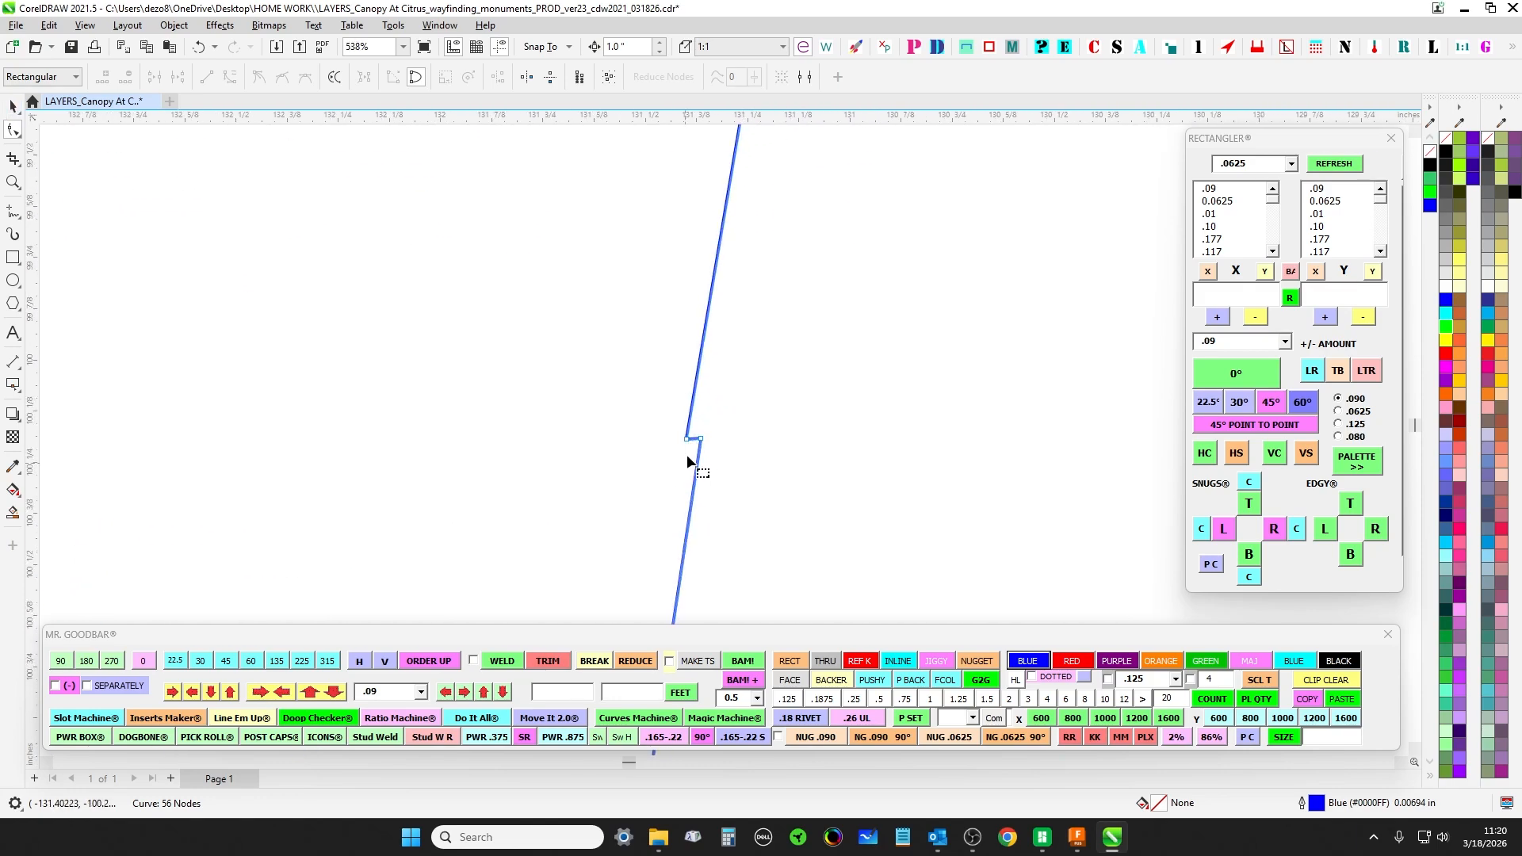
- Paste the 0.15625-inch green circle against the jog on the outline's slanted end as a size gauge, and remove it
left_click(10, 107)
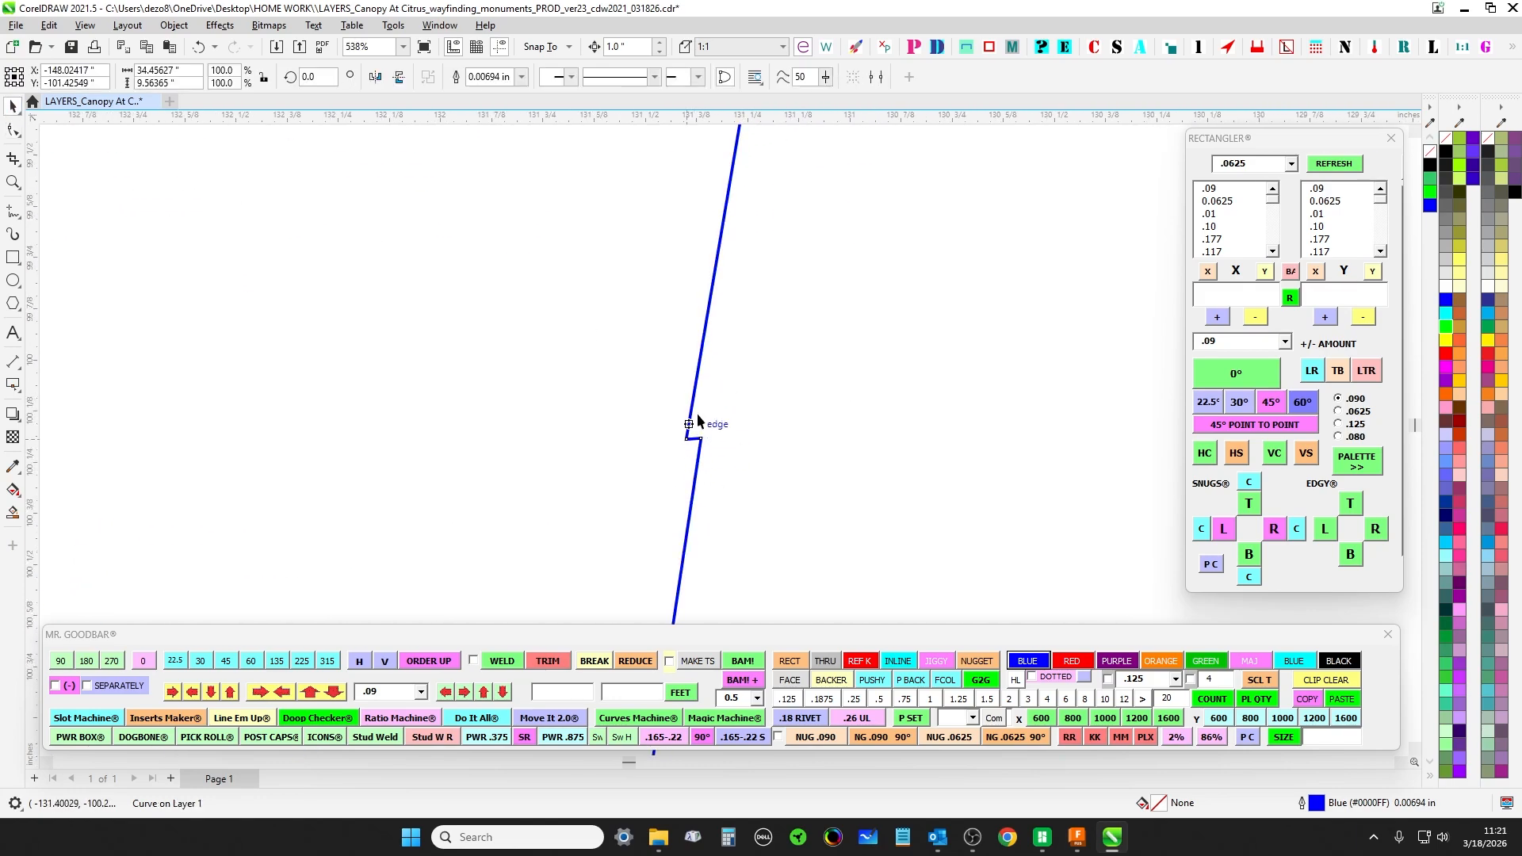
scroll(705, 401, "down", 4)
left_click_drag(706, 381, 642, 383)
scroll(622, 428, "up", 2)
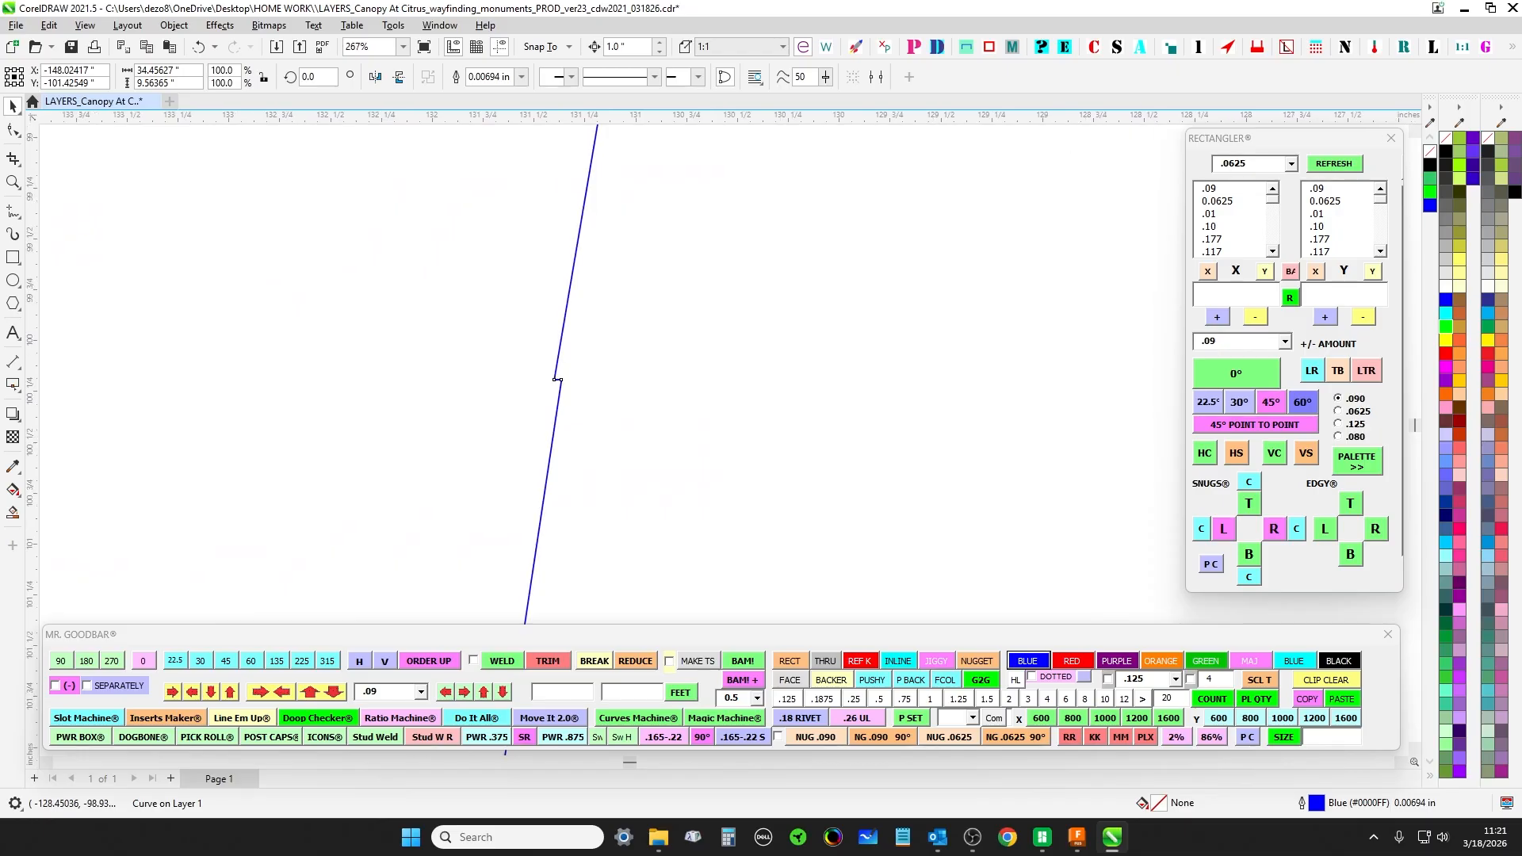
key("ctrl+v")
scroll(534, 296, "up", 1)
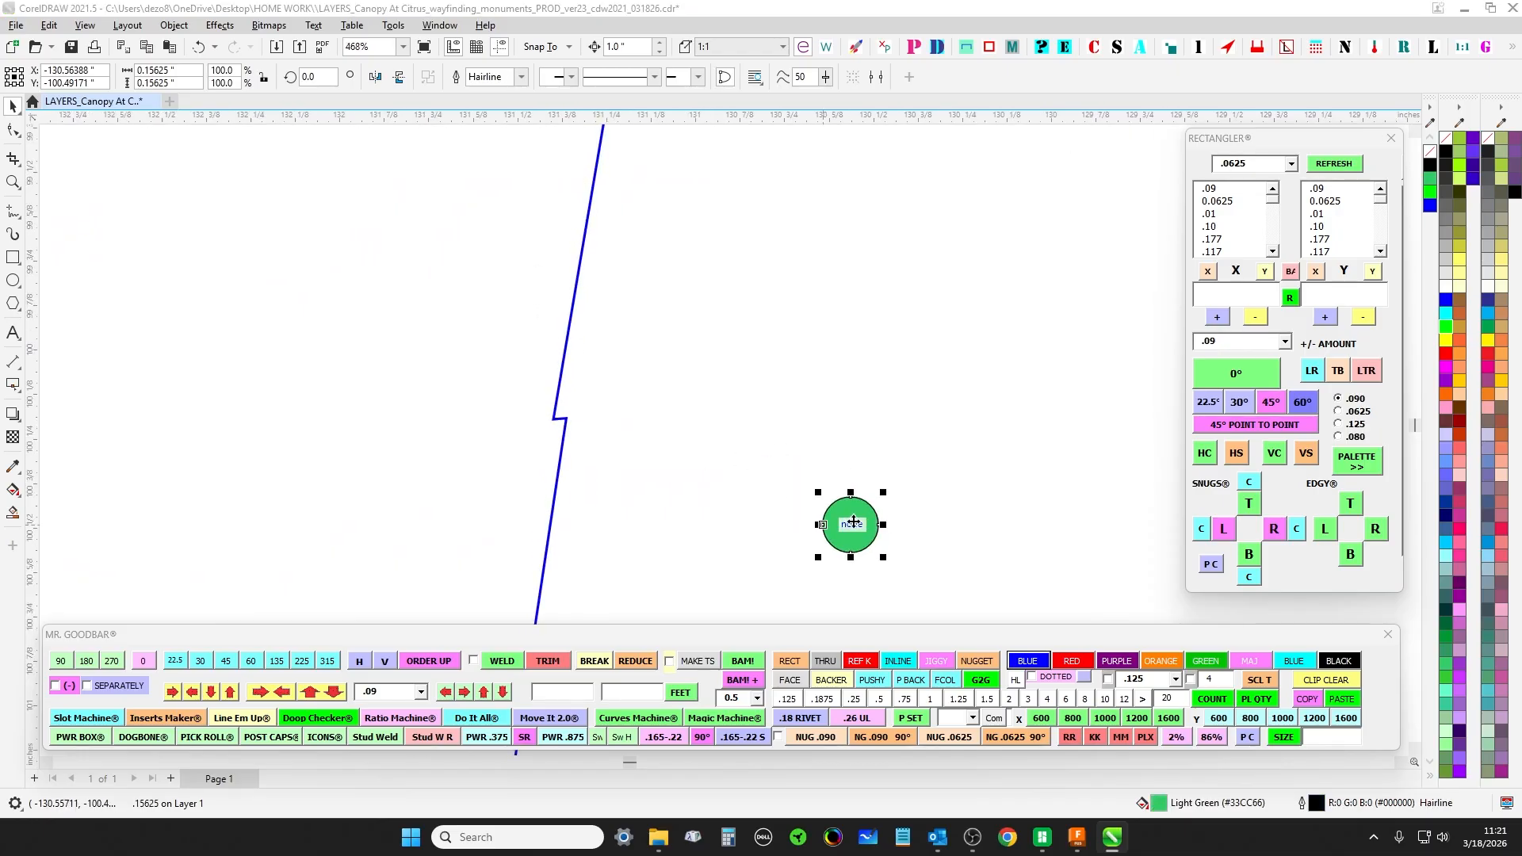
left_click_drag(853, 523, 514, 370)
scroll(598, 373, "up", 2)
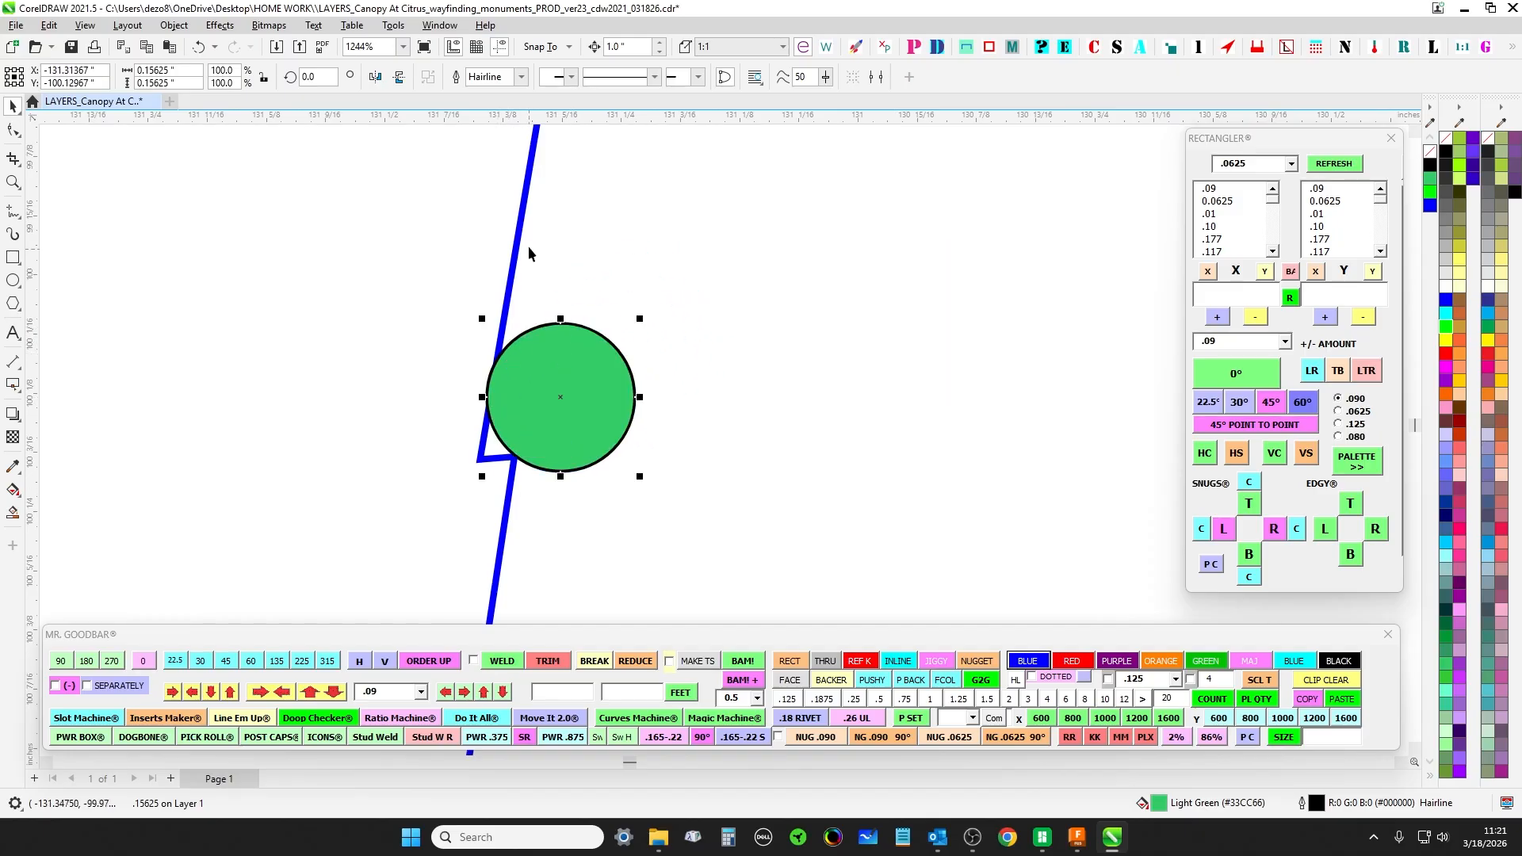
scroll(542, 253, "down", 3)
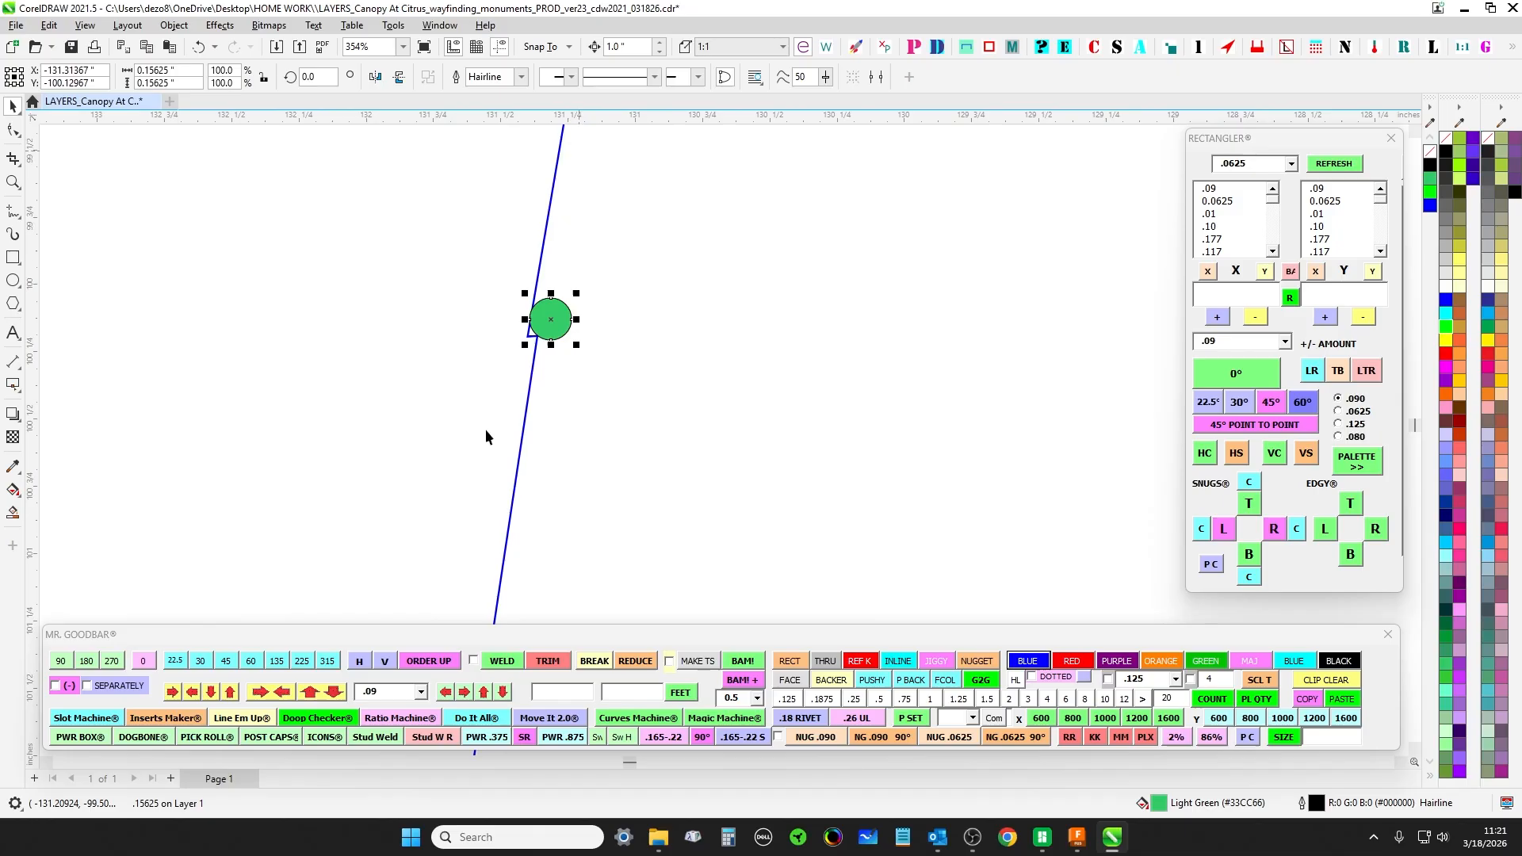
left_click(606, 386)
- Set the blue backing outline's line width to 0.125 inch and deselect it
scroll(698, 283, "down", 5)
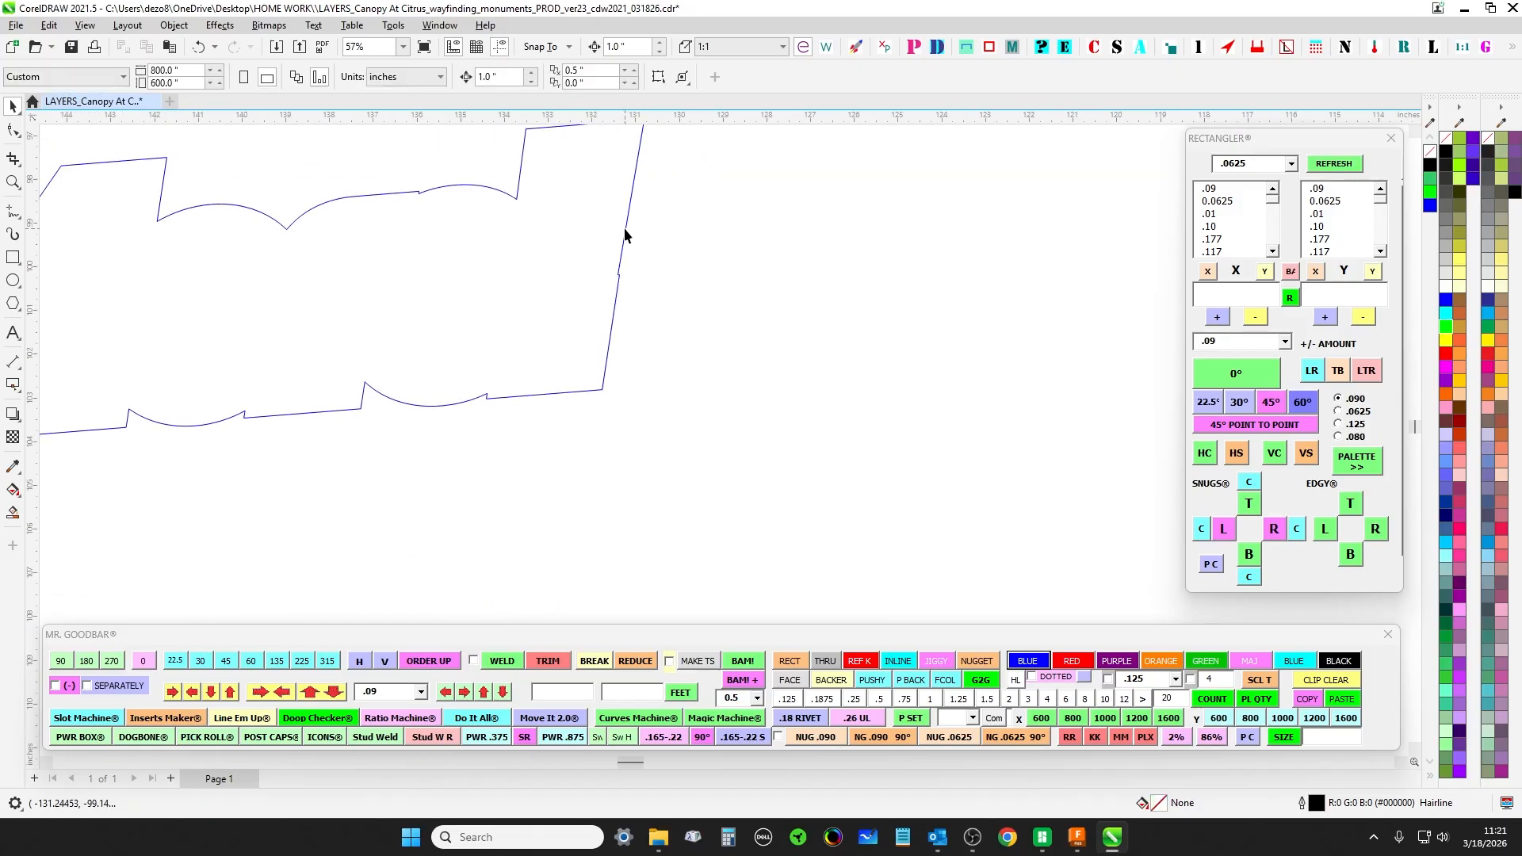
left_click(625, 235)
scroll(666, 233, "down", 4)
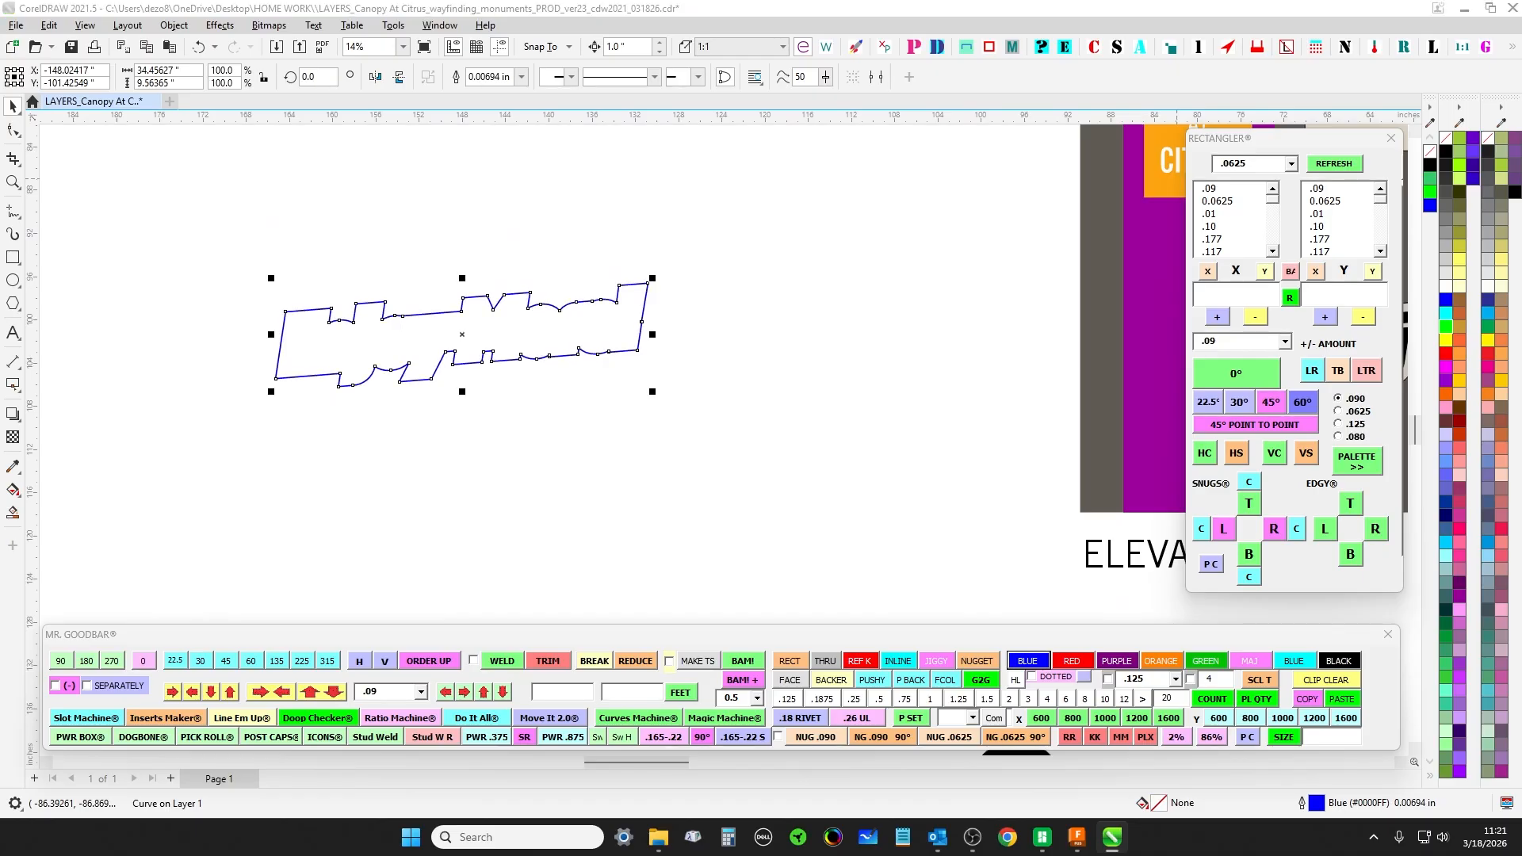
scroll(684, 277, "up", 4)
scroll(382, 445, "up", 2)
left_click(492, 389)
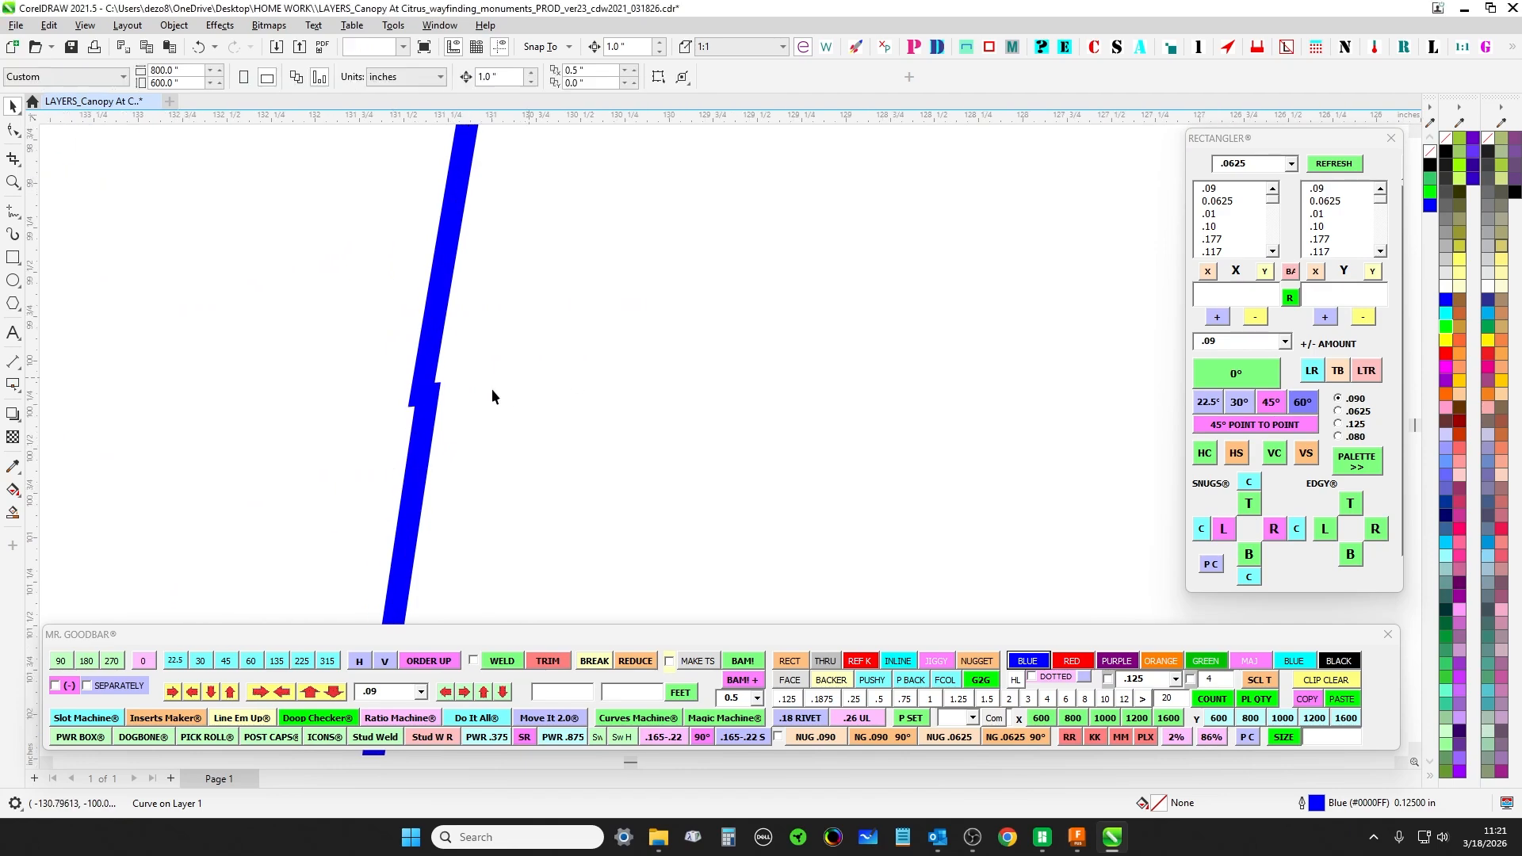
- Inspect the thickened outline's jogs at the slanted end and along the upper edge, and review the overall contour
scroll(436, 389, "up", 1)
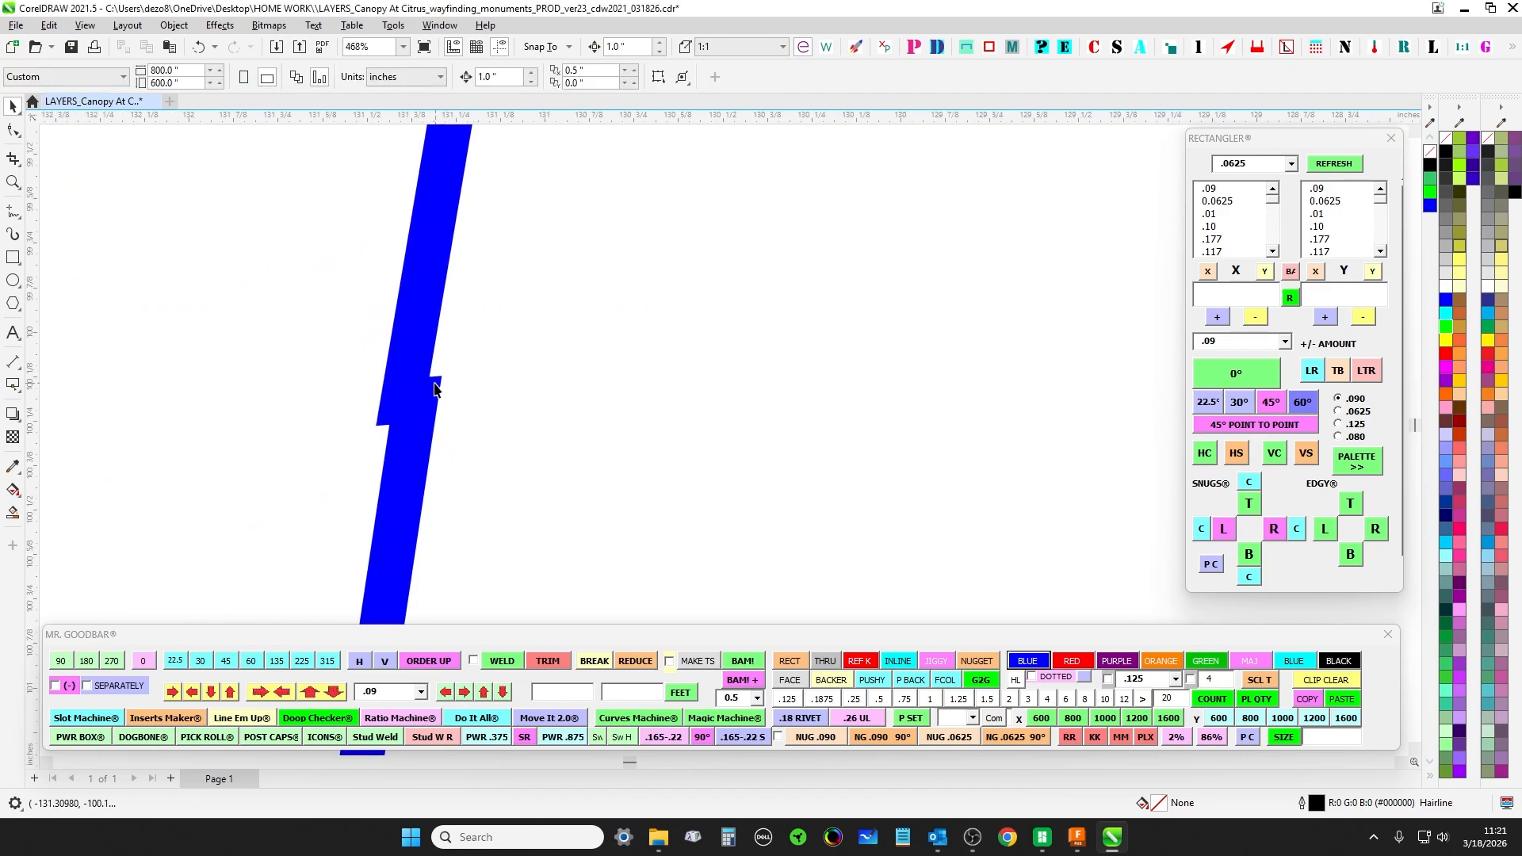
scroll(434, 389, "down", 3)
scroll(586, 210, "left", 3)
scroll(432, 286, "up", 1)
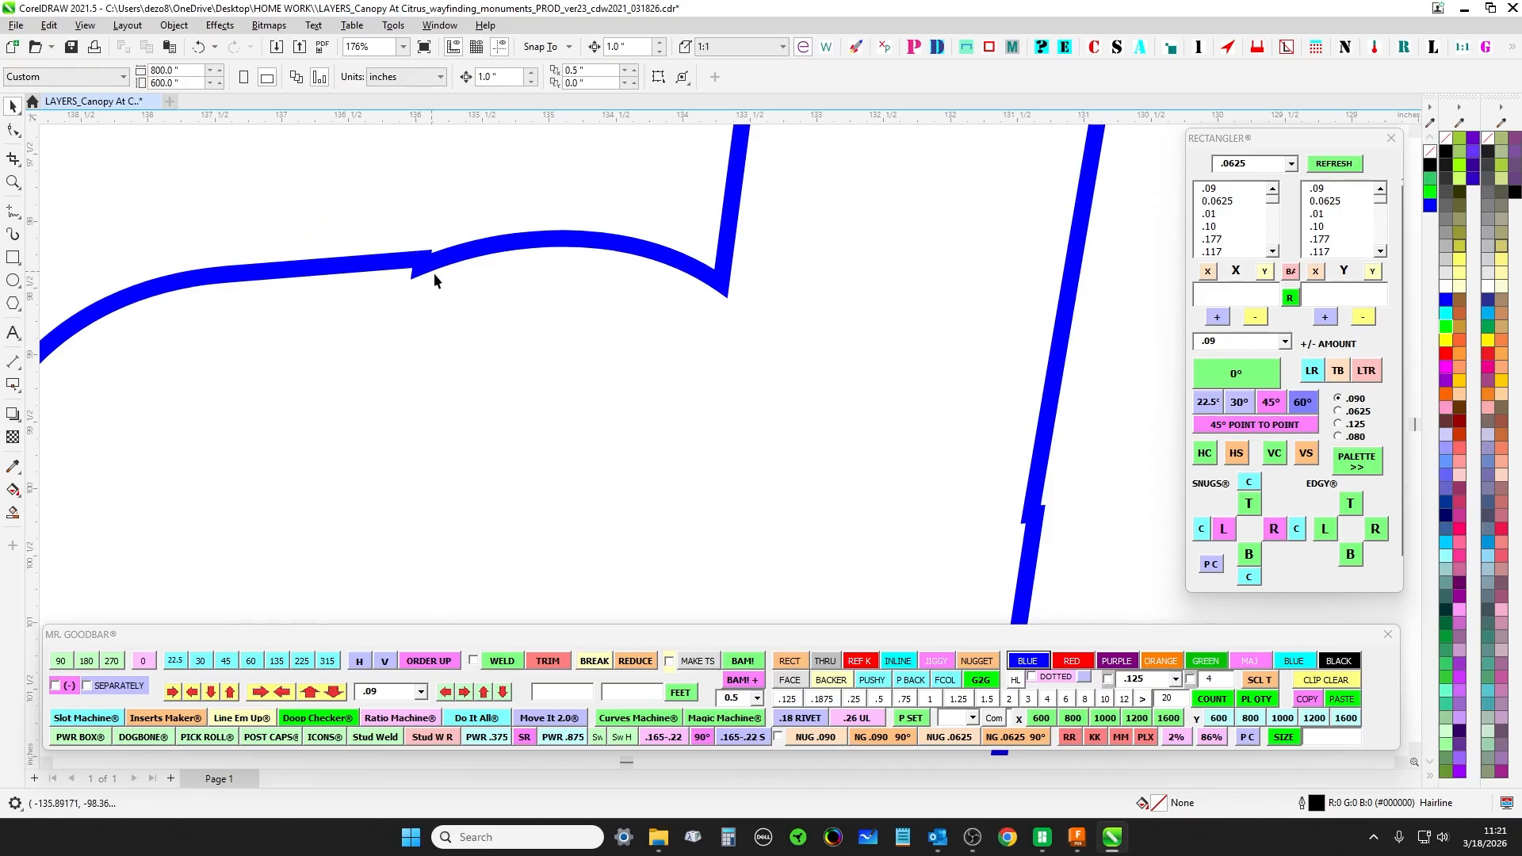
scroll(434, 279, "down", 2)
left_click_drag(230, 353, 597, 379)
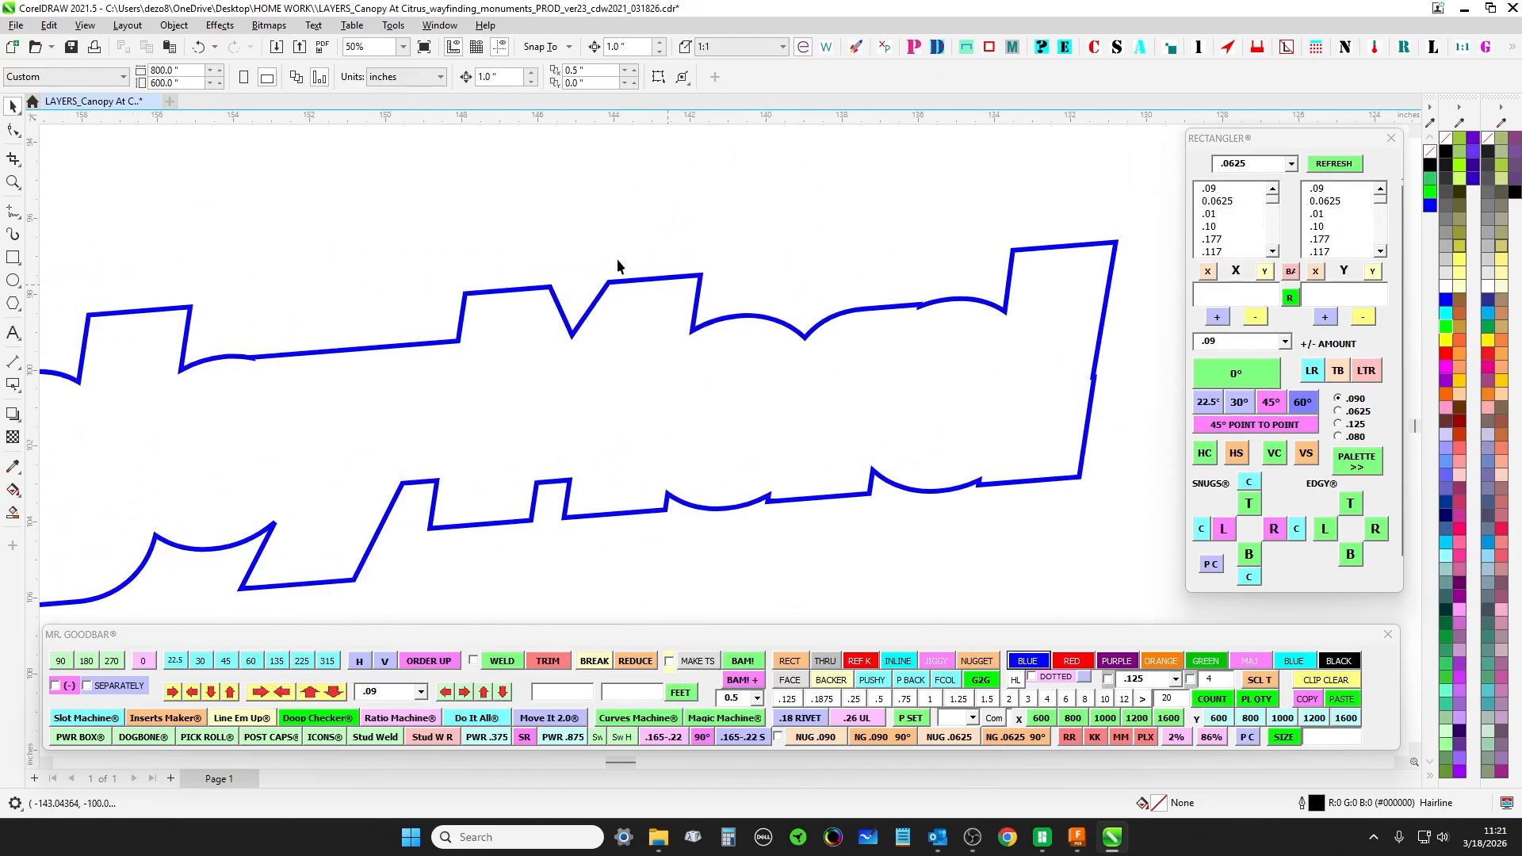
- Undo the 0.125-inch line width on the blue backing outline
left_click(381, 350)
scroll(570, 162, "down", 2)
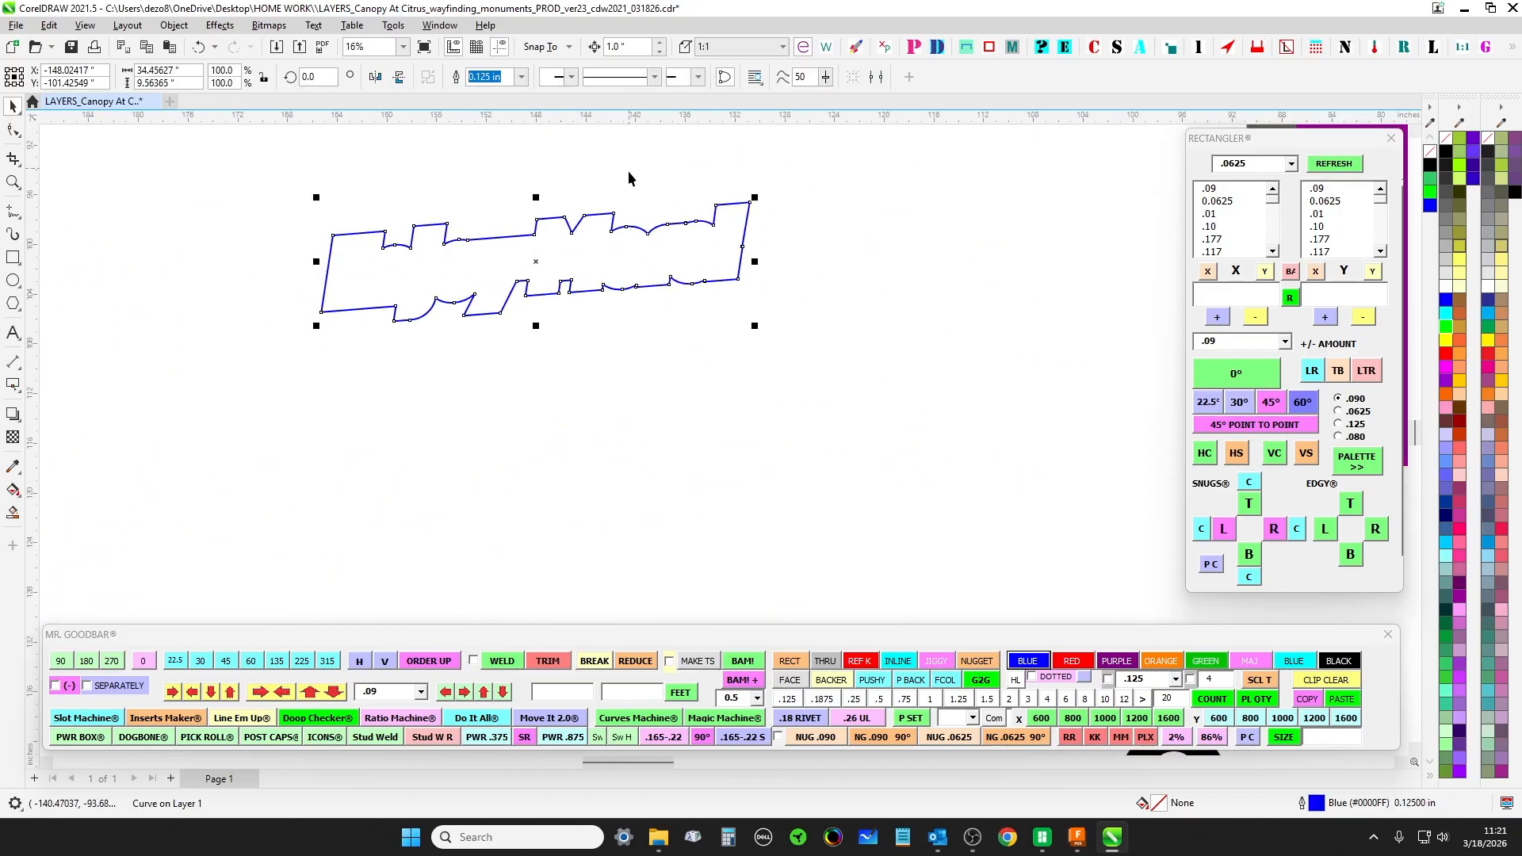
key("ctrl+z")
- Draw a straight hairline segment about 0.22 inch long over the outline's straight upper edge, just before the jog under the lettering
scroll(738, 266, "up", 3)
left_click_drag(724, 223, 600, 383)
scroll(330, 188, "up", 1)
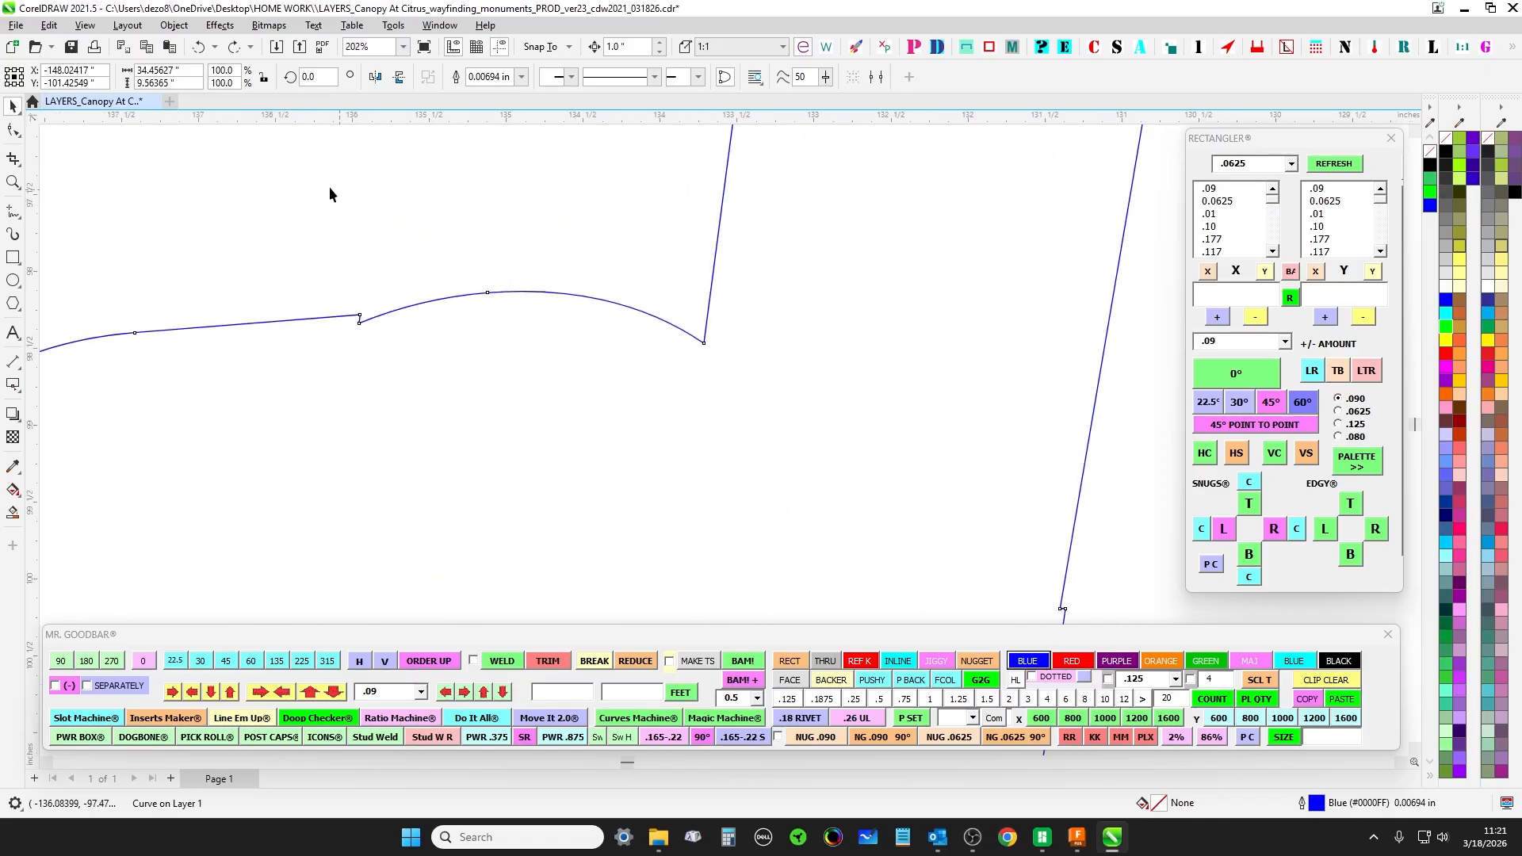
left_click_drag(330, 189, 572, 225)
scroll(485, 194, "up", 1)
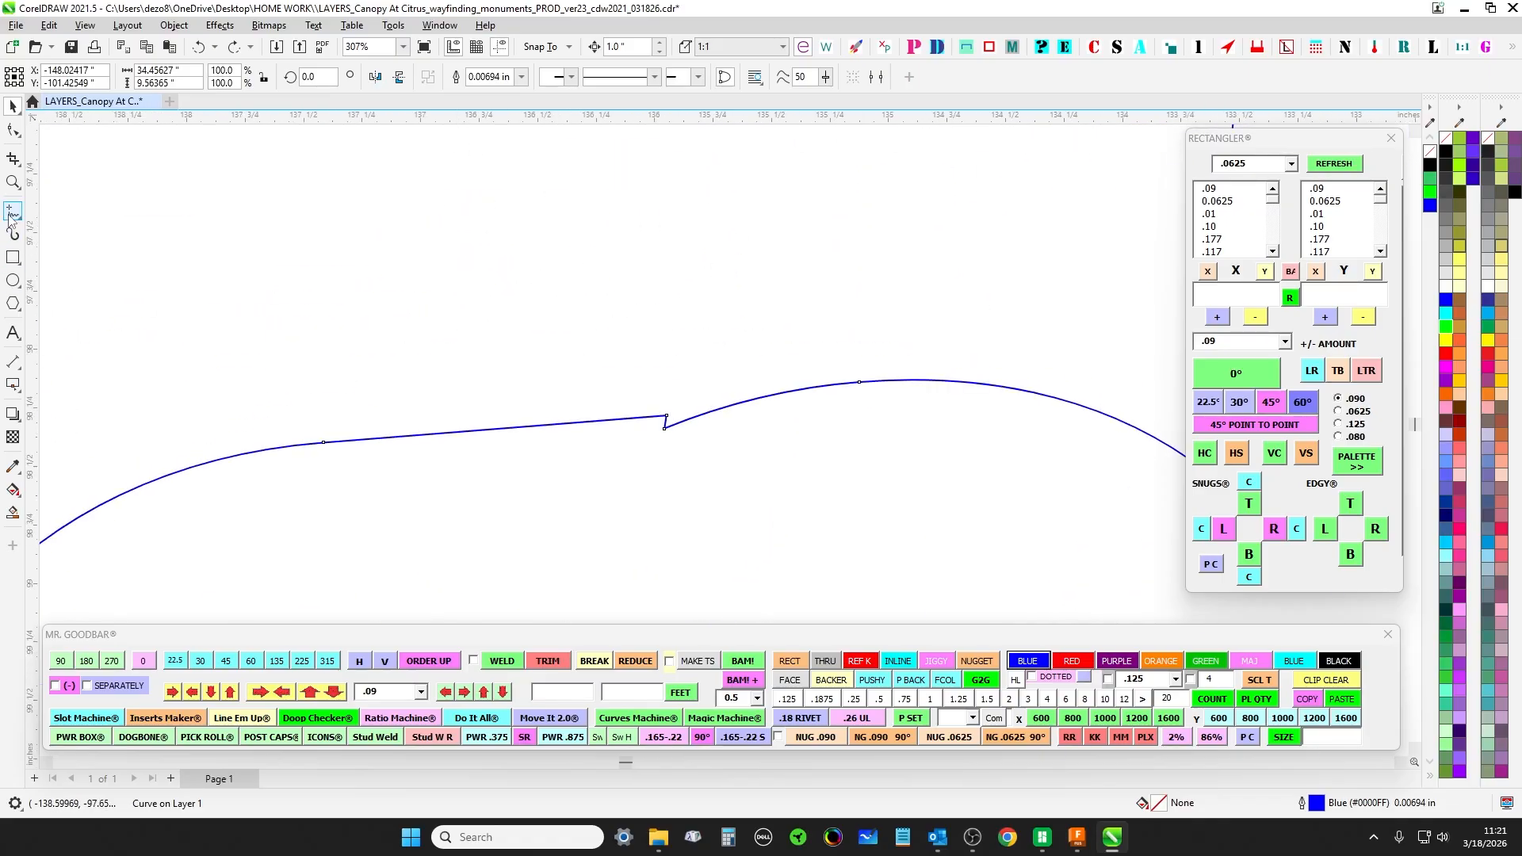
scroll(526, 441, "up", 1)
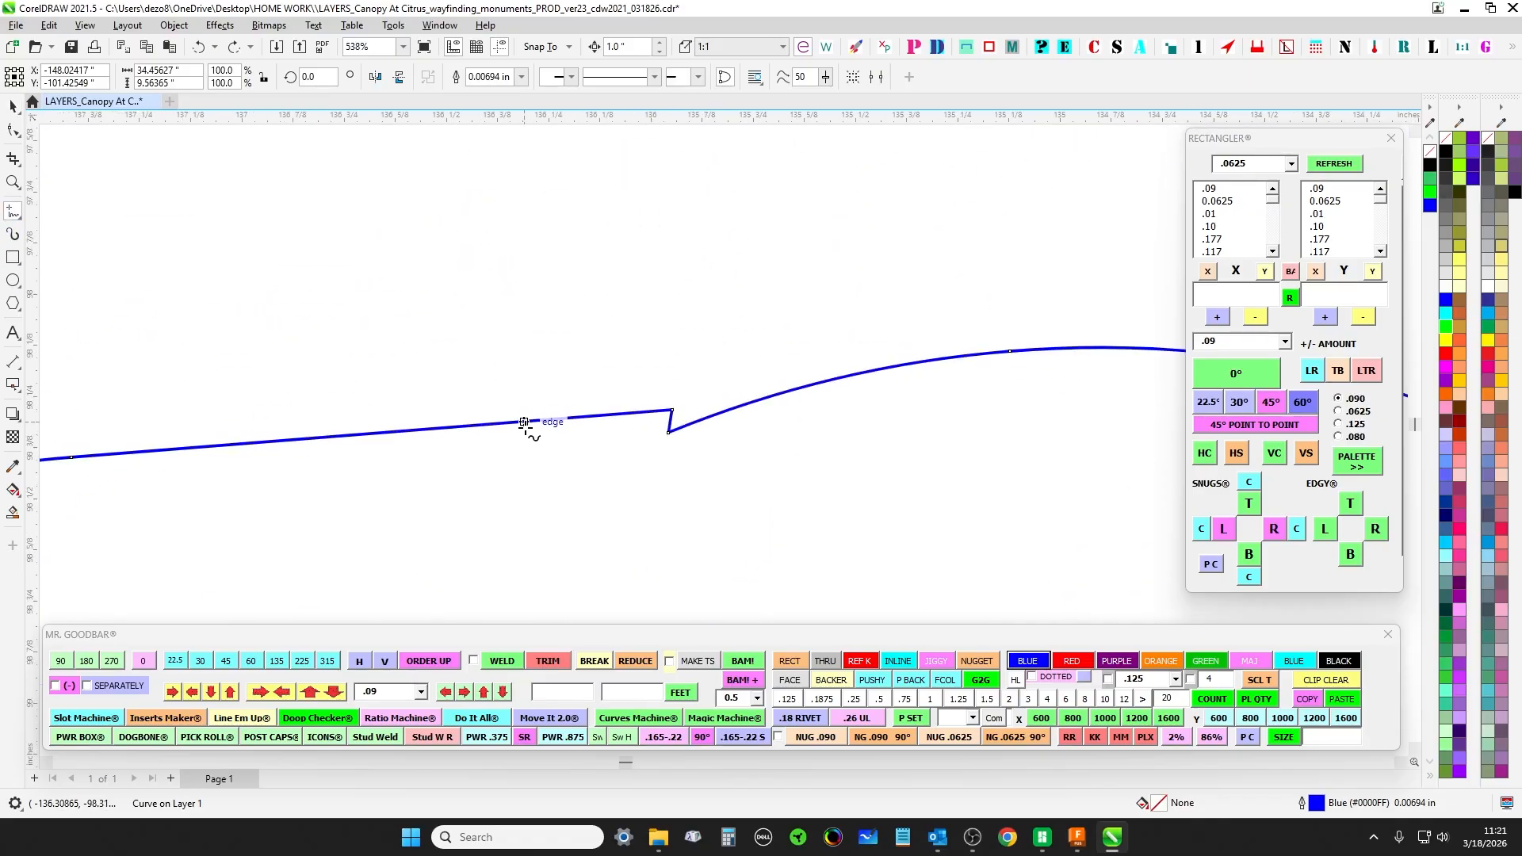
left_click_drag(524, 422, 618, 417)
key("space")
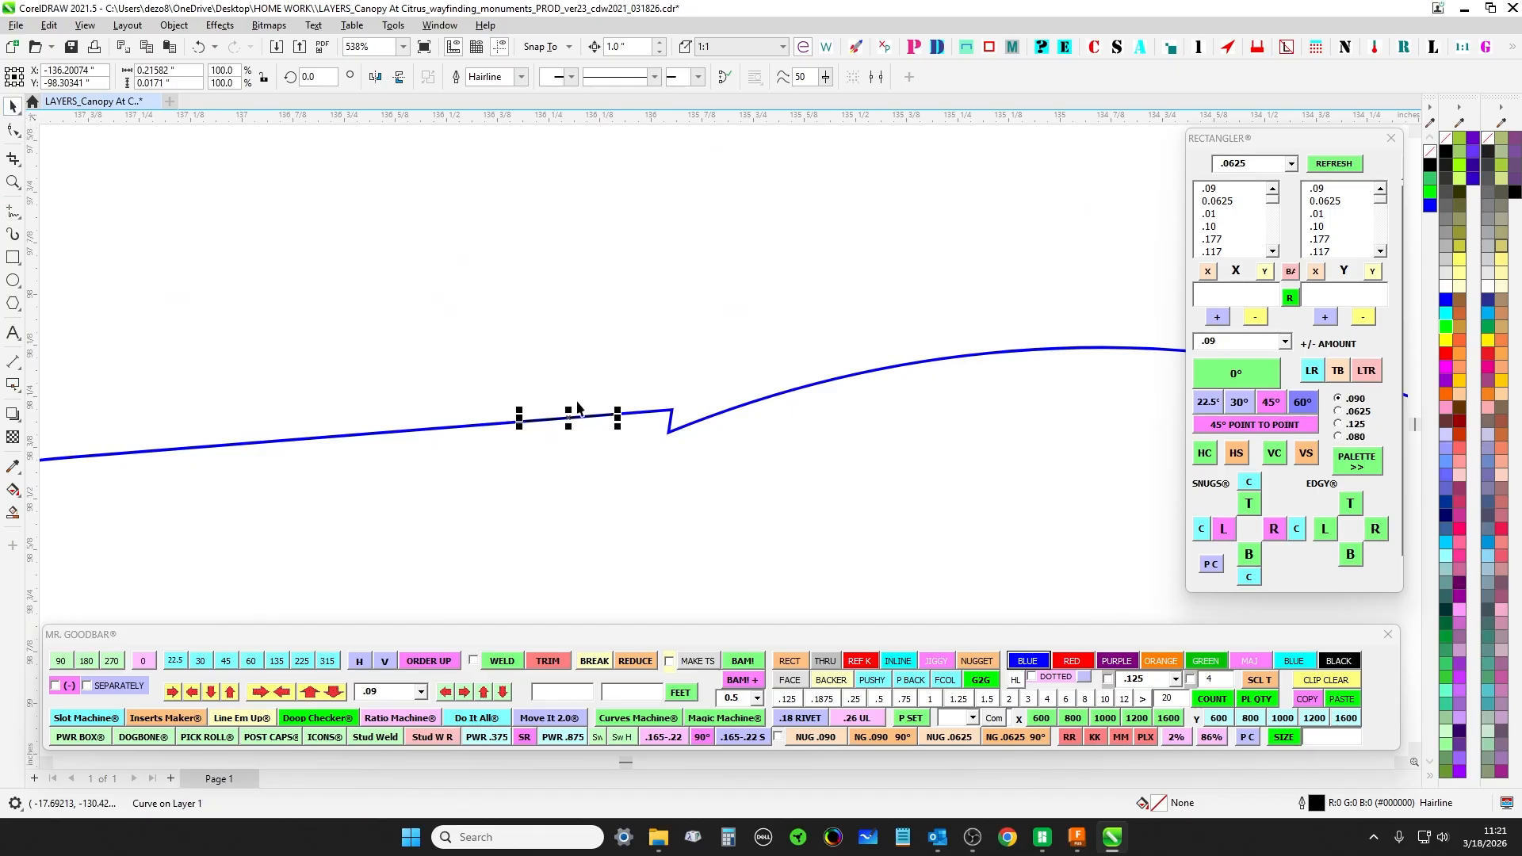
- Move the short black line so its starting end snaps onto the upper corner of the jog, extending the straight edge toward the curve
scroll(578, 408, "up", 1)
left_click_drag(265, 418, 396, 548)
left_click_drag(292, 557, 424, 409)
scroll(426, 404, "up", 3)
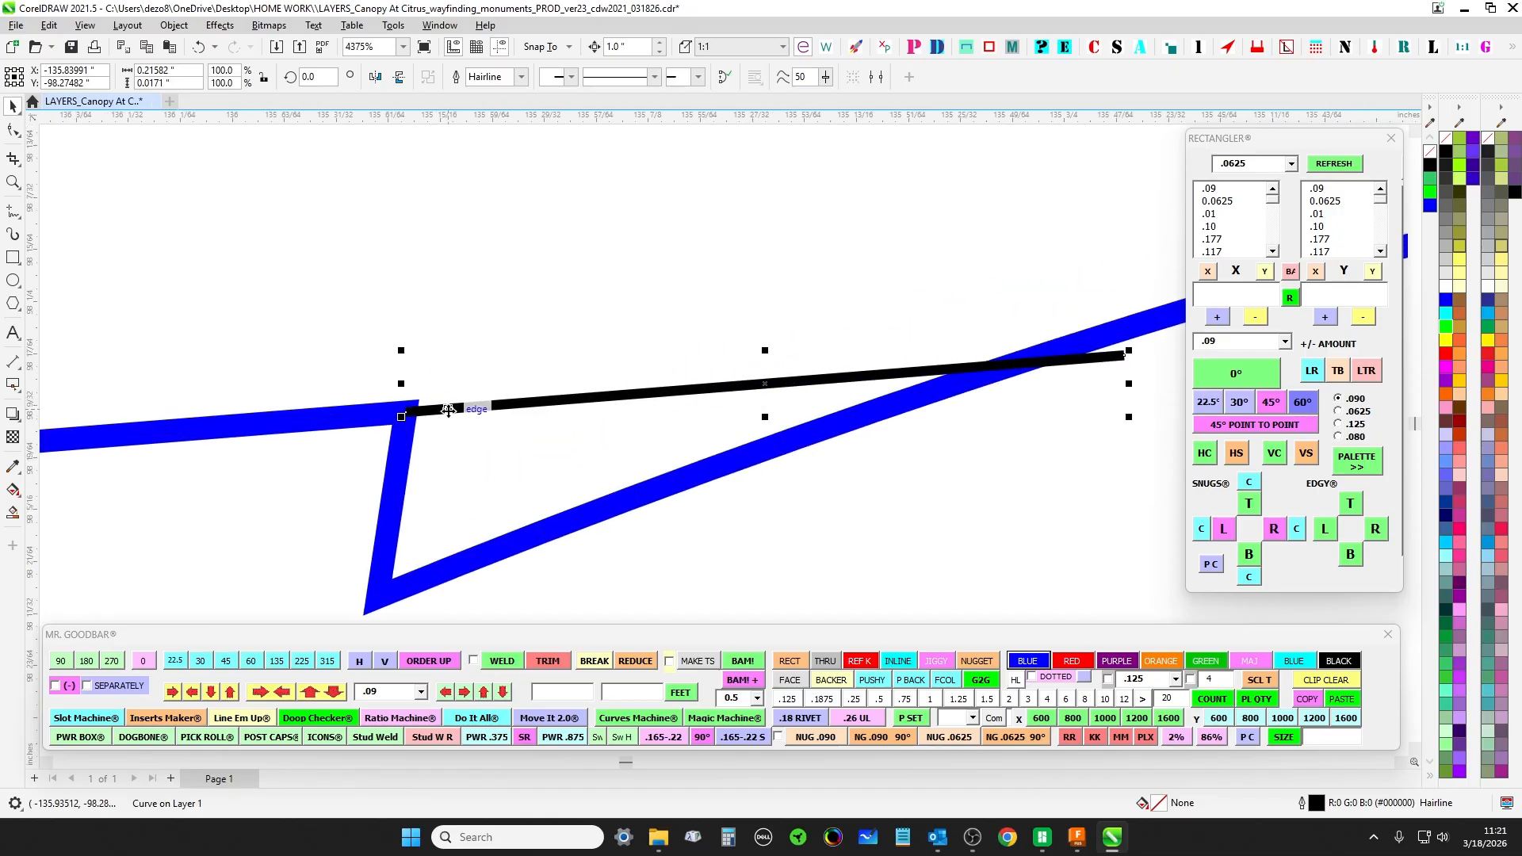
- Place a copy of the short line slightly farther along its own direction, crossing the curved edge, and delete the original at the jog corner
key("ctrl+x")
key("ctrl+v")
left_click_drag(434, 410, 520, 404)
left_click(439, 346)
left_click(435, 410)
left_click(472, 393)
left_click(427, 411)
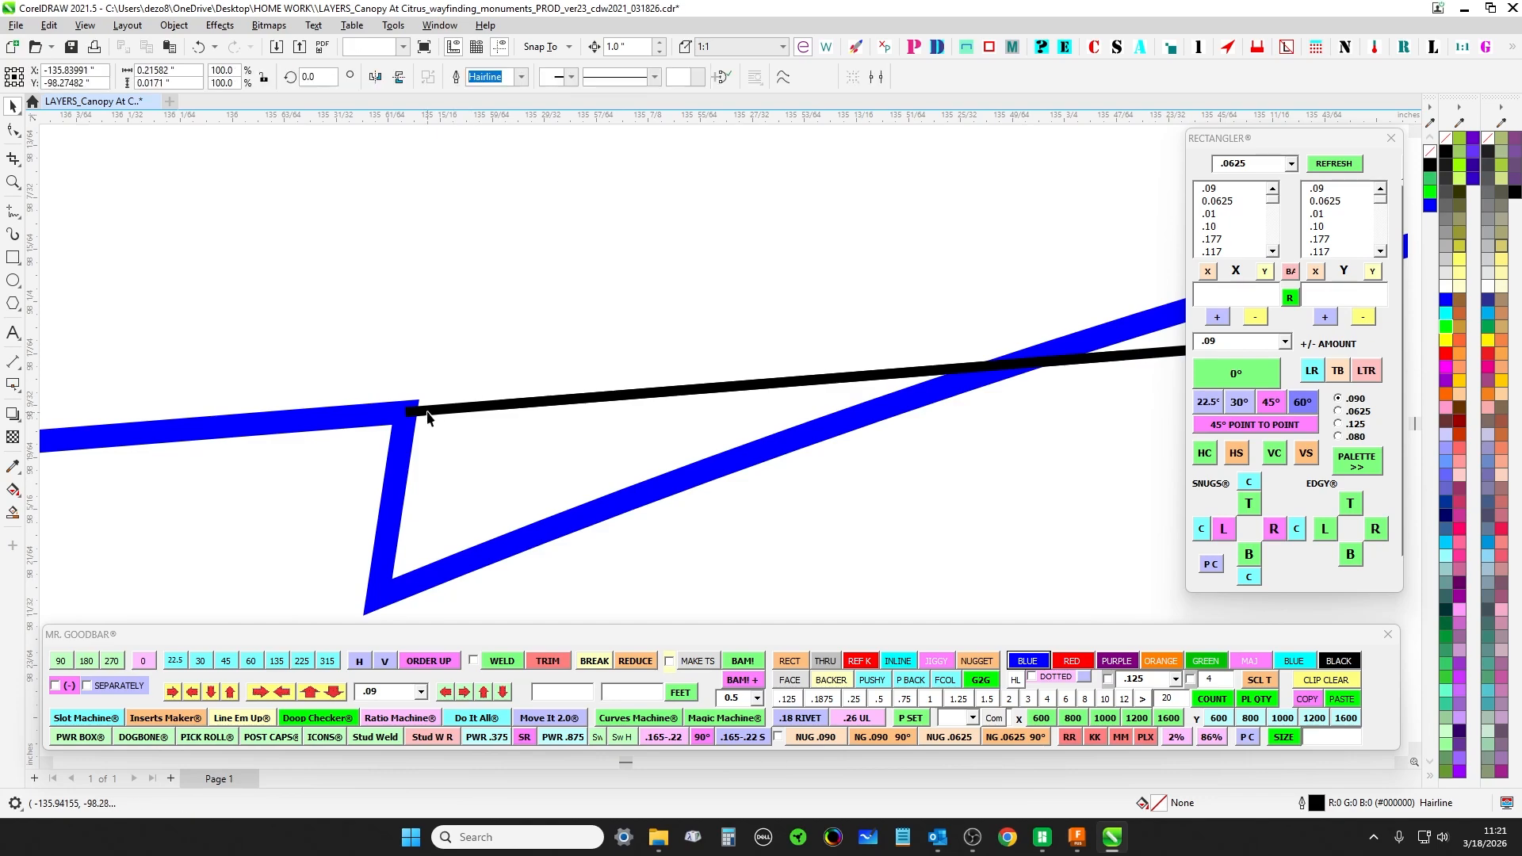
key("Delete")
scroll(459, 323, "down", 2)
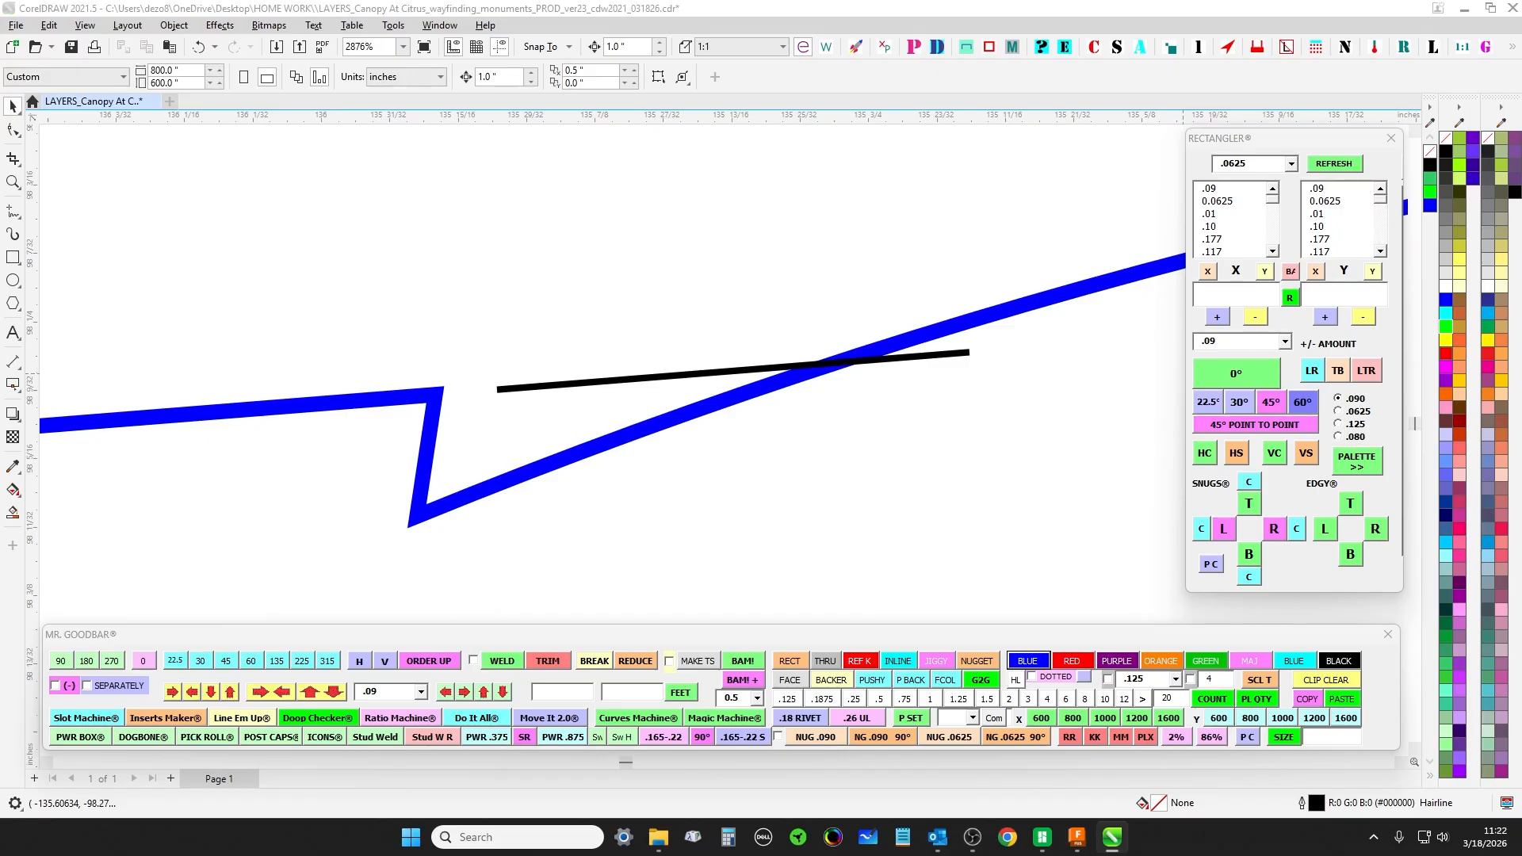
- Add a node to the blue outline where the short black line crosses its curved edge, using the Kris Kross macro
left_click_drag(1521, 376, 832, 449)
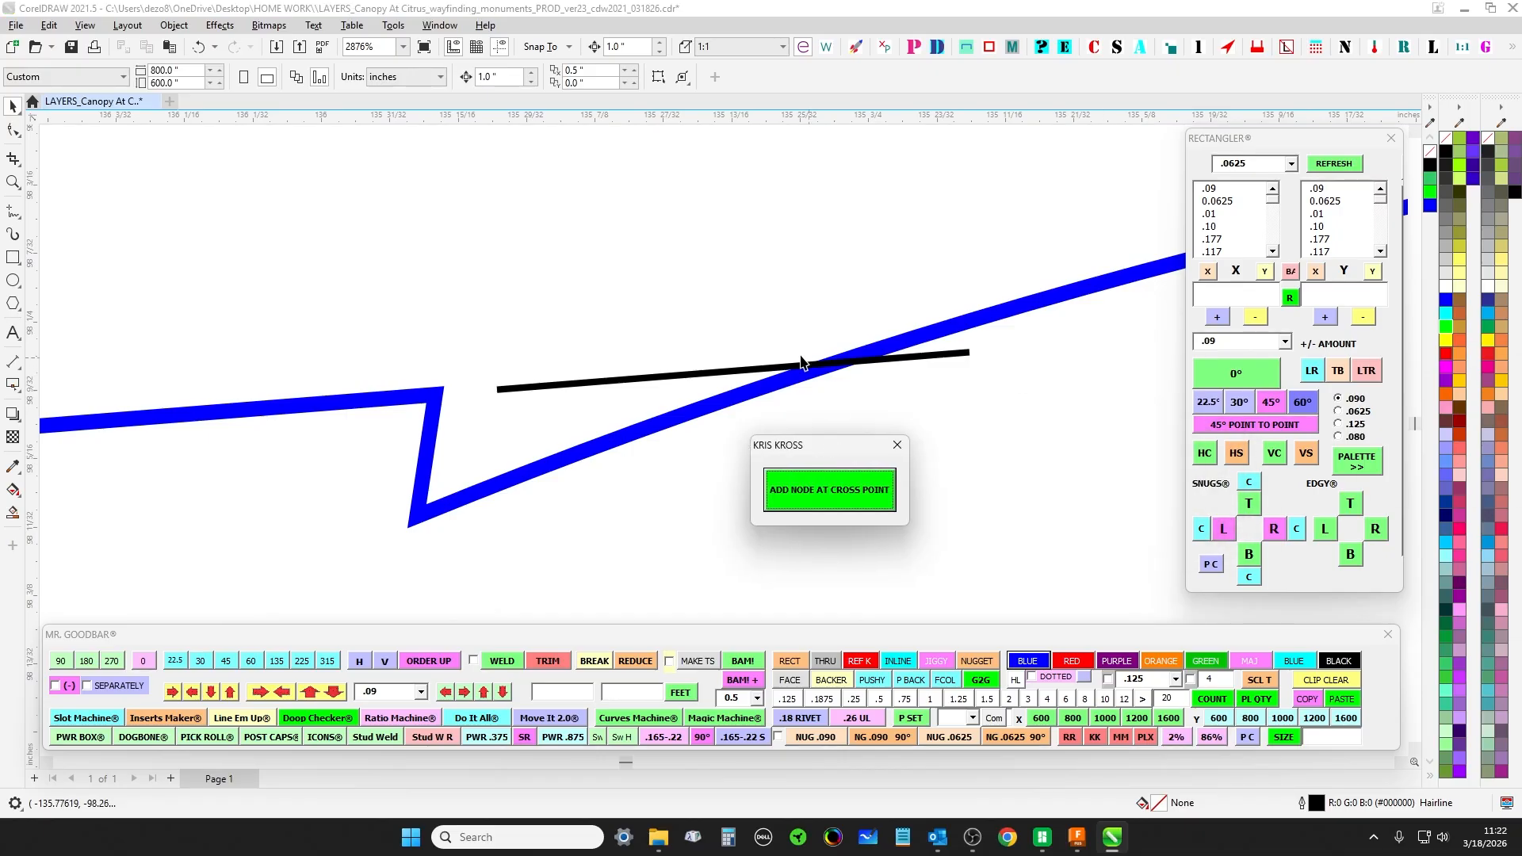
left_click(704, 378)
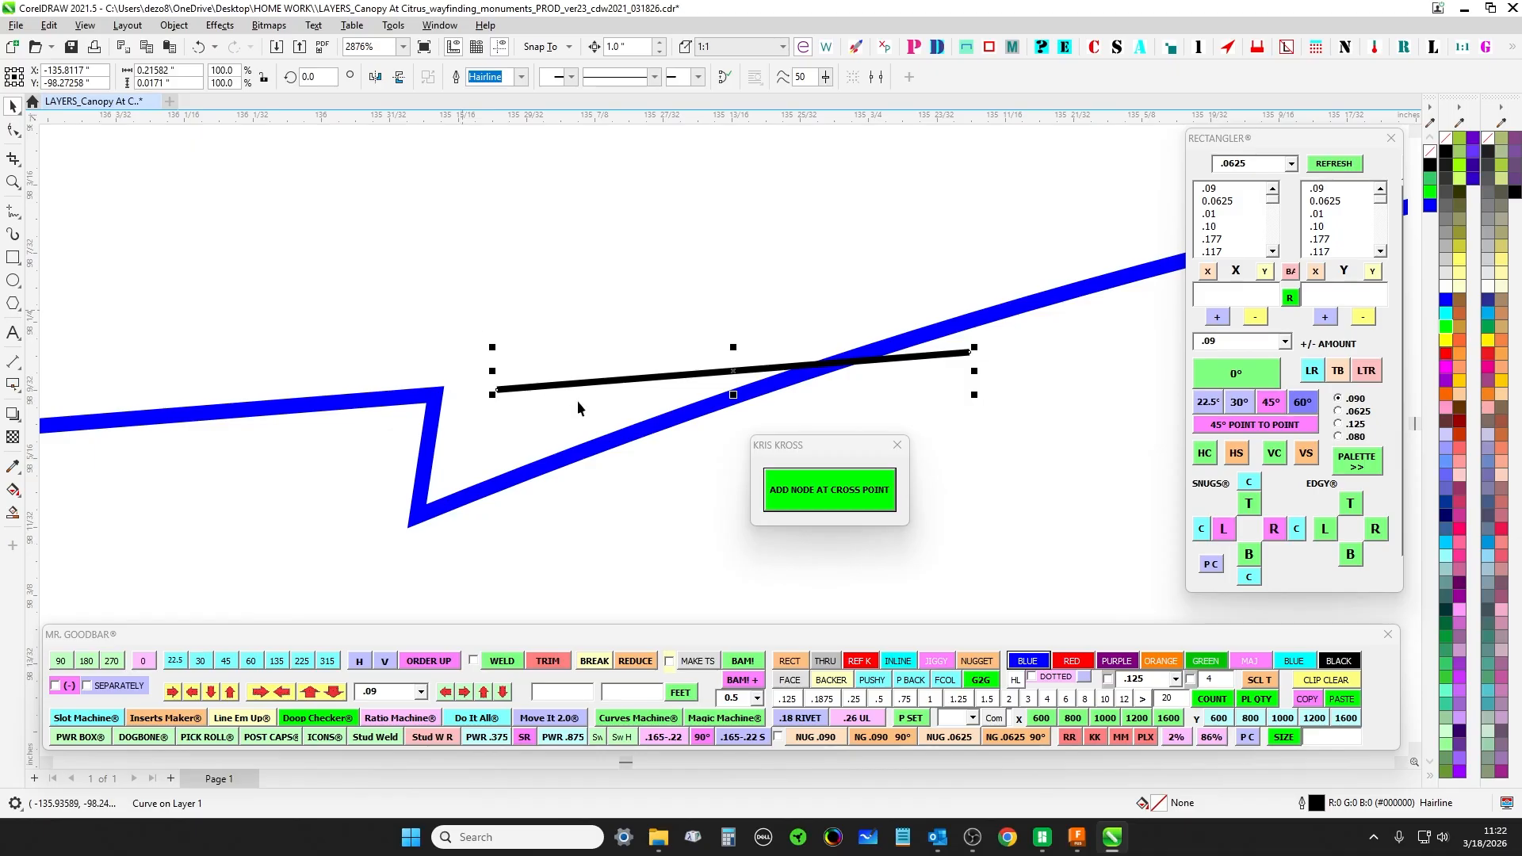
left_click(567, 463, "shift")
scroll(759, 325, "down", 2)
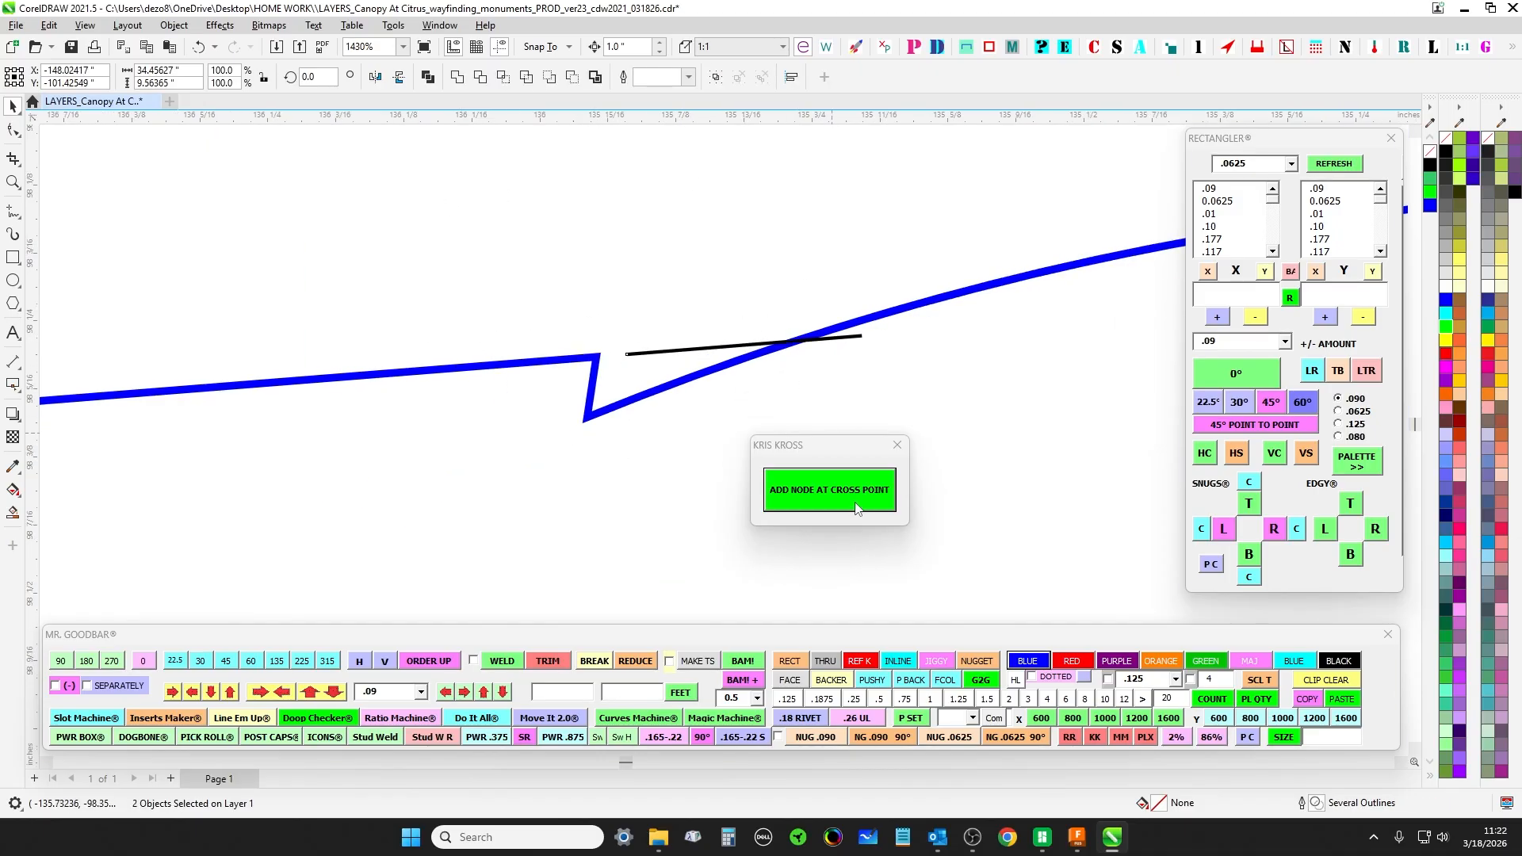
left_click(856, 507)
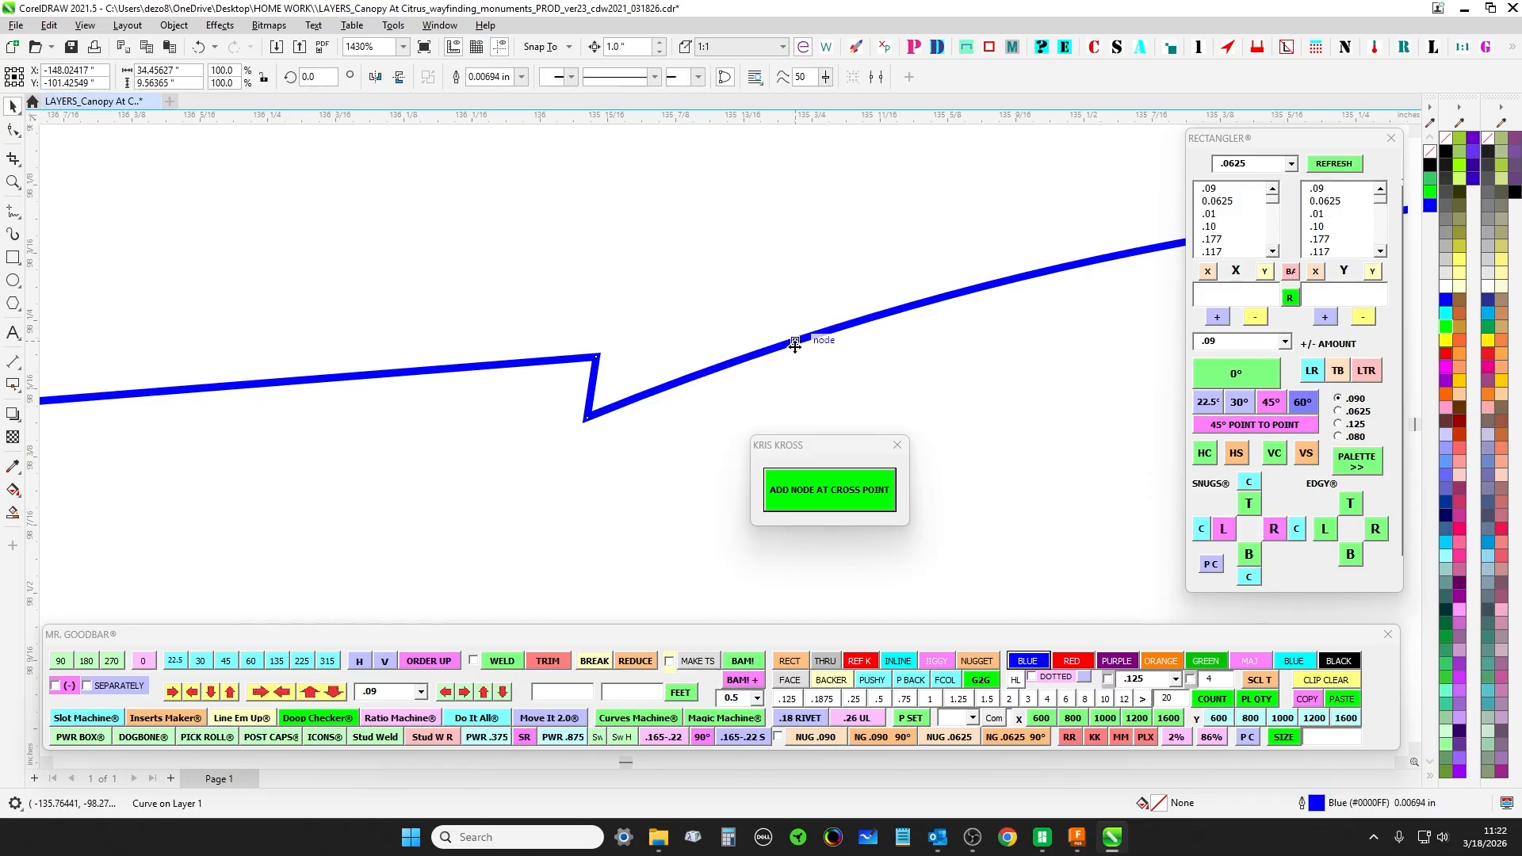
- Delete the lower node of the jog on the outline's upper edge with the Shape tool
key("F10")
scroll(517, 277, "down", 2)
mouse_move(402, 258)
left_mouse_down()
mouse_move(819, 428)
mouse_move(817, 412)
left_mouse_up()
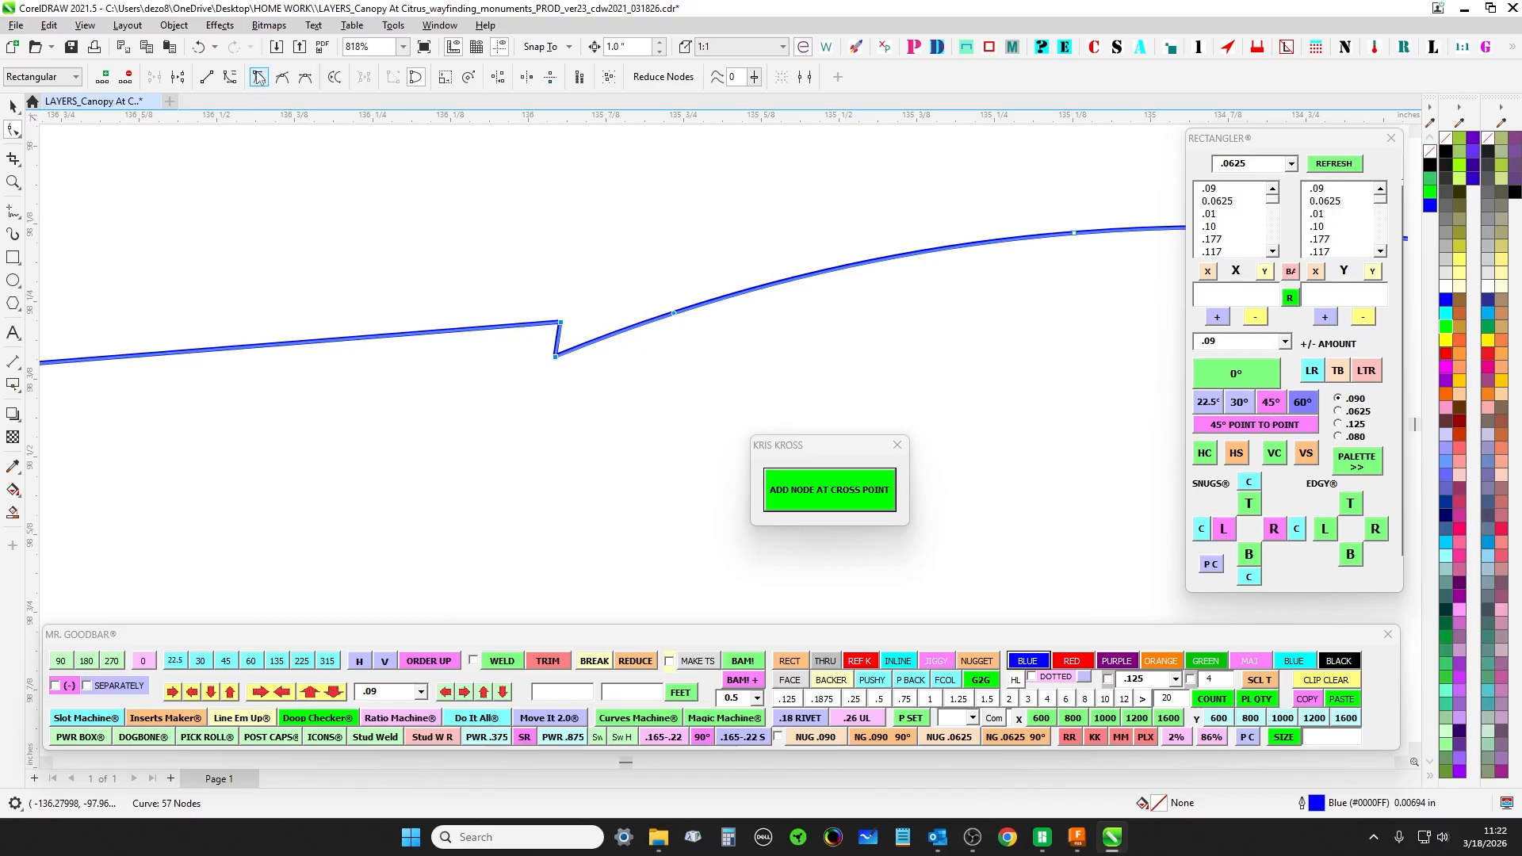
left_click_drag(603, 402, 602, 406)
key("Delete")
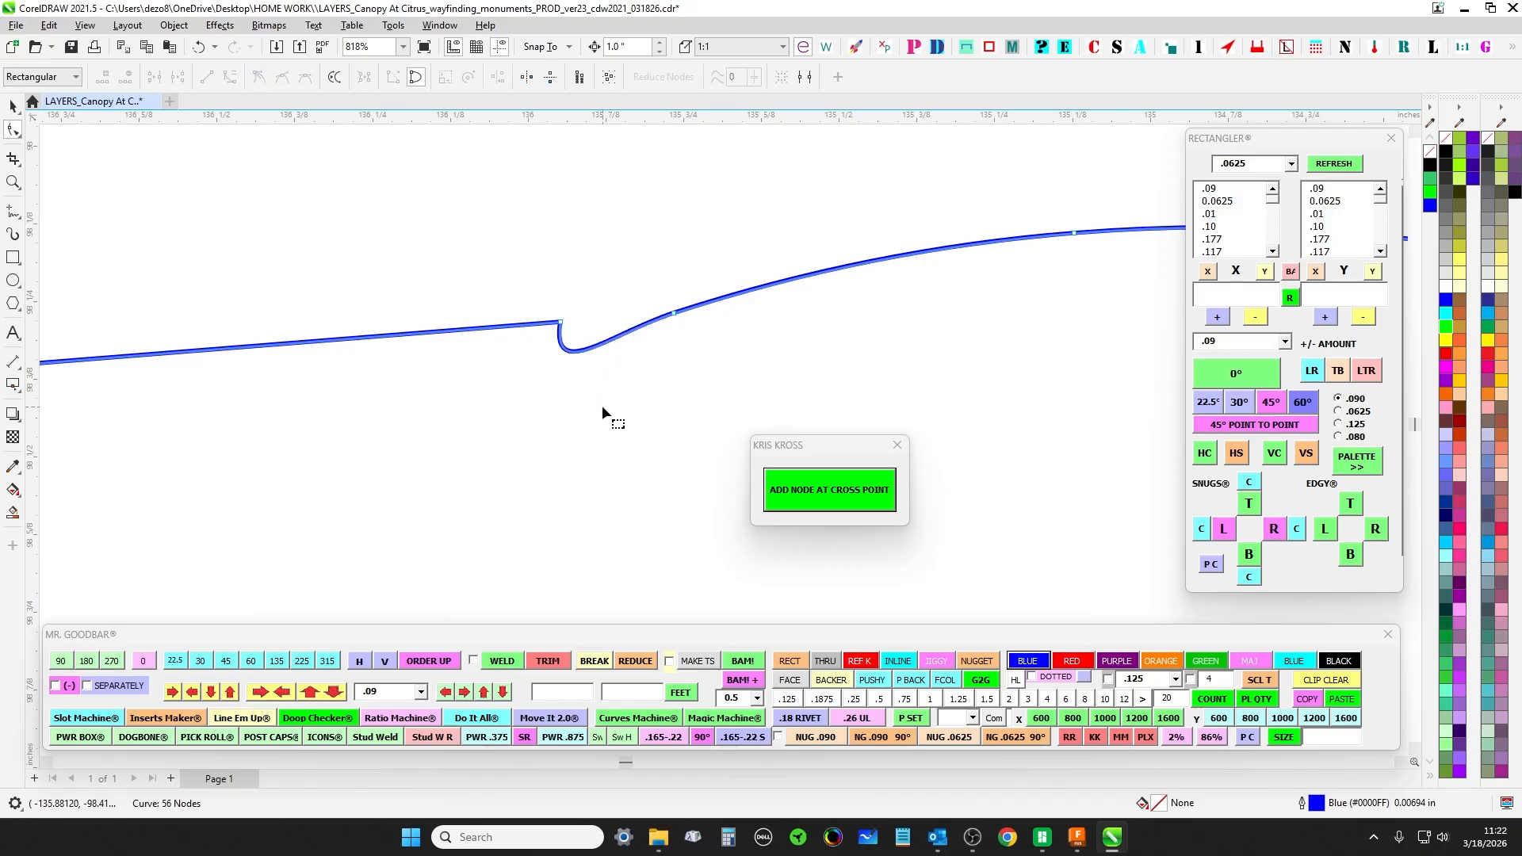
- Convert the segment ending at the new crossing node to a straight line and delete the leftover node at the former jog corner
left_click_drag(494, 282, 630, 426)
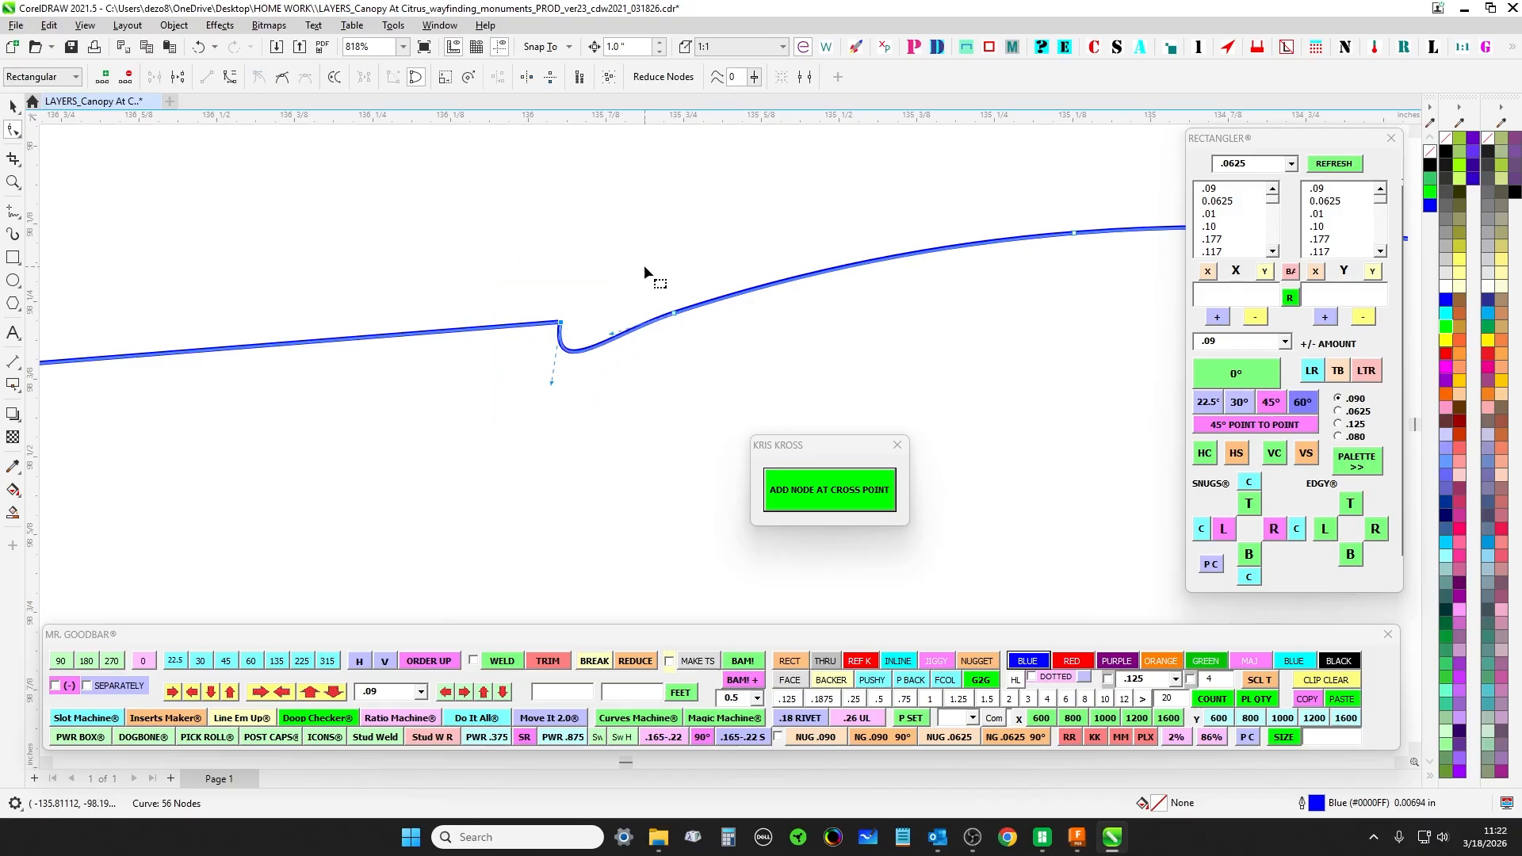
left_click(673, 313)
left_click(206, 77)
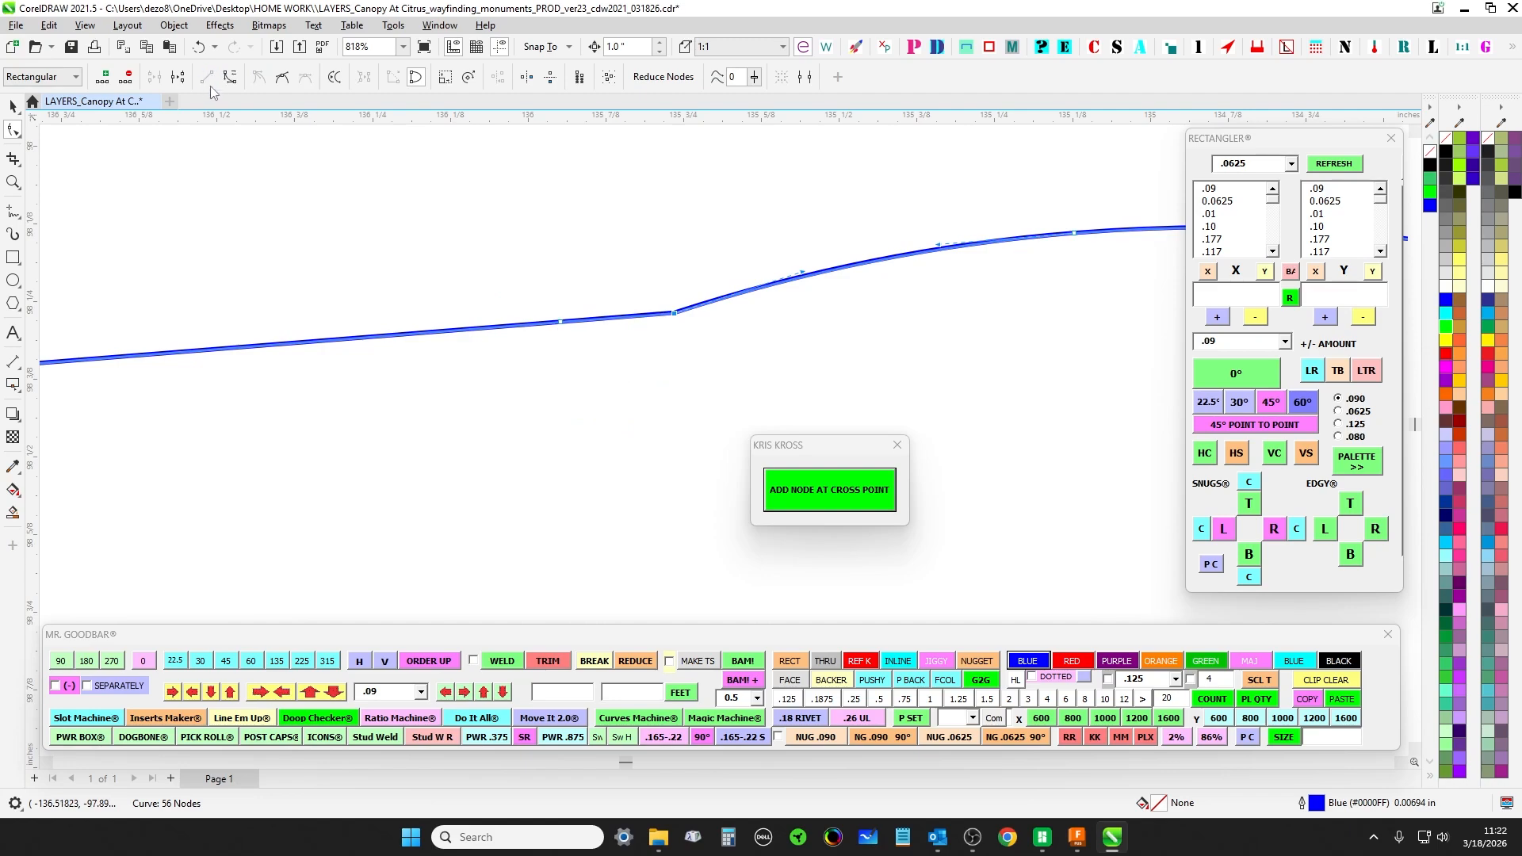
key("Delete")
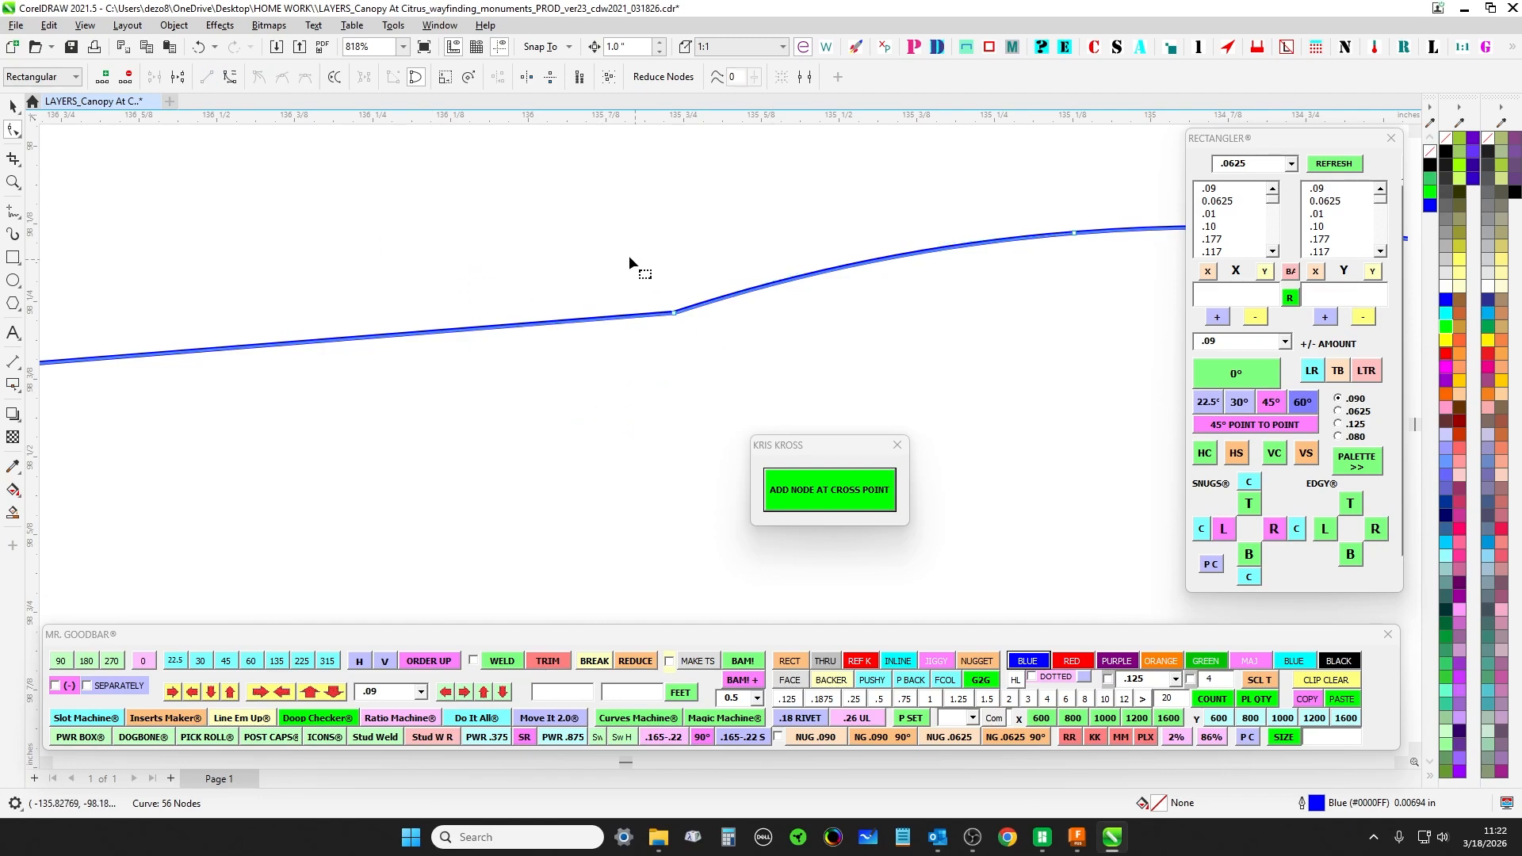
- Inspect the repaired upper edge and its neighbouring nodes against the rest of the outline
scroll(635, 271, "down", 5)
scroll(652, 297, "up", 2)
scroll(757, 247, "down", 2)
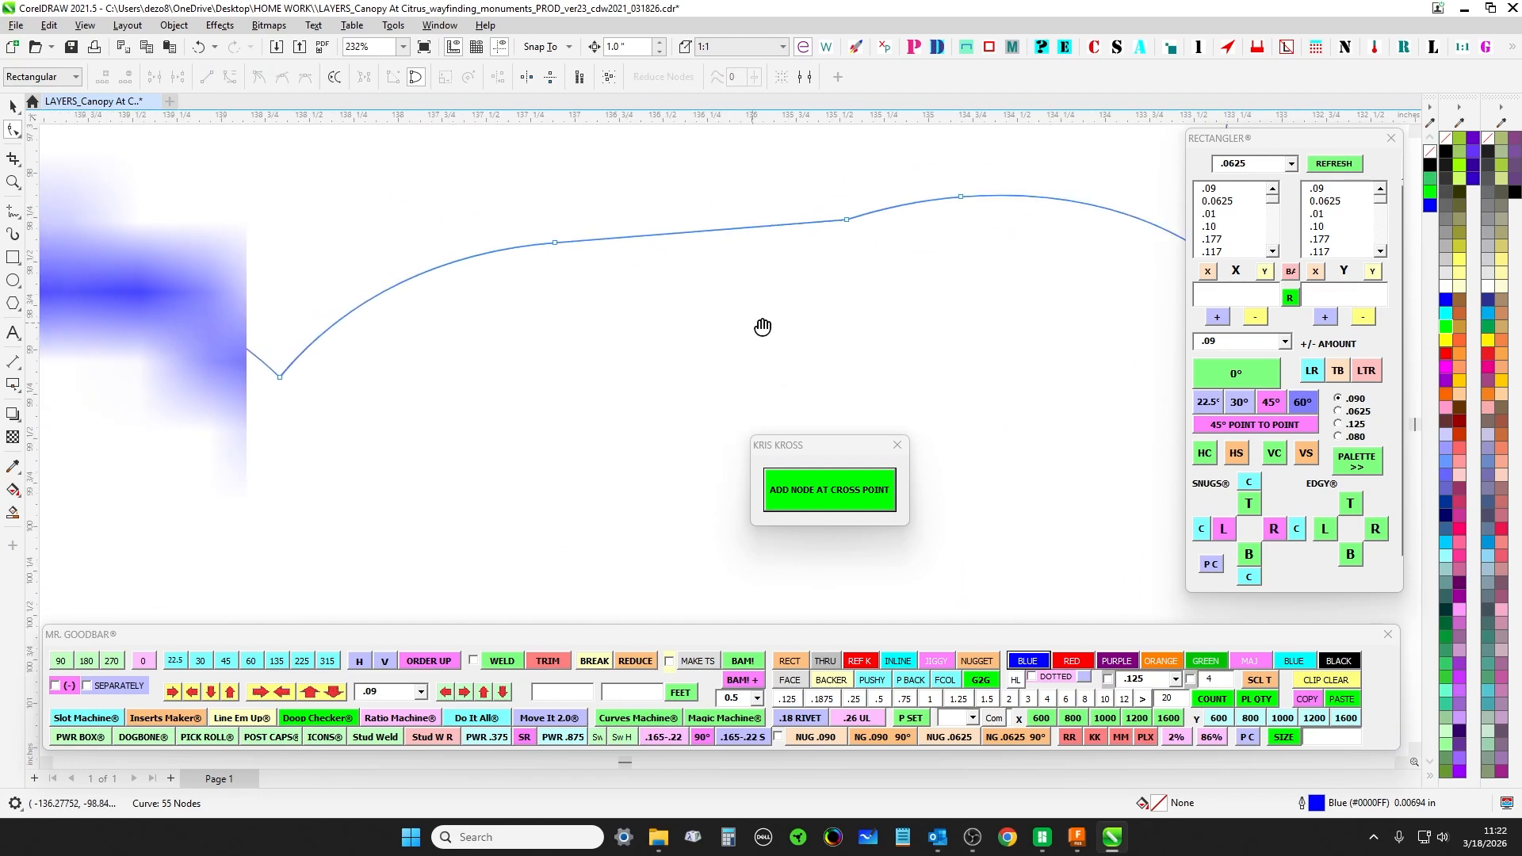
scroll(565, 313, "down", 5)
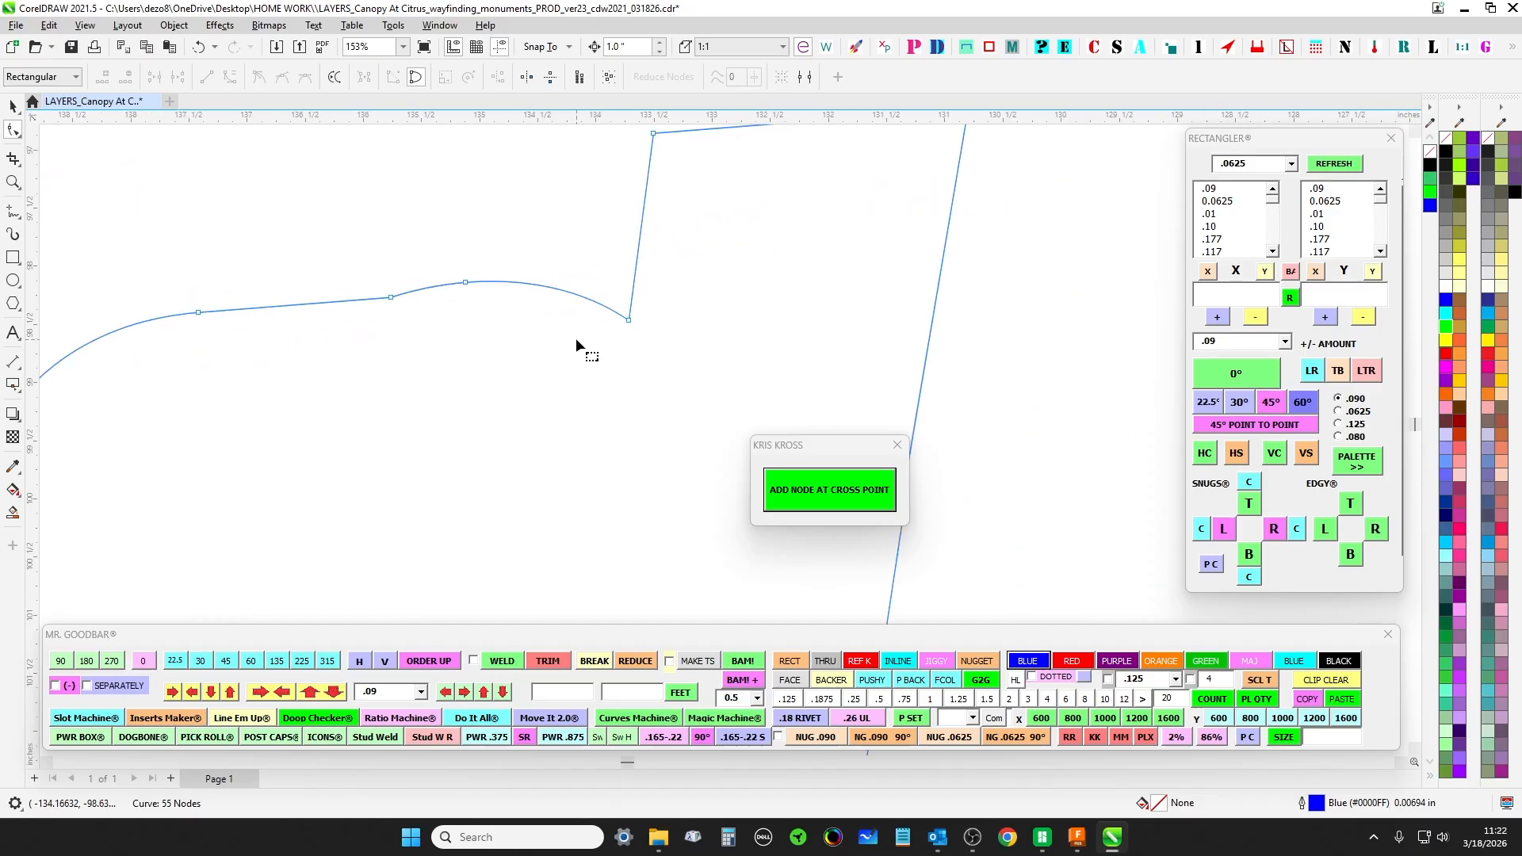
left_click_drag(449, 364, 670, 397)
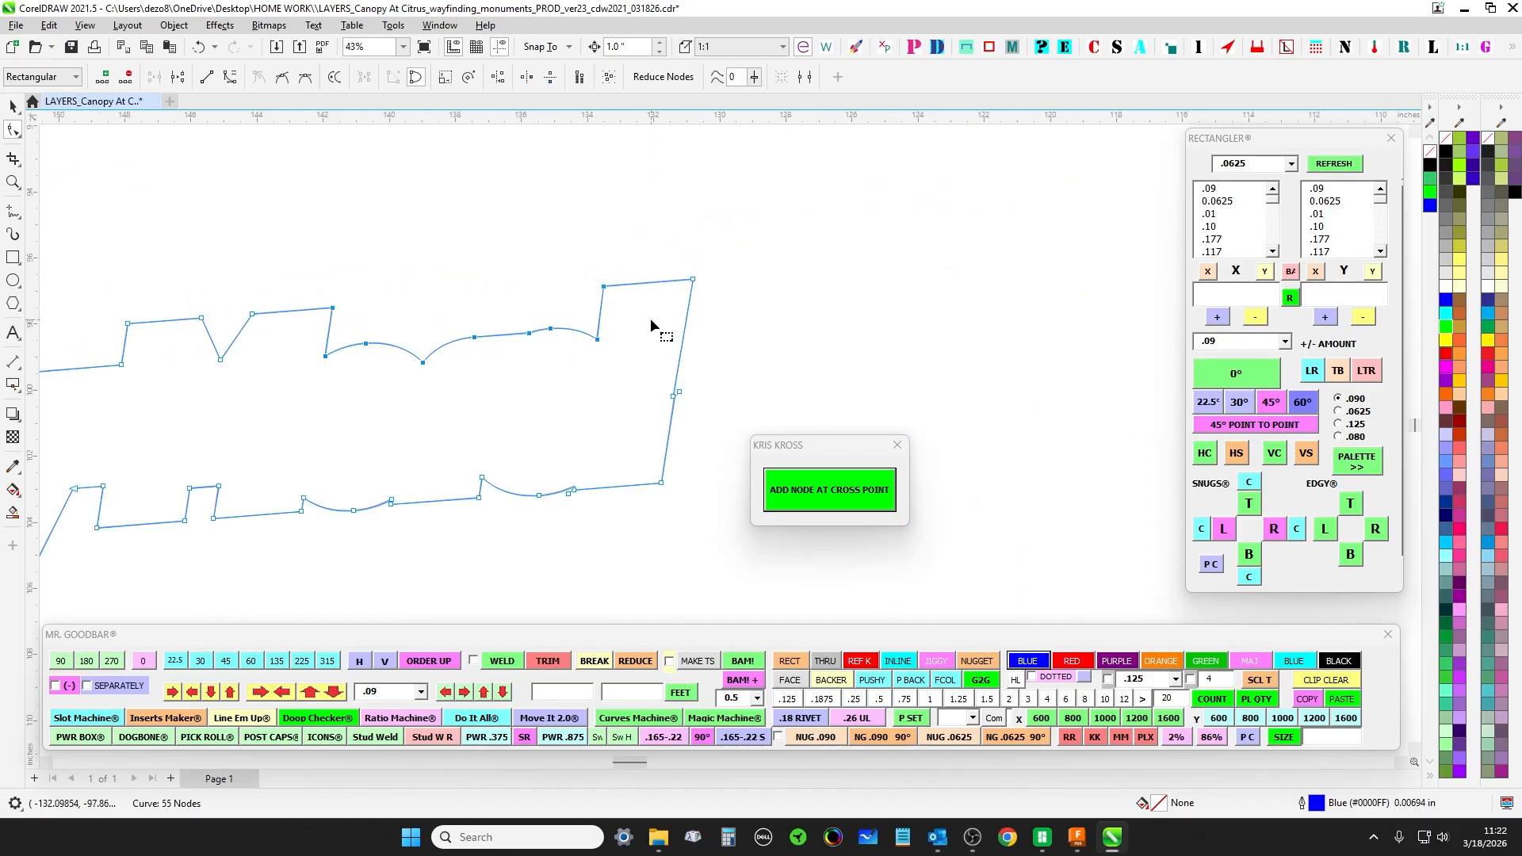
scroll(650, 321, "up", 3)
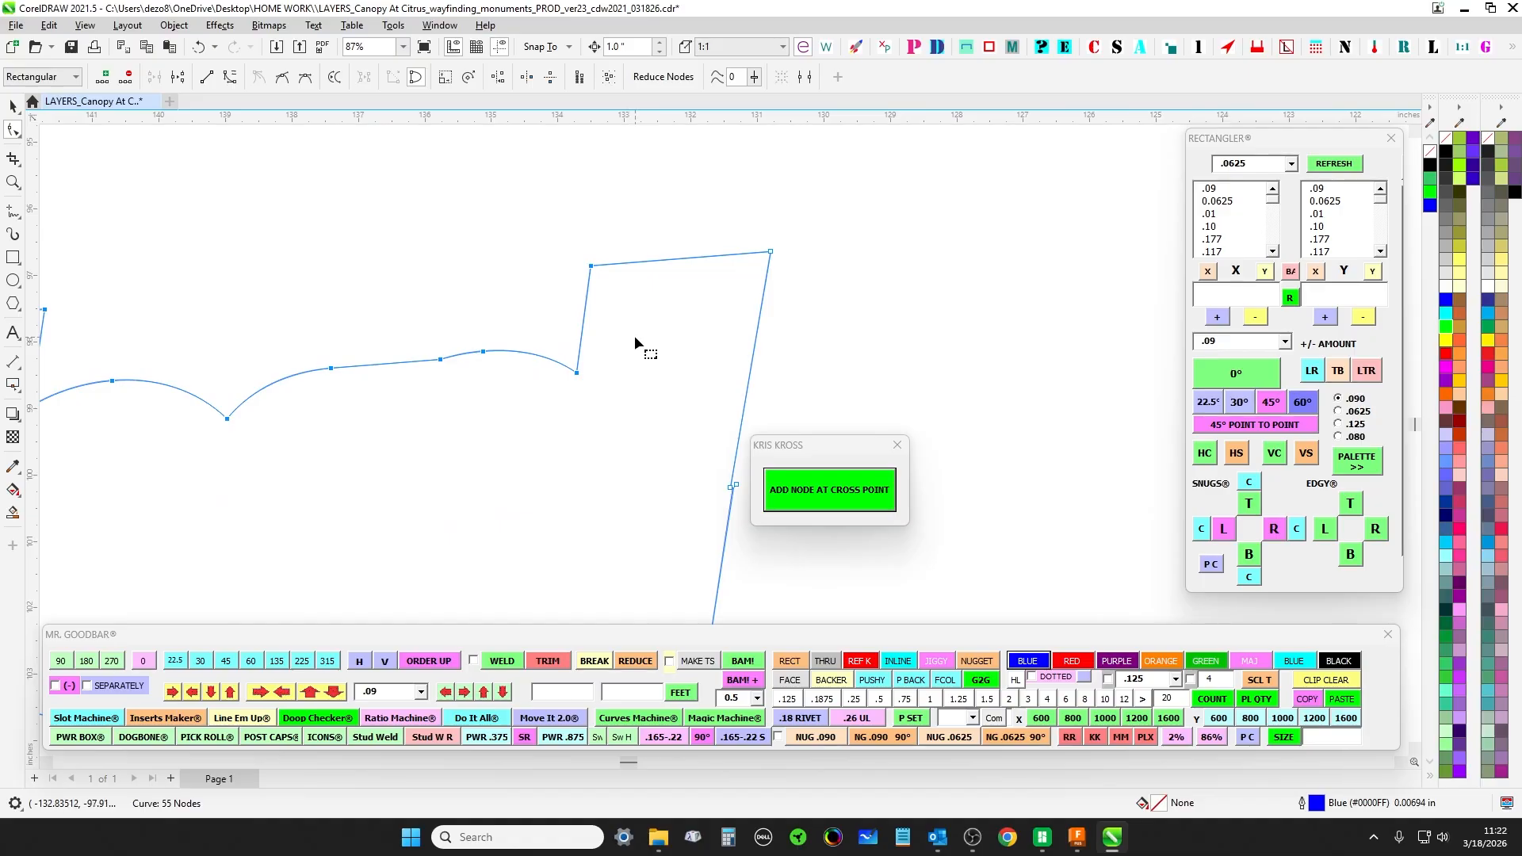
scroll(421, 344, "down", 1)
- Select the jog's two nodes on the slanted end, move the Kris Kross window clear, and examine the slanted end and lower-edge jogs
scroll(445, 355, "up", 12)
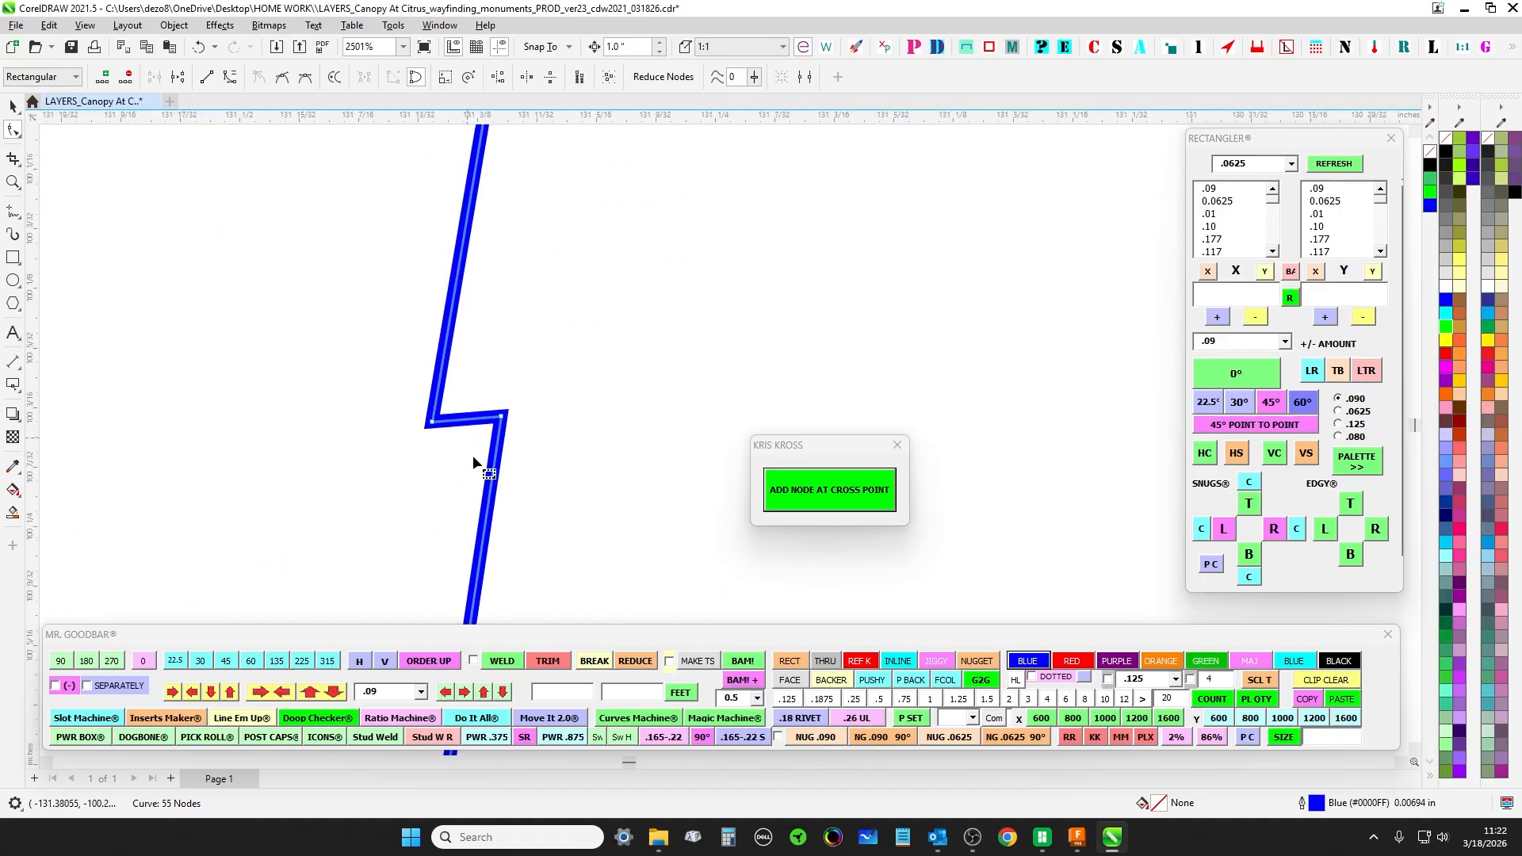
left_click_drag(425, 430, 547, 468)
scroll(586, 364, "down", 2)
scroll(428, 384, "up", 2)
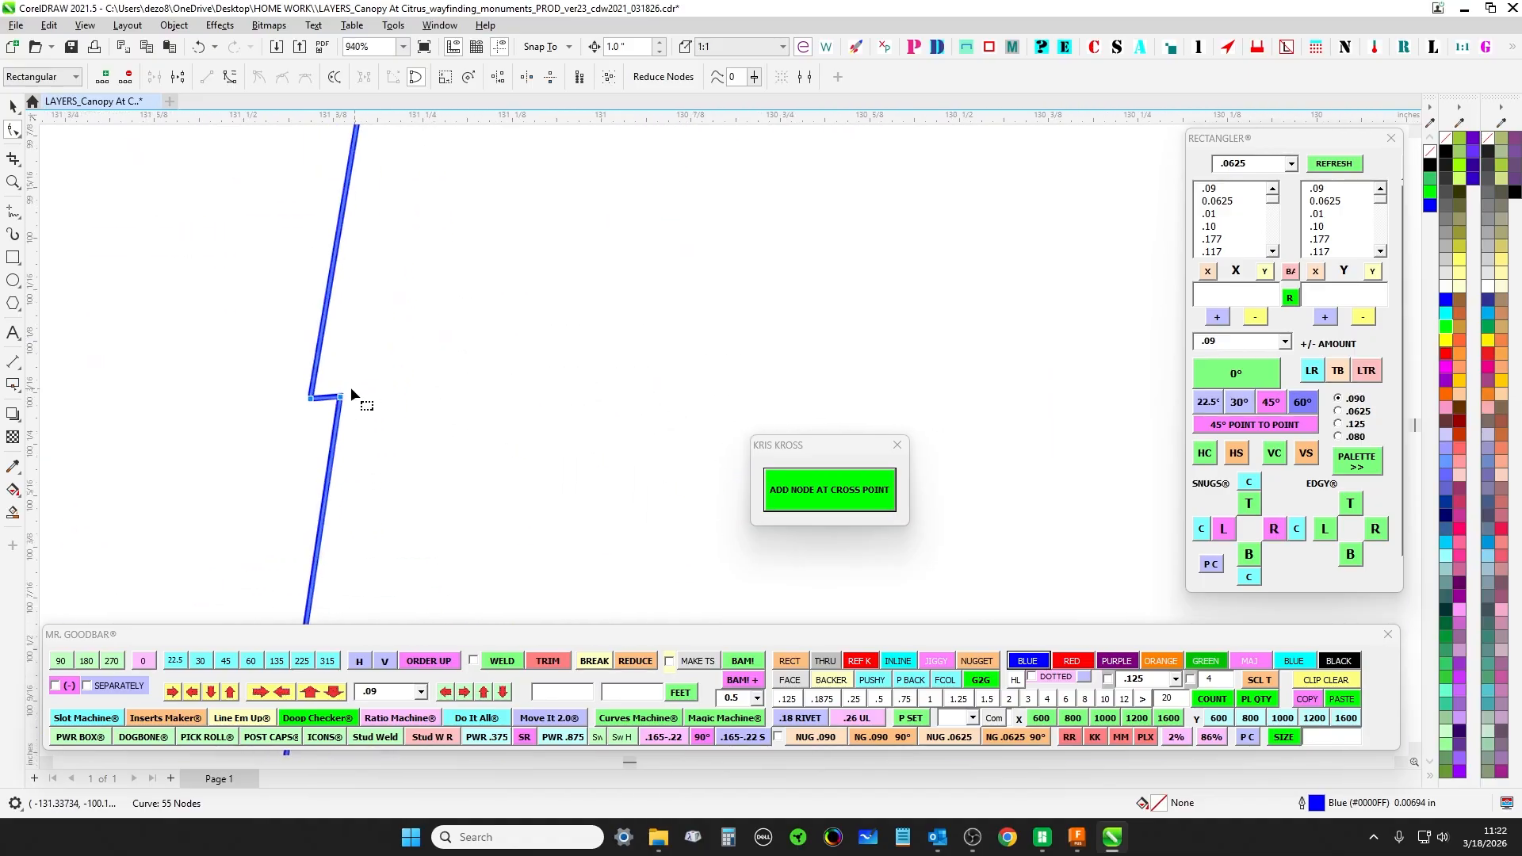
scroll(379, 400, "down", 5)
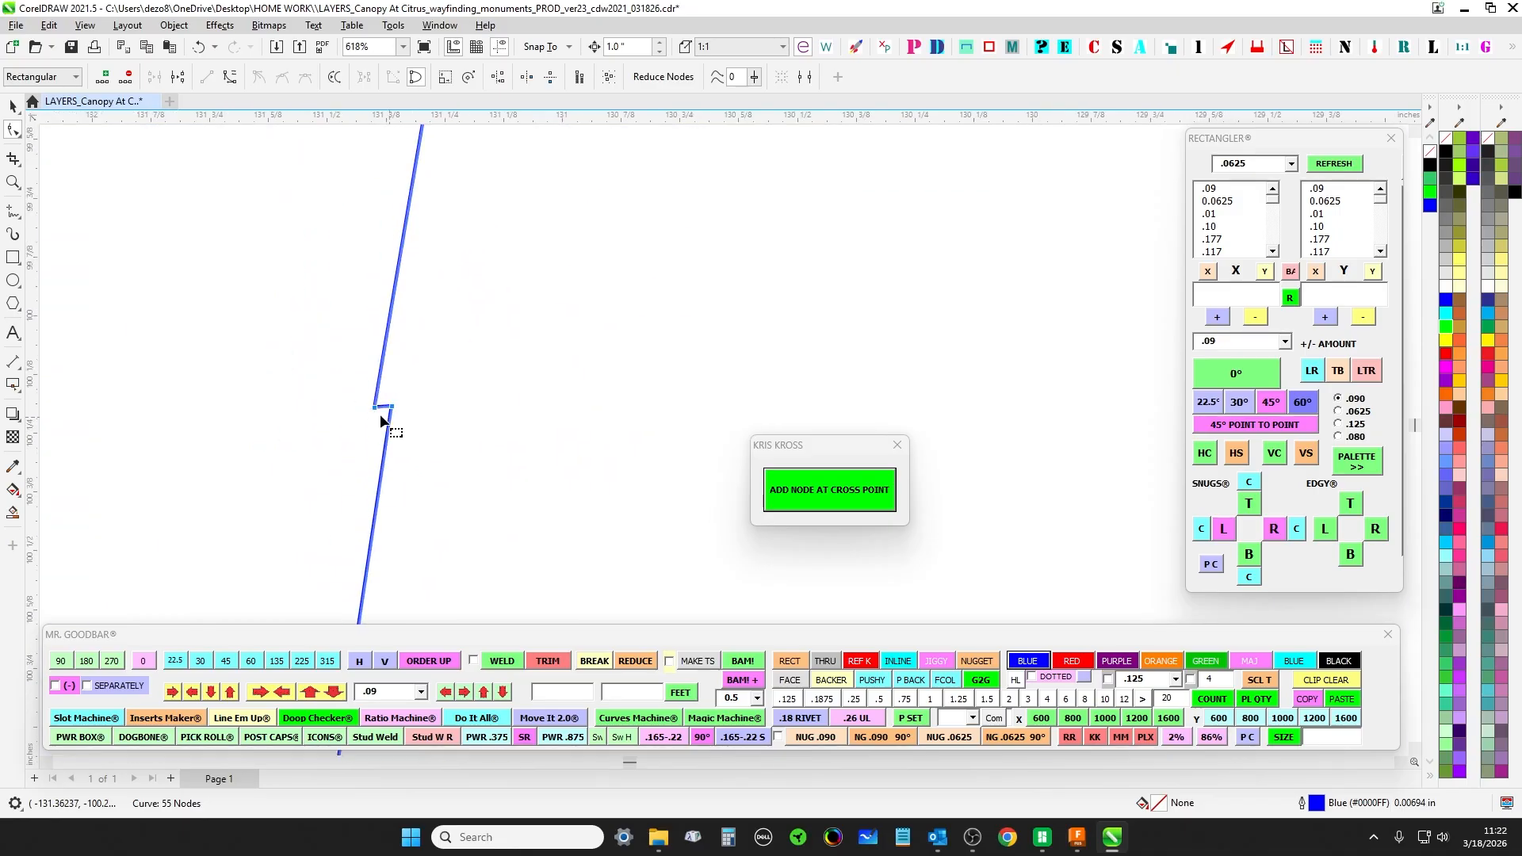
scroll(436, 424, "down", 8)
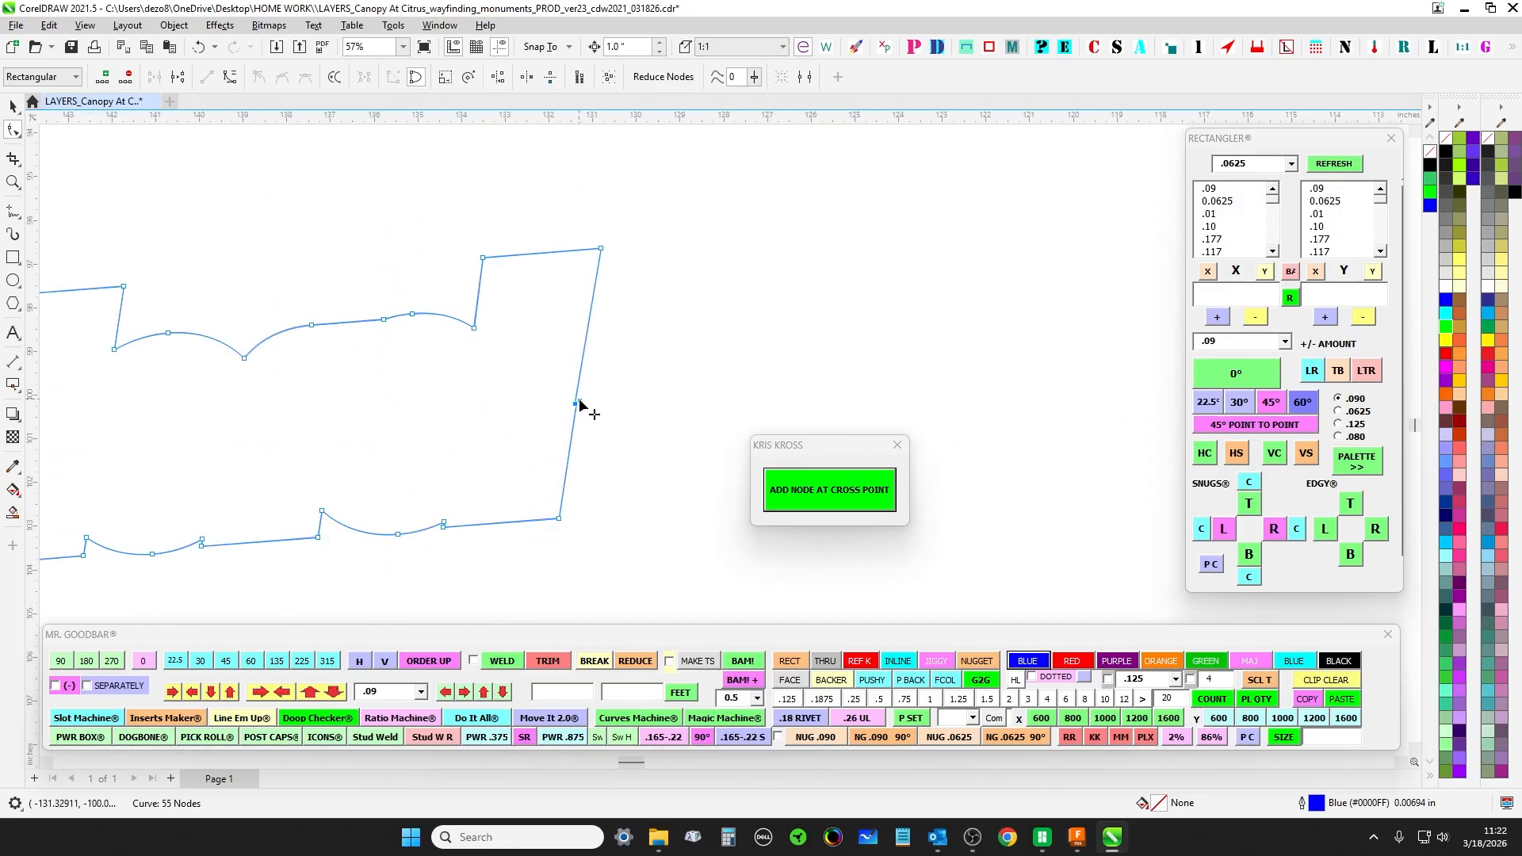
scroll(476, 539, "up", 3)
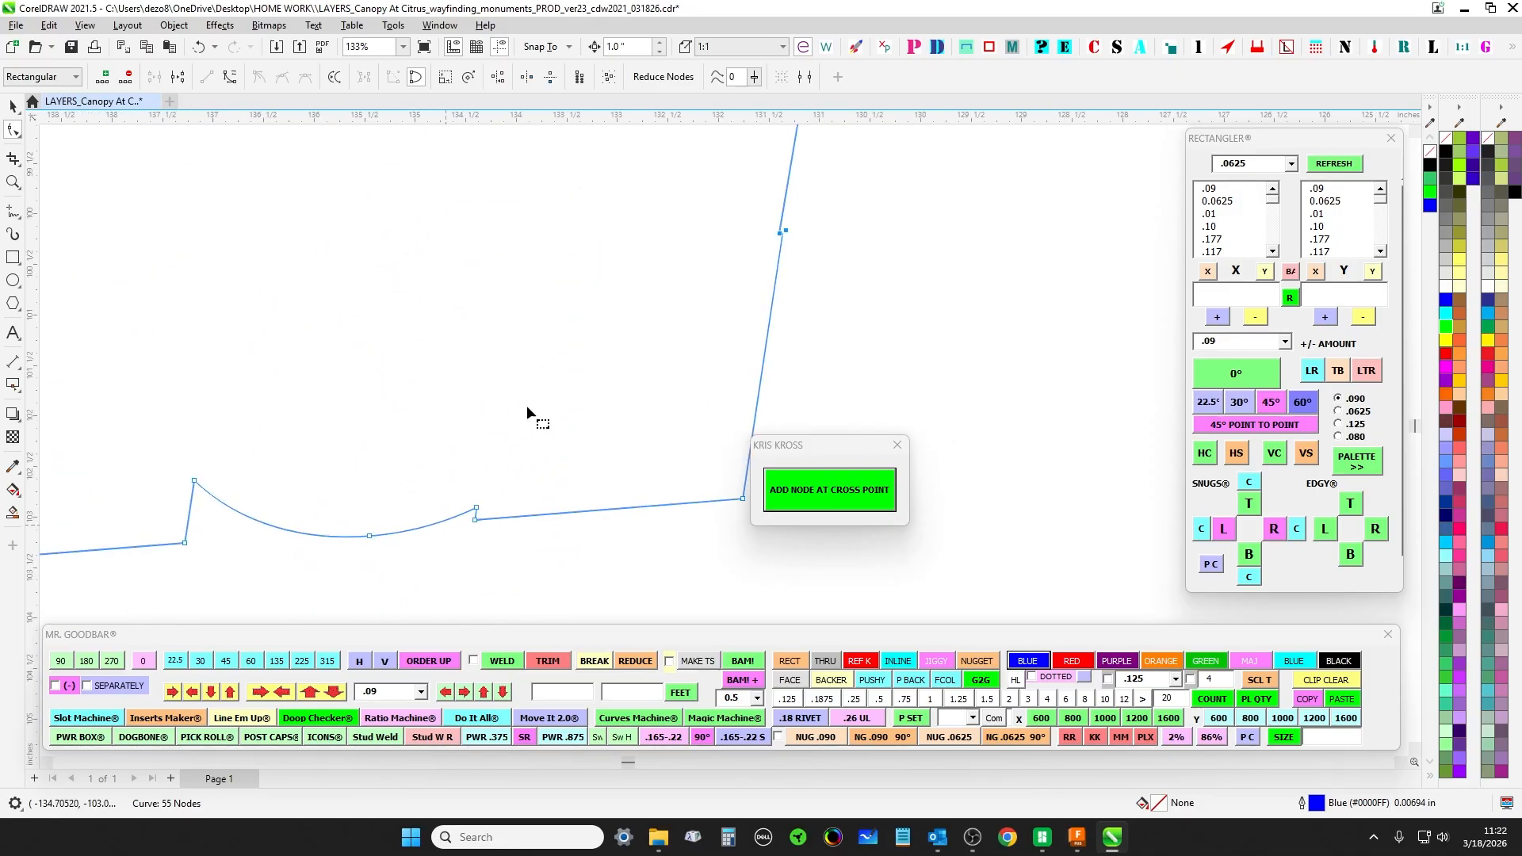
scroll(409, 387, "down", 2)
left_click_drag(409, 387, 519, 418)
scroll(476, 408, "down", 5)
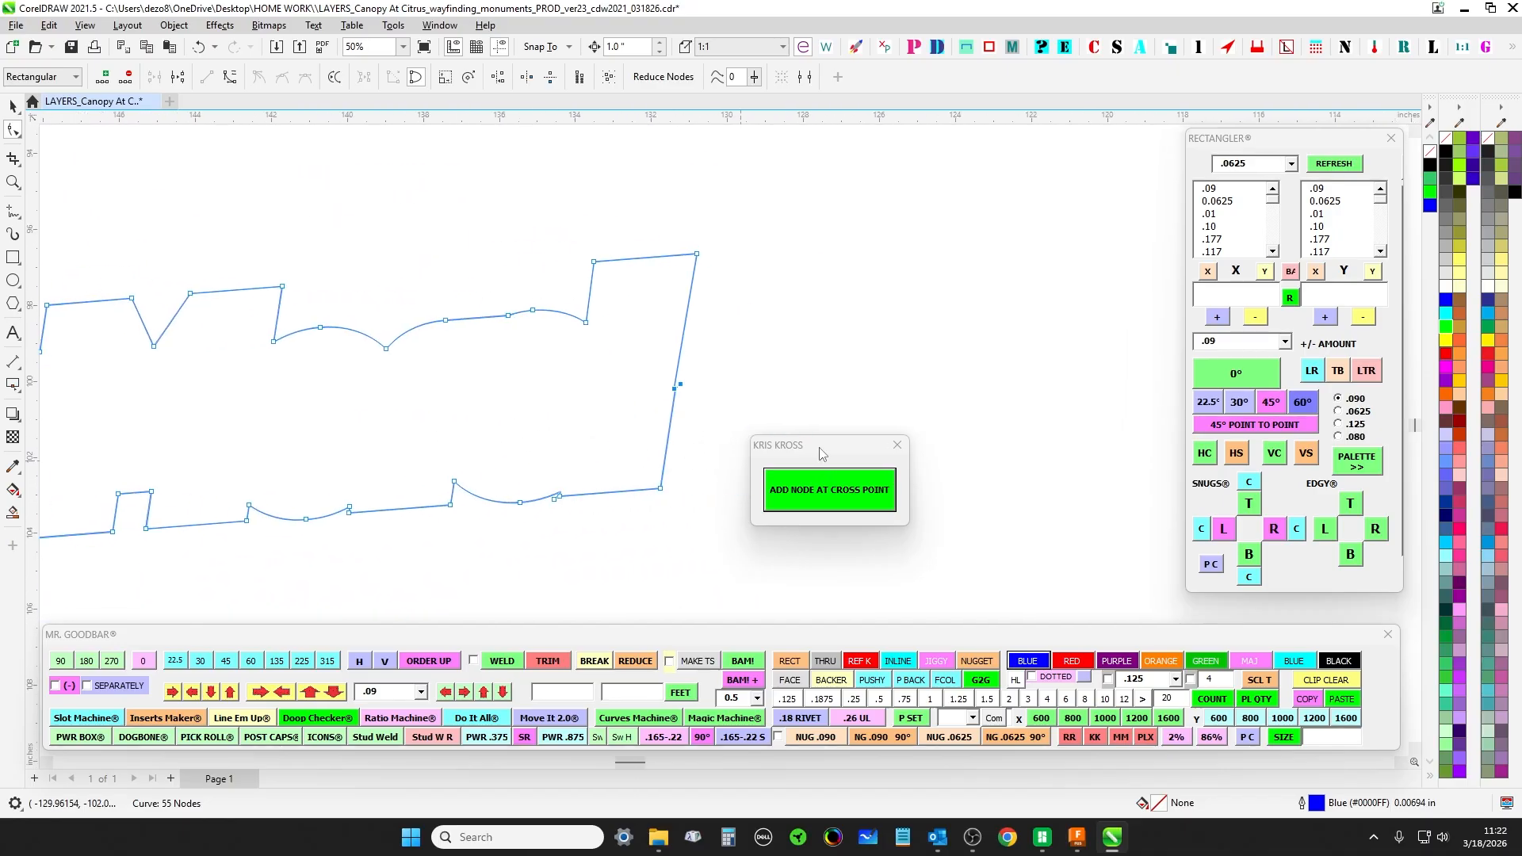
left_click_drag(819, 448, 1065, 421)
scroll(501, 378, "down", 1)
left_click_drag(503, 380, 700, 396)
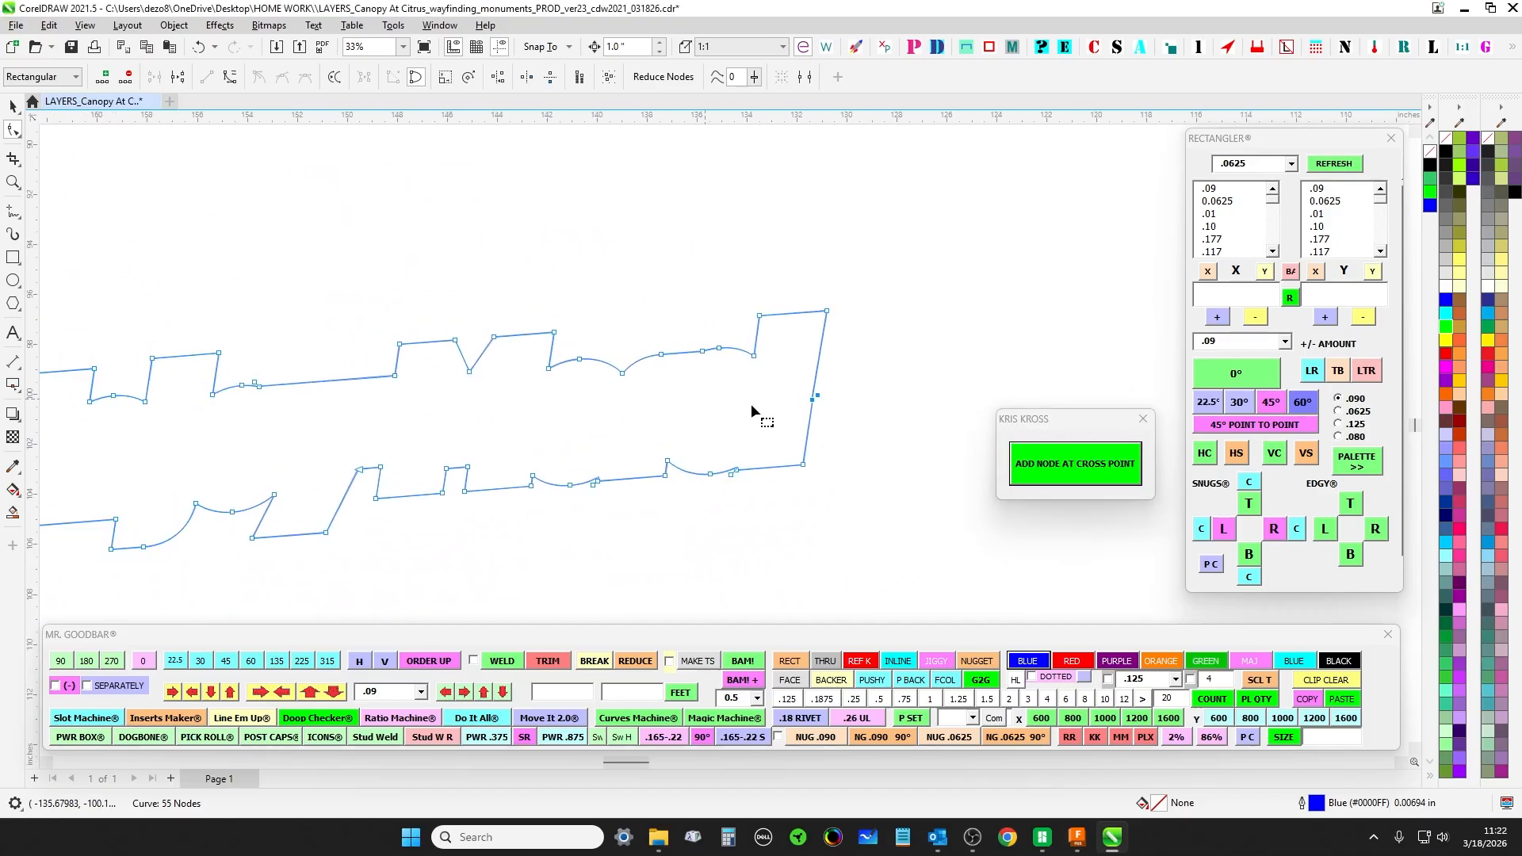
scroll(821, 399, "up", 5)
left_click_drag(822, 399, 667, 397)
scroll(777, 384, "down", 4)
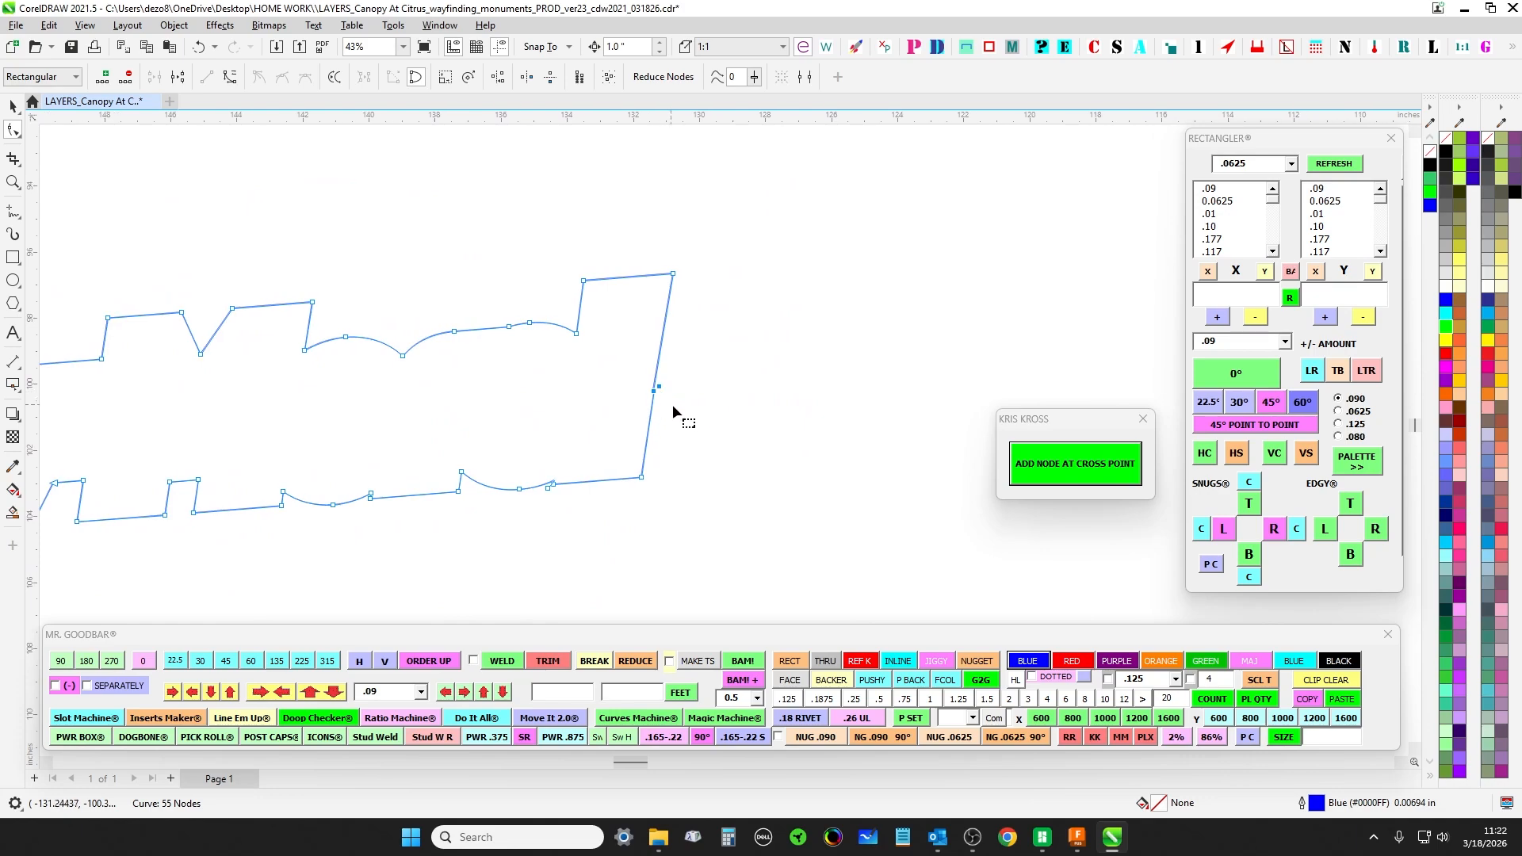
- Draw a straight line between the upper and lower corners of the outline's slanted end as an alignment check, and remove it
left_click(13, 211)
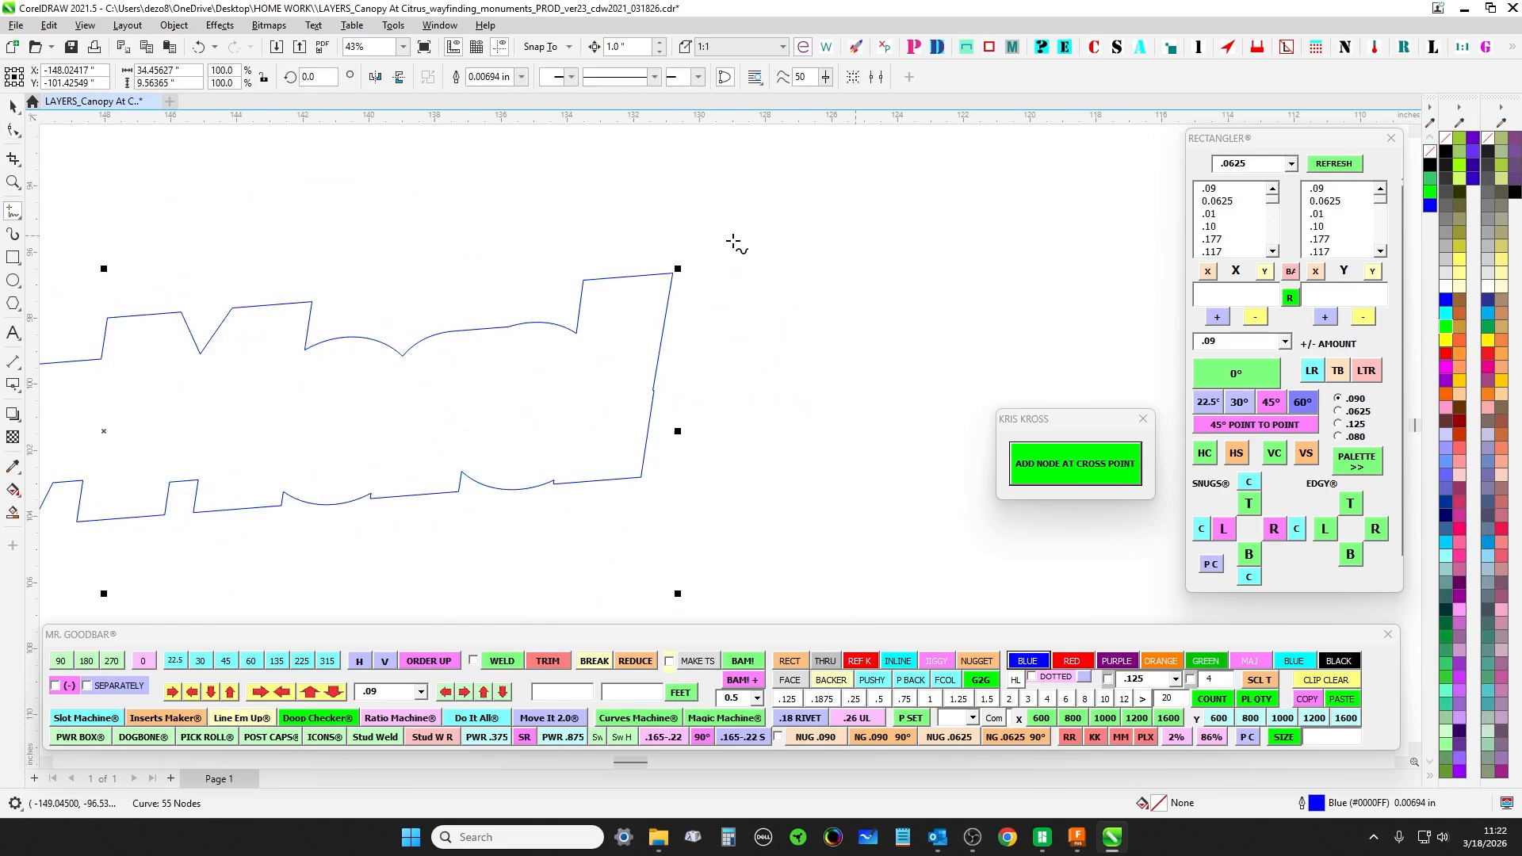
left_click(674, 273)
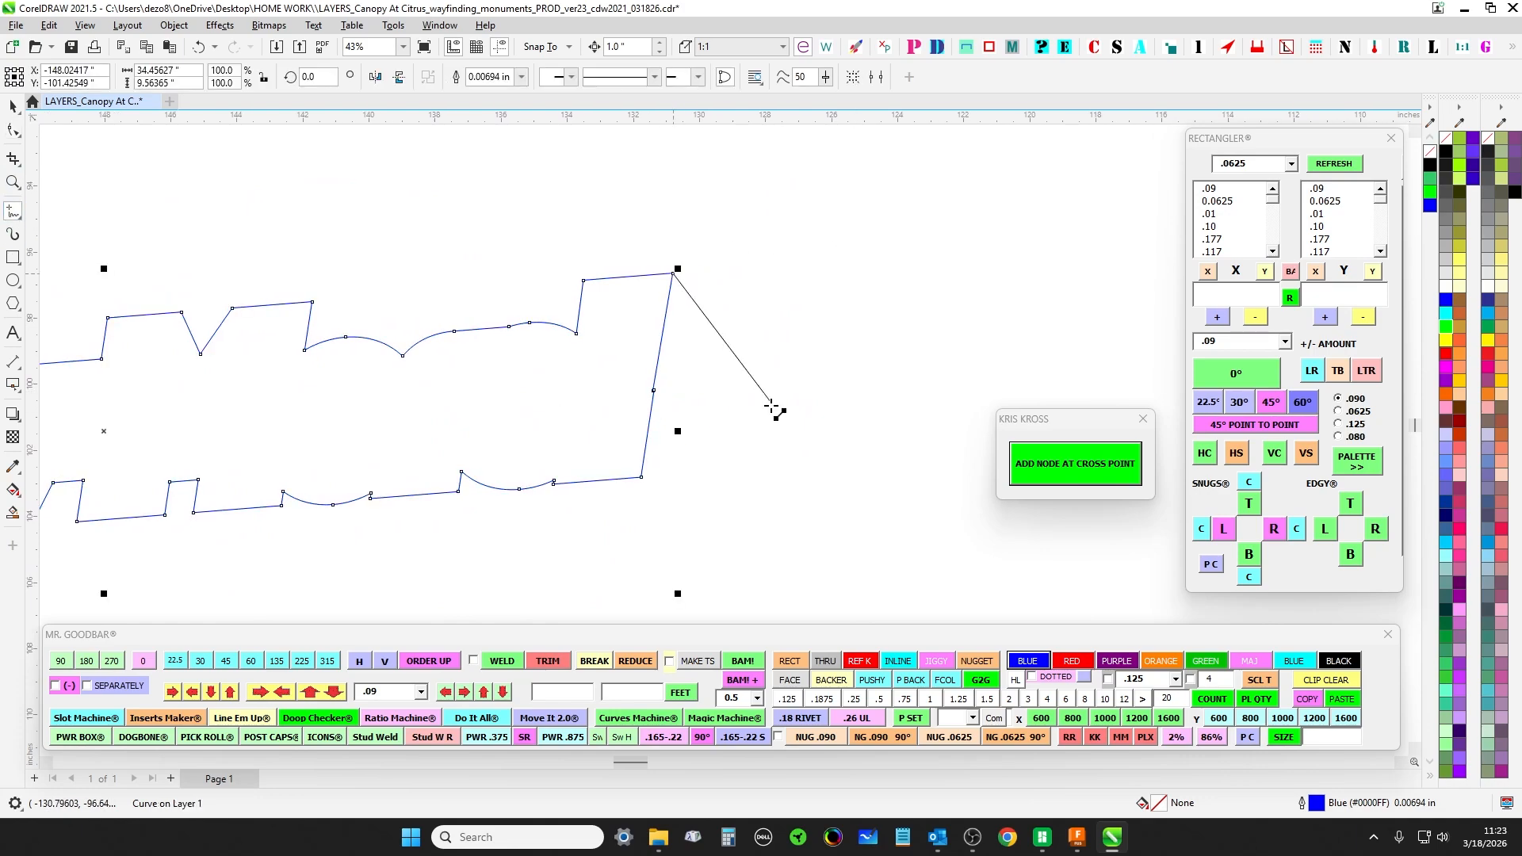
left_click(641, 477)
scroll(670, 420, "up", 1)
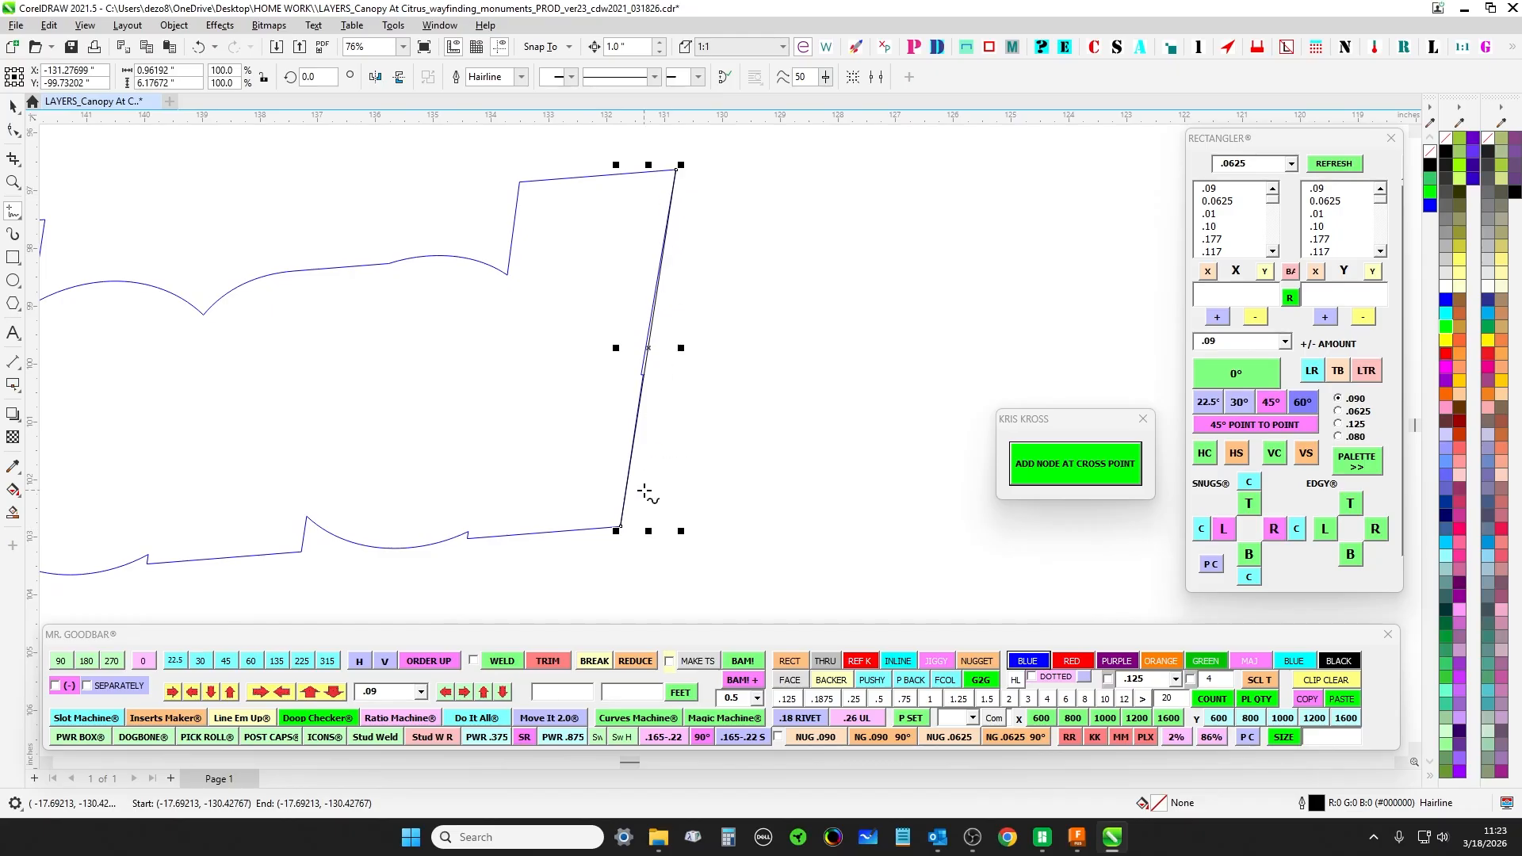
left_click(12, 130)
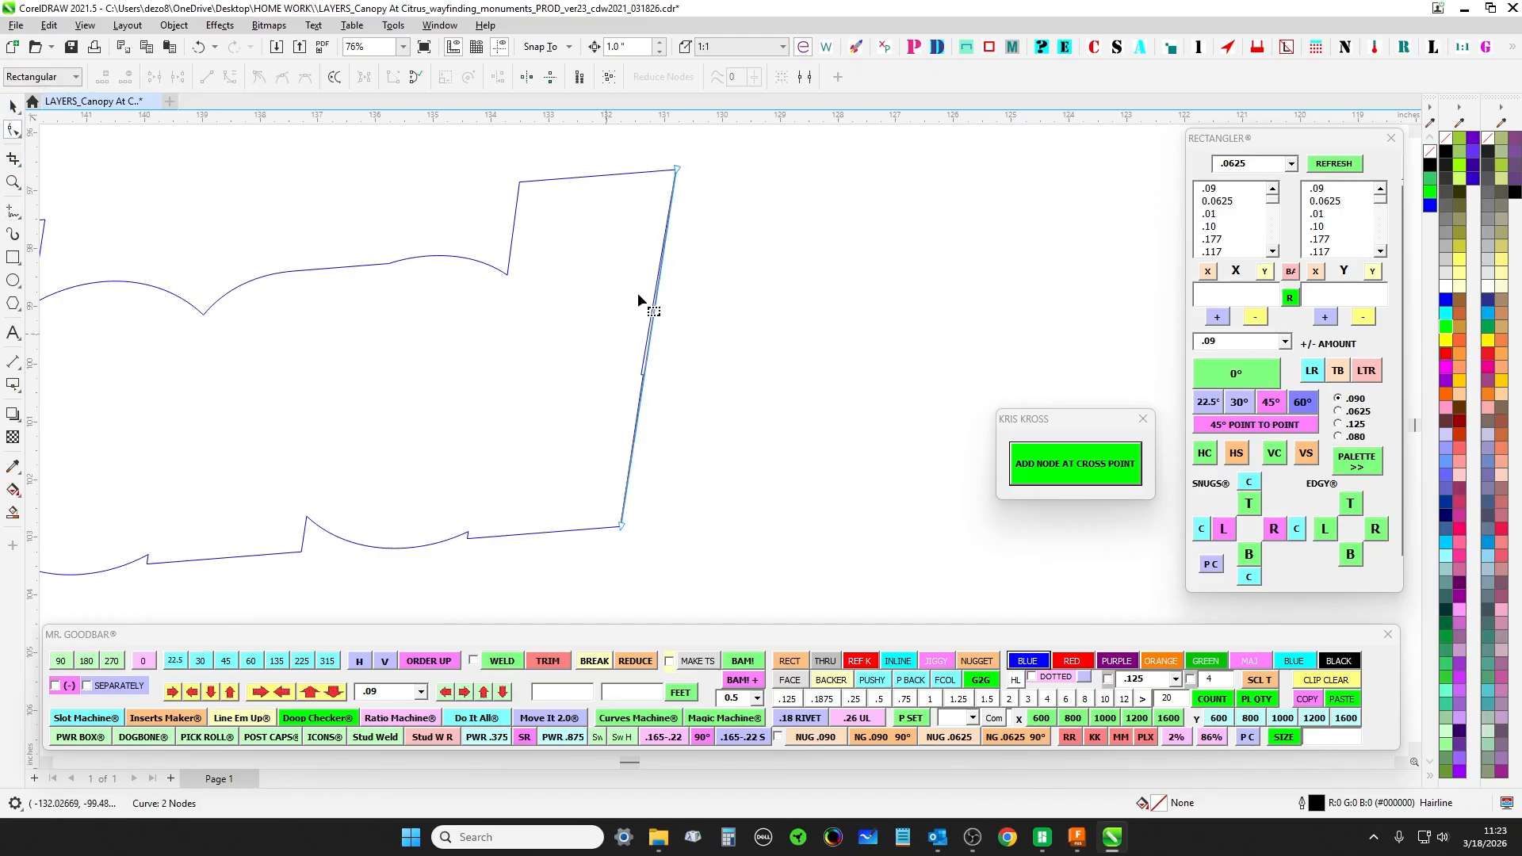
left_click(13, 105)
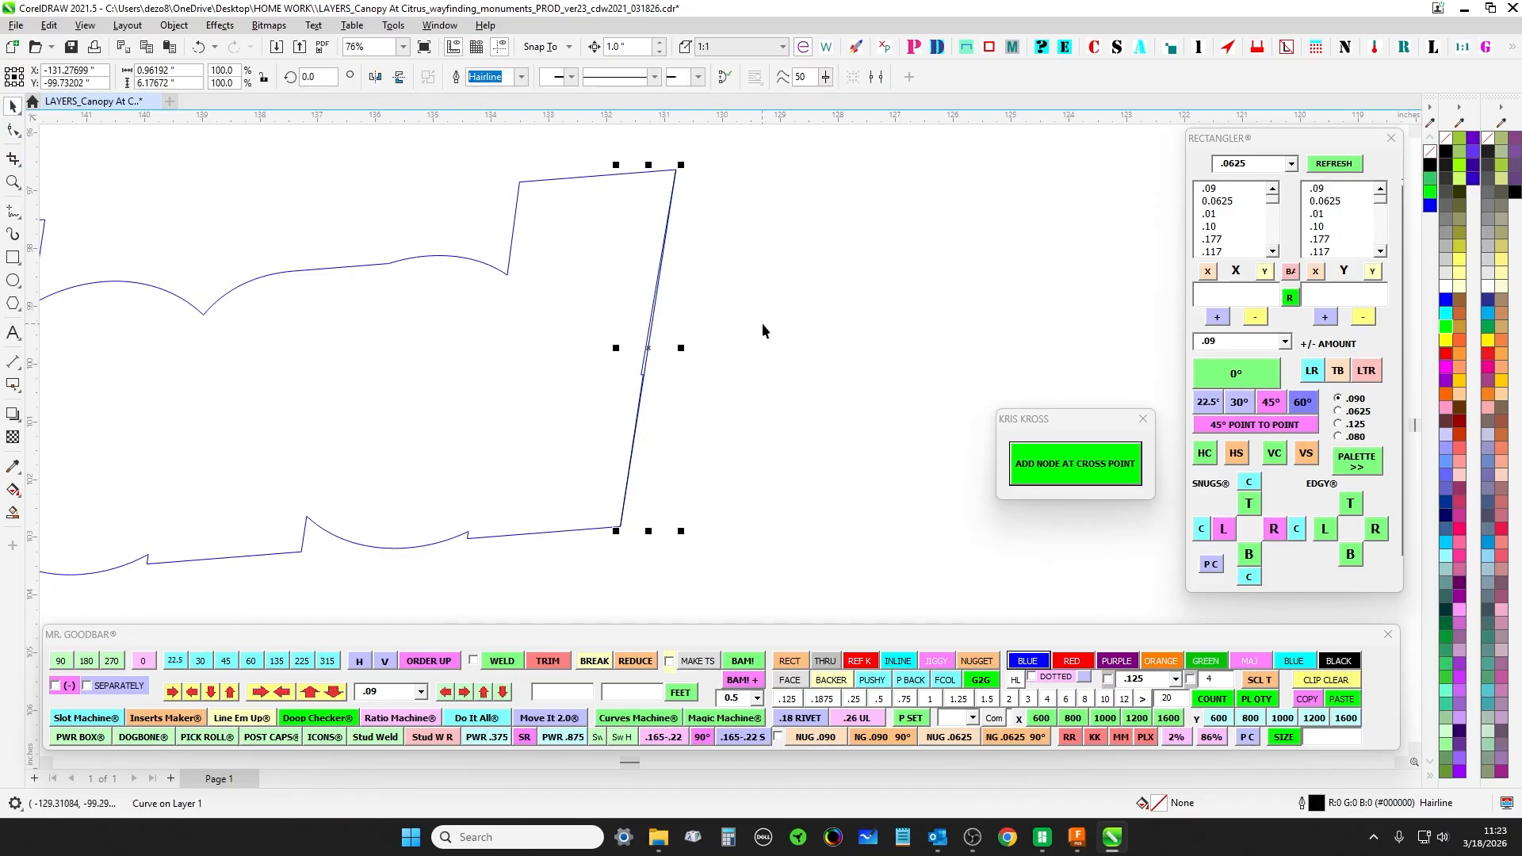
left_click(652, 442)
key("F10")
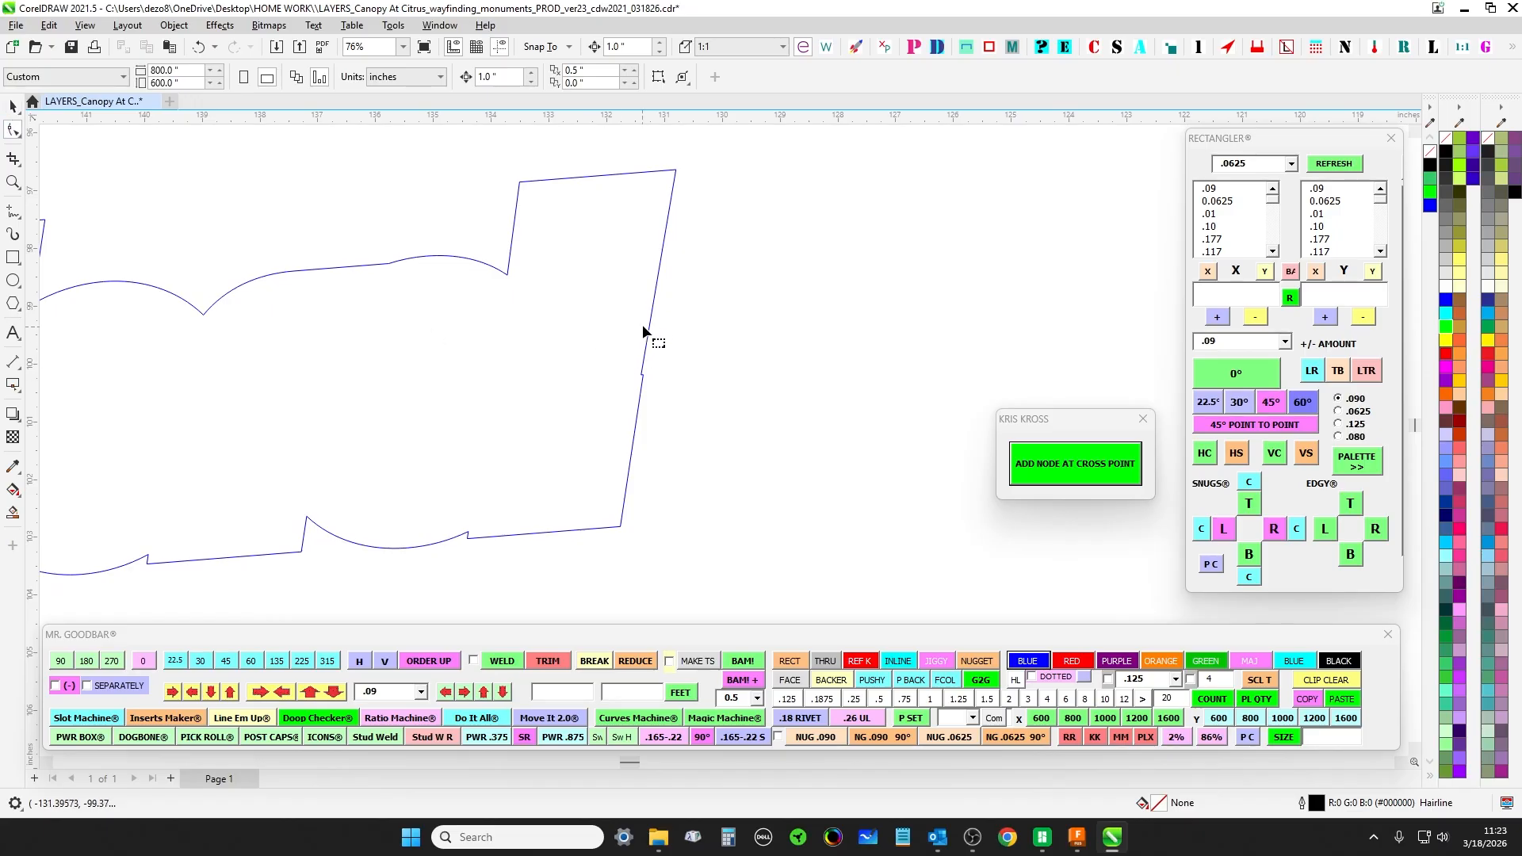
- Remove the jog from the outline's slanted end and straighten the segment between its upper and lower corners
left_click(652, 324)
scroll(713, 166, "down", 2)
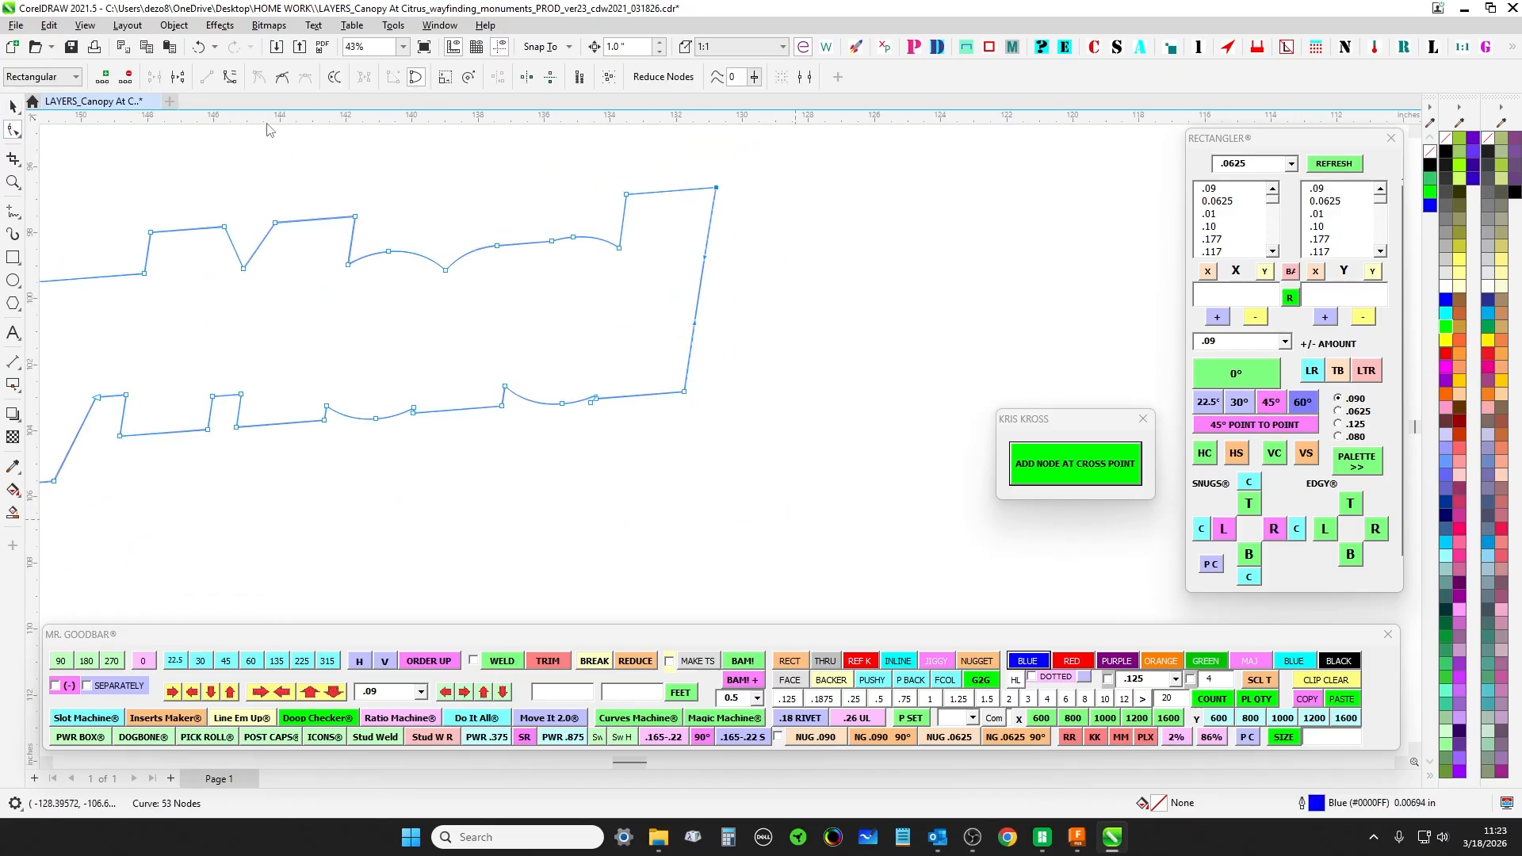
left_click(684, 391)
scroll(626, 401, "up", 6)
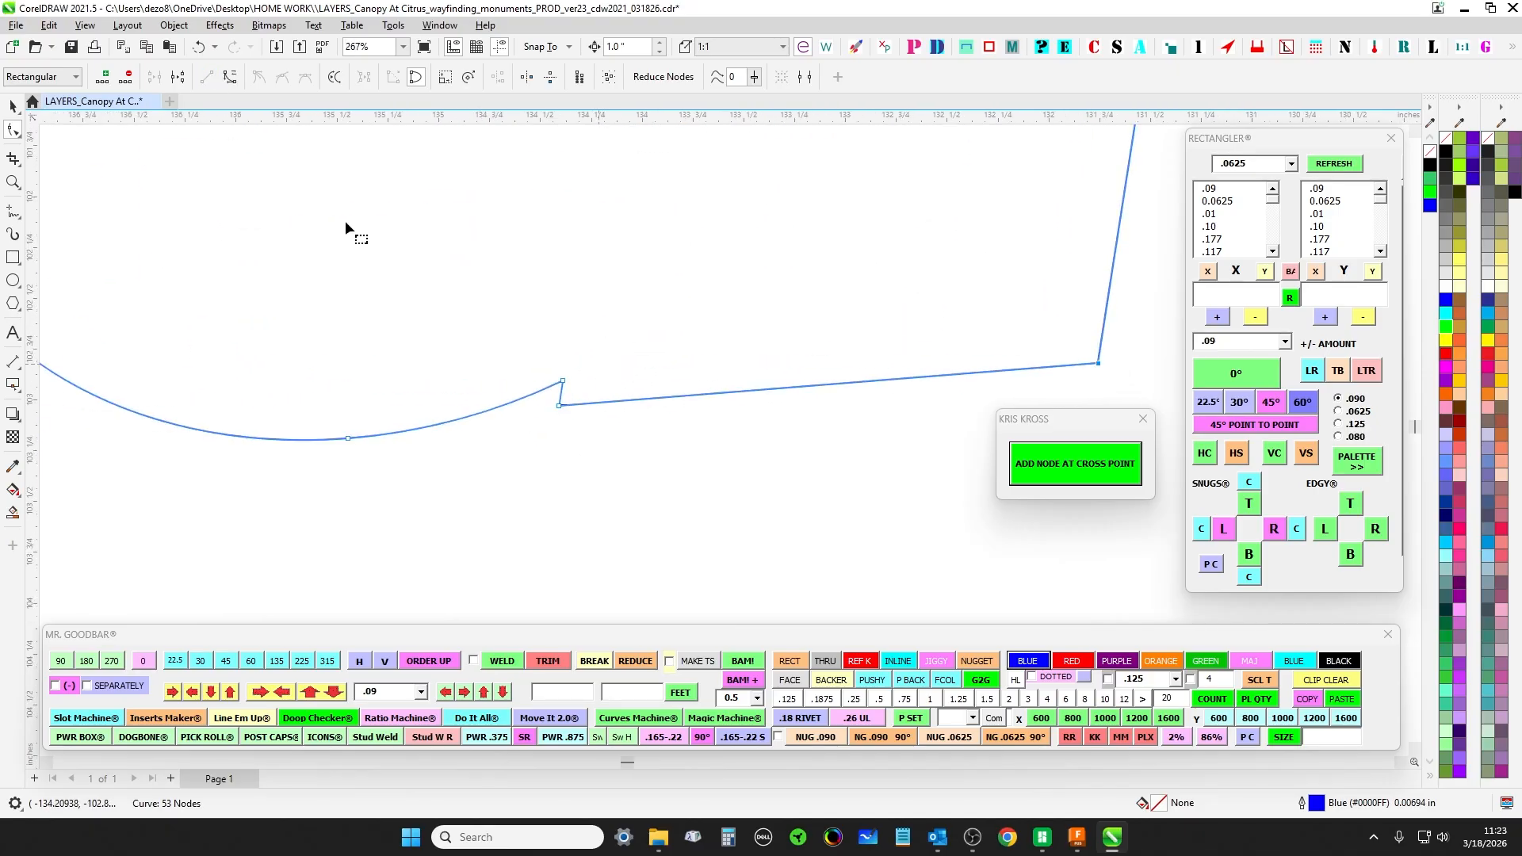
left_click(11, 111)
scroll(634, 337, "up", 2)
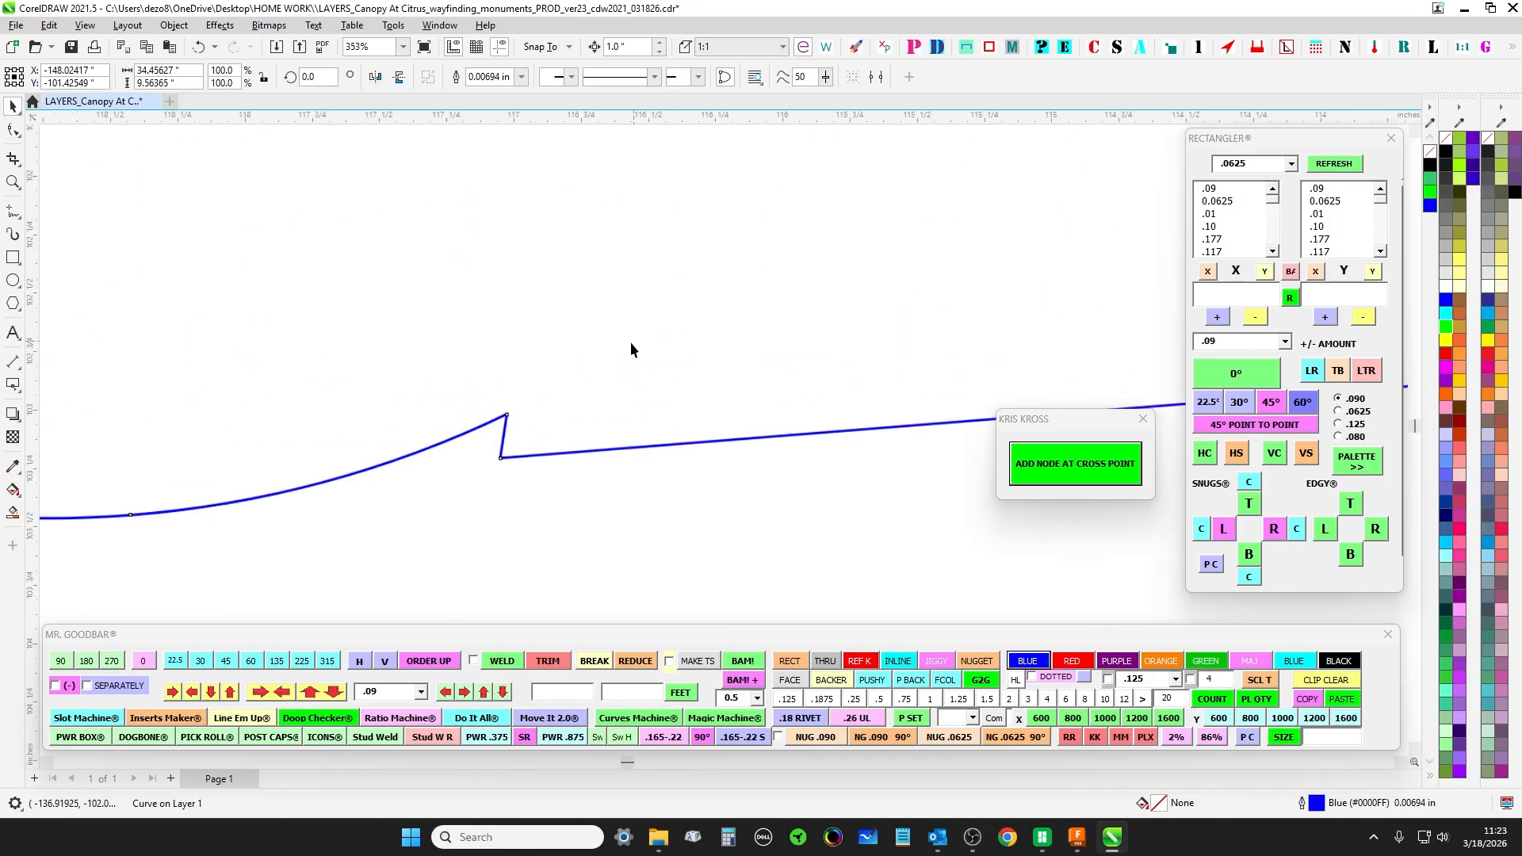
left_click(537, 297)
left_click(13, 129)
left_click(428, 445)
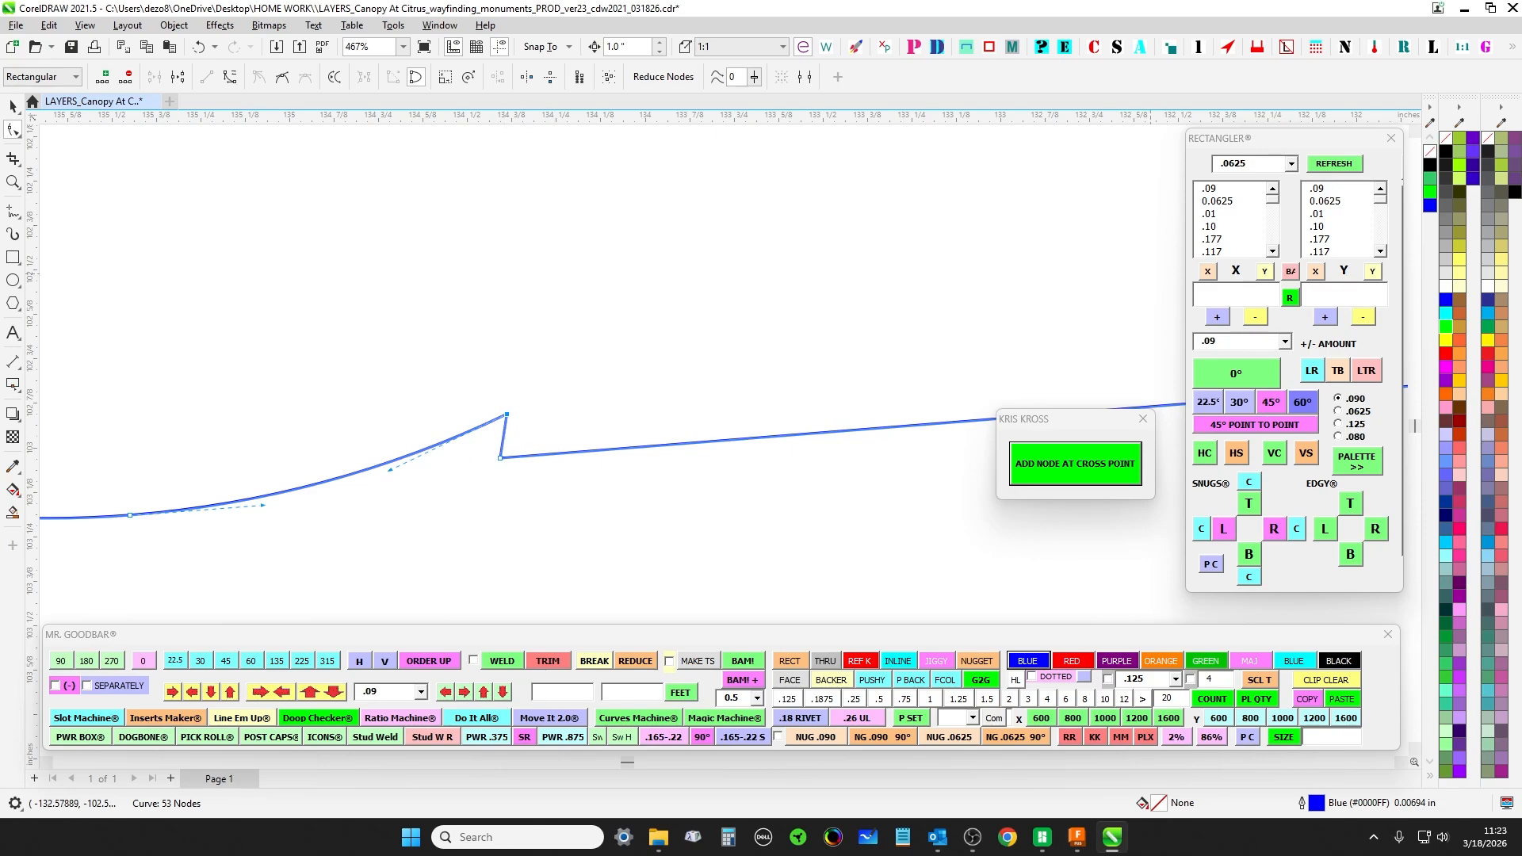
key("ctrl+v")
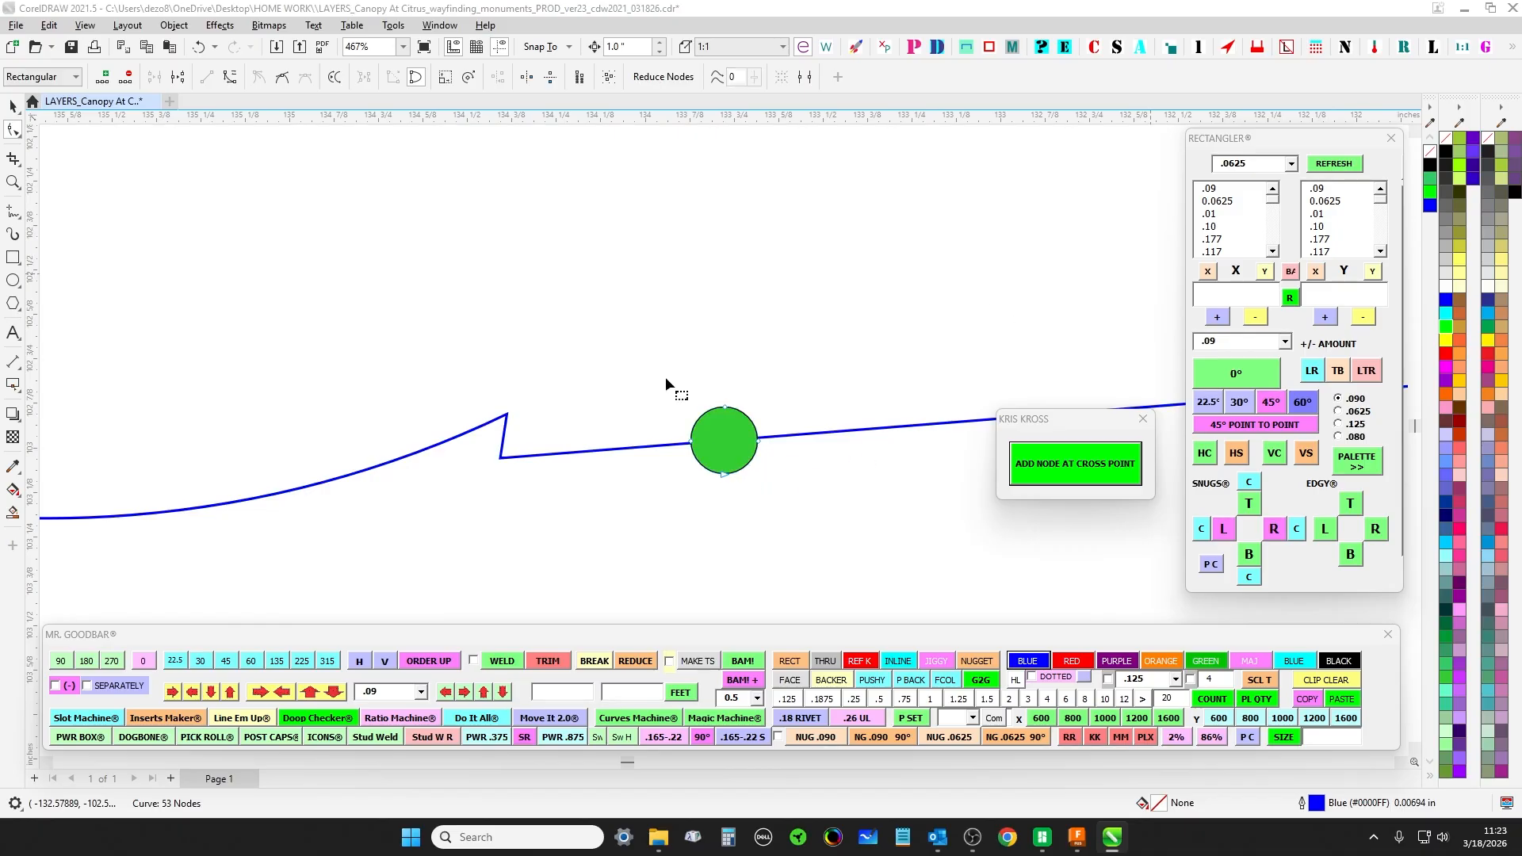
key("space")
left_click_drag(709, 417, 484, 527)
key("Delete")
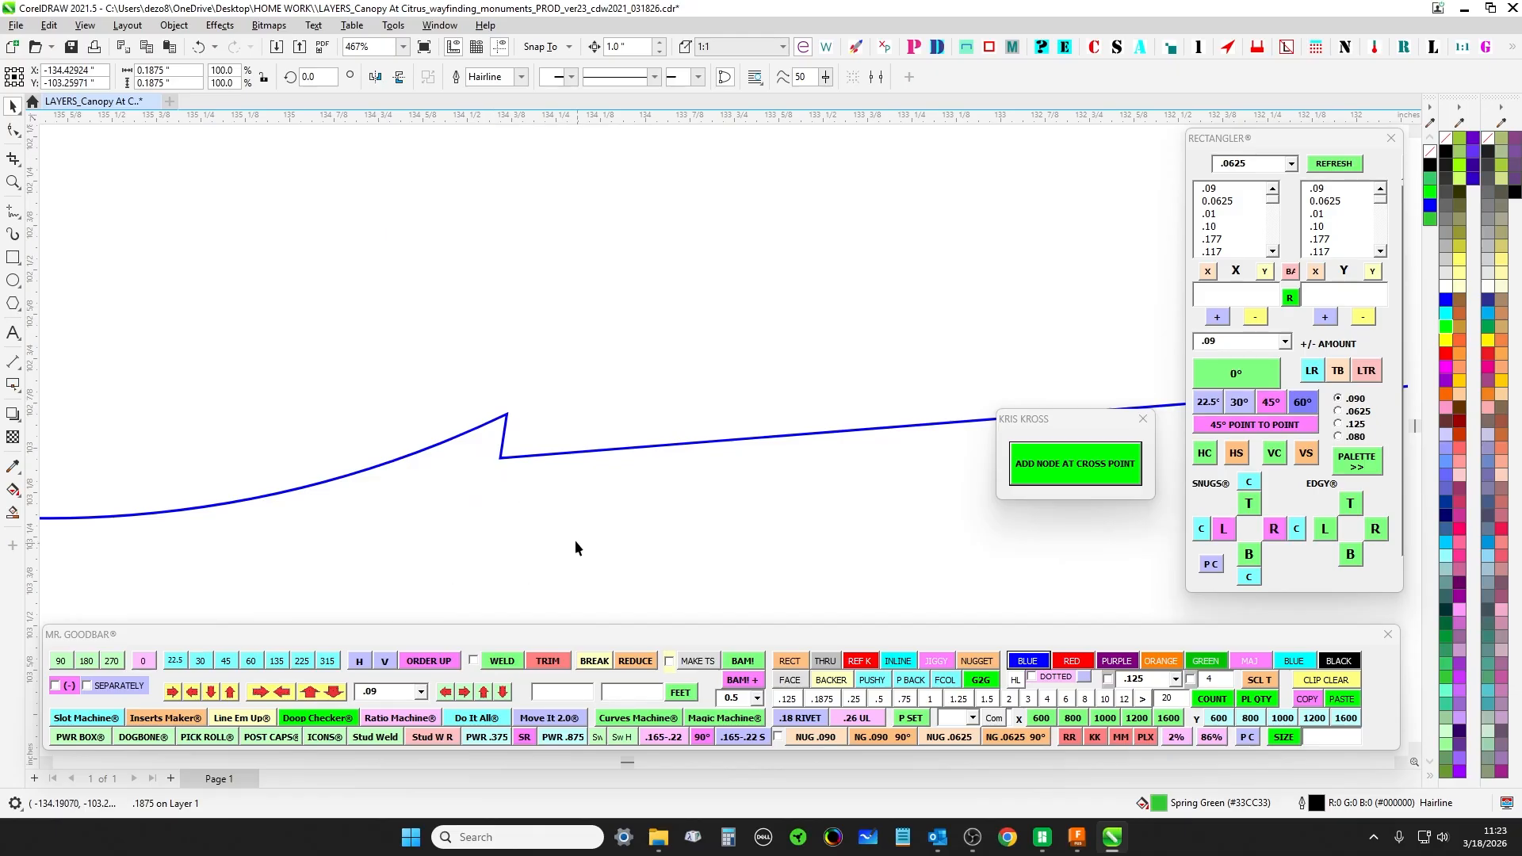
- Draw a straight guide line about 0.35 in long along the lower edge, beside the jog nearest the slanted end
scroll(517, 418, "down", 2)
mouse_move(592, 431)
left_mouse_down()
mouse_move(477, 411)
mouse_move(581, 445)
mouse_move(571, 418)
left_mouse_up()
left_click(12, 212)
scroll(444, 410, "up", 3)
left_click(12, 106)
scroll(860, 460, "down", 4)
scroll(838, 459, "up", 5)
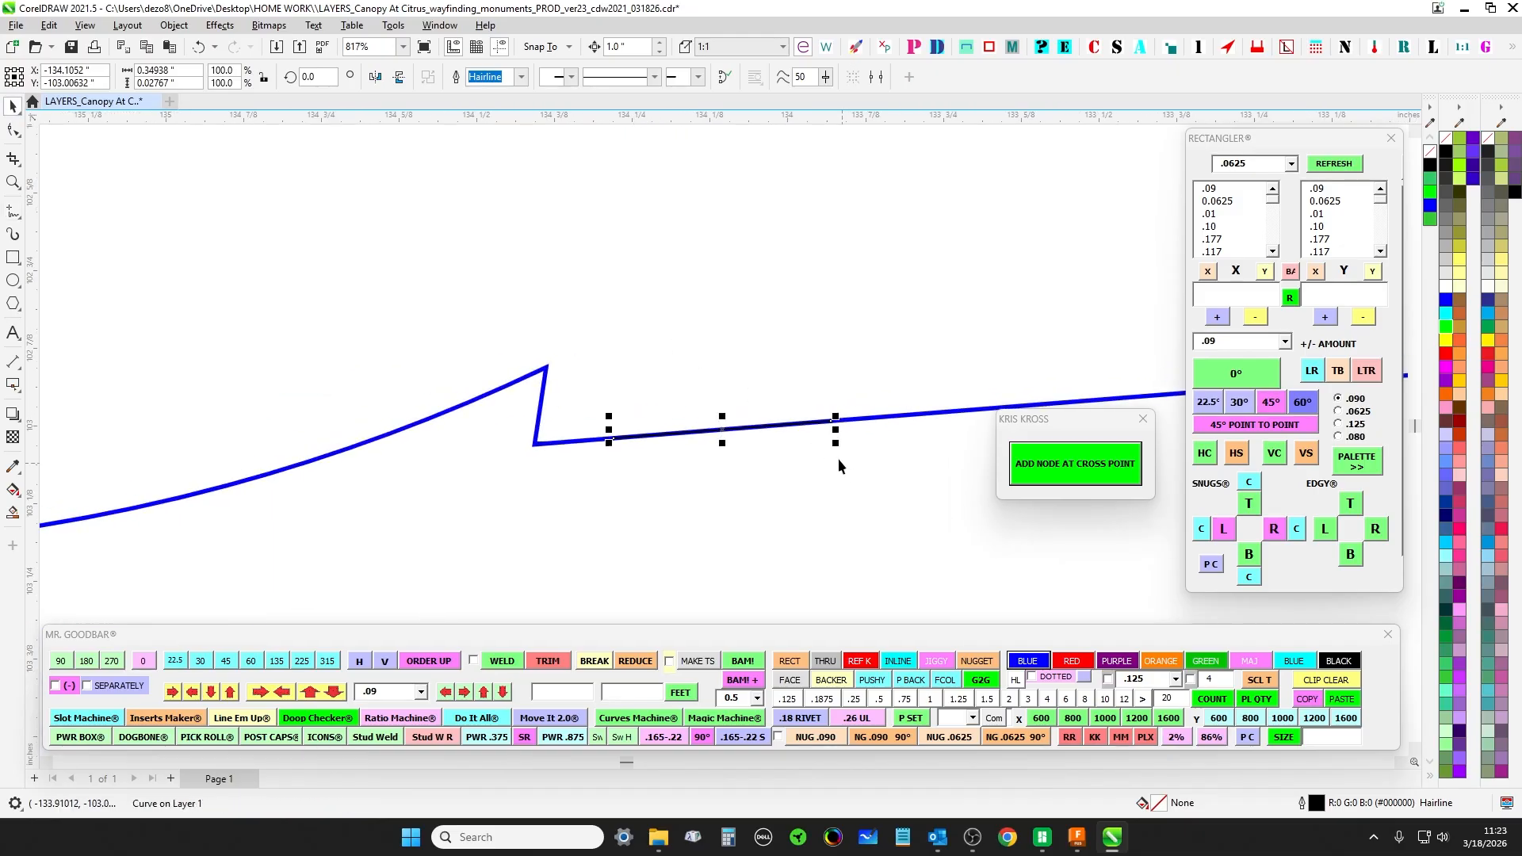
- Move the guide line across the curved segment beside the jog and add a node where the line crosses the outline
left_click_drag(832, 420, 513, 436)
scroll(486, 460, "up", 2)
scroll(602, 468, "down", 4)
left_click(601, 492)
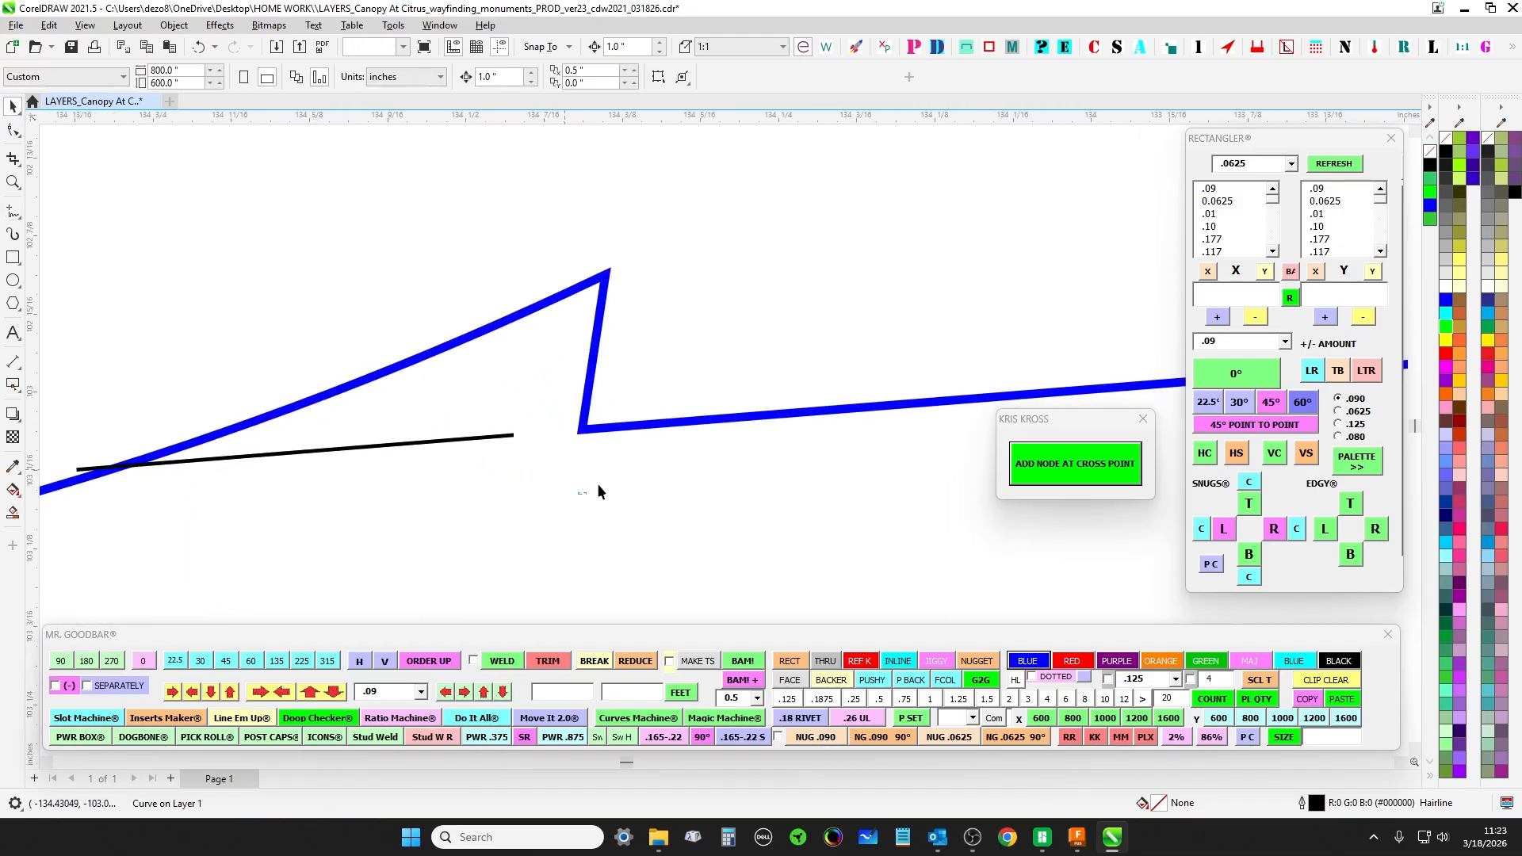
left_click(573, 458)
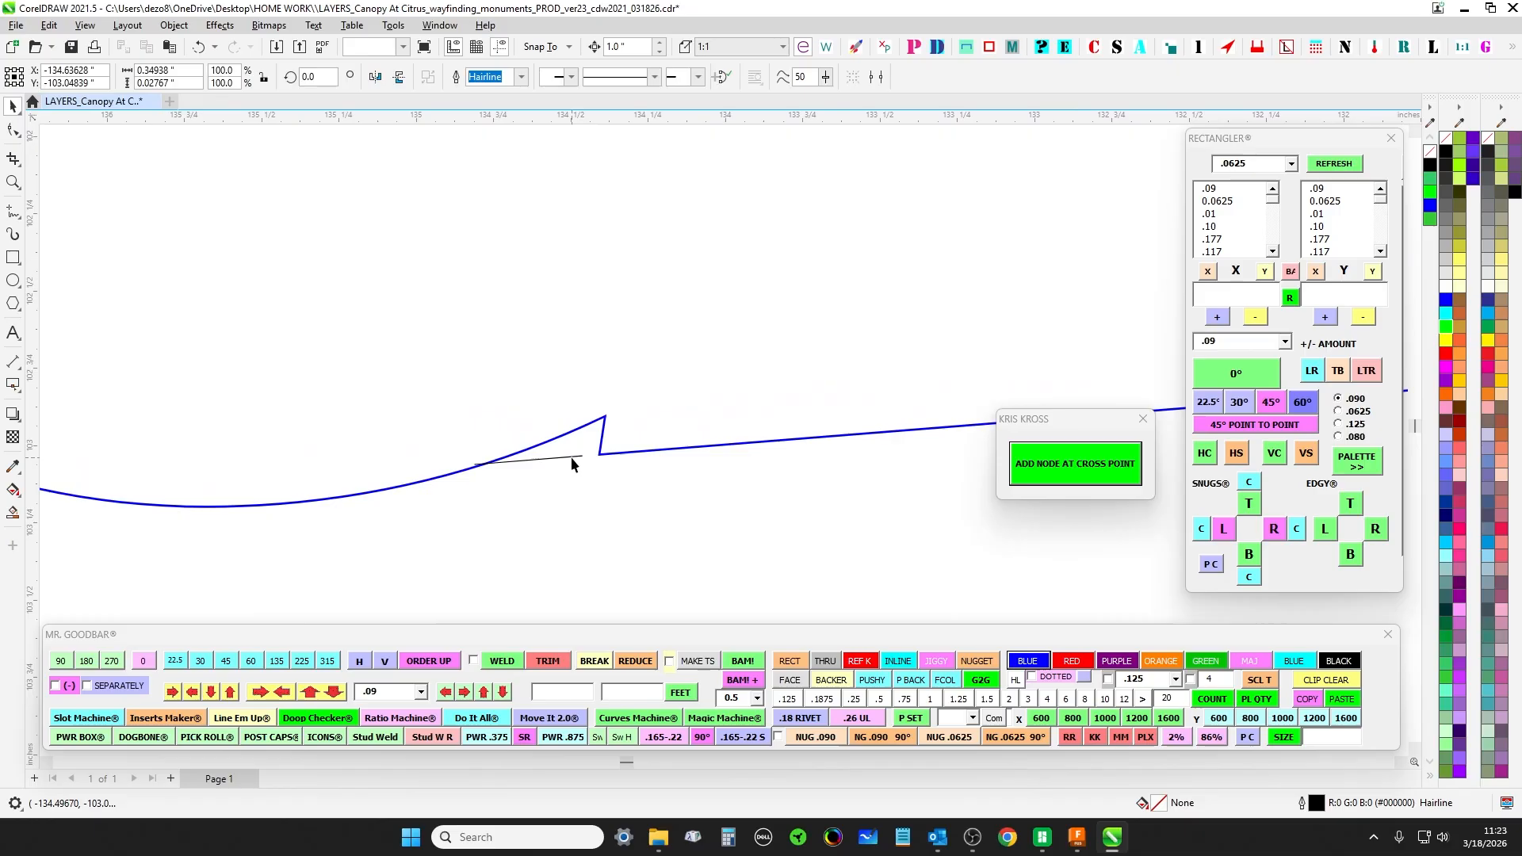
left_click(606, 419, "shift")
left_click(1030, 474)
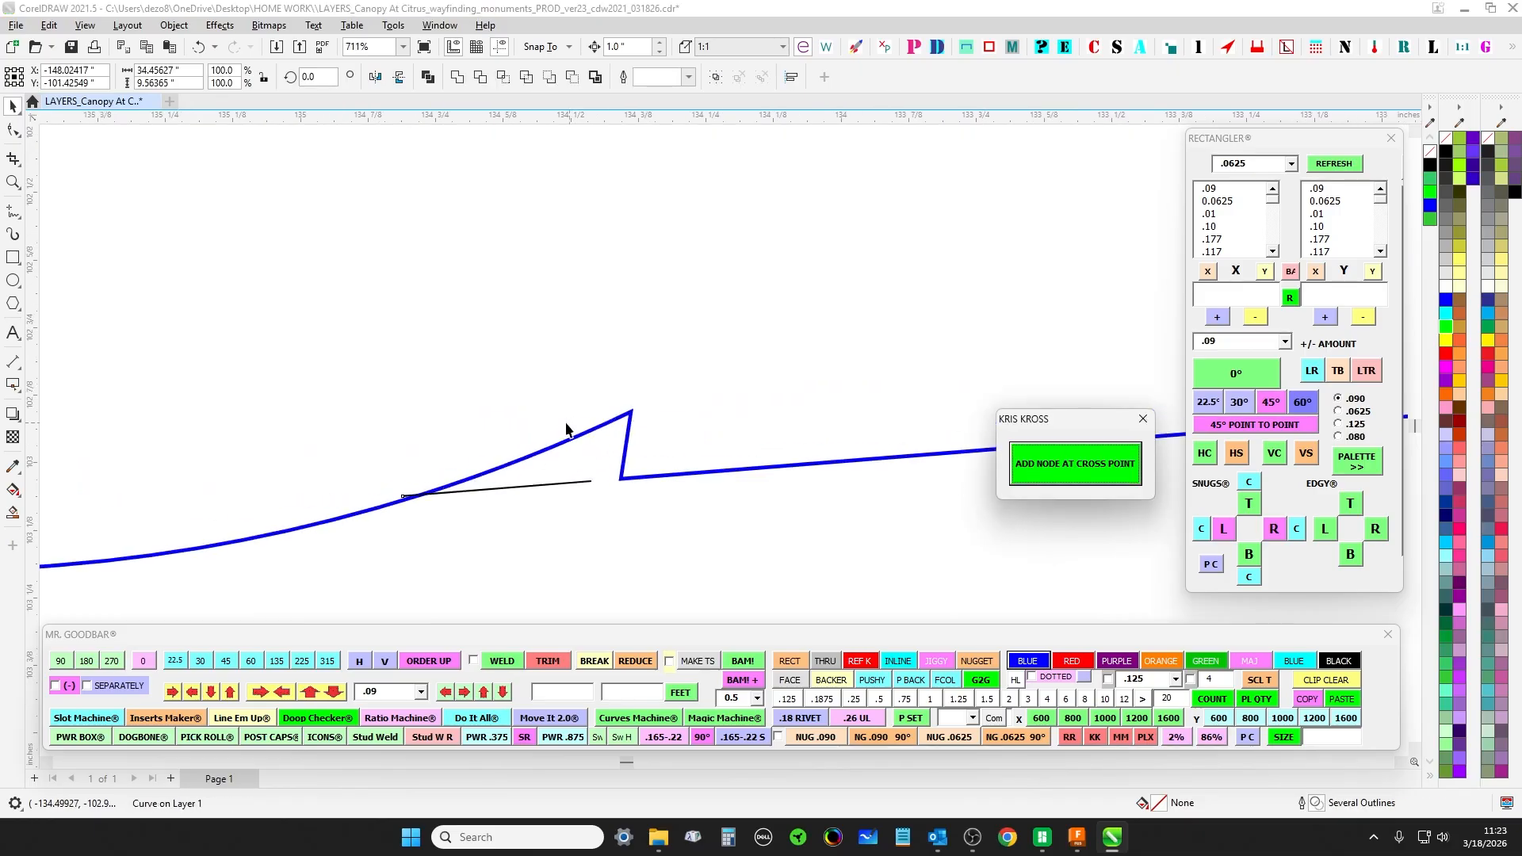
- Move the guide line clear, delete the jog's tip and leftover corner nodes, and straighten the segment ending at the new crossing node
left_click_drag(474, 489, 473, 514)
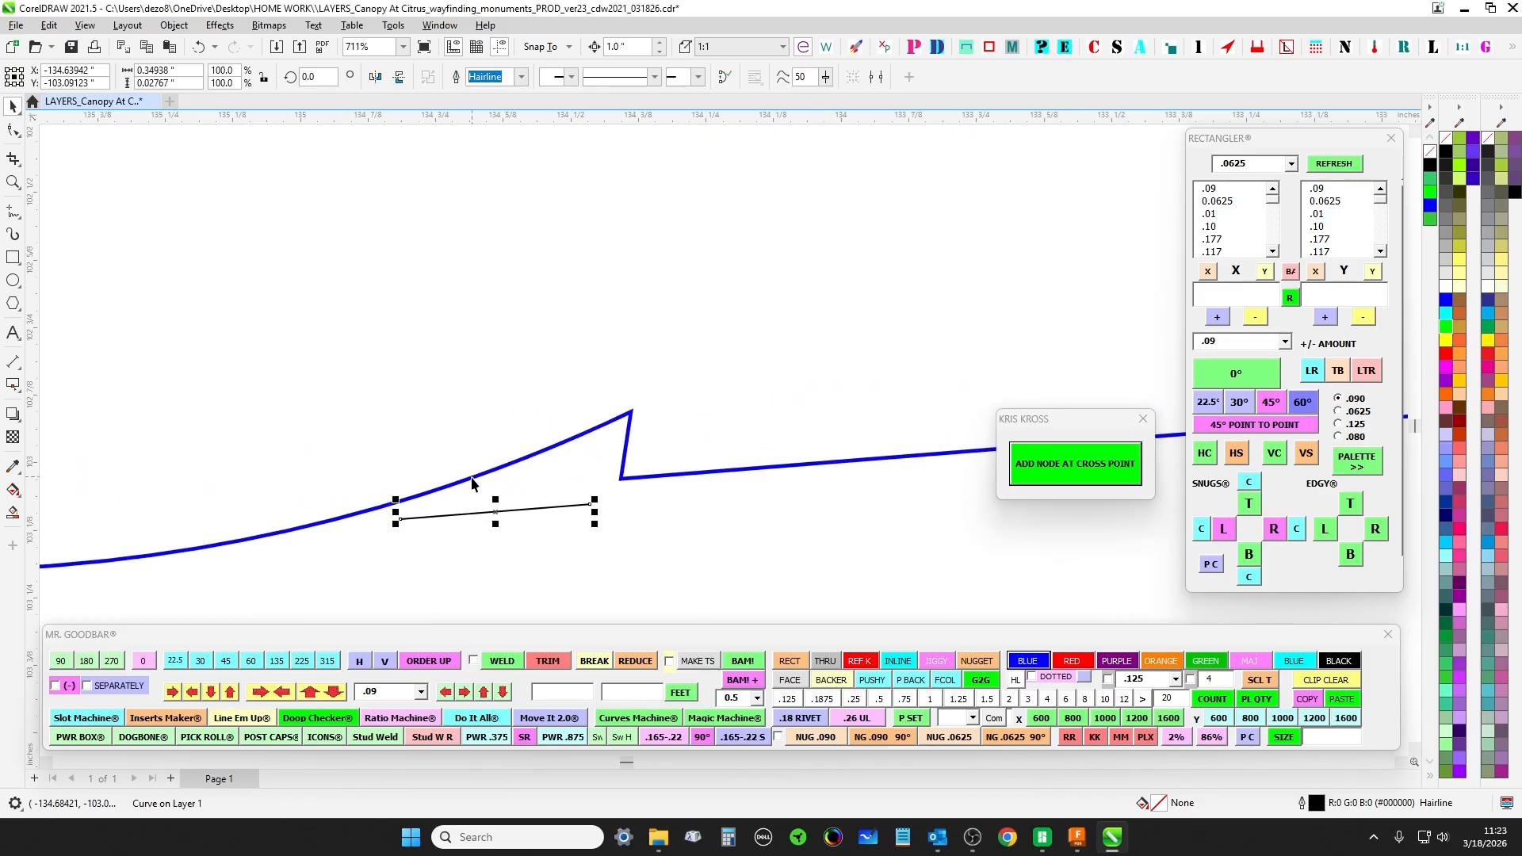
left_click(476, 471)
scroll(472, 467, "up", 2)
left_click(13, 130)
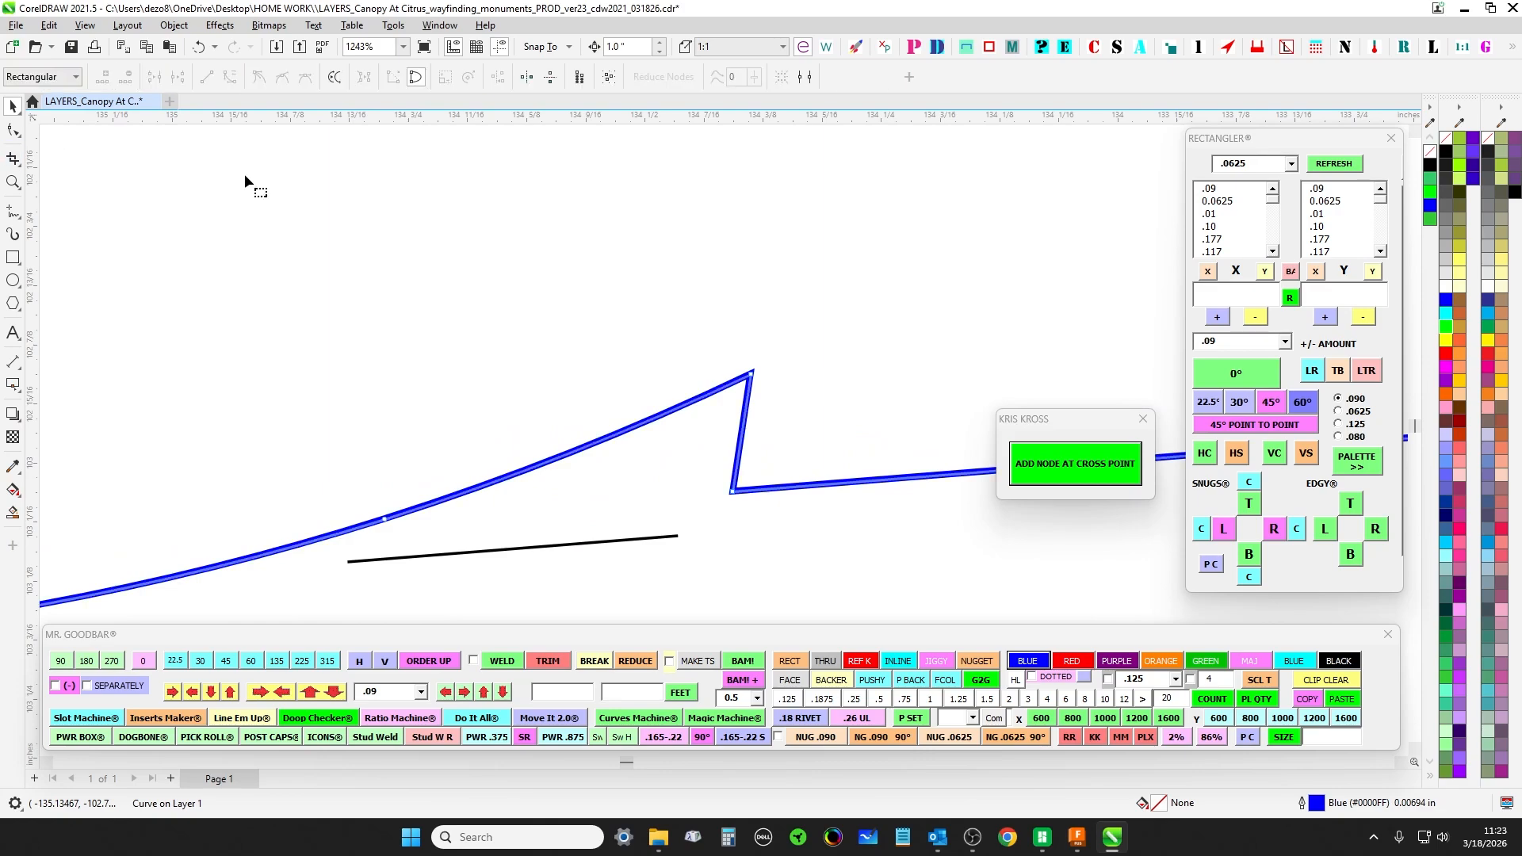
scroll(607, 300, "down", 2)
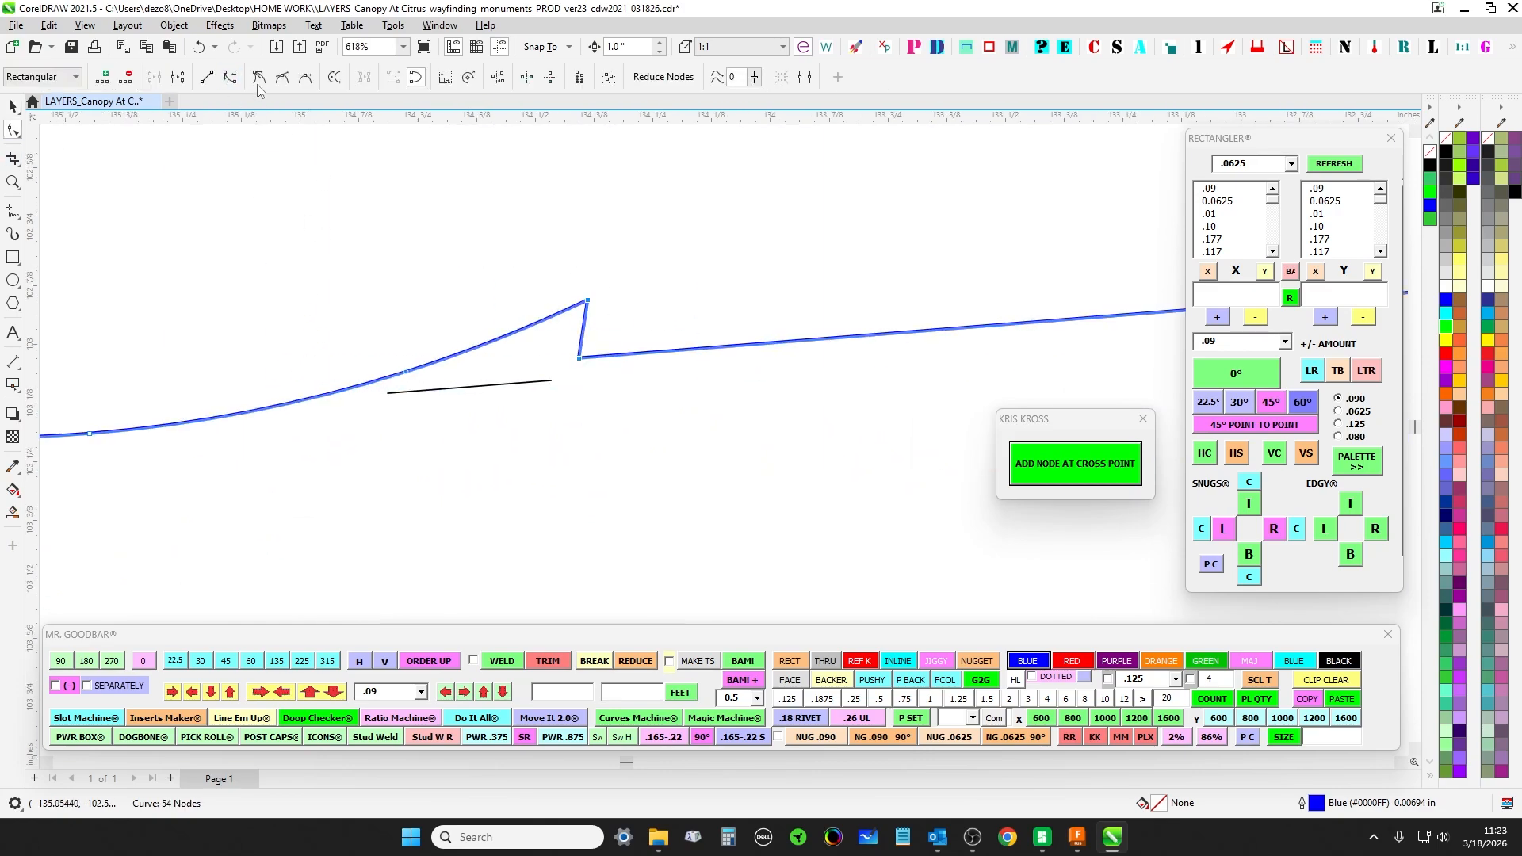
key("Delete")
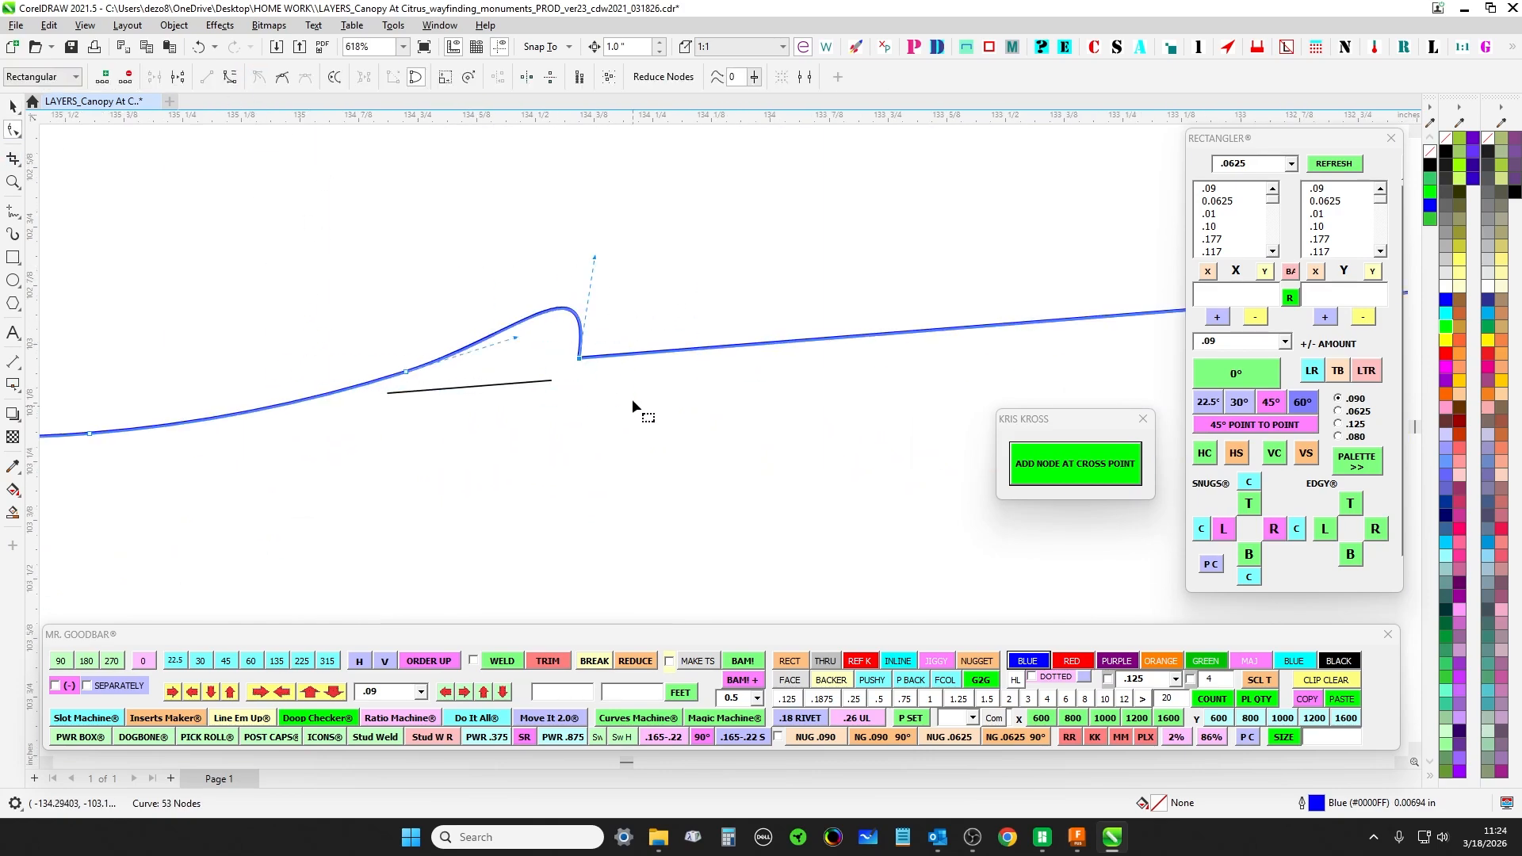
left_click(207, 77)
key("Delete")
scroll(591, 345, "down", 2)
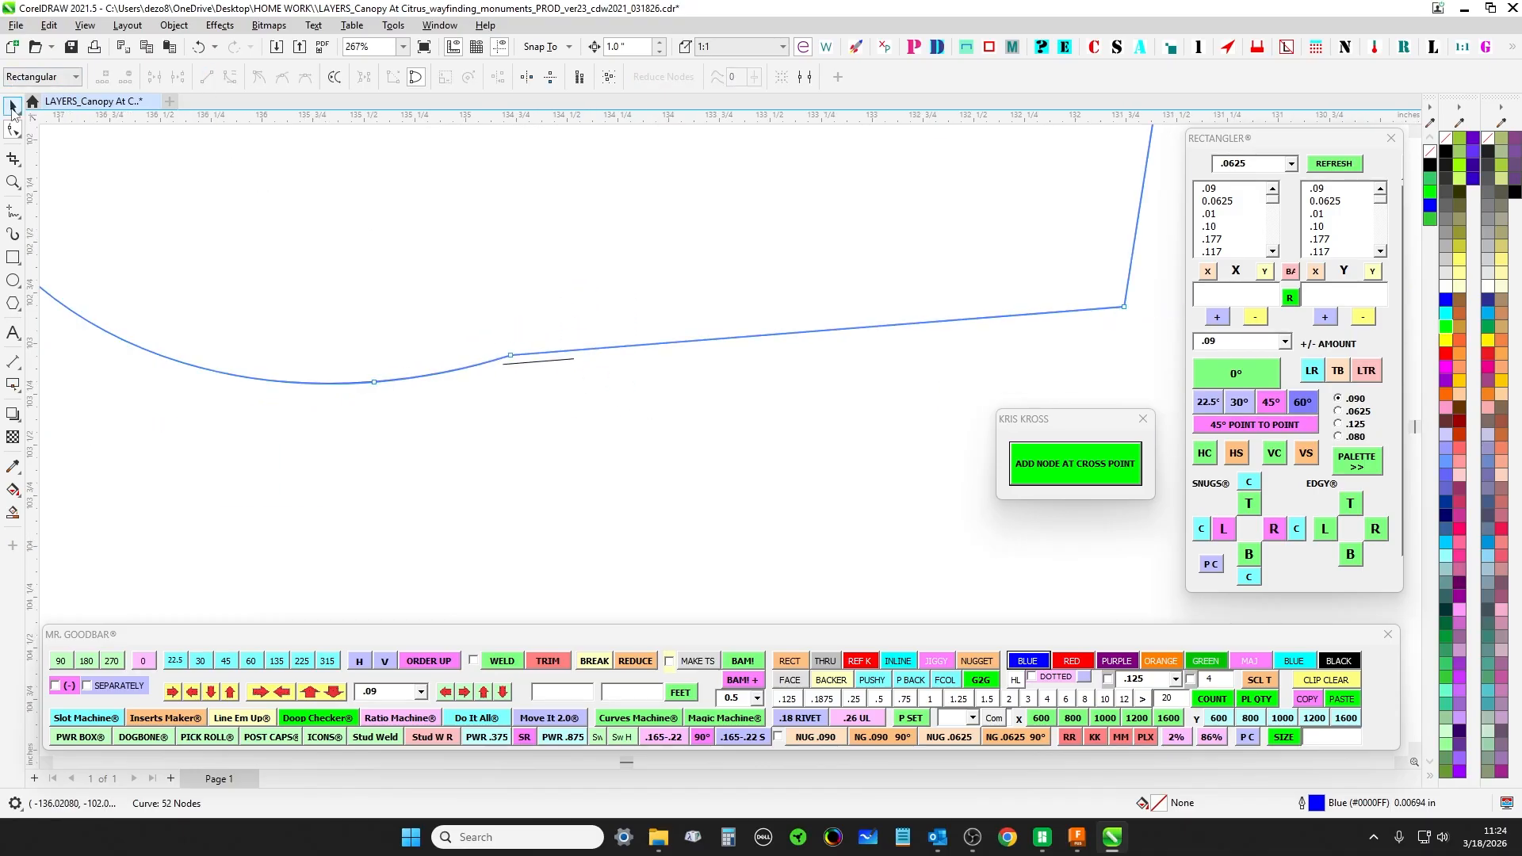
- Move the short guide line along the outline's lower edge to just above the next jog
key("space")
scroll(670, 269, "down", 1)
left_click(827, 438)
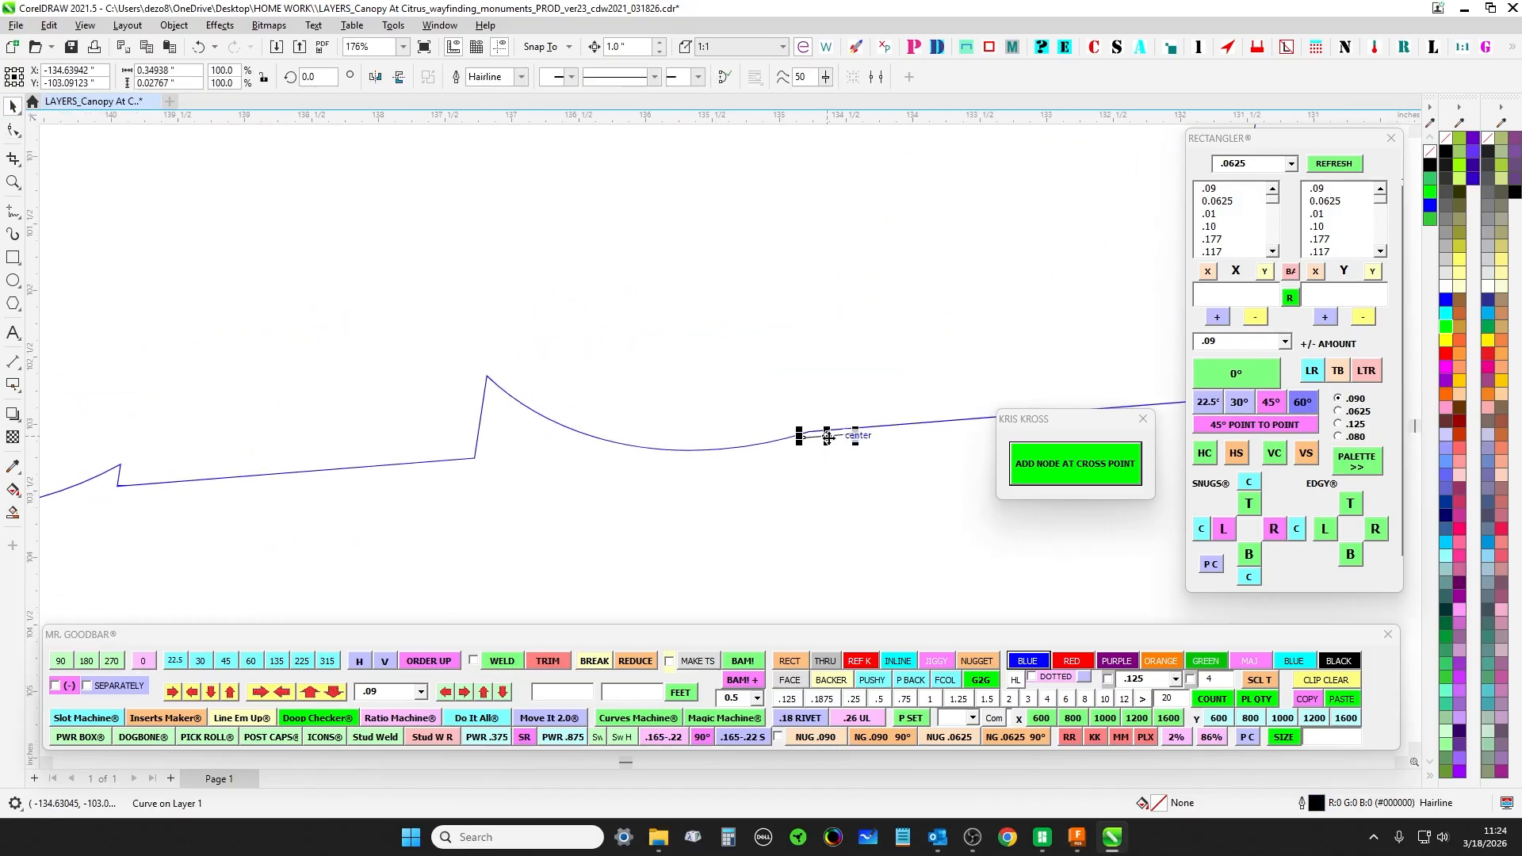
left_click_drag(828, 438, 506, 534)
scroll(792, 372, "down", 1)
left_click_drag(749, 376, 203, 387)
left_click_drag(216, 439, 953, 387)
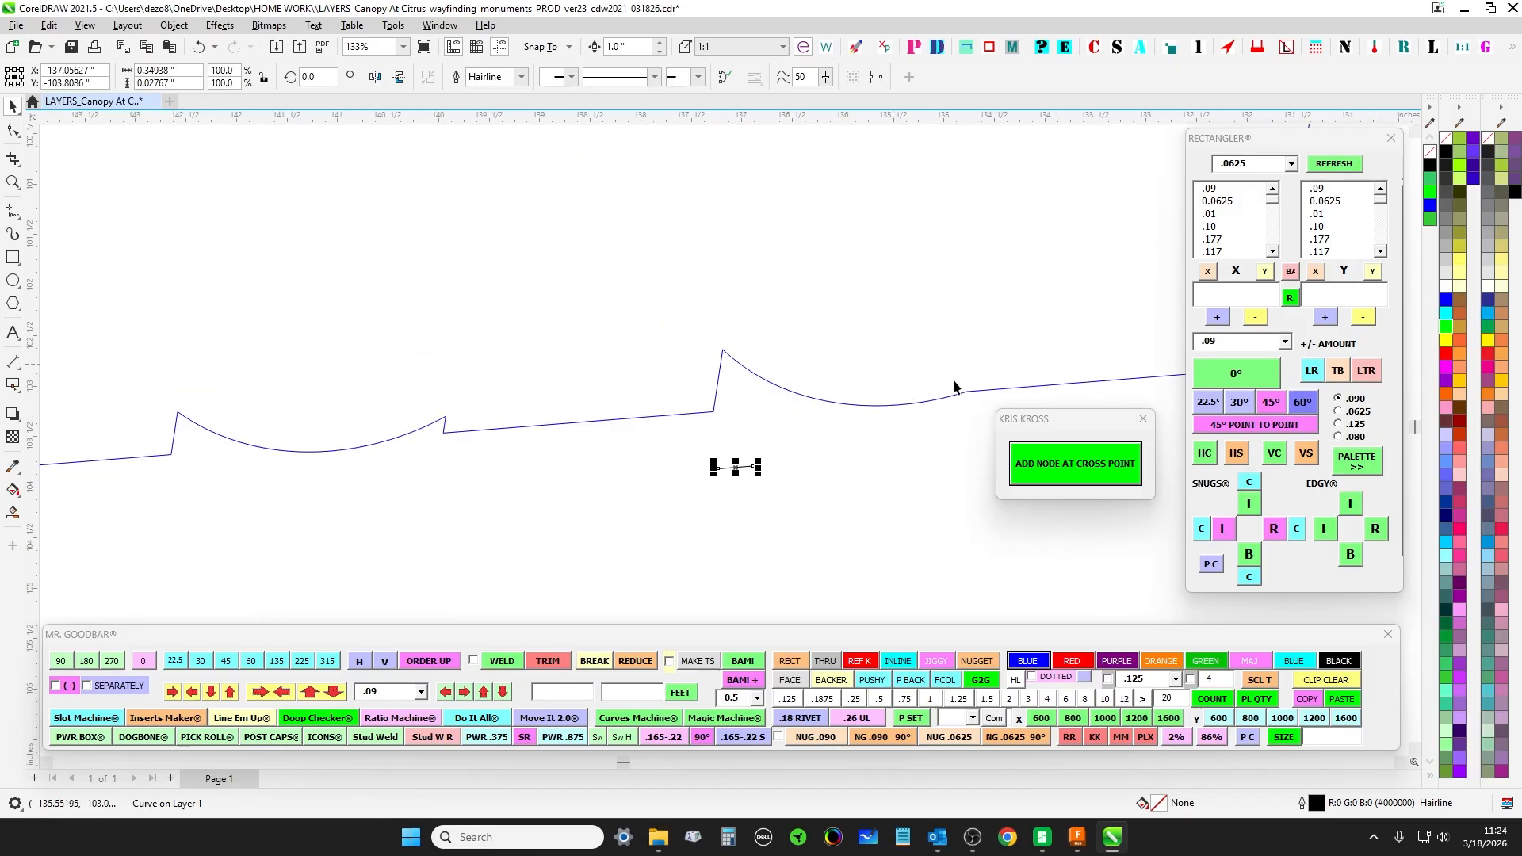
scroll(588, 414, "down", 3)
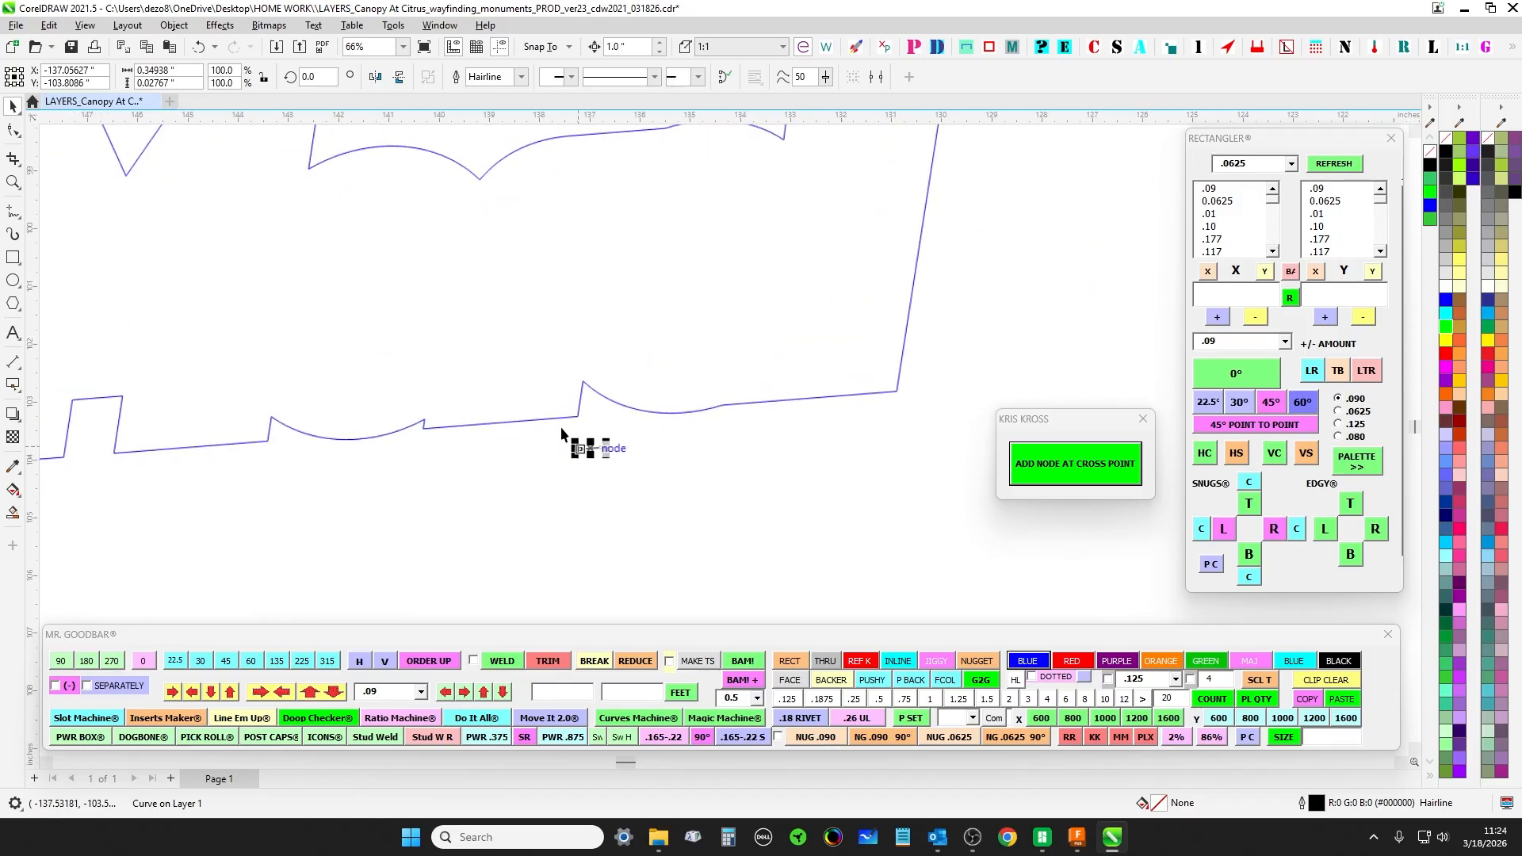
scroll(561, 428, "up", 6)
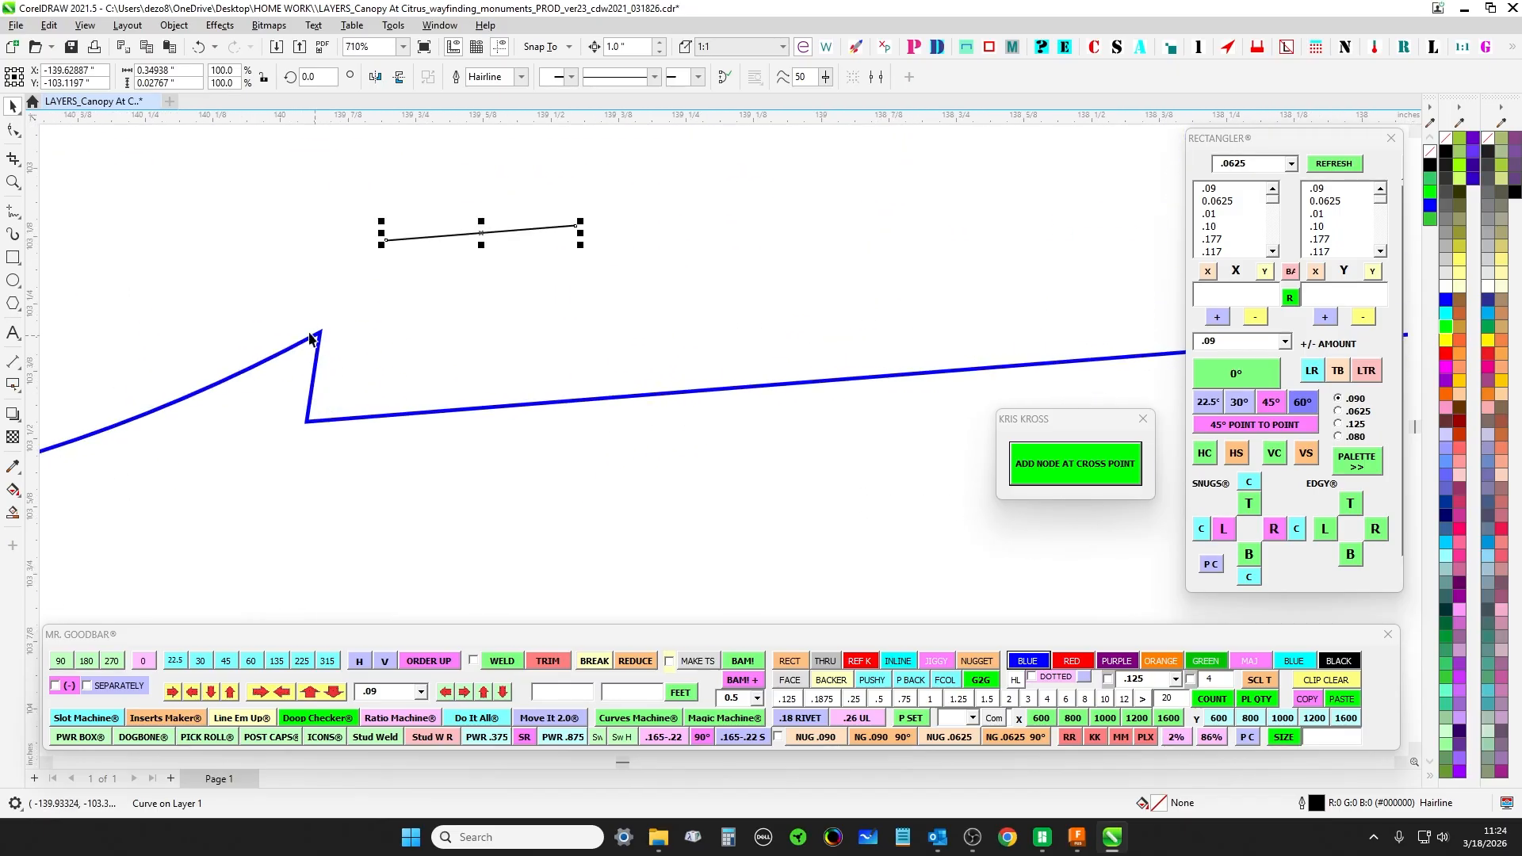
scroll(343, 339, "down", 2)
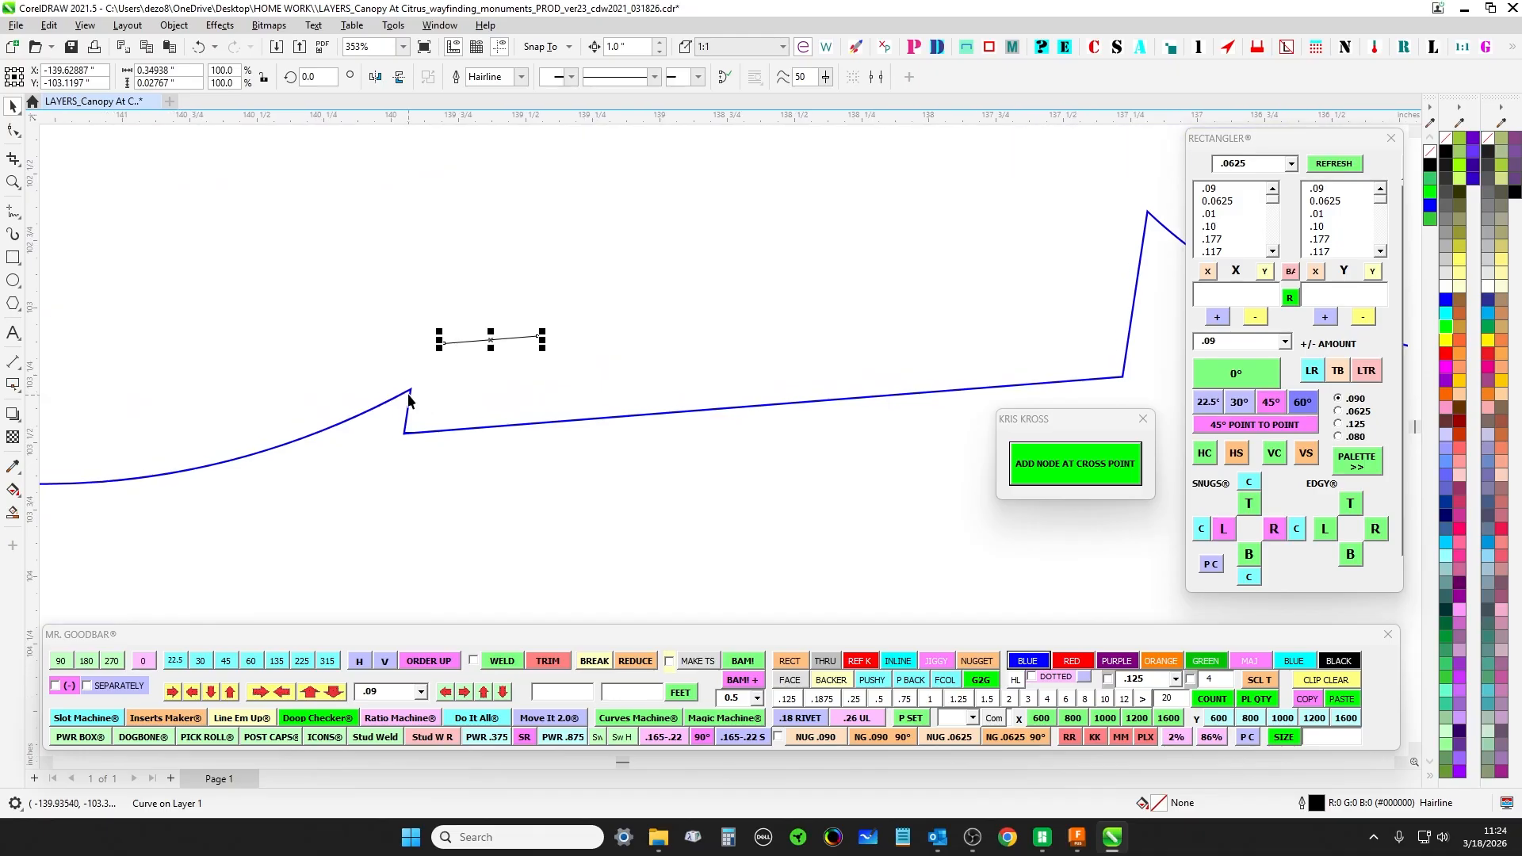
- Thicken the outline to 0.125 in to examine how the jog would look, and set its width to hairline
left_click(320, 333)
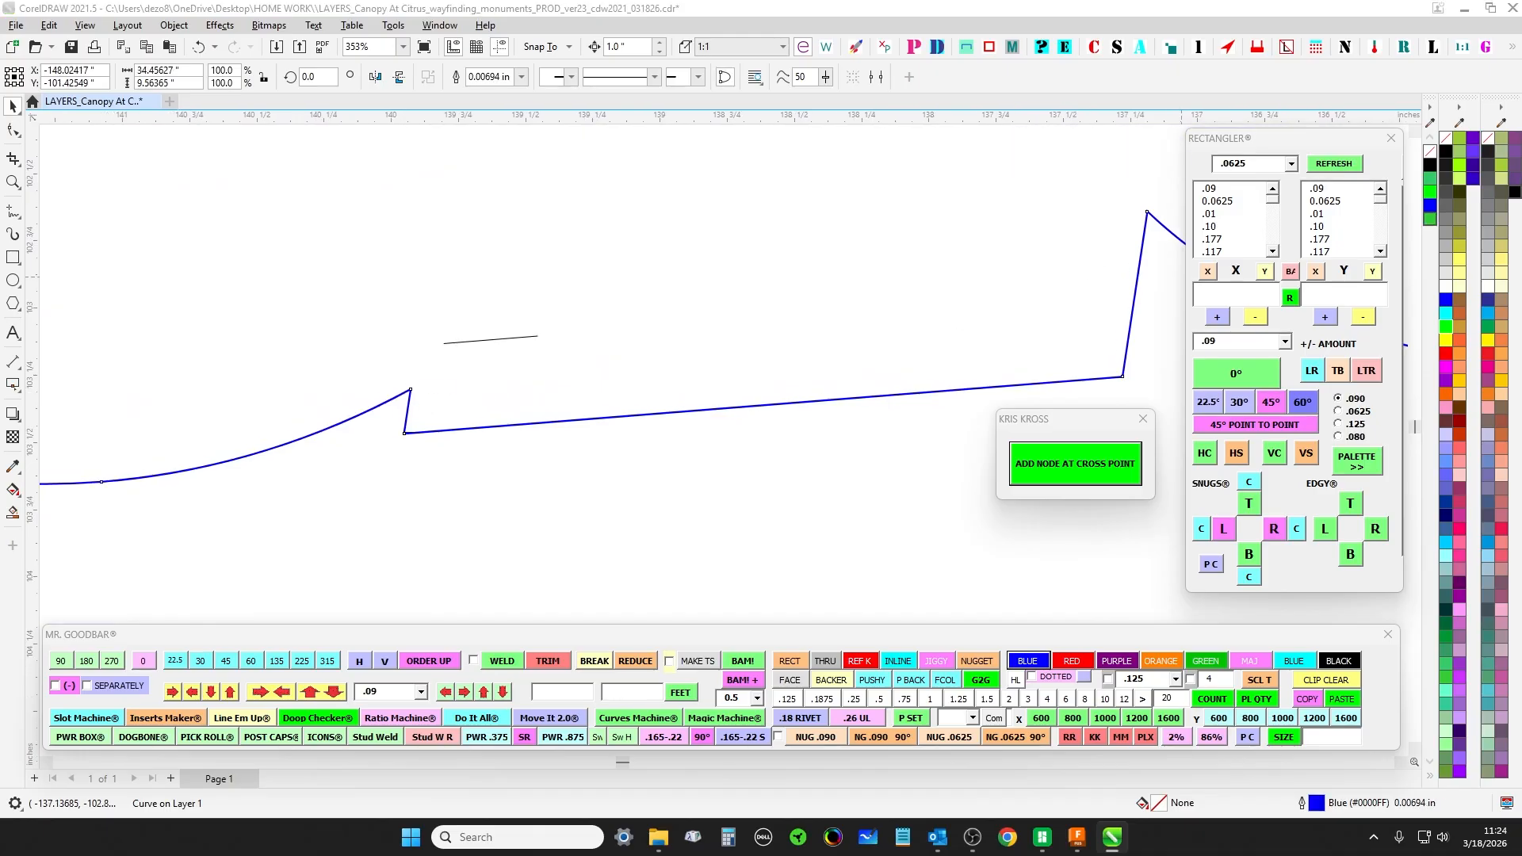
left_click(786, 698)
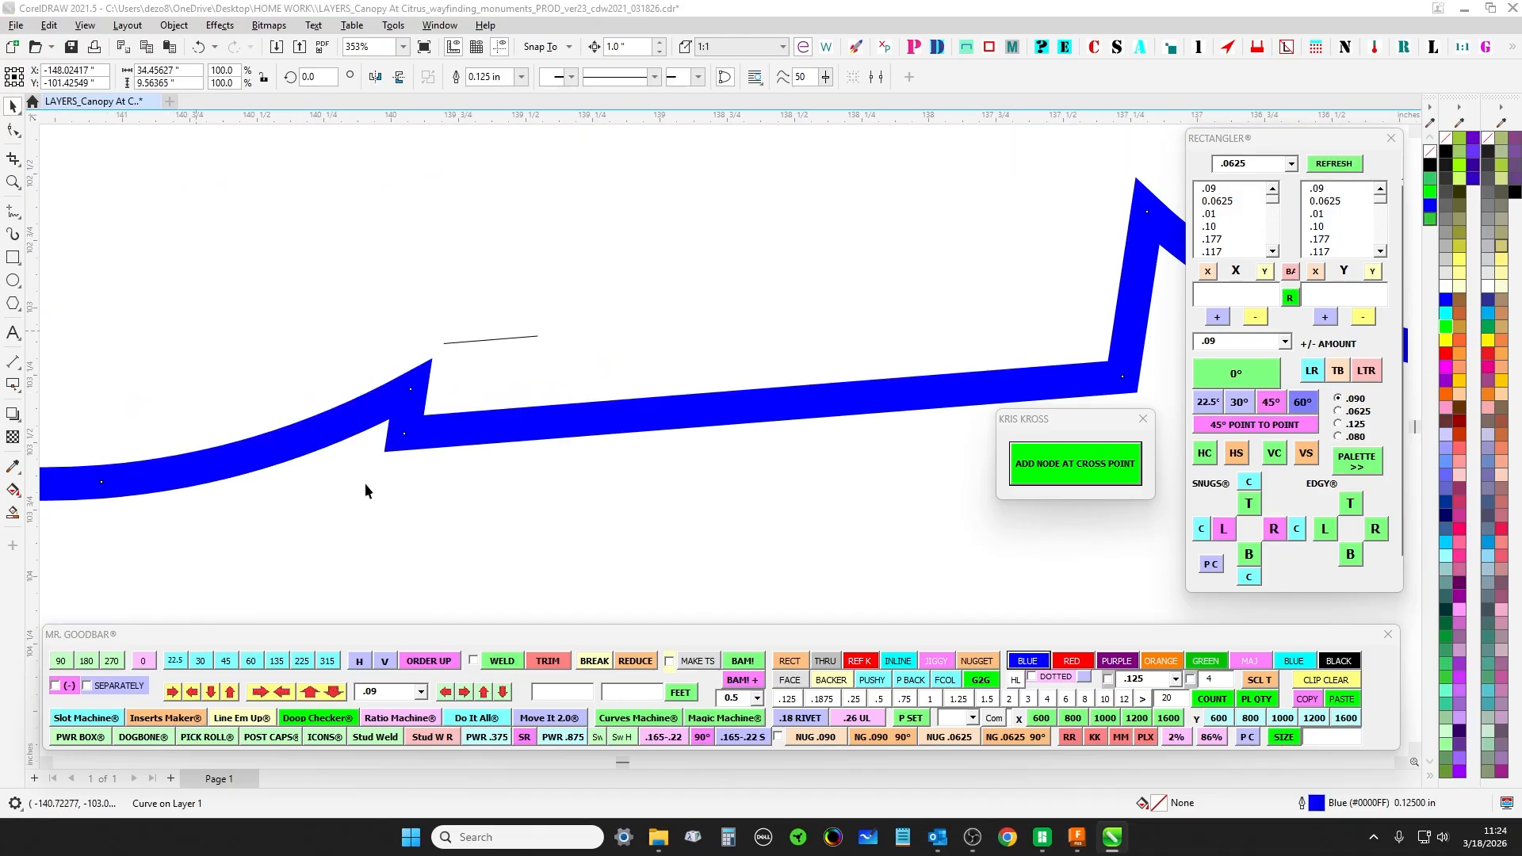
scroll(365, 483, "up", 2)
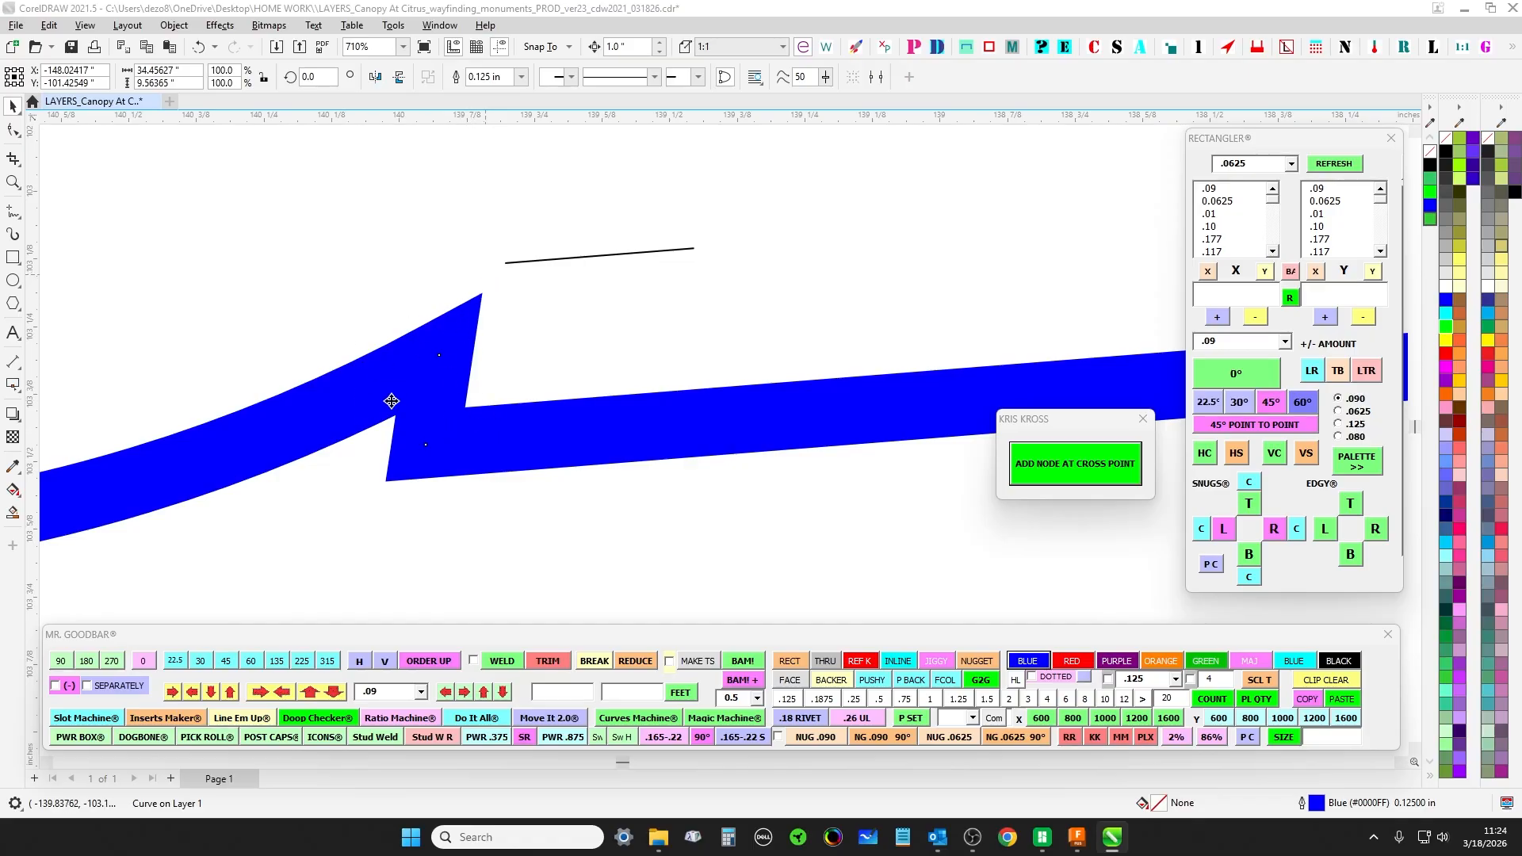
scroll(370, 414, "down", 10)
scroll(368, 412, "up", 3)
scroll(490, 344, "down", 2)
scroll(477, 368, "up", 2)
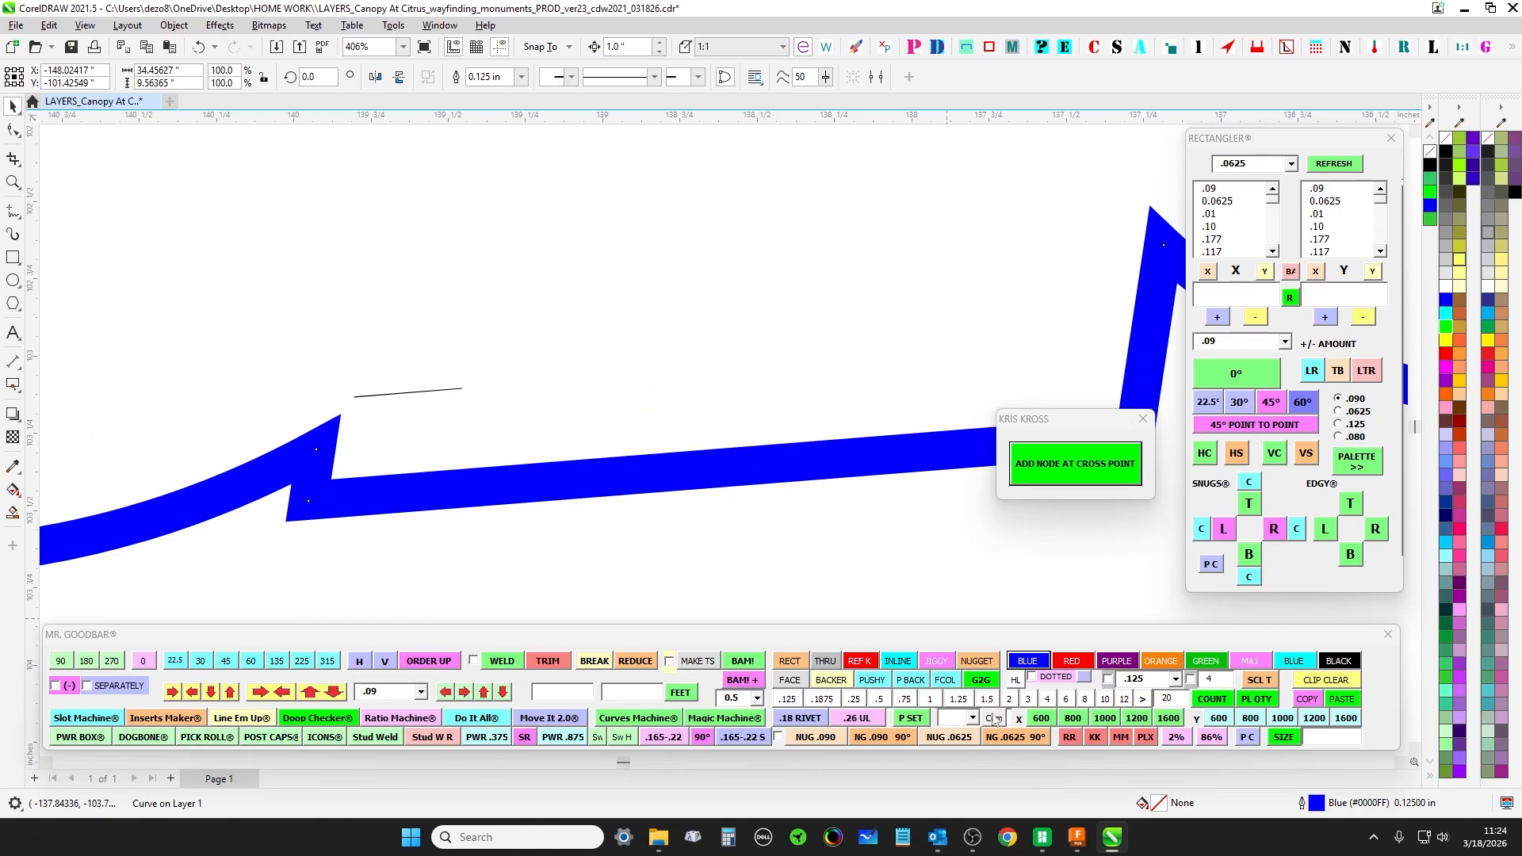
left_click(1015, 680)
scroll(757, 274, "up", 1)
- Align the guide line with the straight lower edge at the jog and slide it along that edge toward the curve
left_click(678, 320)
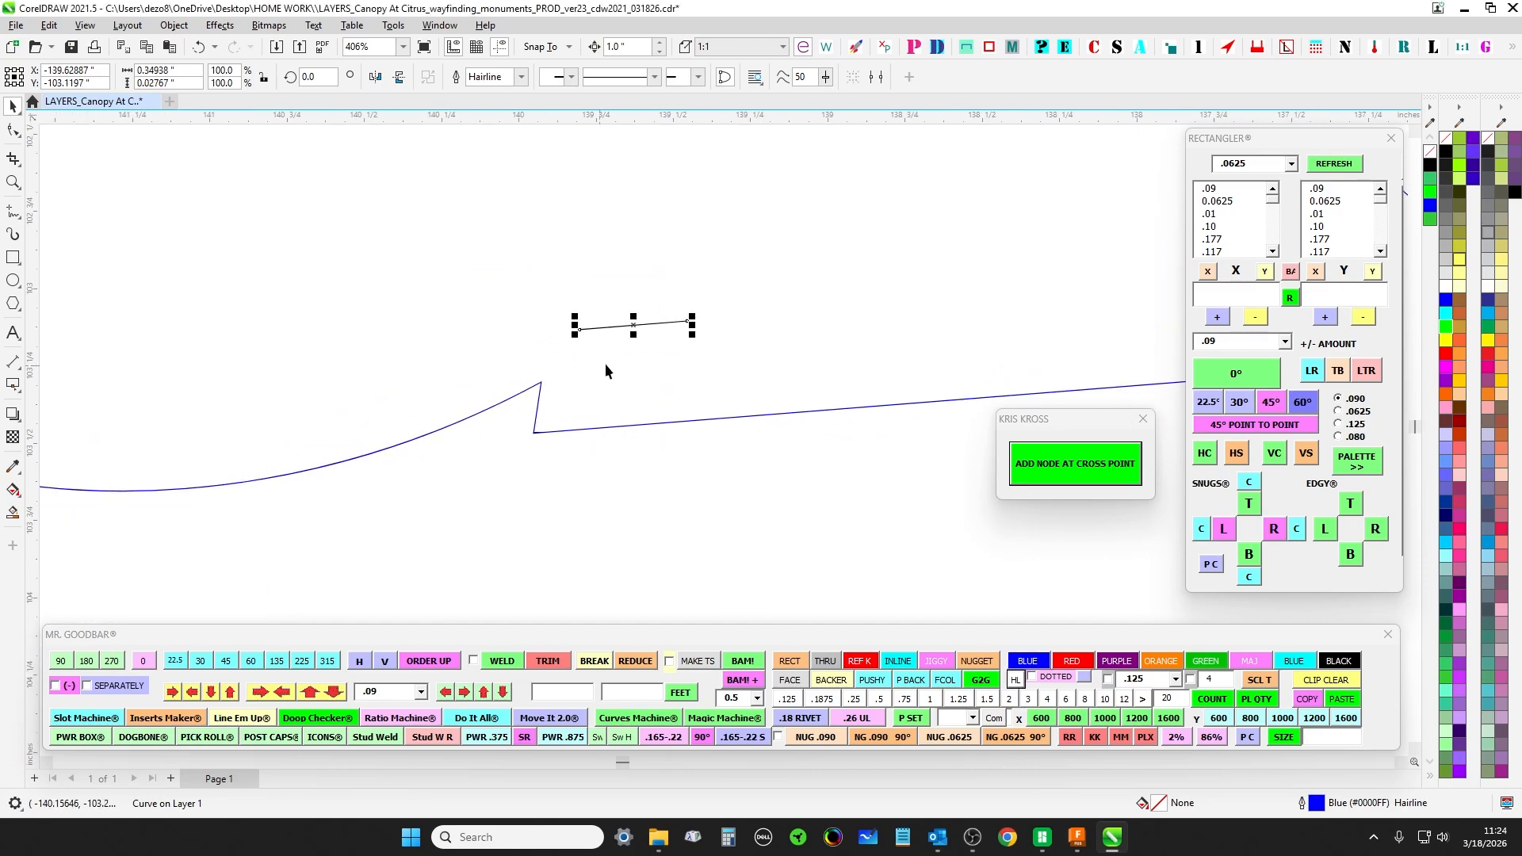
left_click_drag(688, 314, 566, 438)
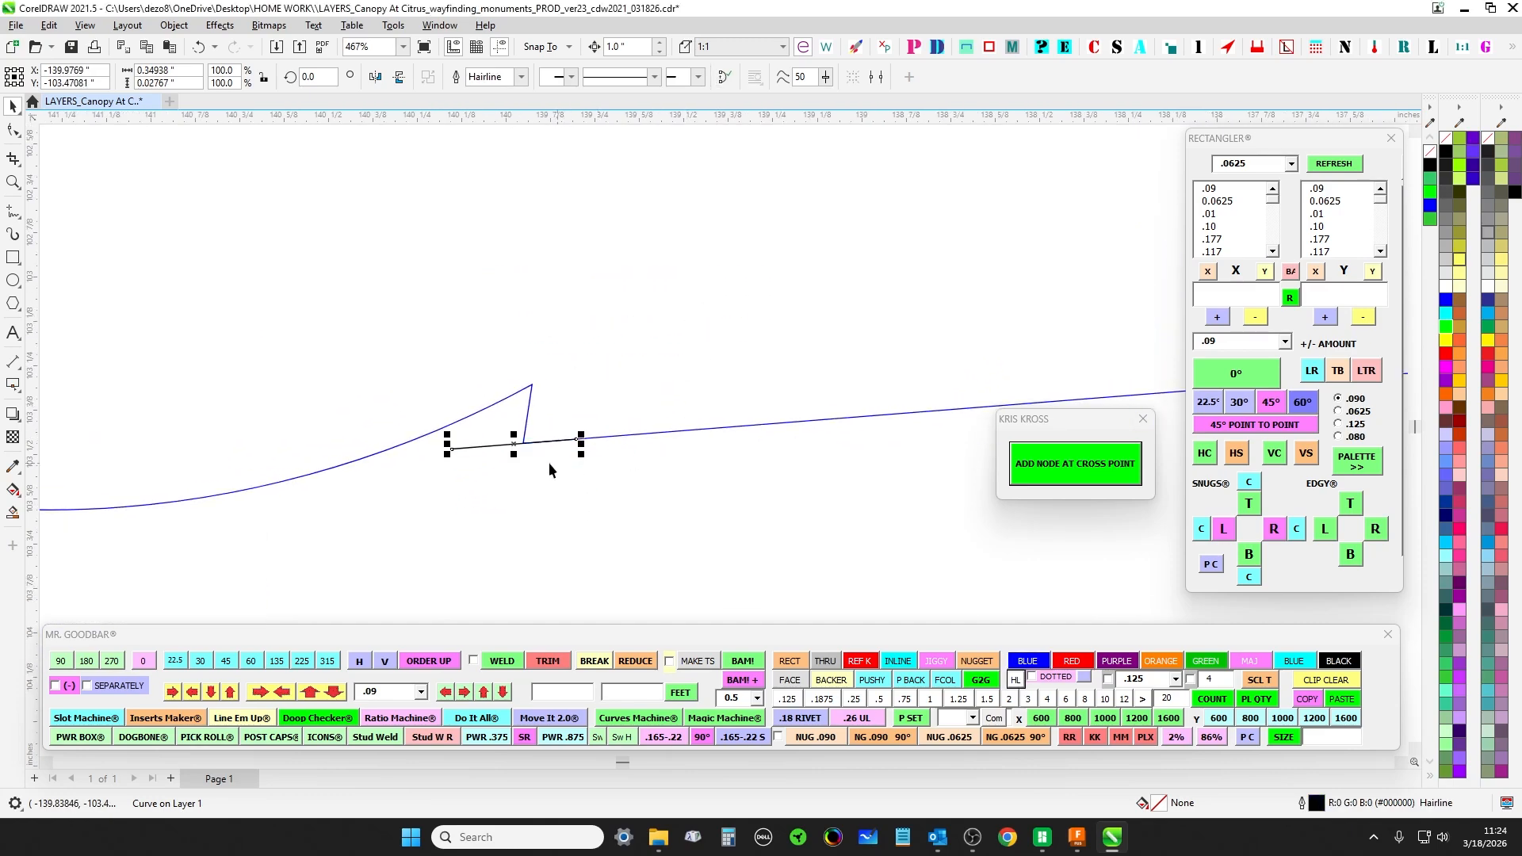
scroll(523, 453, "up", 4)
scroll(523, 453, "up", 1)
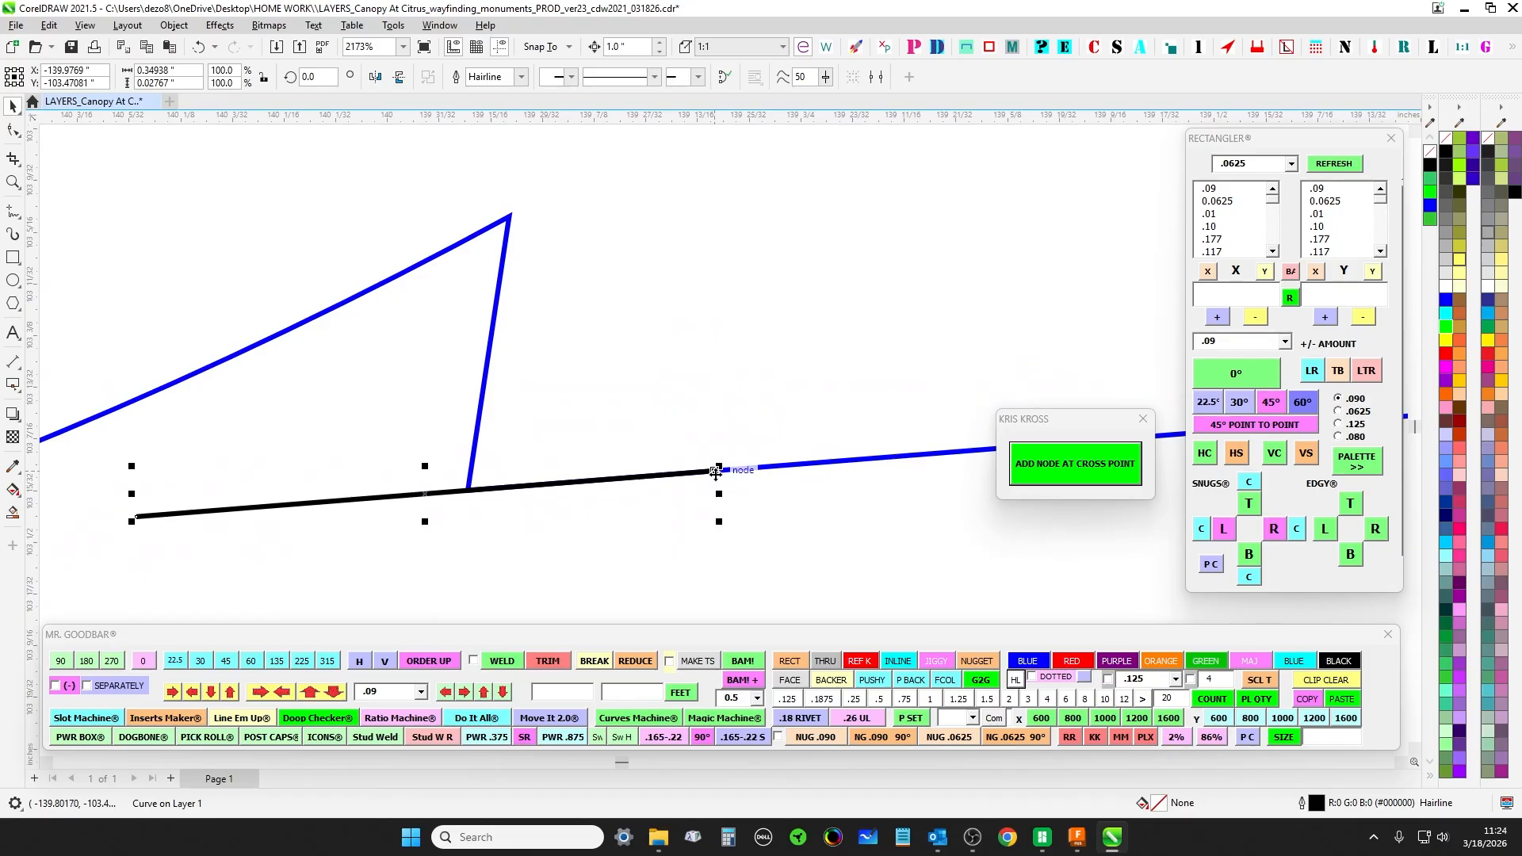
left_click_drag(717, 474, 559, 484)
left_click_drag(578, 569, 788, 537)
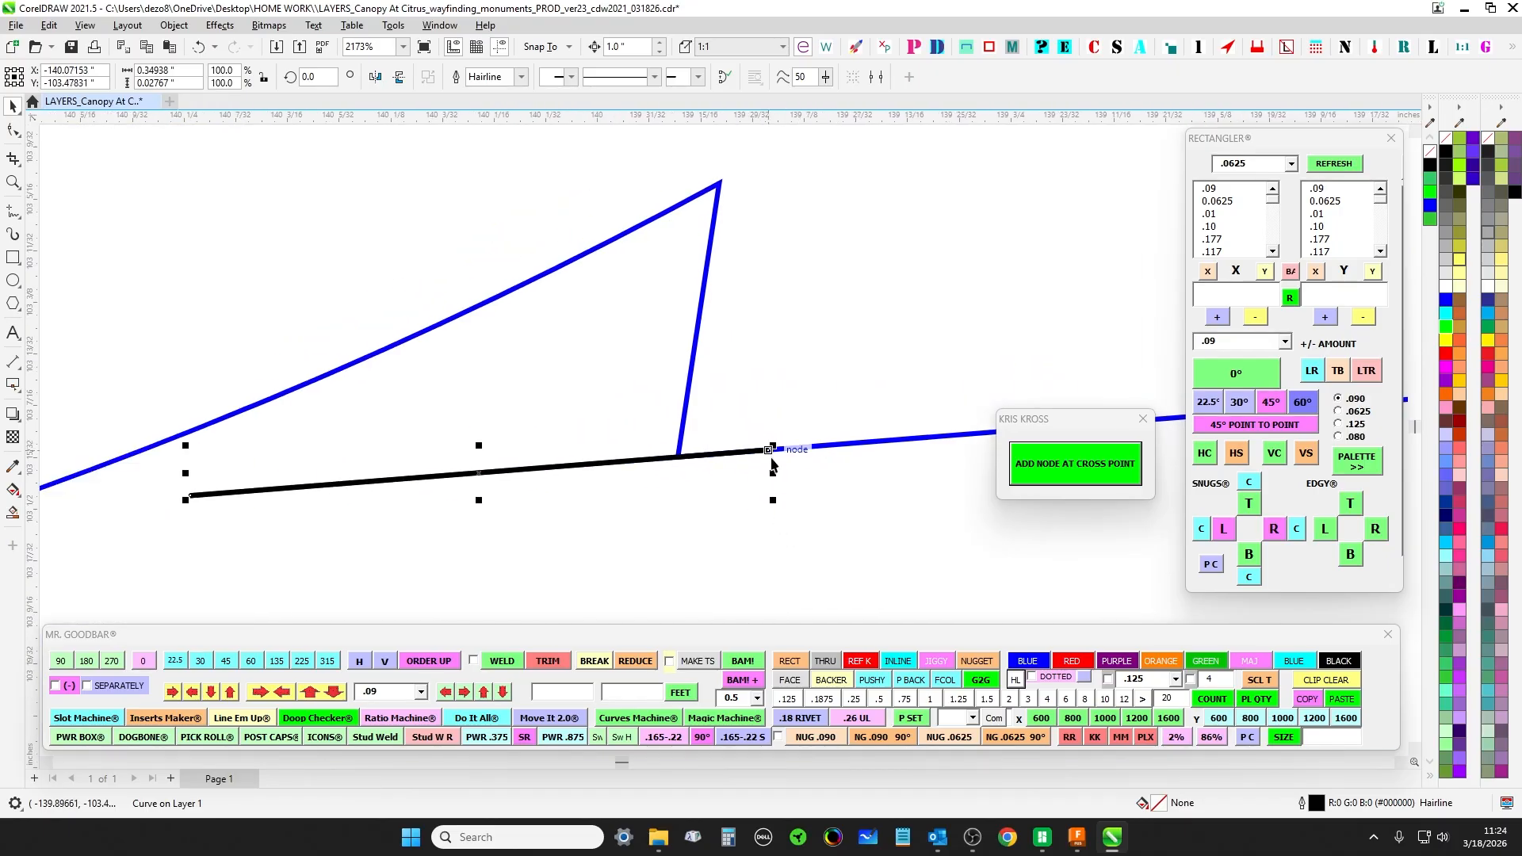
- Copy the guide line farther along the same direction so it crosses the curve, and remove the original line
left_click_drag(767, 450, 636, 461)
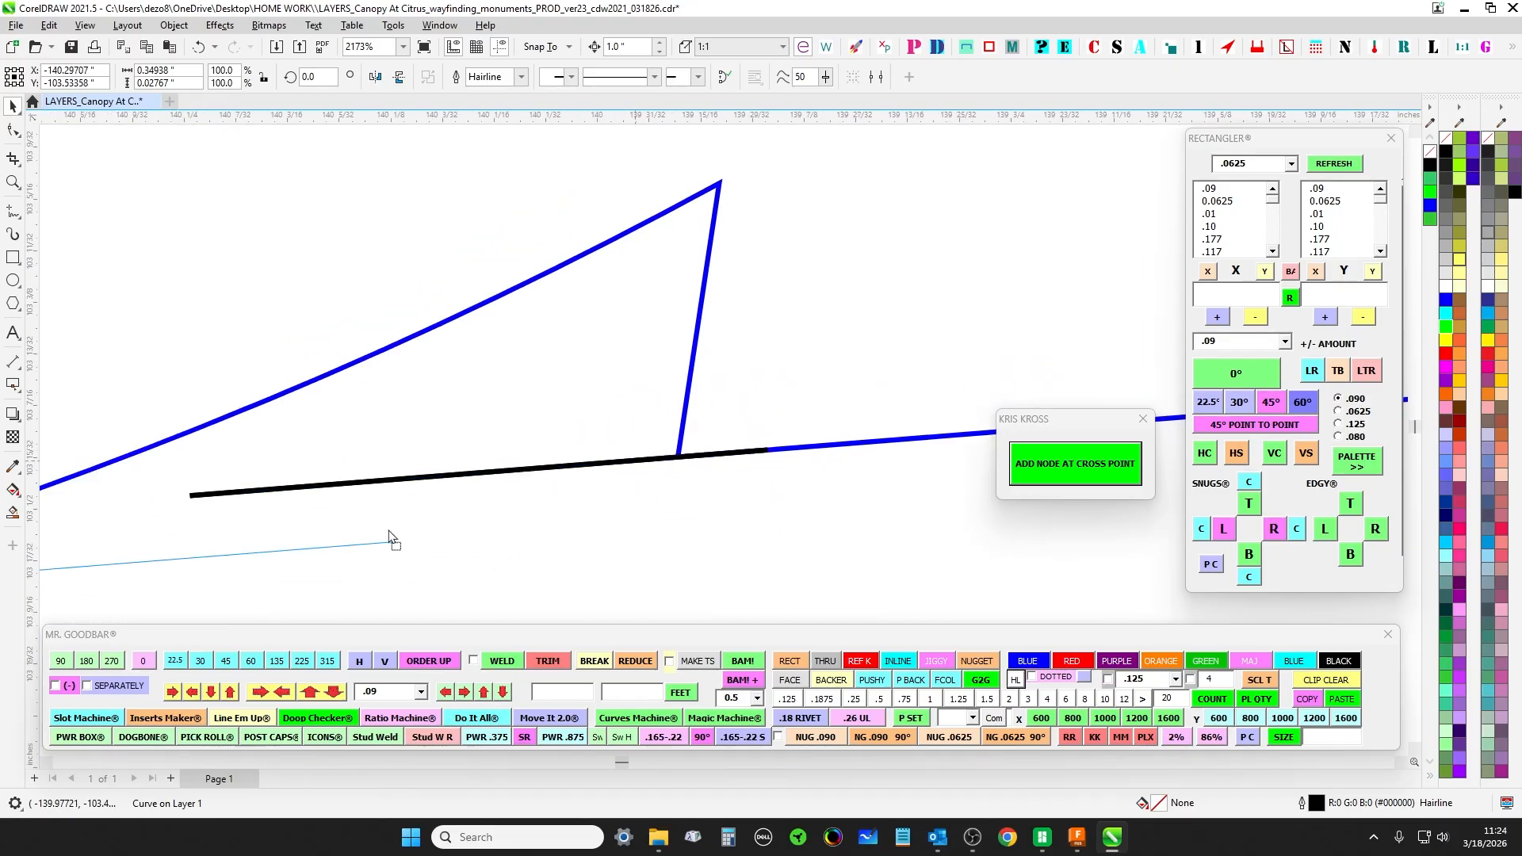
scroll(510, 415, "down", 1)
left_click(571, 481)
left_click(570, 481)
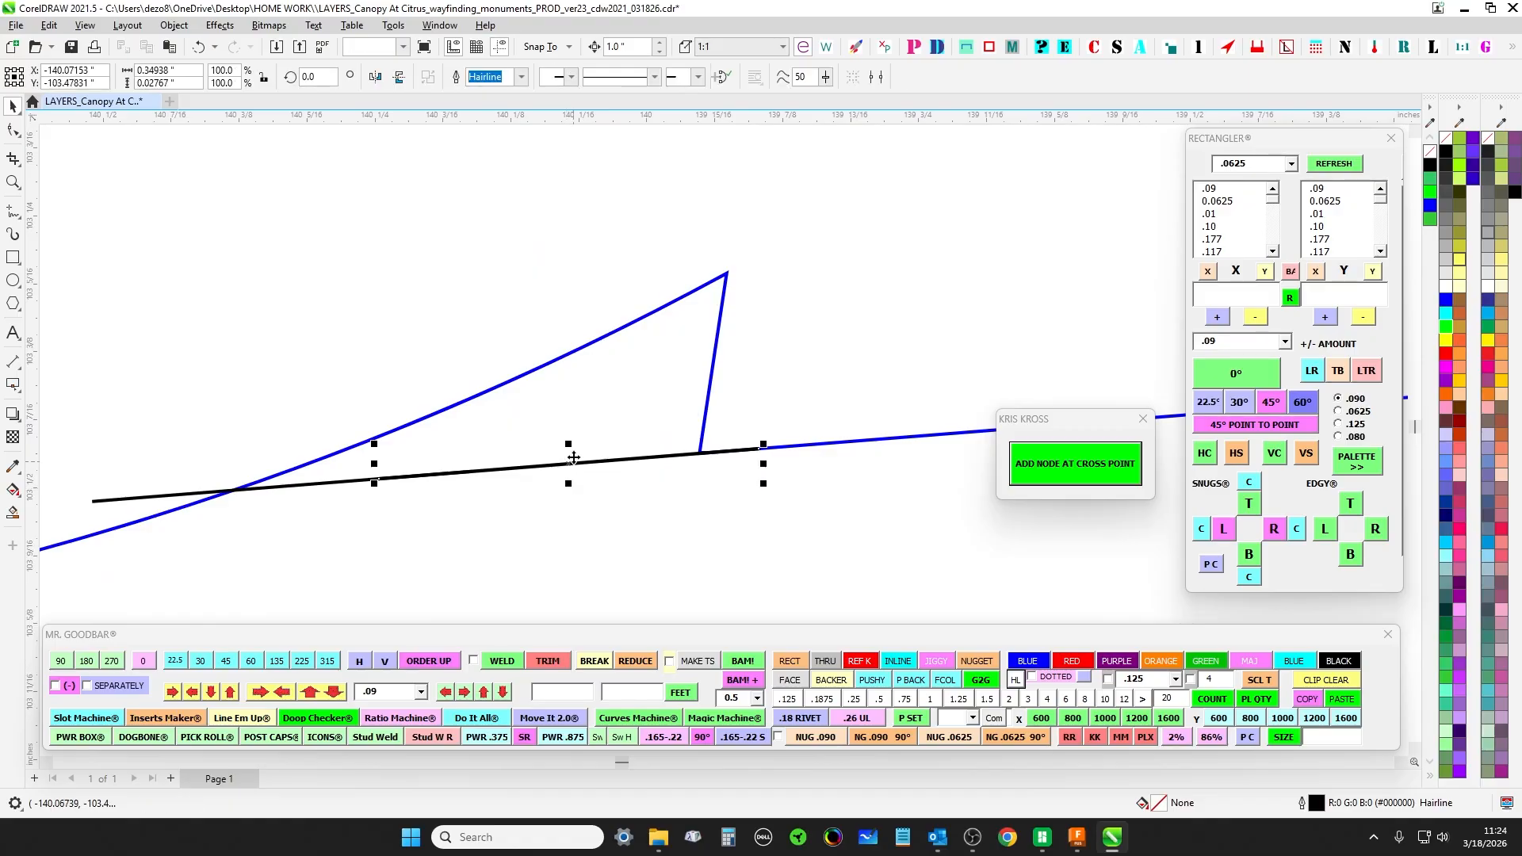
key("ctrl+z")
key("ctrl+z")
scroll(582, 439, "down", 1)
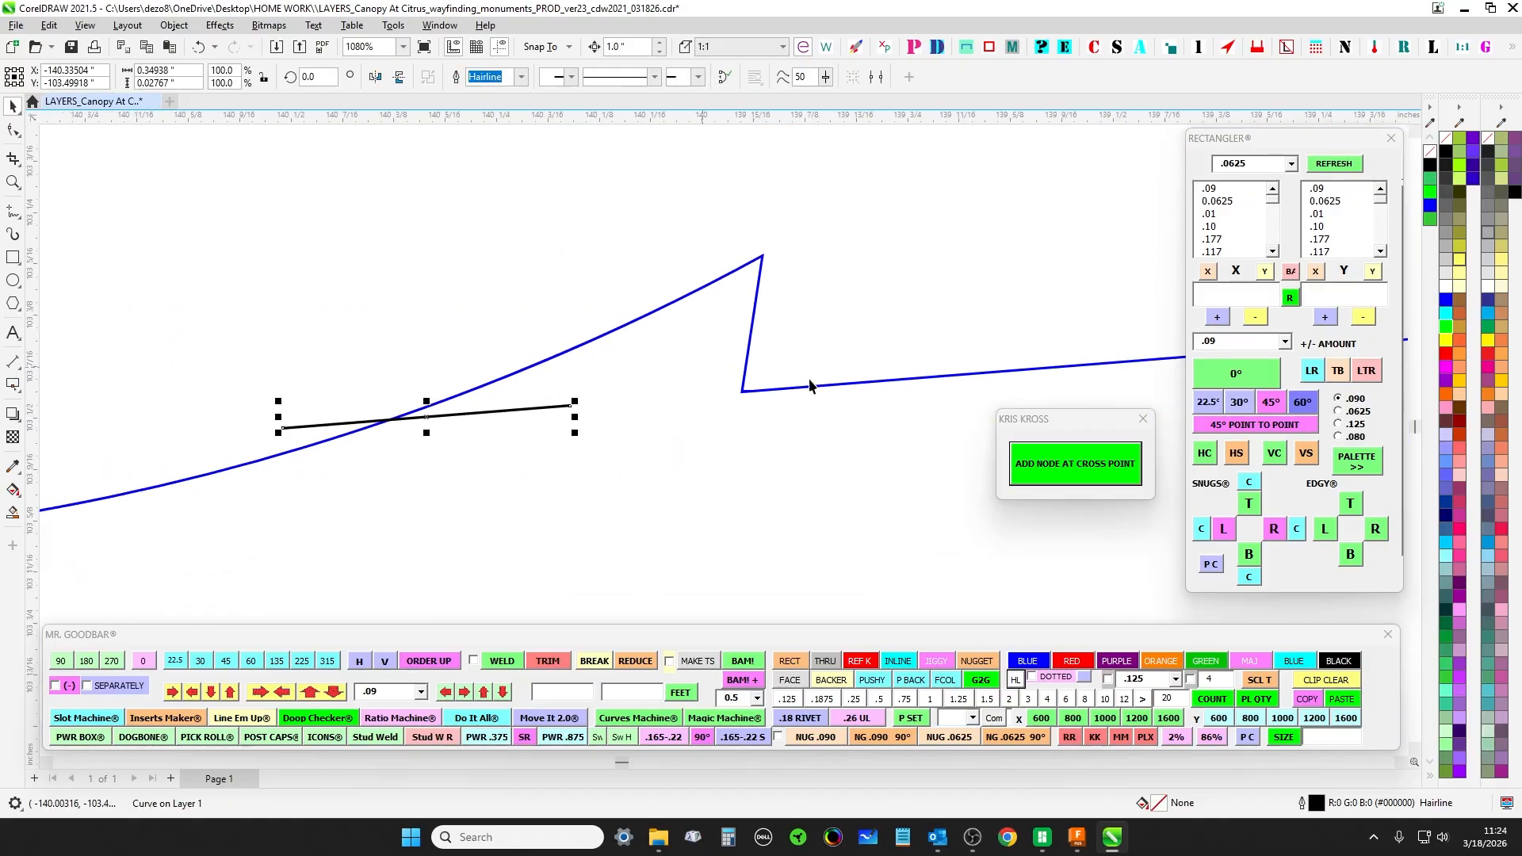
- Add a node where the guide line crosses the curve and delete the tip node of the second lower-edge jog
left_click(1077, 476)
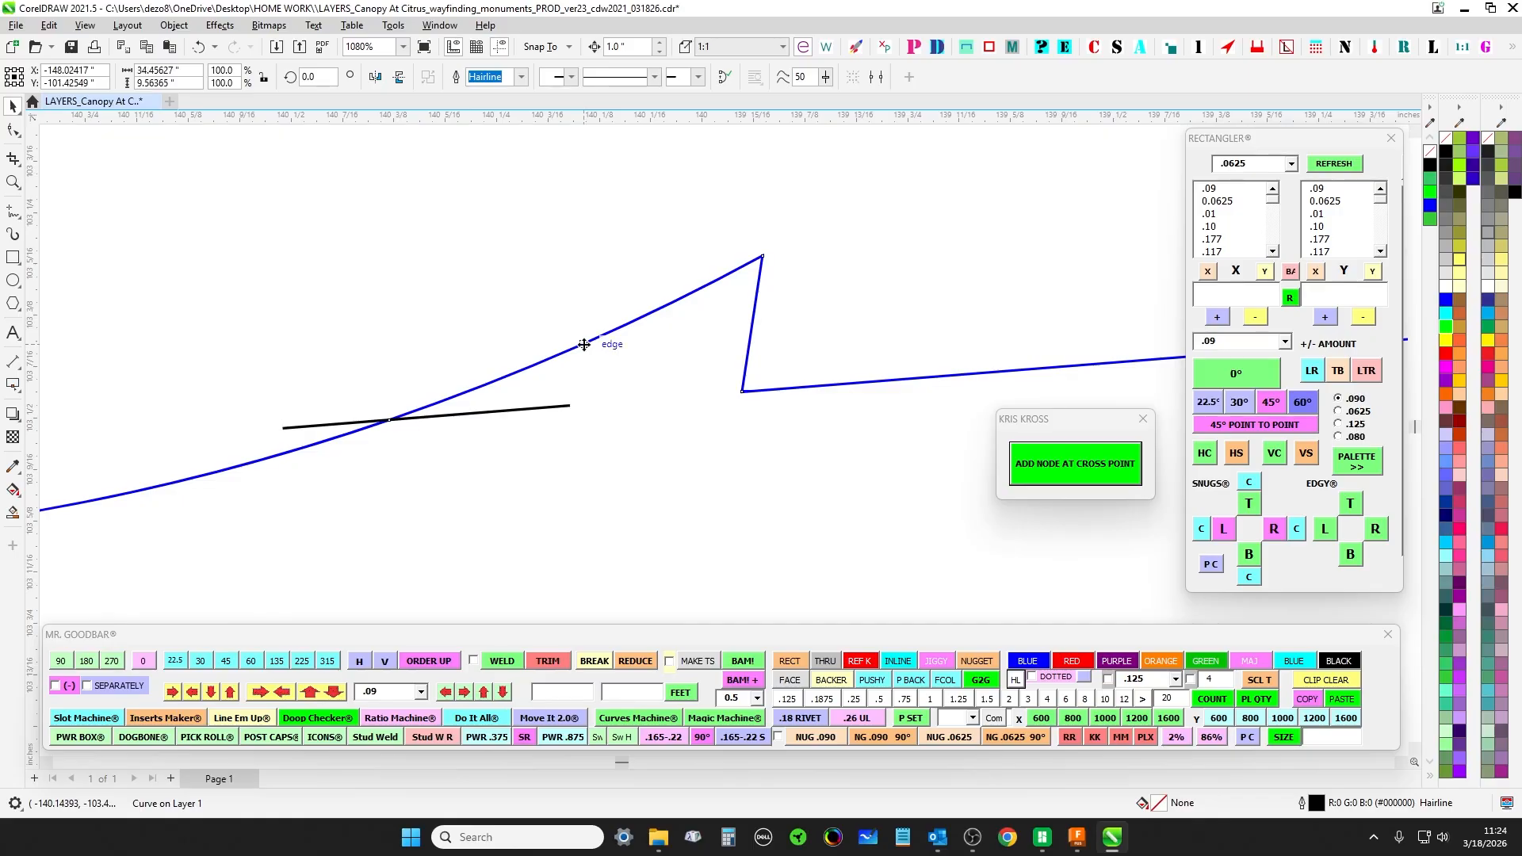
left_click_drag(632, 239, 808, 318)
key("Delete")
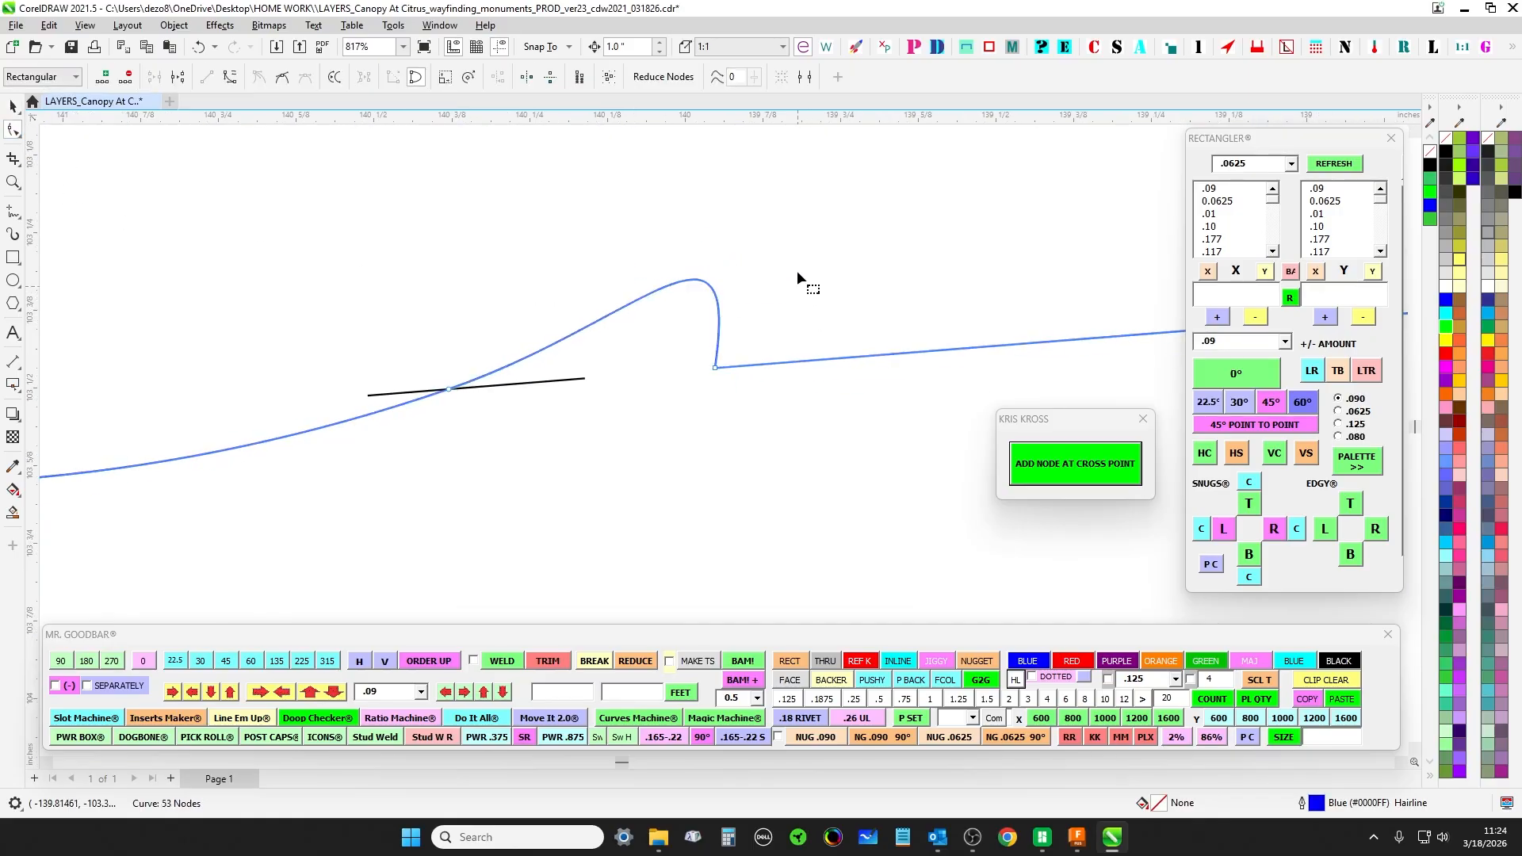
- Convert the second jog's segment at the crossing node to a straight line and remove the leftover corner node
scroll(796, 270, "down", 3)
left_click_drag(587, 253, 640, 404)
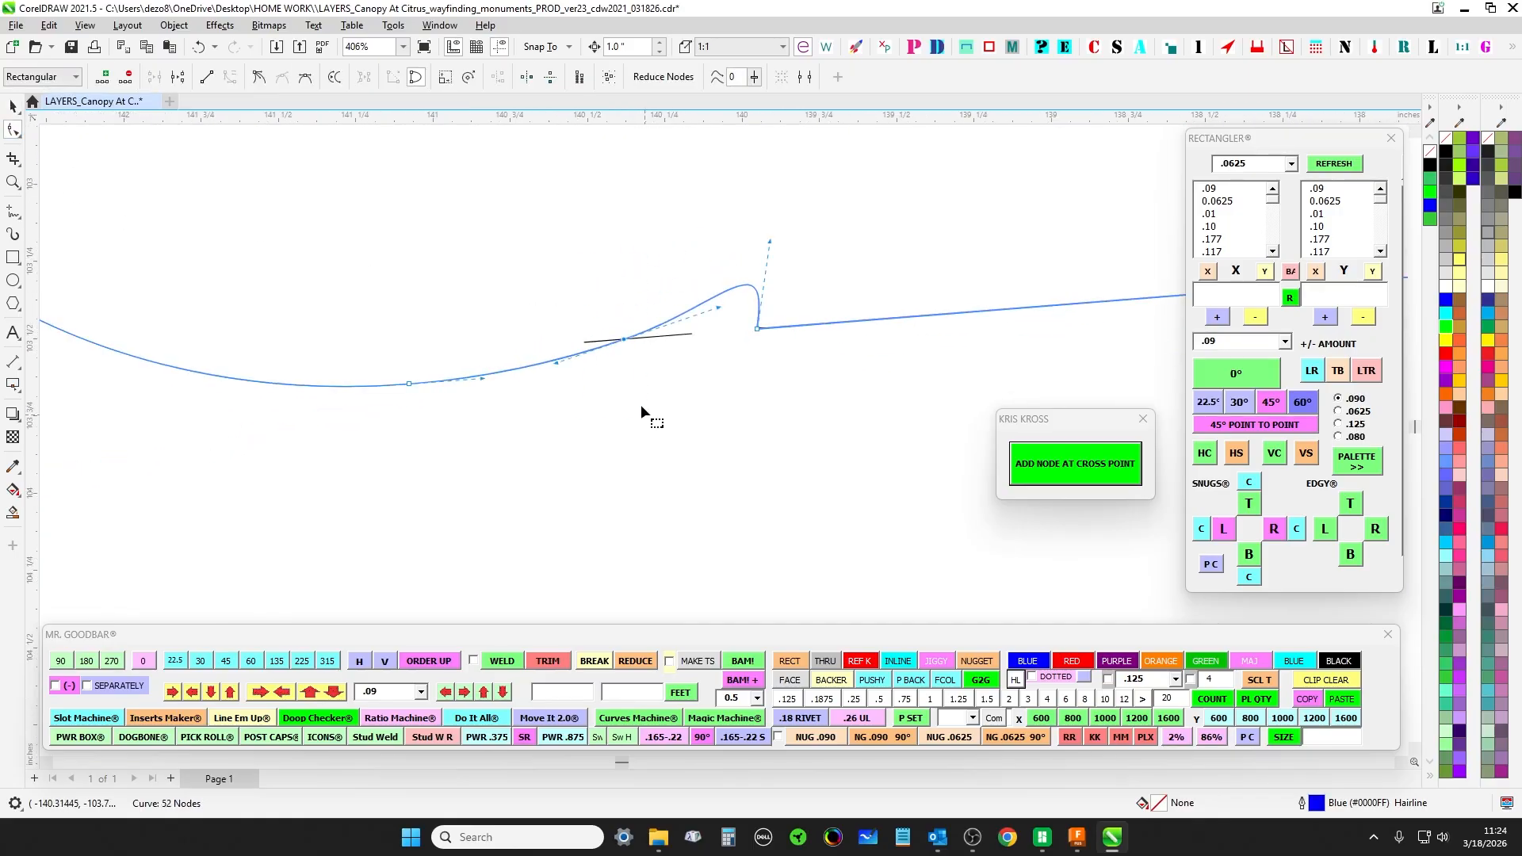
left_click(207, 76)
key("ctrl+z")
left_click_drag(582, 271, 667, 373)
left_click(207, 77)
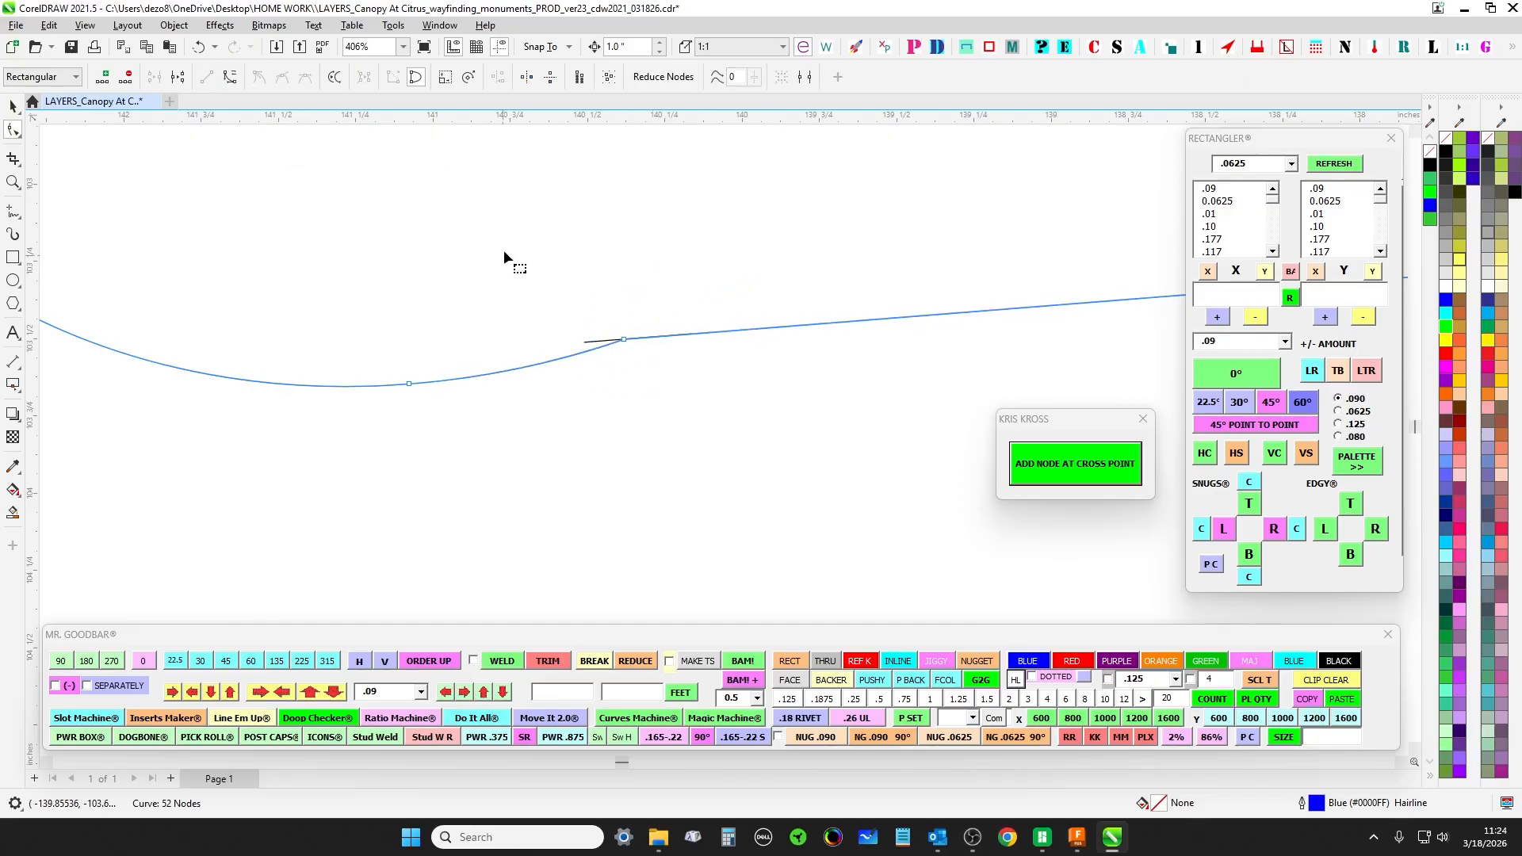
- Remove the leftover guide line beside the second lower-edge jog
left_click(12, 106)
left_click_drag(316, 204, 796, 406)
key("Delete")
- Examine the whole blue outline for remaining jogs, up to the small one where curve meets straight upper edge
scroll(624, 333, "down", 4)
scroll(643, 398, "down", 2)
scroll(640, 401, "up", 4)
scroll(787, 462, "up", 1)
scroll(523, 397, "down", 3)
left_click_drag(438, 398, 752, 422)
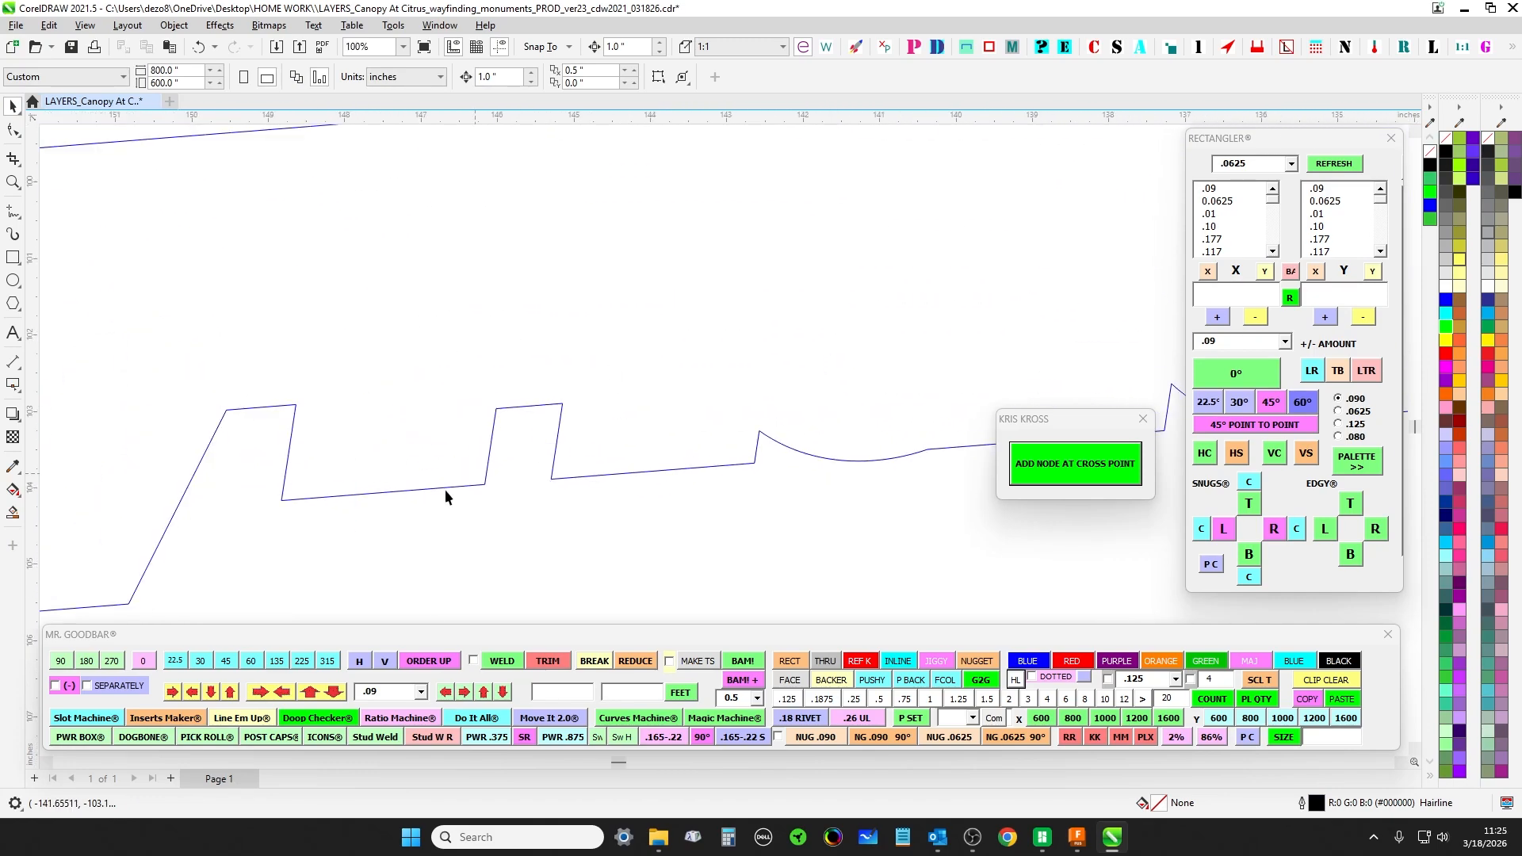
scroll(462, 432, "down", 1)
left_click_drag(466, 430, 841, 416)
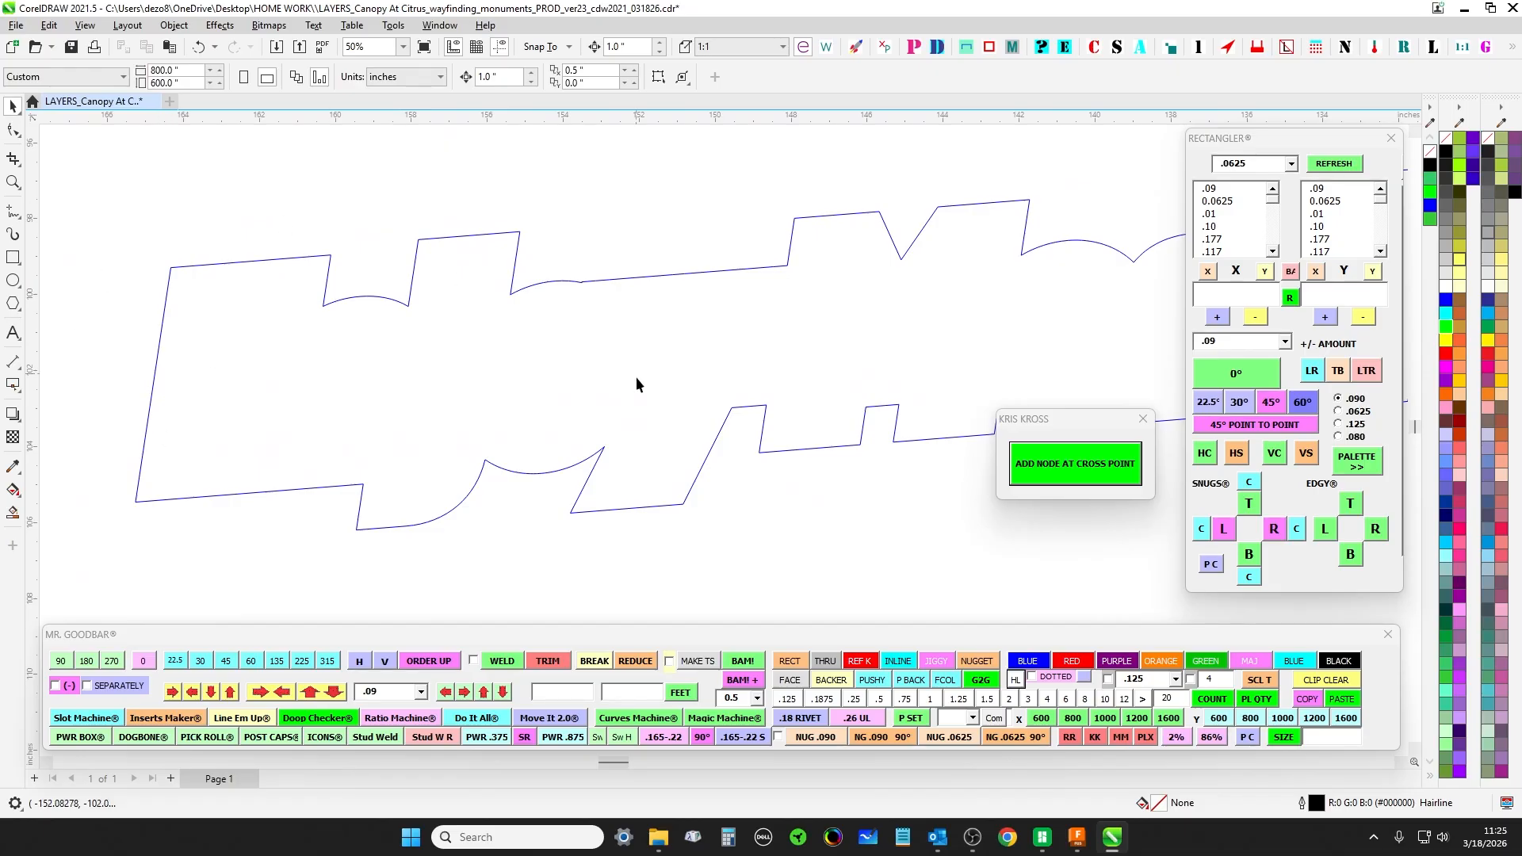
scroll(598, 485, "up", 2)
left_click(588, 450)
scroll(585, 448, "down", 6)
left_click_drag(559, 386, 262, 431)
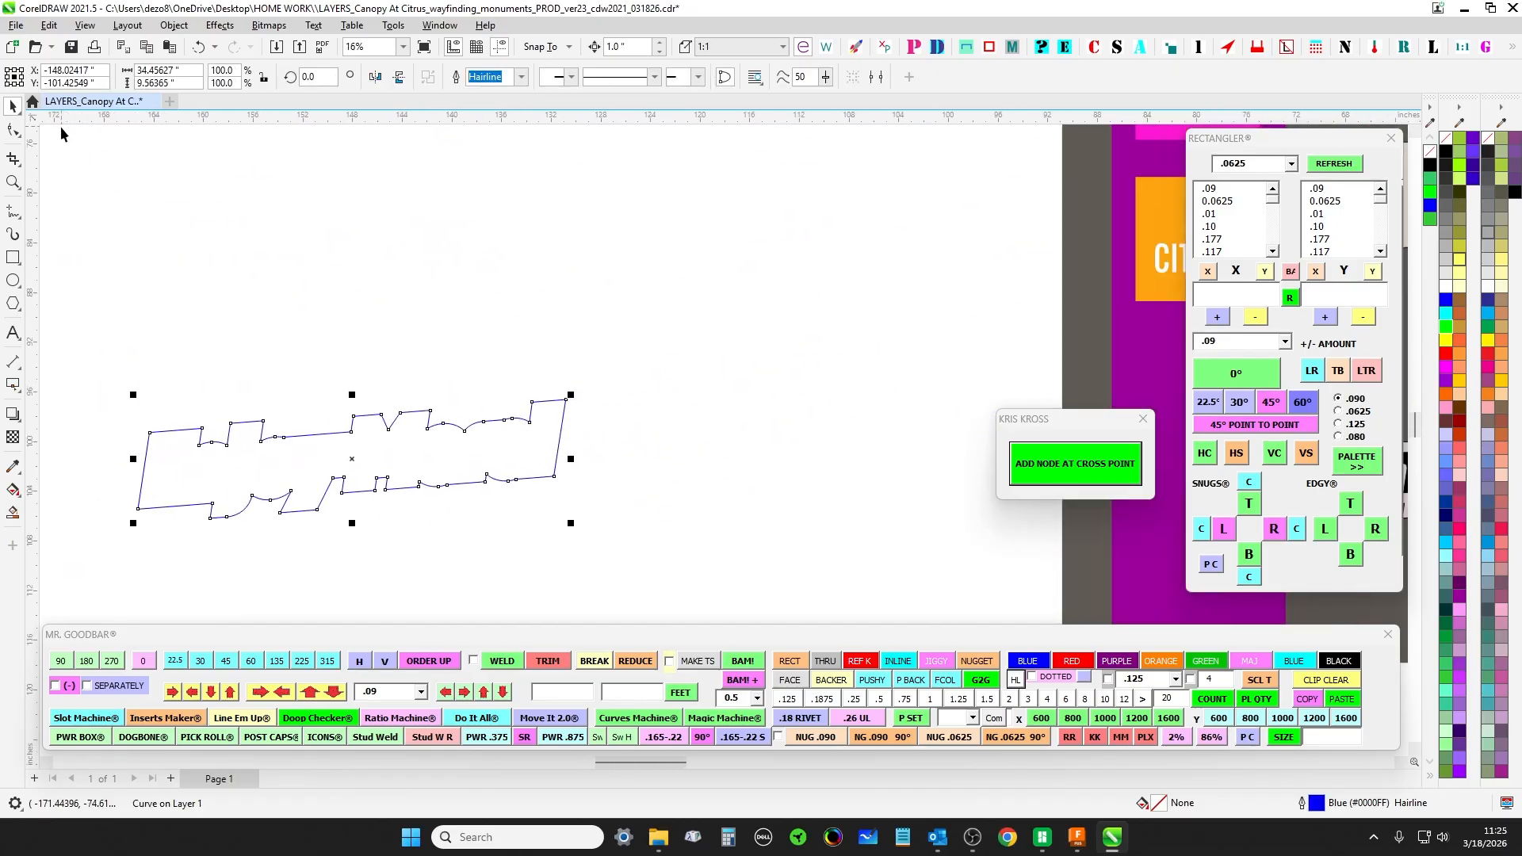
left_click(12, 131)
scroll(713, 340, "up", 2)
left_click_drag(951, 271, 484, 545)
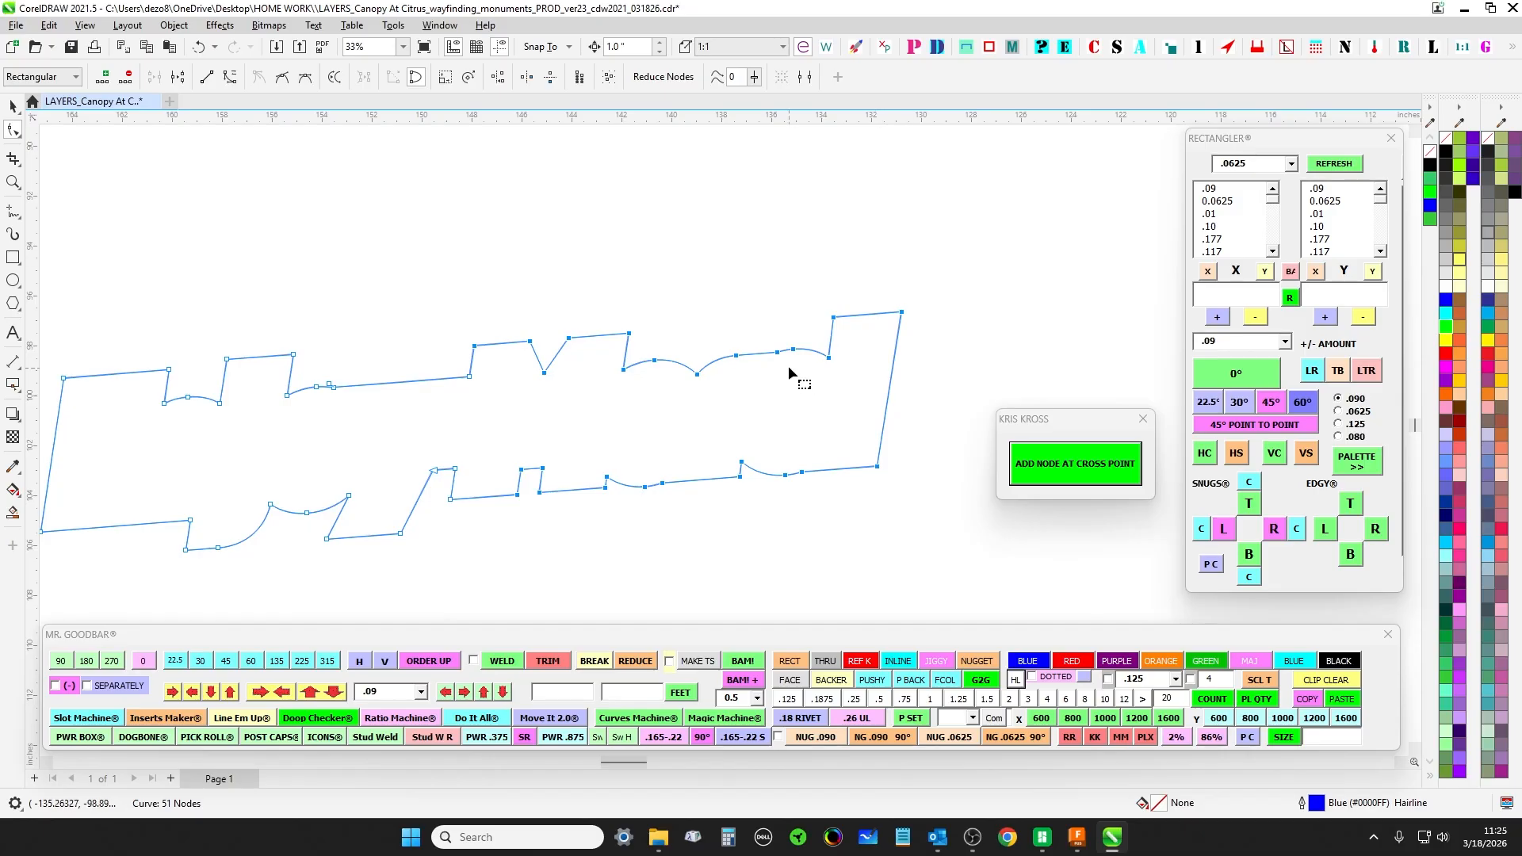
scroll(788, 366, "up", 3)
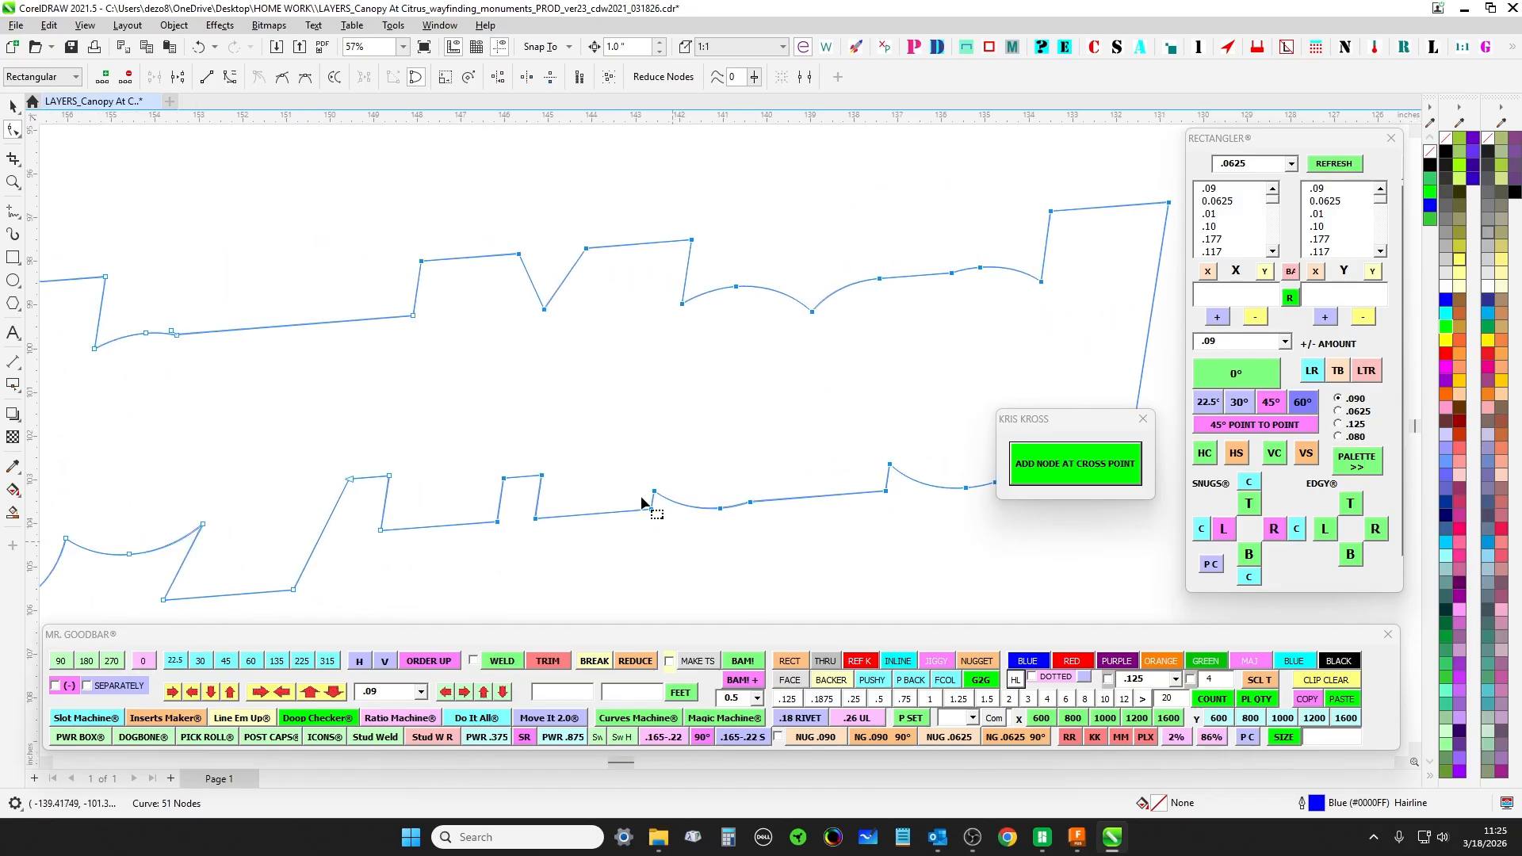
left_click_drag(584, 417, 806, 404)
scroll(401, 324, "up", 9)
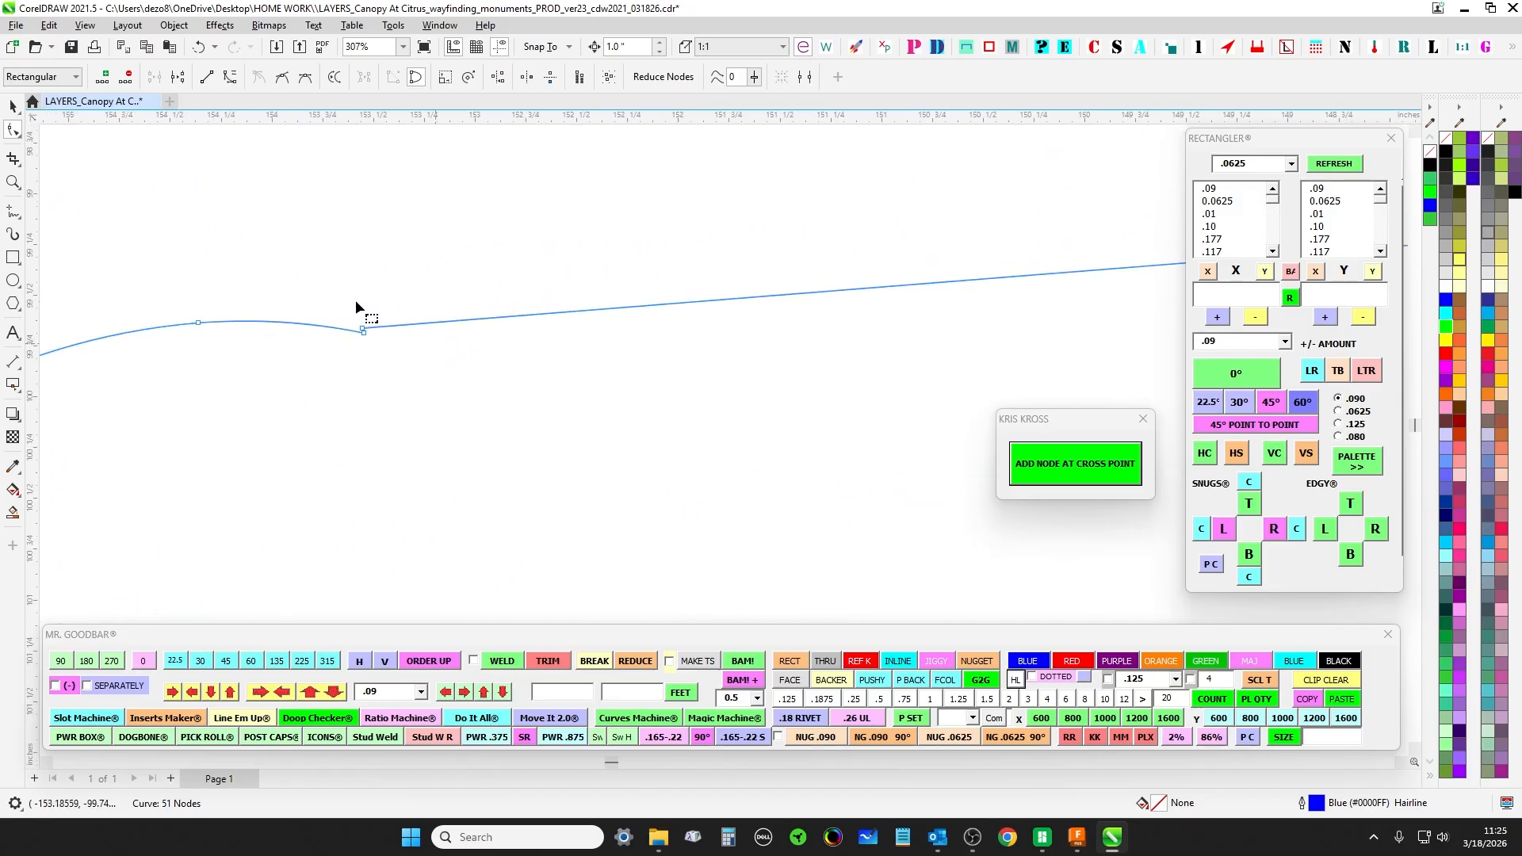
- Draw a guide line about 0.14 in long on the straight upper edge and slide it along that direction across the curve
left_click(13, 107)
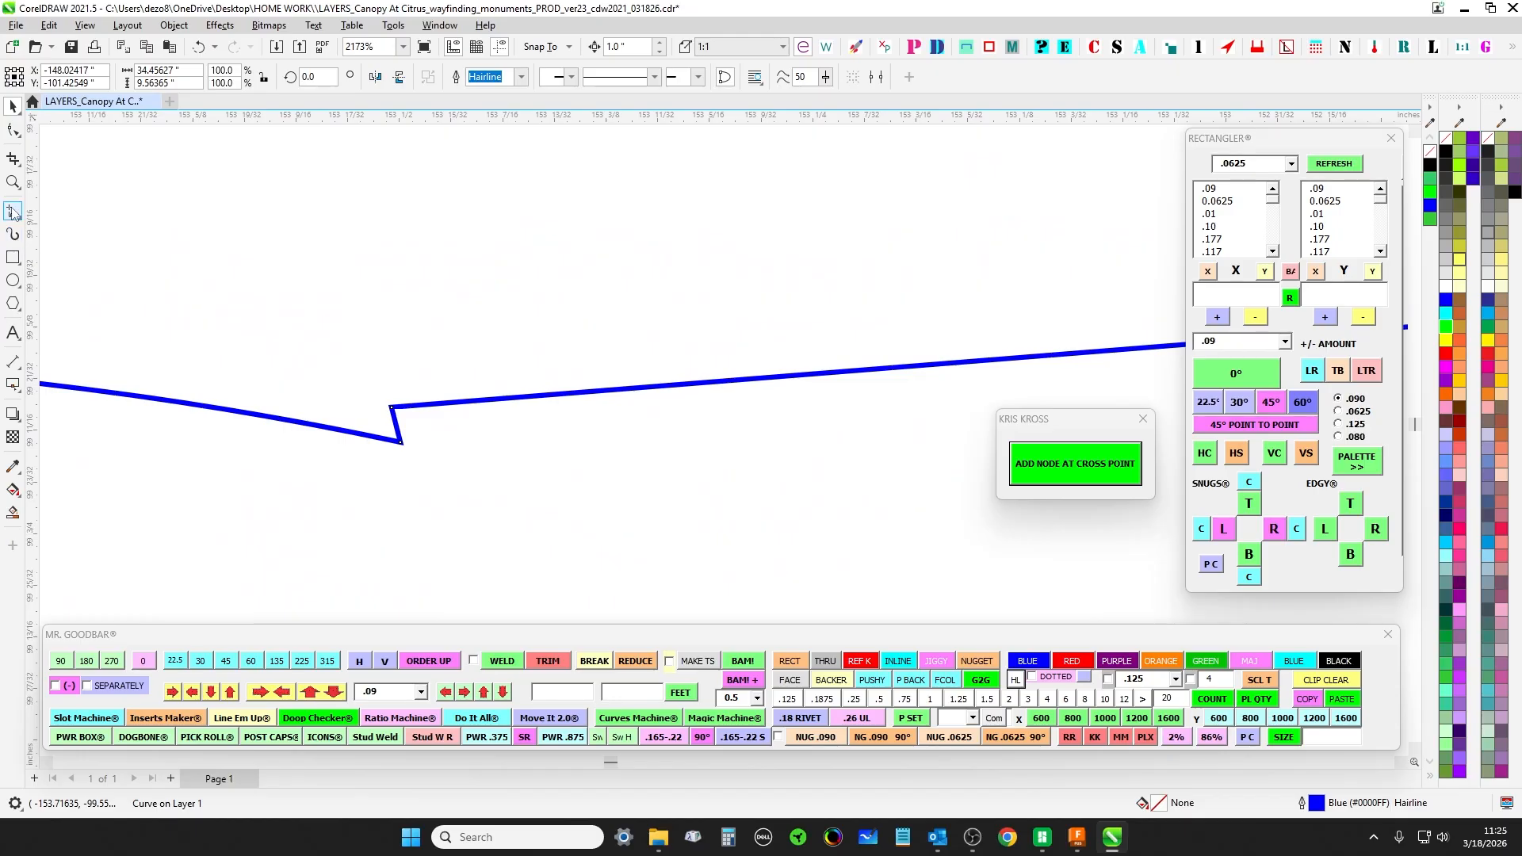
left_click(12, 210)
left_click(495, 399)
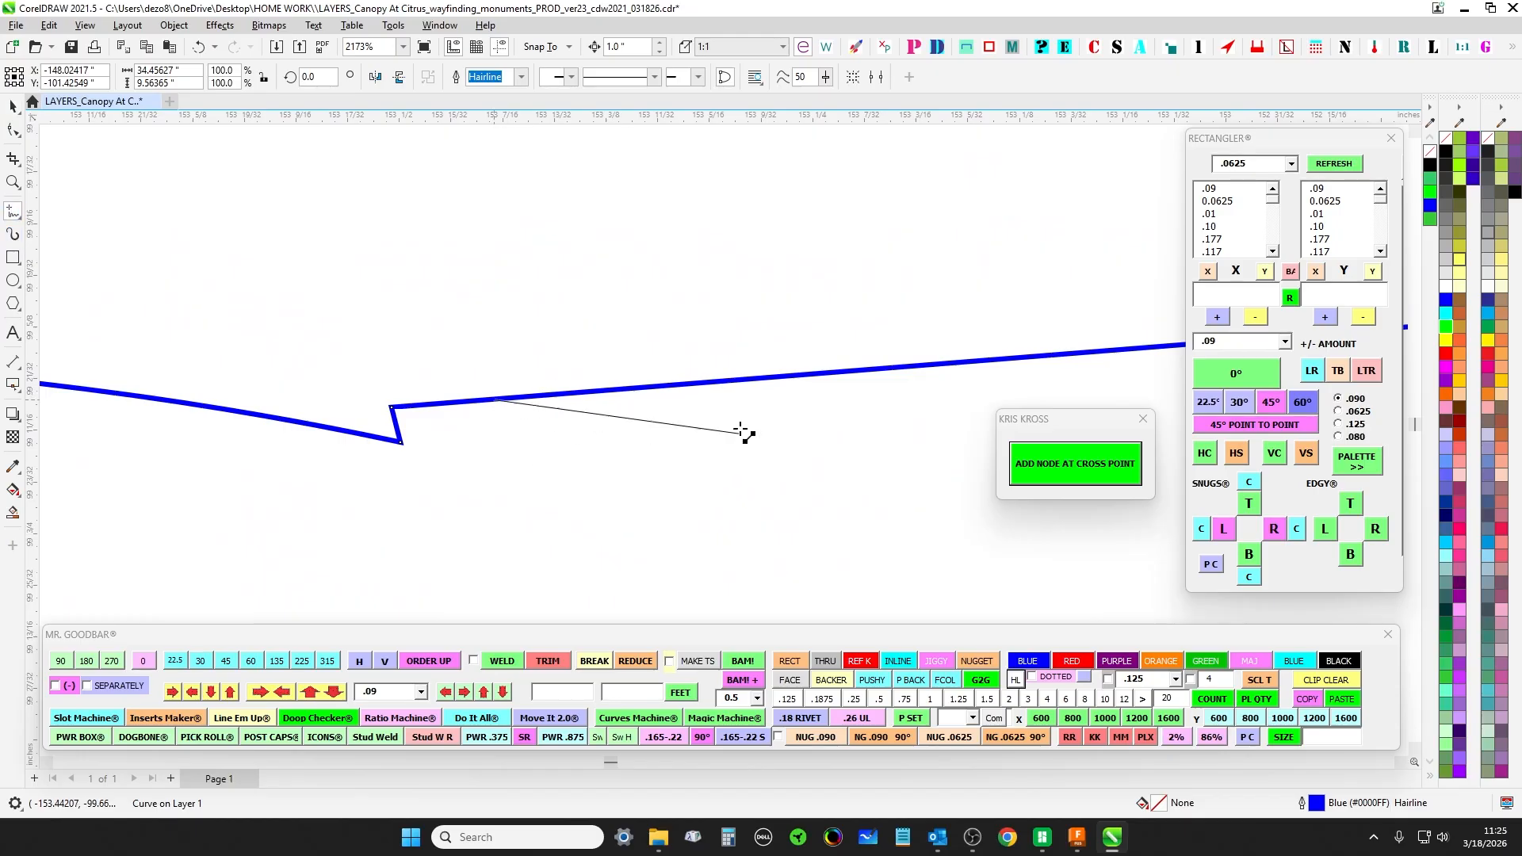
left_click(738, 379)
left_click(13, 107)
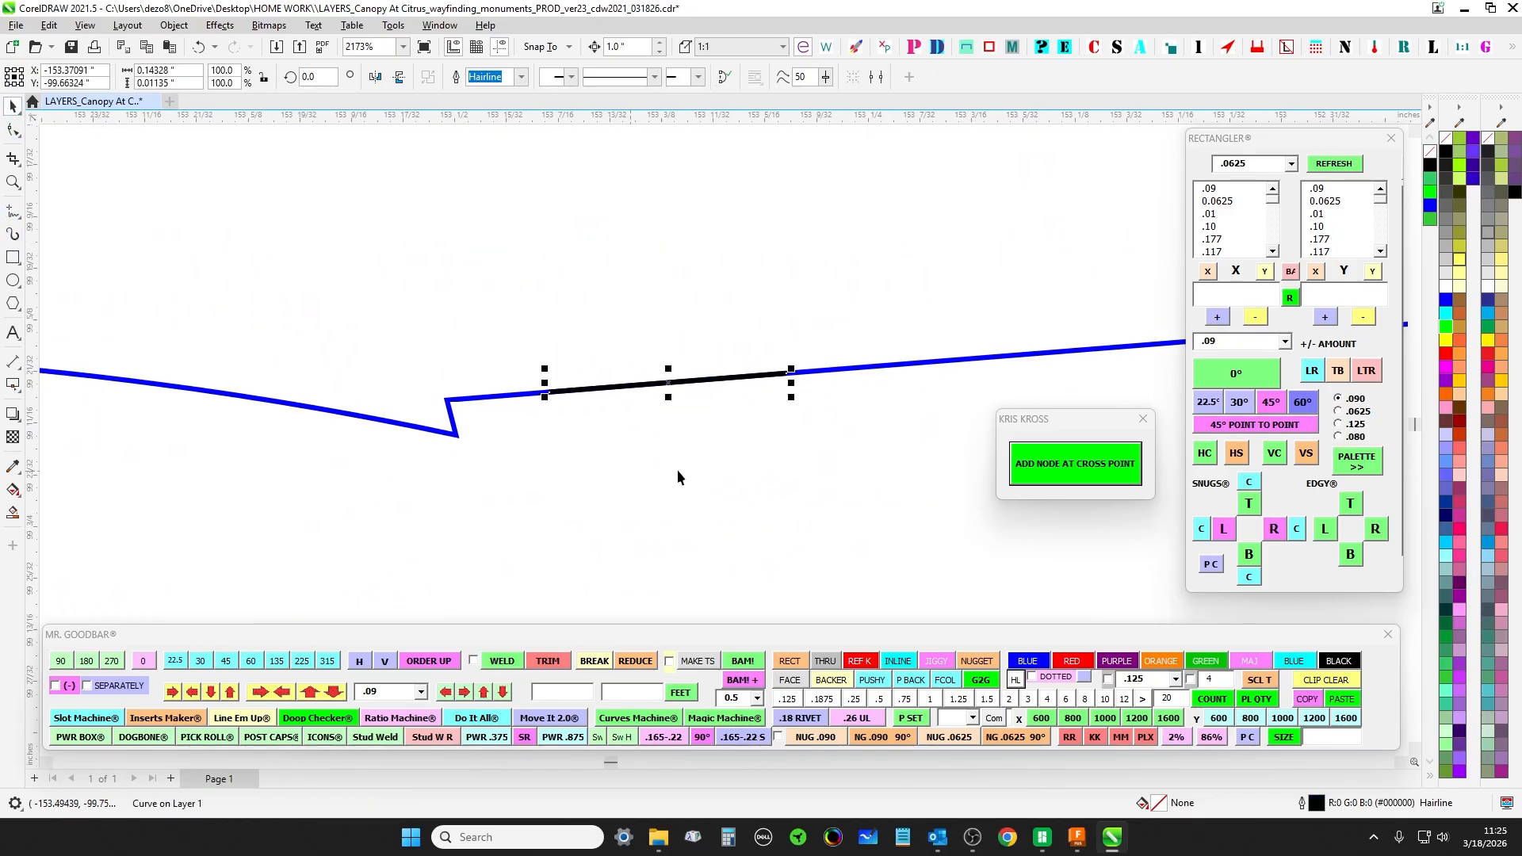
left_click_drag(786, 373, 358, 407)
scroll(497, 397, "up", 1)
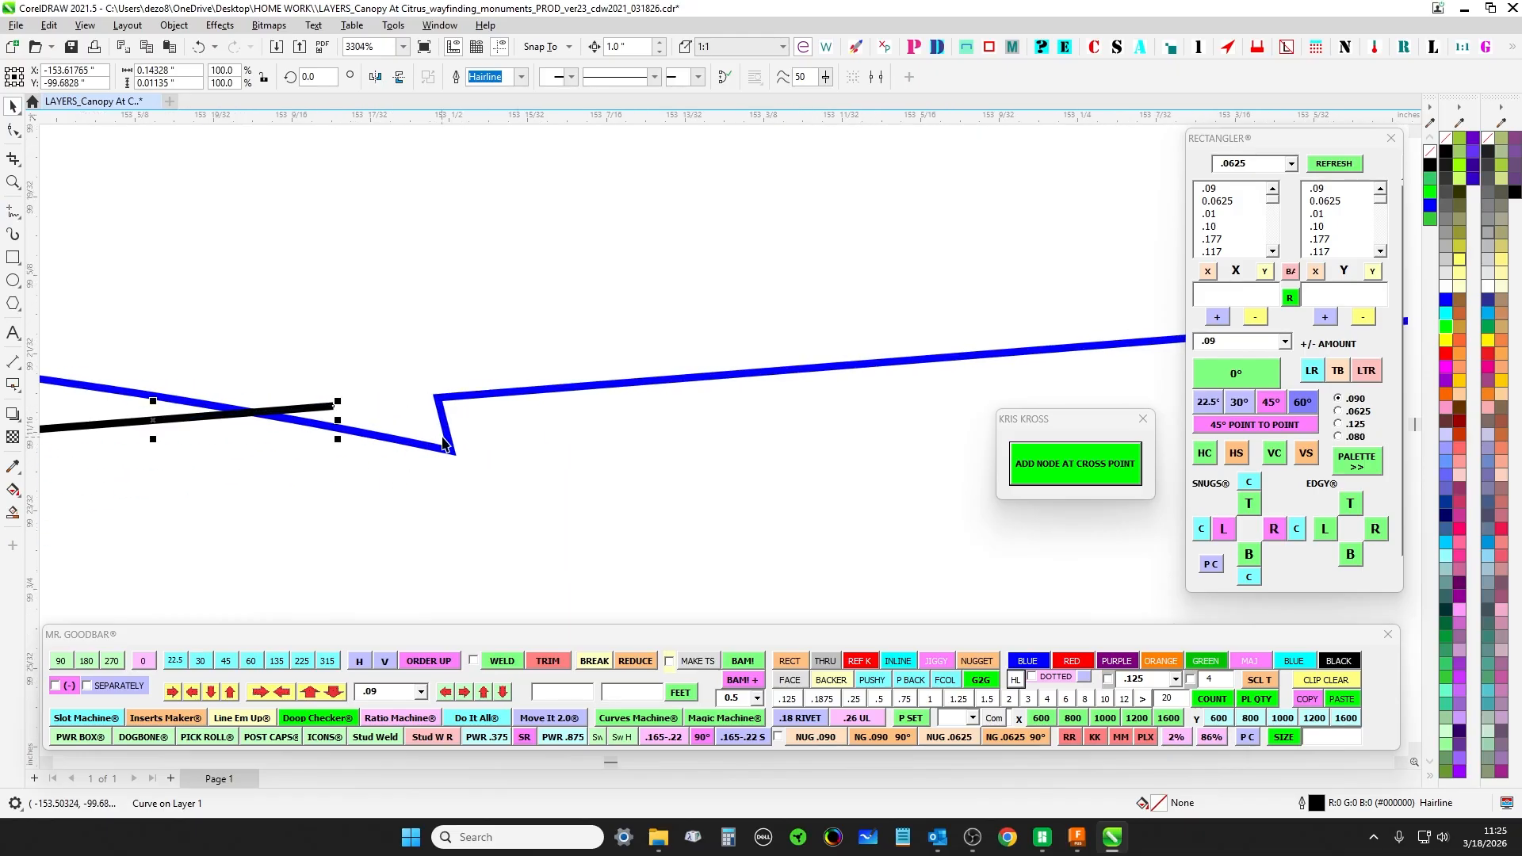
- Add a node where the guide line crosses the upper-edge curve and remove the guide line
left_click(1107, 466)
scroll(677, 238, "down", 3)
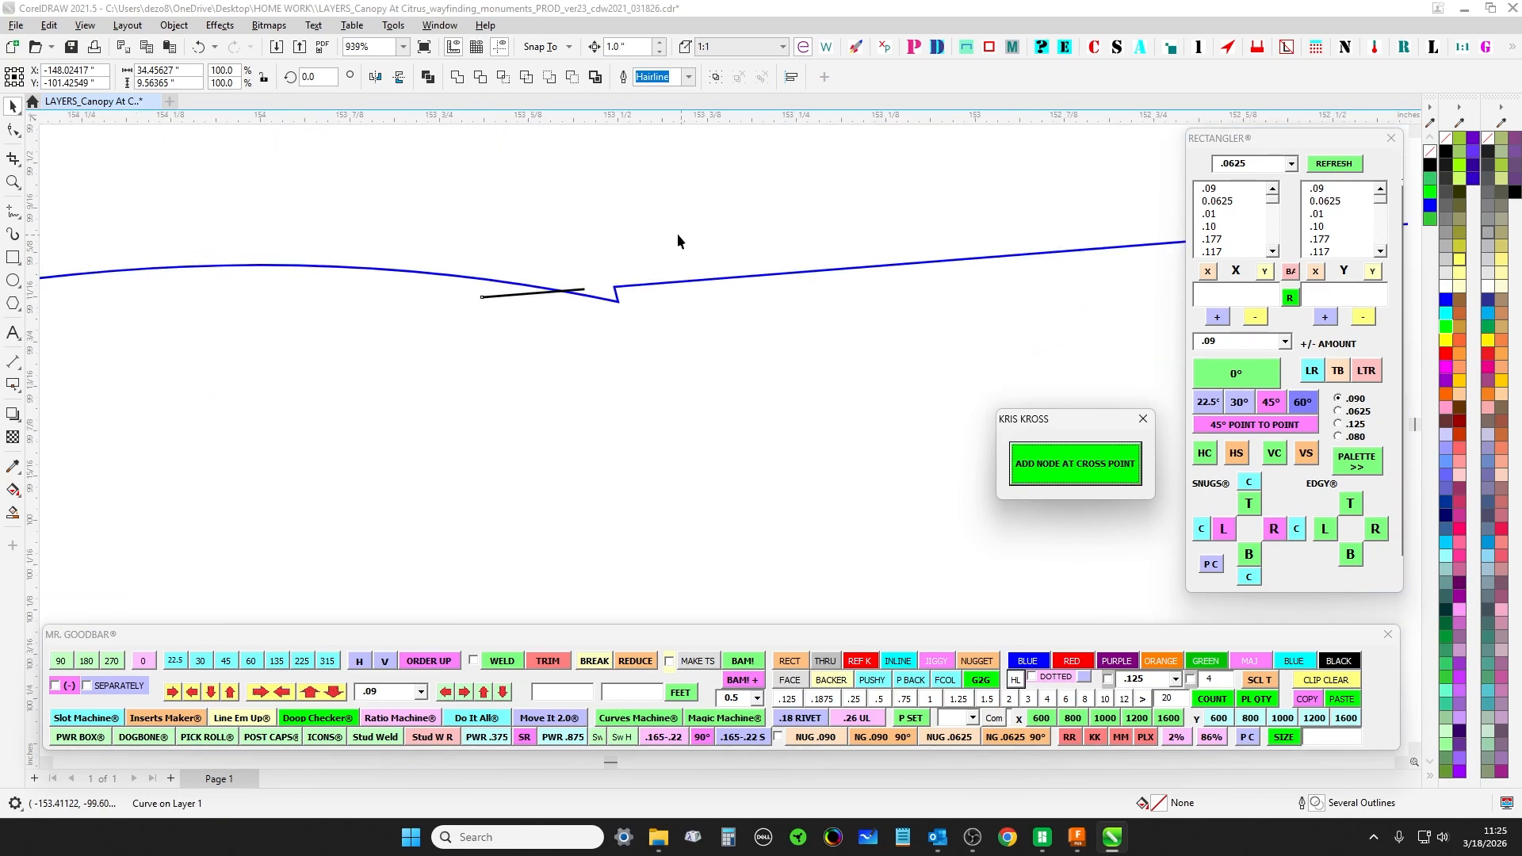
left_click(496, 295)
key("Delete")
- Delete the upper-edge jog's tip node and straighten its segment so the edge runs directly to the crossing node
left_click(509, 287)
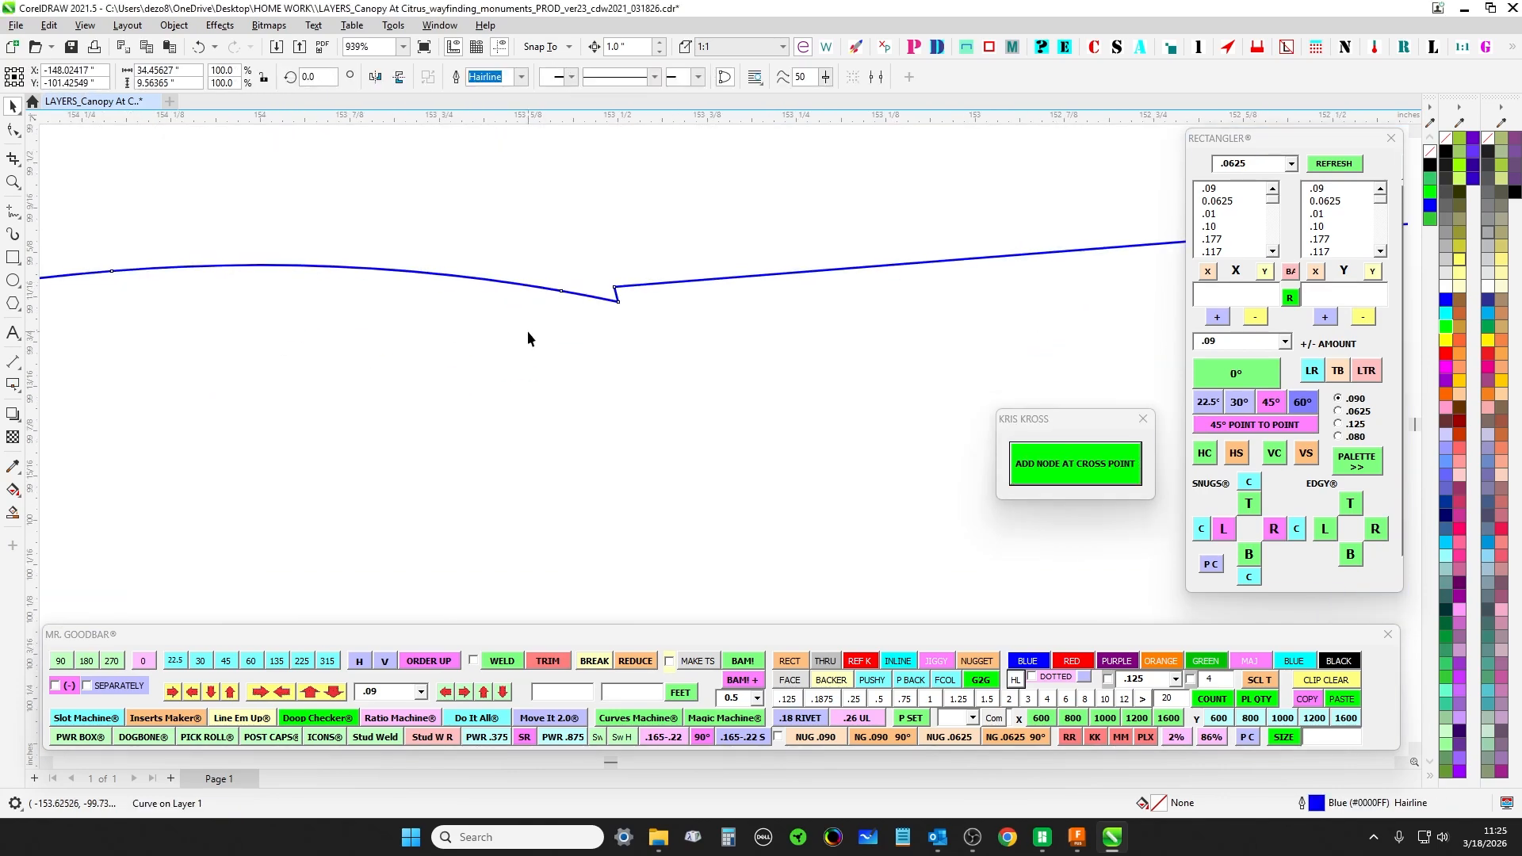
left_click(13, 130)
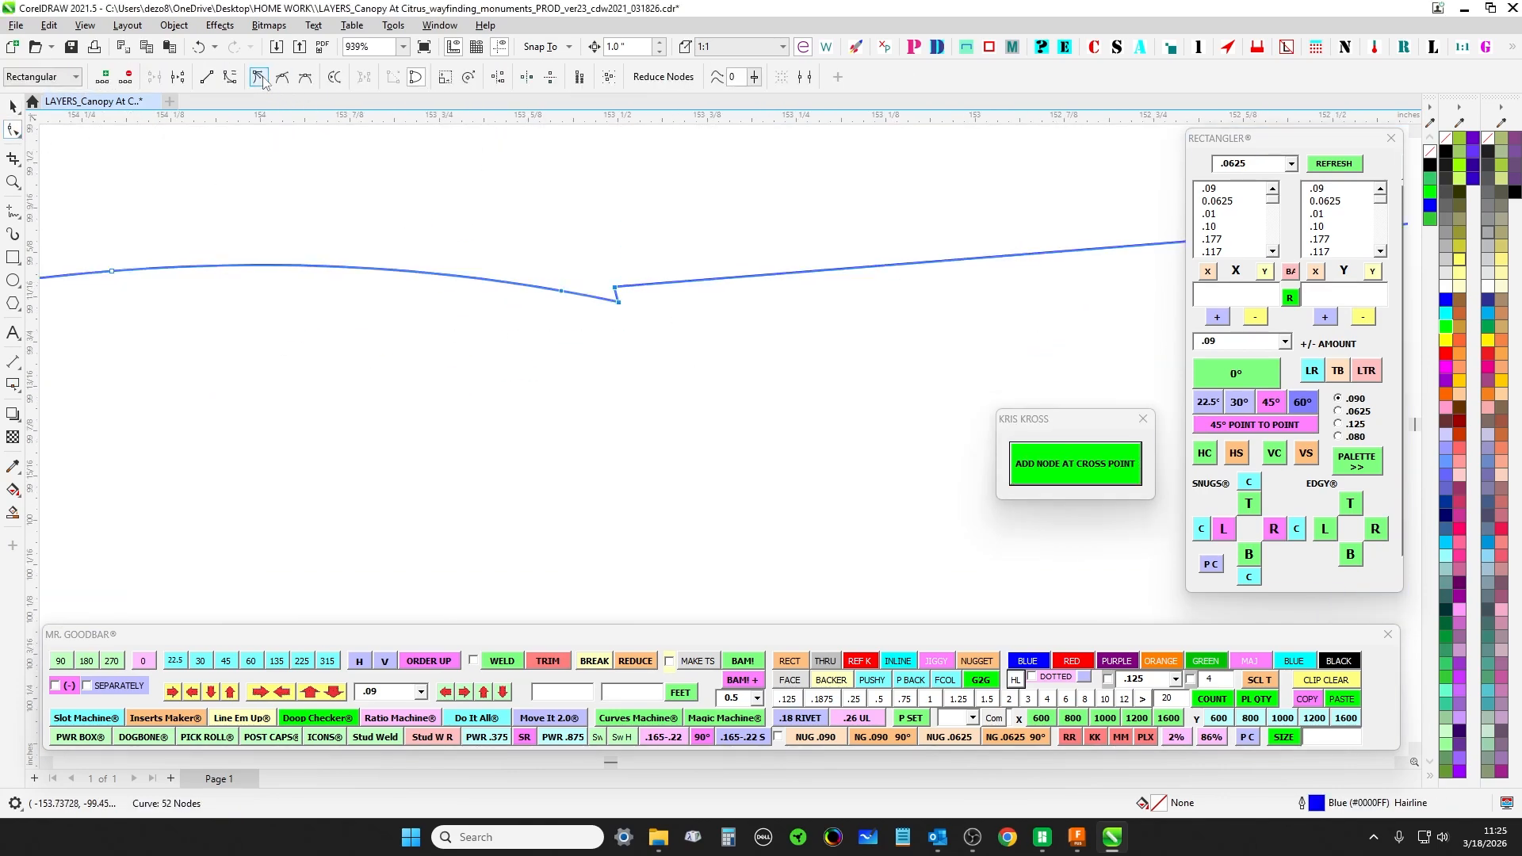
scroll(592, 291, "up", 2)
left_click_drag(596, 293, 693, 328)
key("Delete")
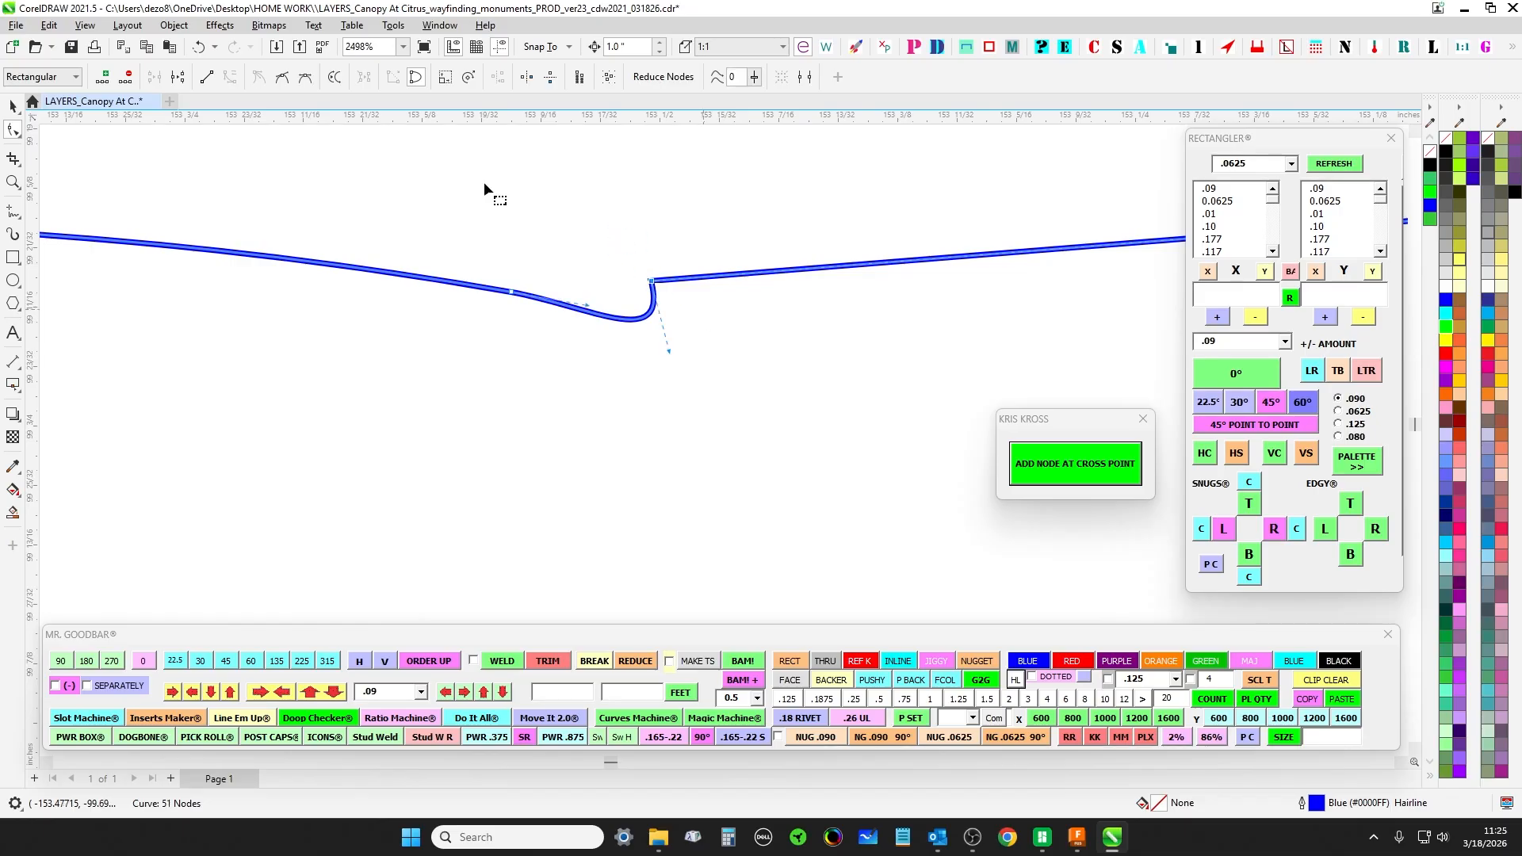
left_click(215, 76)
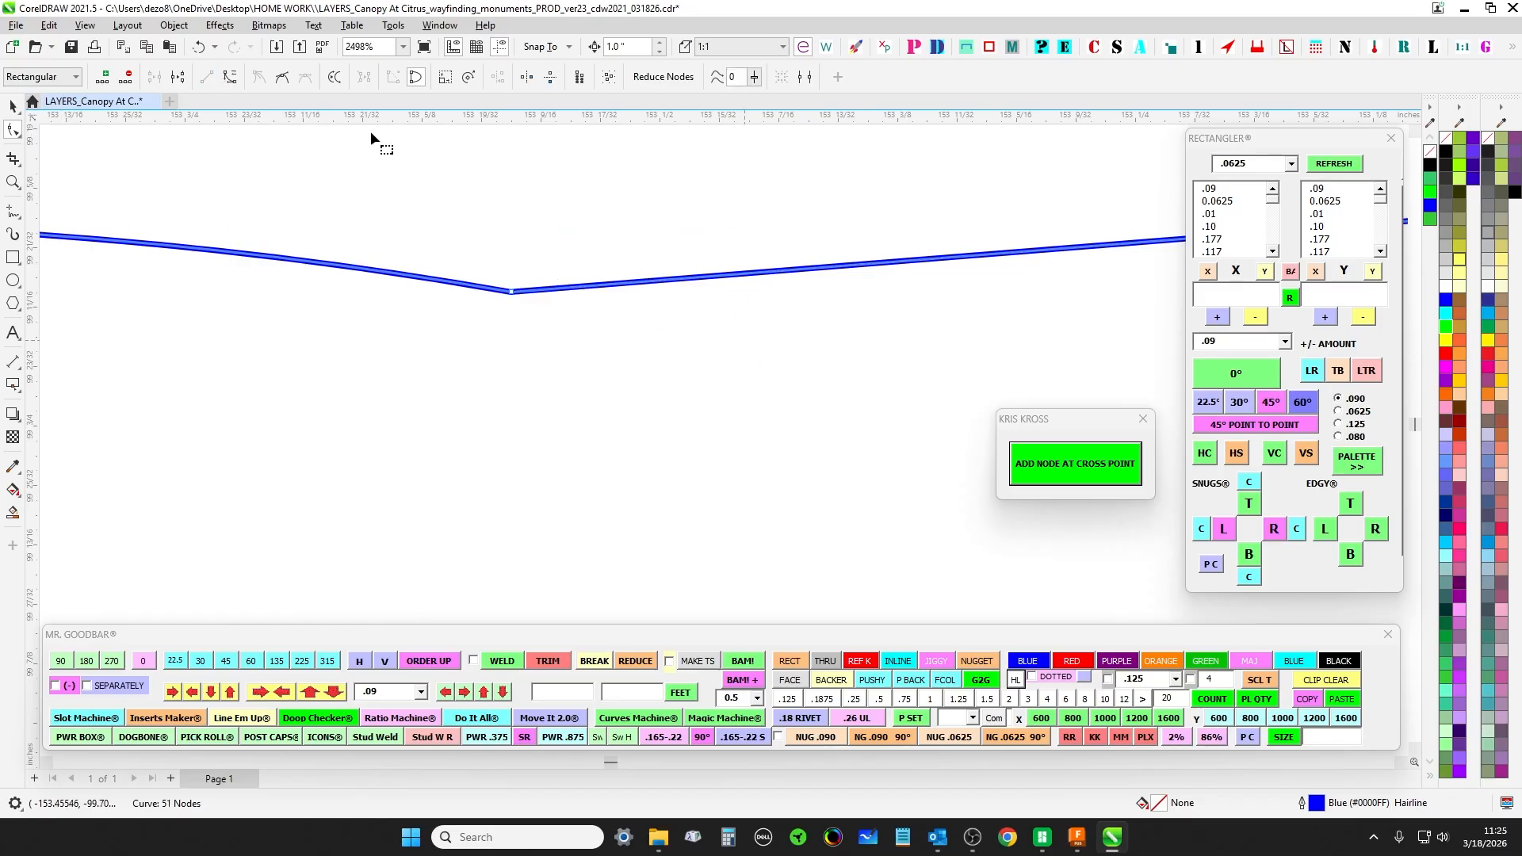
key("space")
- Select the inward corner nodes along the upper and lower edges of the outline's right part
scroll(563, 296, "down", 5)
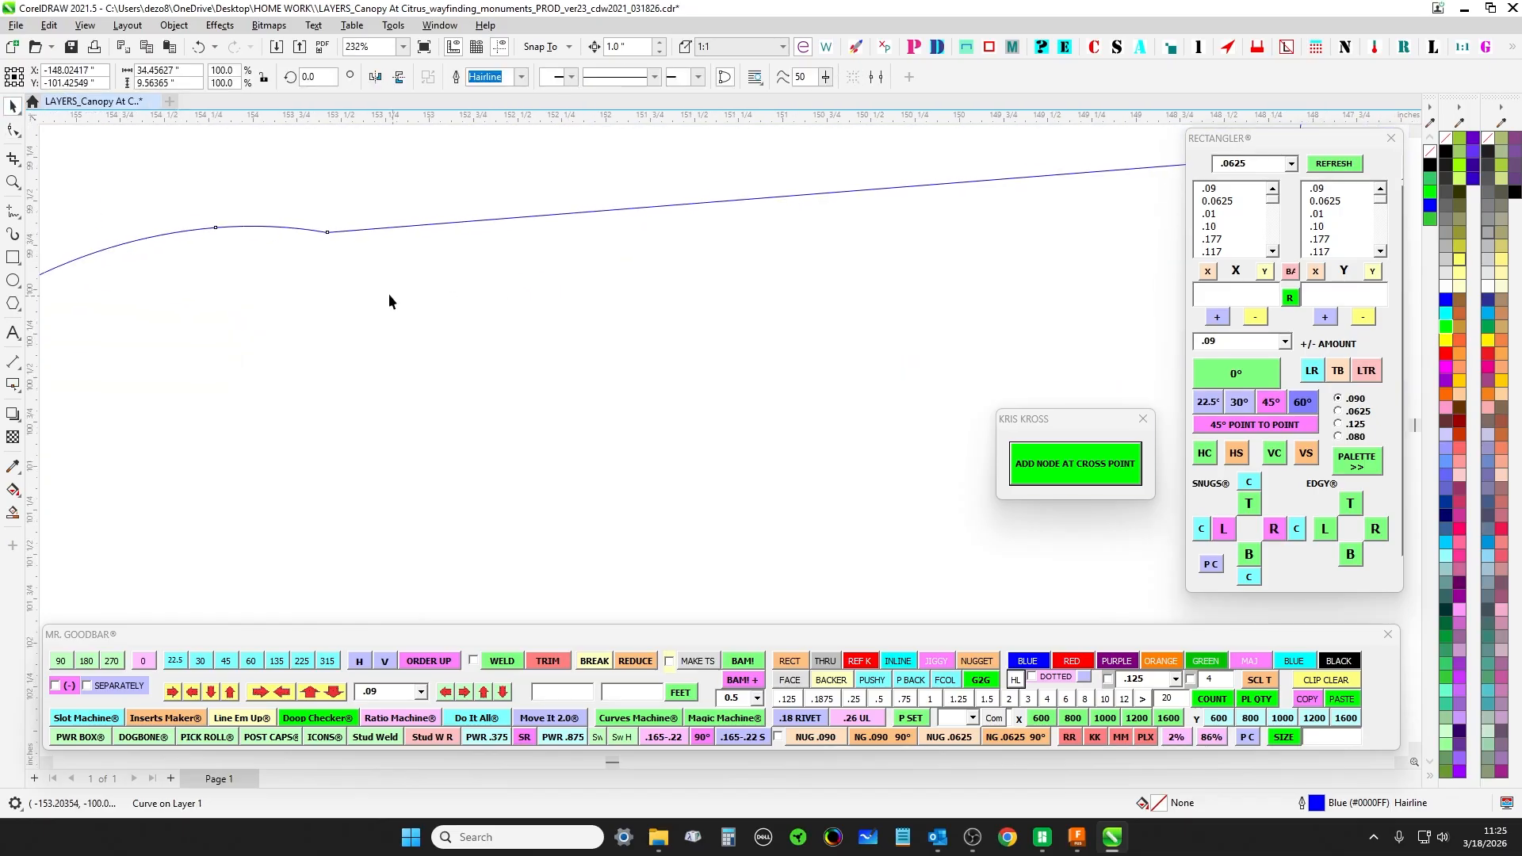
scroll(393, 333, "down", 3)
scroll(286, 325, "up", 1)
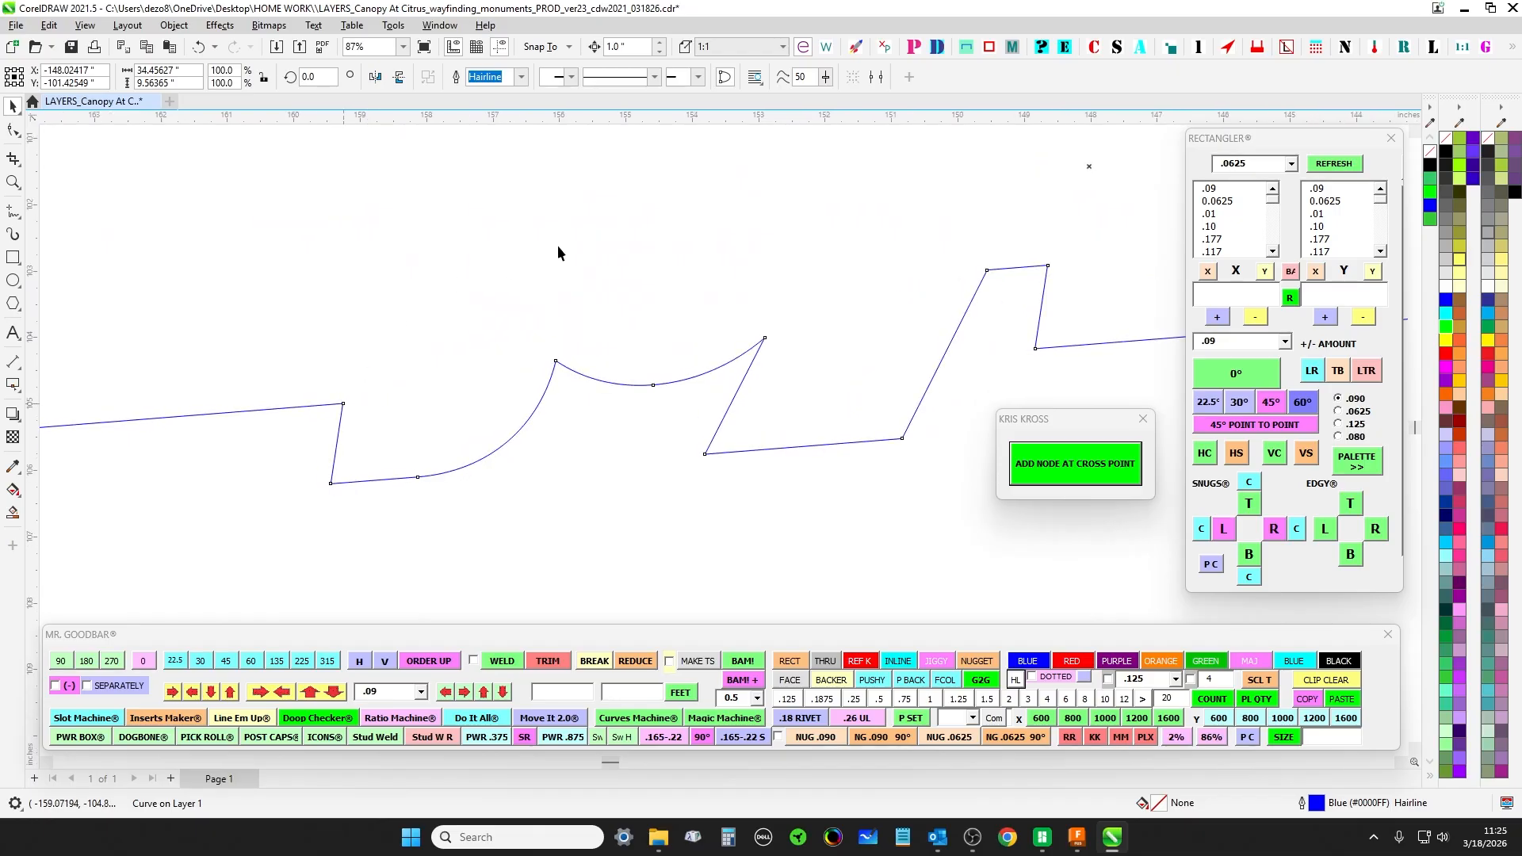
scroll(284, 333, "down", 1)
scroll(438, 293, "down", 1)
scroll(441, 295, "down", 1)
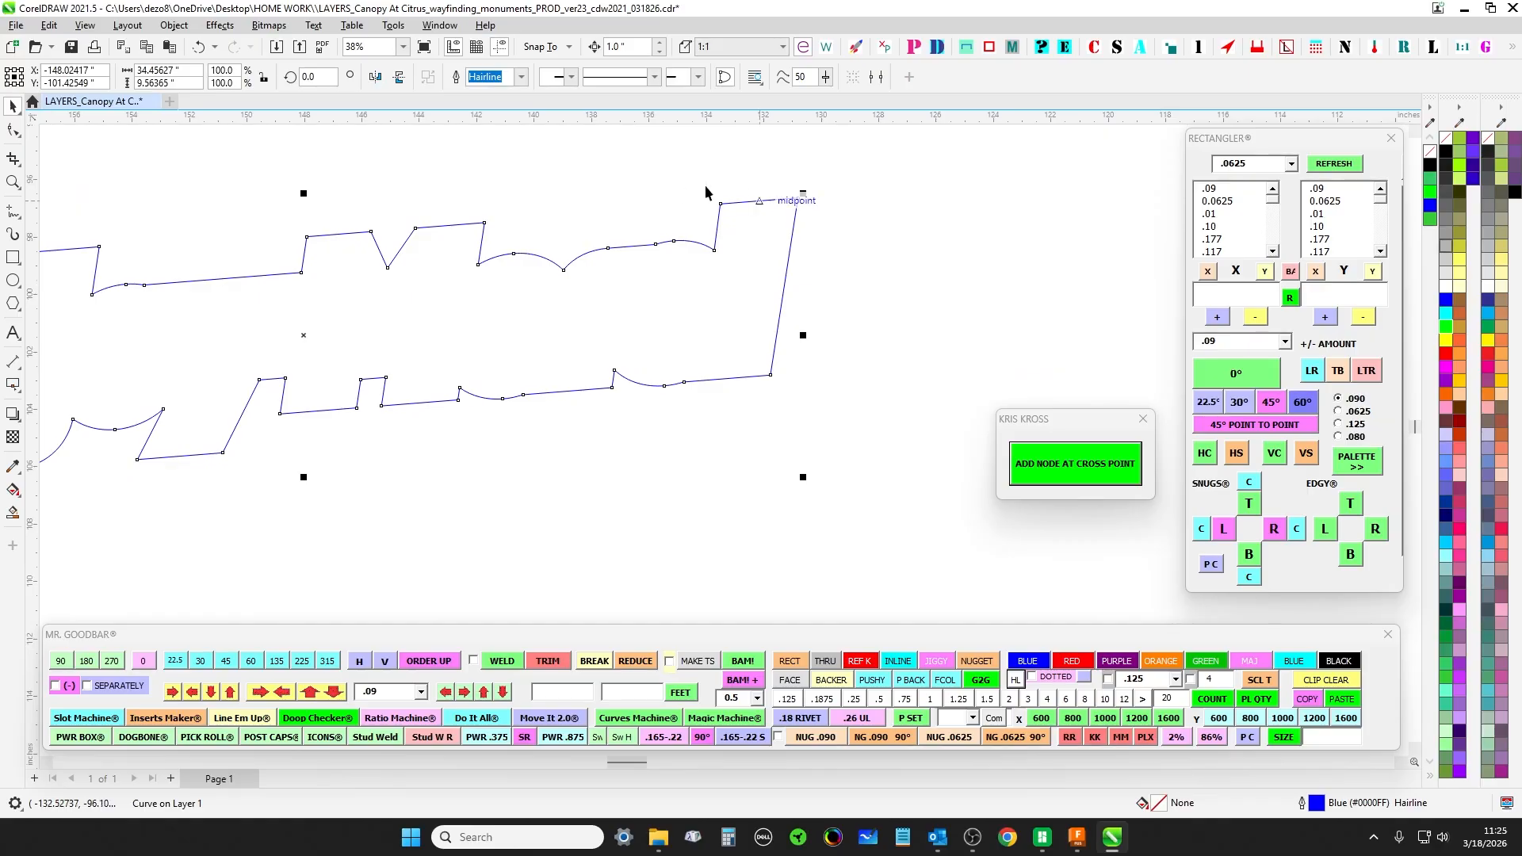
scroll(707, 193, "up", 1)
left_click(16, 129)
scroll(302, 293, "up", 1)
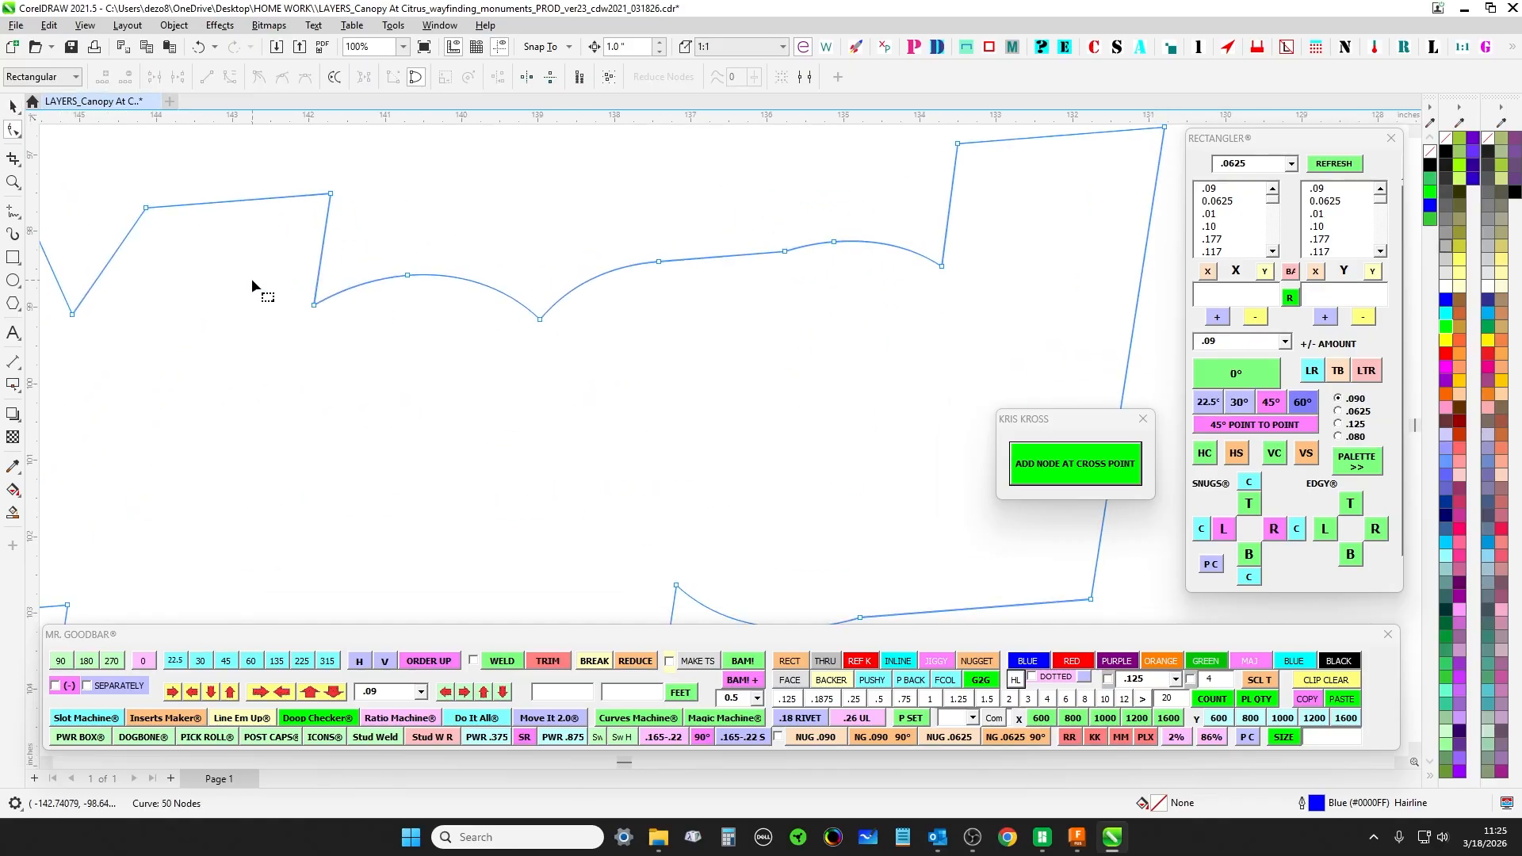
left_click_drag(540, 319, 580, 370)
key("ctrl+z")
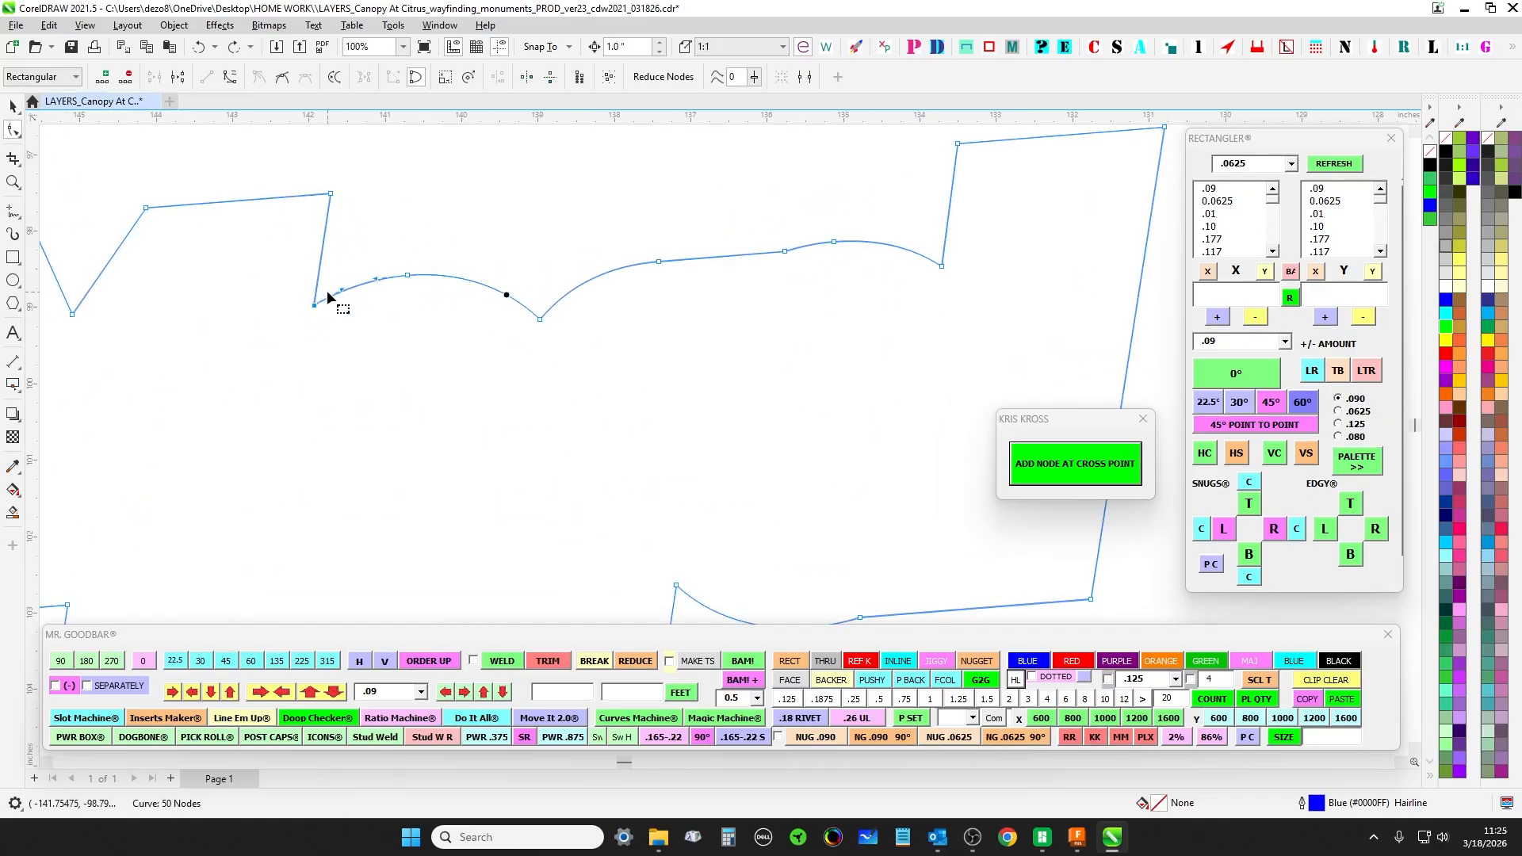
left_click_drag(297, 282, 362, 359)
left_click_drag(713, 418, 354, 391)
left_click_drag(568, 221, 622, 285)
scroll(650, 357, "down", 2)
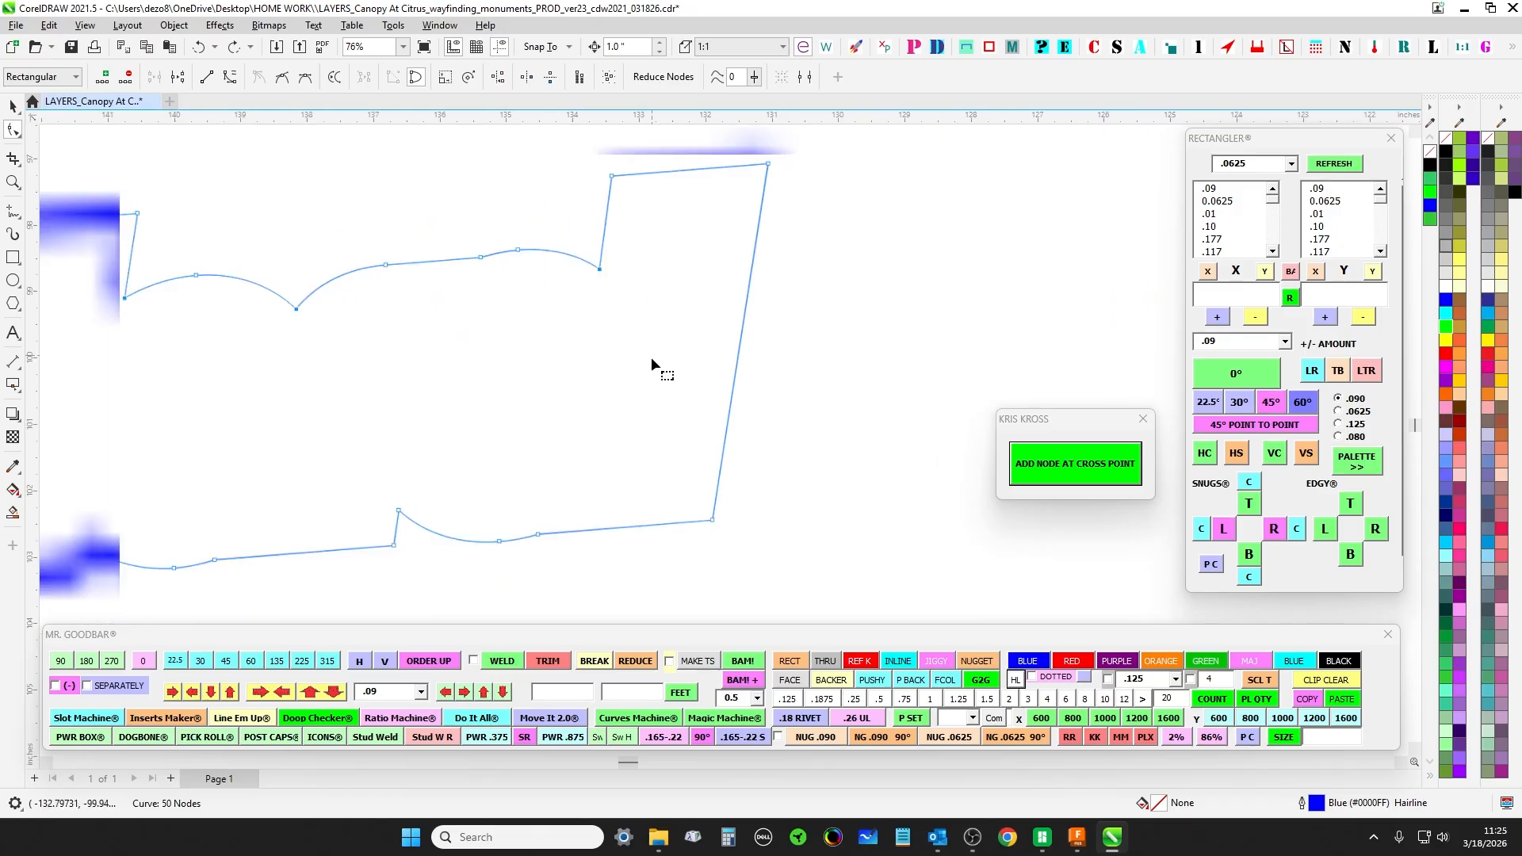
left_click_drag(650, 371, 731, 312)
left_click_drag(509, 395, 580, 423)
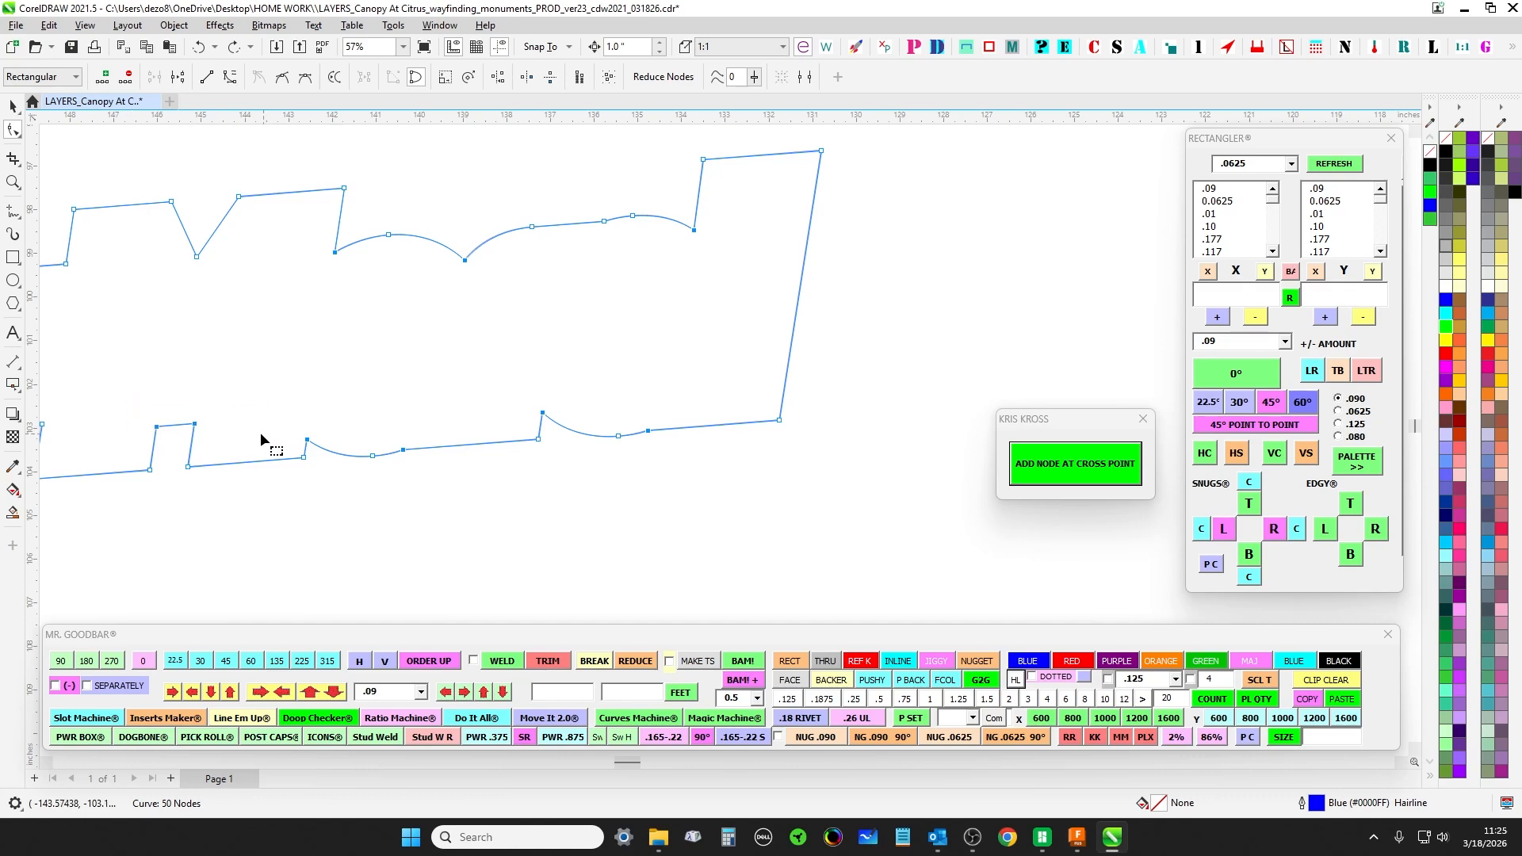
- Add the inward corner nodes of the outline's middle and left parts to the selection and round all selected corners
left_click_drag(283, 349, 758, 349)
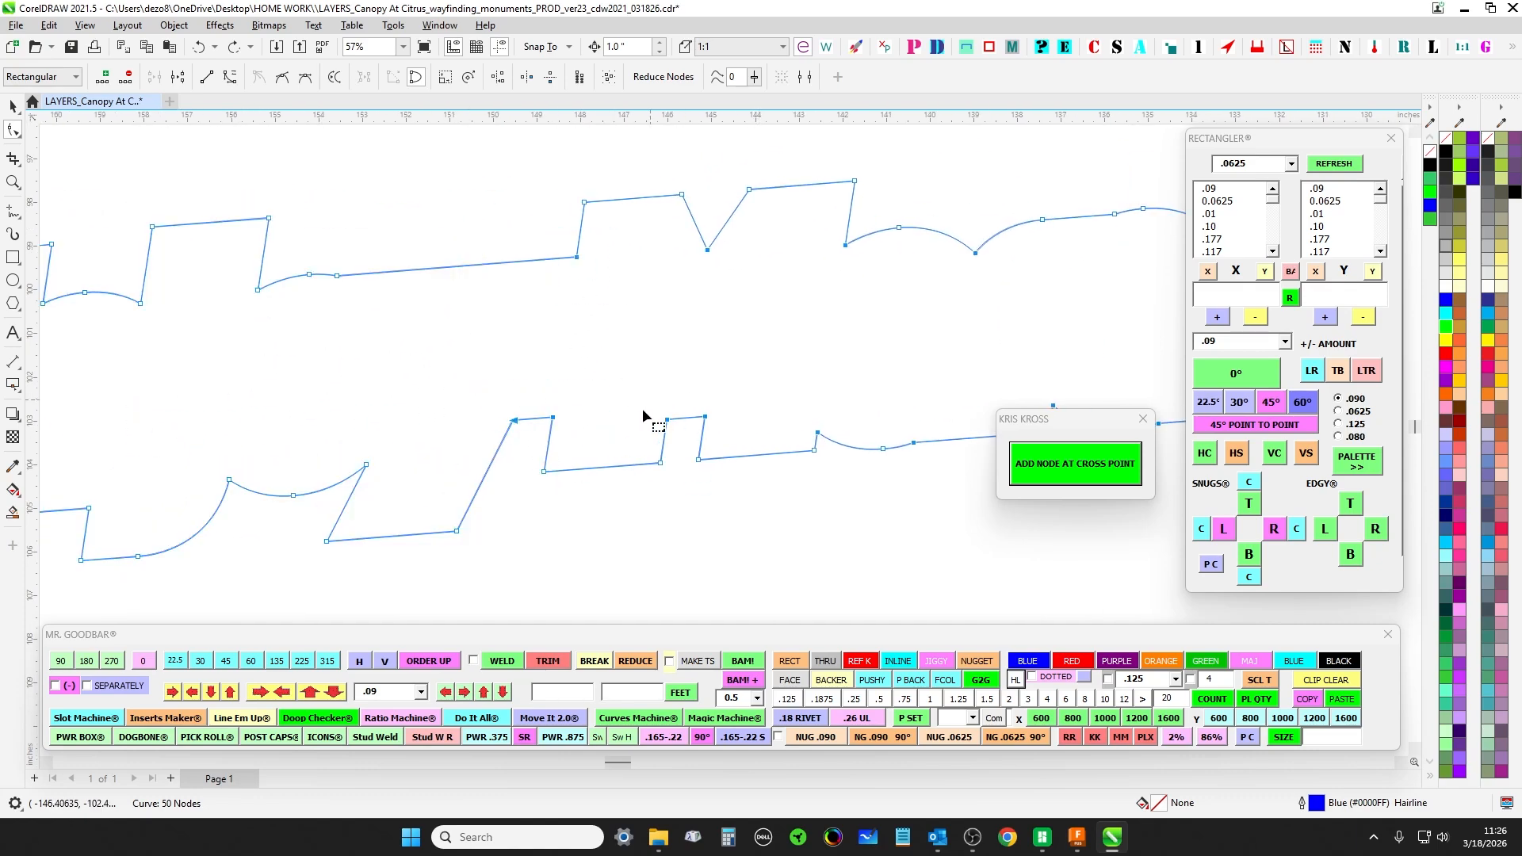
left_click_drag(225, 464, 243, 495)
left_click_drag(208, 553, 468, 523)
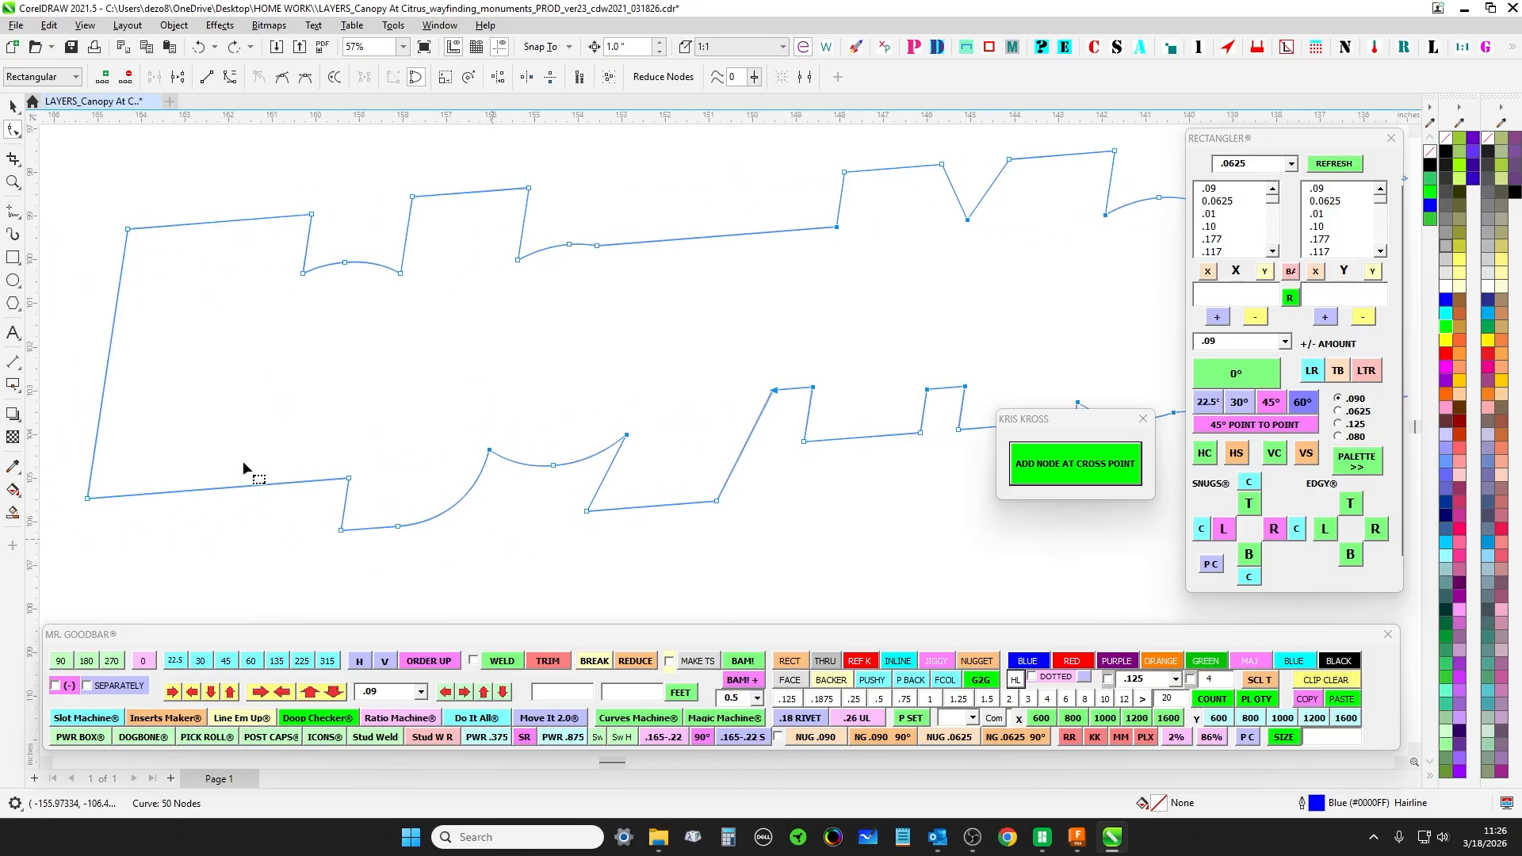
left_click_drag(321, 457, 366, 480)
left_click_drag(583, 223, 653, 292)
scroll(383, 309, "right", 5)
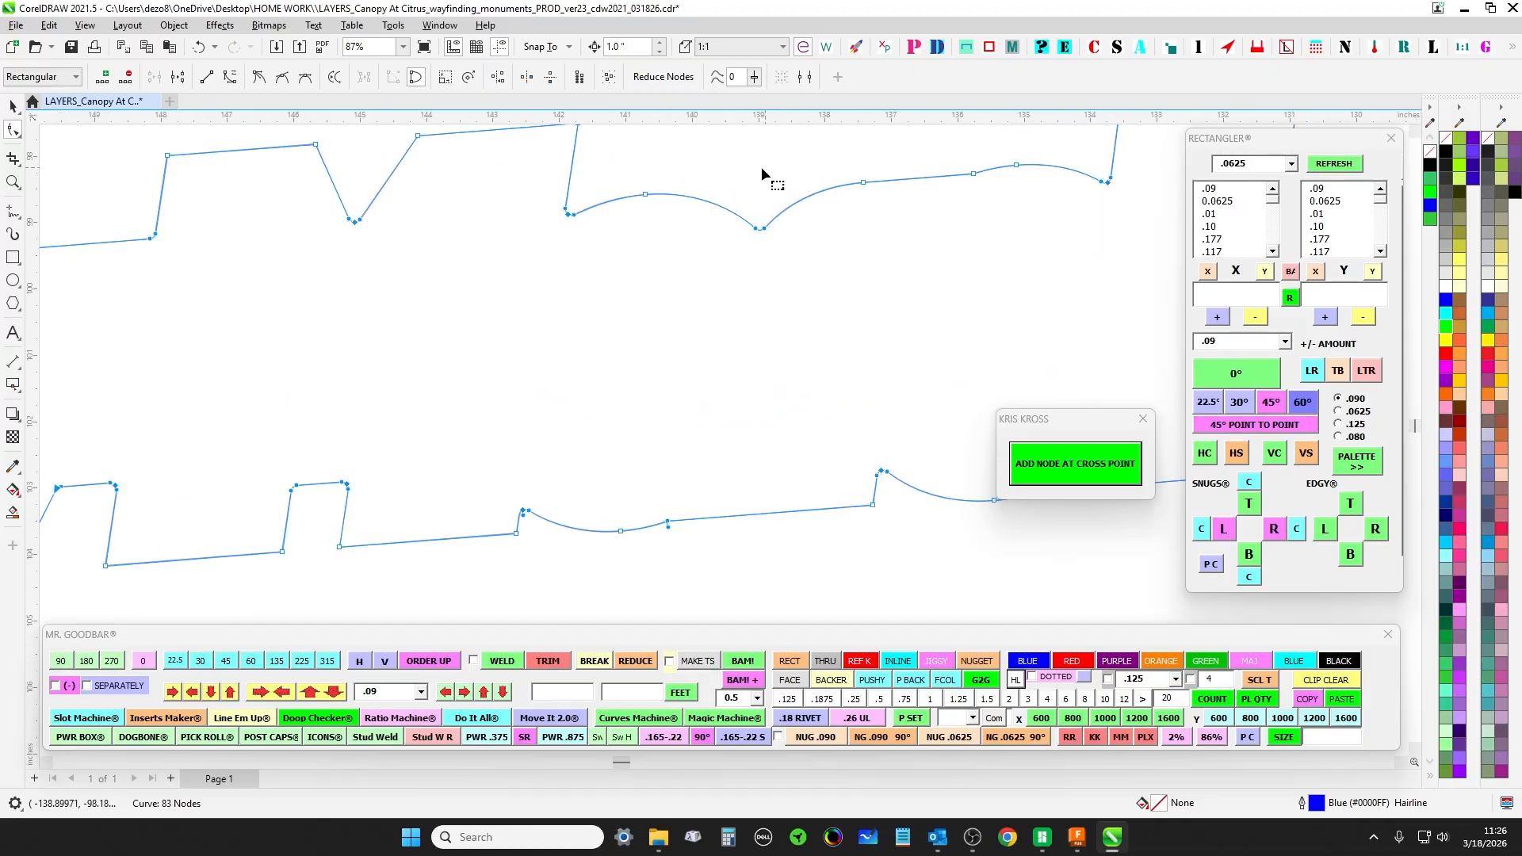
- Deselect the outline and examine the rounded inward corners along its edges
scroll(766, 168, "up", 2)
key("space")
key("Escape")
left_click_drag(429, 317, 609, 220)
left_click_drag(251, 438, 448, 418)
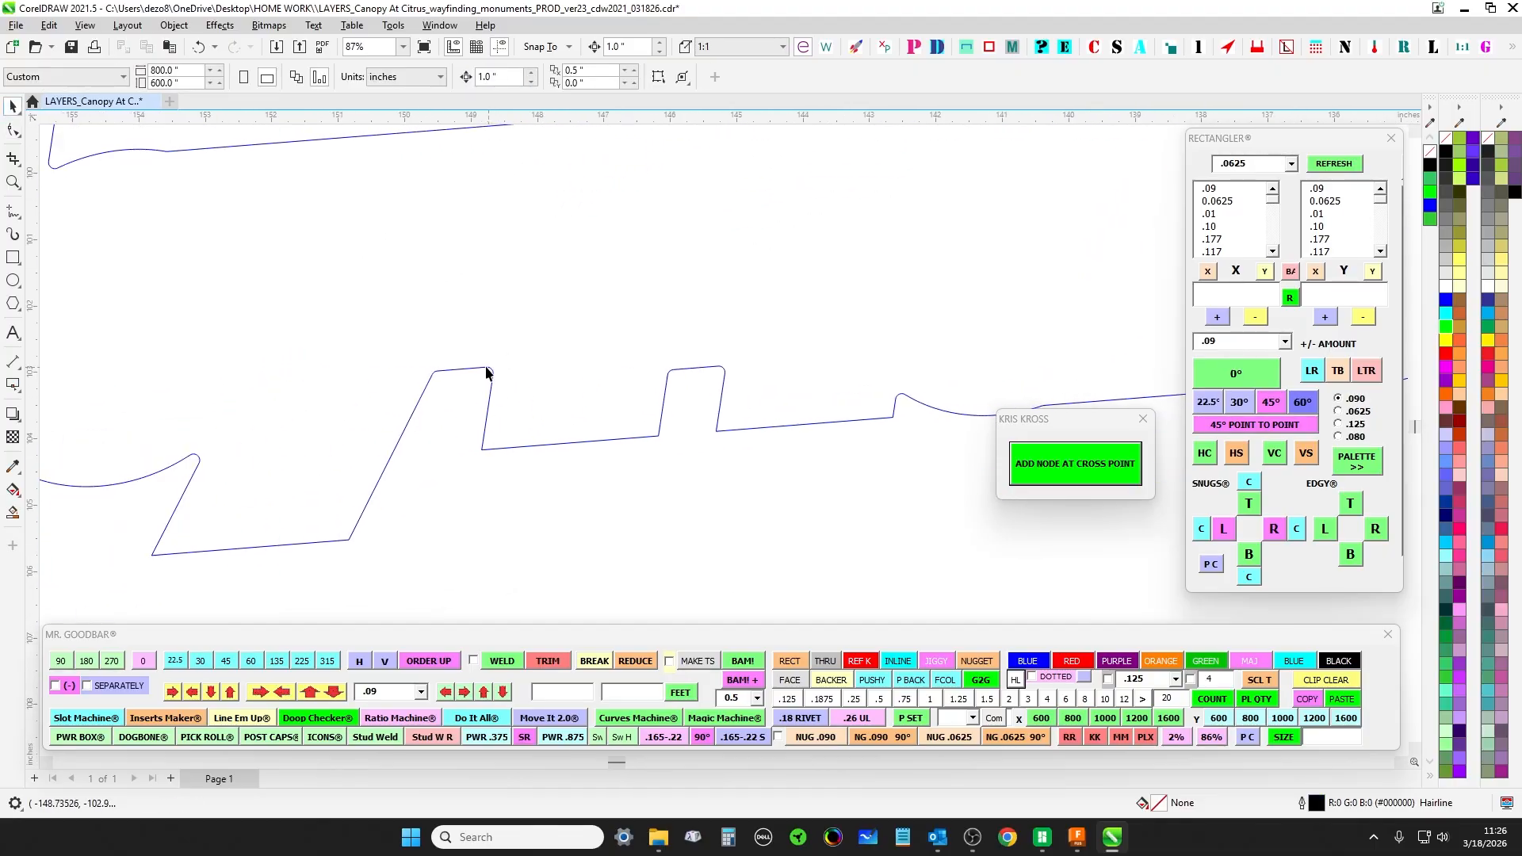
scroll(485, 371, "up", 5)
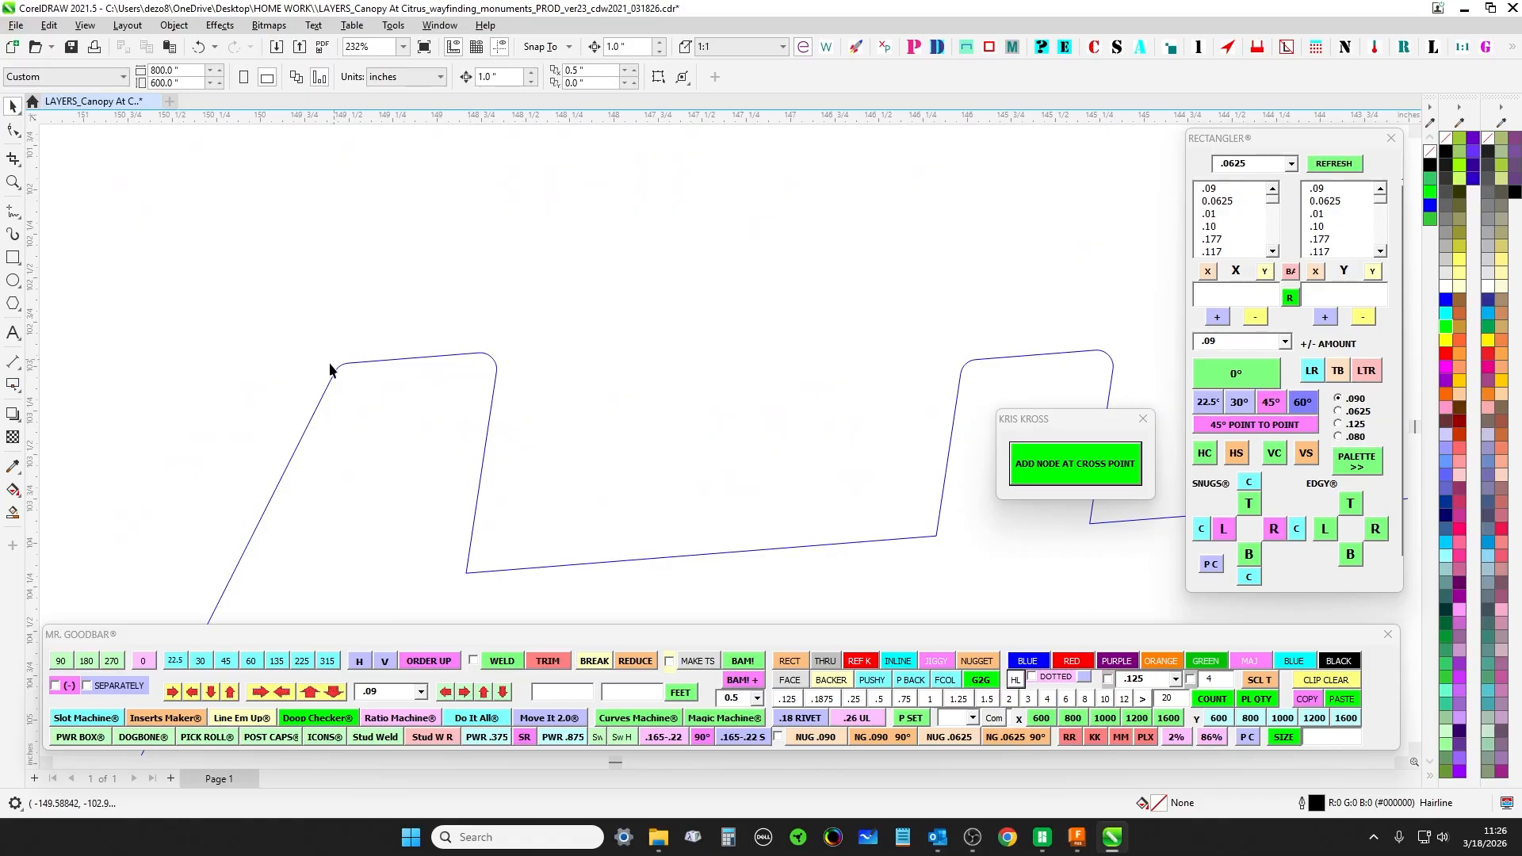
scroll(416, 388, "down", 3)
scroll(236, 395, "down", 6)
scroll(478, 371, "up", 3)
left_click_drag(194, 395, 427, 369)
scroll(402, 401, "down", 2)
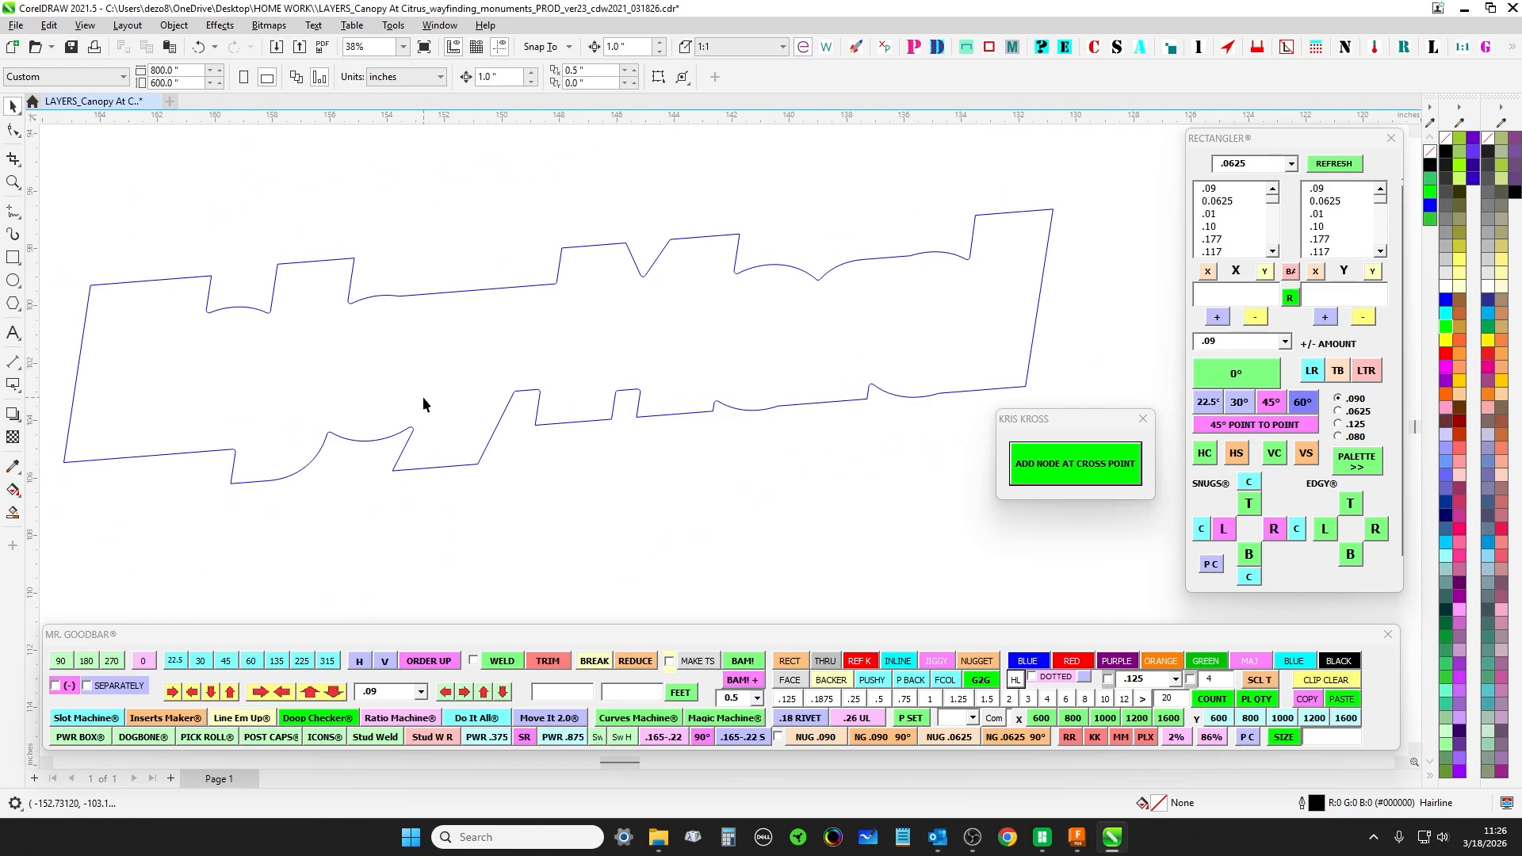
- Save the document with the cleaned and rounded outline
scroll(527, 363, "up", 2)
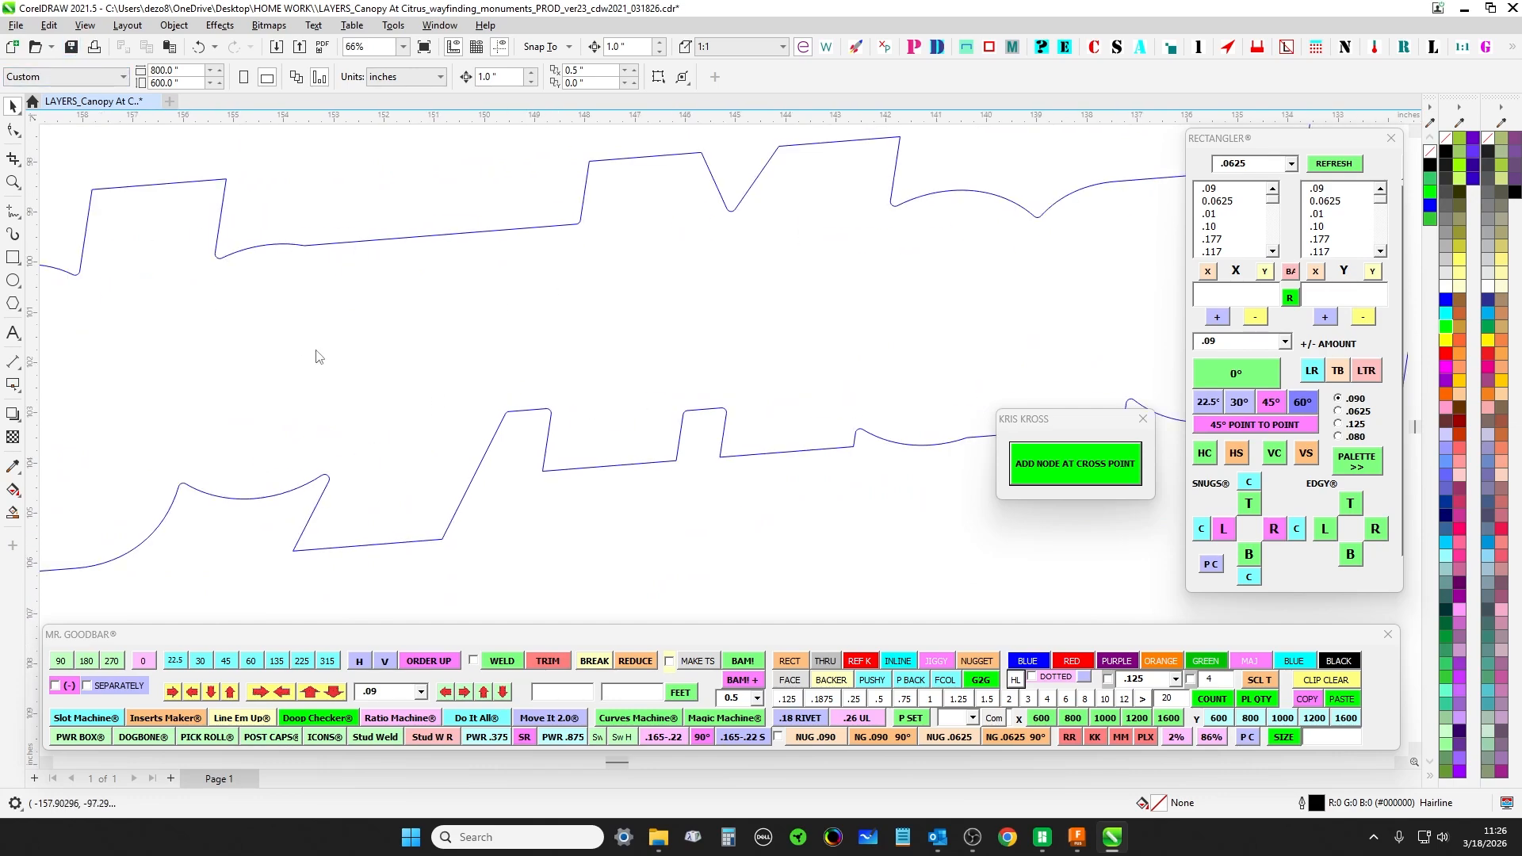
key("ctrl+s")
scroll(547, 285, "down", 2)
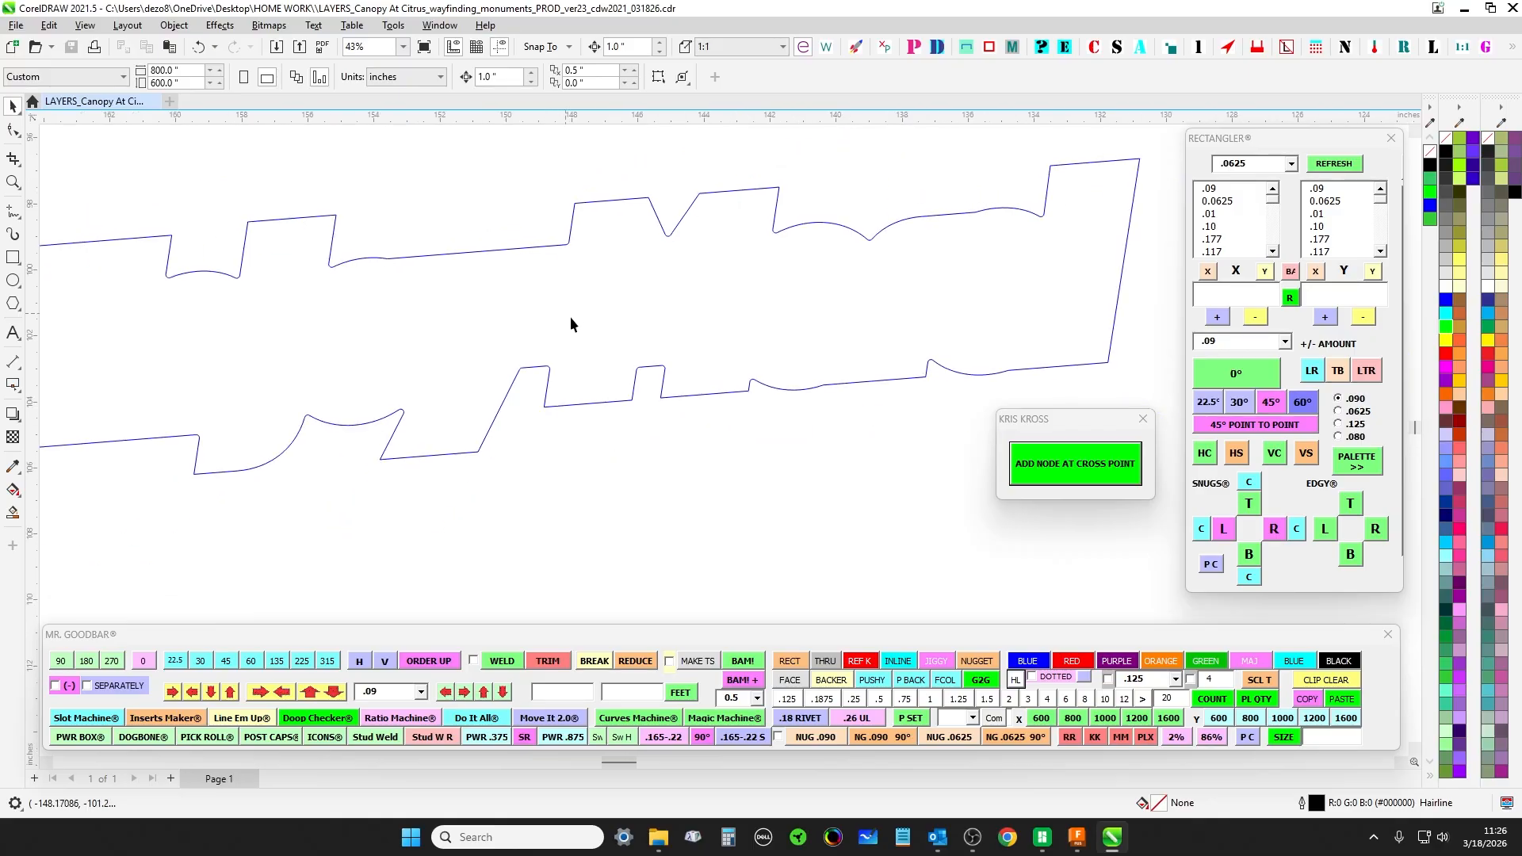
- Select all nodes of the blue outline and round its remaining sharp corners
scroll(597, 317, "down", 3)
scroll(598, 322, "up", 4)
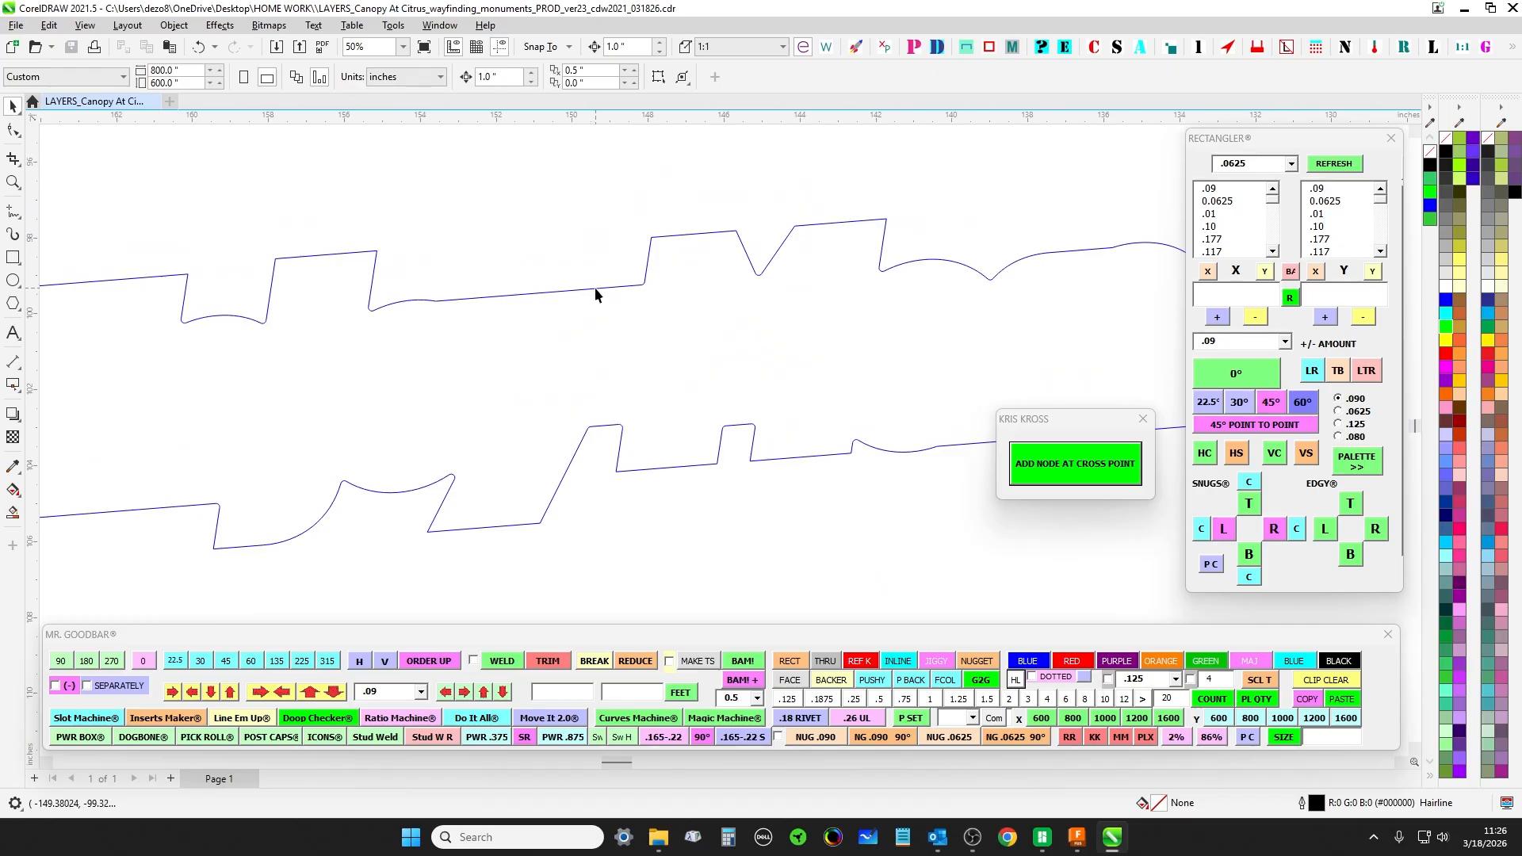
left_click(591, 283)
left_click(13, 131)
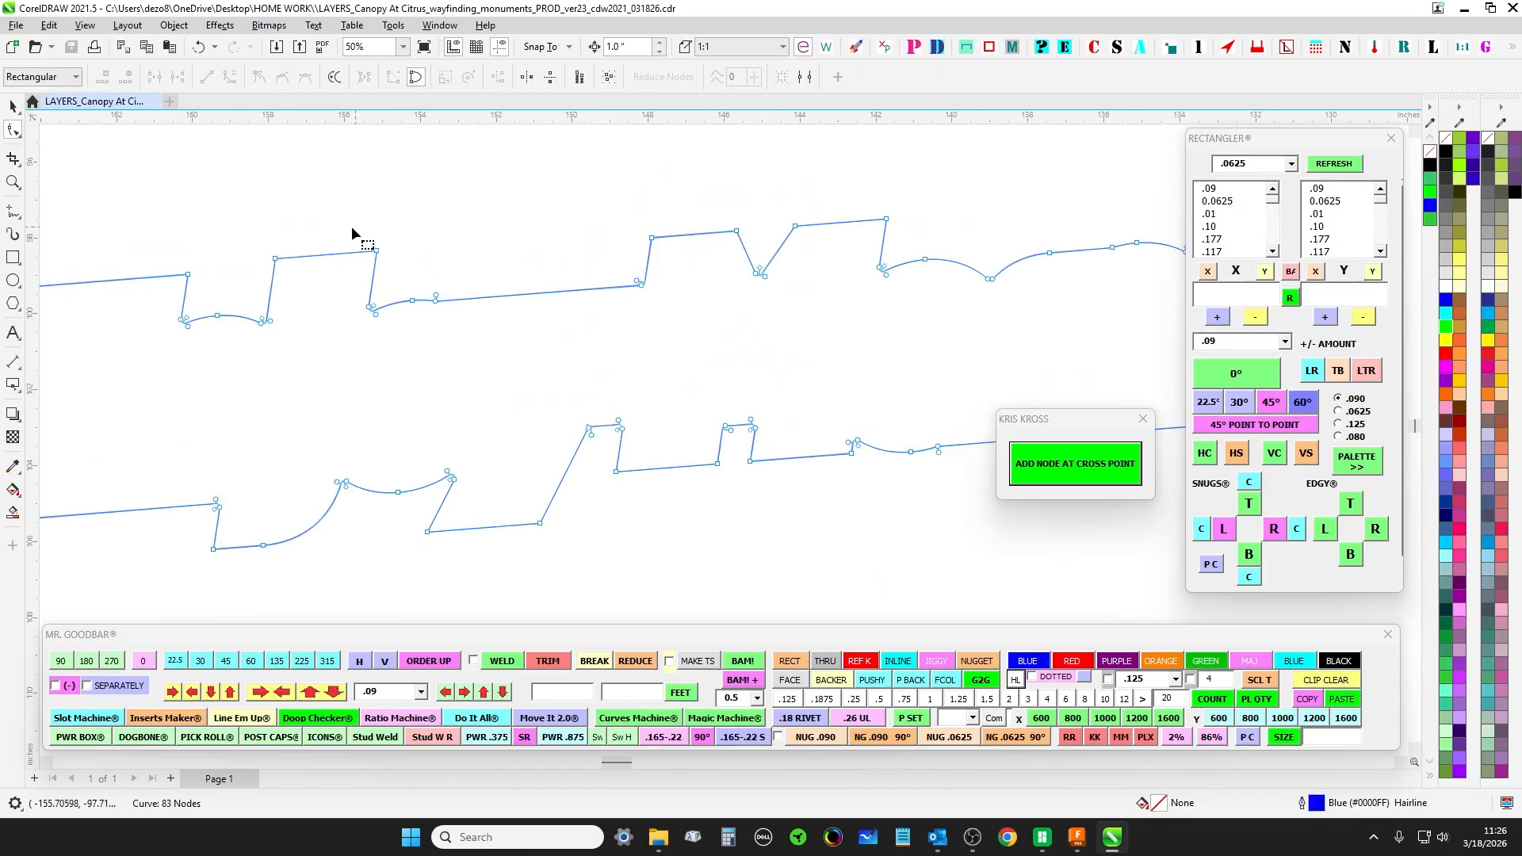
left_click_drag(351, 226, 475, 262)
scroll(260, 228, "down", 3)
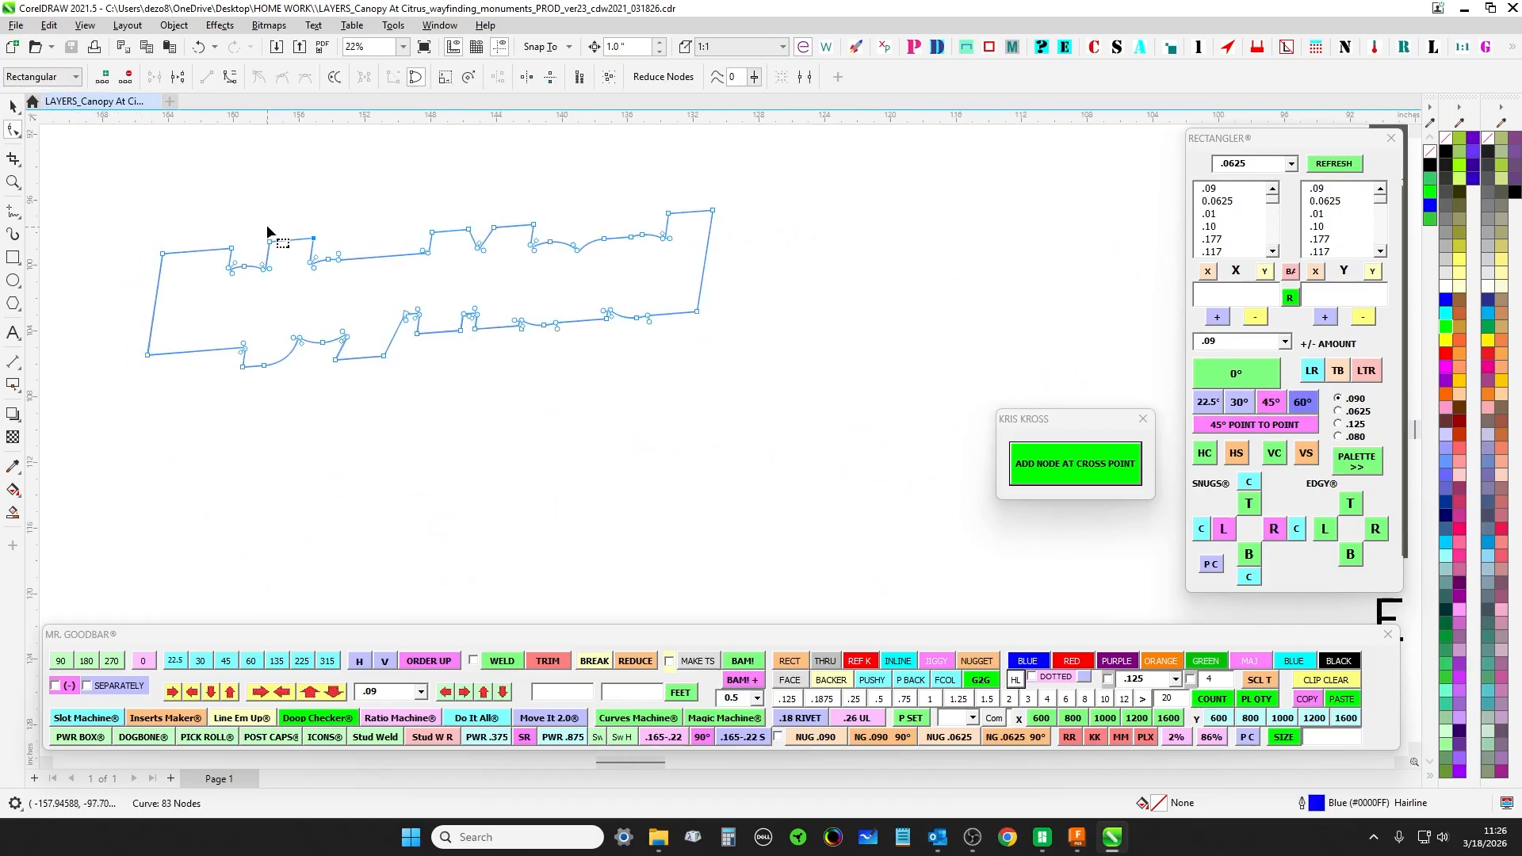
left_click_drag(190, 212, 849, 544)
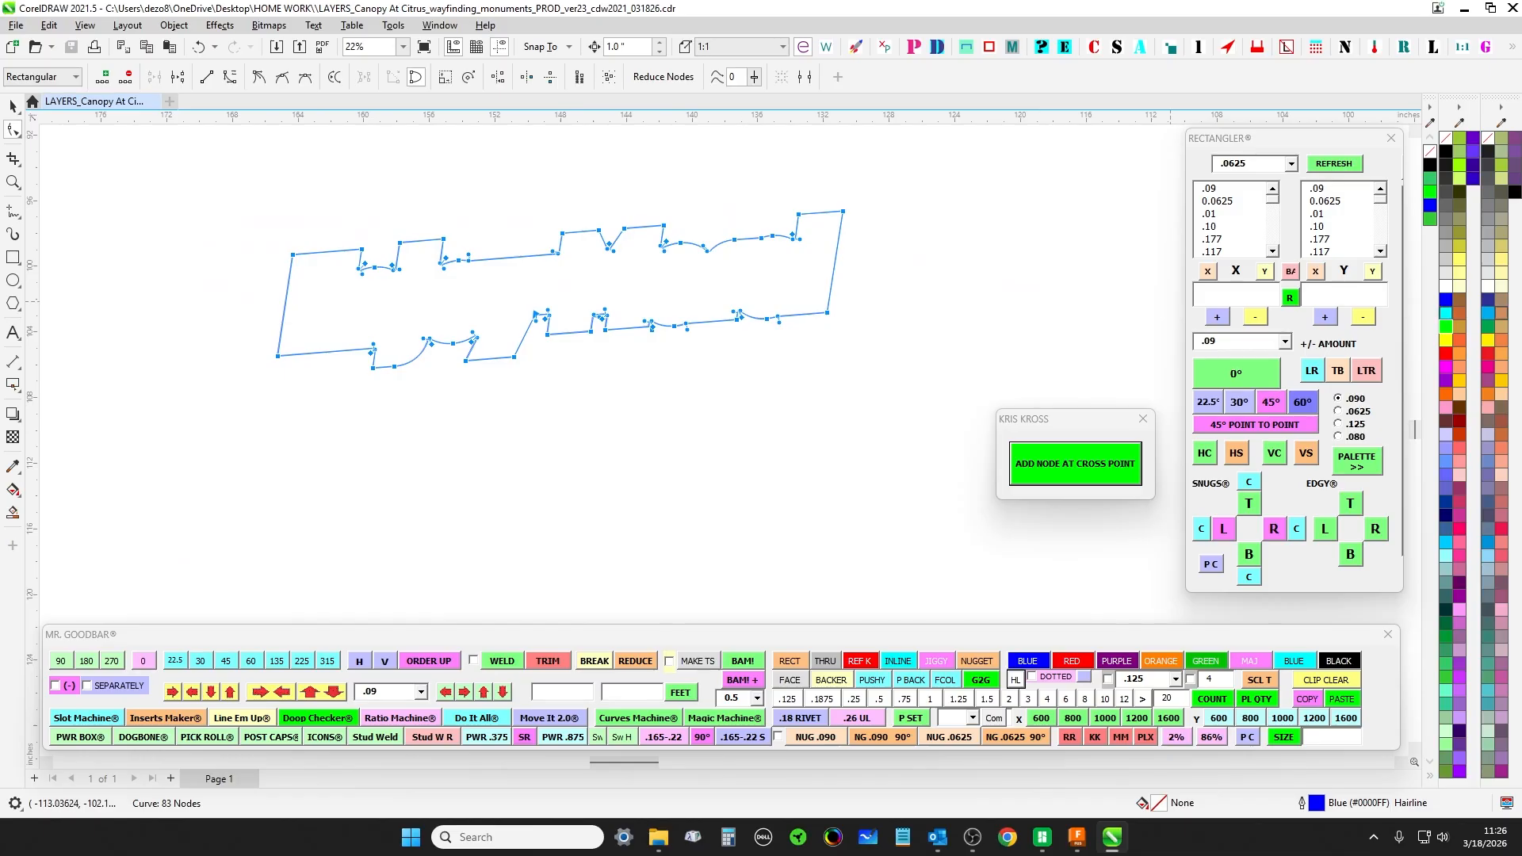
left_click(1076, 464)
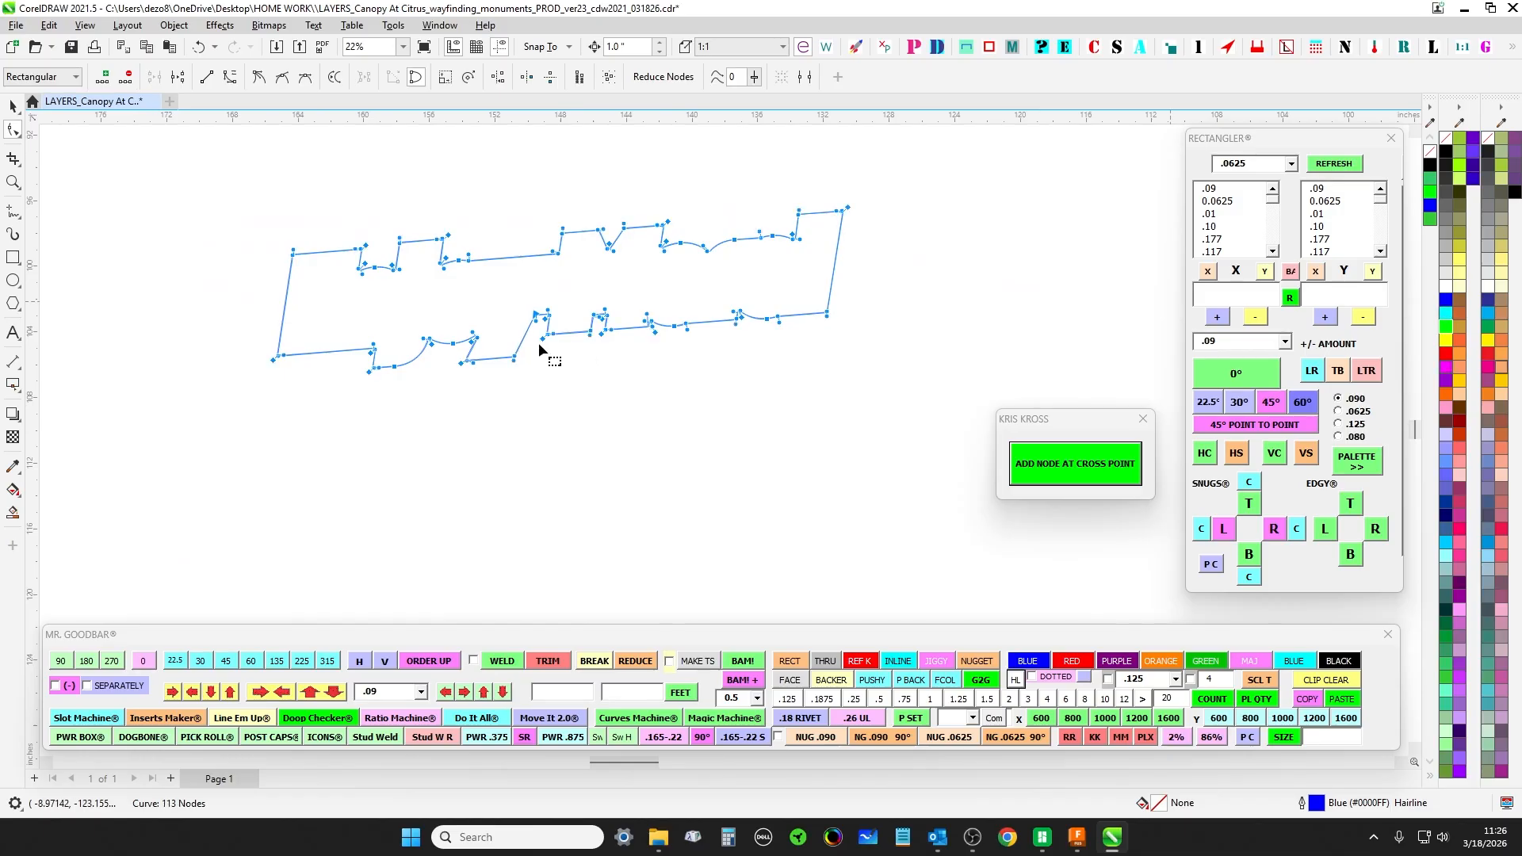
- Deselect the outline and examine the rounded corner at its upper-left end up close
left_click(12, 107)
scroll(265, 254, "up", 10)
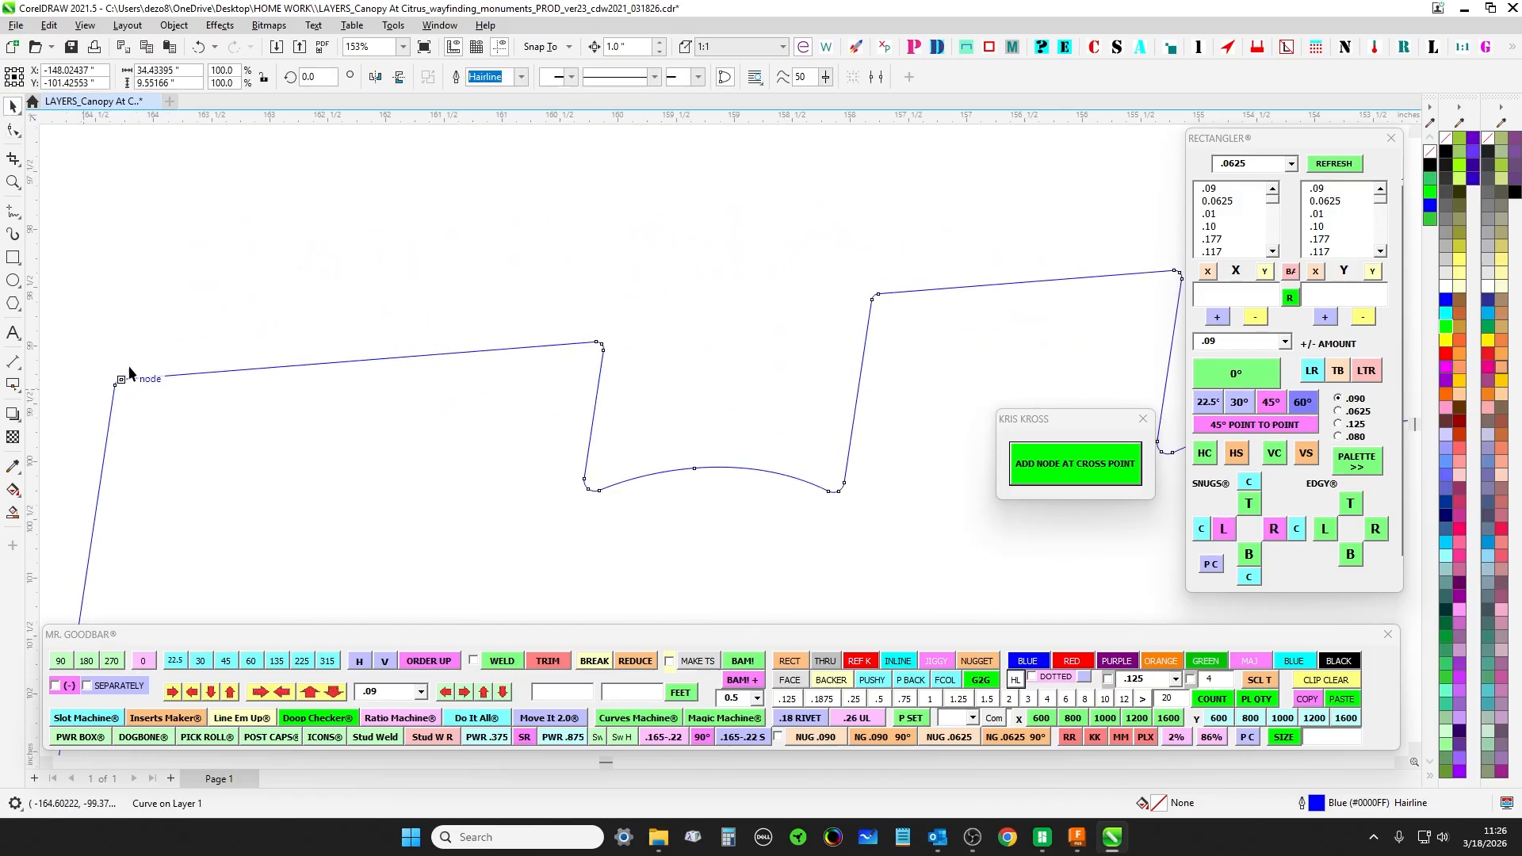
left_click(107, 396)
scroll(235, 396, "up", 3)
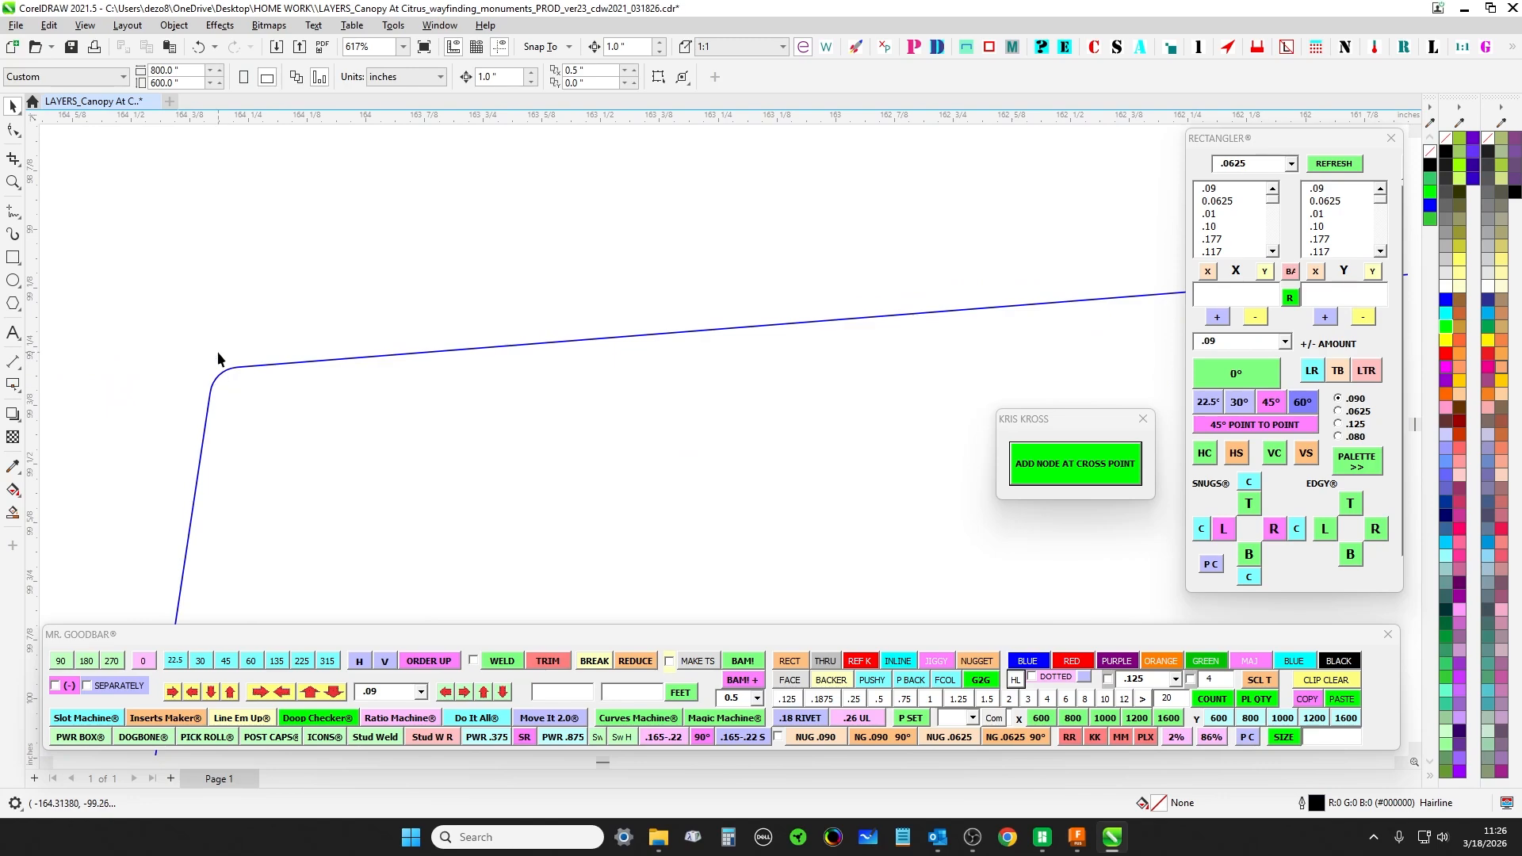
scroll(225, 357, "down", 3)
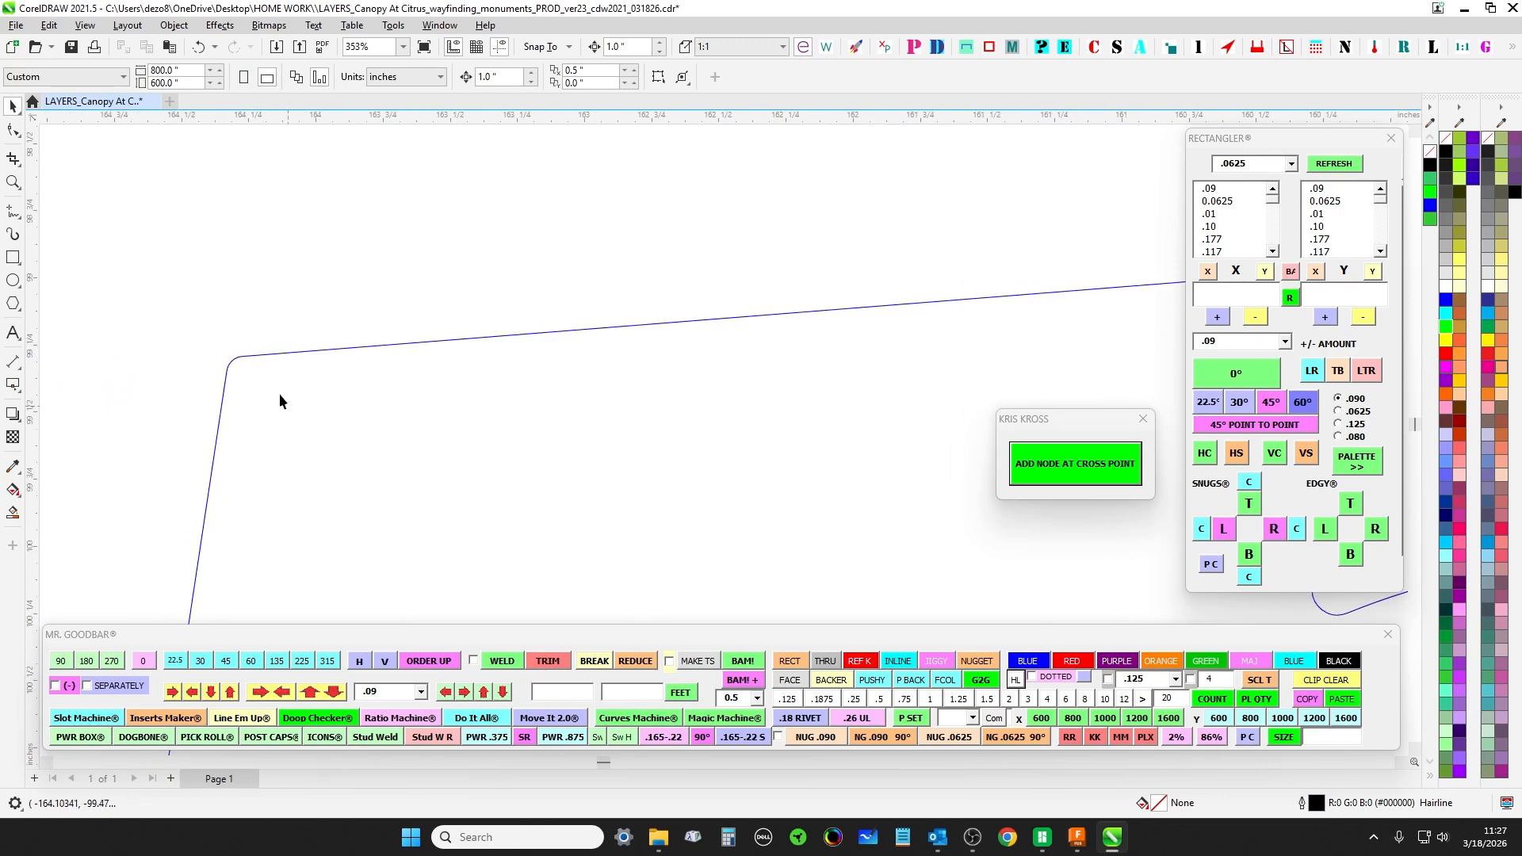
scroll(220, 362, "up", 4)
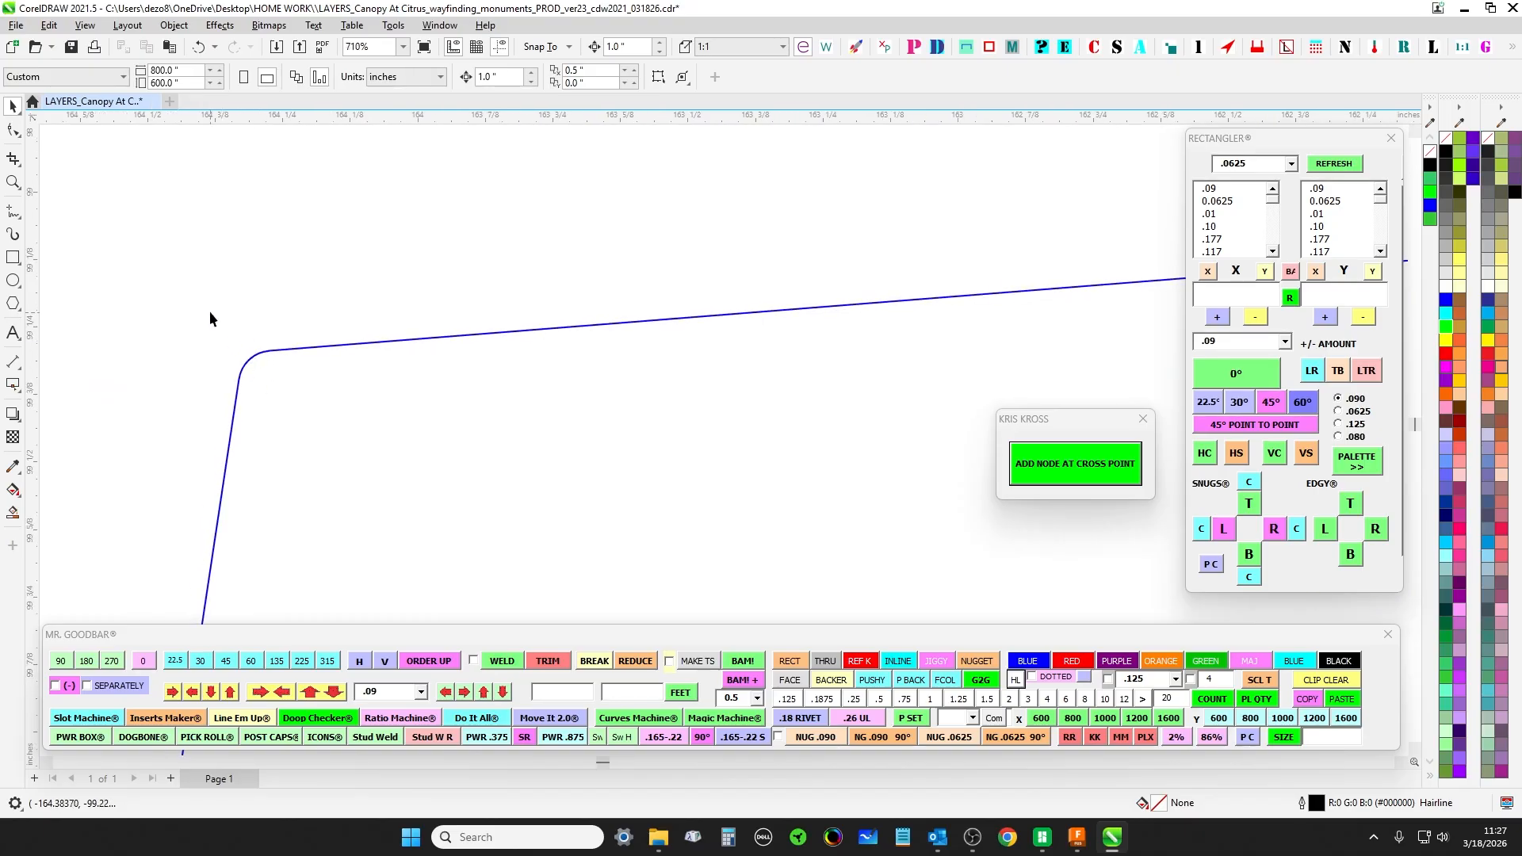
scroll(225, 332, "down", 6)
scroll(225, 331, "down", 2)
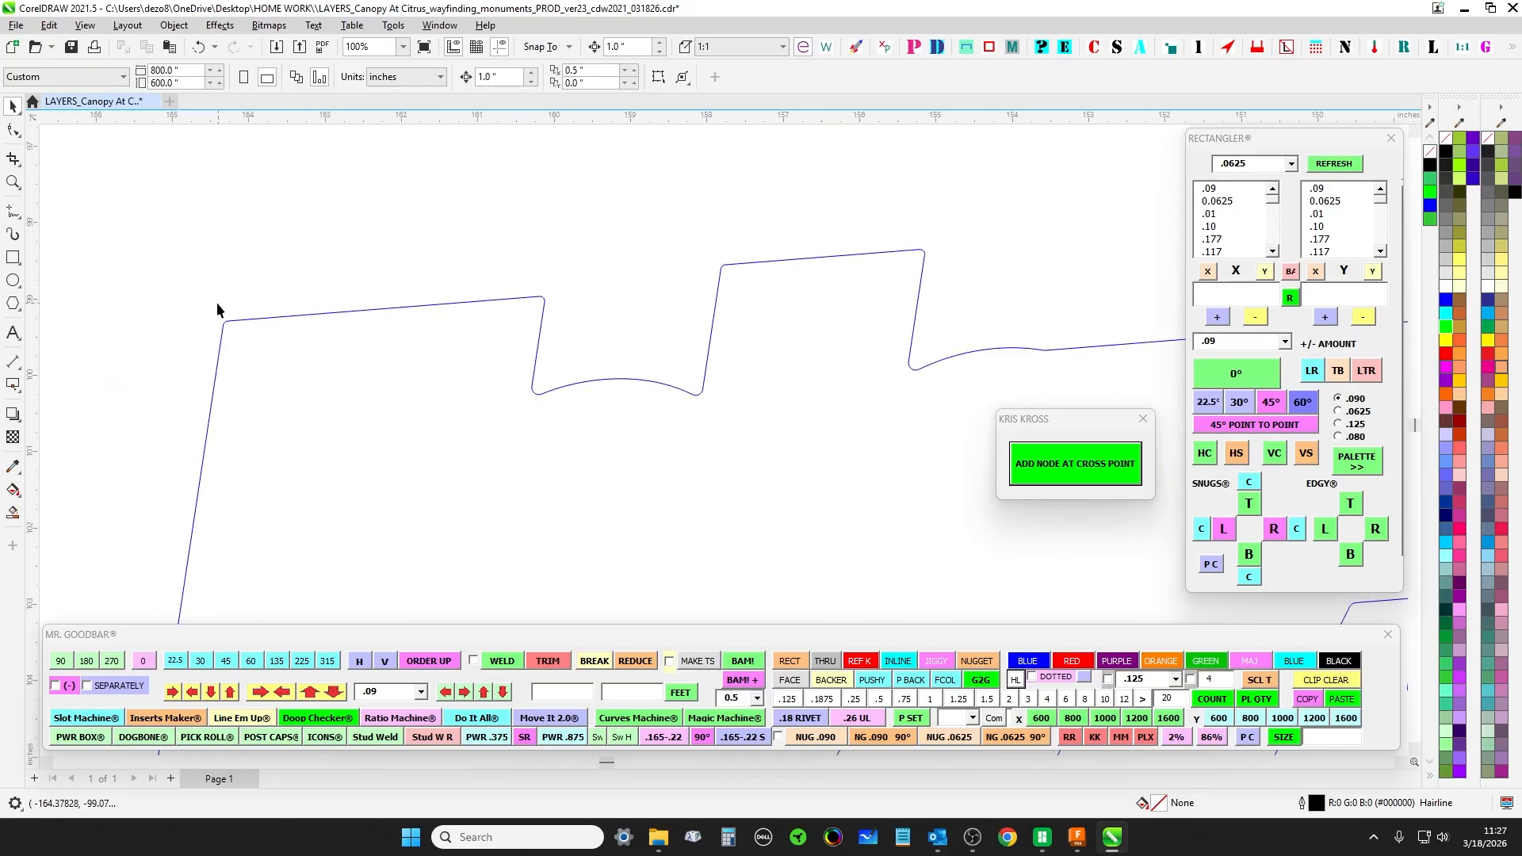
scroll(251, 363, "down", 2)
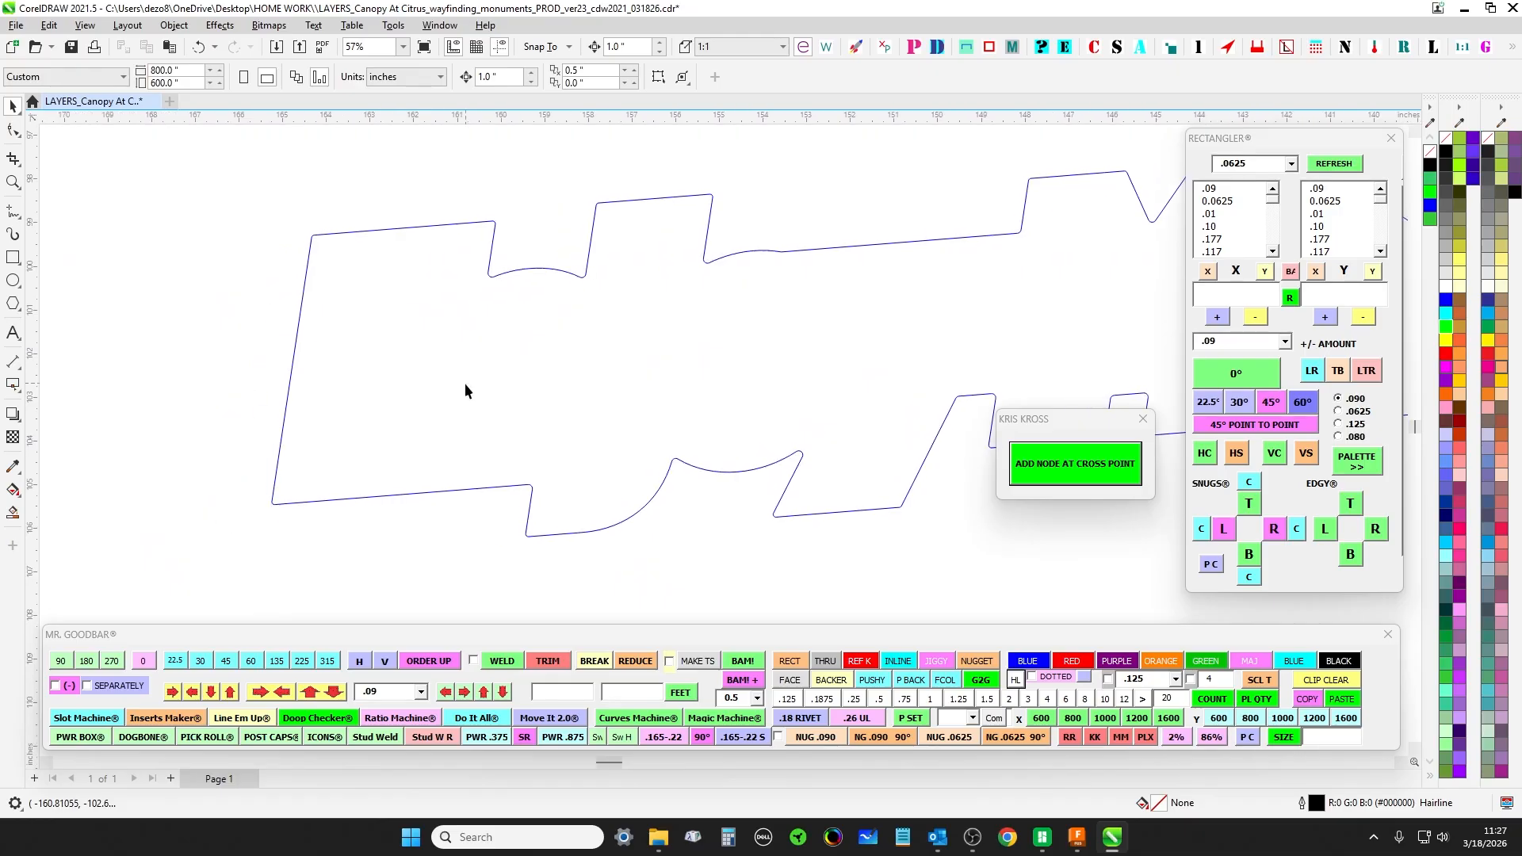
- Move the Kris Kross panel clear of the outline, select the outline and check its overall shape
left_click_drag(1060, 419, 1335, 292)
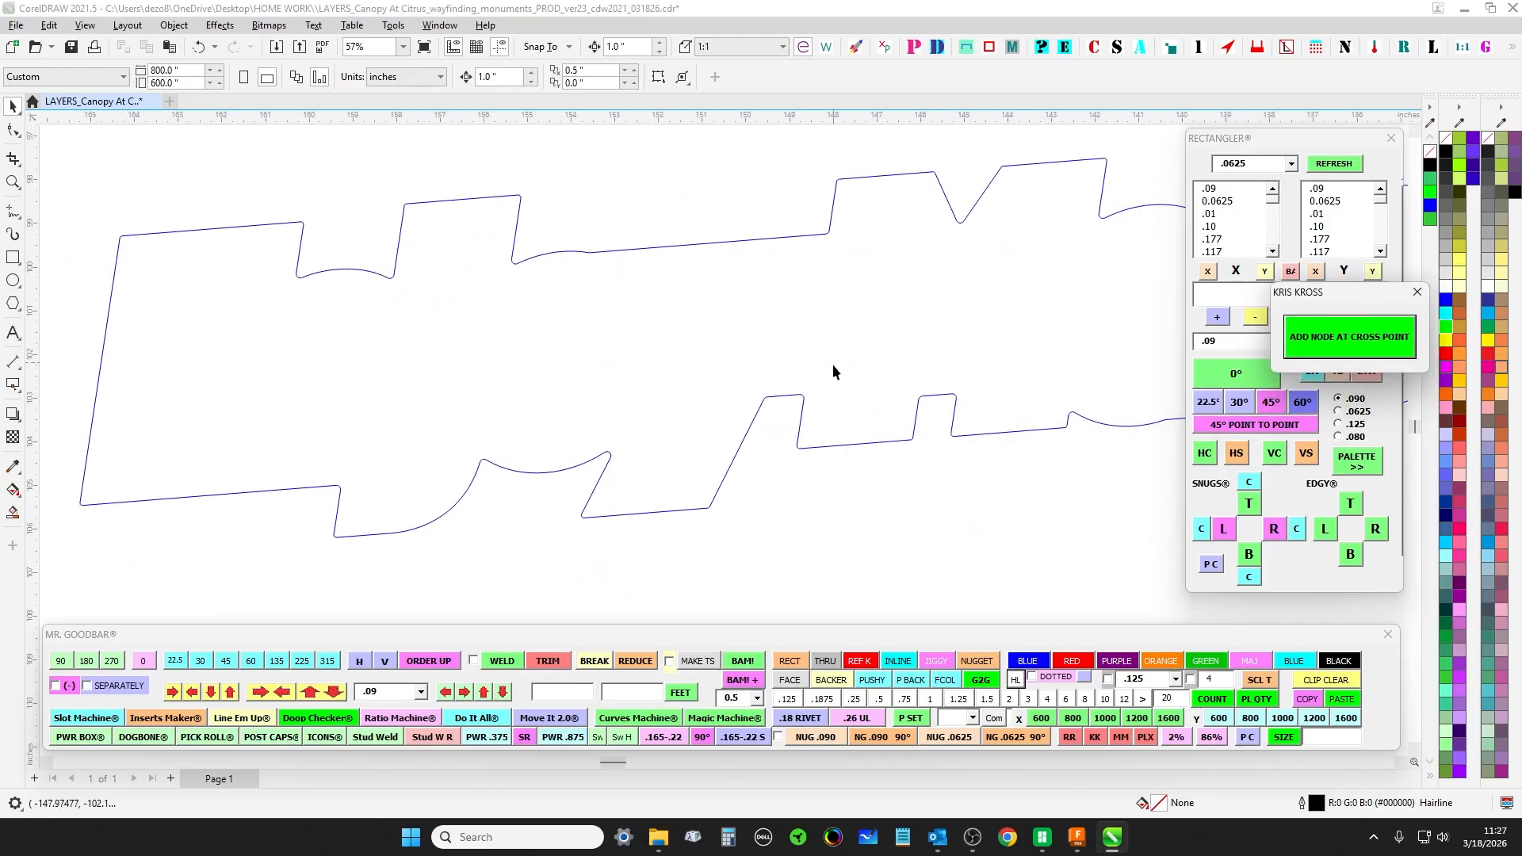
scroll(585, 488, "down", 2)
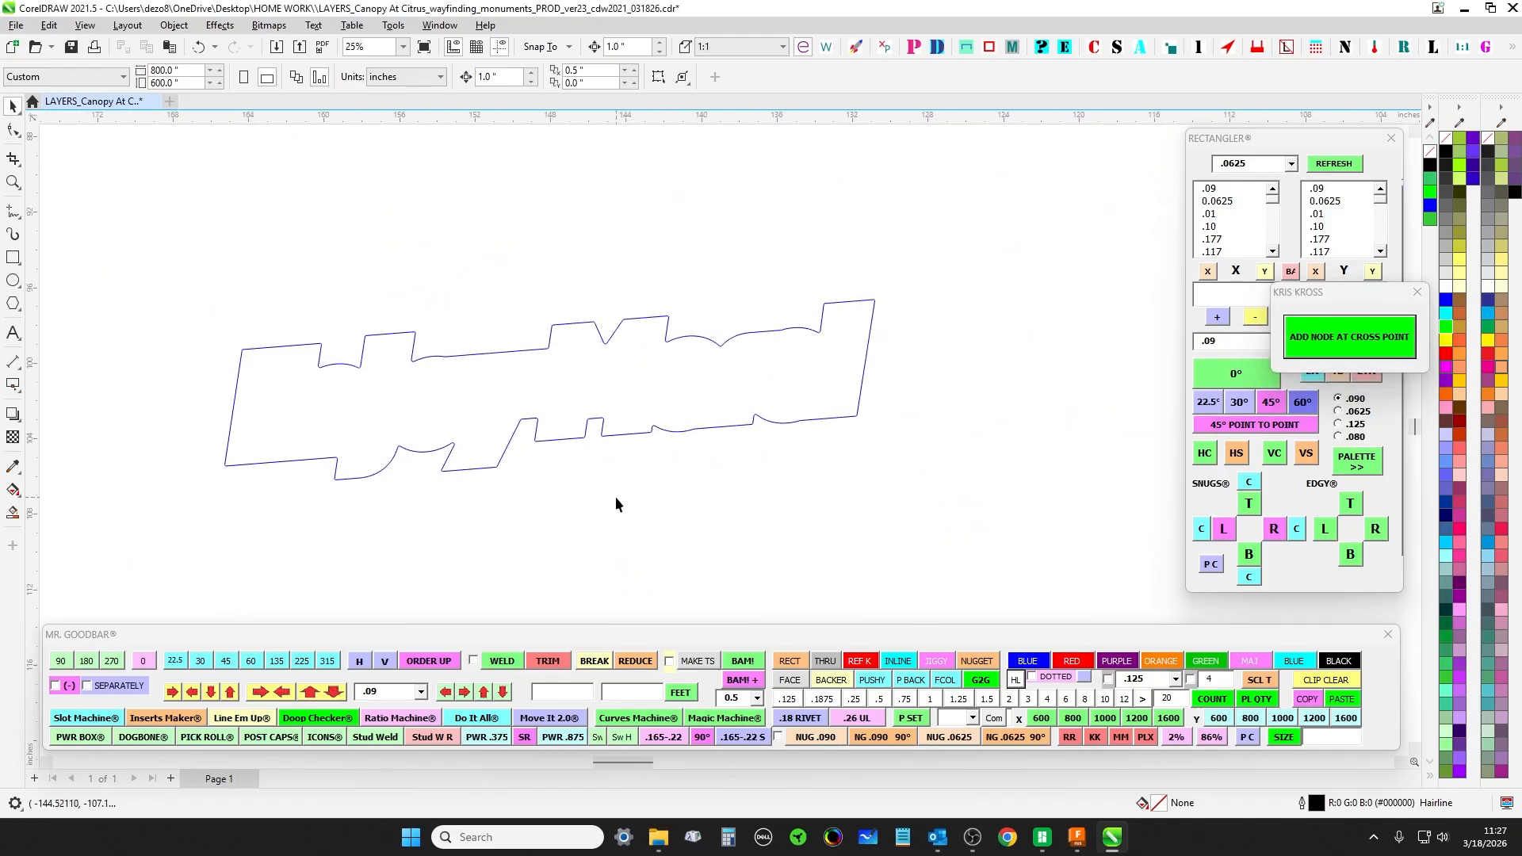
scroll(522, 355, "up", 1)
left_click(528, 344)
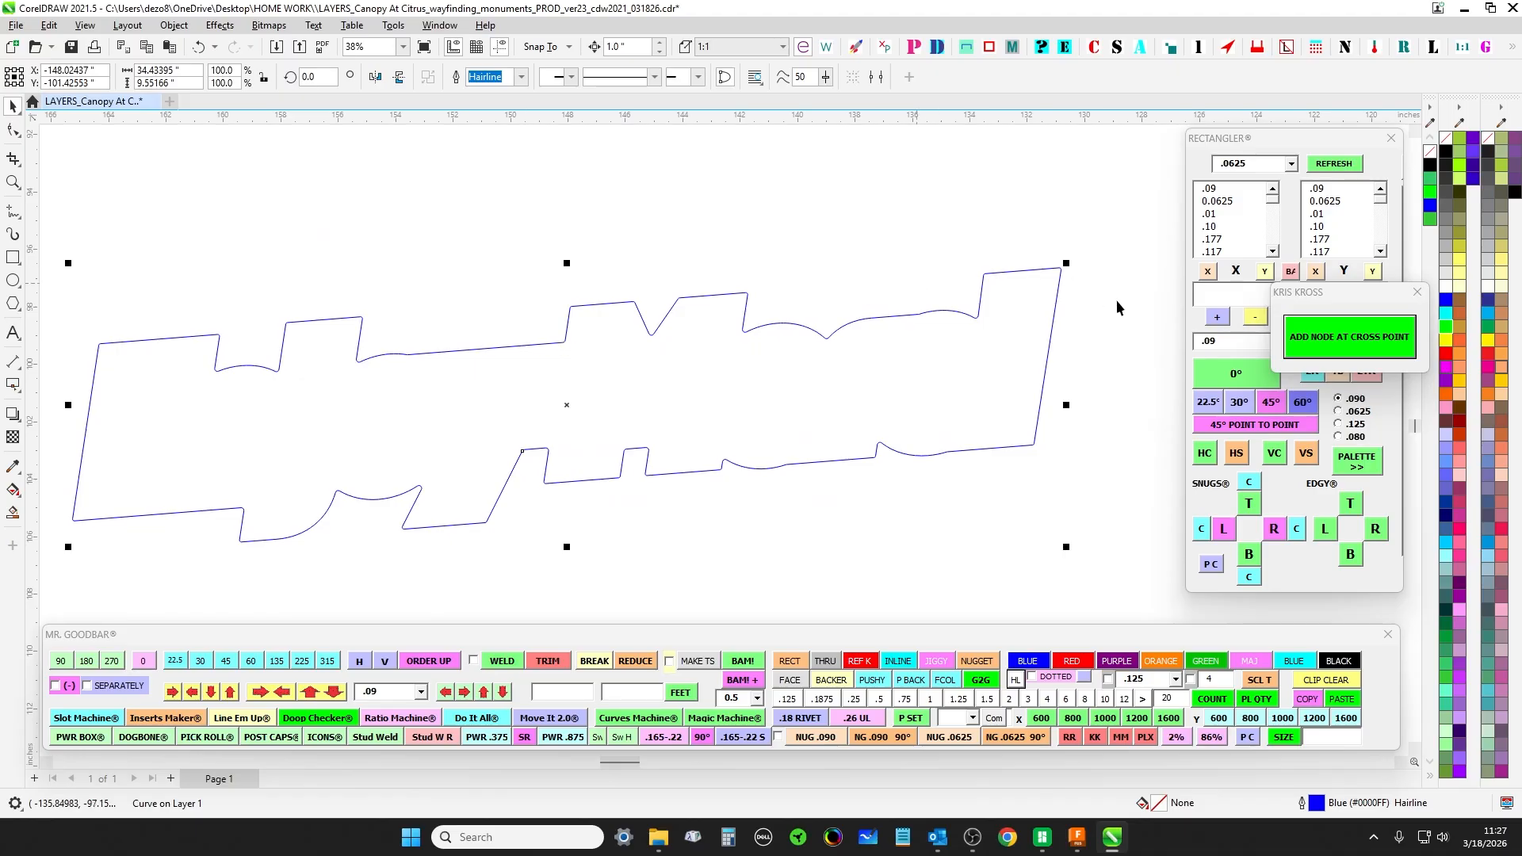
scroll(977, 462, "up", 2)
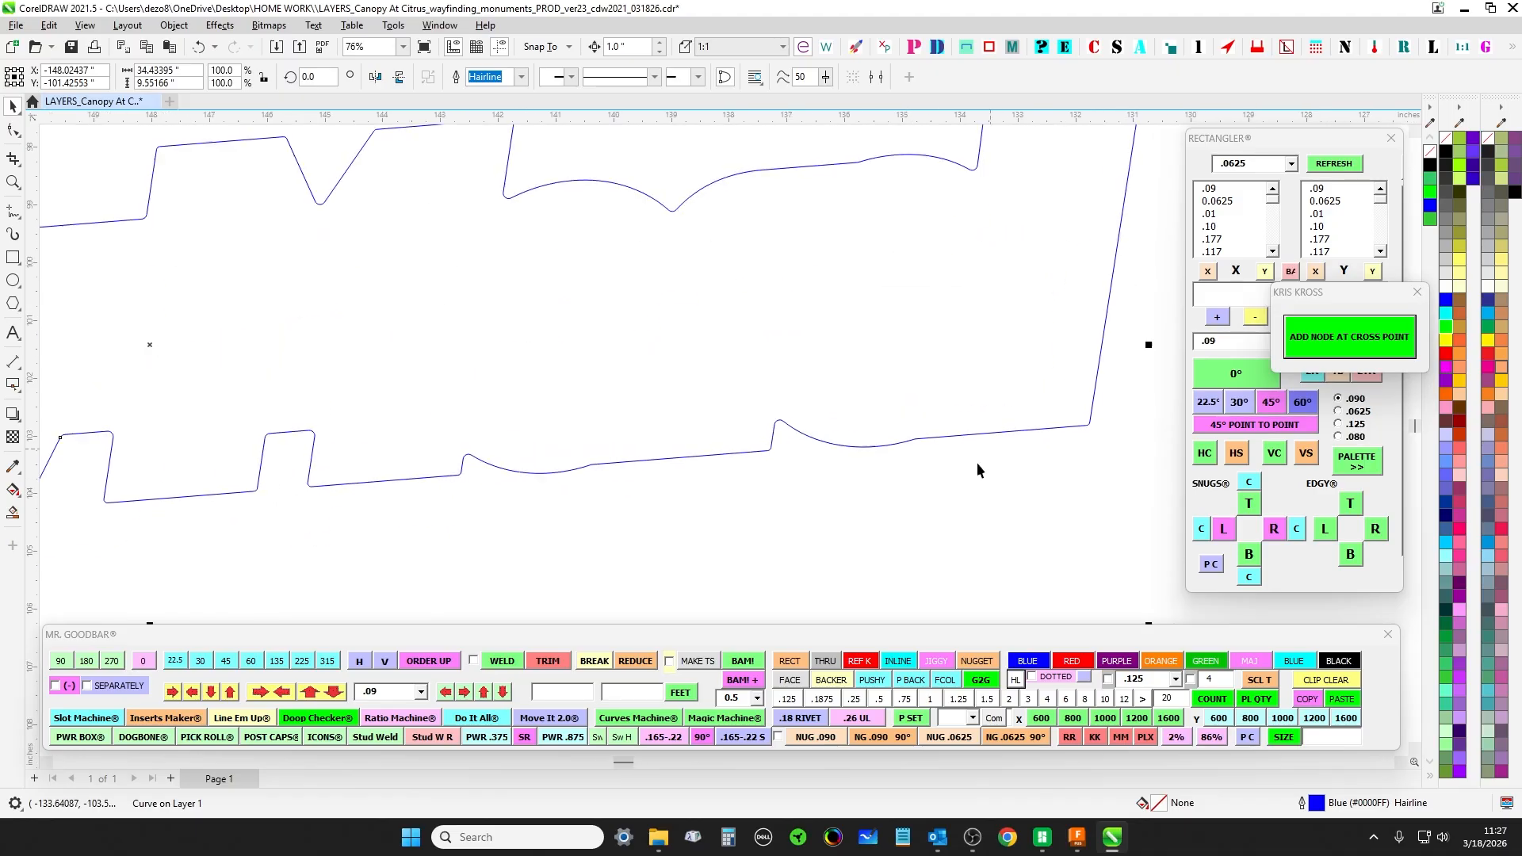
left_click_drag(976, 463, 853, 530)
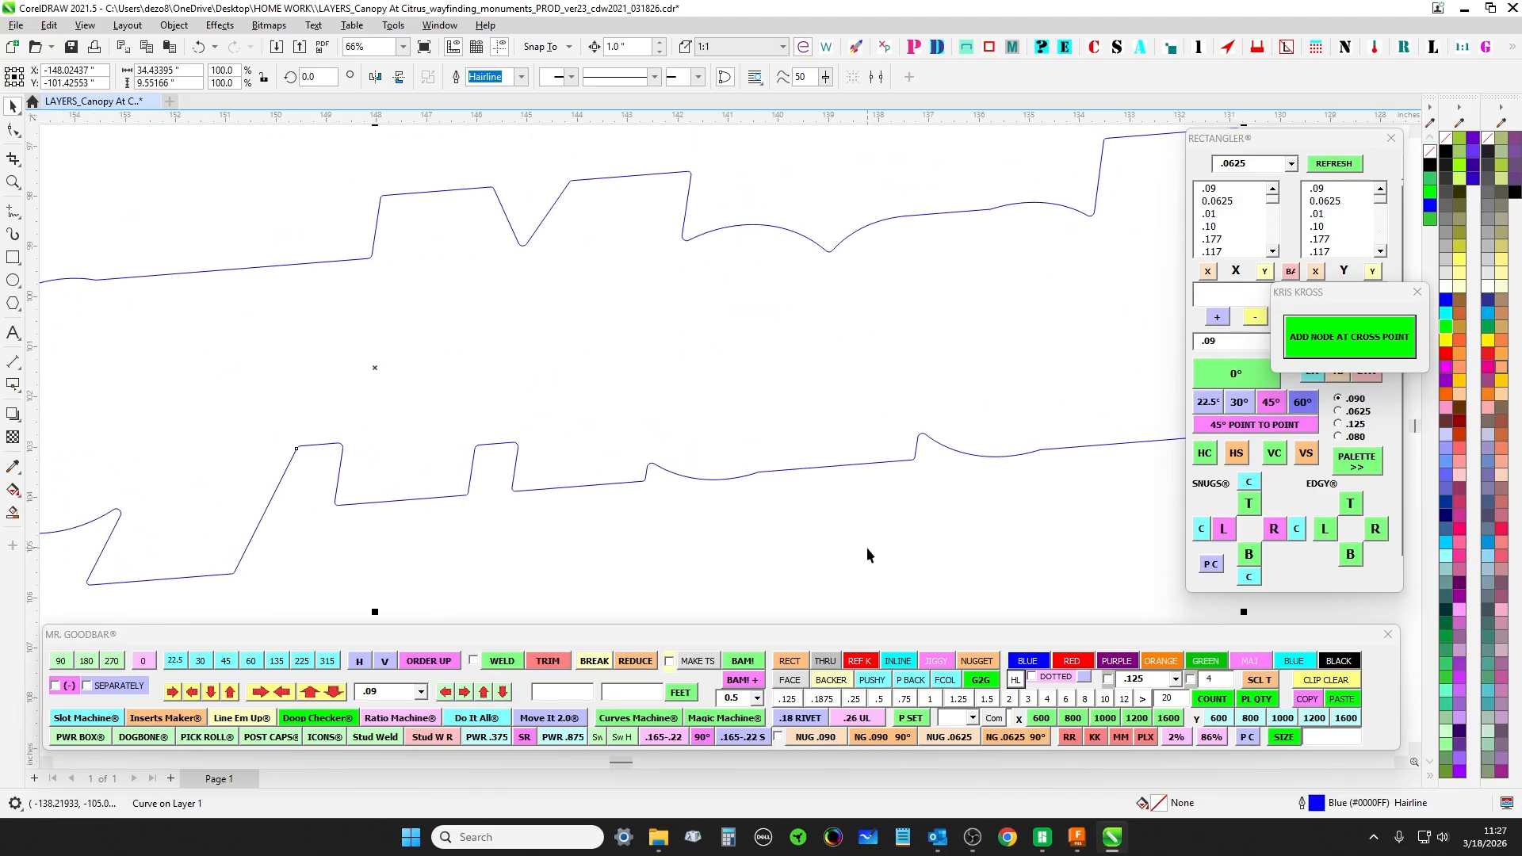
scroll(530, 432, "down", 2)
scroll(459, 443, "down", 1)
scroll(317, 474, "up", 1)
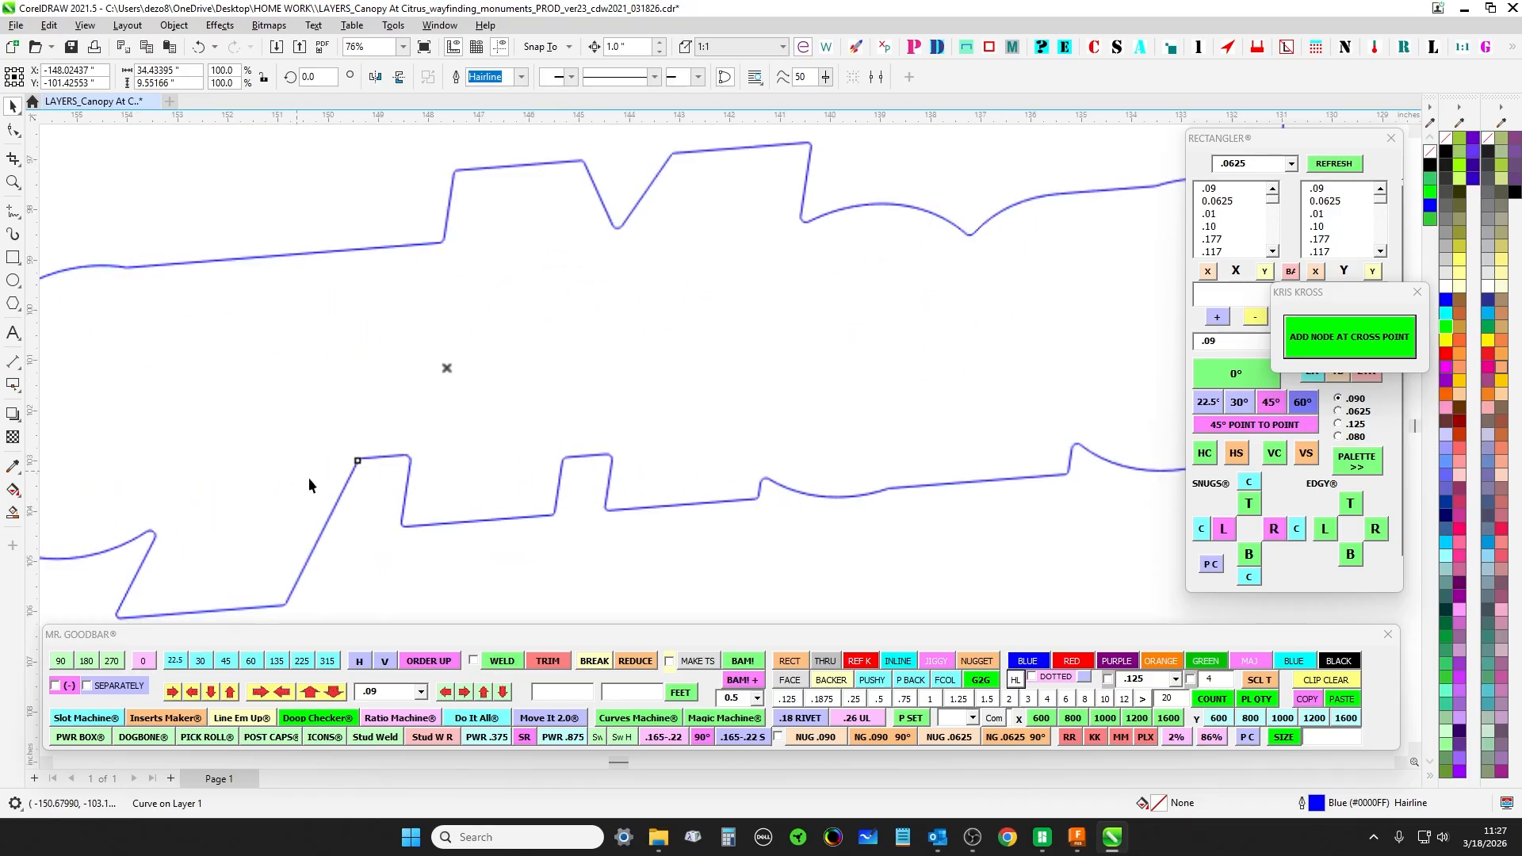
- Inspect the rounded corners along the outline's lower edge and around its right end, and deselect it
scroll(492, 425, "up", 1)
scroll(235, 481, "up", 1)
left_click_drag(235, 482, 611, 468)
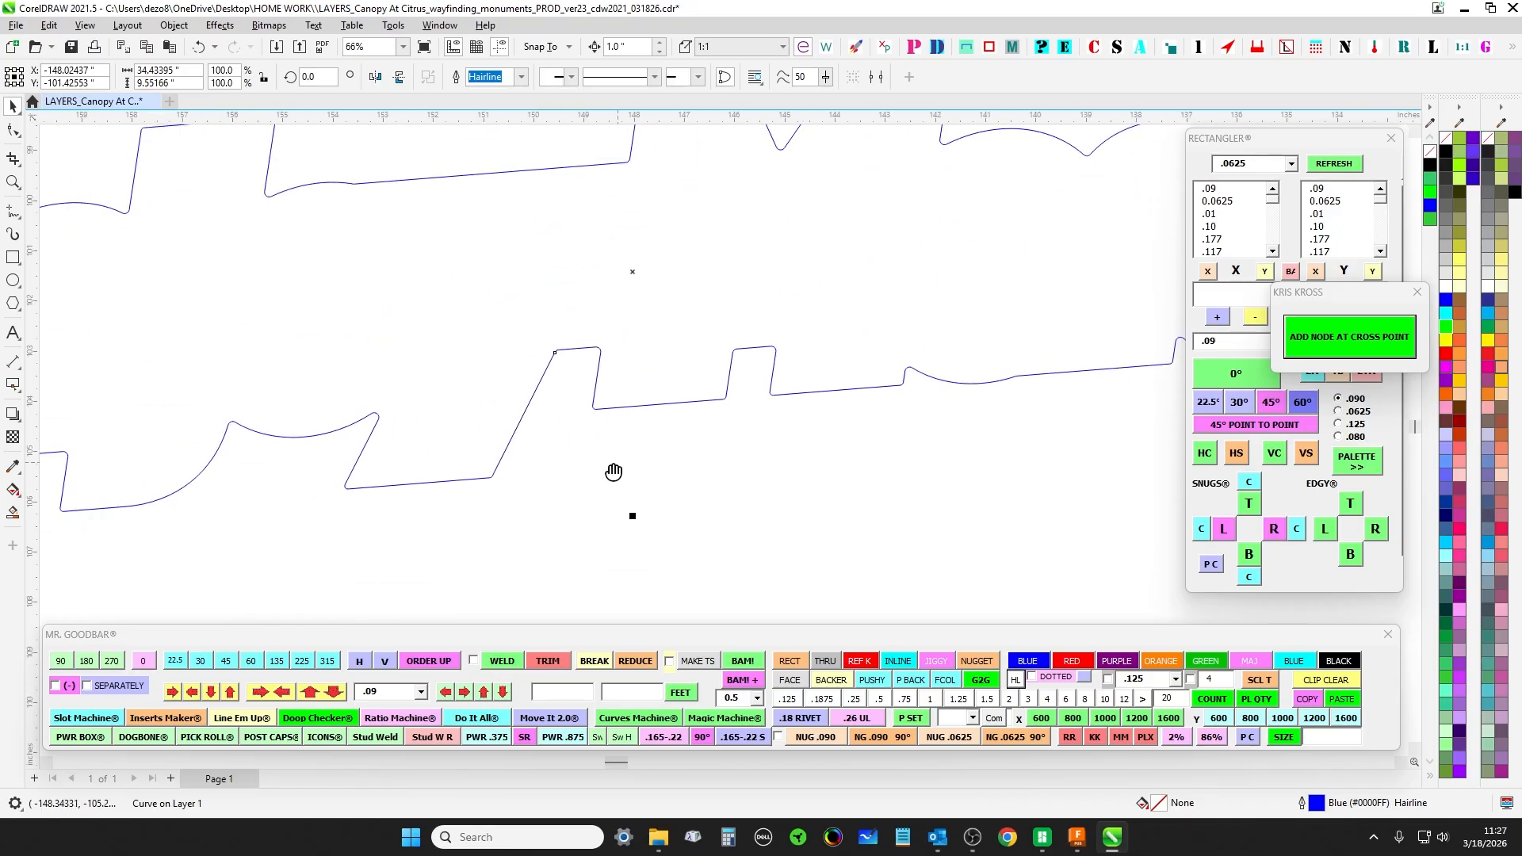
scroll(611, 468, "down", 1)
left_click_drag(562, 521, 387, 473)
scroll(539, 399, "up", 5)
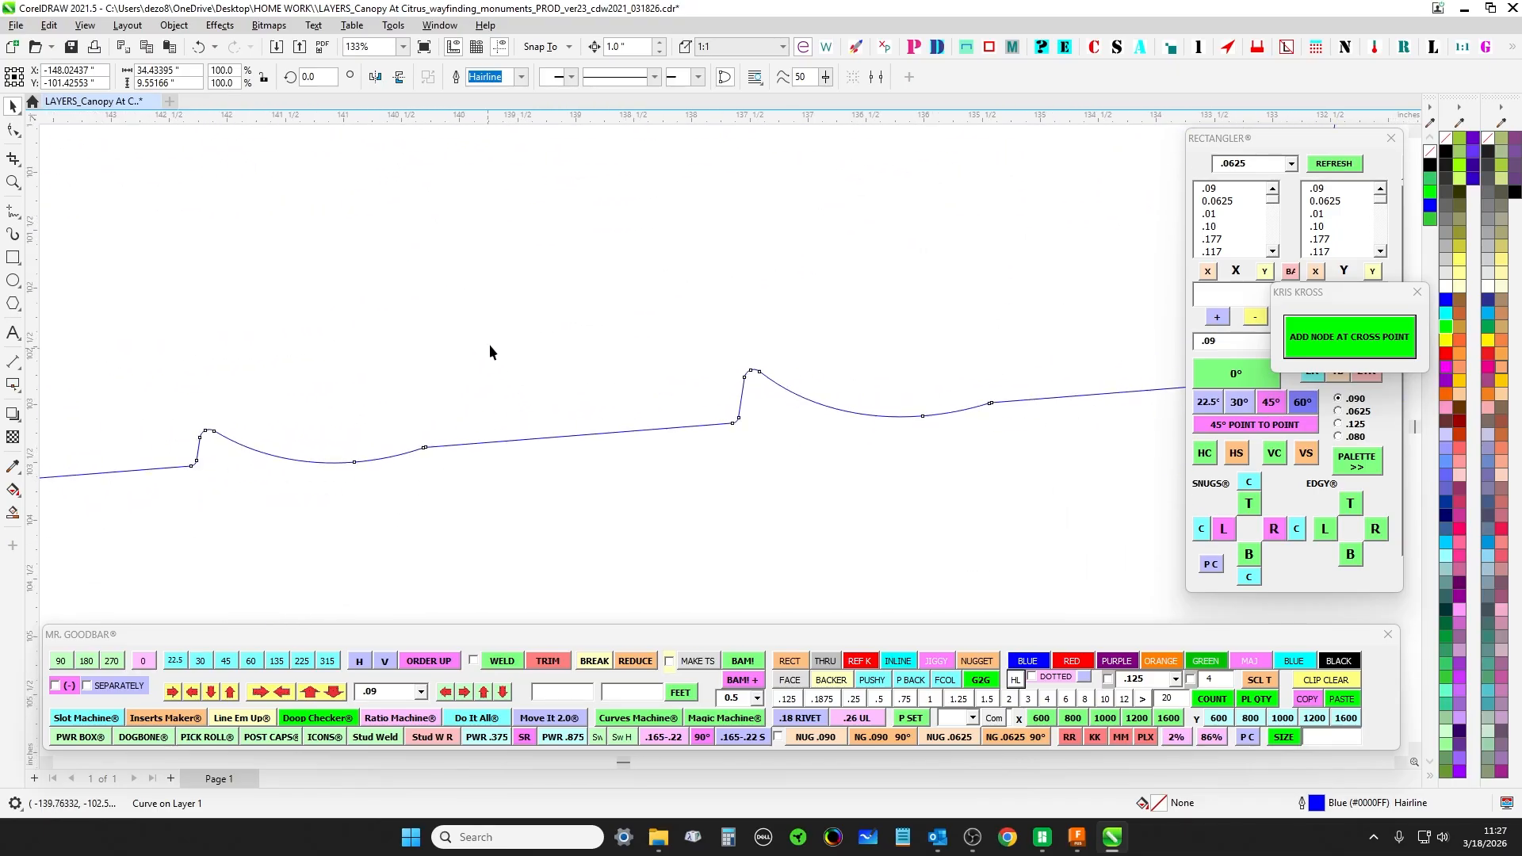
left_click_drag(726, 279, 713, 374)
scroll(626, 409, "down", 5)
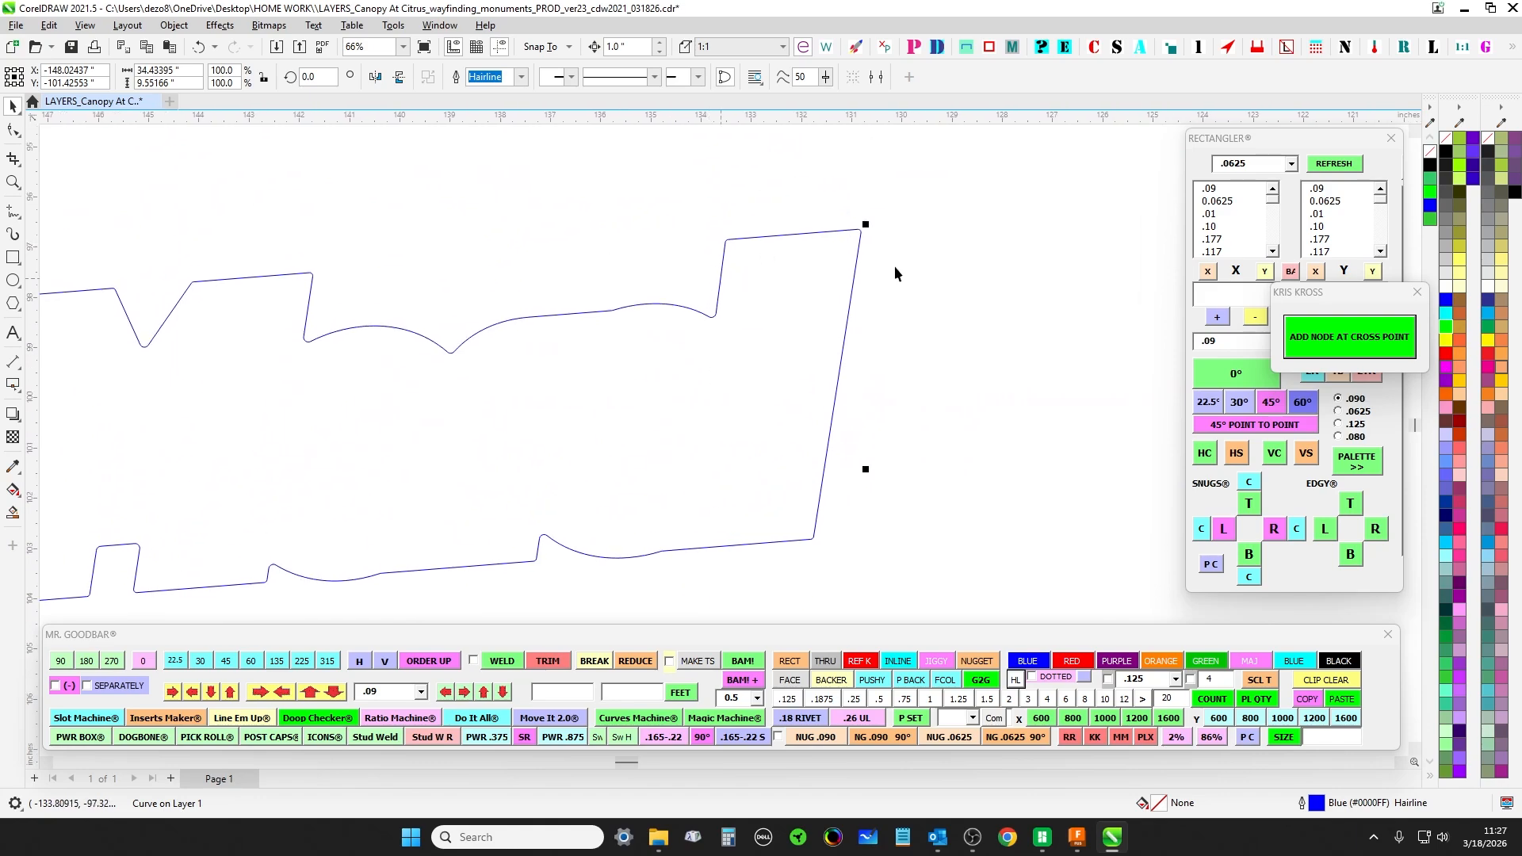
scroll(514, 334, "down", 1)
scroll(433, 360, "up", 2)
left_click(451, 255)
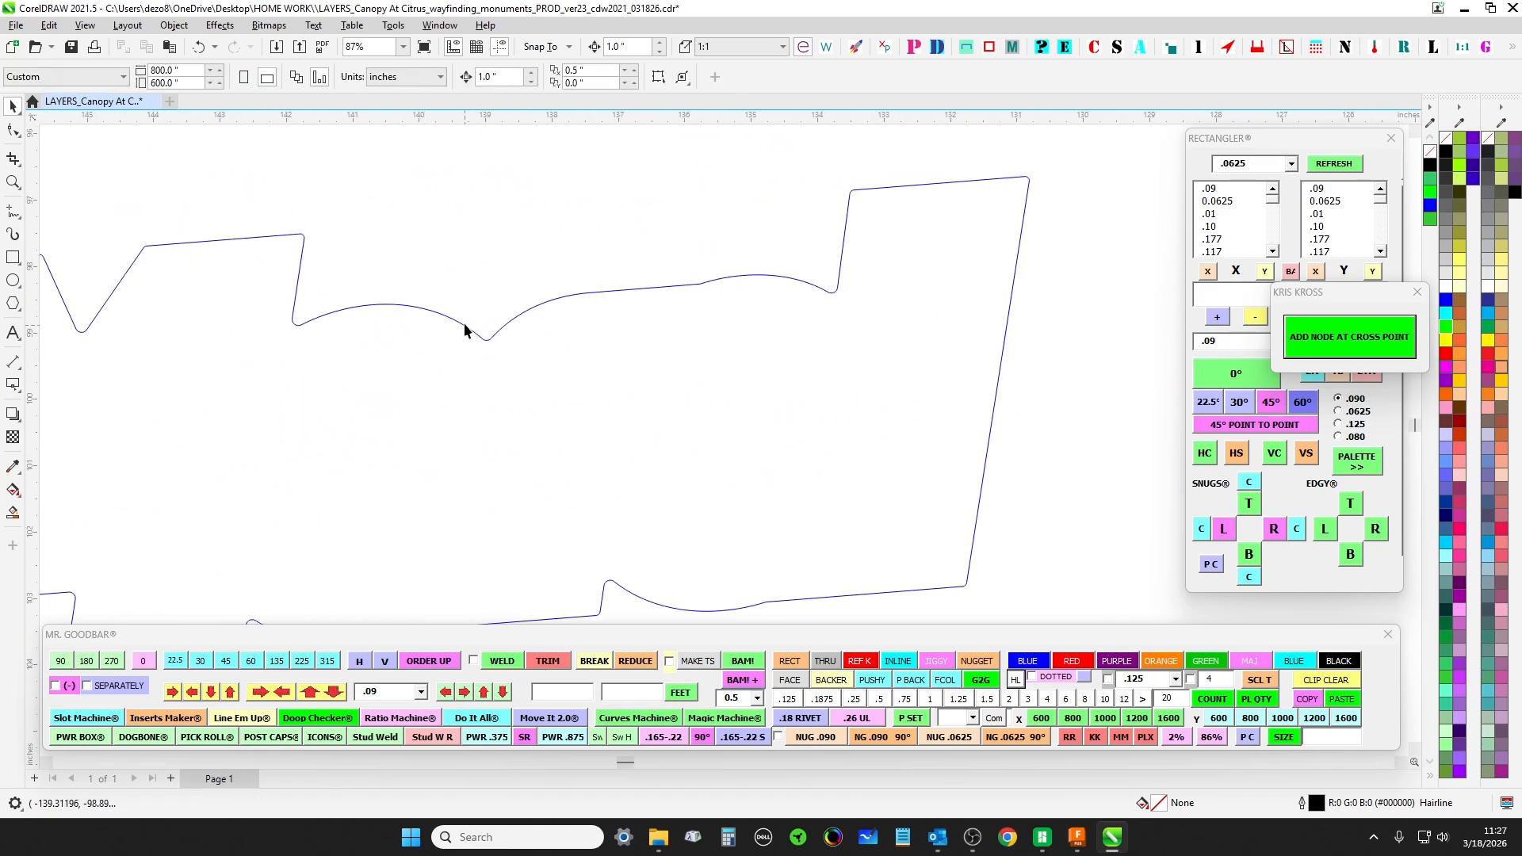
- Set the blue outline's line width to .125 and deselect it
left_click(463, 321)
scroll(469, 290, "down", 3)
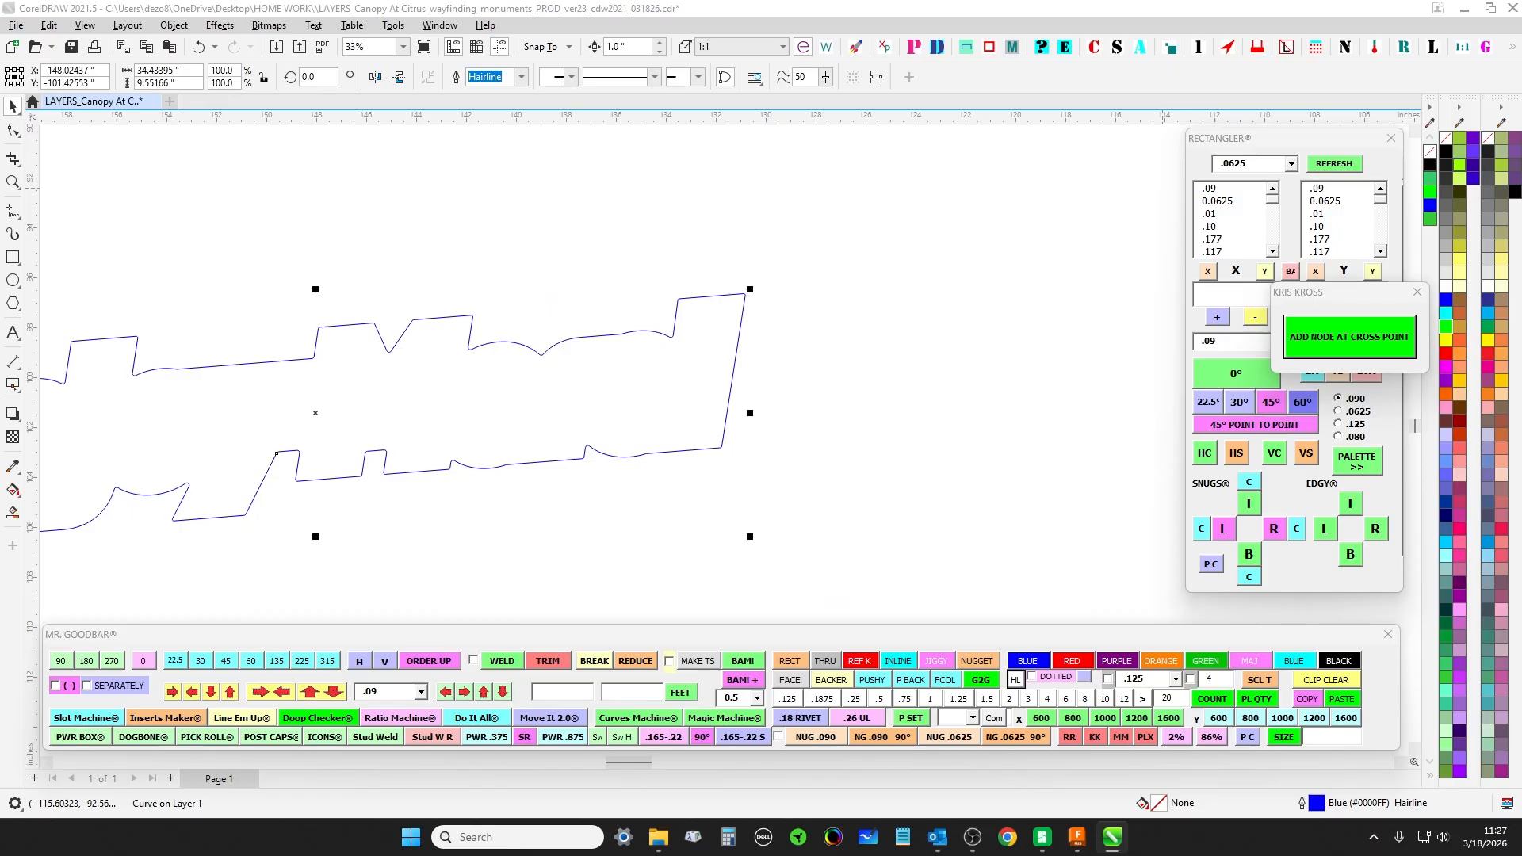
type(".125")
key("Return")
scroll(688, 356, "up", 2)
scroll(688, 351, "up", 2)
left_click(685, 262)
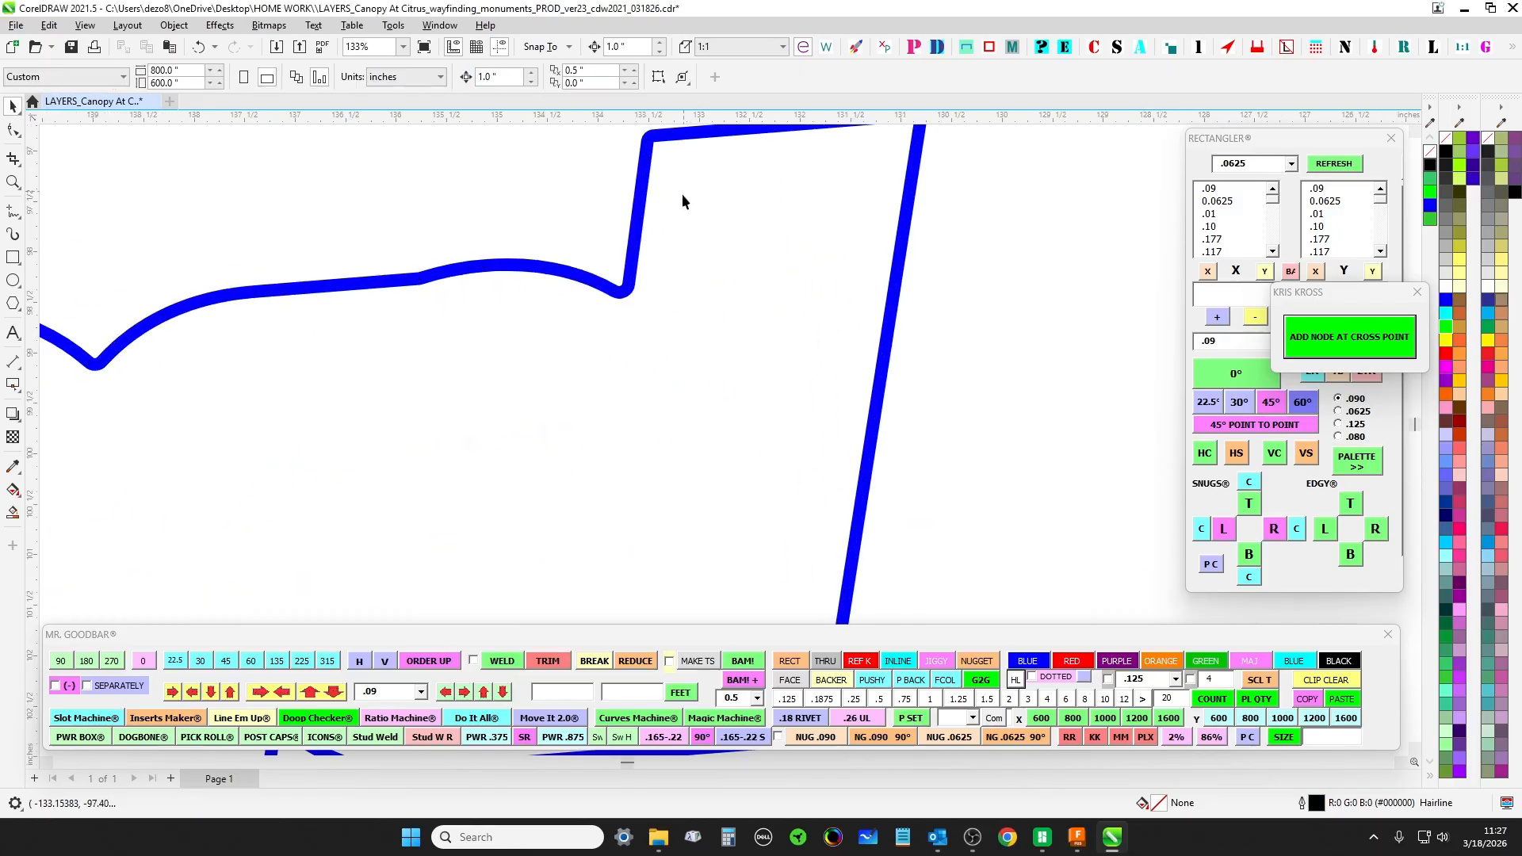
- Examine the thickened outline's notches, curves and corners along its upper edge and right end
scroll(682, 193, "down", 3)
scroll(669, 192, "up", 3)
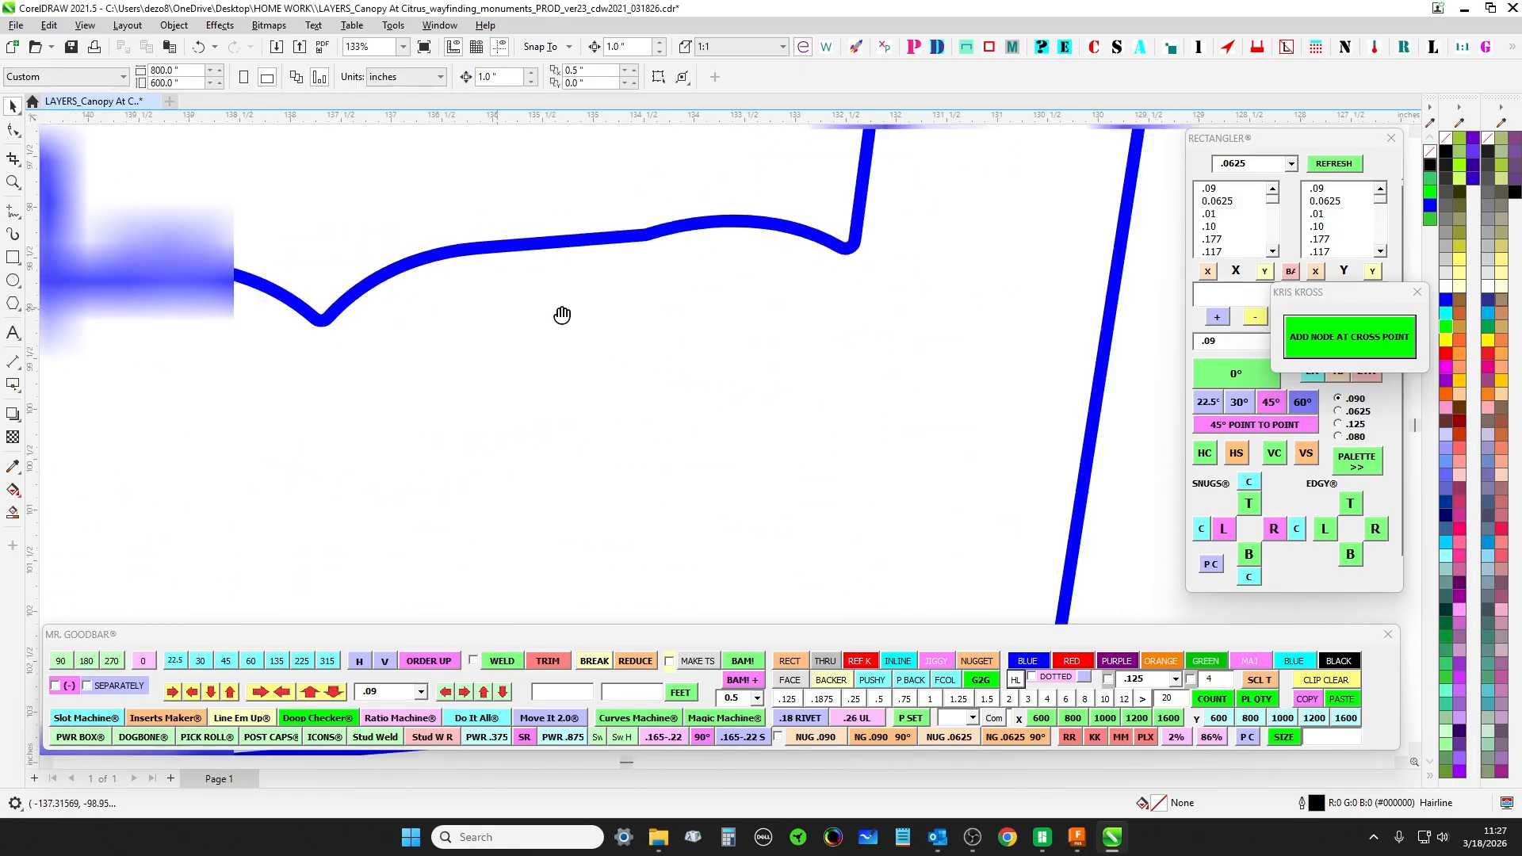
scroll(186, 282, "down", 1)
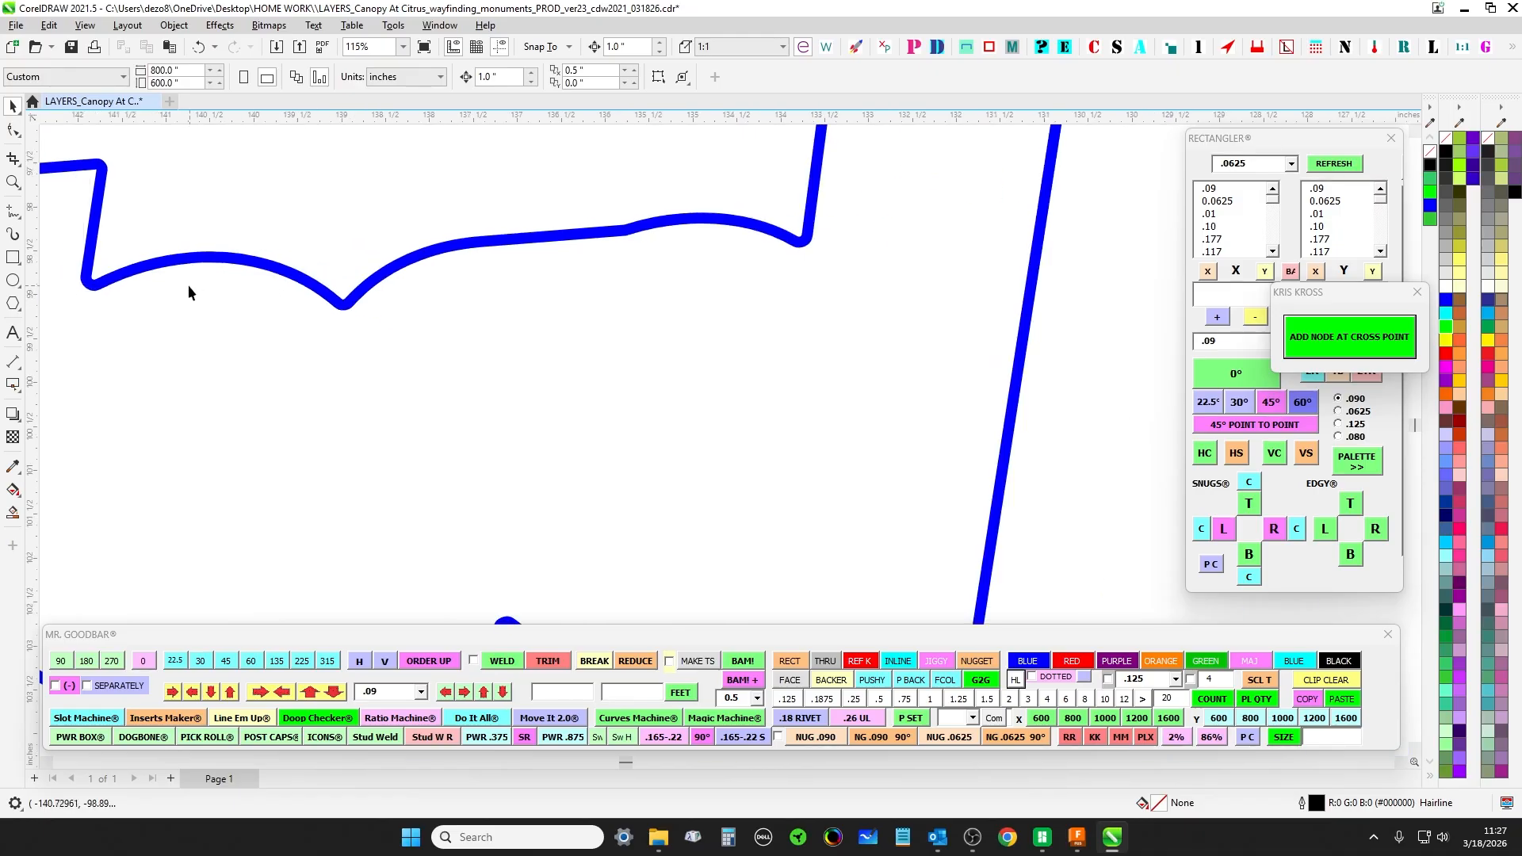
left_click_drag(208, 279, 582, 319)
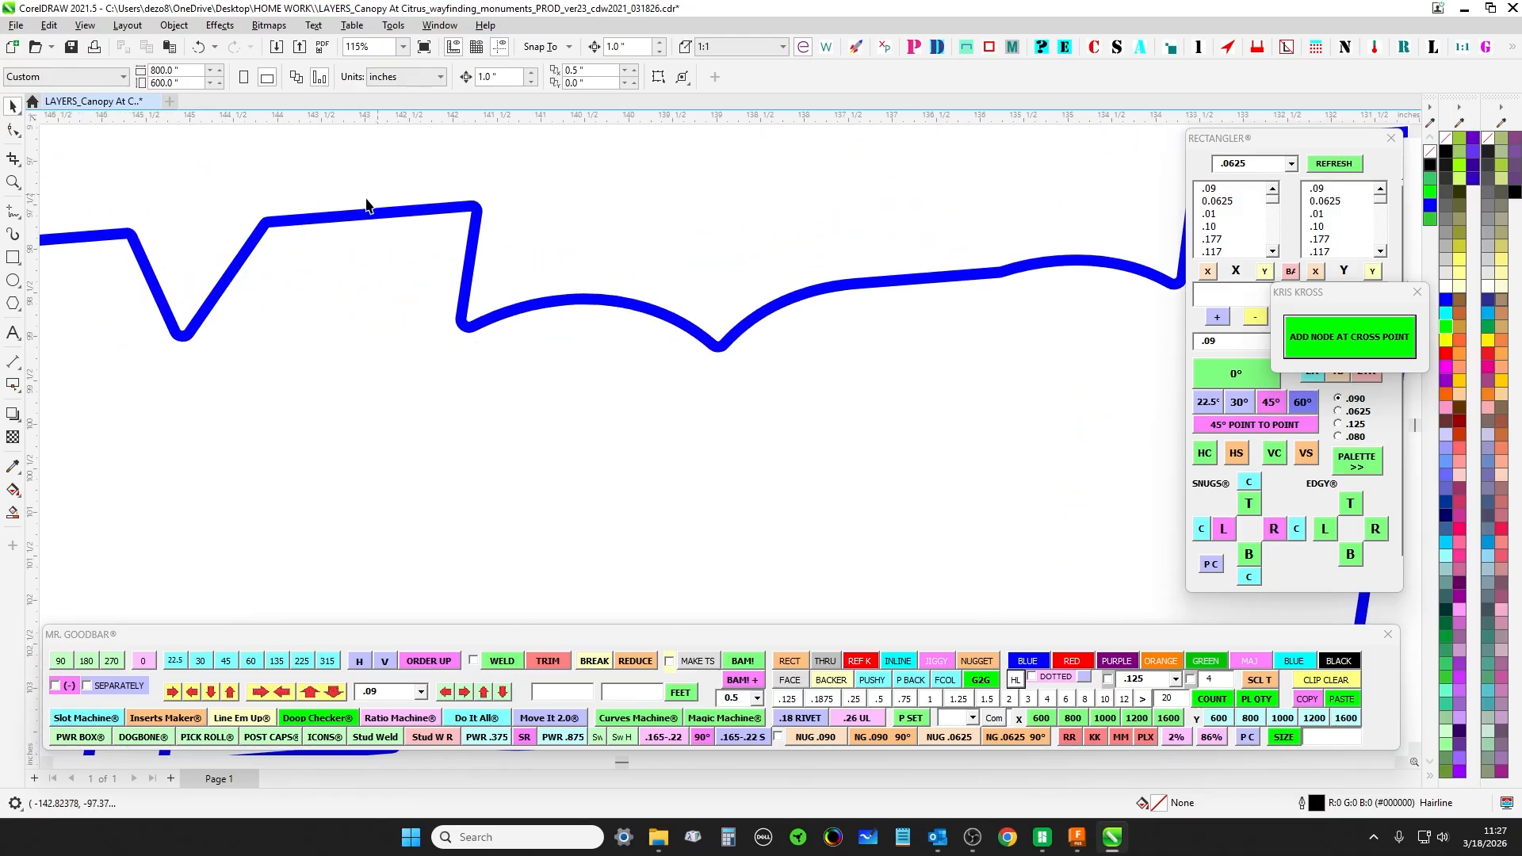
scroll(136, 281, "down", 3)
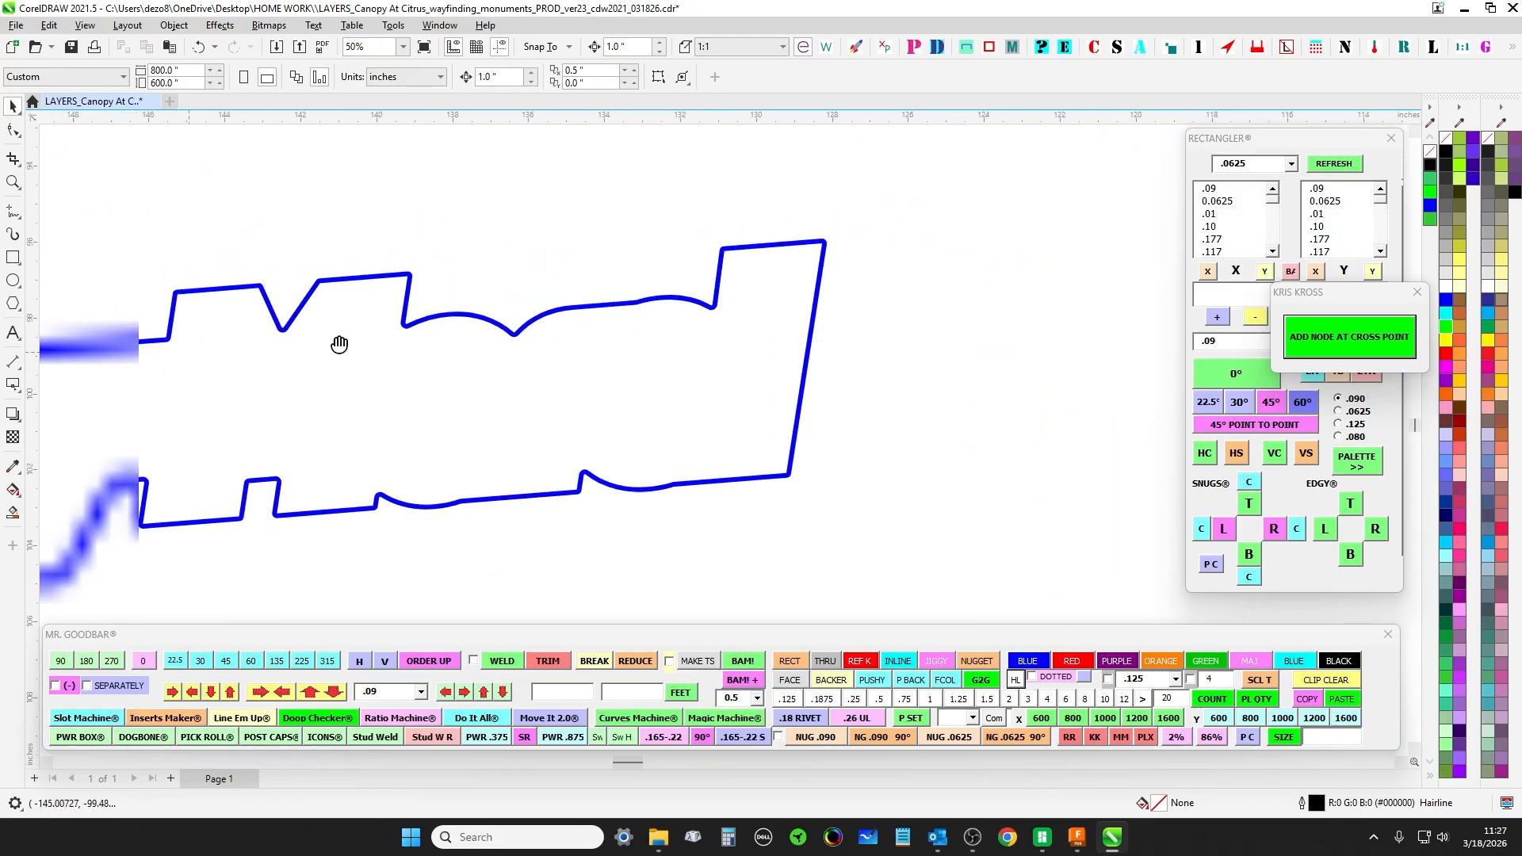
scroll(339, 343, "up", 1)
scroll(366, 527, "down", 1)
left_click_drag(376, 432, 436, 188)
scroll(547, 254, "down", 3)
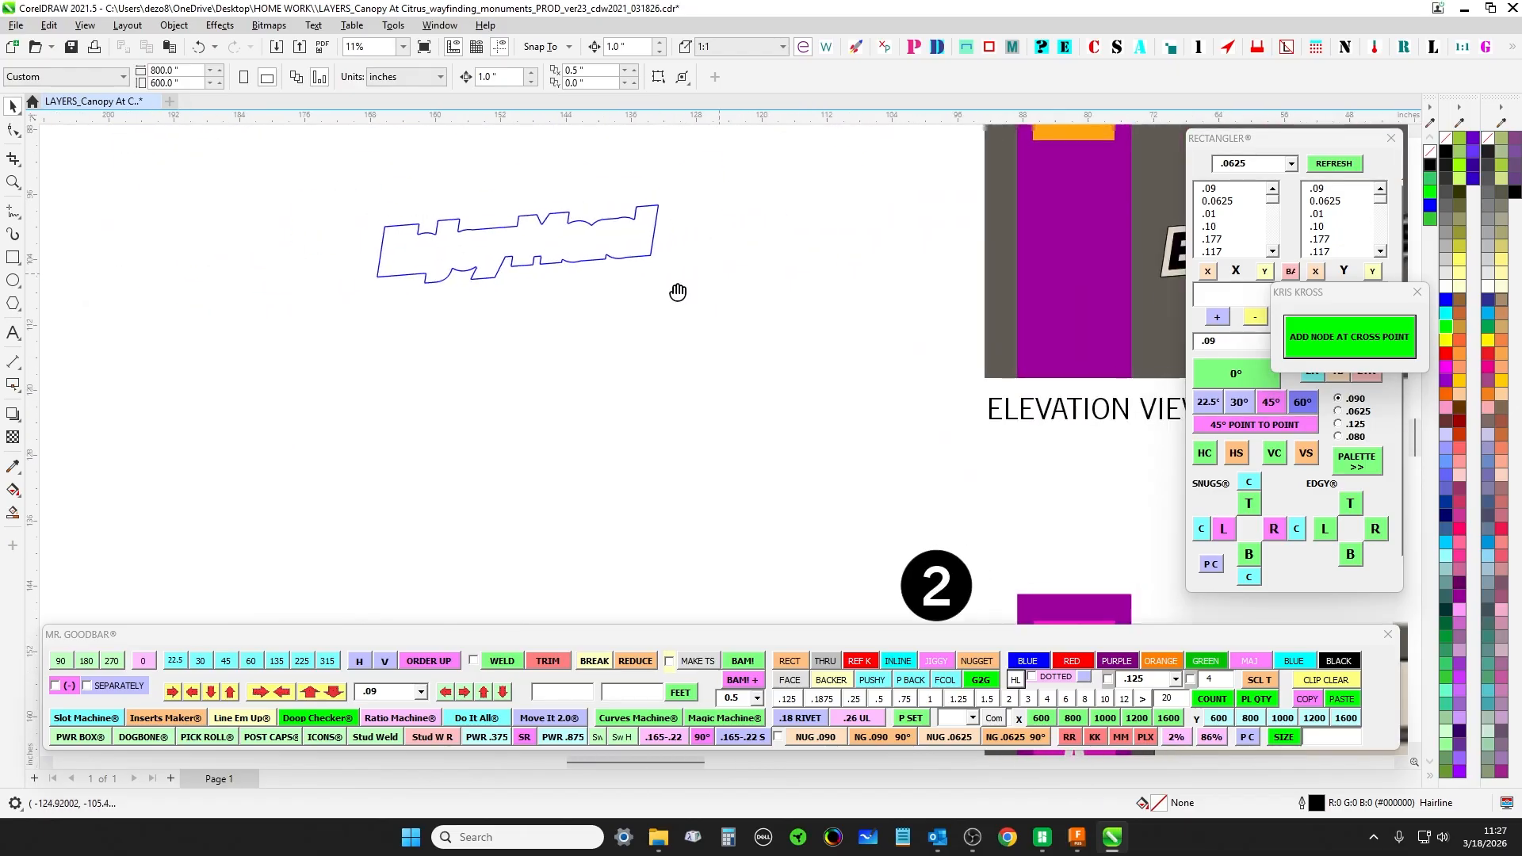
- Copy the beige Enjoy More! backing contour from the Side A elevation to the empty area below the blue outline
left_click_drag(676, 293, 214, 371)
scroll(855, 337, "up", 3)
scroll(634, 441, "up", 2)
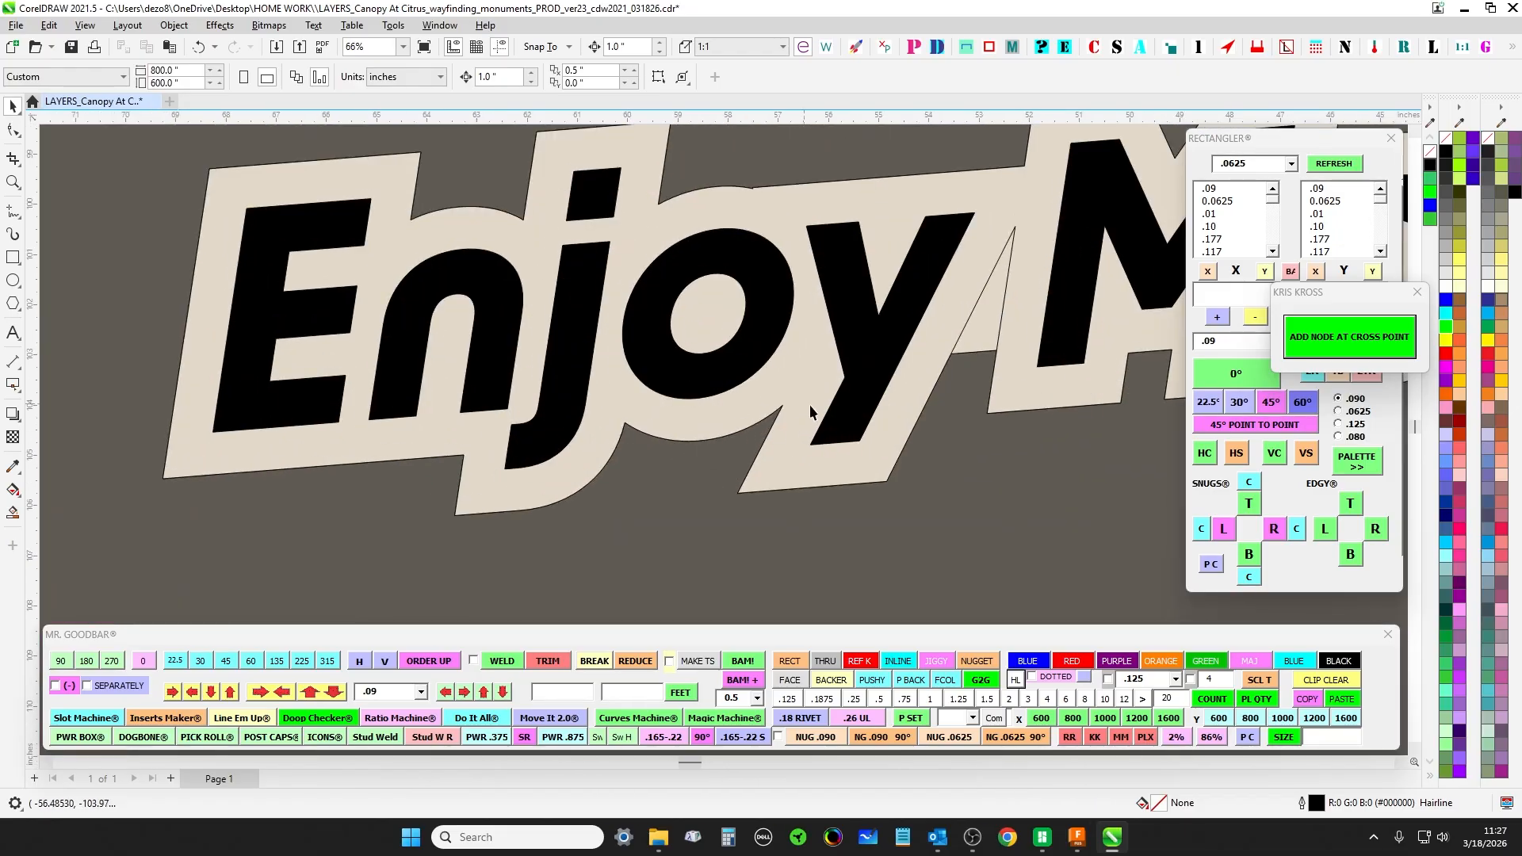
left_click_drag(867, 366, 527, 456)
scroll(752, 372, "down", 6)
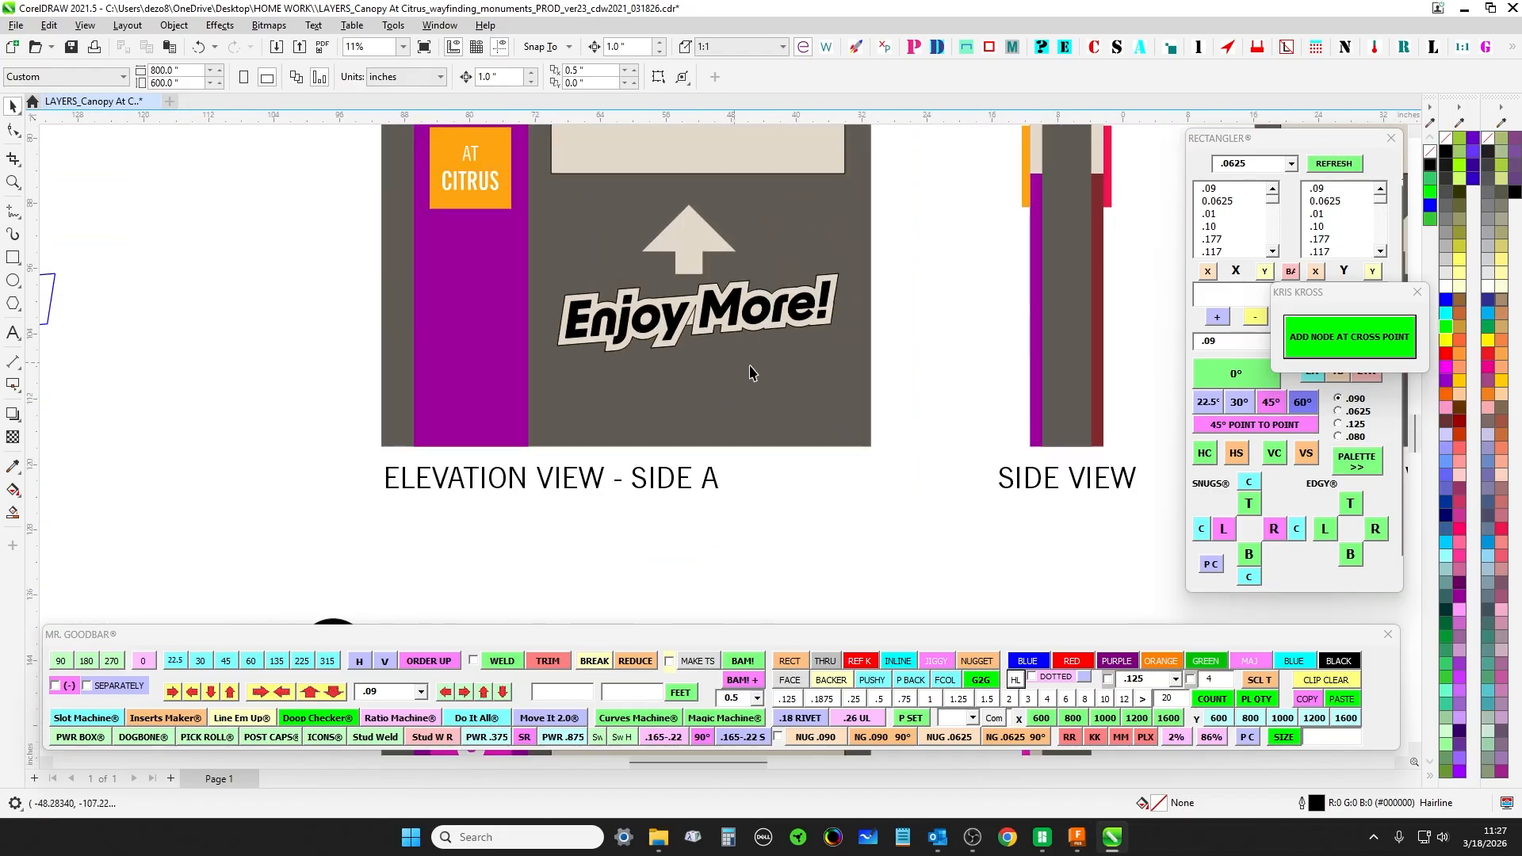
left_click_drag(710, 527, 849, 519)
scroll(840, 302, "up", 2)
left_click(836, 289)
scroll(880, 321, "down", 5)
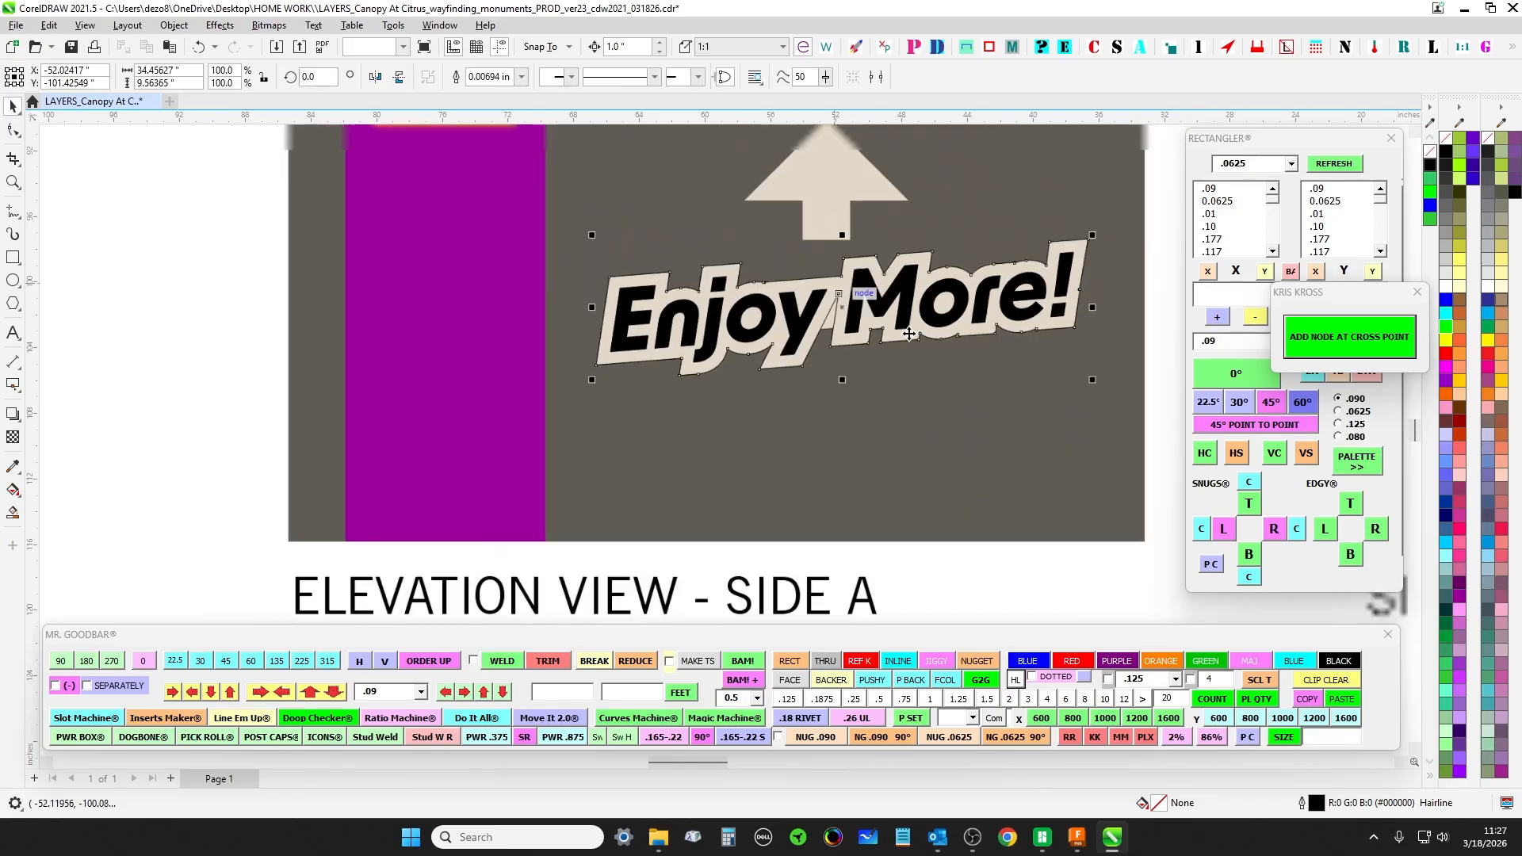
left_click_drag(922, 351, 592, 378)
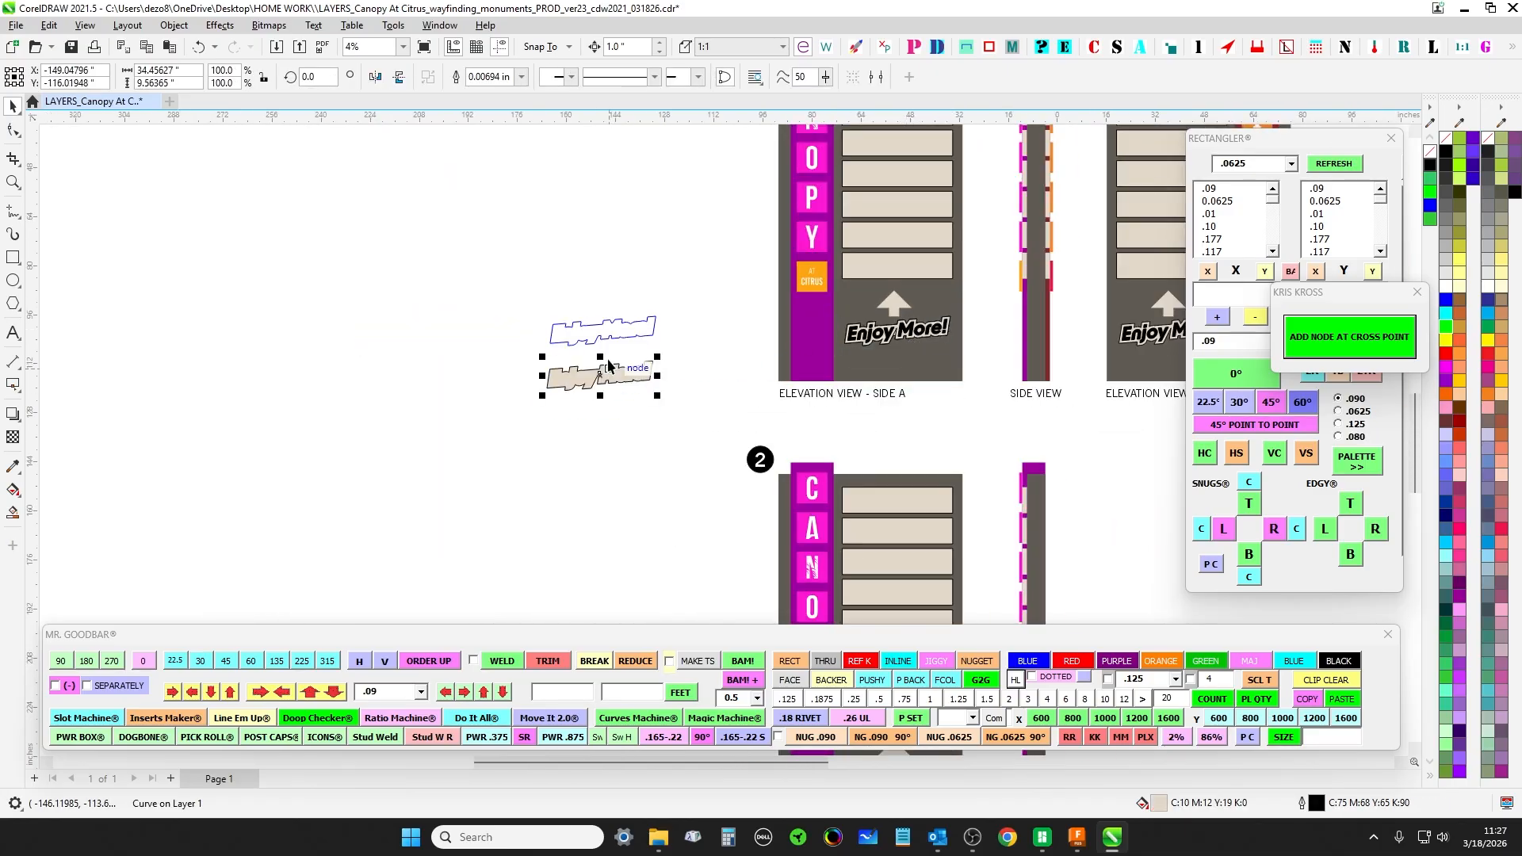
scroll(592, 379, "up", 4)
key("Escape")
- Compare the copied beige contour with the cleaned blue outline, especially the narrow gap between the y and the M
scroll(596, 378, "up", 3)
scroll(595, 317, "down", 5)
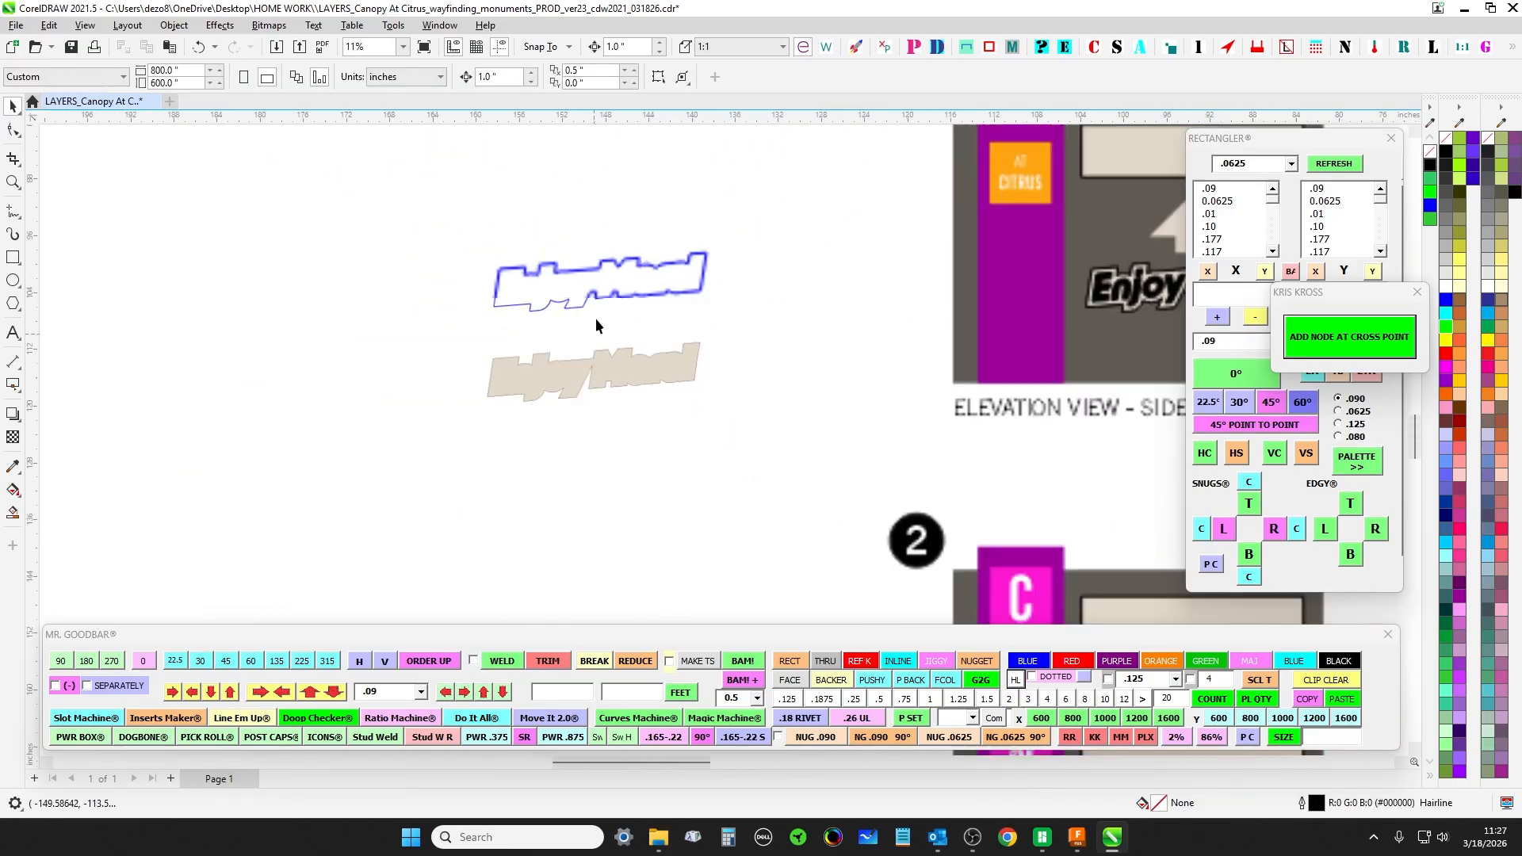
scroll(577, 363, "up", 3)
scroll(493, 353, "up", 1)
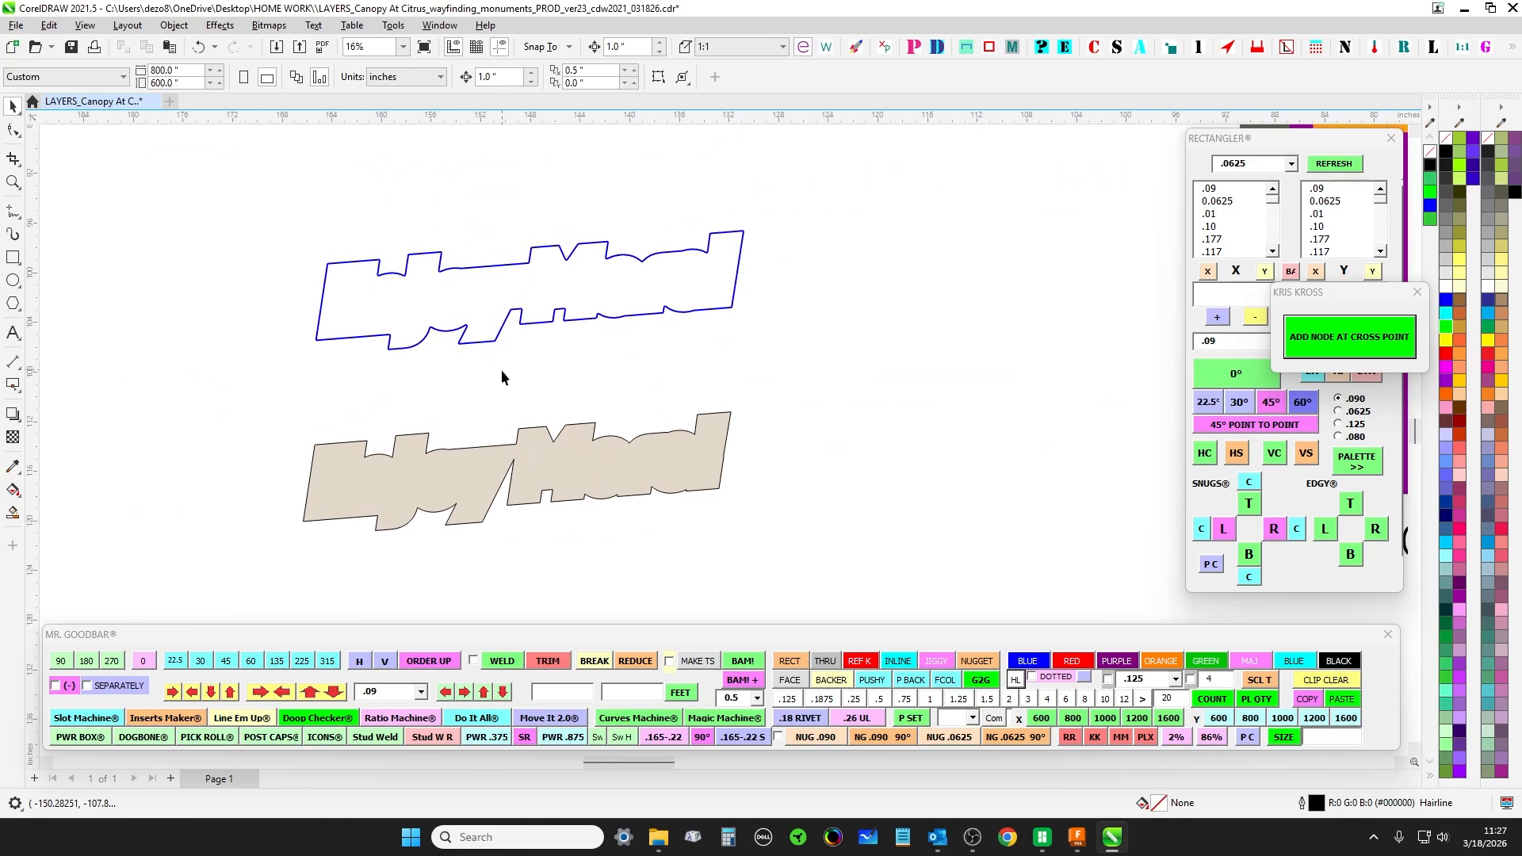
scroll(513, 454, "up", 1)
left_click(514, 454)
scroll(507, 452, "up", 2)
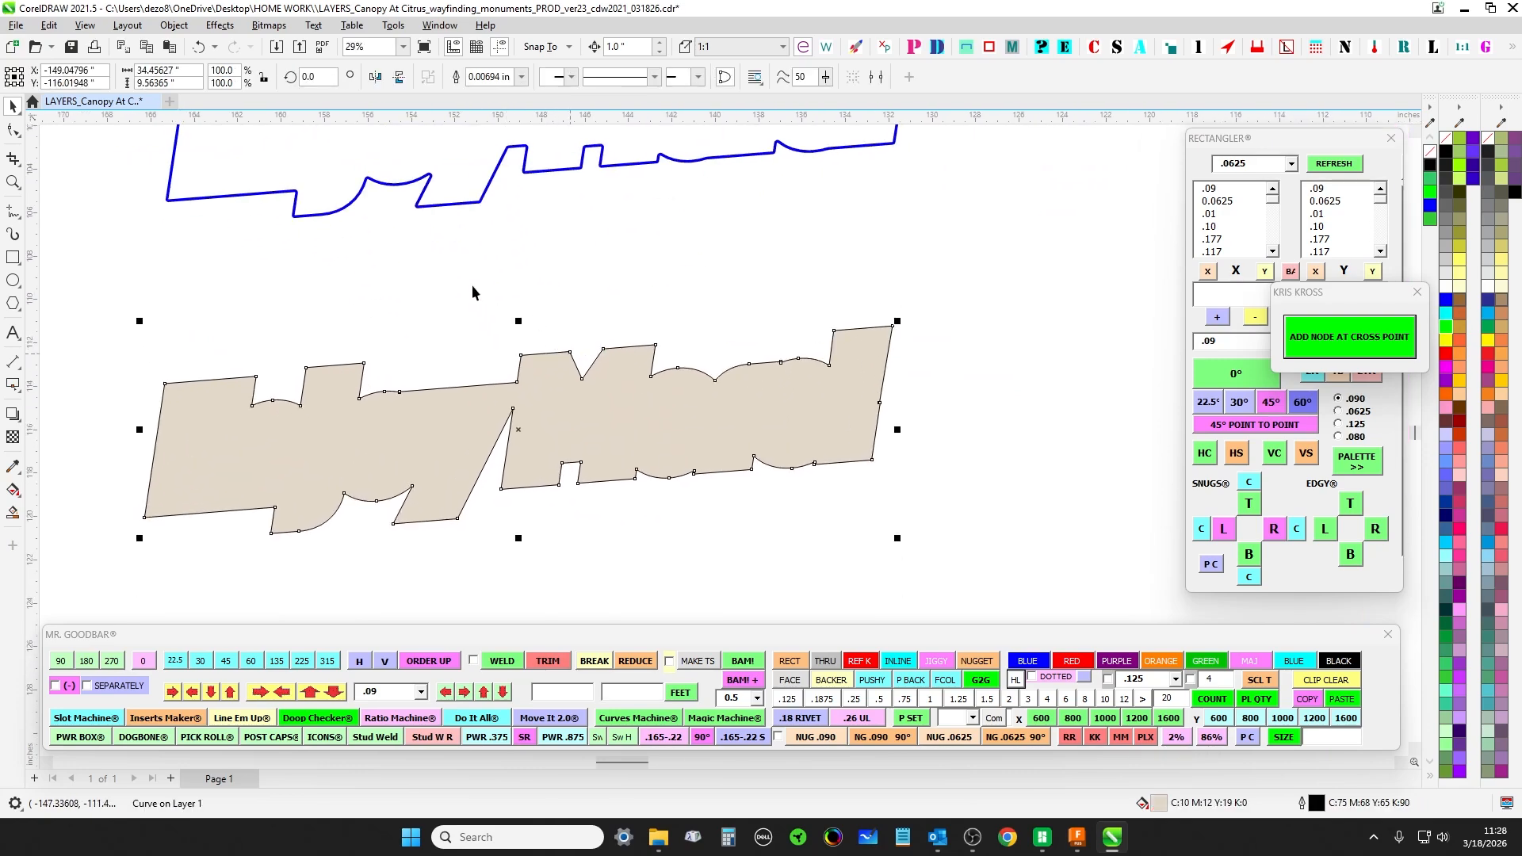
left_click(466, 305)
scroll(502, 403, "up", 3)
scroll(510, 356, "down", 1)
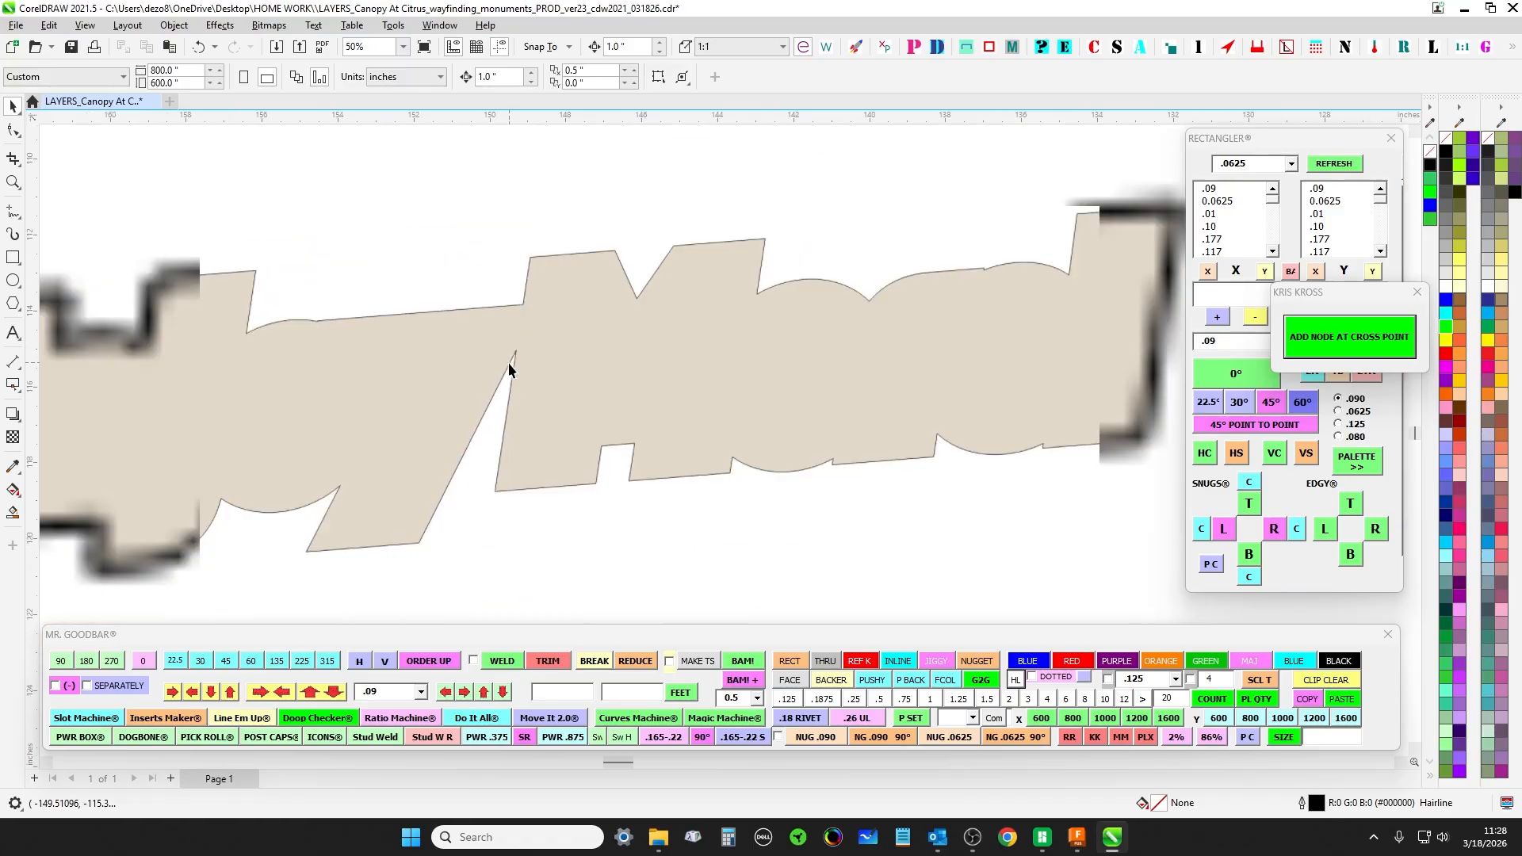
- Examine the rounded inward corner beside the y's tail on the thick blue outline
scroll(282, 396, "up", 4)
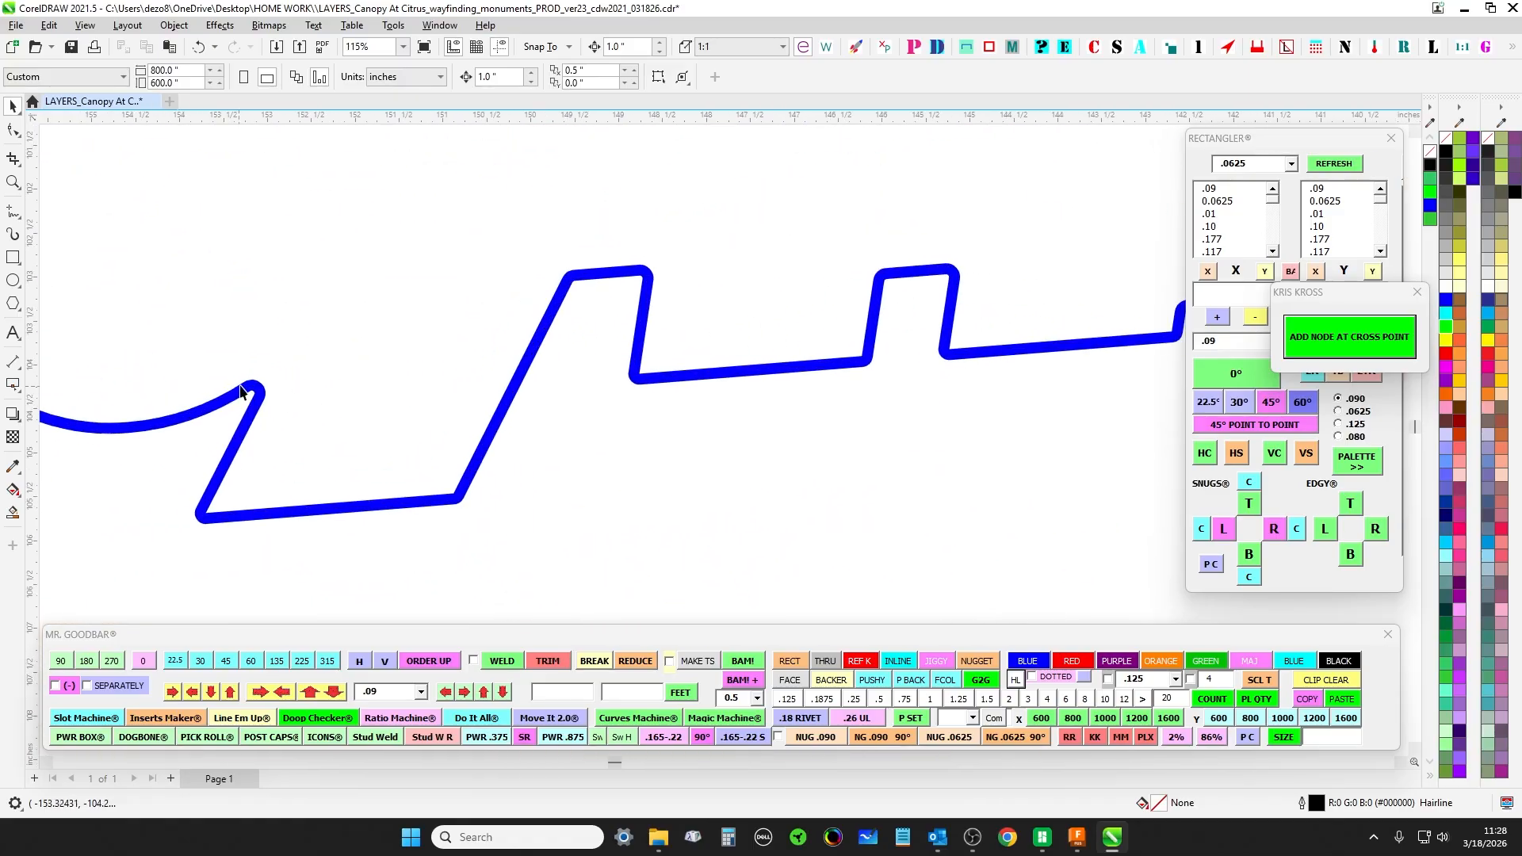
scroll(251, 410, "down", 3)
scroll(134, 413, "up", 3)
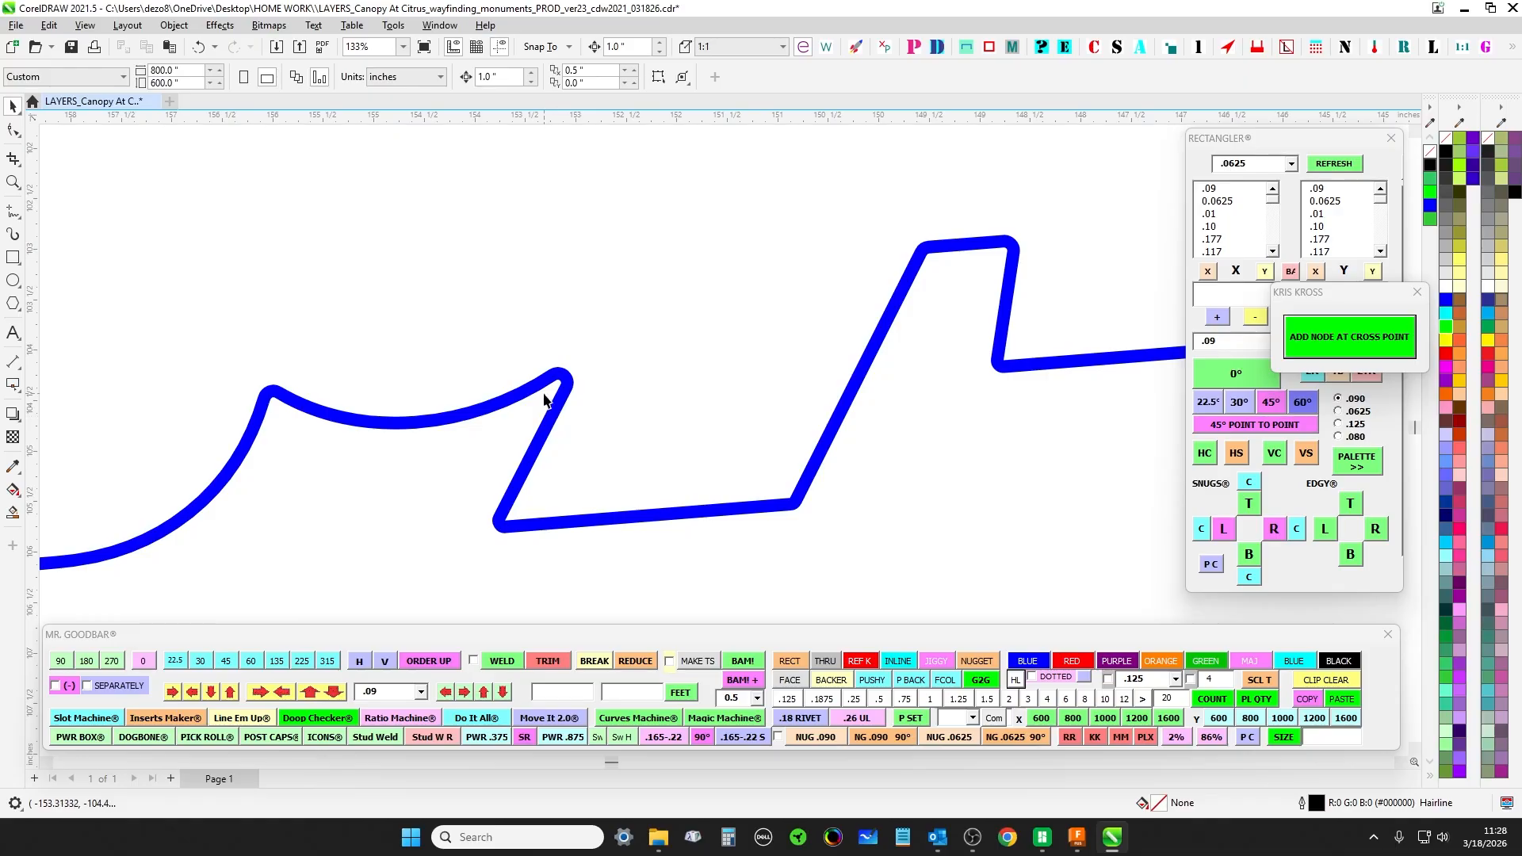
scroll(552, 394, "up", 3)
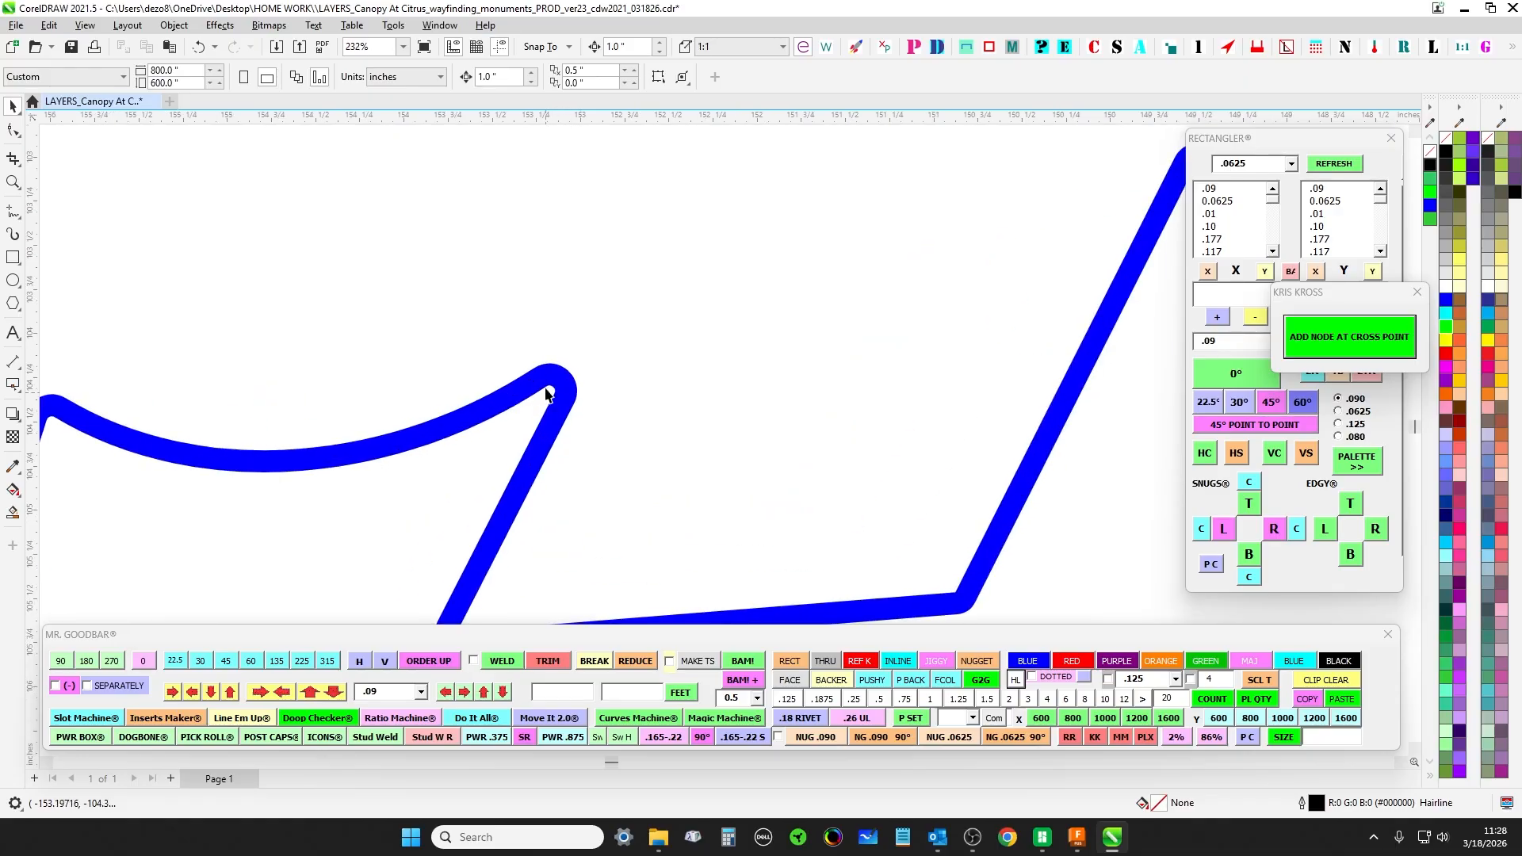
scroll(555, 392, "down", 1)
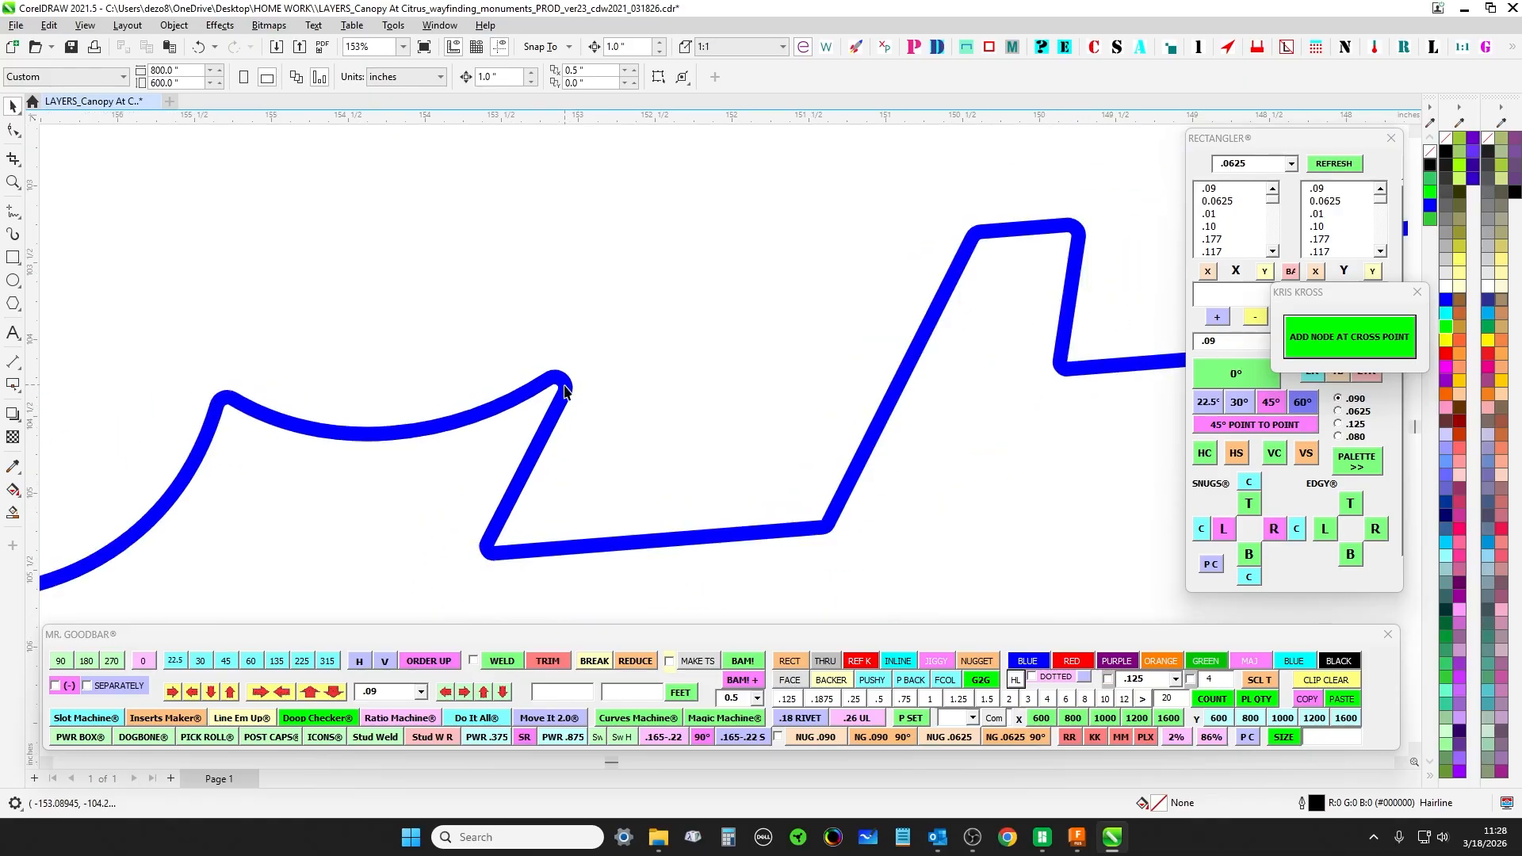
- Compare the rounded inward corner beside the y's tail on the blue outline with the same corner on the beige contour
scroll(553, 396, "up", 2)
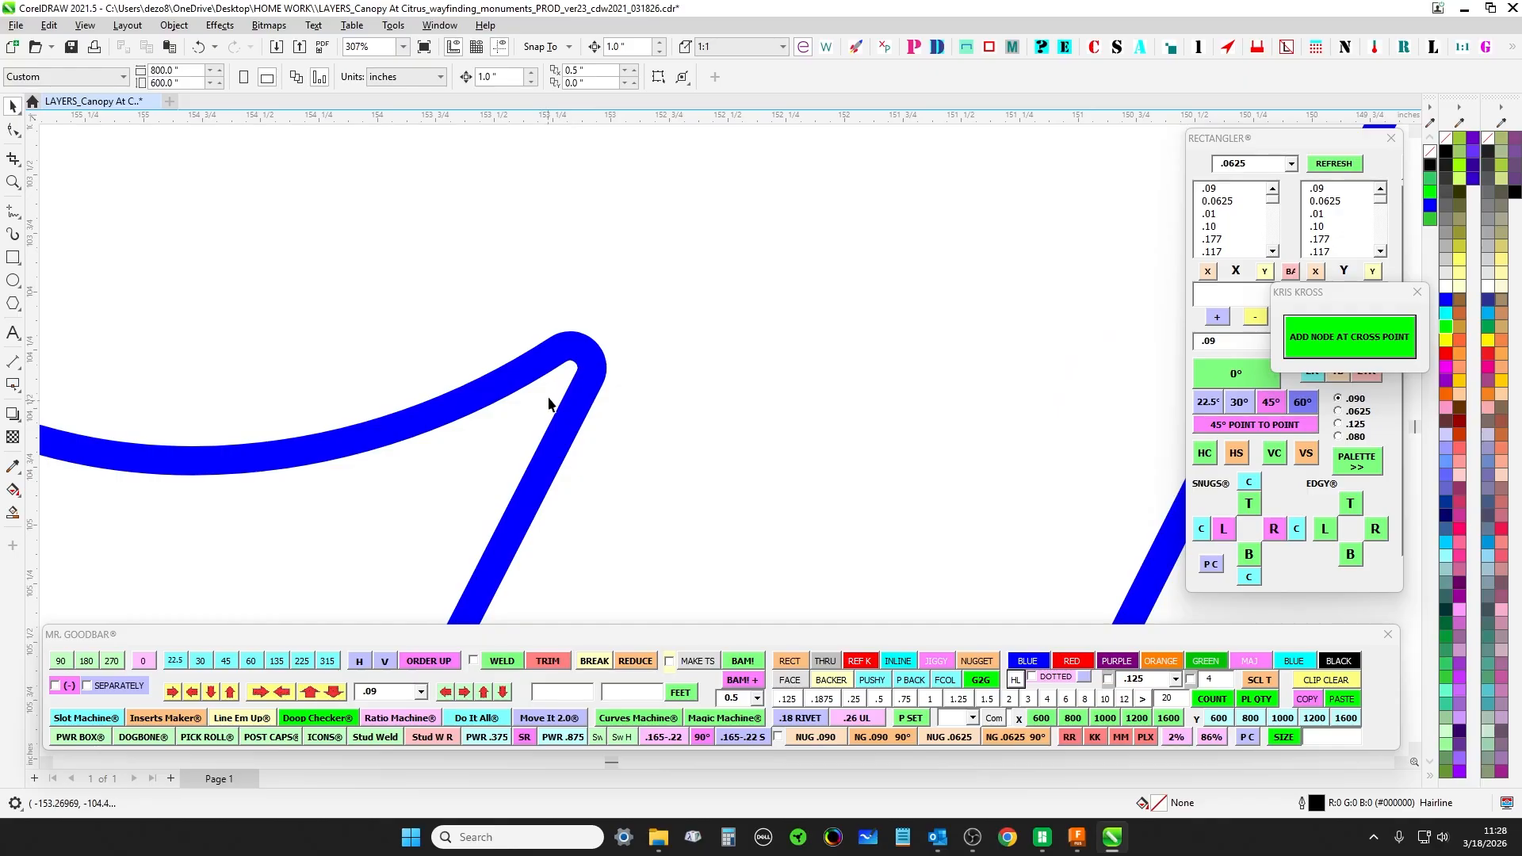
scroll(577, 359, "down", 3)
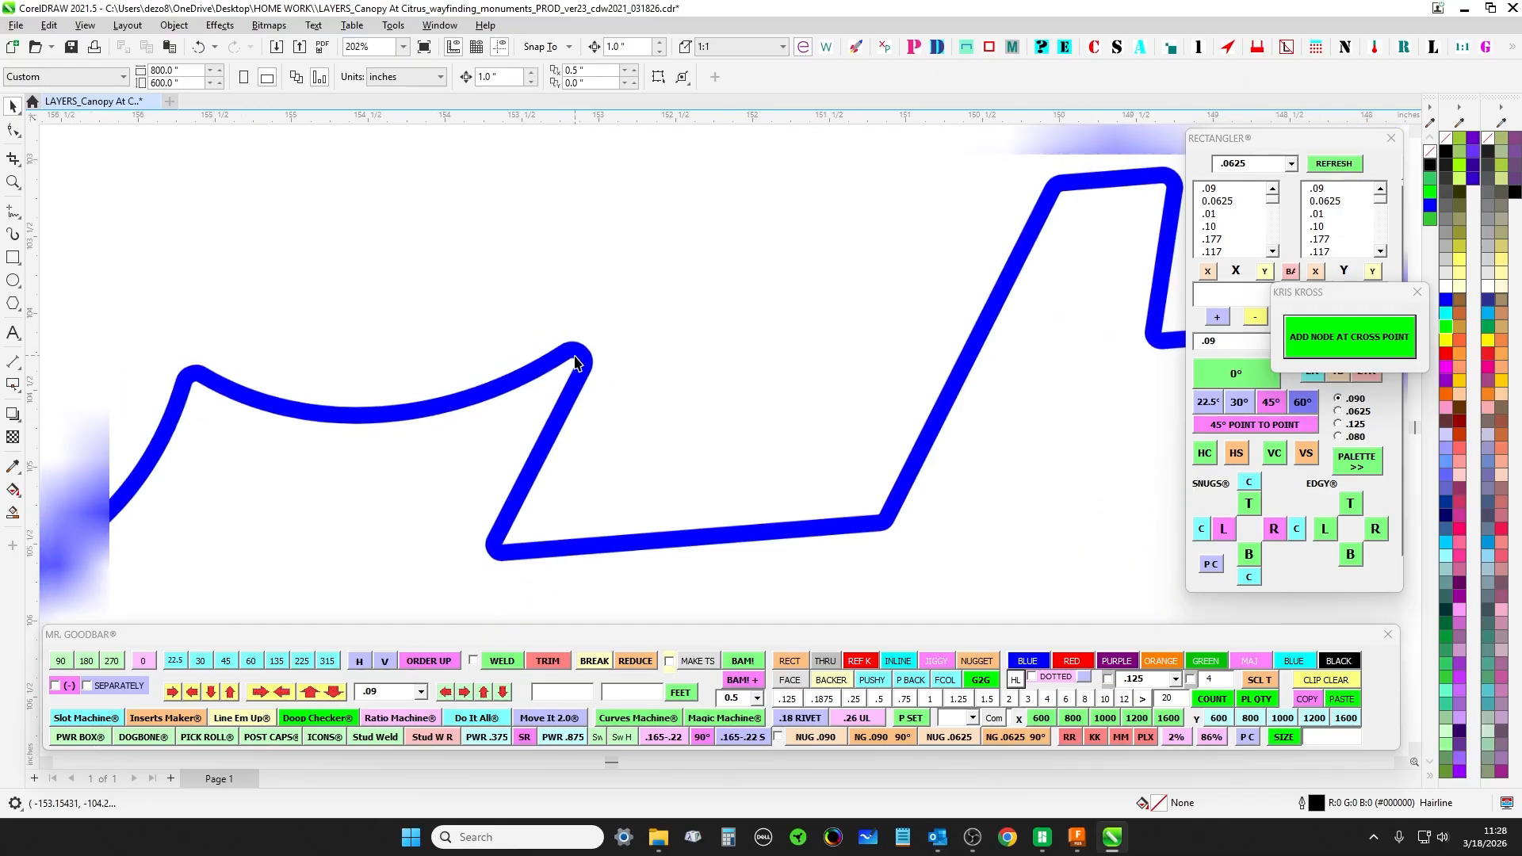
scroll(563, 373, "up", 4)
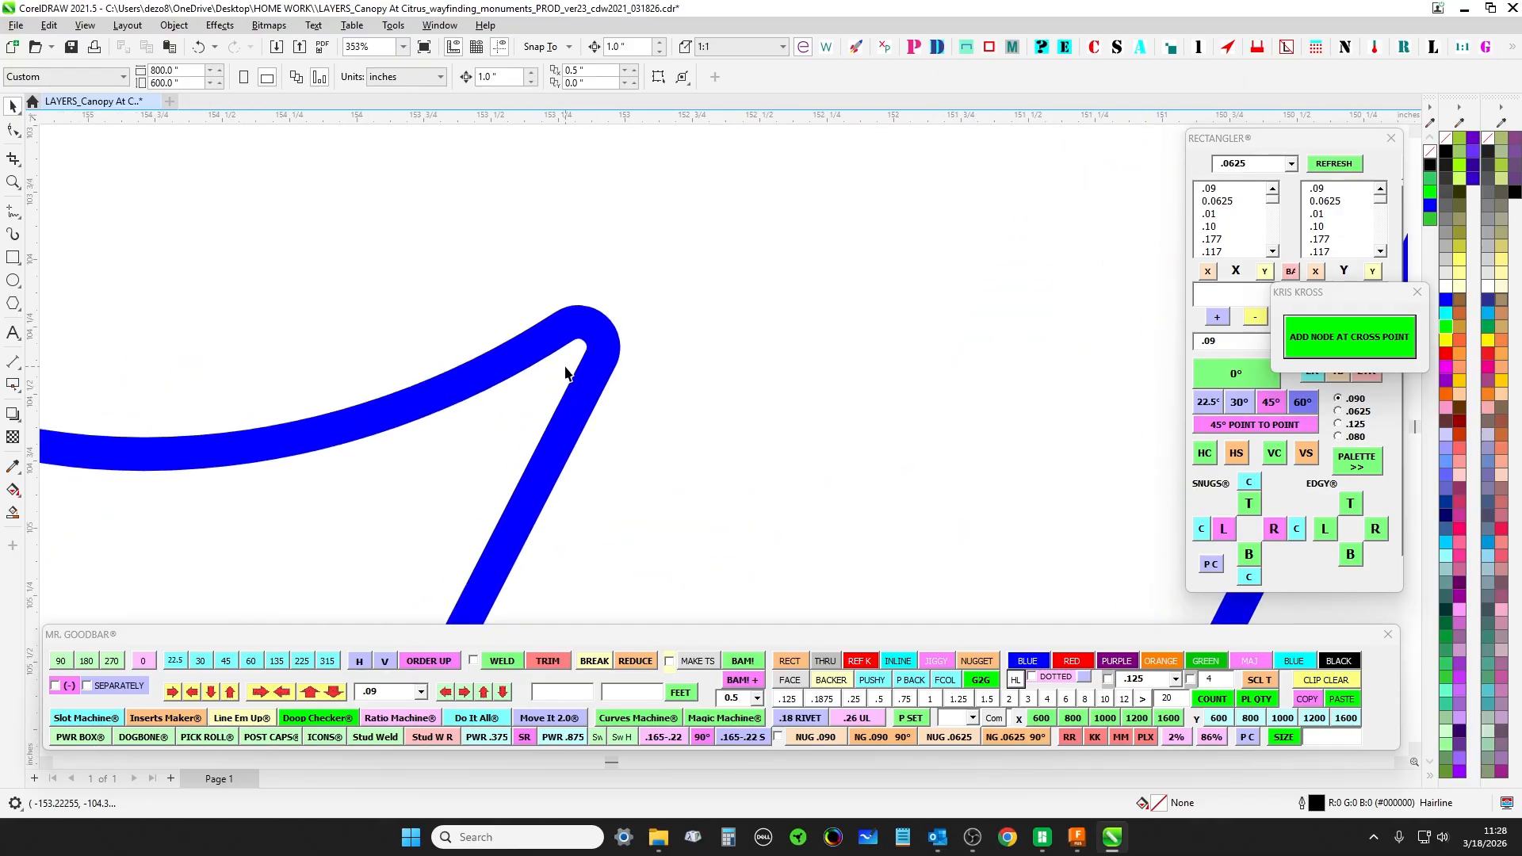
scroll(558, 420, "down", 5)
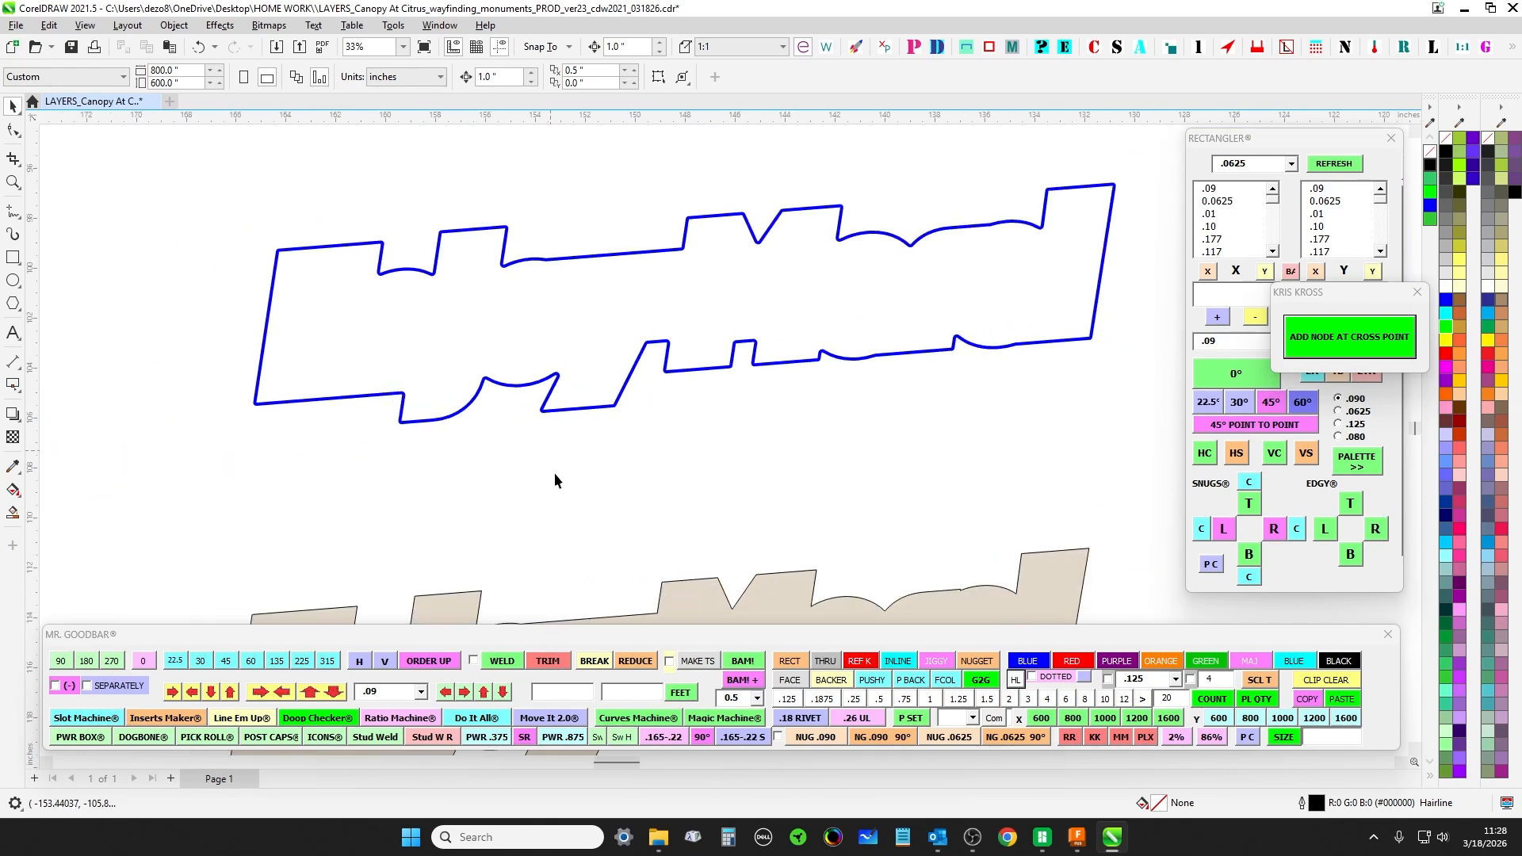
scroll(406, 496, "up", 3)
scroll(406, 484, "up", 4)
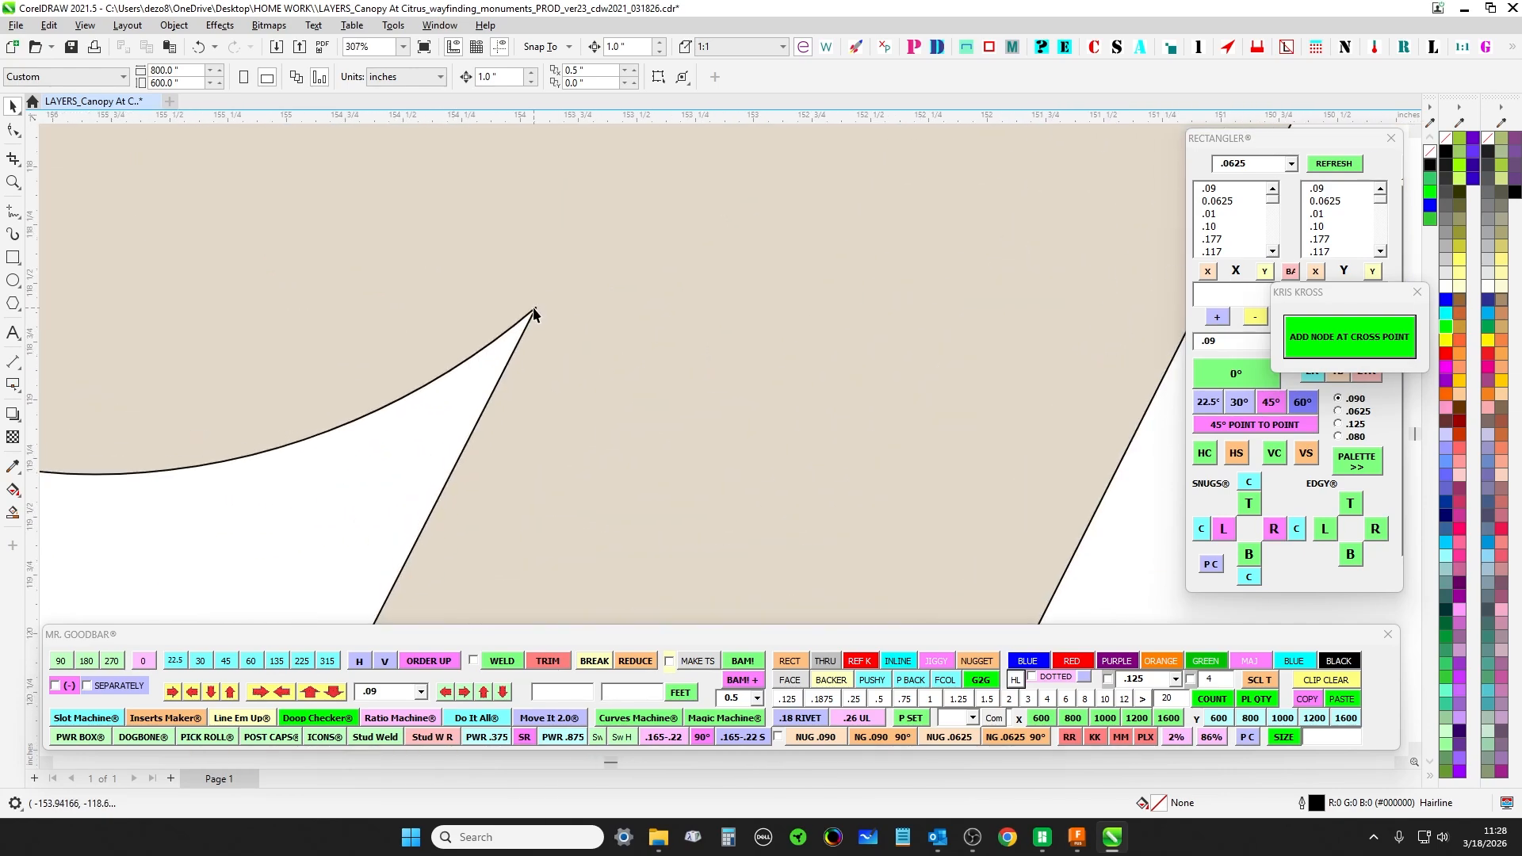
scroll(519, 327, "down", 3)
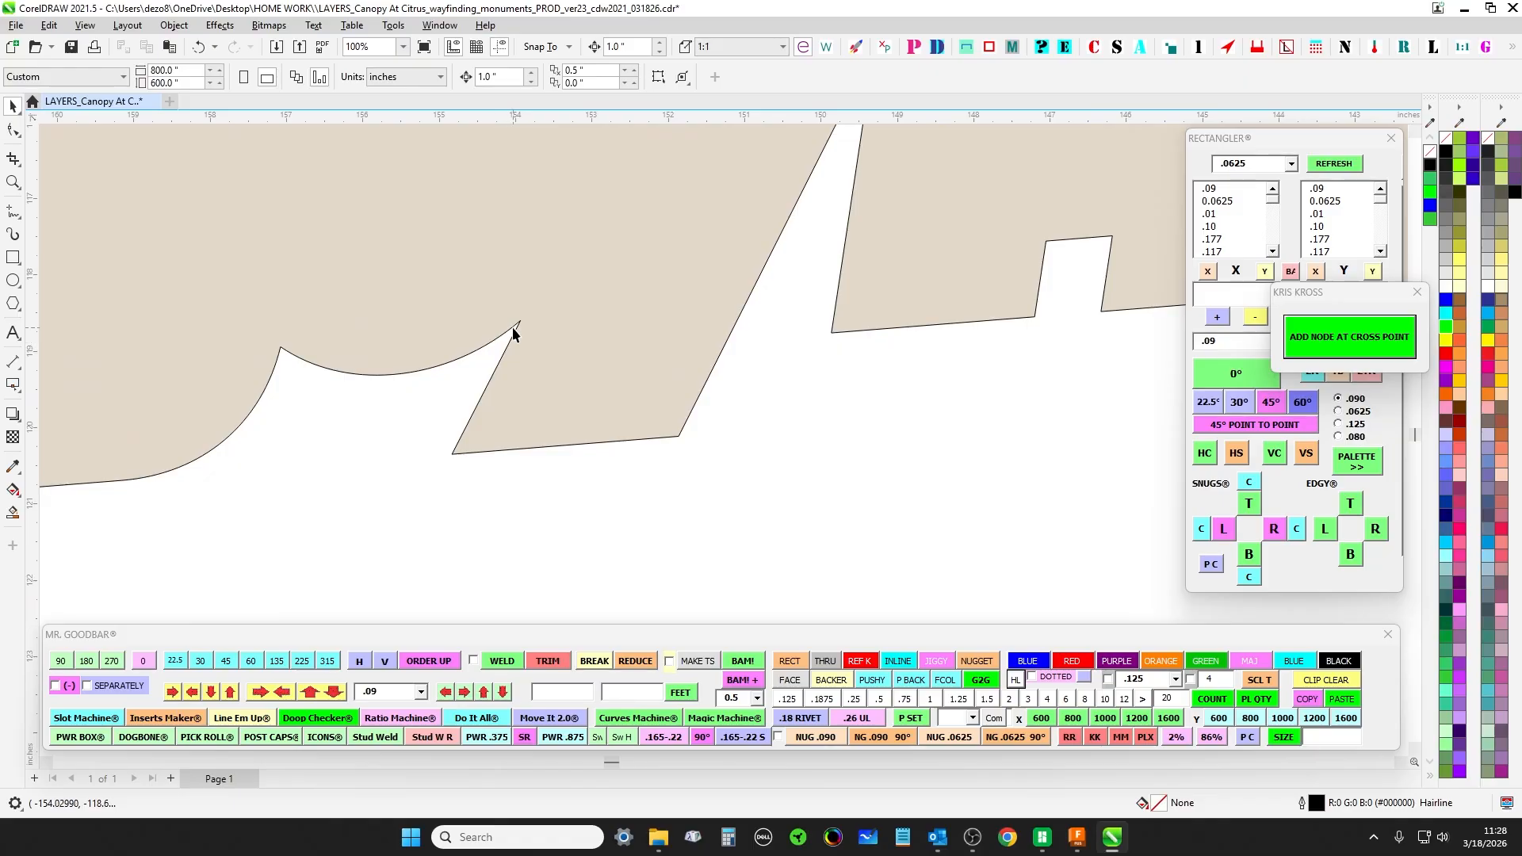
scroll(514, 333, "up", 2)
scroll(500, 393, "down", 3)
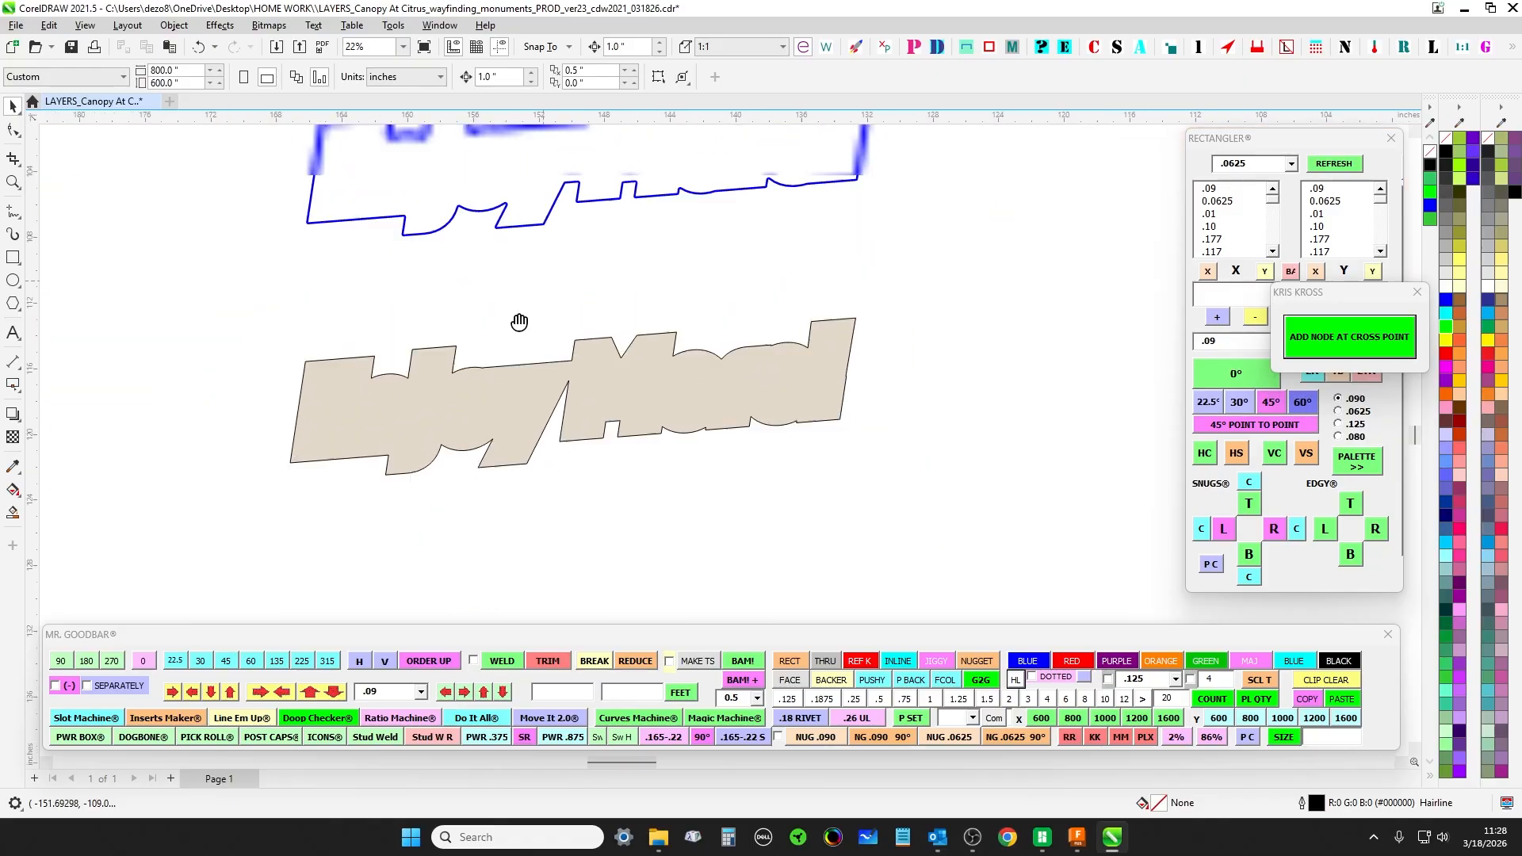
- Examine the narrow pointed gap between the y and the M on the copied beige contour
scroll(510, 435, "up", 3)
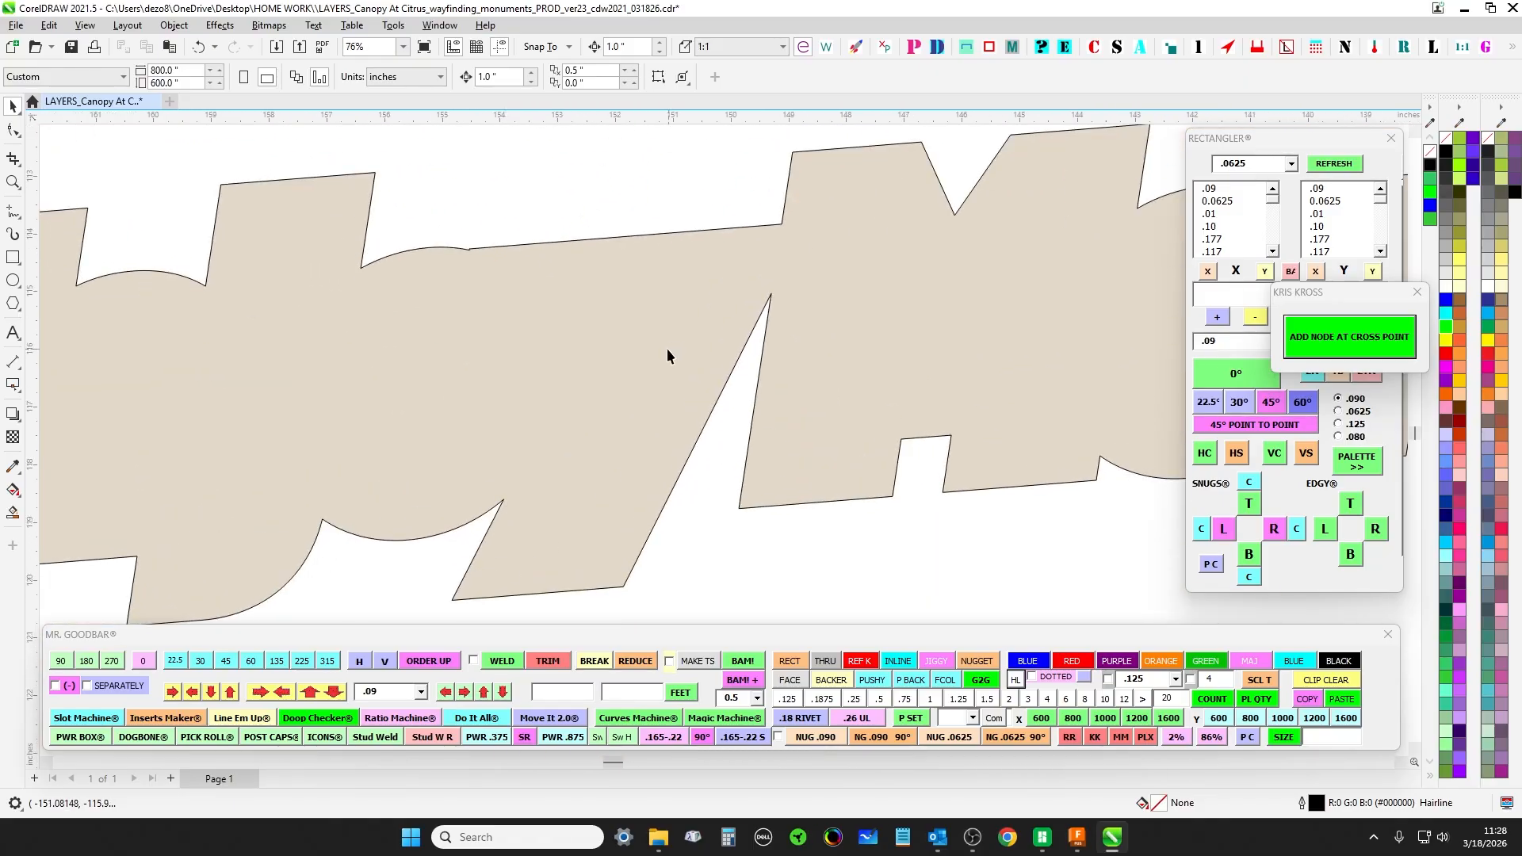
scroll(786, 222, "up", 1)
scroll(767, 301, "up", 3)
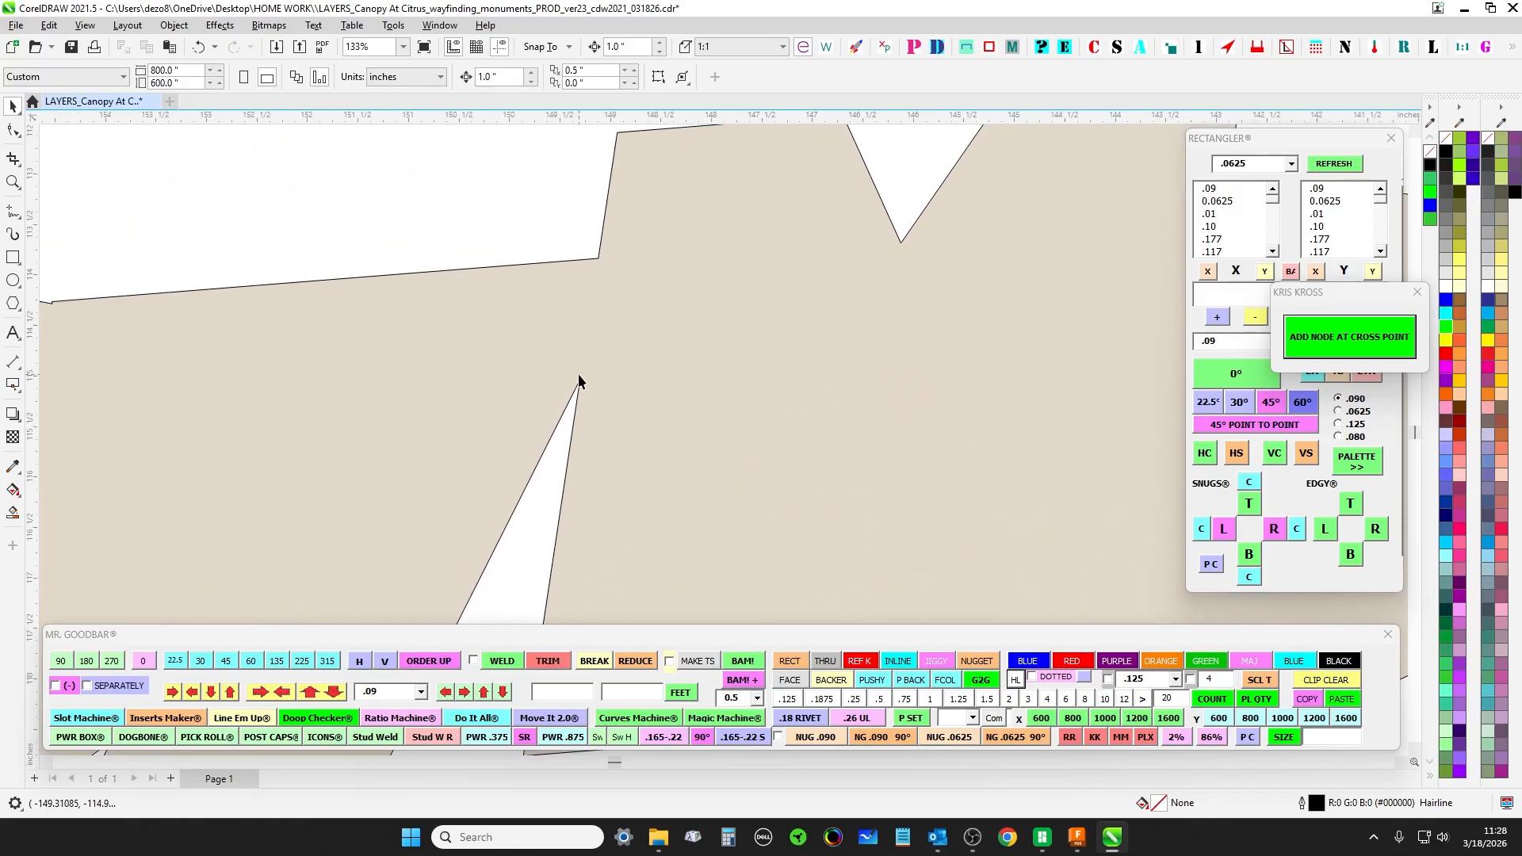
scroll(580, 384, "down", 6)
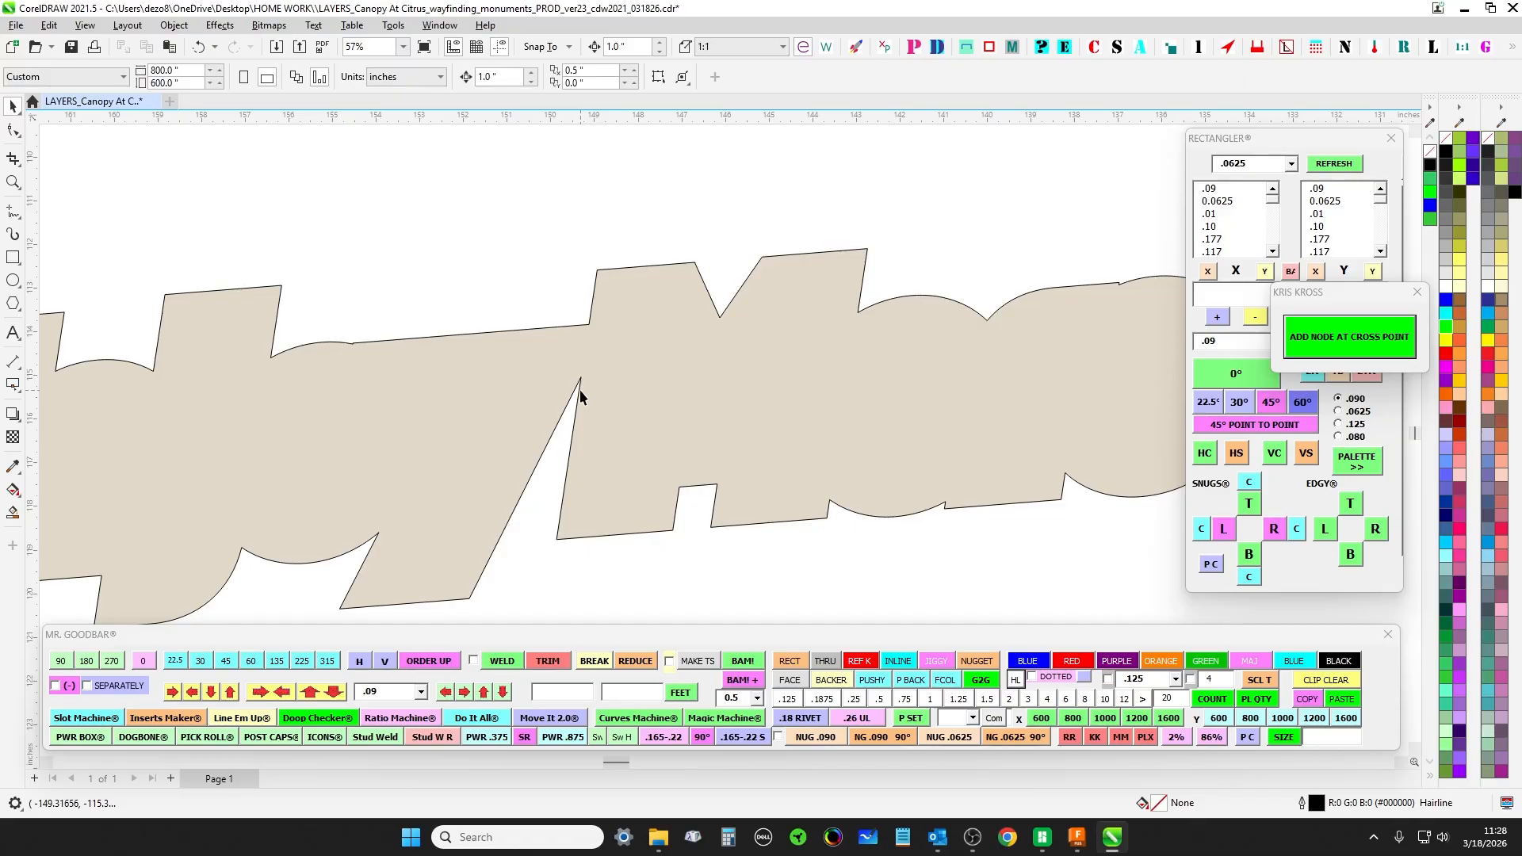
scroll(582, 346, "up", 4)
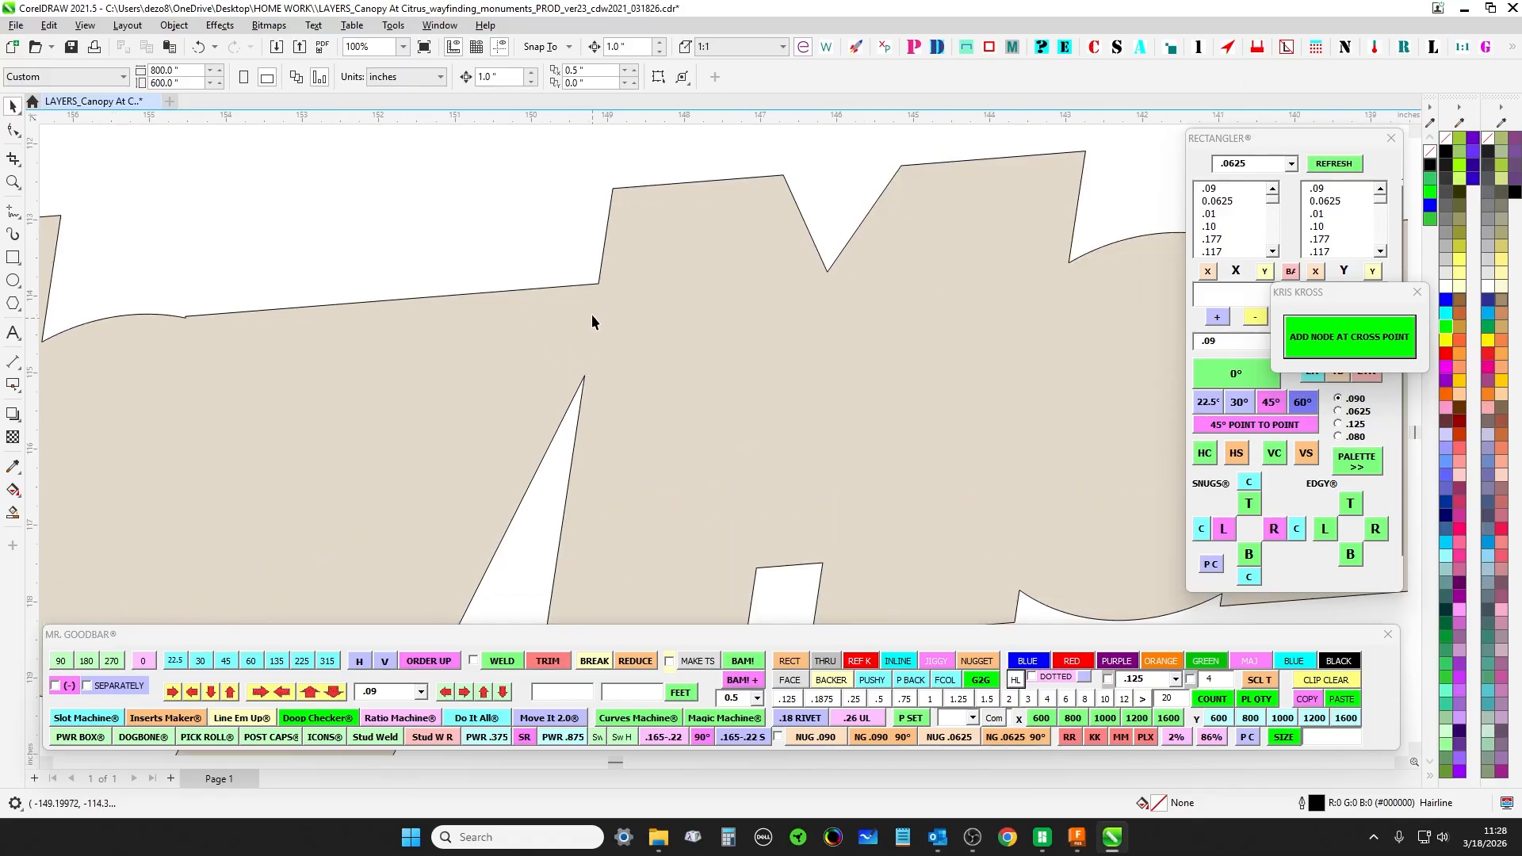
scroll(592, 301, "down", 2)
scroll(516, 341, "down", 3)
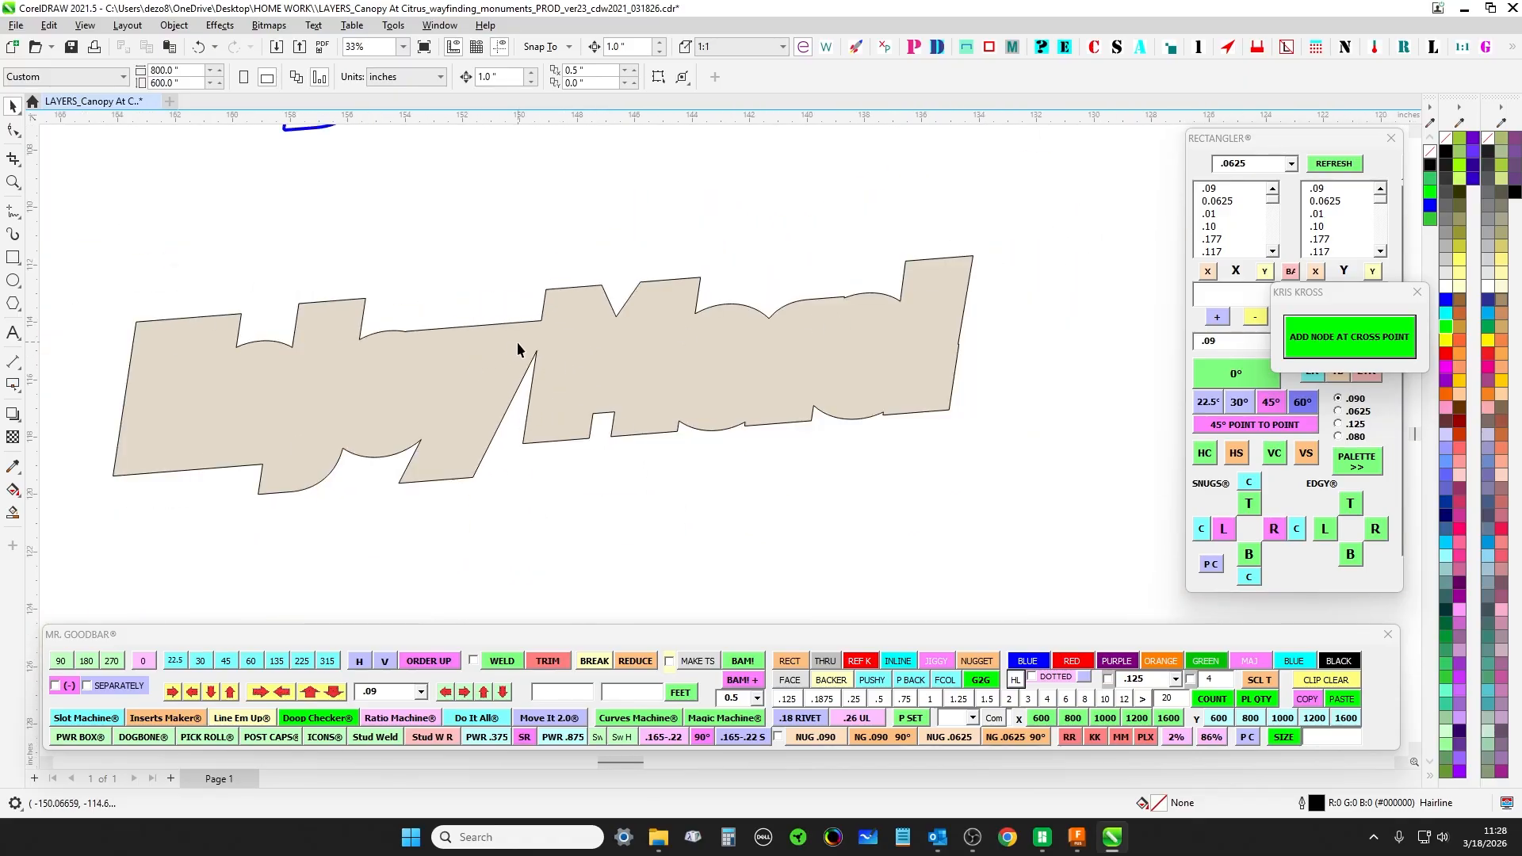
scroll(557, 350, "up", 3)
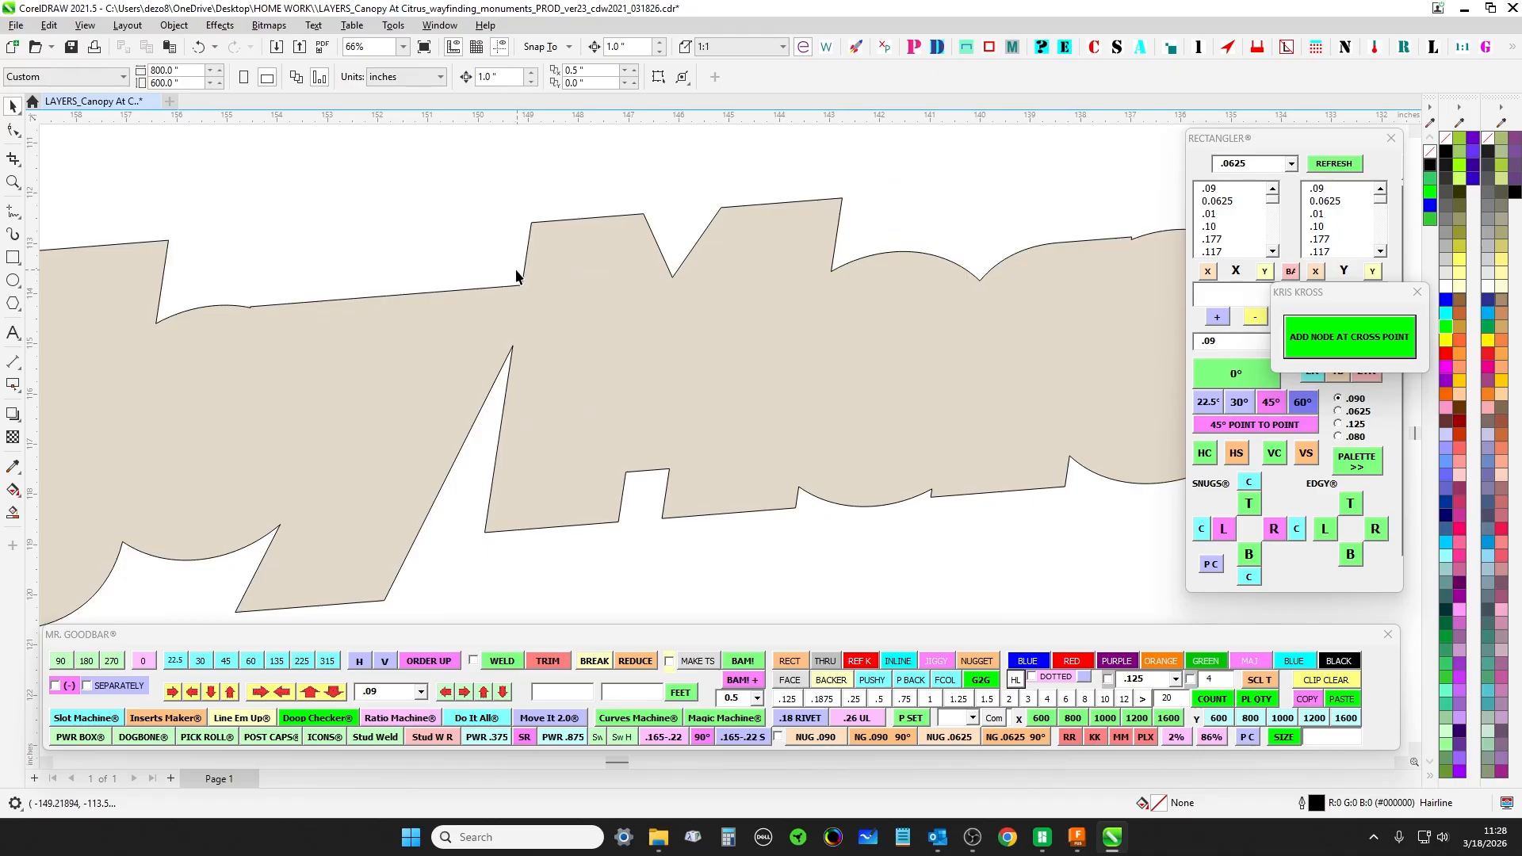
scroll(520, 294, "down", 3)
scroll(516, 306, "up", 4)
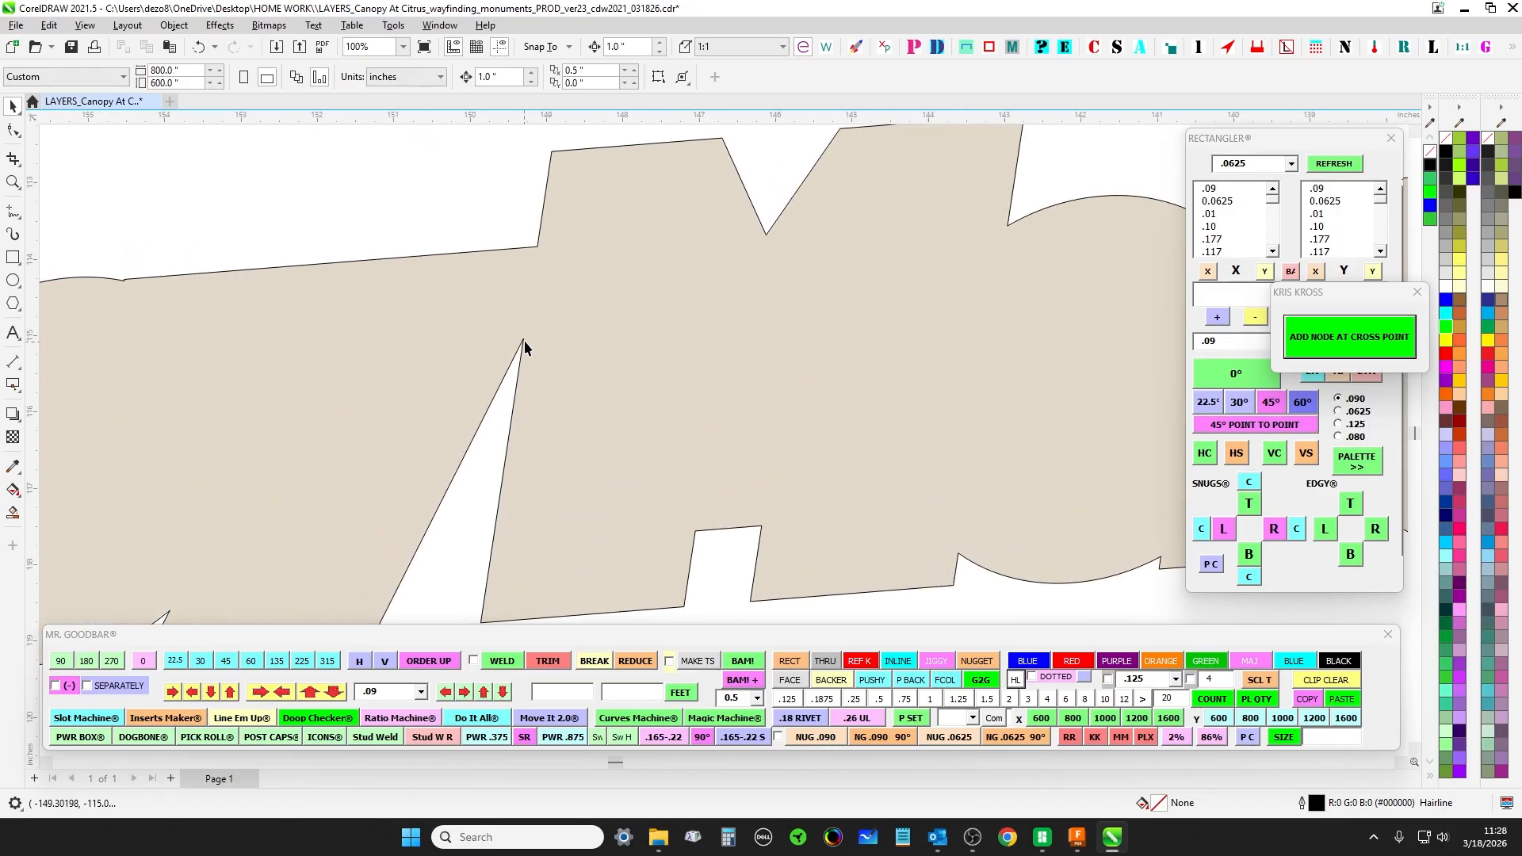
scroll(525, 340, "down", 1)
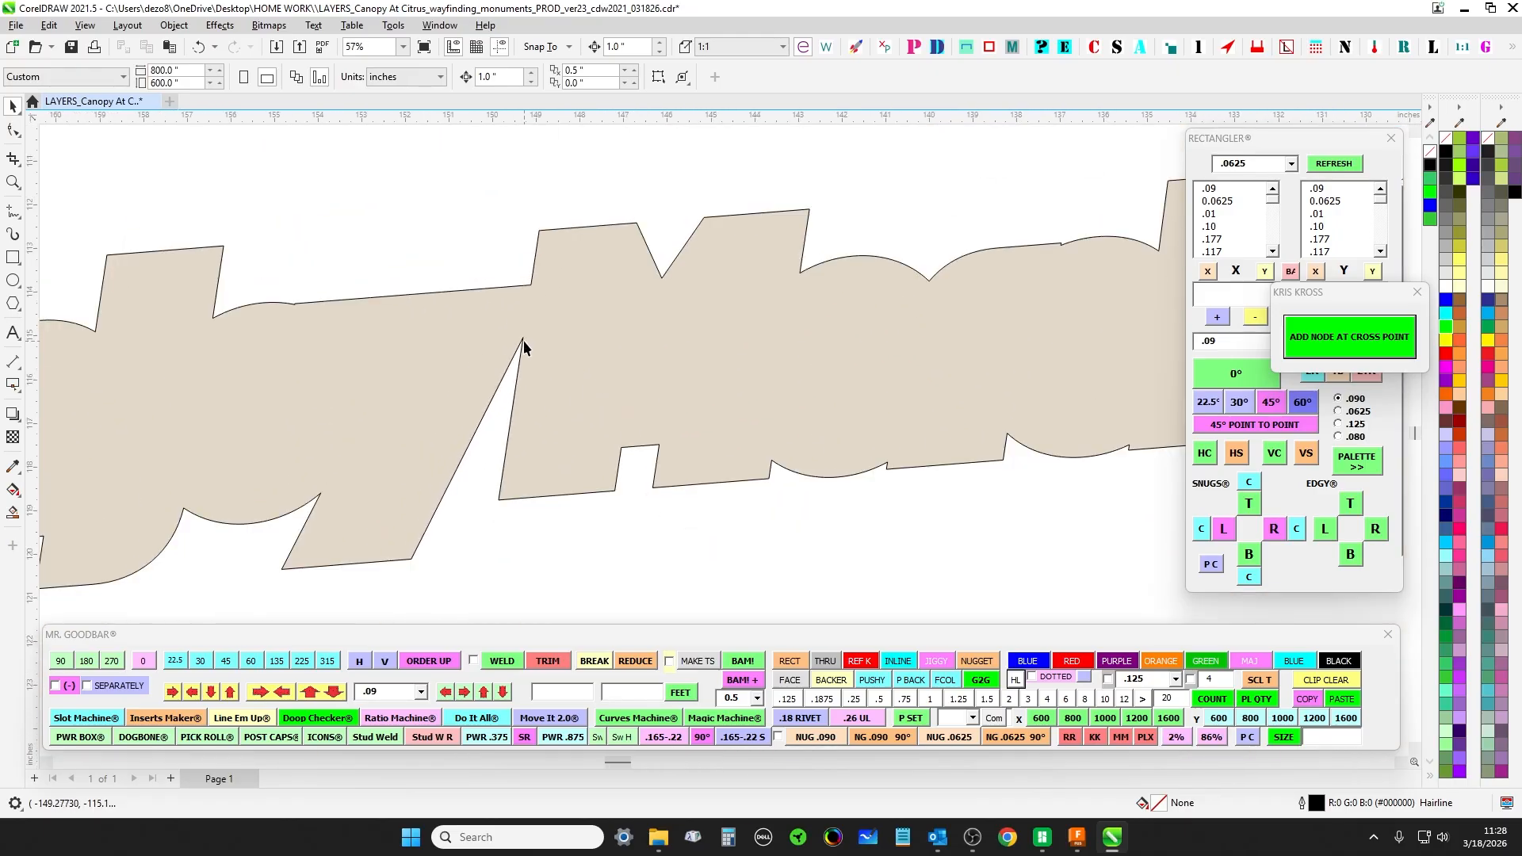
scroll(523, 340, "down", 2)
left_click_drag(222, 266, 523, 251)
scroll(523, 241, "down", 1)
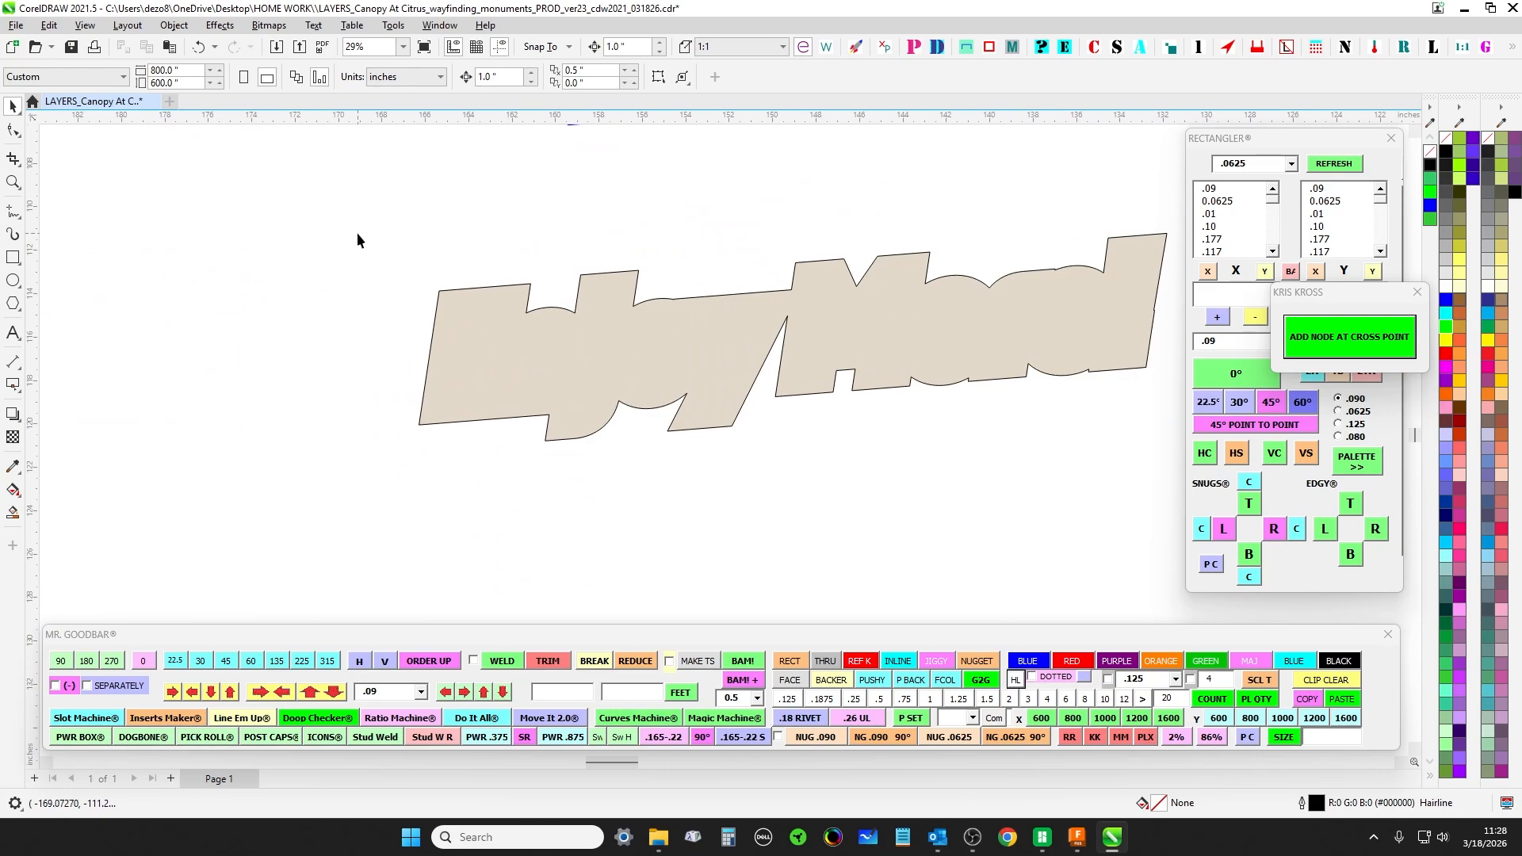
- Check the backing behind Enjoy More! on the Side A elevation against the copied beige contour's y–M gap
scroll(356, 231, "down", 3)
left_click_drag(340, 226, 1118, 418)
left_click_drag(1070, 379, 827, 380)
scroll(547, 397, "up", 2)
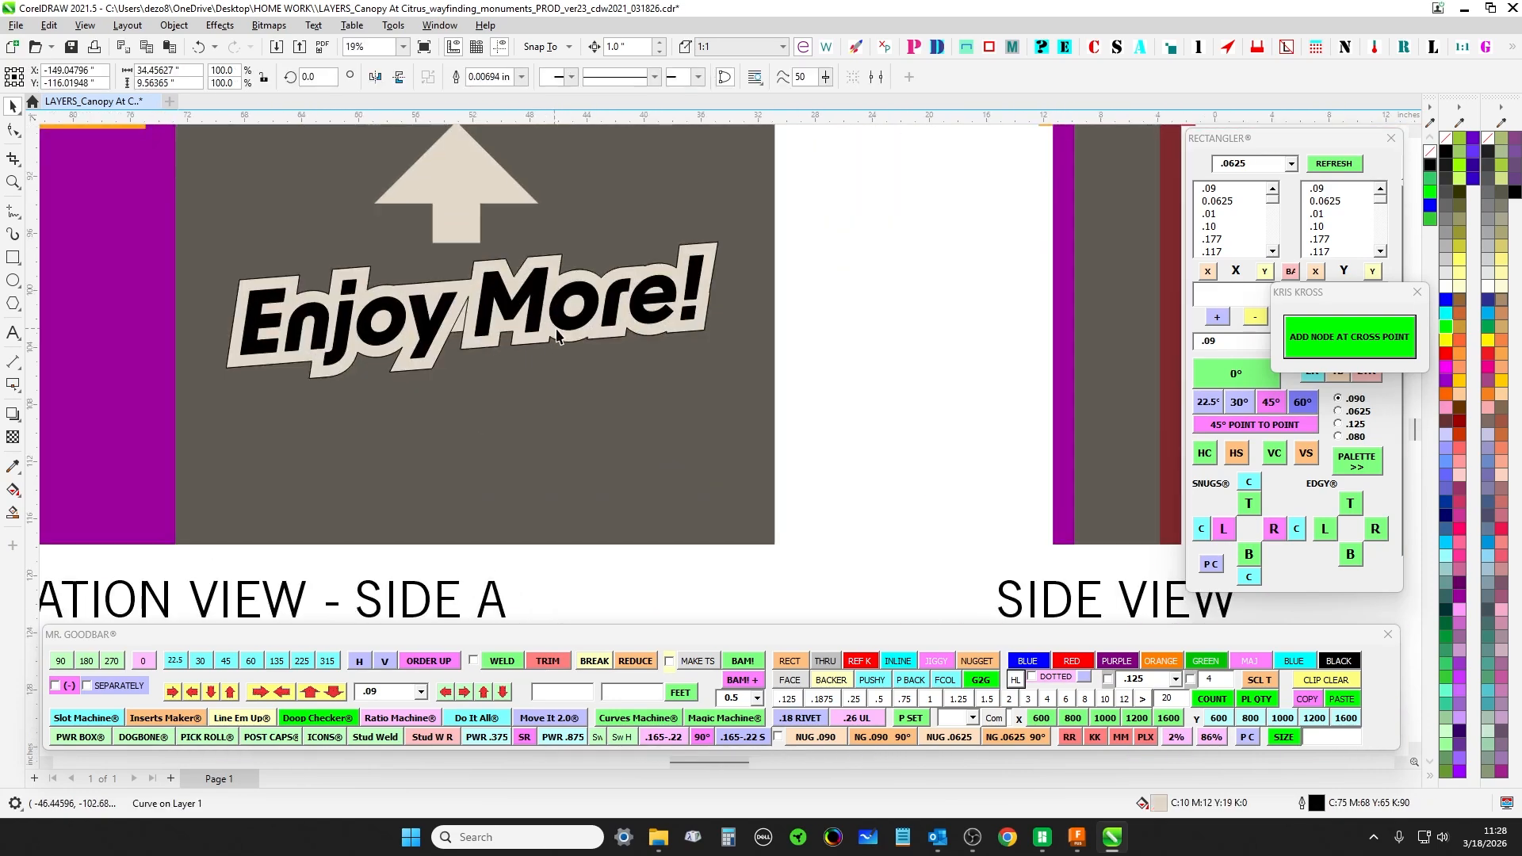
left_click(634, 333)
scroll(798, 343, "down", 3)
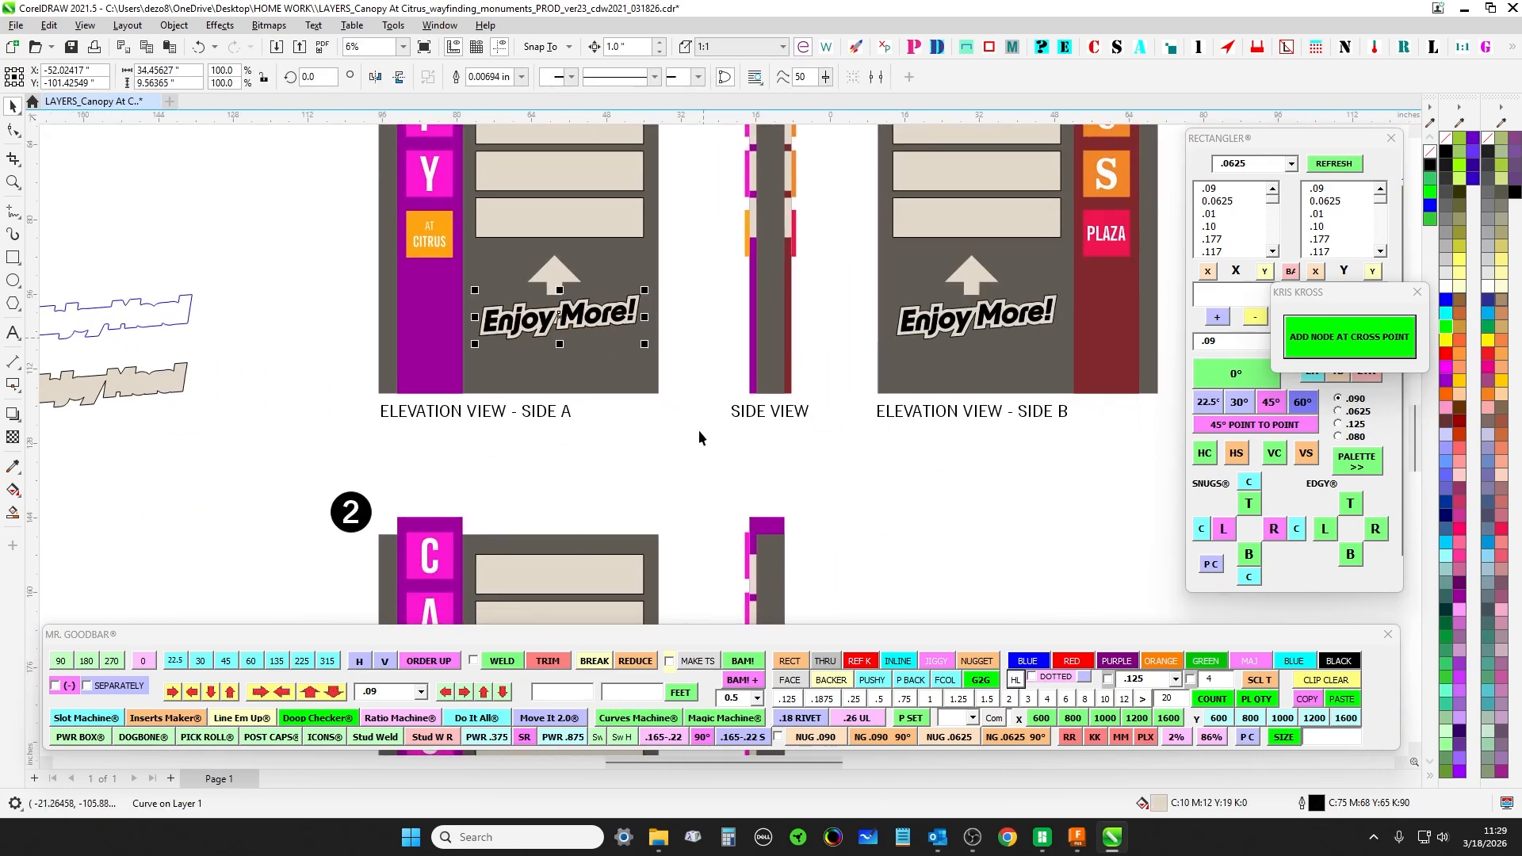
scroll(336, 282, "up", 1)
left_click_drag(563, 407, 563, 407)
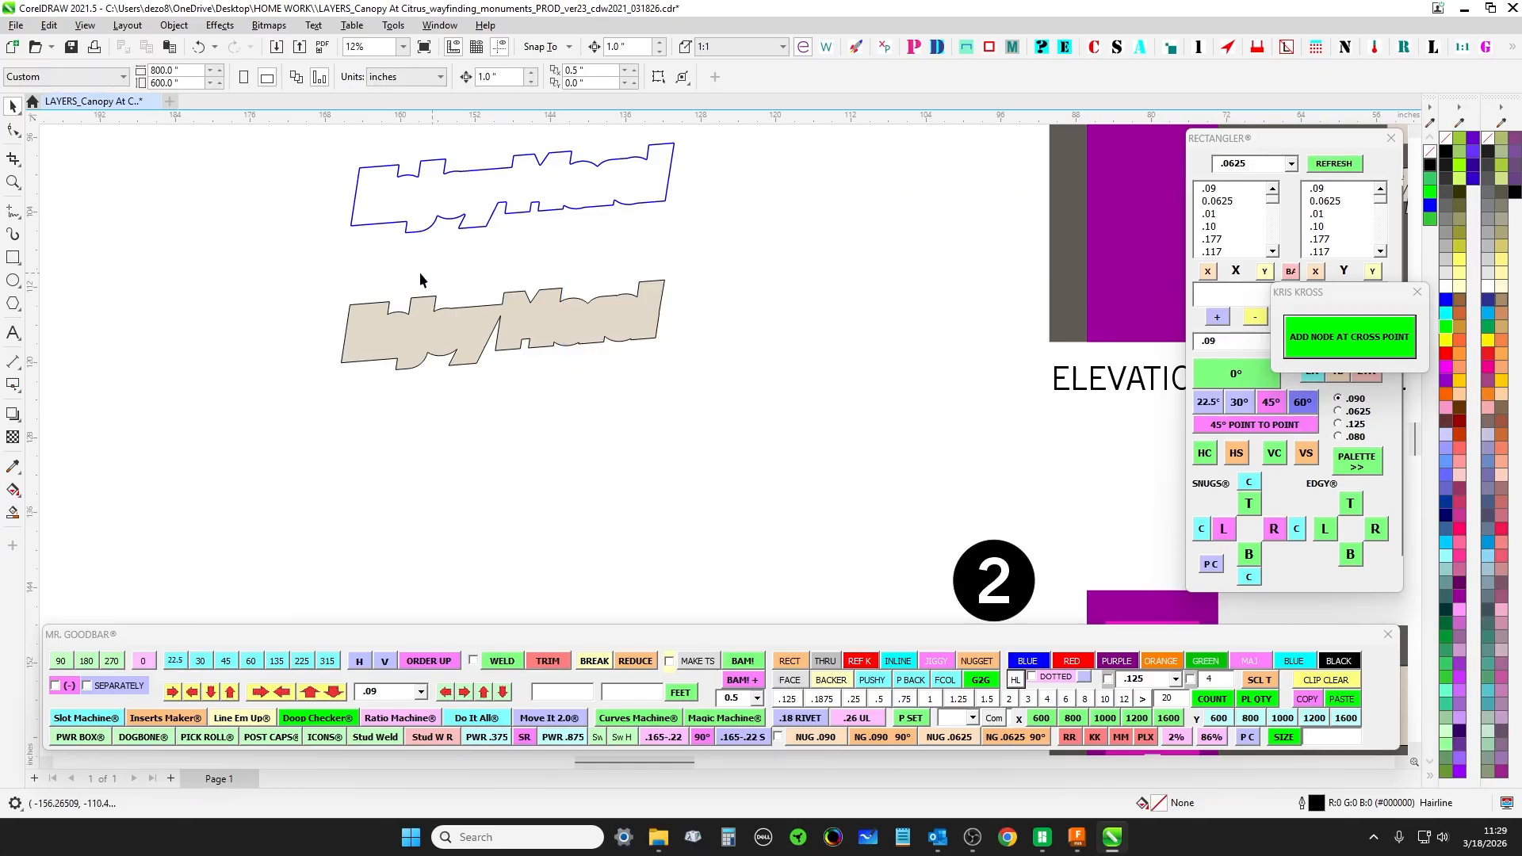
scroll(483, 306, "up", 4)
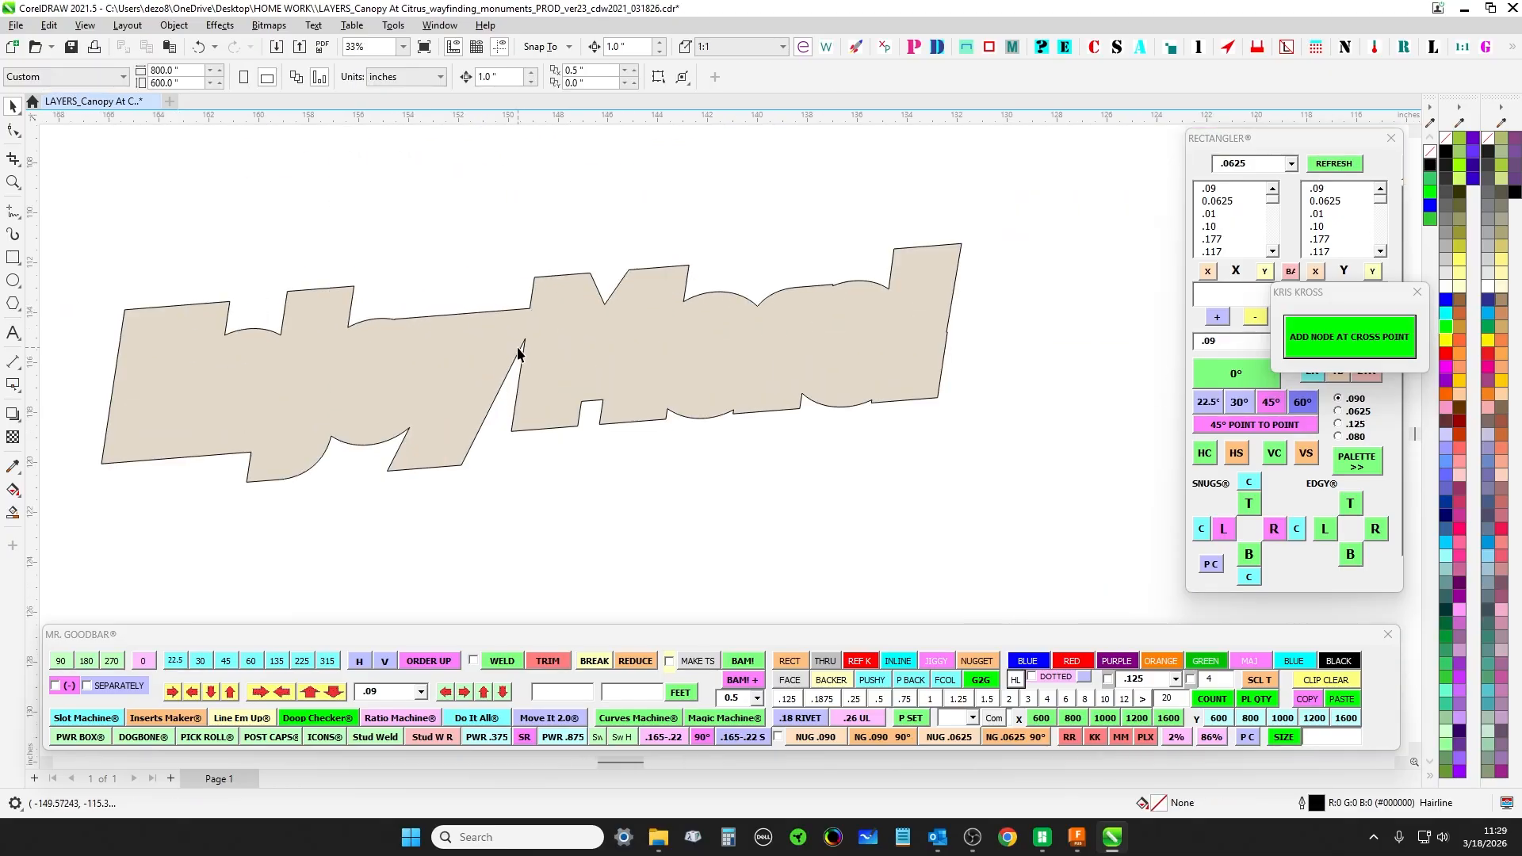
scroll(513, 344, "down", 3)
- Inspect the Enjoy More! lettering and its beige backing on the Side A elevation, focusing on the gap between the two words
left_click_drag(712, 377, 229, 427)
scroll(816, 313, "up", 2)
scroll(774, 238, "up", 2)
left_click(778, 238)
scroll(773, 238, "down", 5)
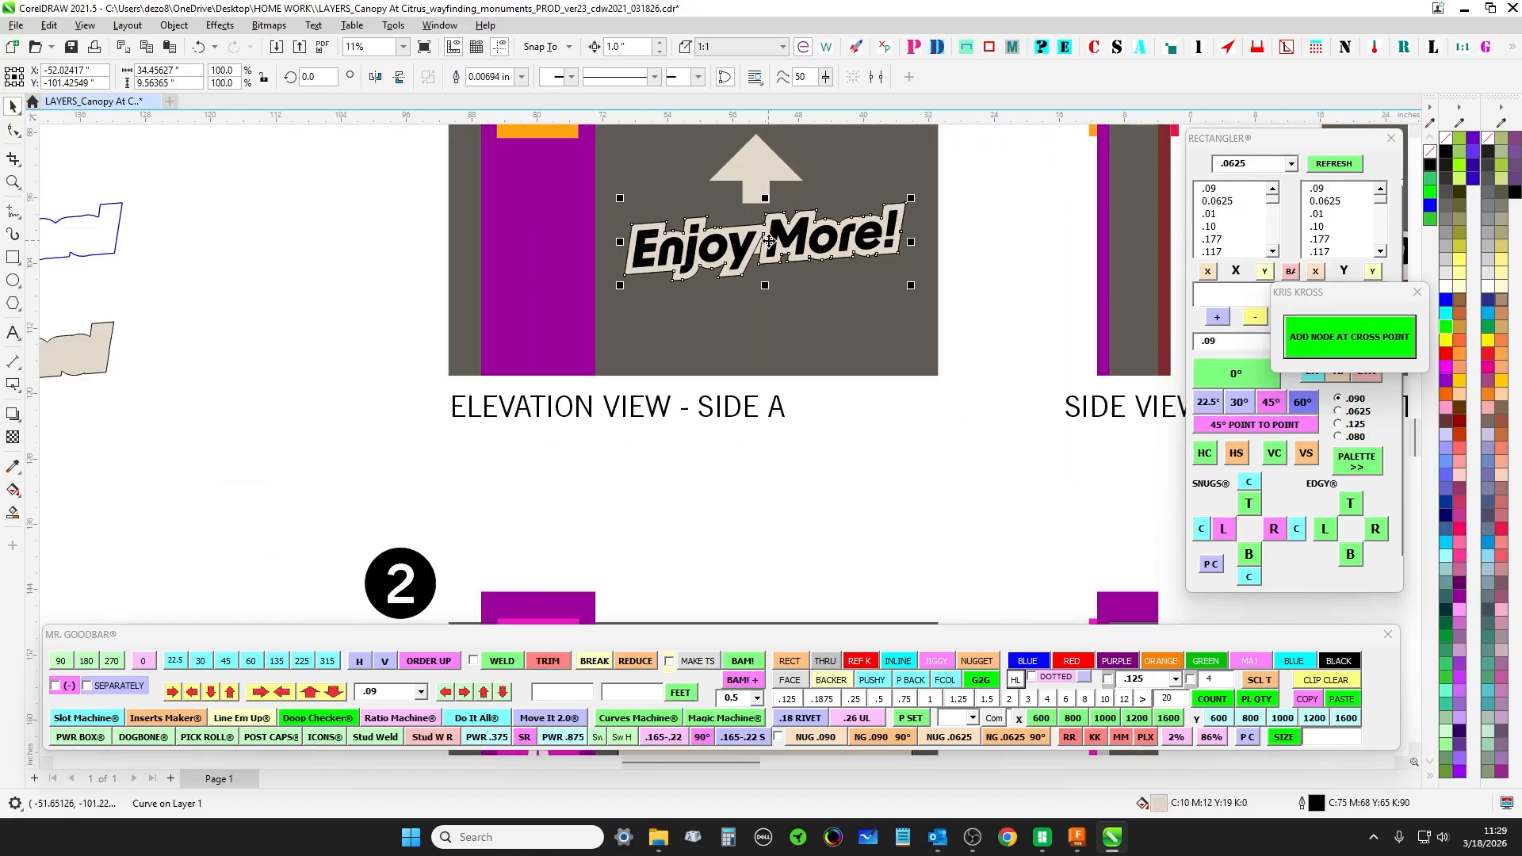
scroll(777, 240, "up", 2)
scroll(625, 208, "up", 1)
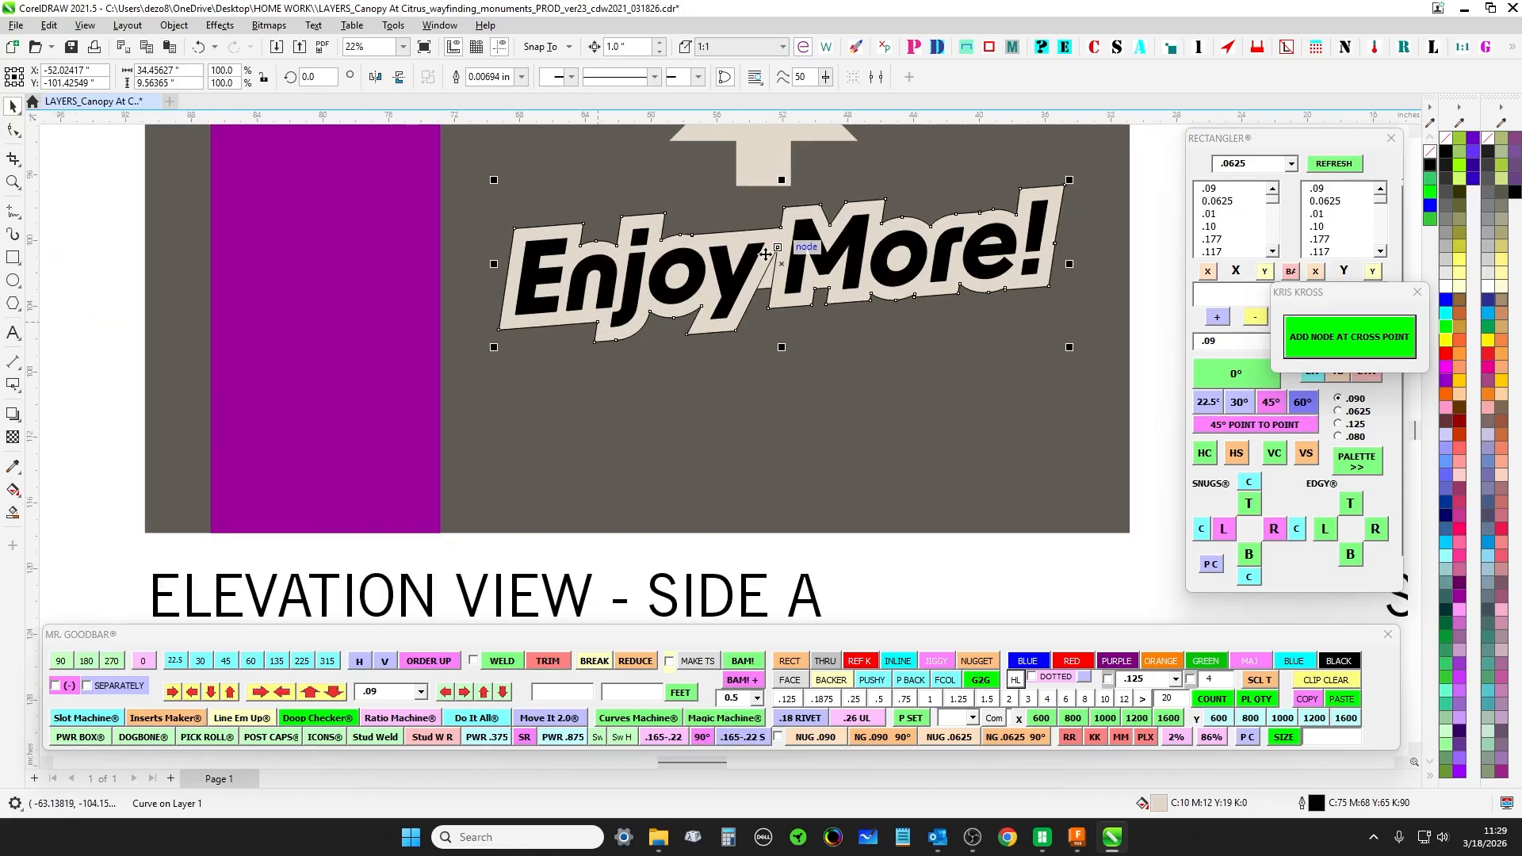
left_click_drag(1013, 233, 221, 443)
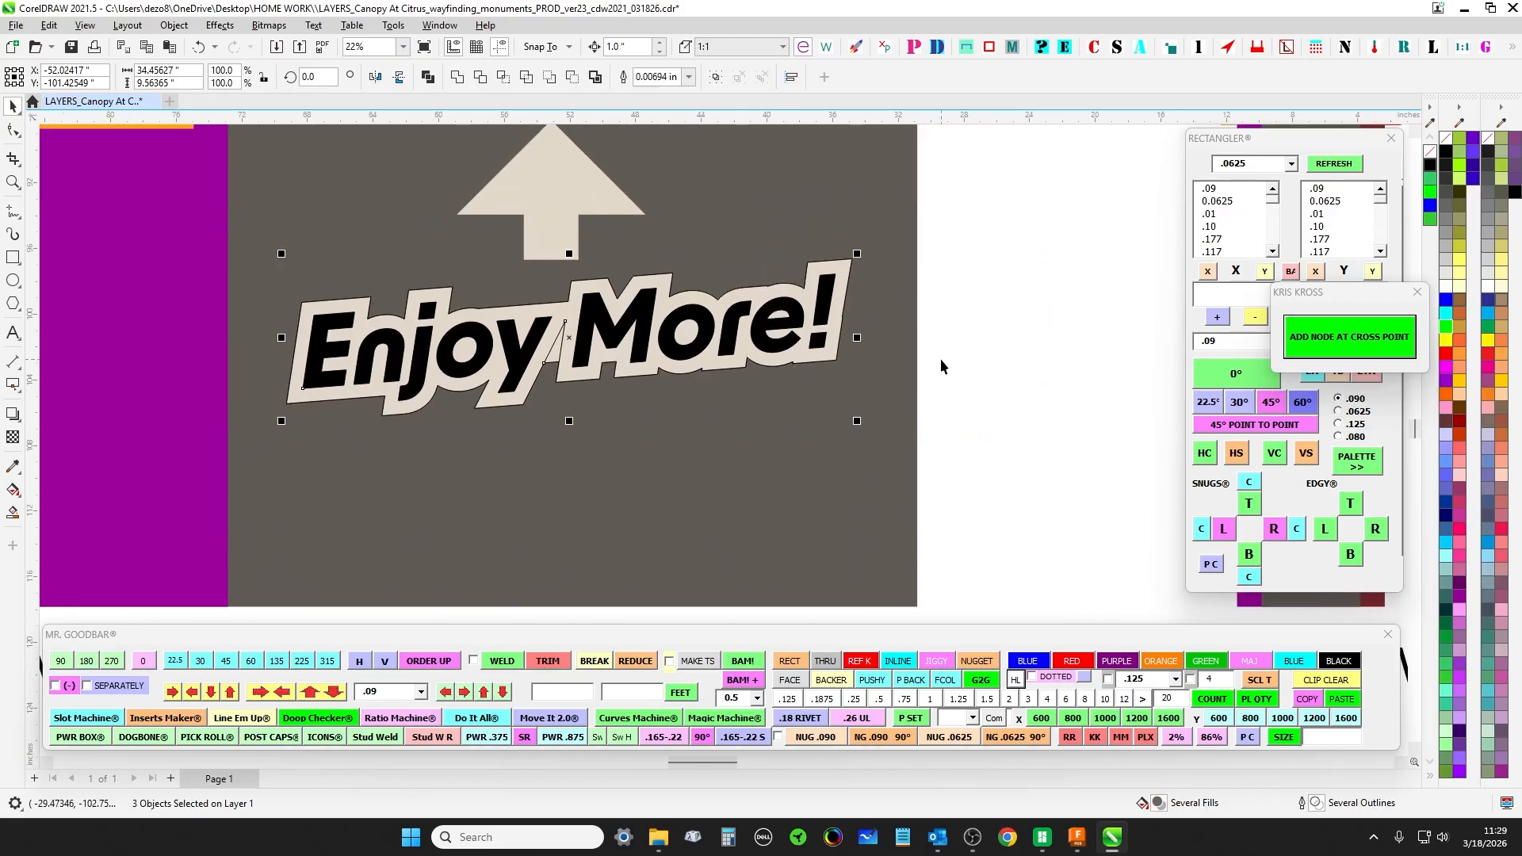
left_click(943, 359)
left_click(812, 297)
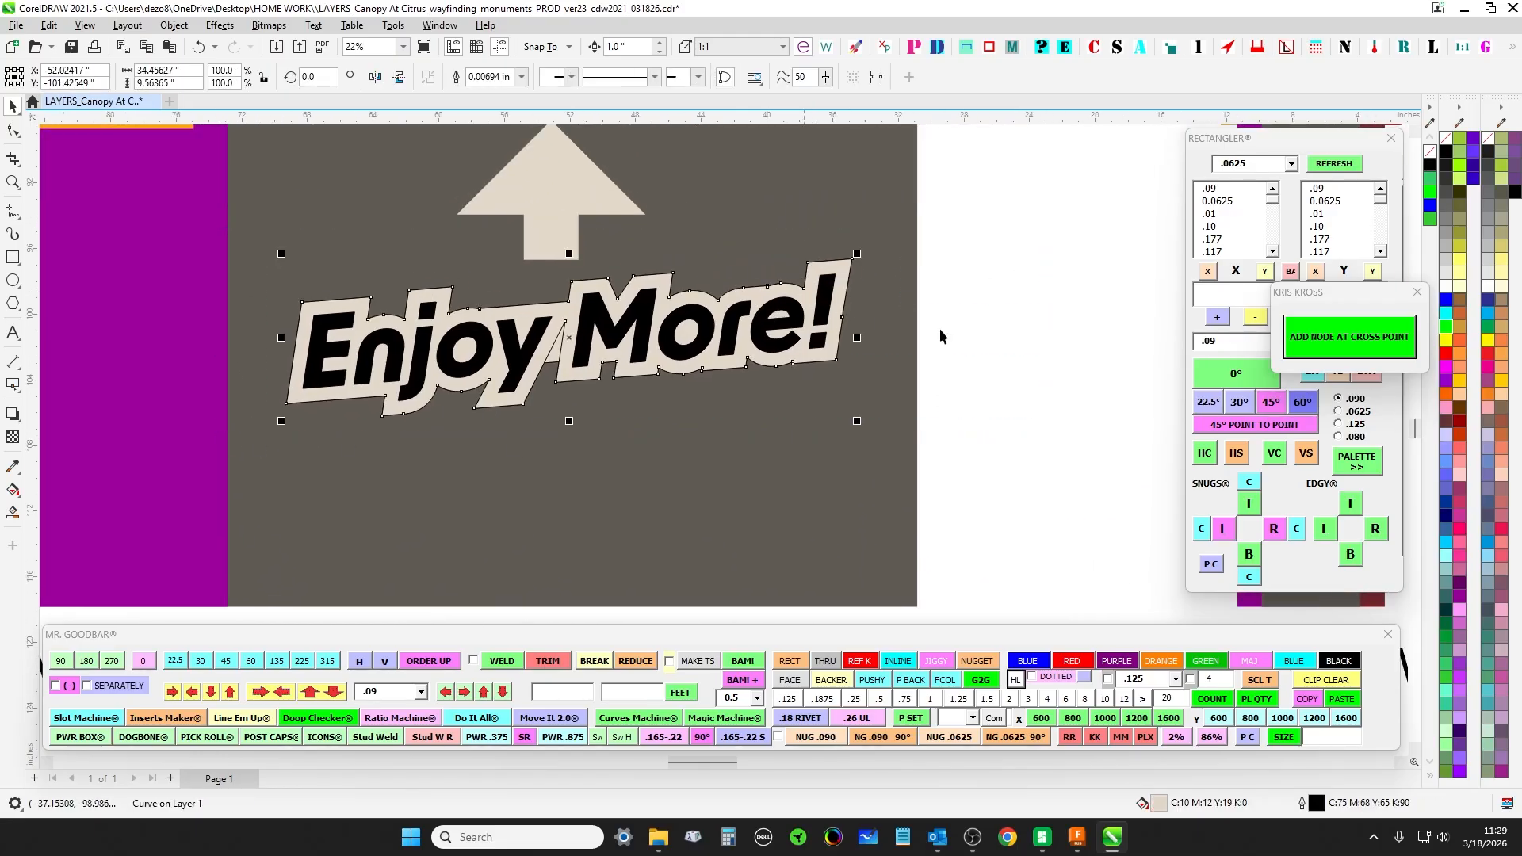
left_click(981, 346)
scroll(566, 321, "up", 2)
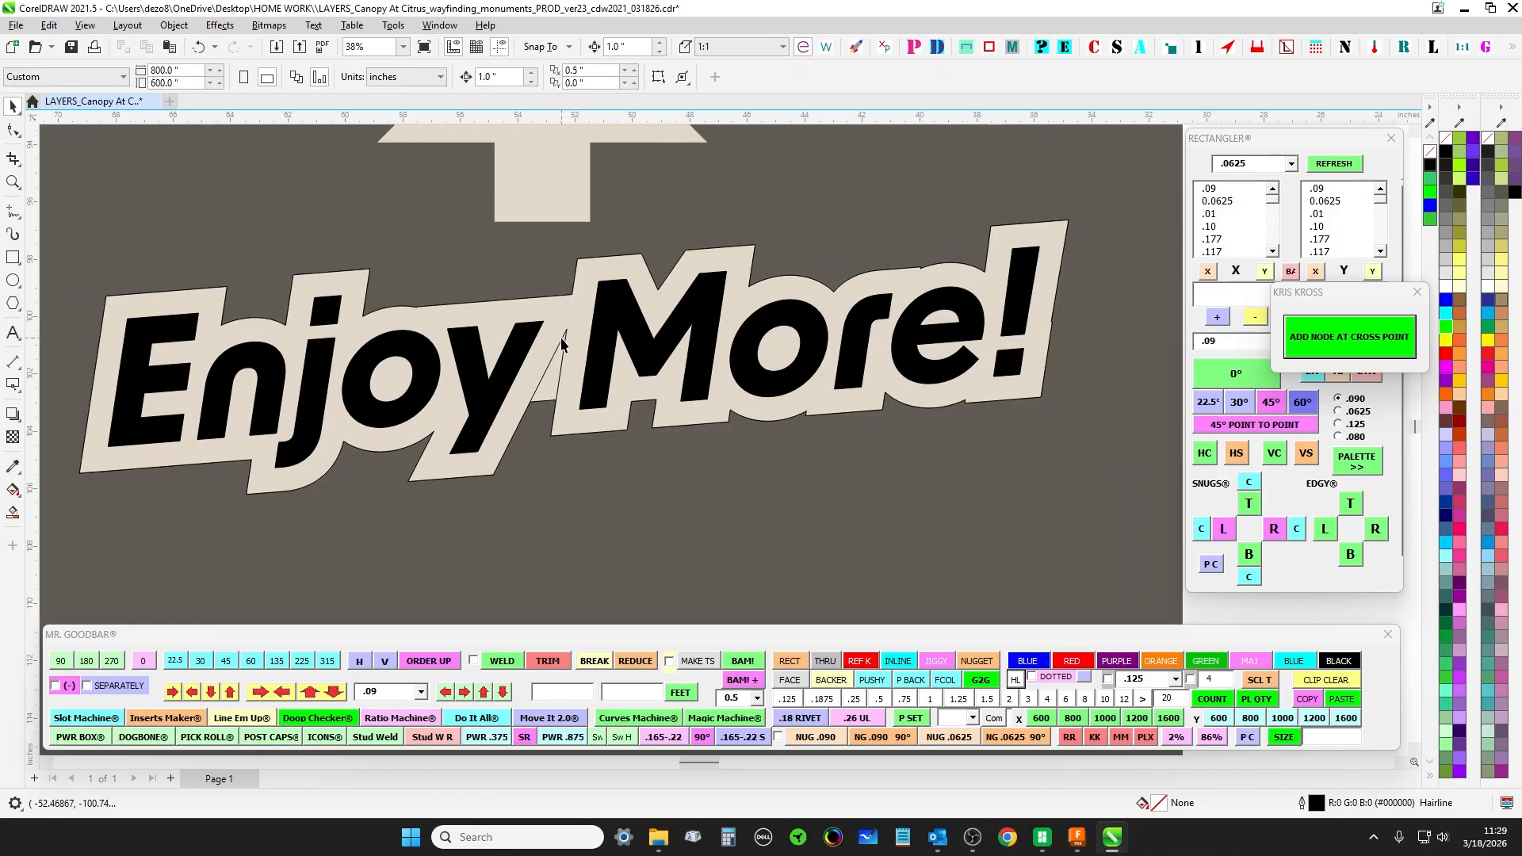
- Review the Enjoy More! backing in the monument elevations alongside the separate blue outline and beige contour
scroll(563, 343, "down", 7)
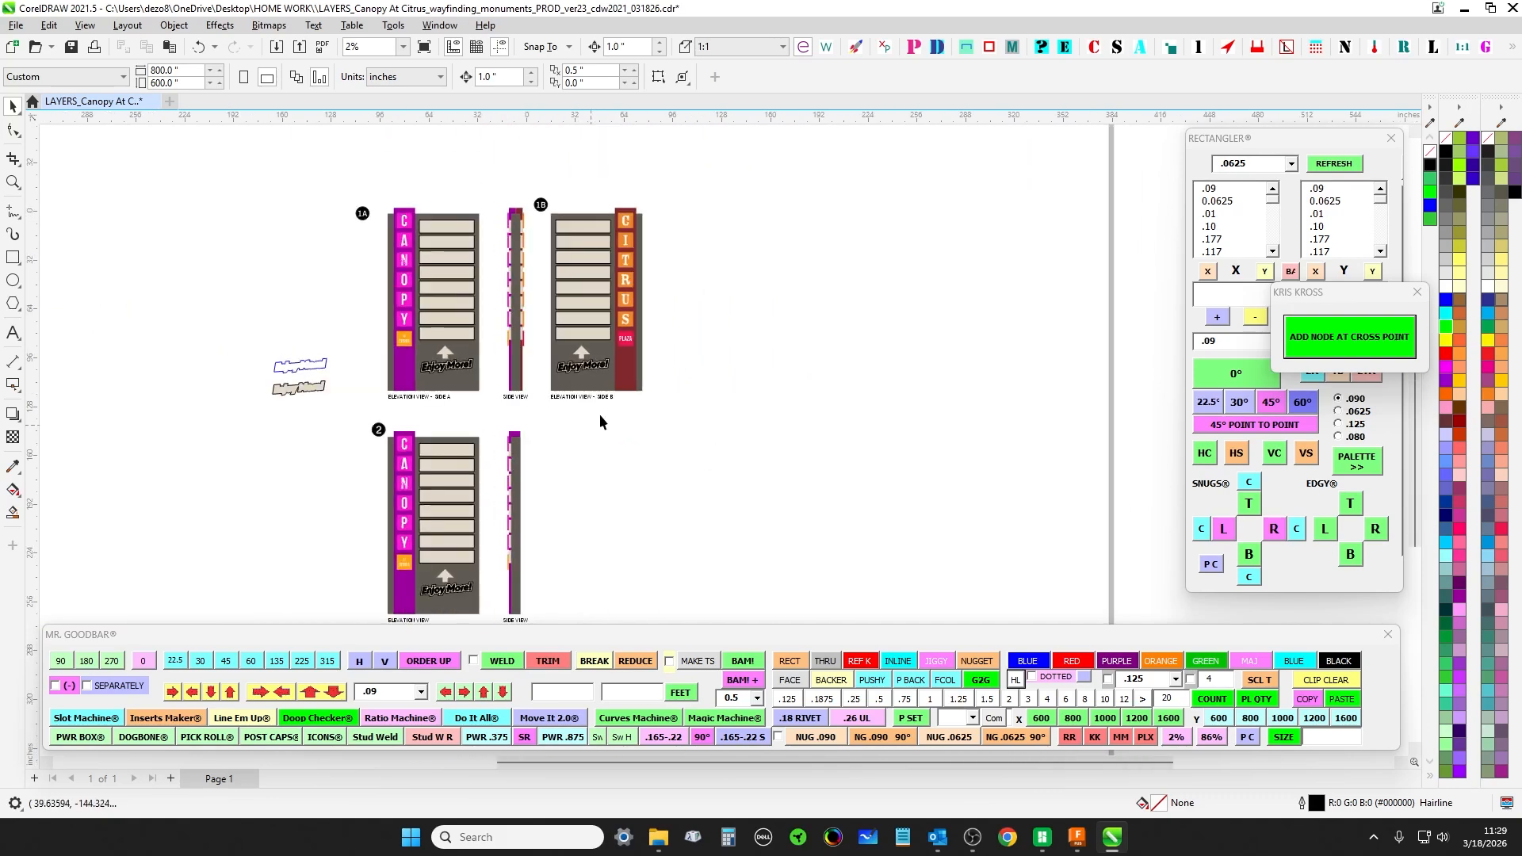
scroll(592, 244, "up", 1)
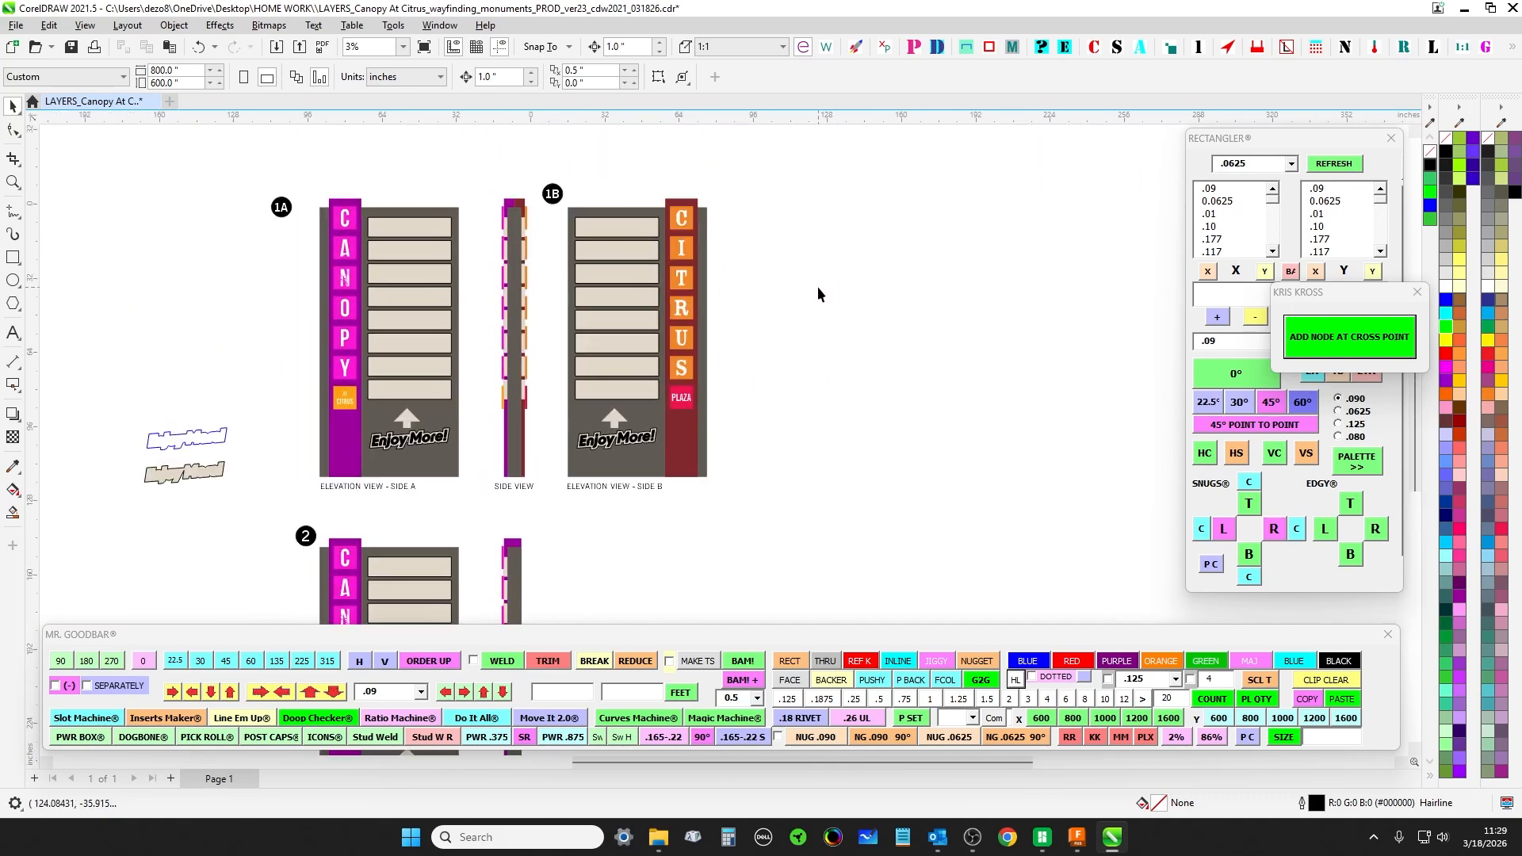
scroll(415, 429, "up", 3)
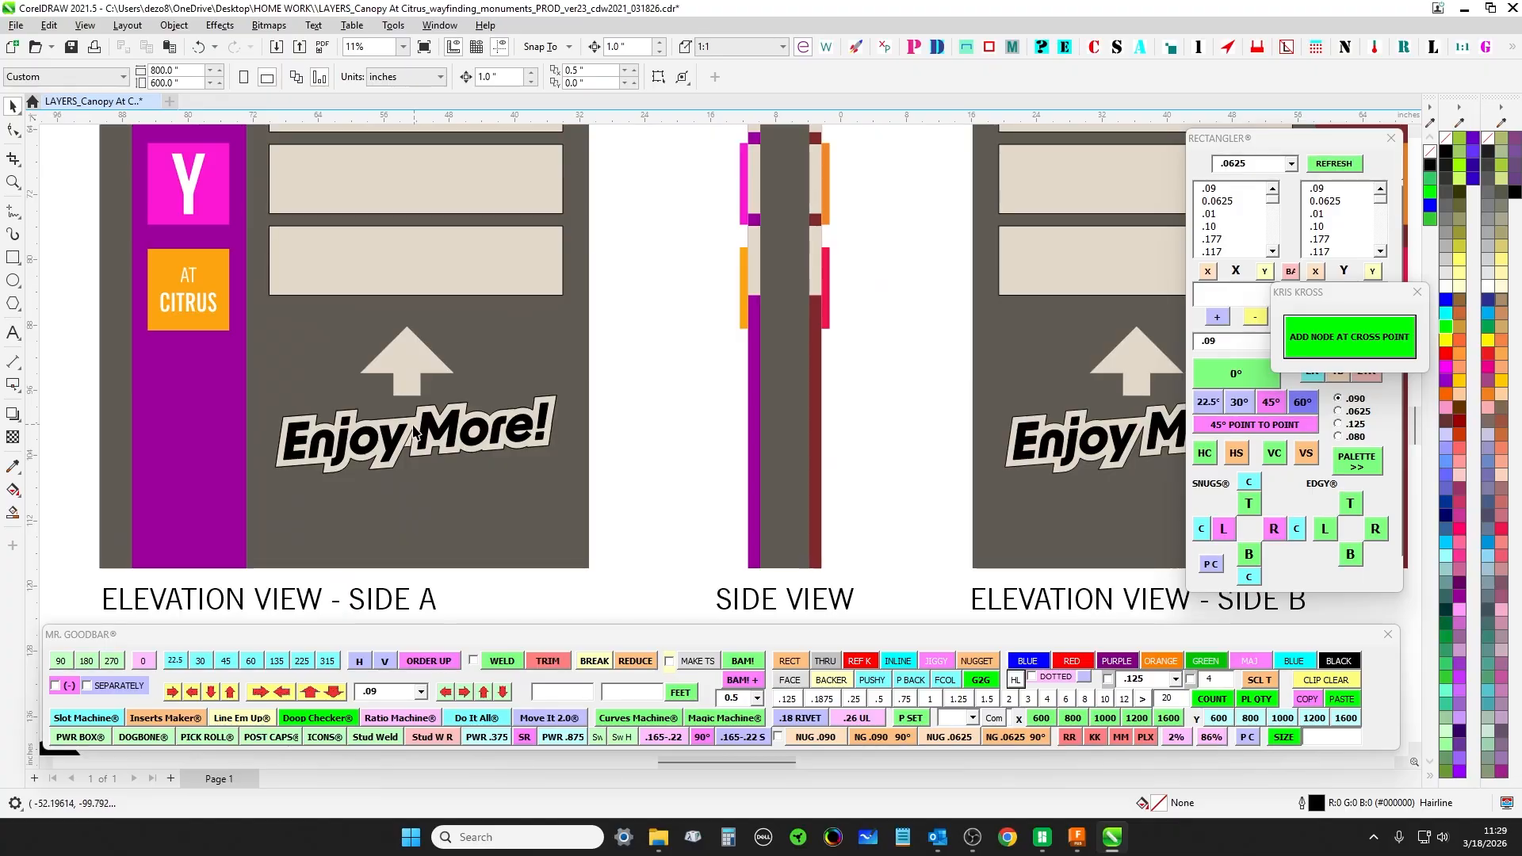
scroll(414, 432, "up", 1)
scroll(412, 420, "down", 3)
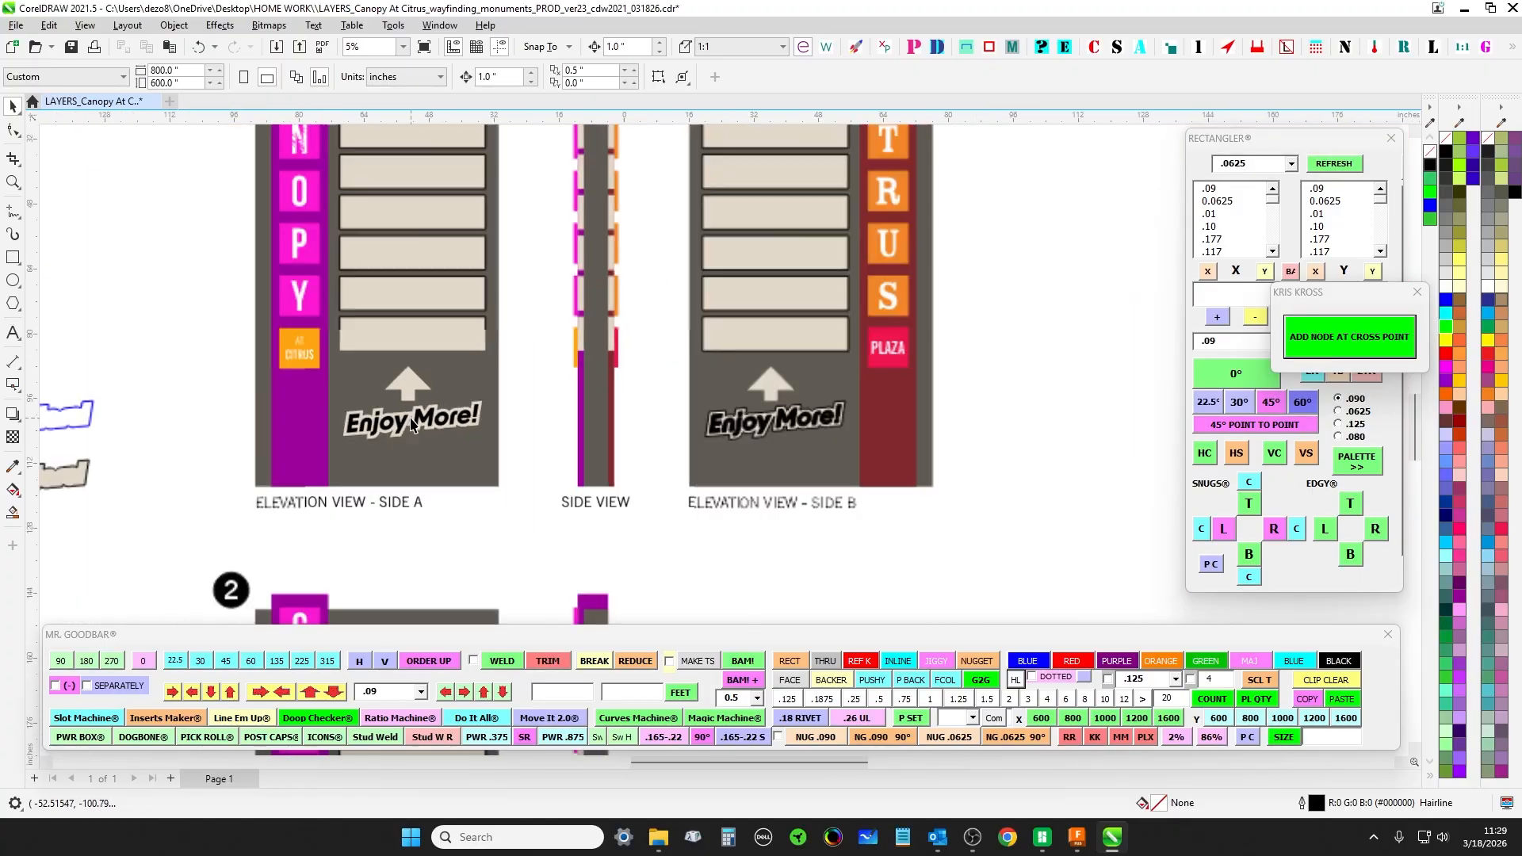
scroll(244, 441, "up", 3)
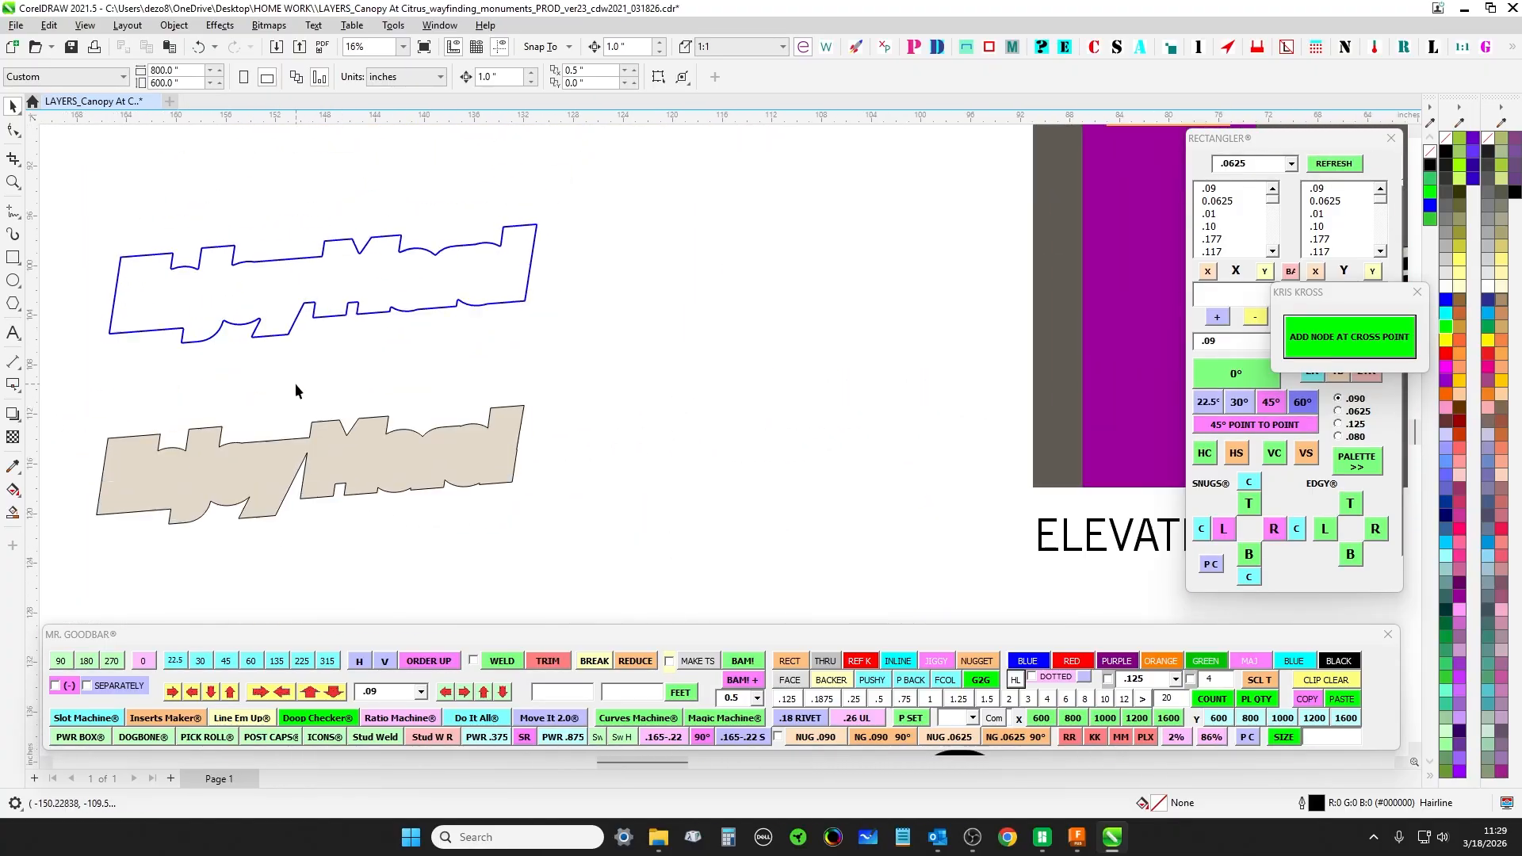
scroll(294, 383, "down", 1)
scroll(703, 338, "up", 1)
scroll(681, 339, "up", 1)
scroll(556, 368, "down", 2)
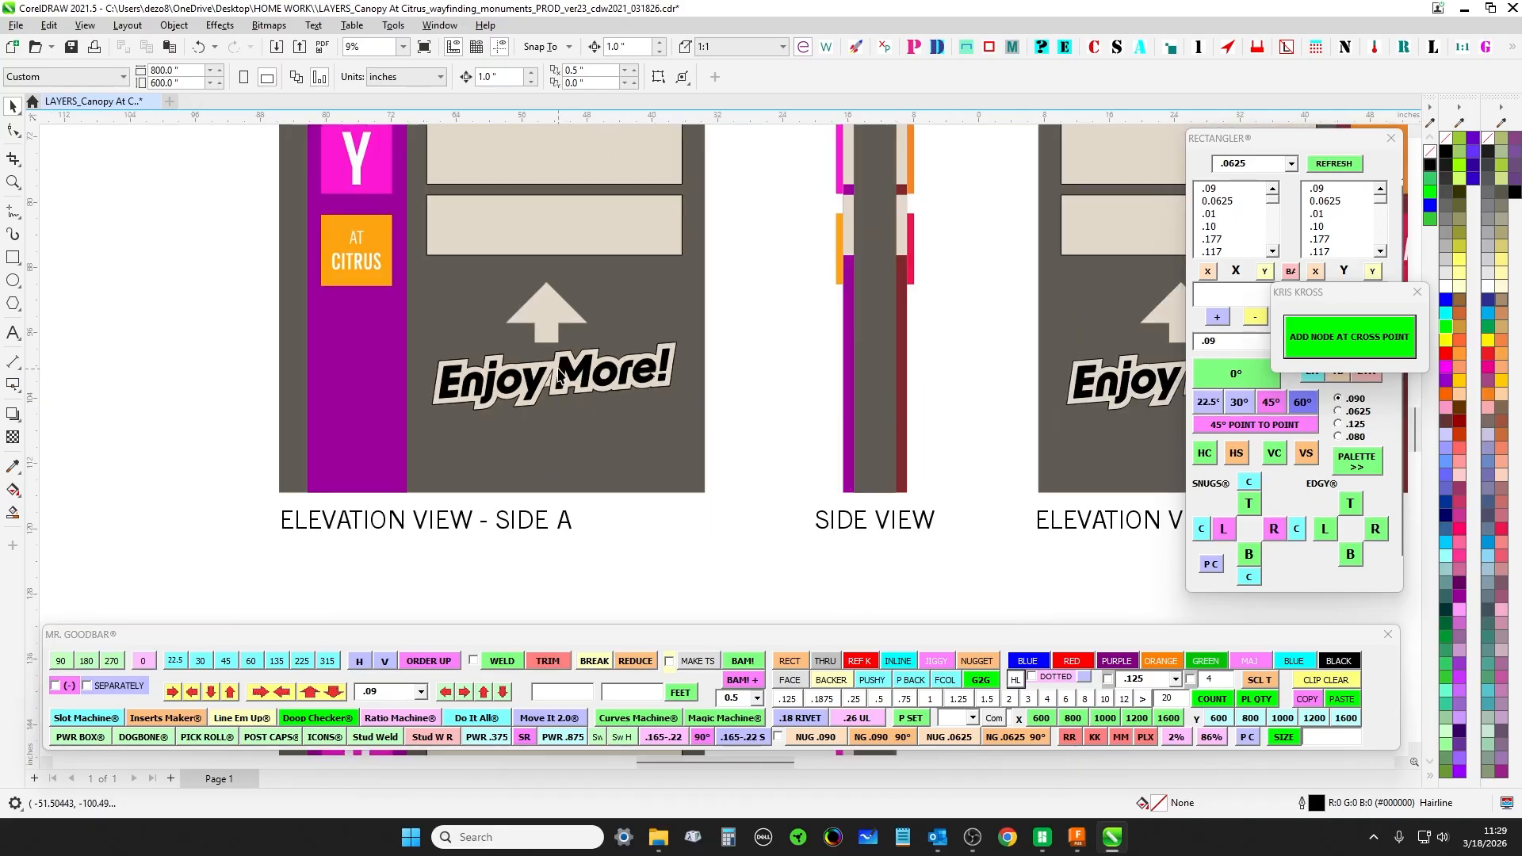
left_click_drag(127, 408, 606, 370)
scroll(263, 347, "up", 2)
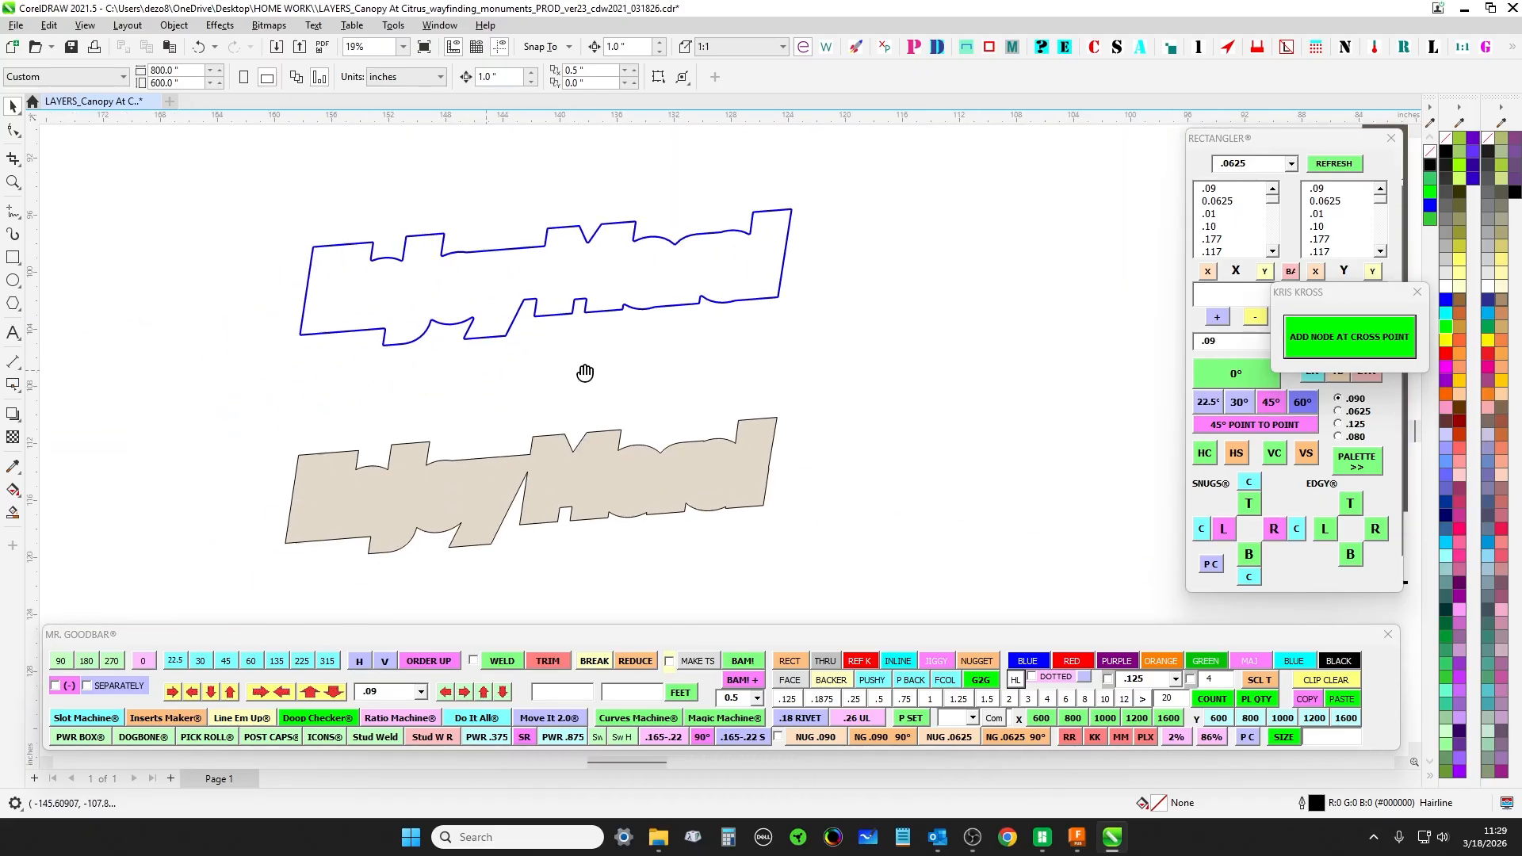
- Examine the small jog in the copied beige contour's upper edge, just before the tall exclamation mark section
scroll(603, 380, "right", 1)
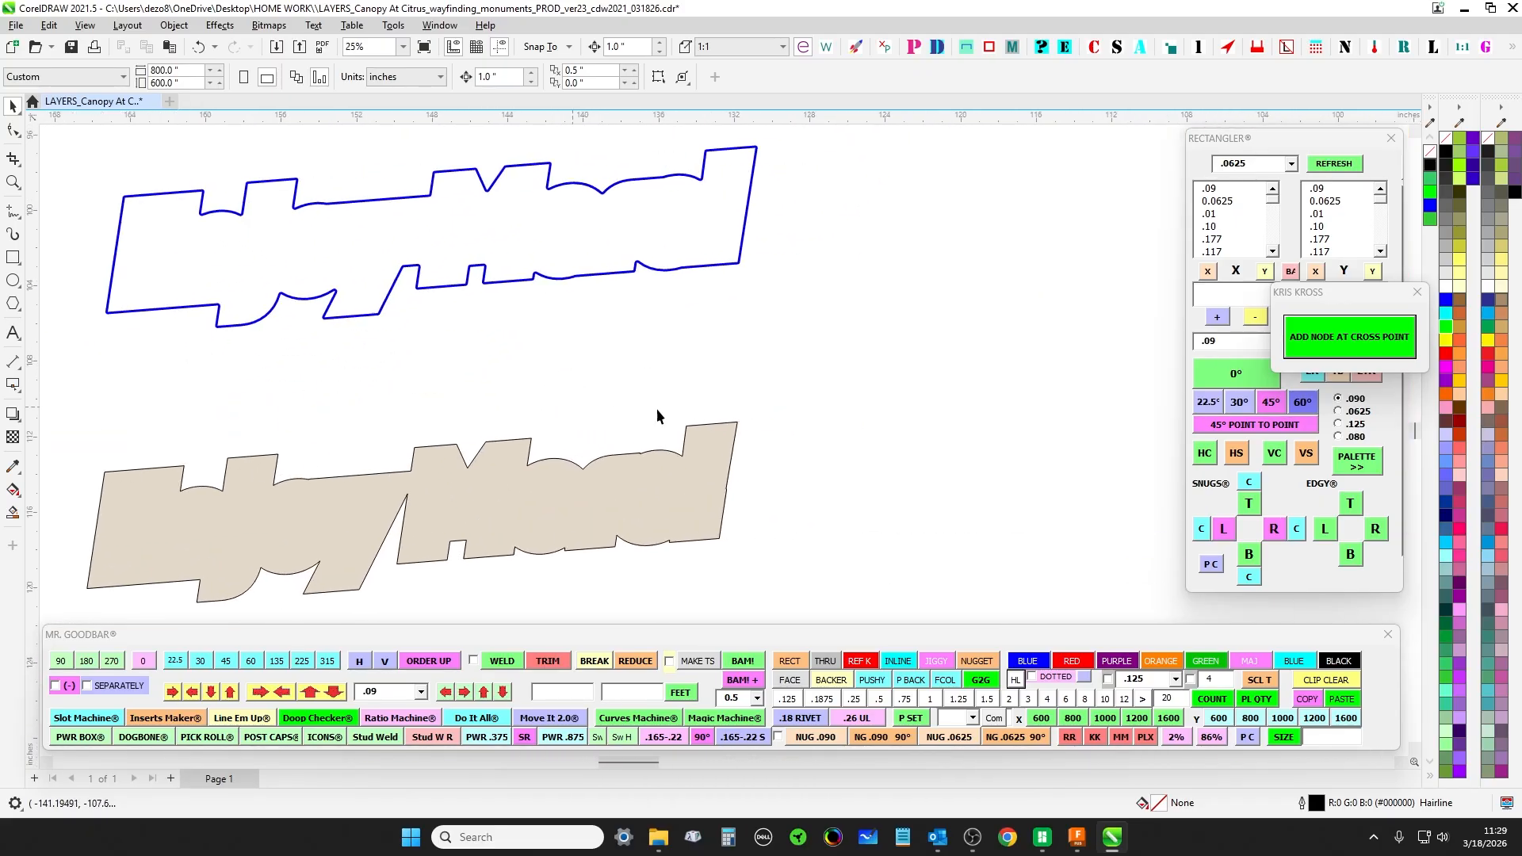
scroll(774, 487, "up", 2)
scroll(534, 380, "up", 2)
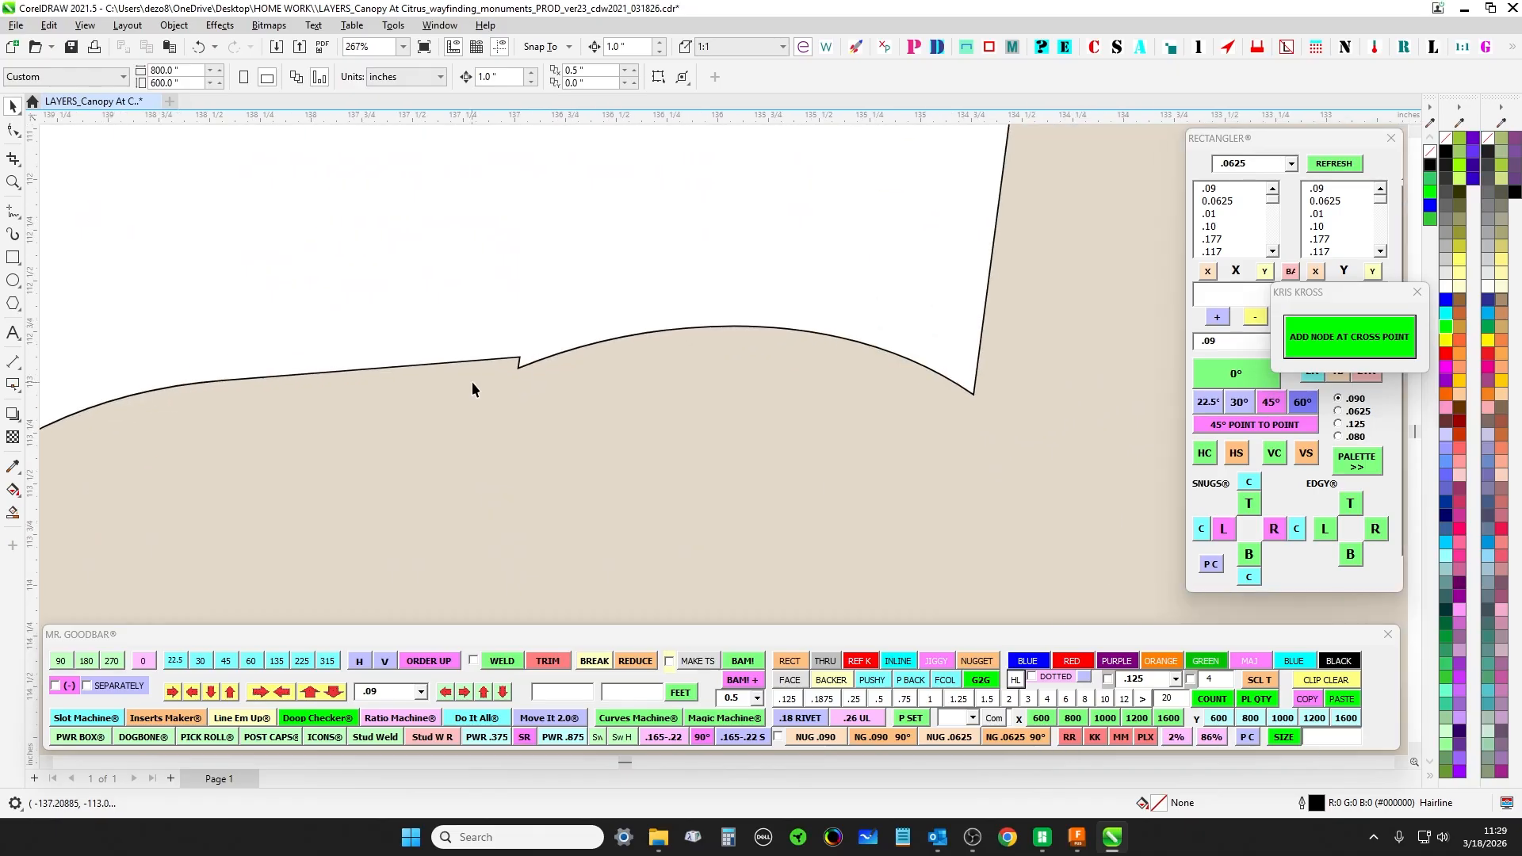
scroll(555, 372, "down", 4)
left_click_drag(592, 275, 655, 408)
scroll(662, 396, "down", 3)
scroll(761, 490, "up", 5)
scroll(761, 490, "up", 2)
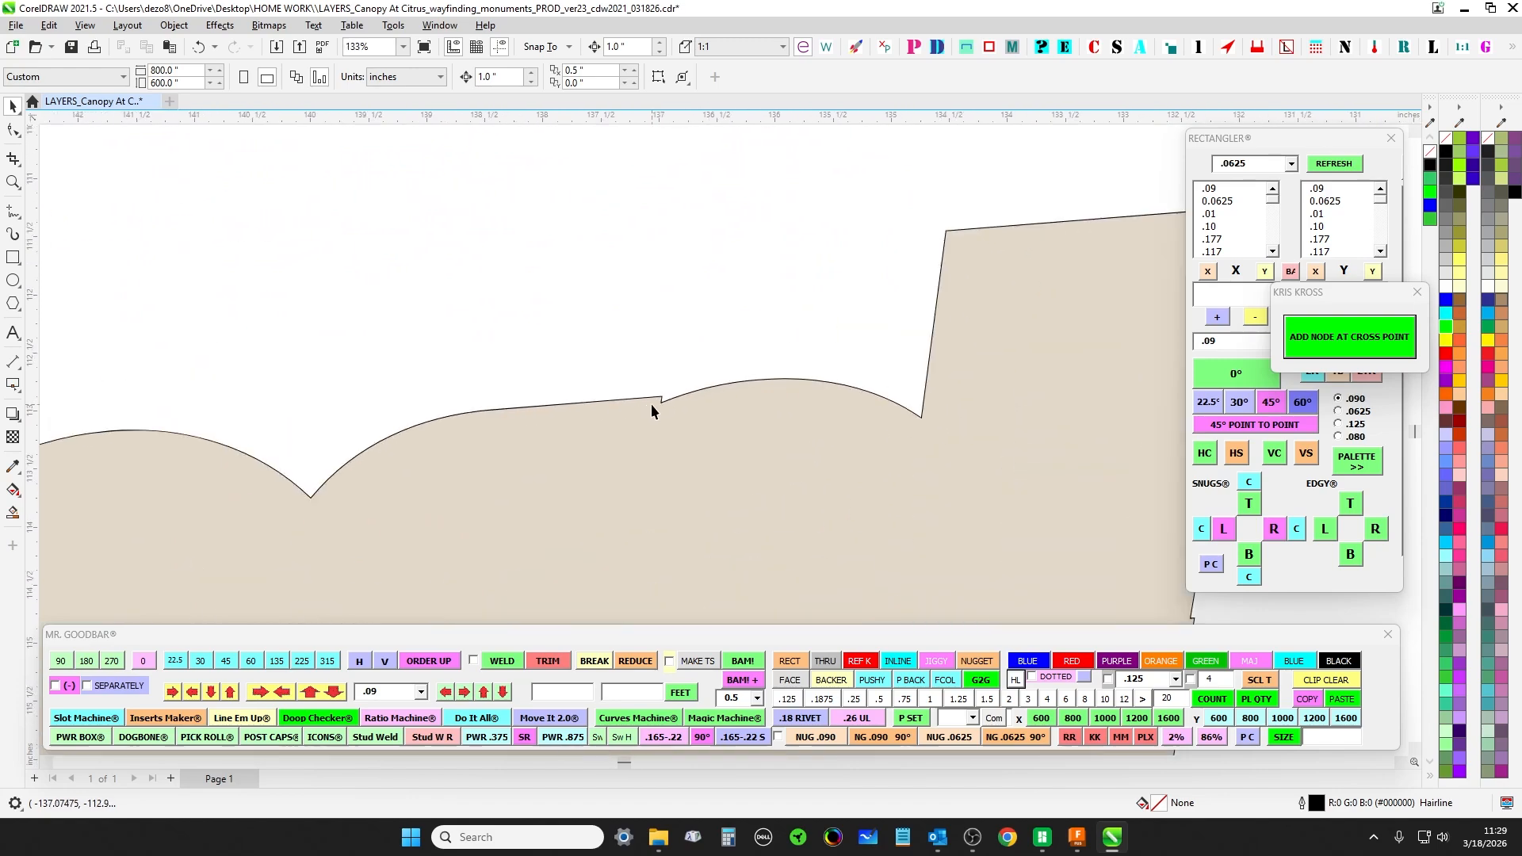
- Select the Enjoy More! backing on the Side A elevation and inspect its edge beside the exclamation mark
scroll(662, 400, "down", 5)
left_click_drag(904, 451, 71, 480)
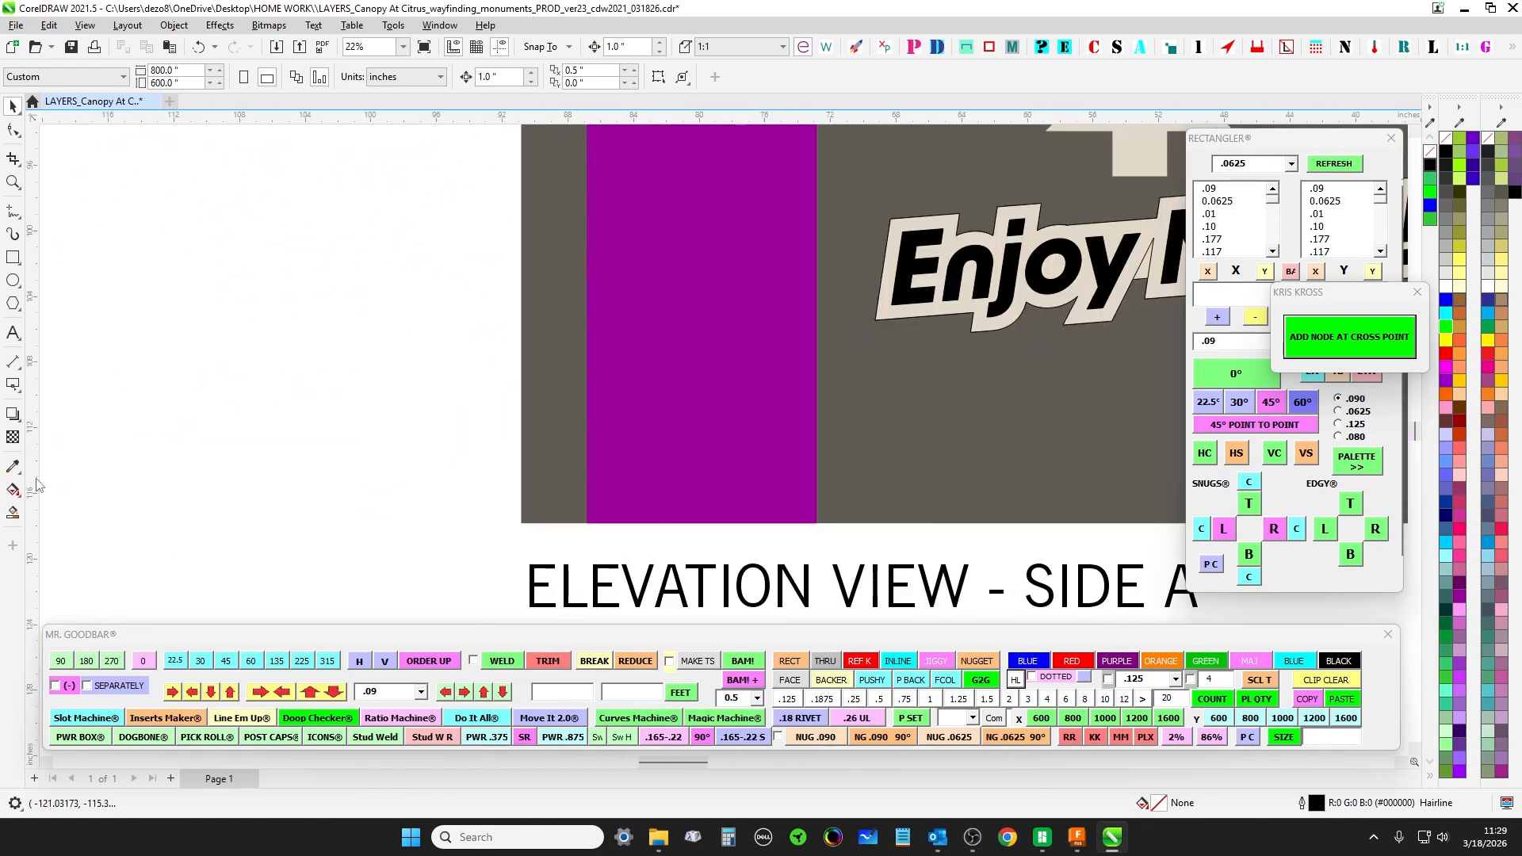
scroll(93, 481, "down", 3)
scroll(659, 363, "up", 4)
left_click(668, 333)
scroll(777, 331, "down", 3)
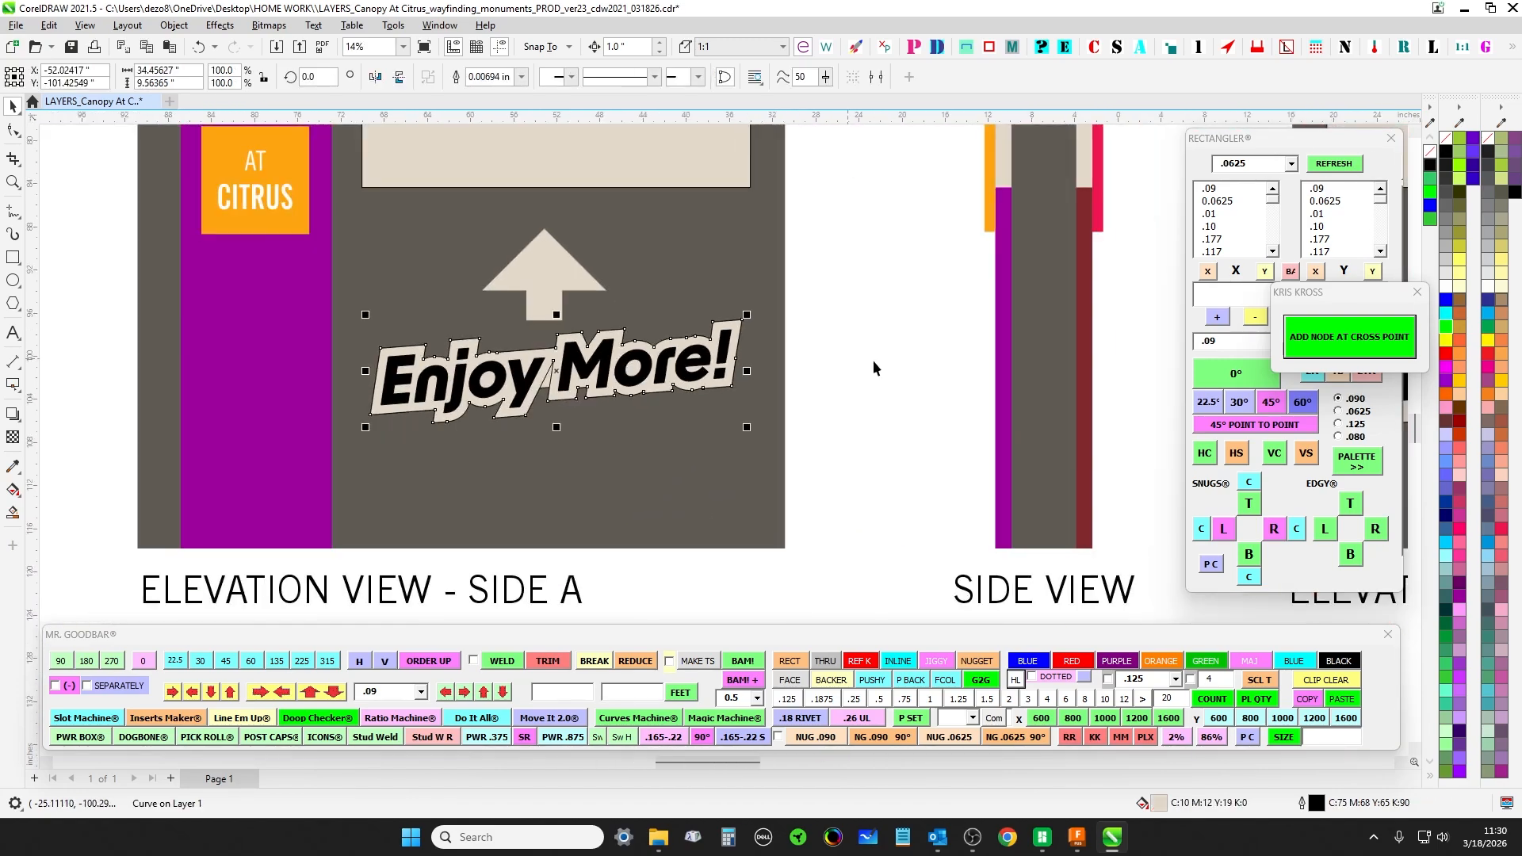
left_click_drag(875, 366, 725, 431)
scroll(347, 368, "up", 2)
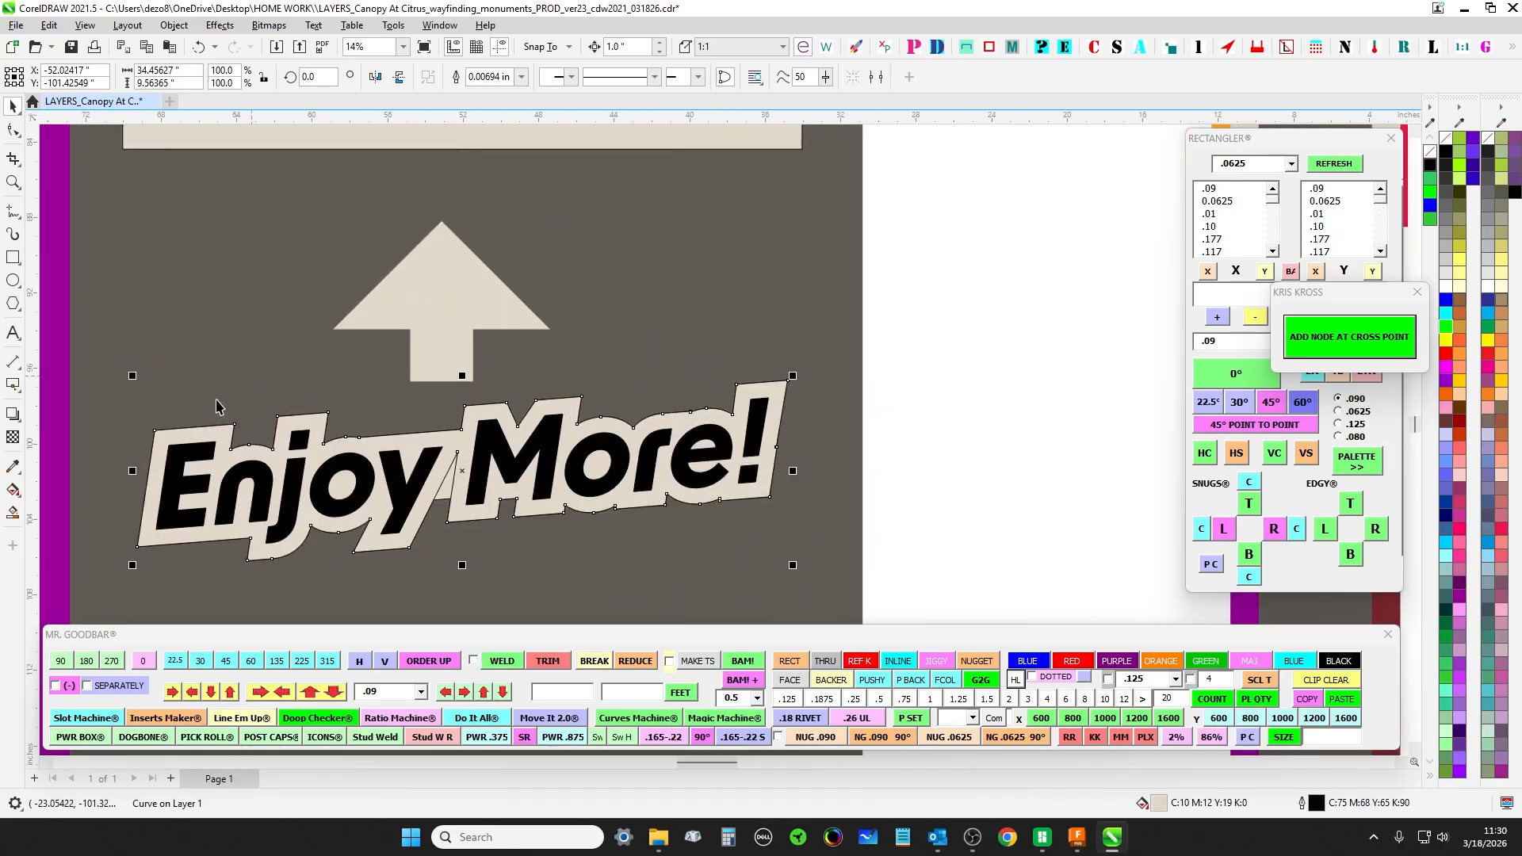
scroll(526, 349, "down", 1)
left_click_drag(864, 406, 548, 314)
scroll(485, 366, "down", 3)
scroll(468, 301, "up", 6)
scroll(438, 384, "up", 3)
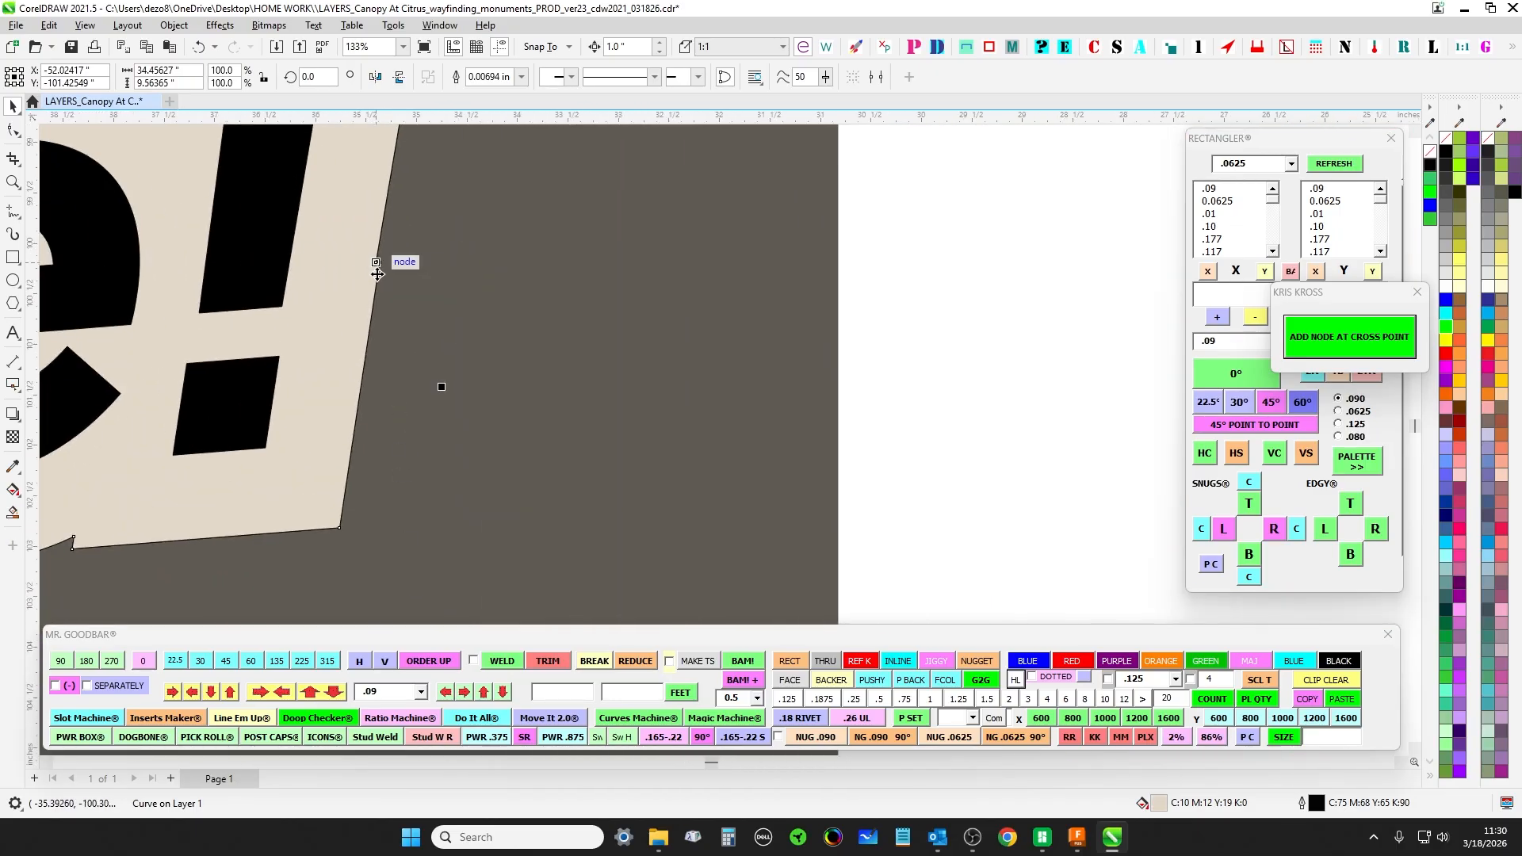
scroll(574, 357, "down", 6)
- Set the line width of the separate blue backing outline to hairline
left_click_drag(565, 486, 1029, 420)
scroll(669, 249, "up", 5)
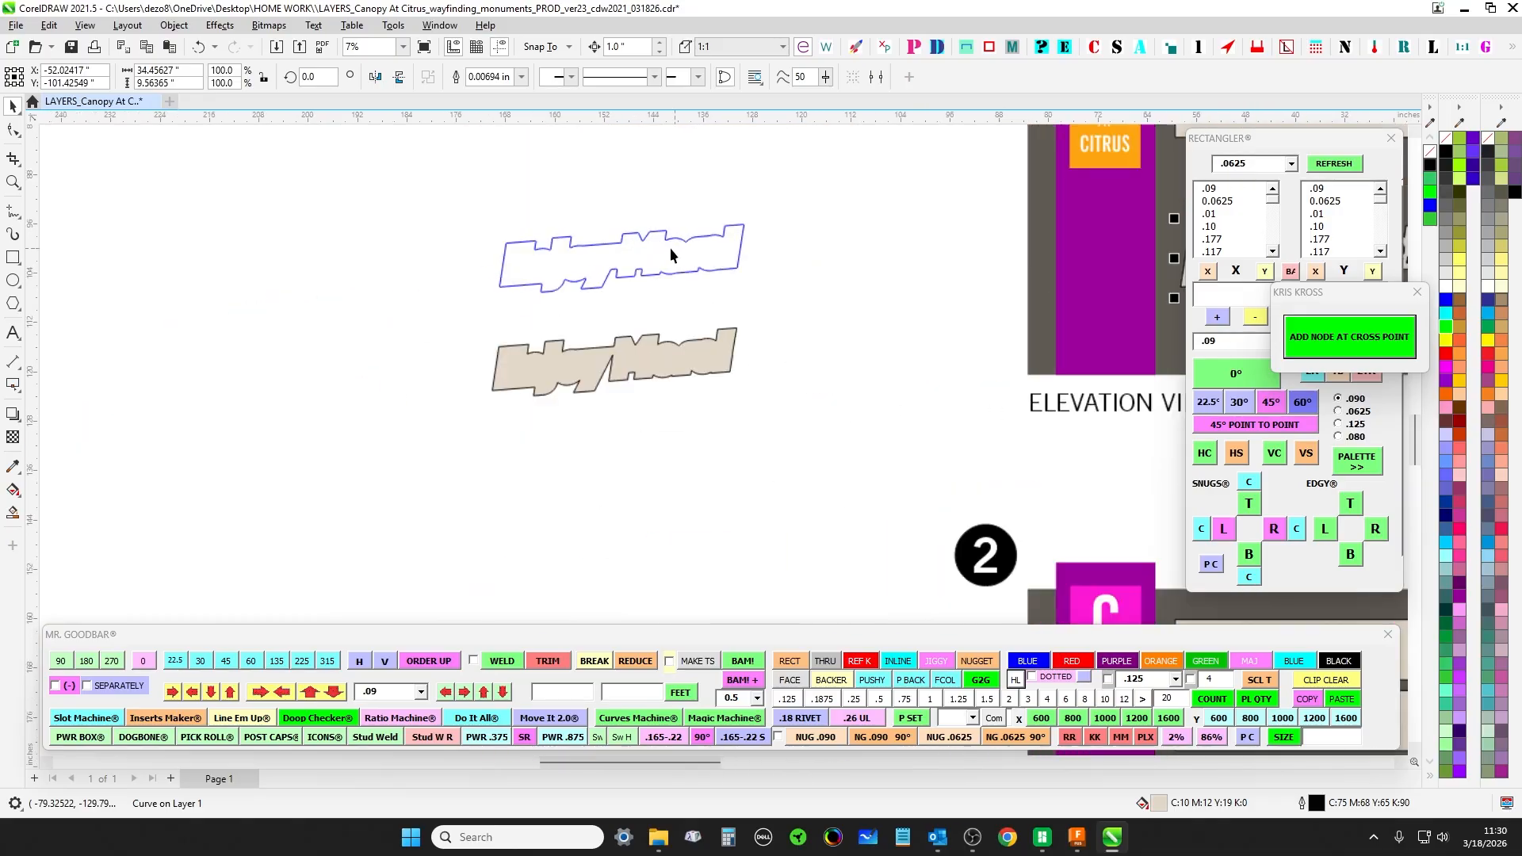
left_click_drag(722, 210, 560, 515)
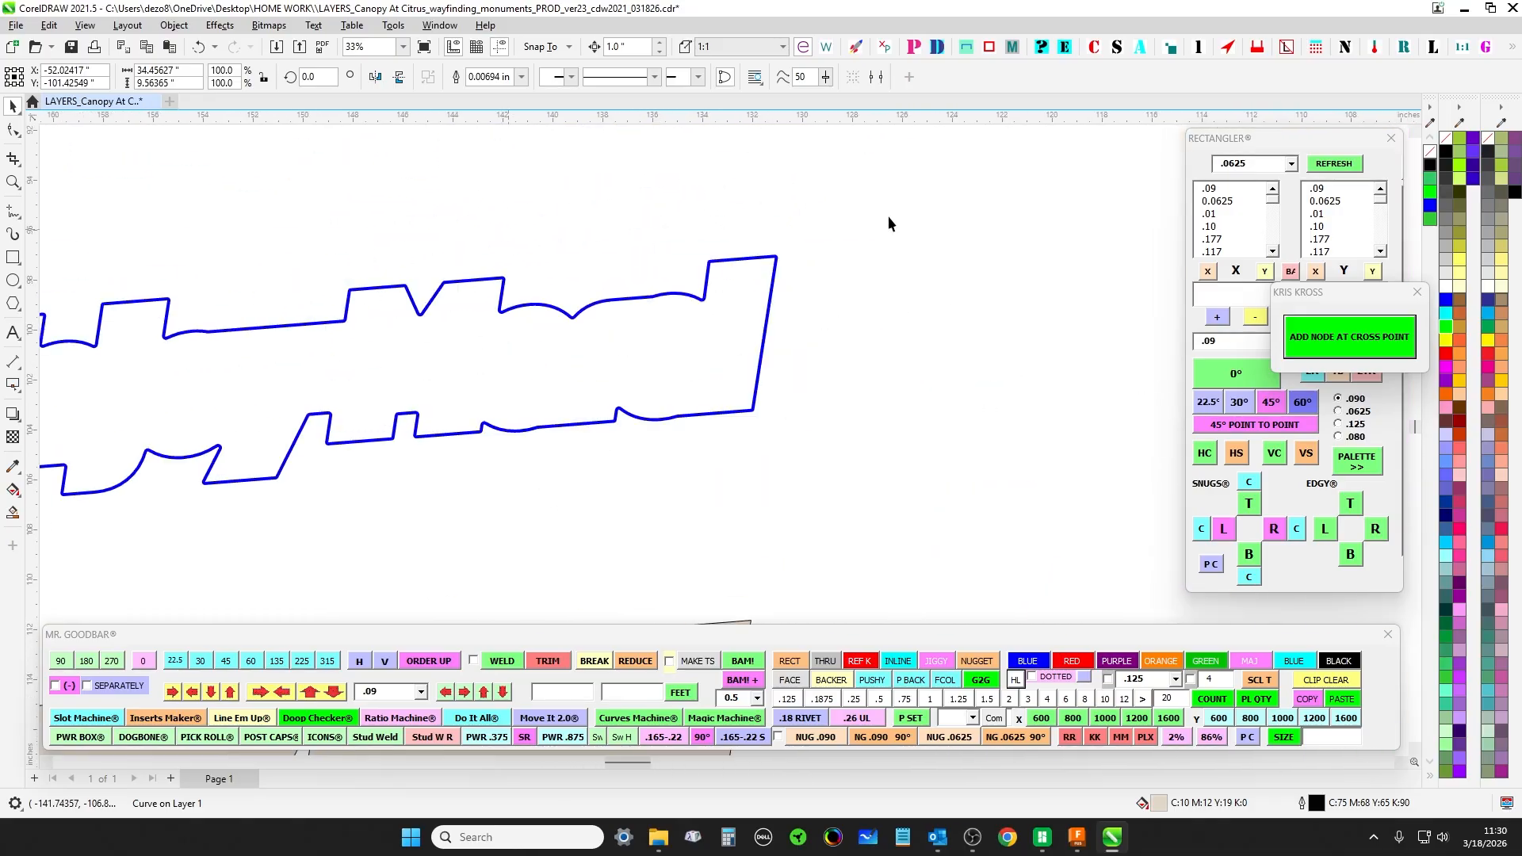
left_click(771, 304)
scroll(761, 192, "up", 1)
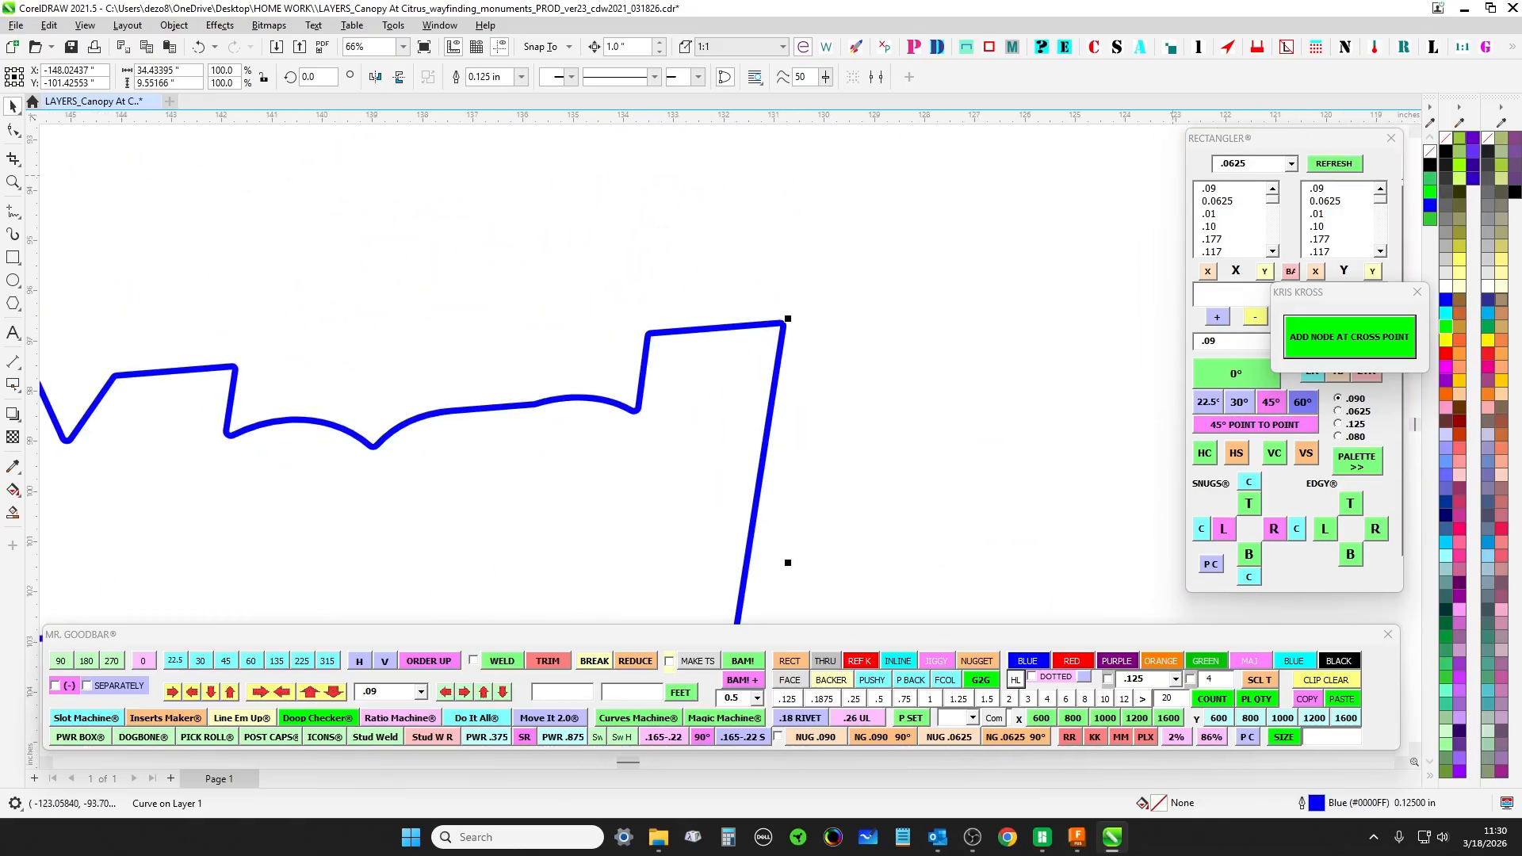
left_click(1015, 679)
scroll(691, 287, "up", 1)
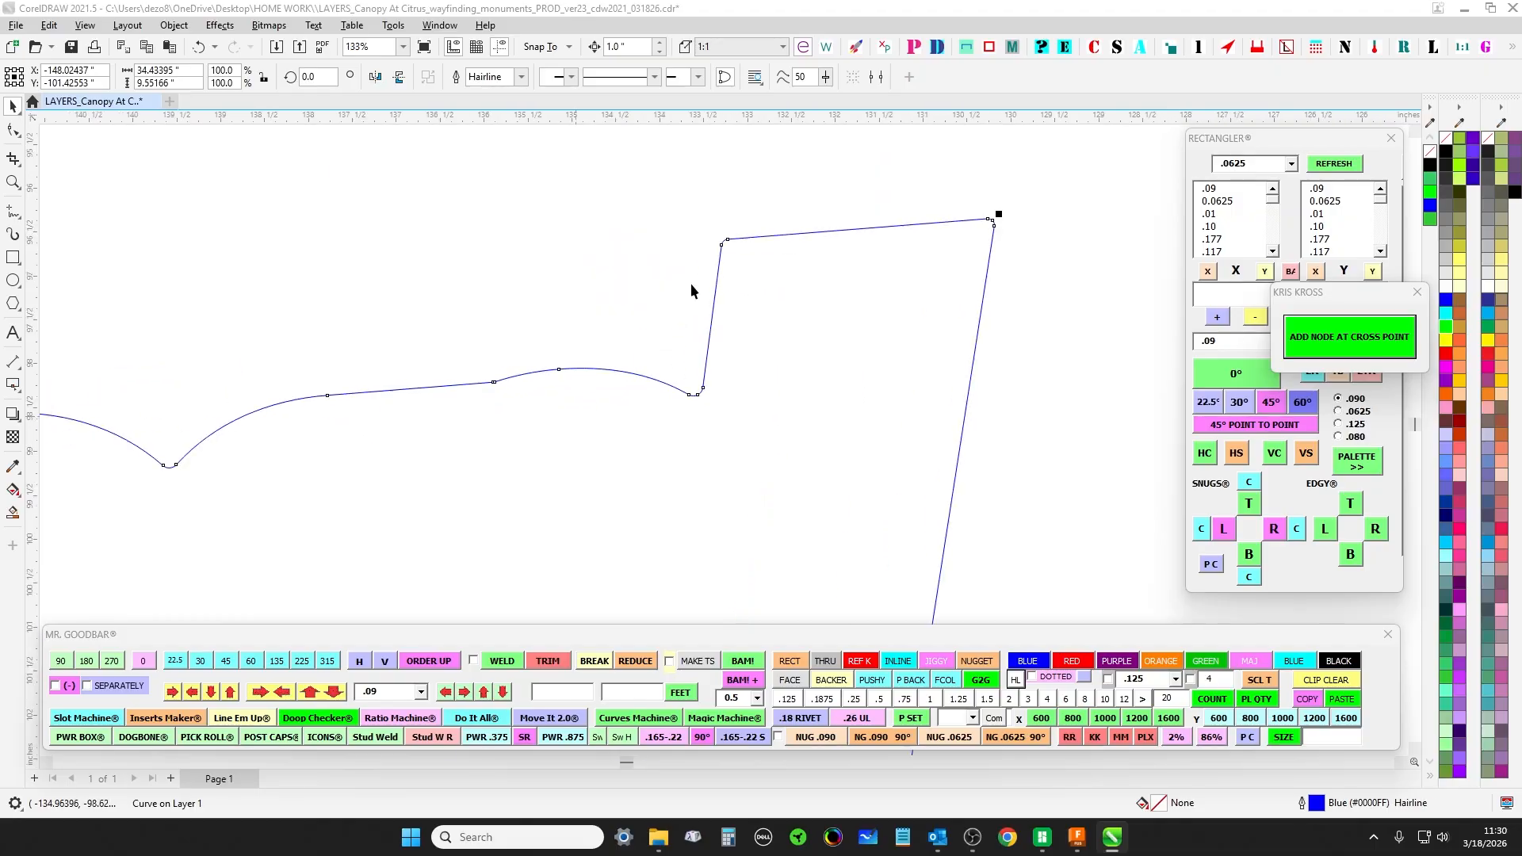
- Examine the rounded corners and smoothed transitions along the upper and lower edges of the blue outline
left_click_drag(315, 336, 810, 303)
left_click_drag(230, 352, 808, 355)
scroll(287, 380, "down", 3)
left_click_drag(318, 519, 571, 337)
scroll(572, 336, "down", 1)
left_click_drag(610, 494, 568, 303)
scroll(568, 303, "down", 2)
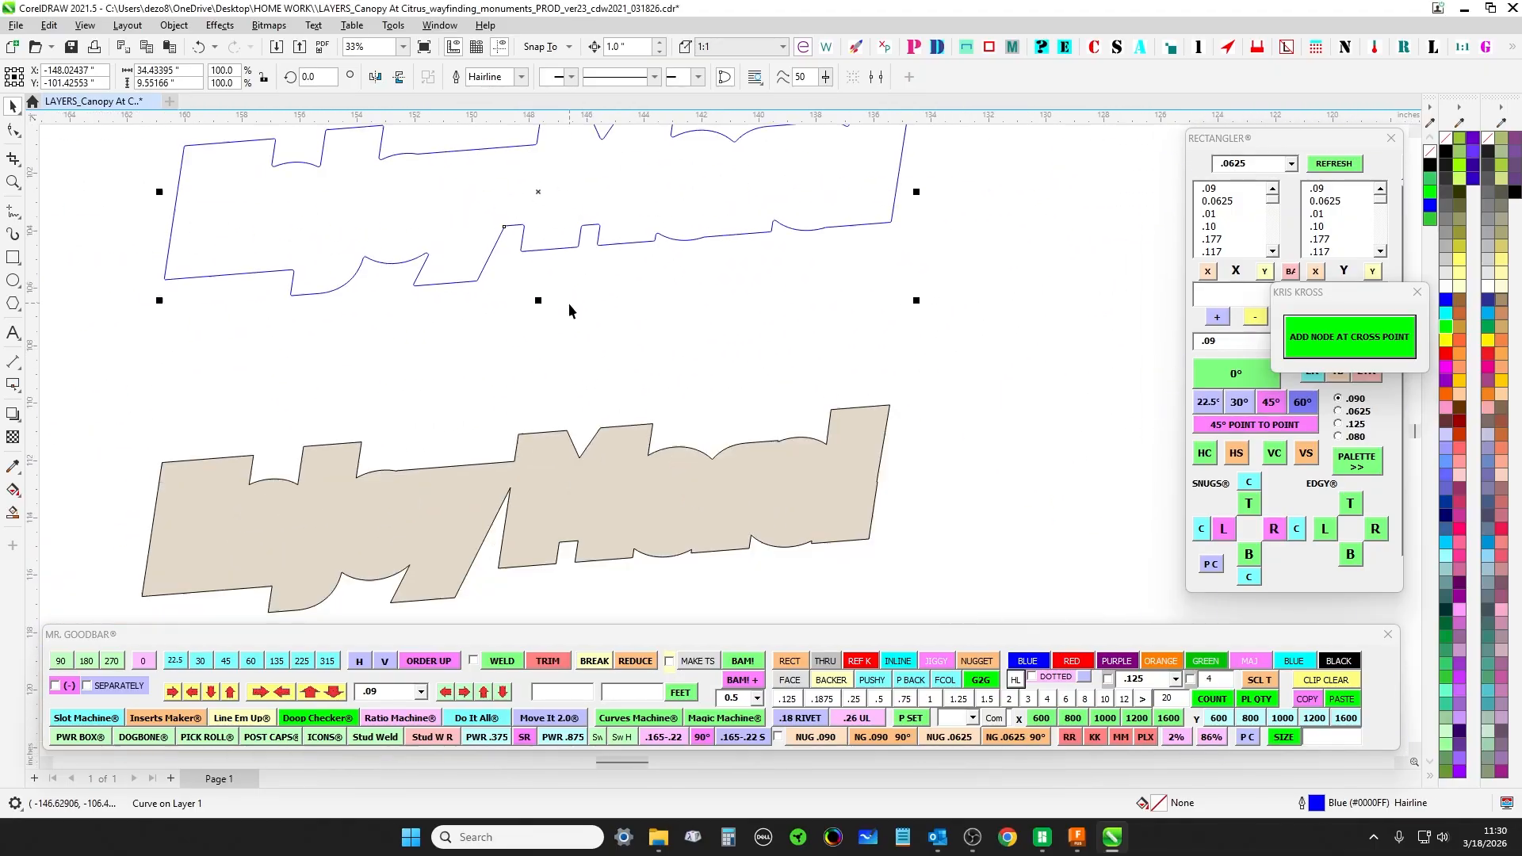
left_click_drag(955, 263, 844, 406)
left_click(843, 406)
scroll(628, 425, "up", 5)
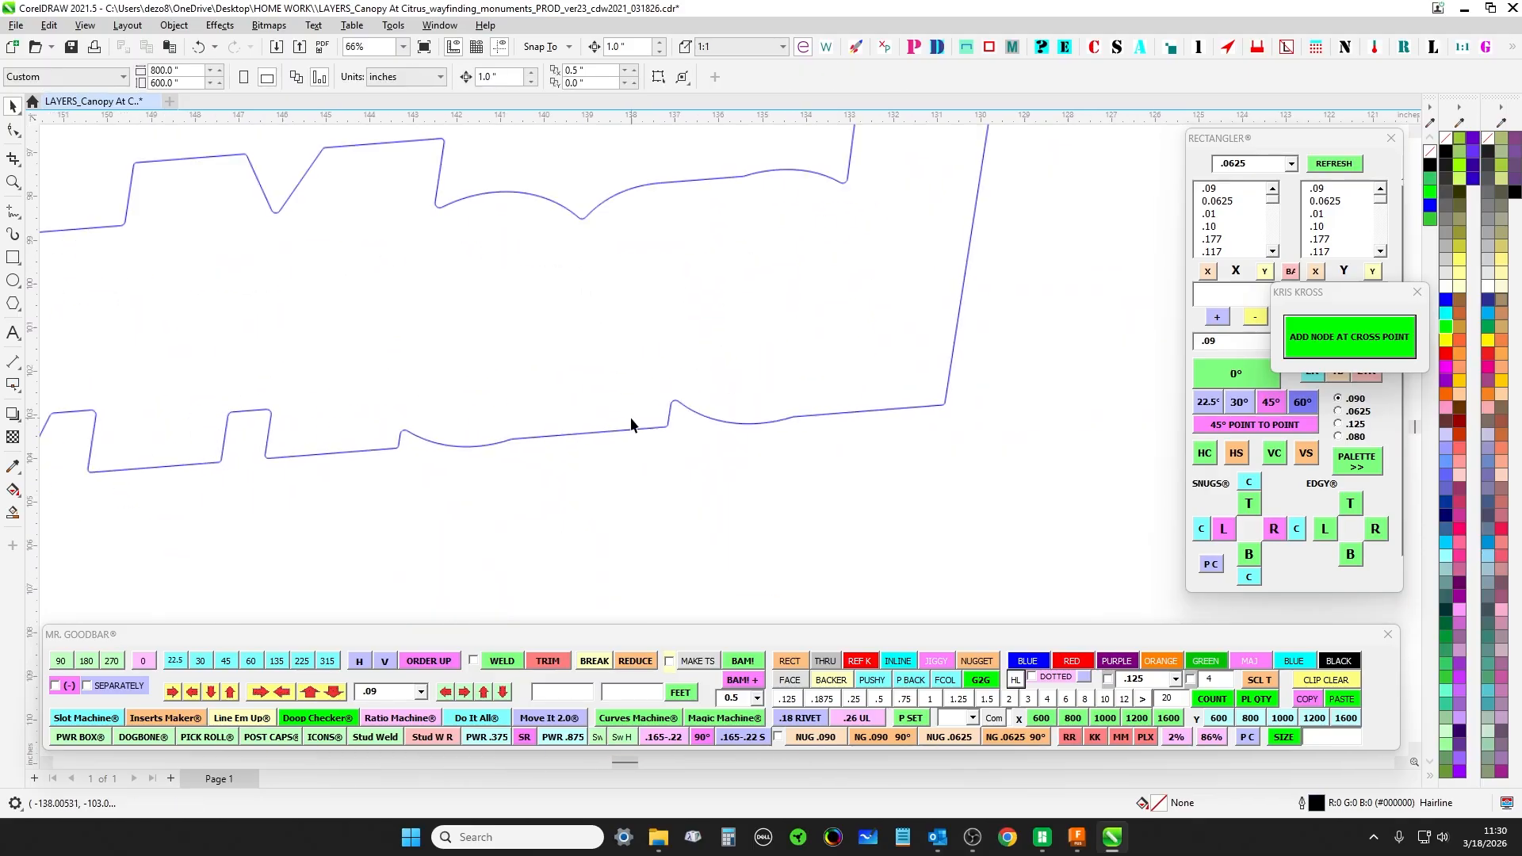
scroll(539, 450, "up", 2)
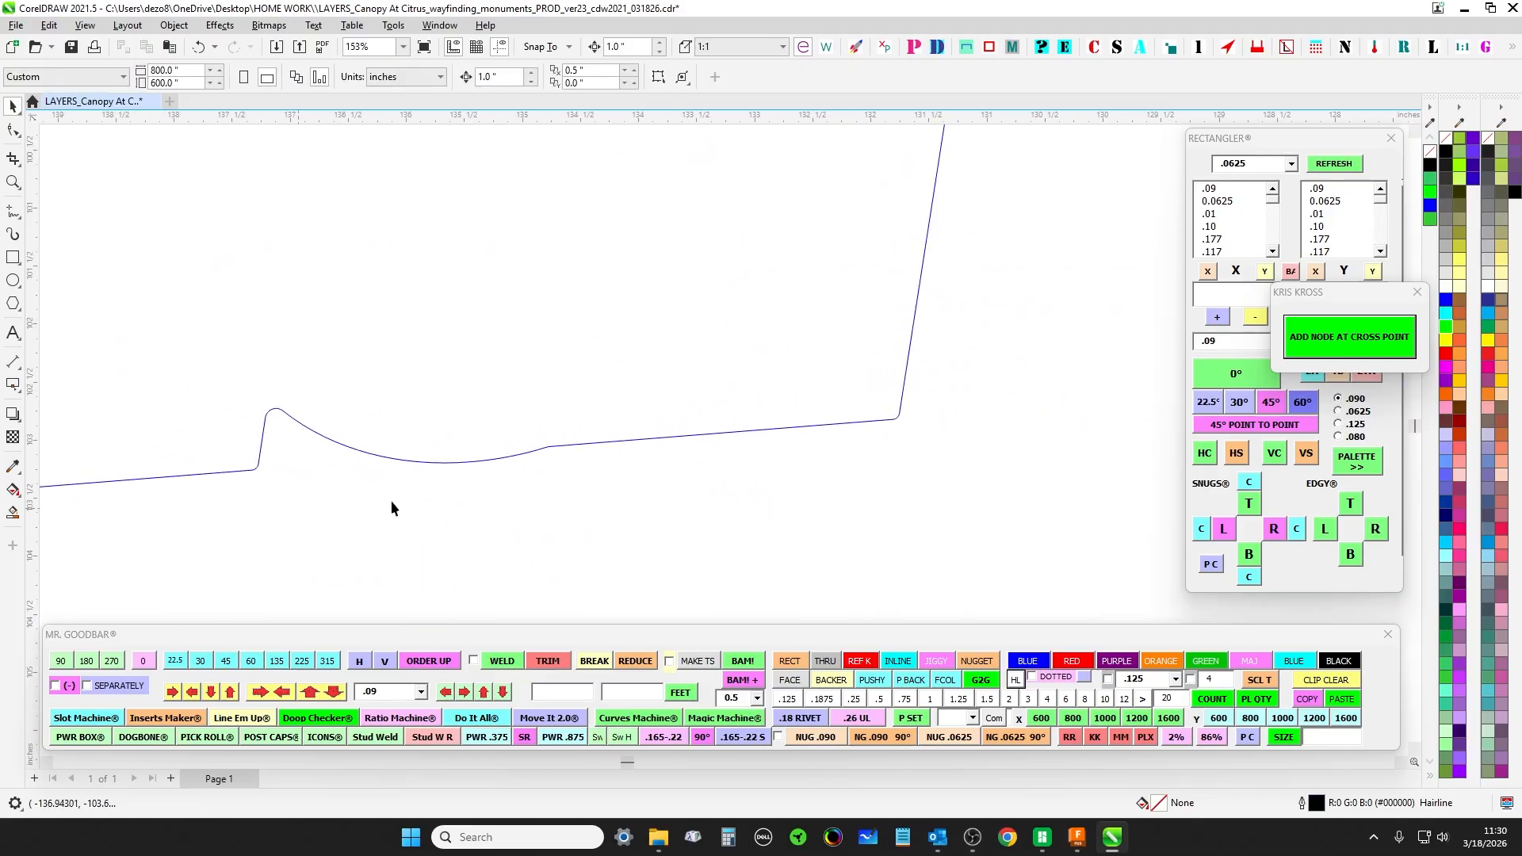
scroll(535, 446, "down", 5)
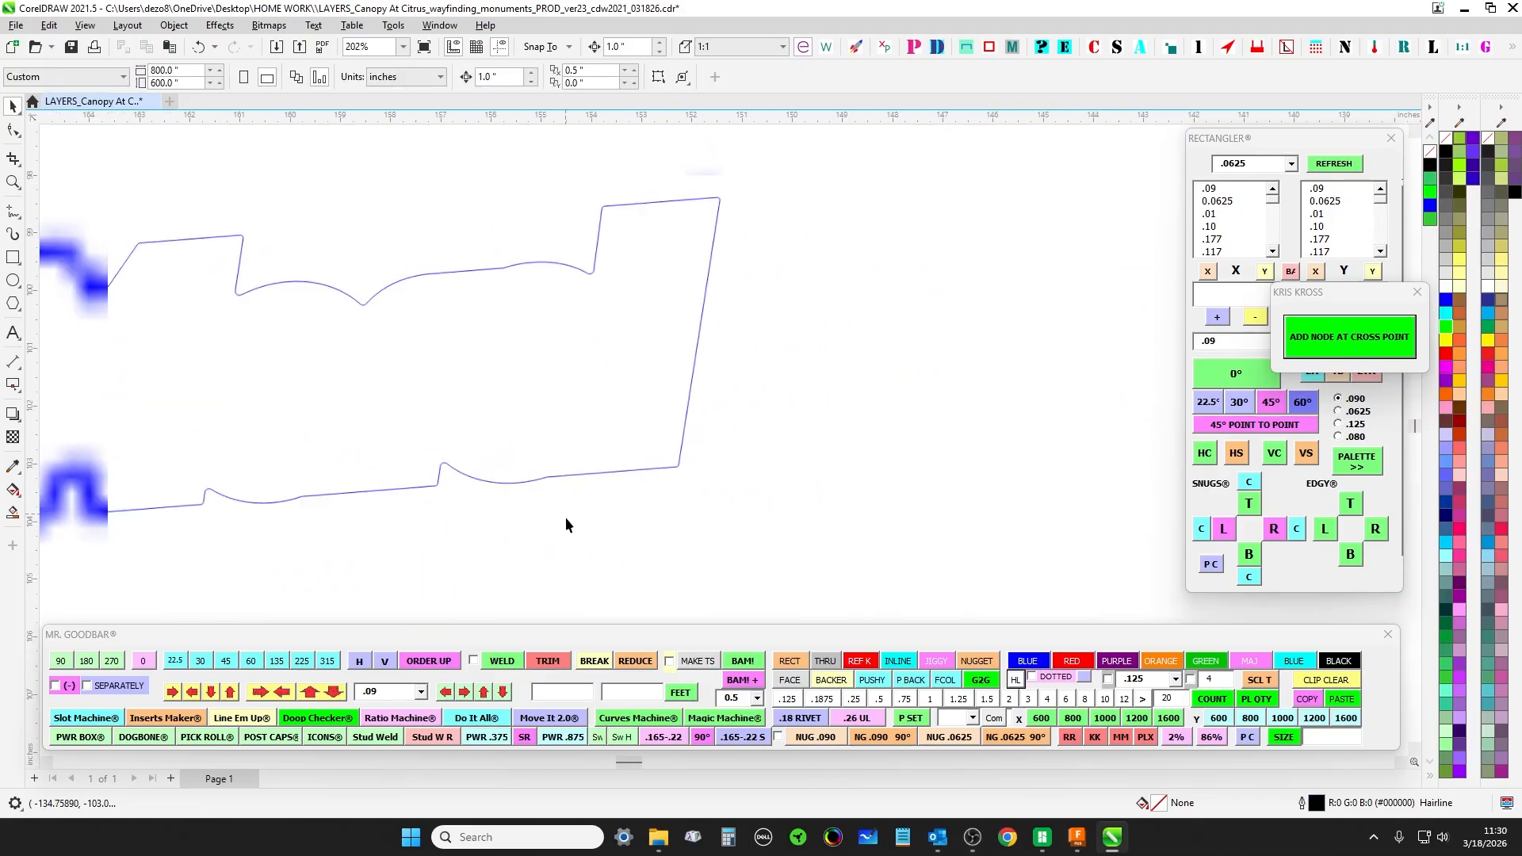
- Examine the sharp corners and small jogs along the lower, right and upper edges of the copied beige contour
left_click_drag(566, 546, 558, 225)
scroll(559, 225, "down", 3)
left_click_drag(753, 353, 161, 406)
scroll(472, 468, "up", 8)
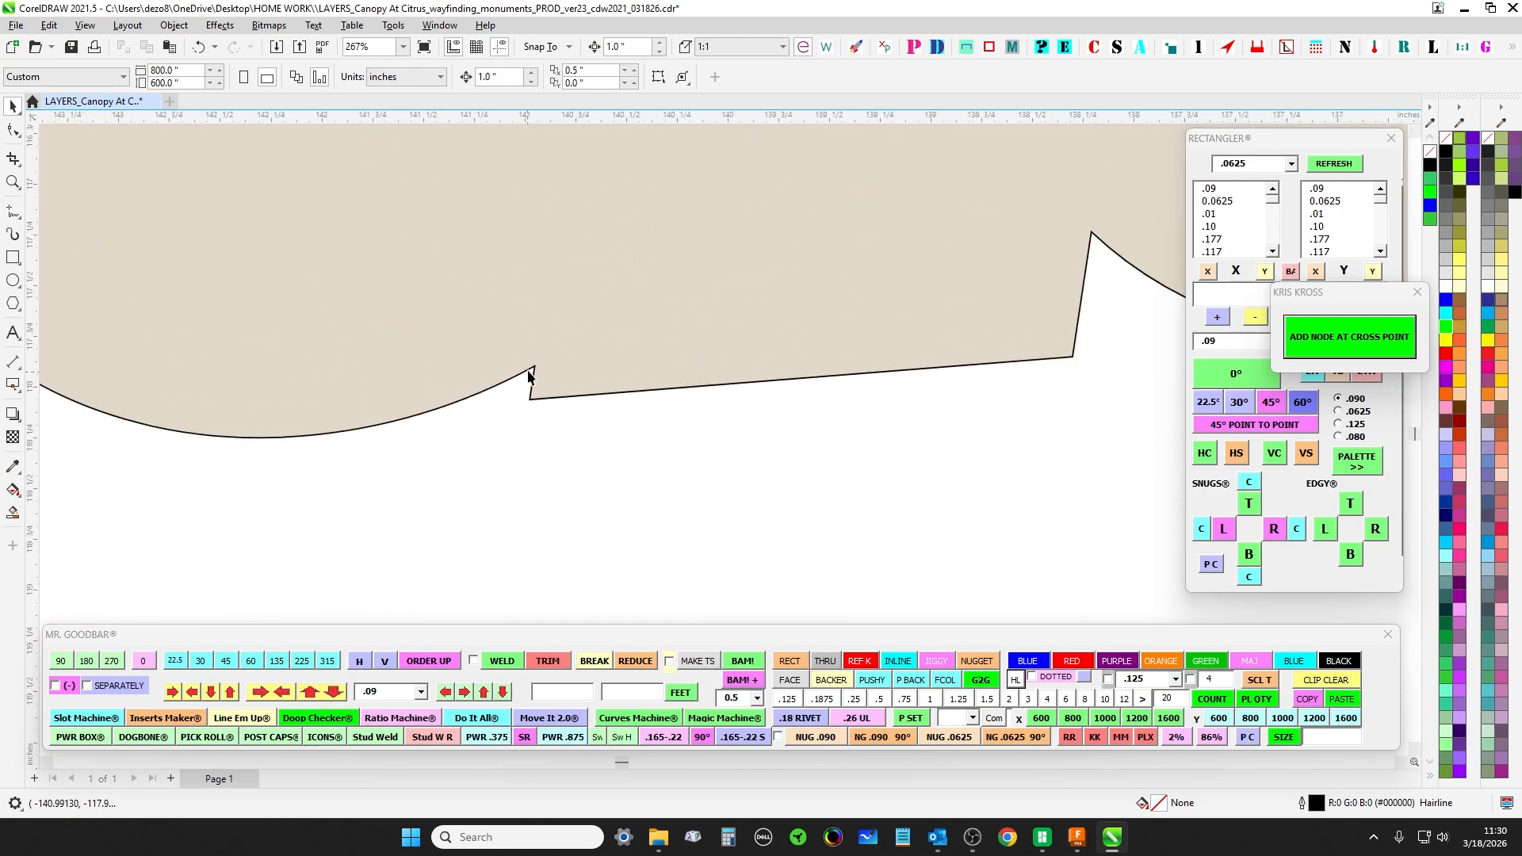
scroll(529, 377, "down", 4)
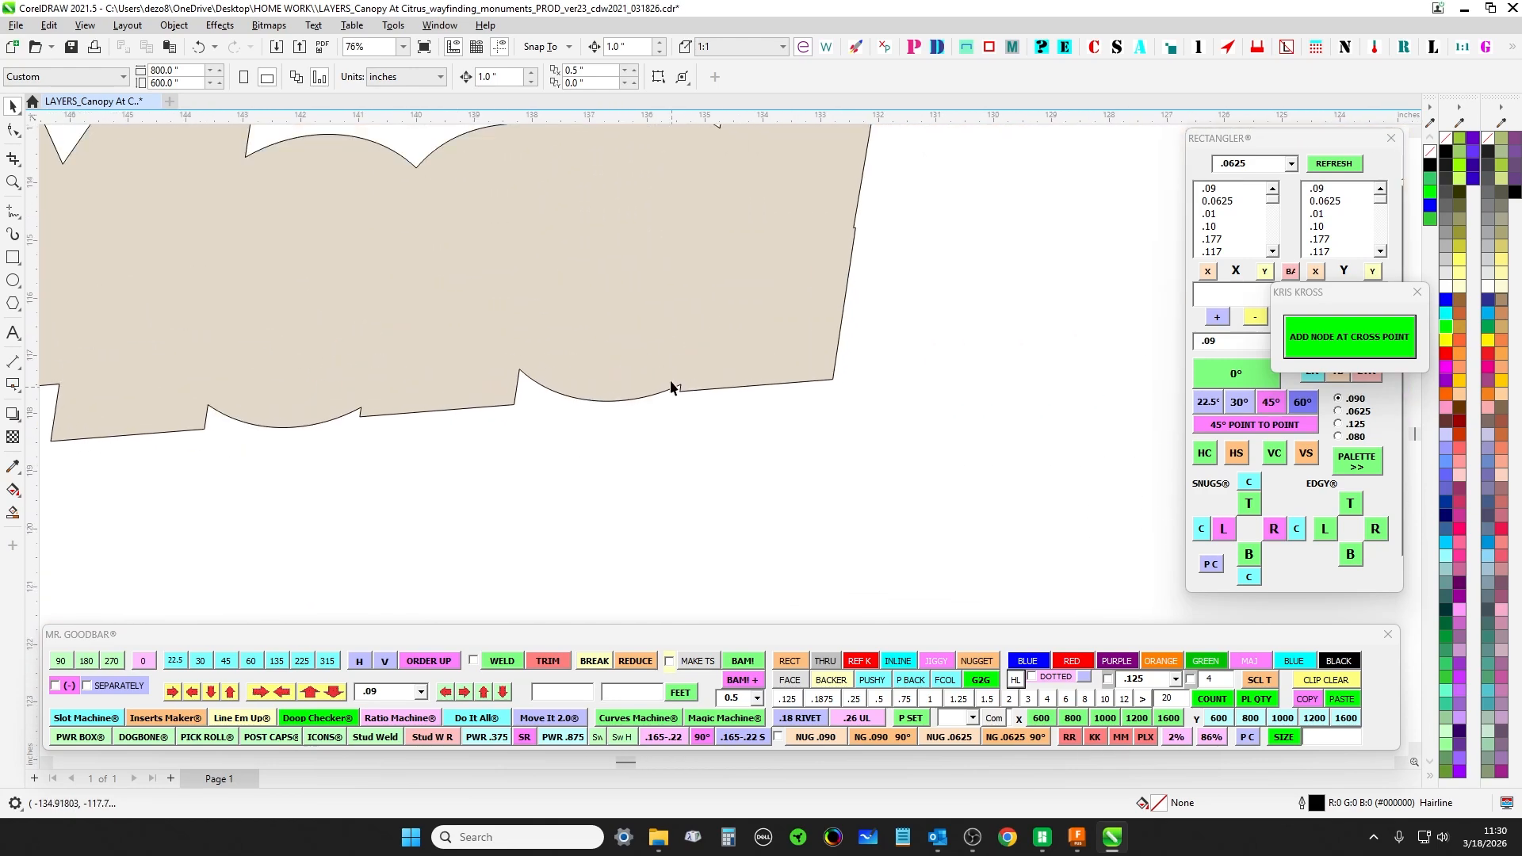
scroll(669, 384, "up", 3)
scroll(668, 415, "down", 4)
scroll(747, 337, "up", 1)
left_click_drag(701, 314, 854, 371)
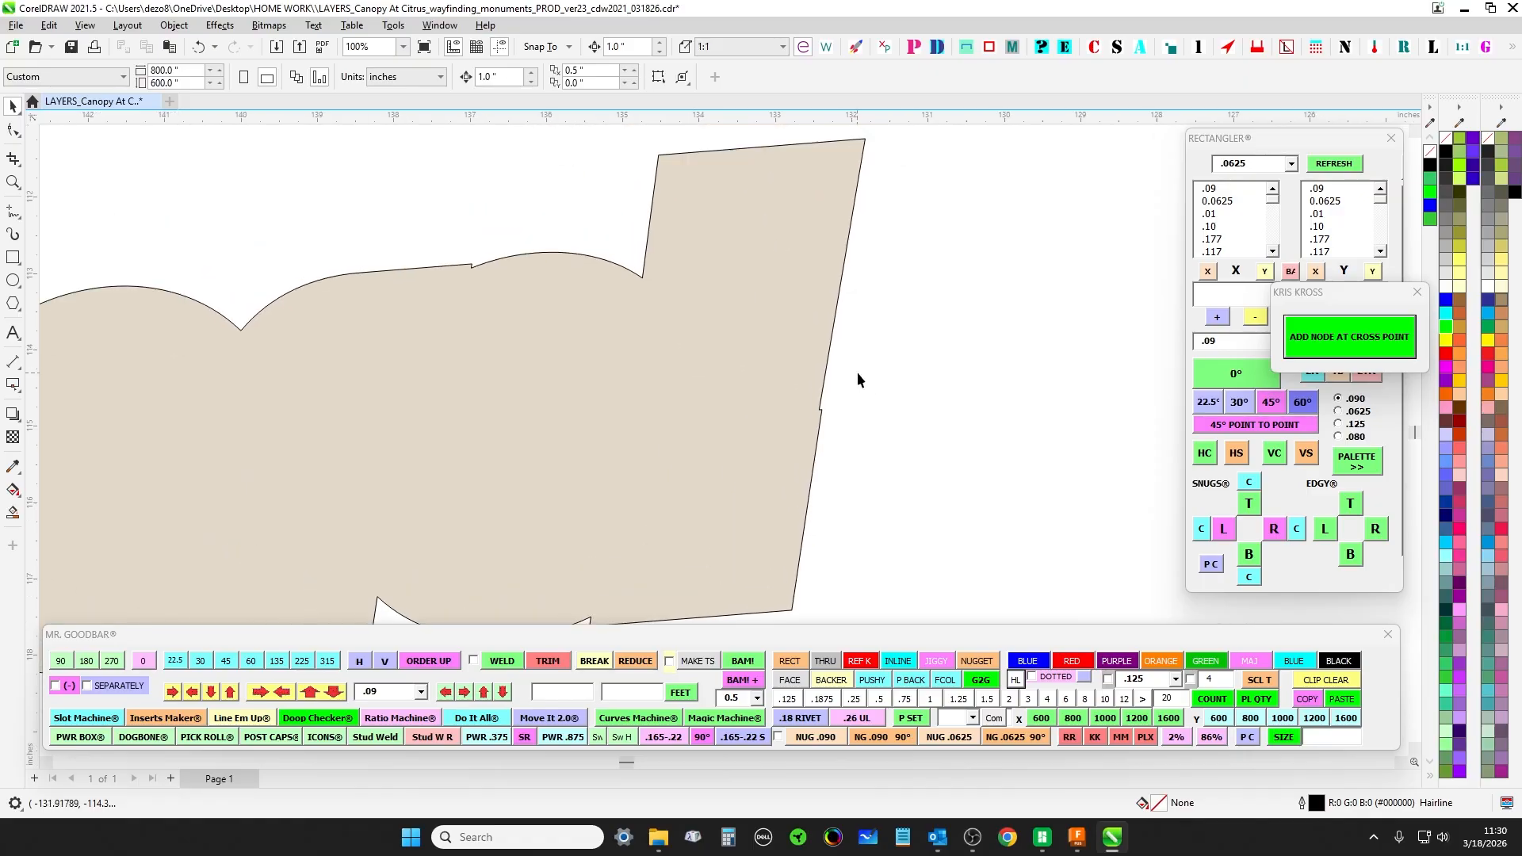
left_click_drag(424, 230, 596, 260)
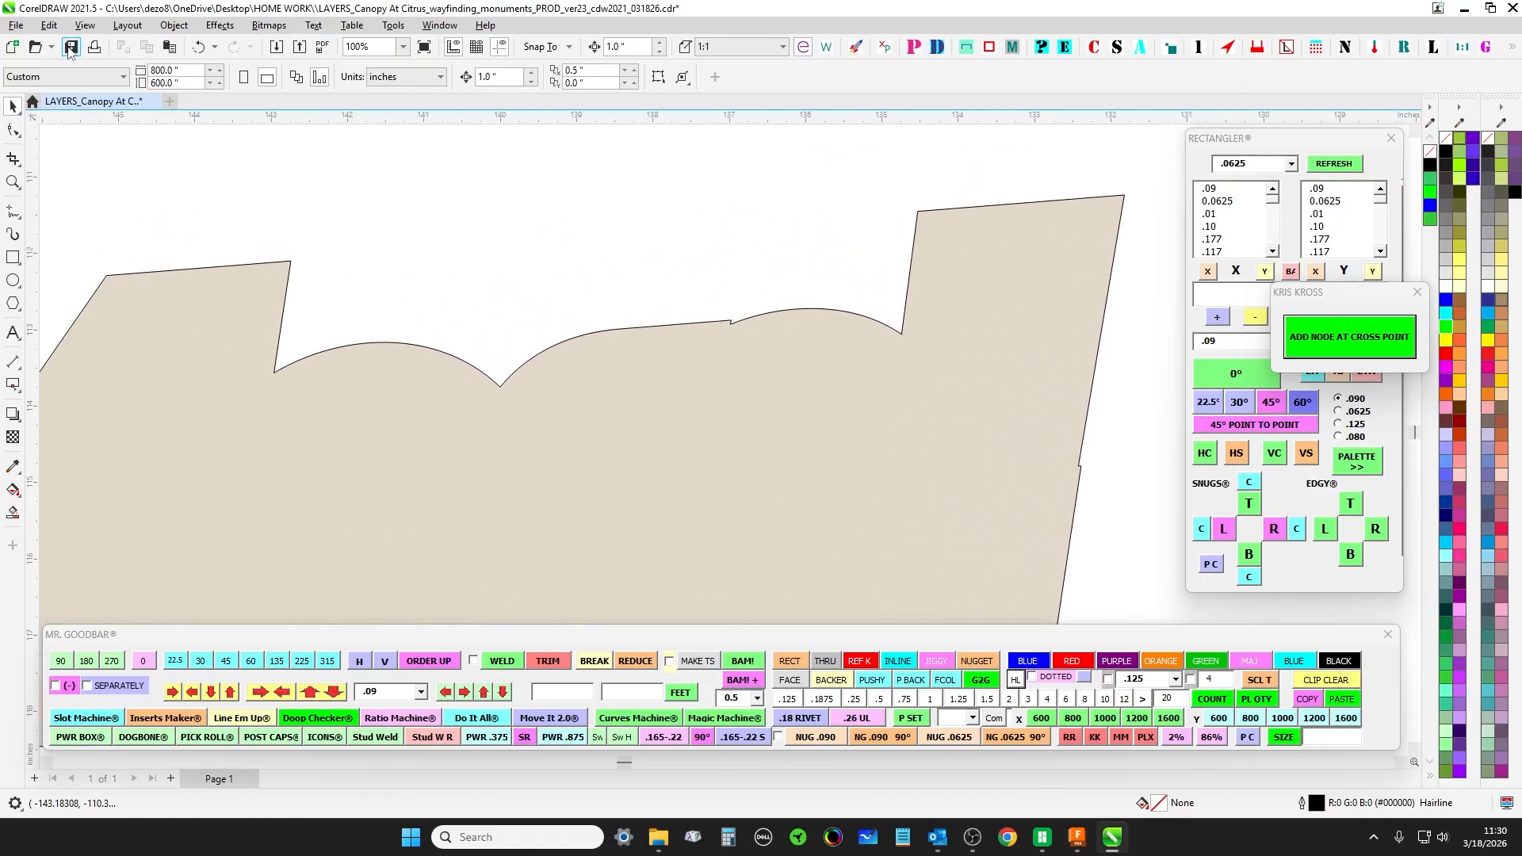
- Save the monument drawing file
scroll(634, 226, "down", 4)
key("ctrl+s")
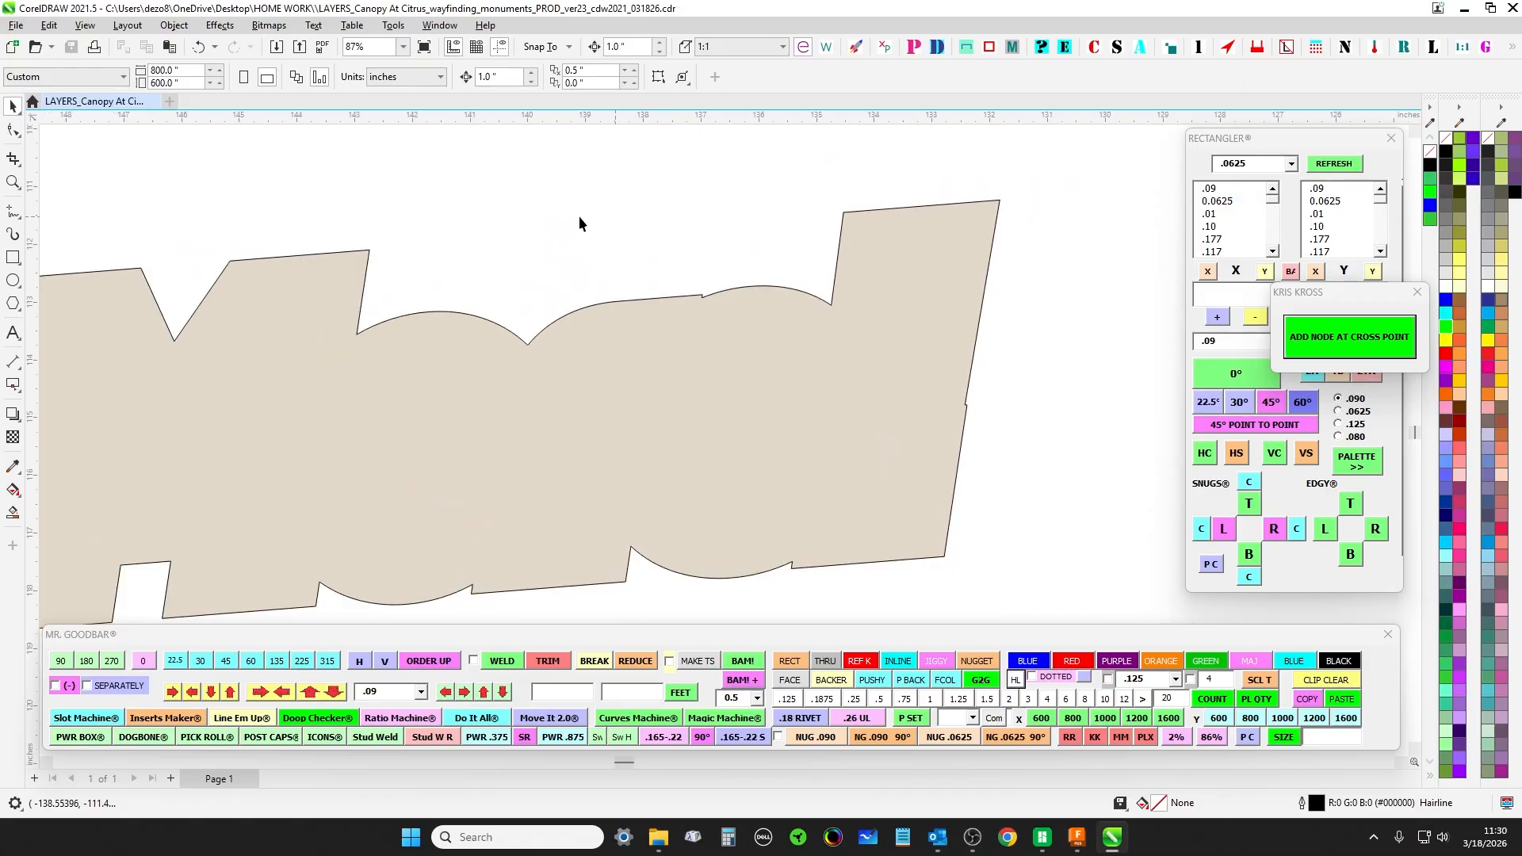
left_click_drag(433, 252, 516, 255)
left_click_drag(625, 240, 483, 340)
scroll(483, 340, "down", 2)
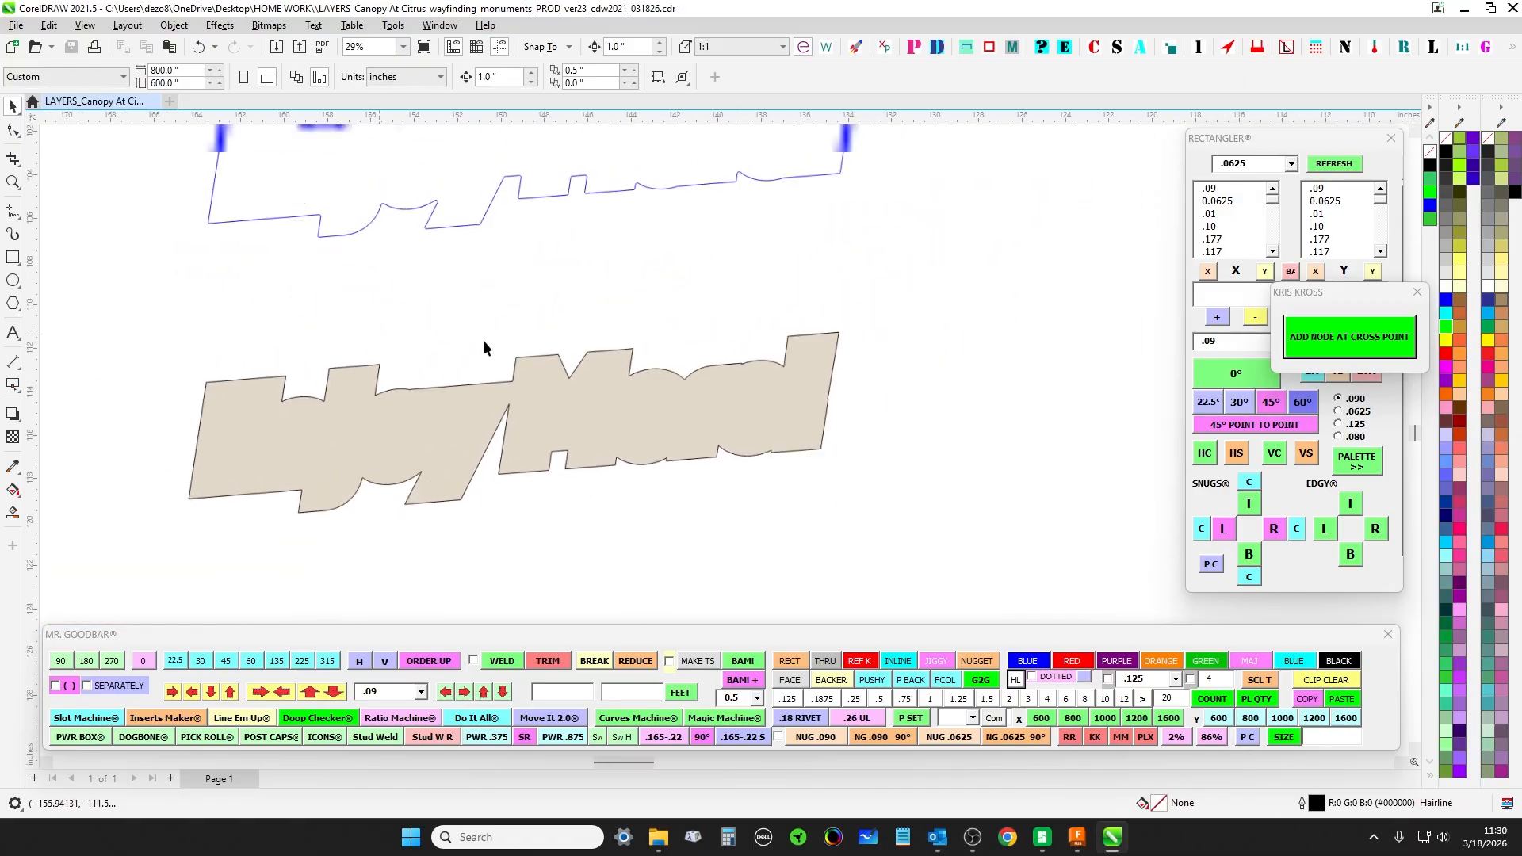